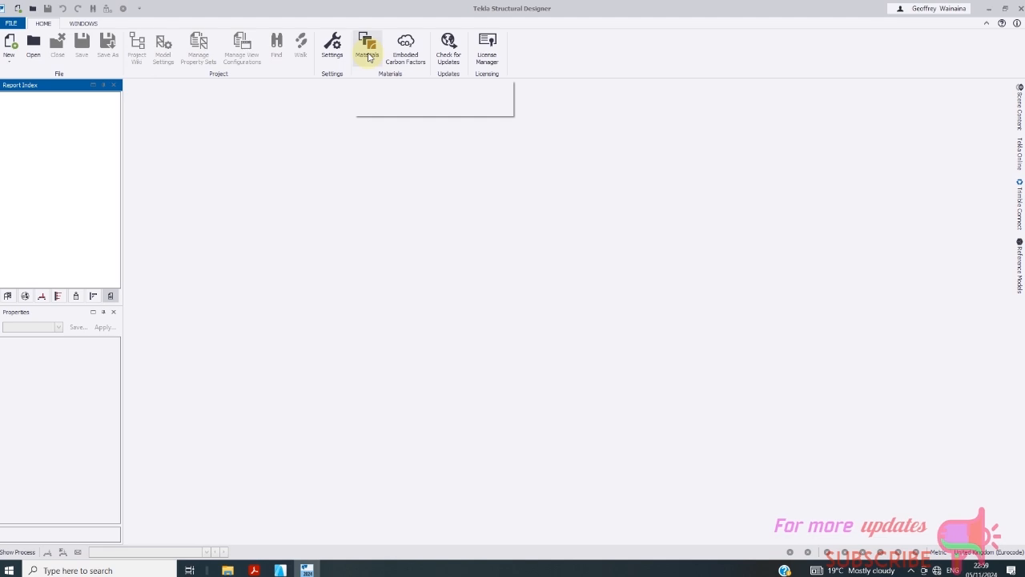
# - Open the materials database and set the section material to Concrete
pyautogui.click(367, 53)
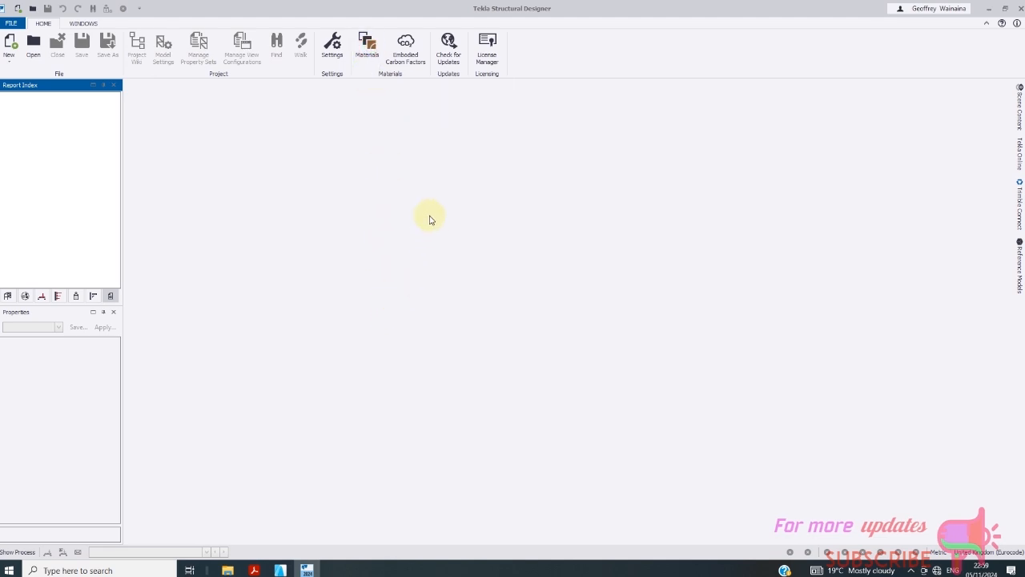
pyautogui.click(368, 48)
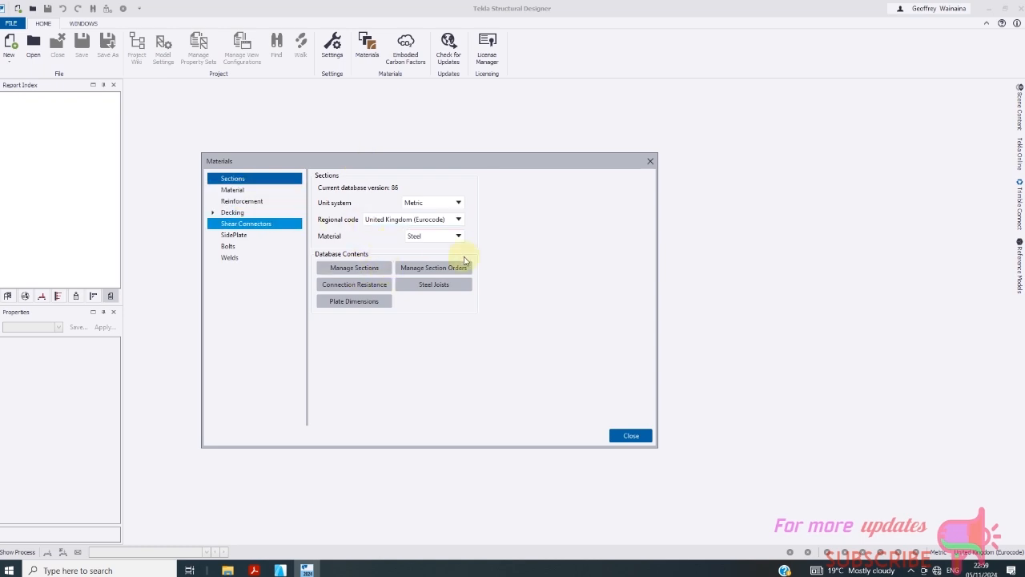
pyautogui.click(458, 236)
pyautogui.click(432, 258)
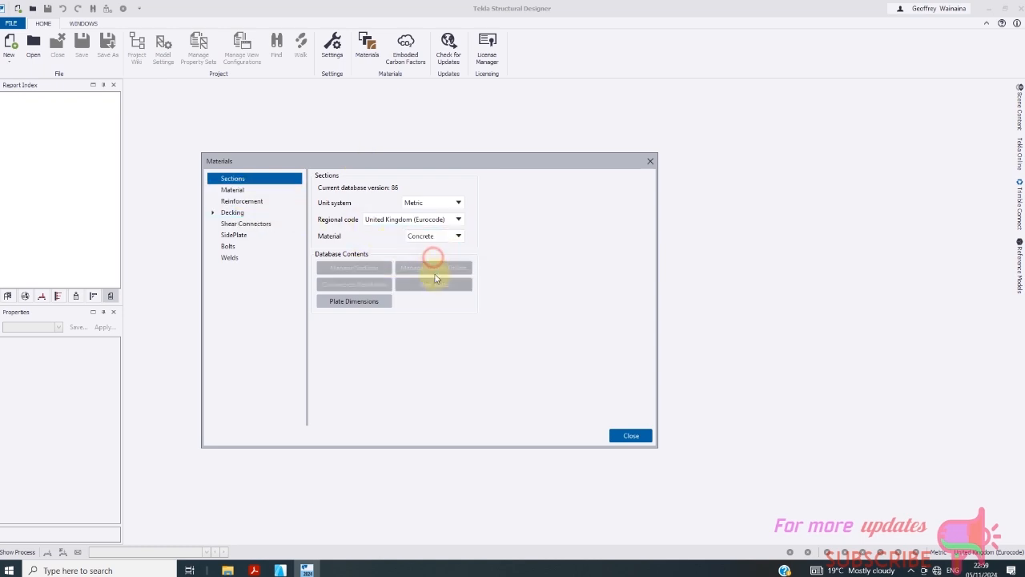
# - List the Concrete material grades and inspect the C20/25 grade properties
pyautogui.click(245, 193)
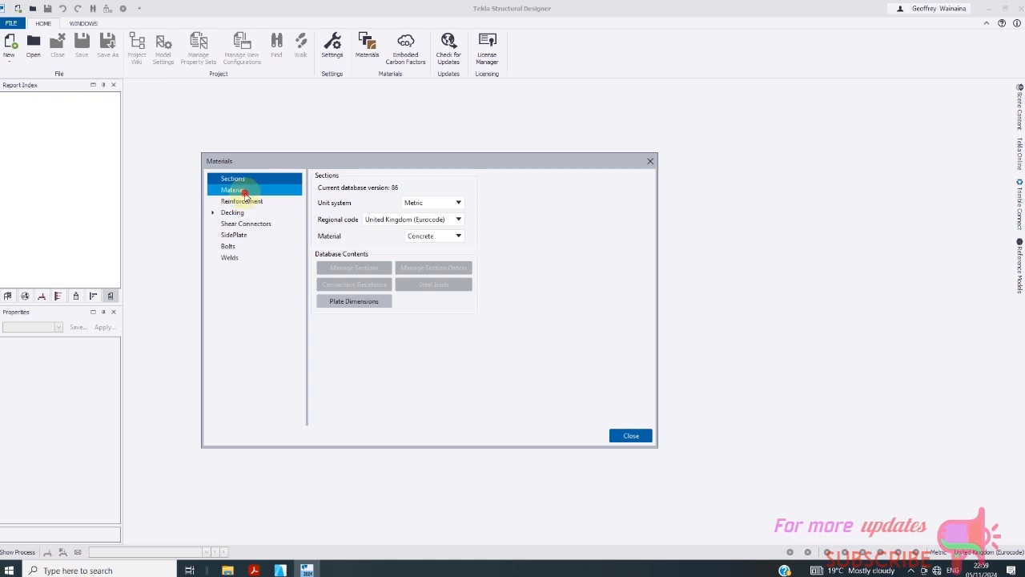
pyautogui.click(435, 220)
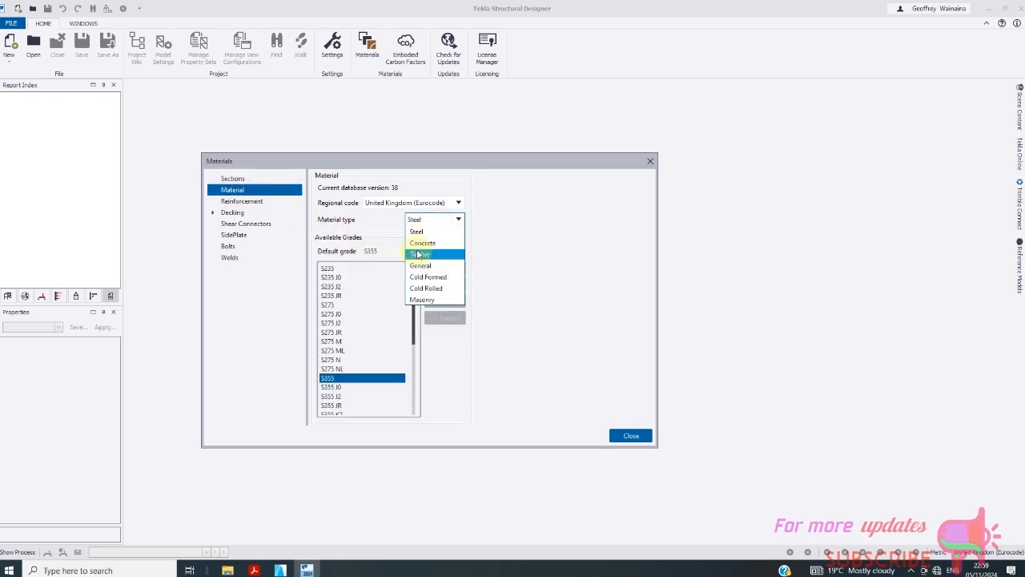
pyautogui.click(422, 243)
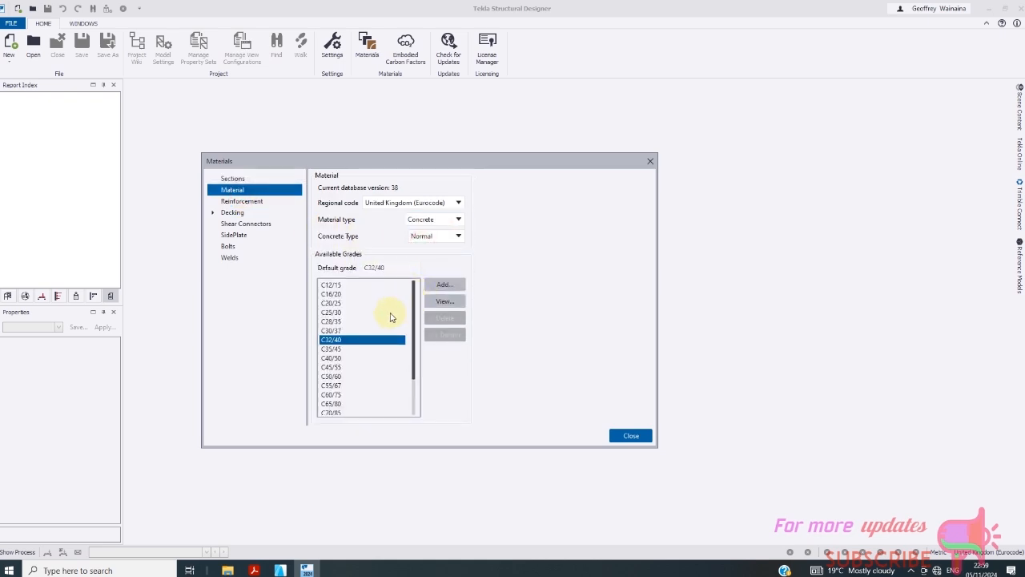
pyautogui.doubleClick(334, 304)
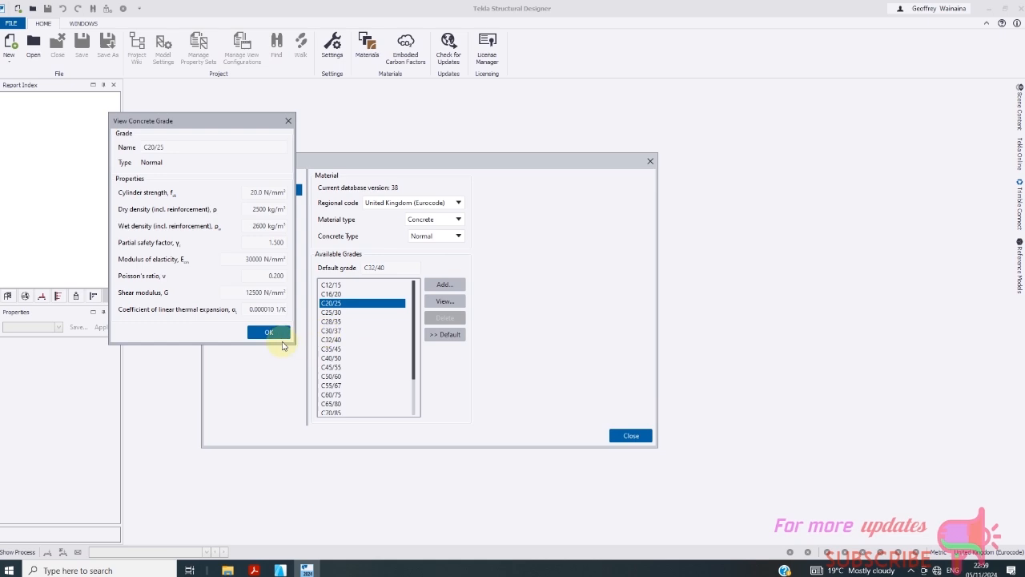
pyautogui.click(270, 333)
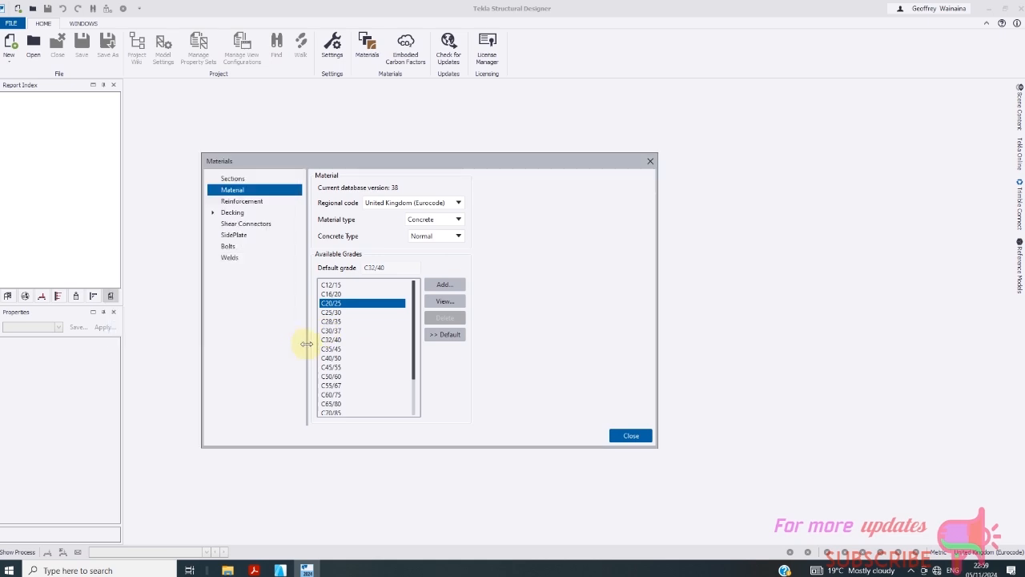
# - Inspect the properties of reinforcement bar size 10, then close the Materials dialog
pyautogui.click(259, 205)
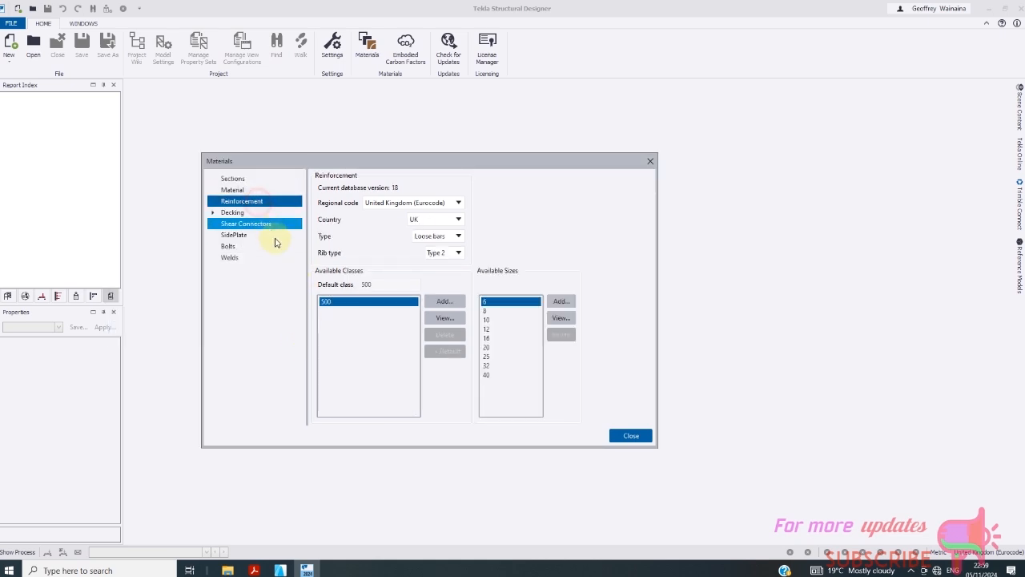
pyautogui.doubleClick(488, 320)
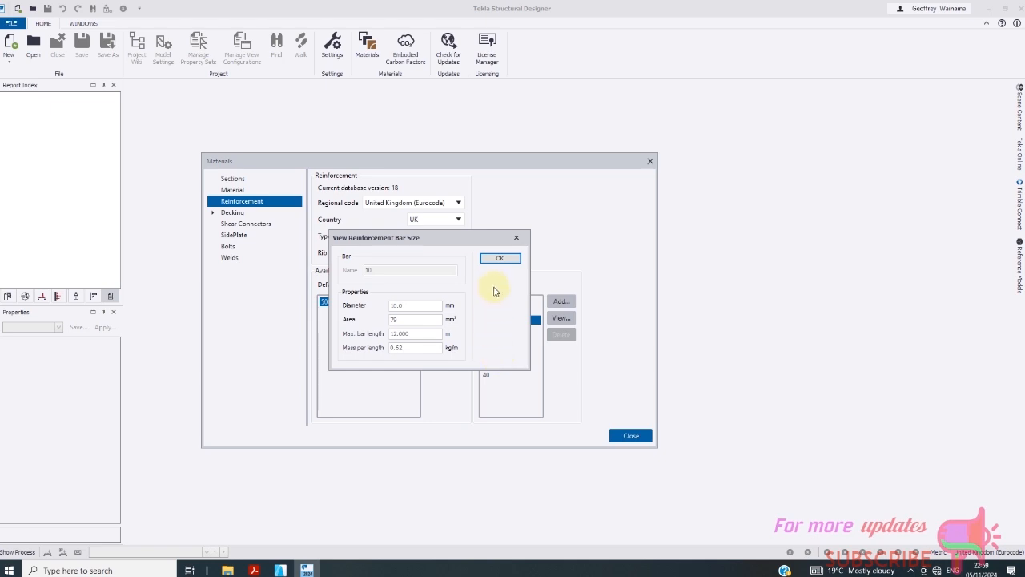
pyautogui.click(501, 261)
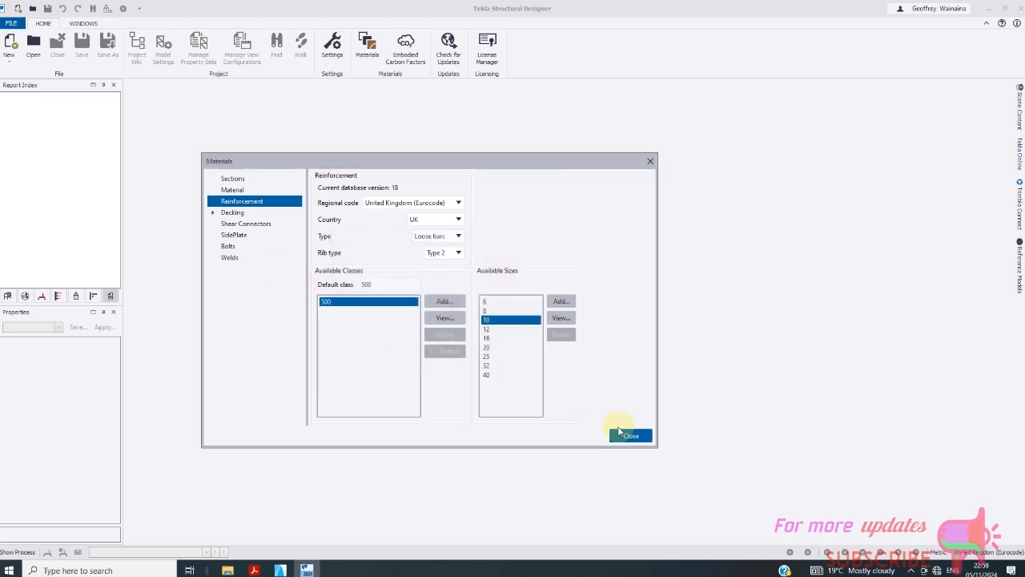
pyautogui.click(633, 437)
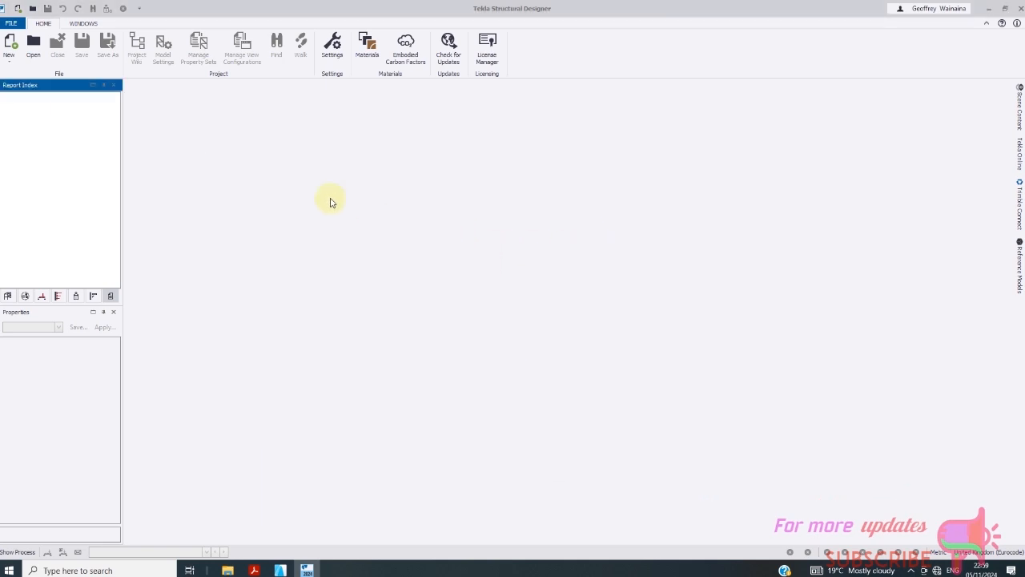
# - Create a new model and bring up Construction Levels from the Model tab
pyautogui.click(9, 44)
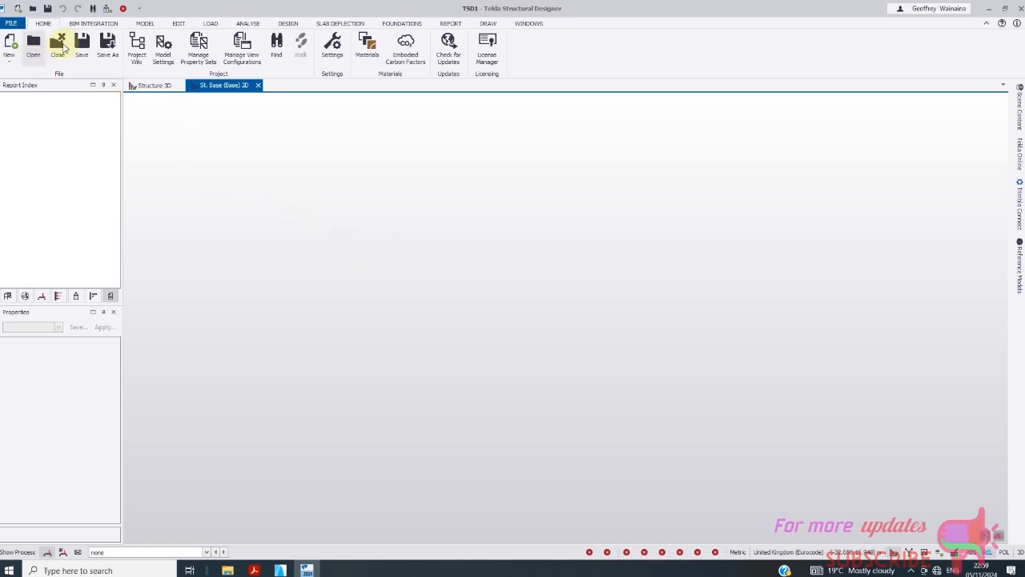
pyautogui.click(142, 23)
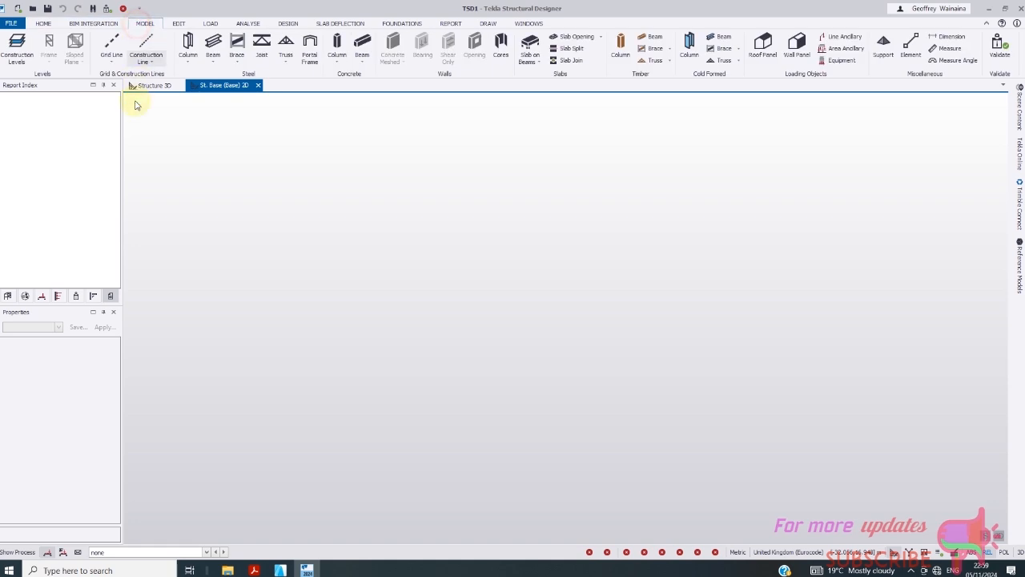
pyautogui.click(17, 48)
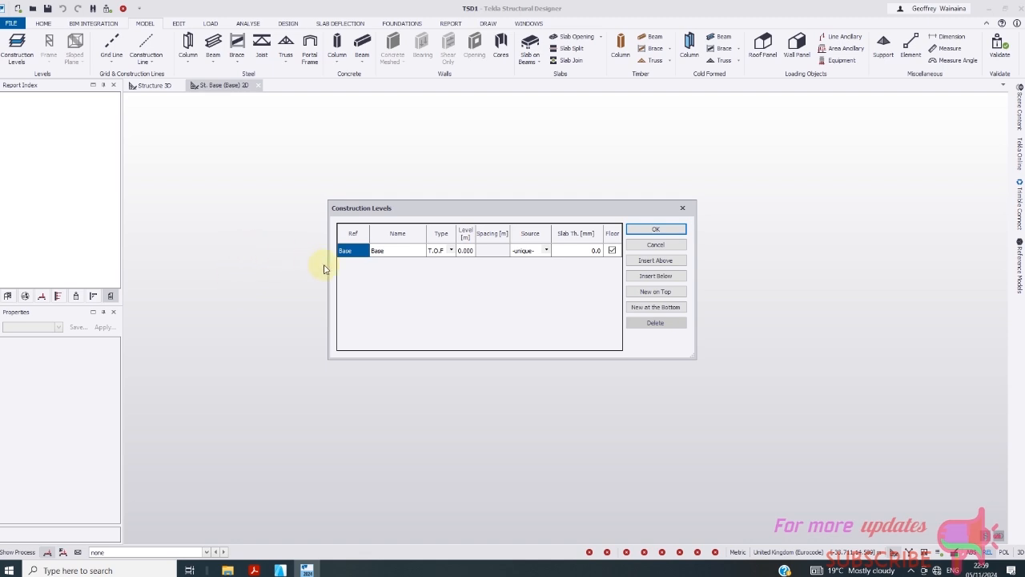
# - Insert a new level 1 above Base with 2.85 m spacing
pyautogui.click(656, 261)
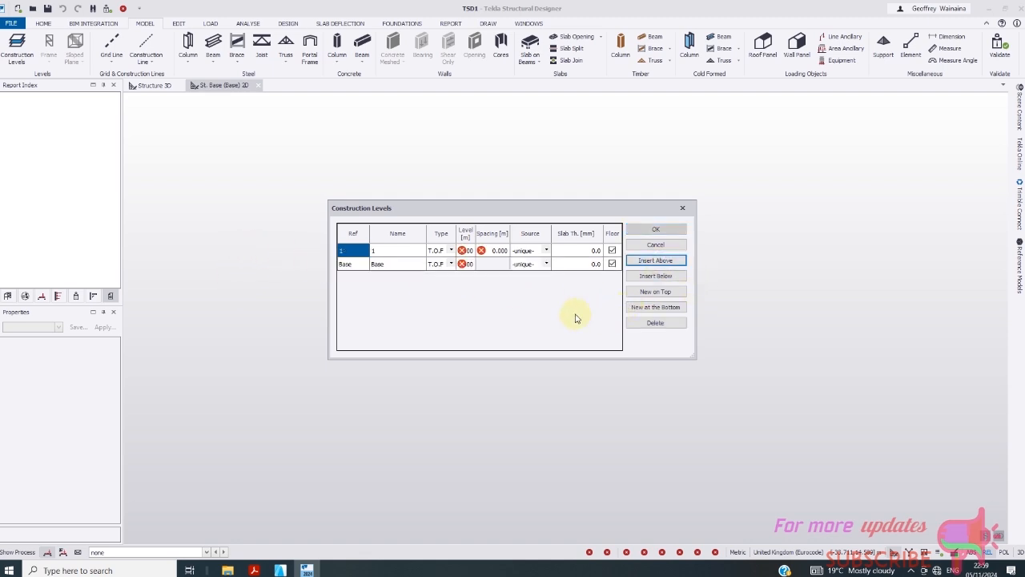
pyautogui.click(499, 251)
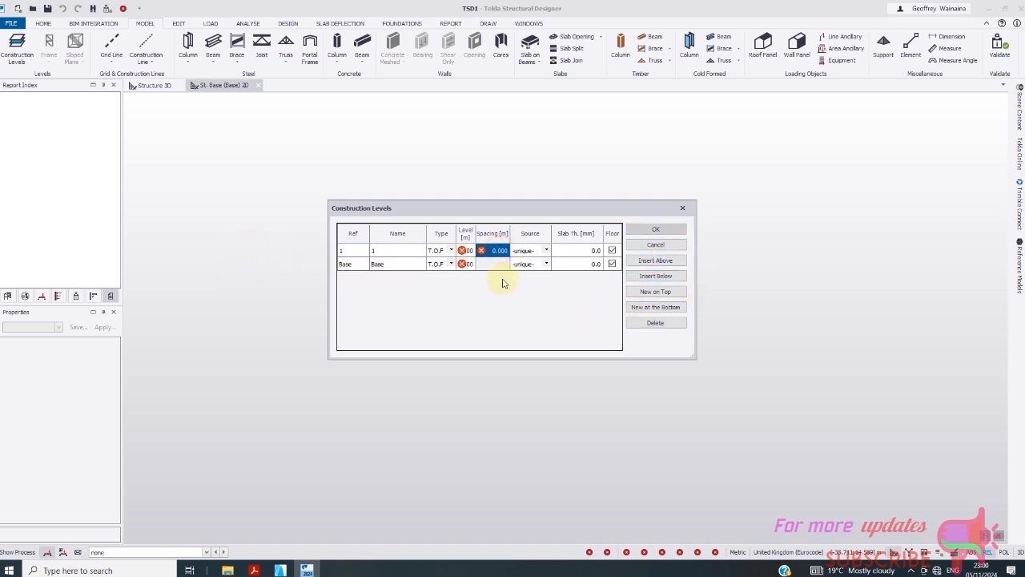
pyautogui.write('2.8')
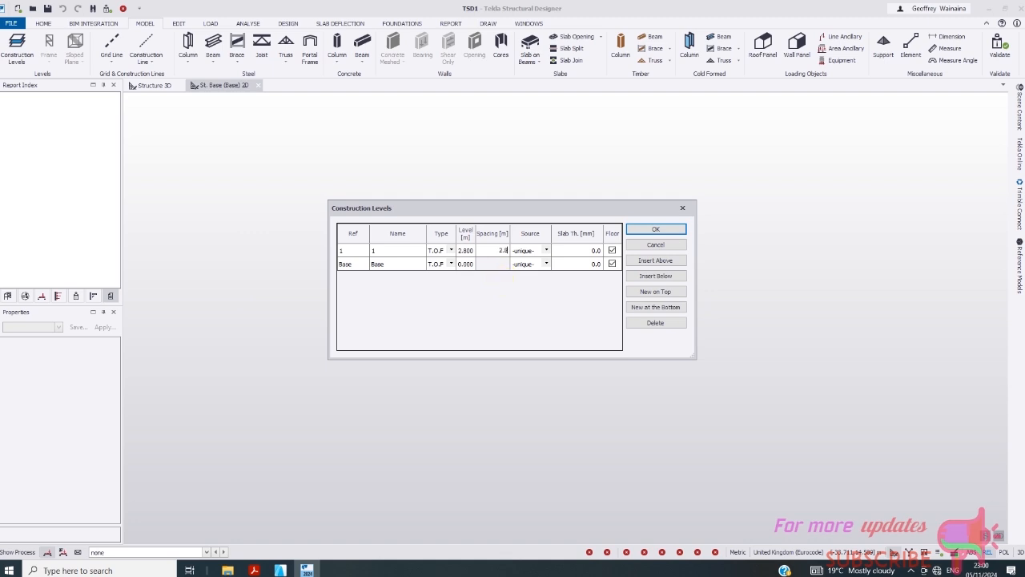
pyautogui.write('50')
pyautogui.click(582, 253)
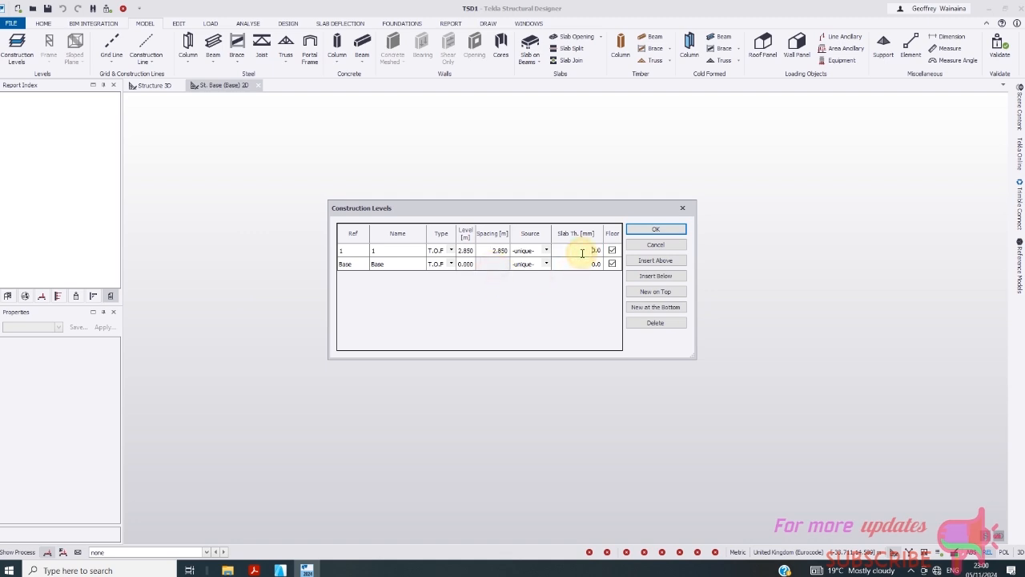
# - Give level 1 a 150 mm slab thickness, leaving Base marked as a floor
pyautogui.click(613, 264)
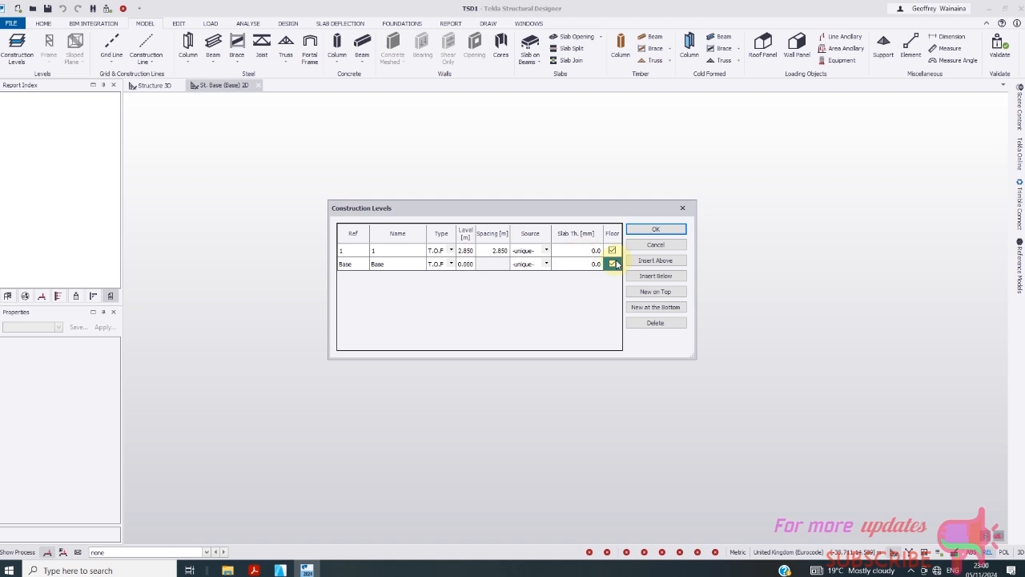
pyautogui.click(574, 251)
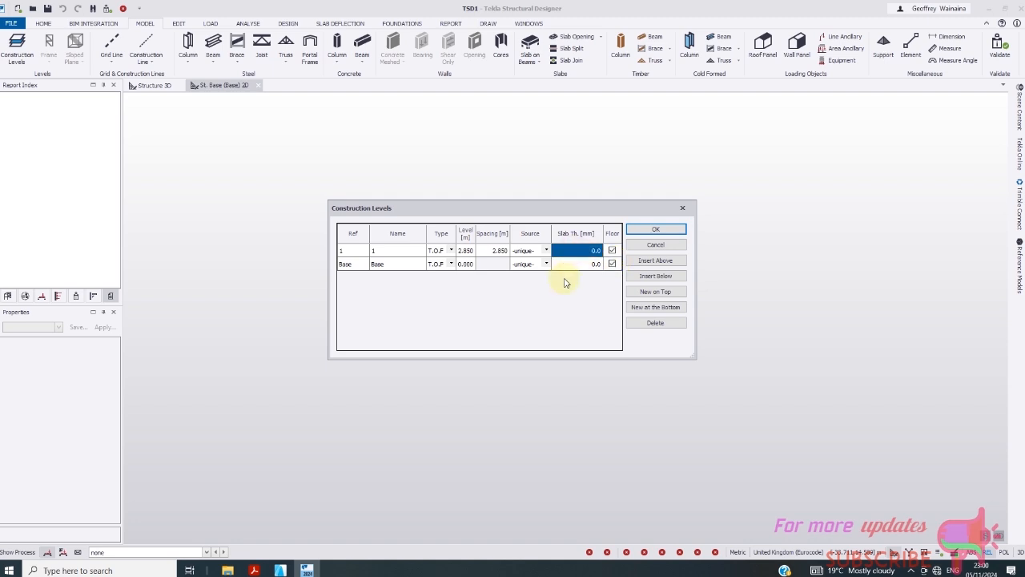
pyautogui.click(612, 264)
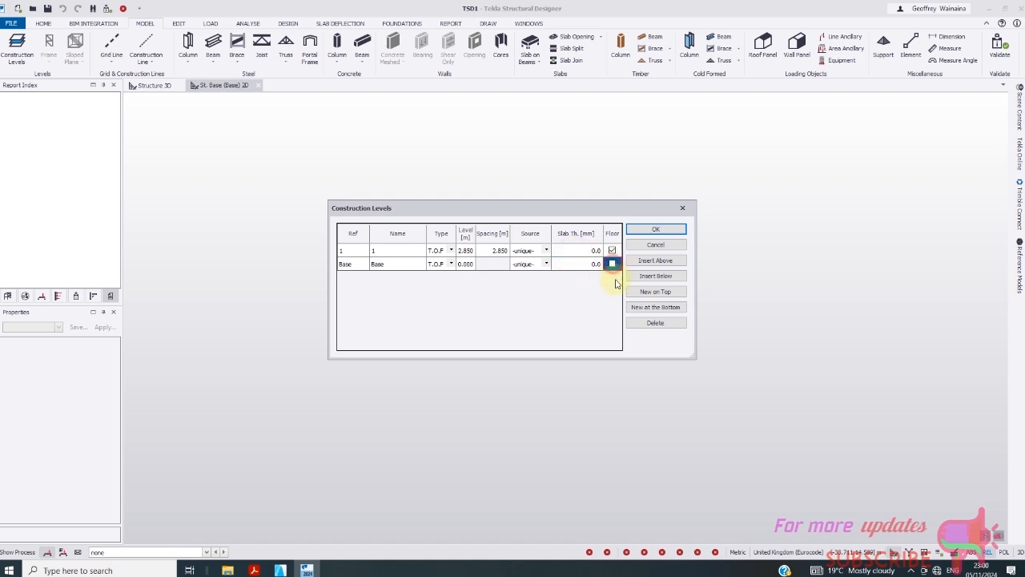
pyautogui.click(581, 253)
pyautogui.write('1')
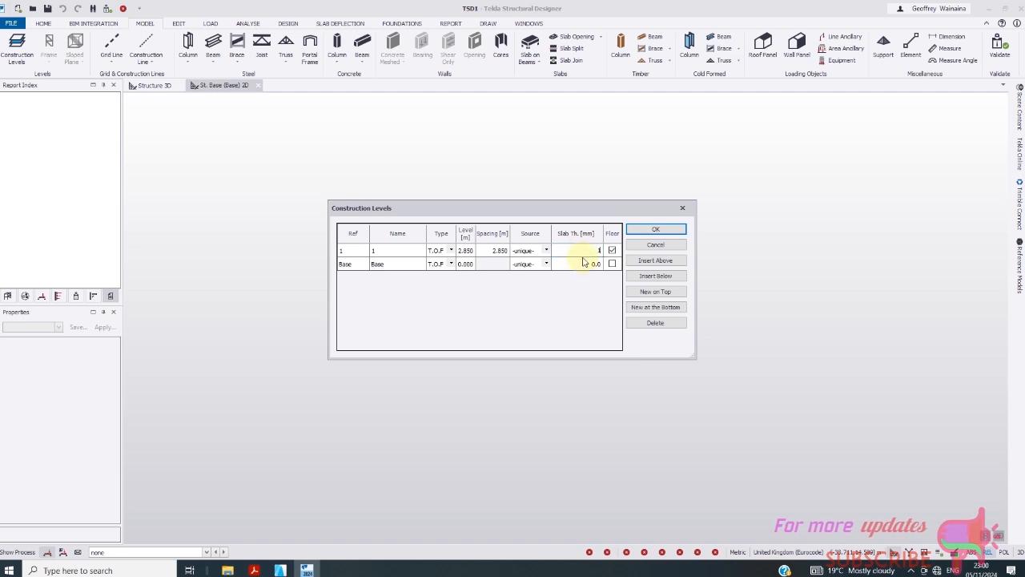
pyautogui.write('50')
pyautogui.click(576, 246)
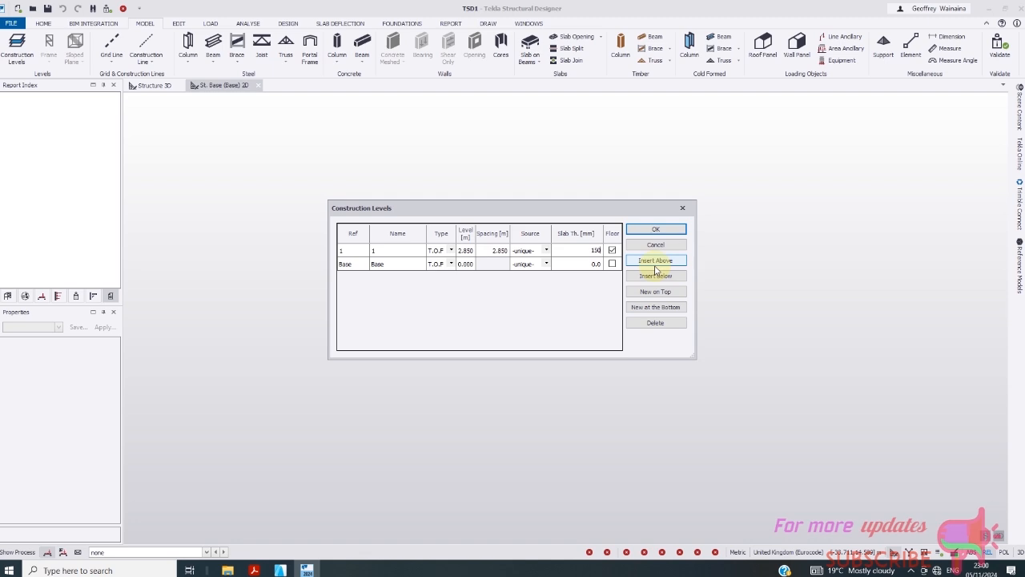
pyautogui.click(612, 264)
# - Unmark Base as a floor and insert levels Base.1–Base.5 below level 1, deleting the extra Base.6
pyautogui.click(612, 264)
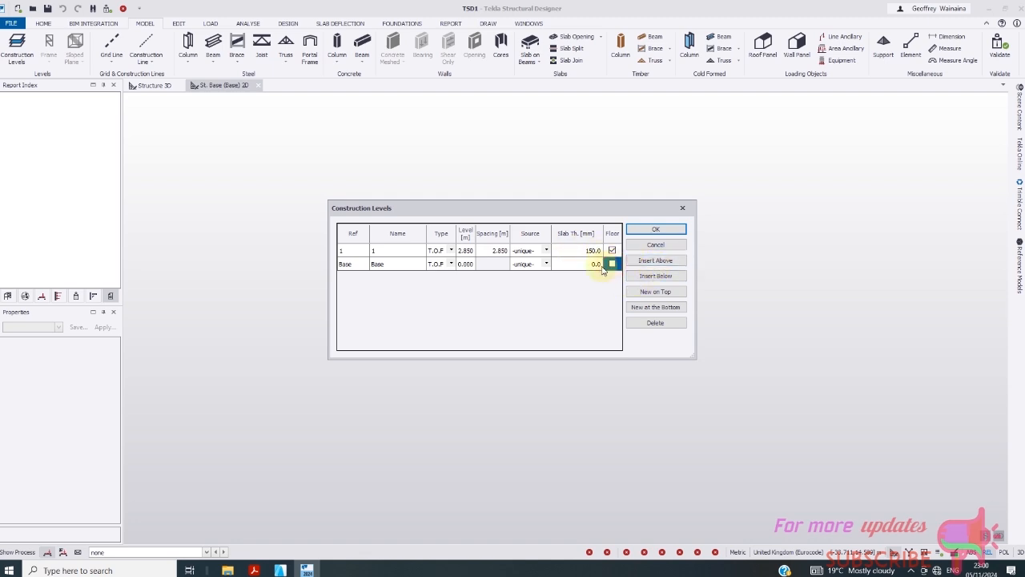
pyautogui.click(653, 262)
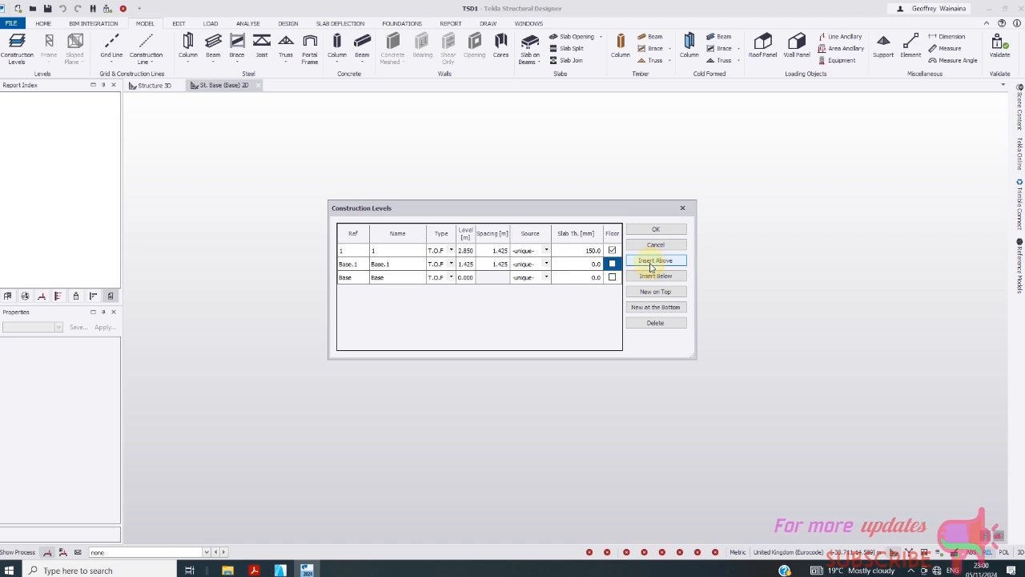
pyautogui.click(652, 265)
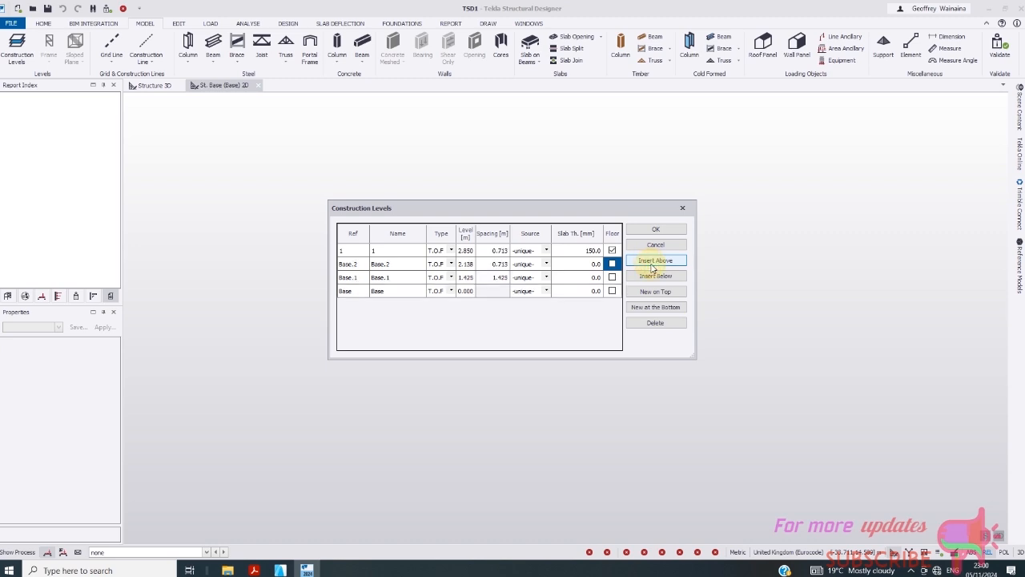
pyautogui.click(653, 265)
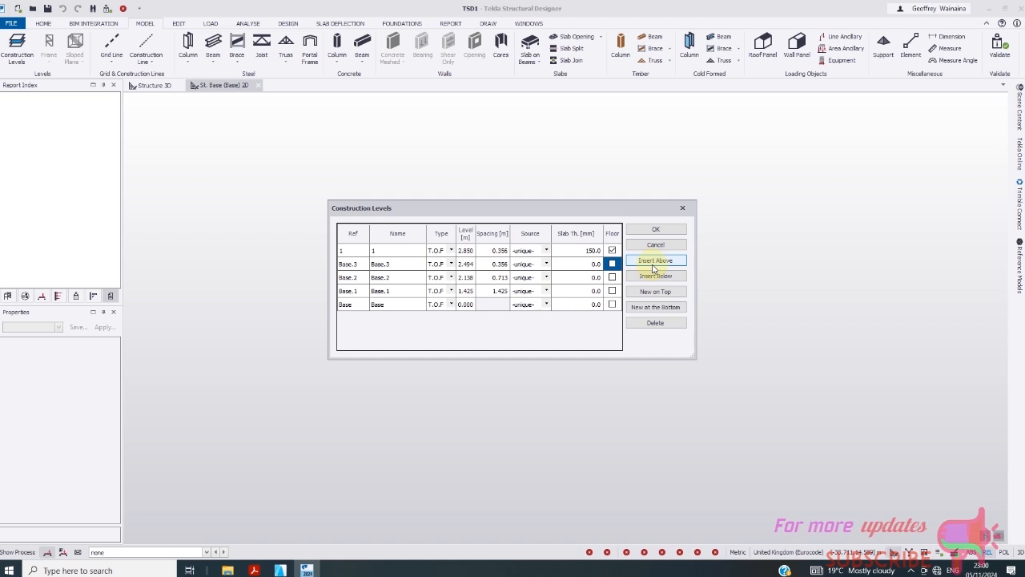
pyautogui.click(653, 264)
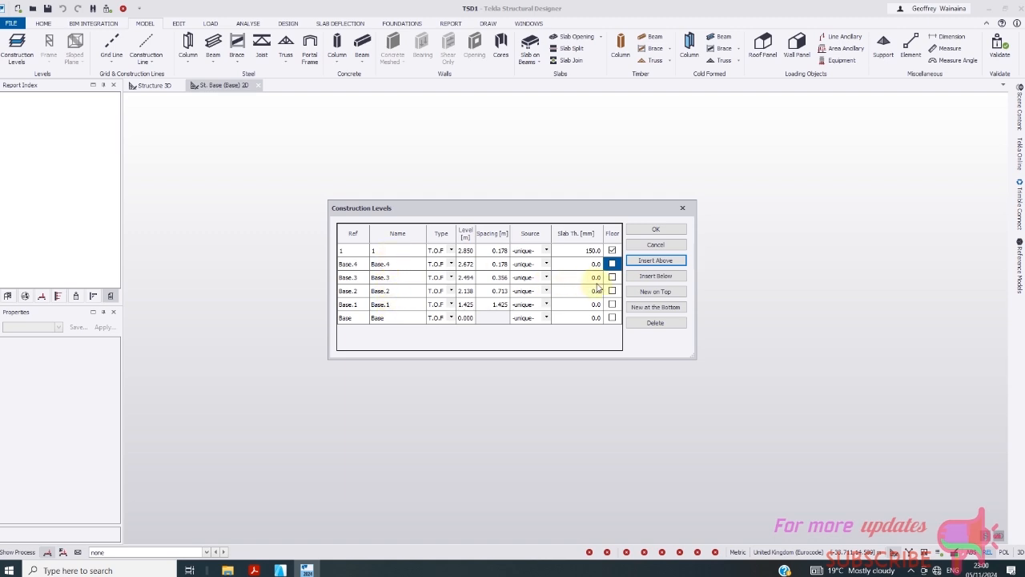
pyautogui.click(662, 263)
pyautogui.click(663, 263)
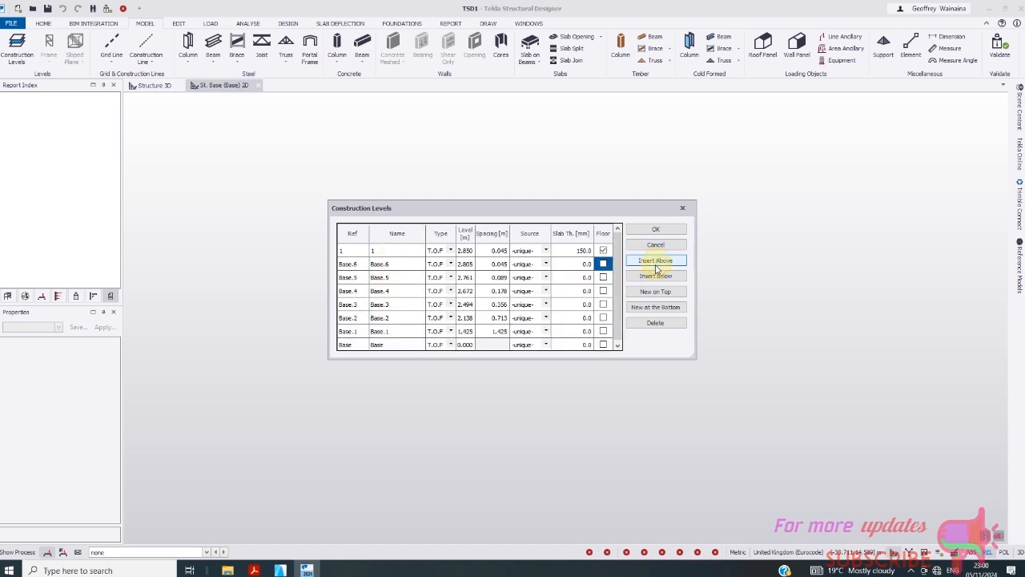
pyautogui.click(656, 322)
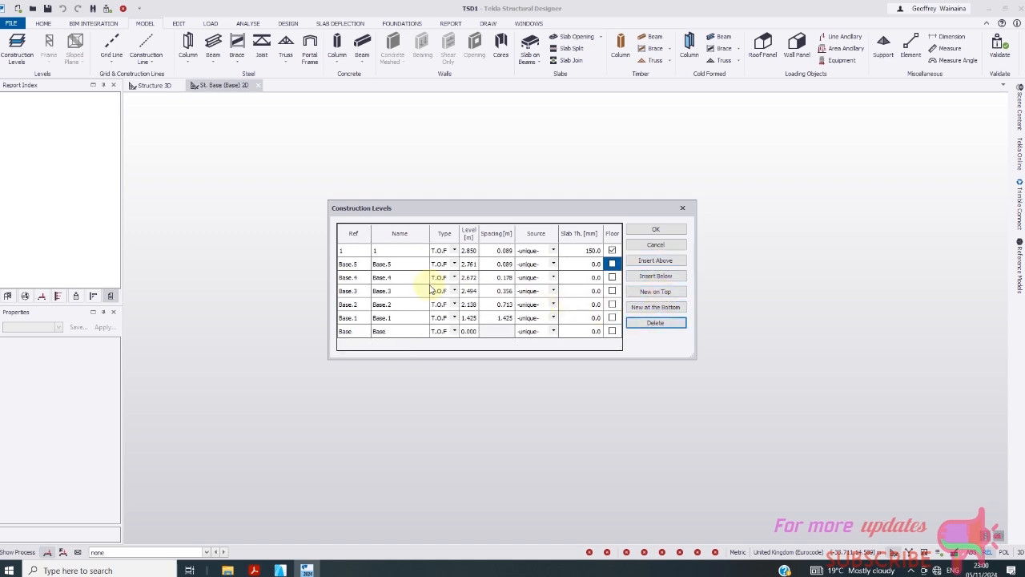
pyautogui.click(356, 318)
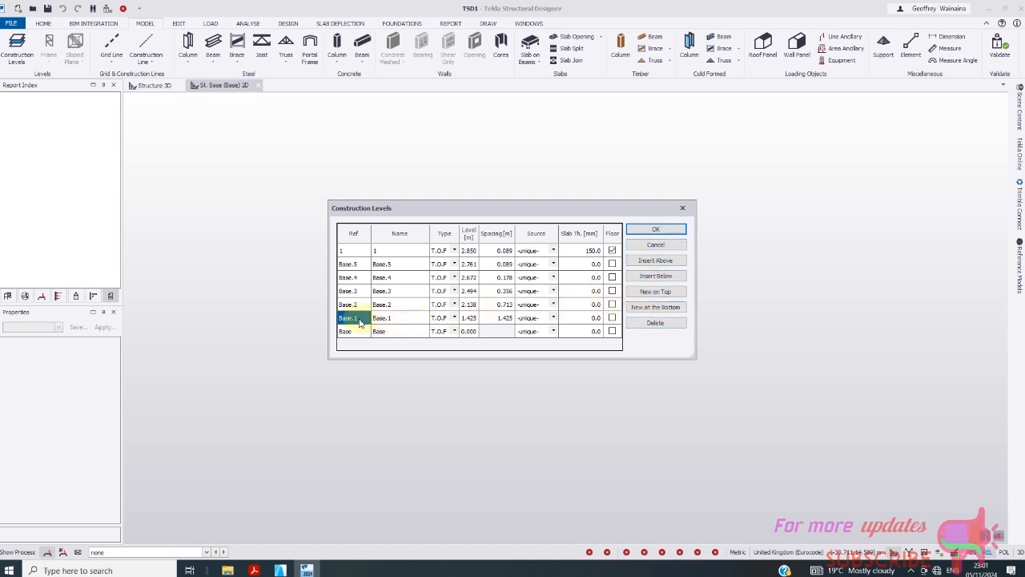
# - Renumber the level references 1 through 6 from bottom to top
pyautogui.write('1')
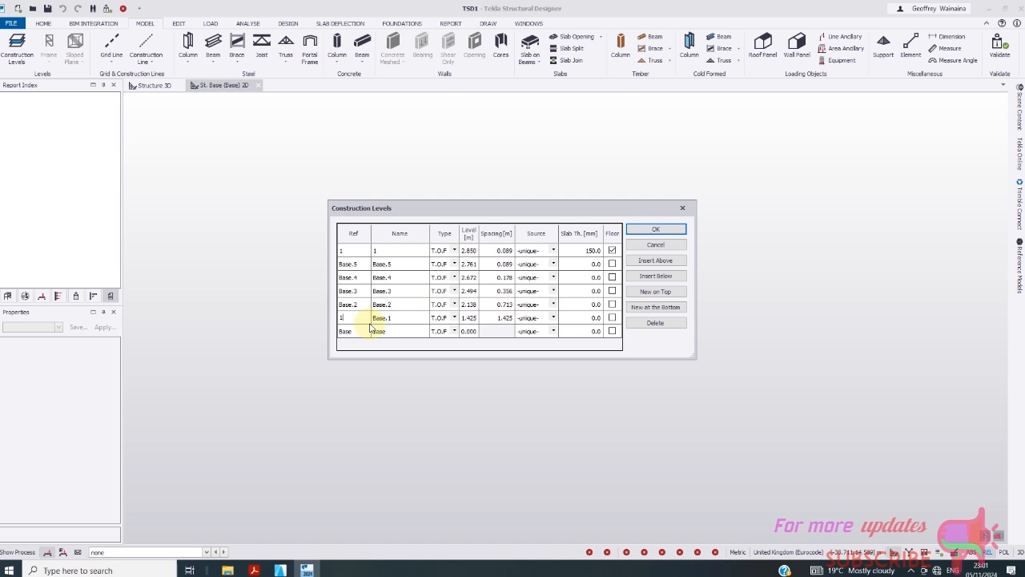
pyautogui.press('Up')
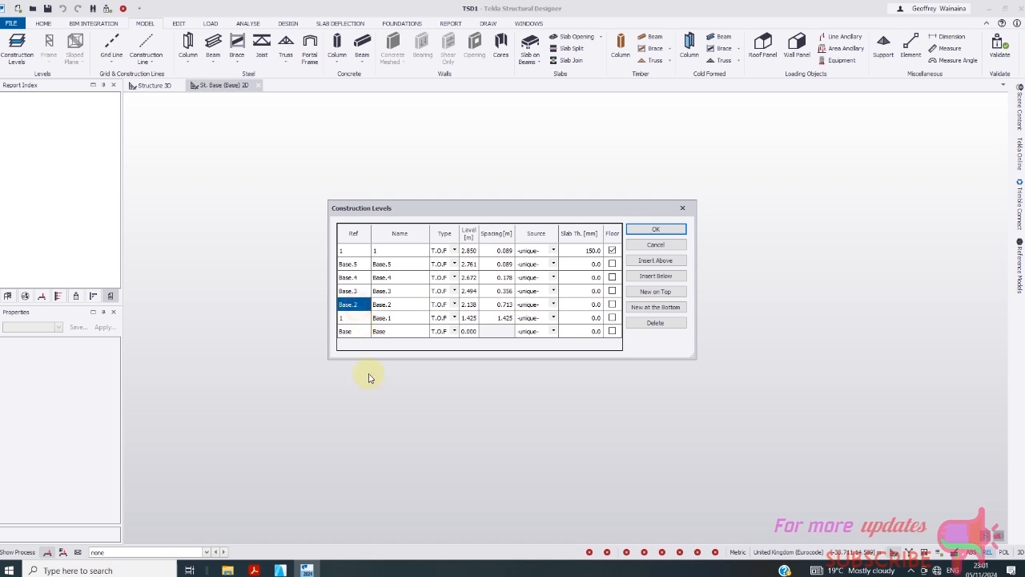
pyautogui.write('1')
pyautogui.click(357, 293)
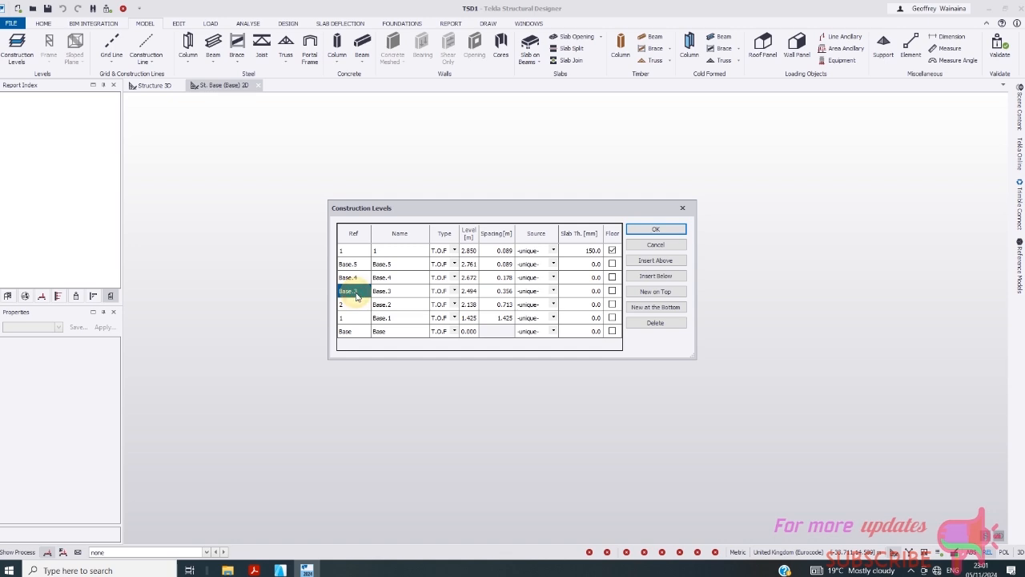
pyautogui.write('3')
pyautogui.click(348, 276)
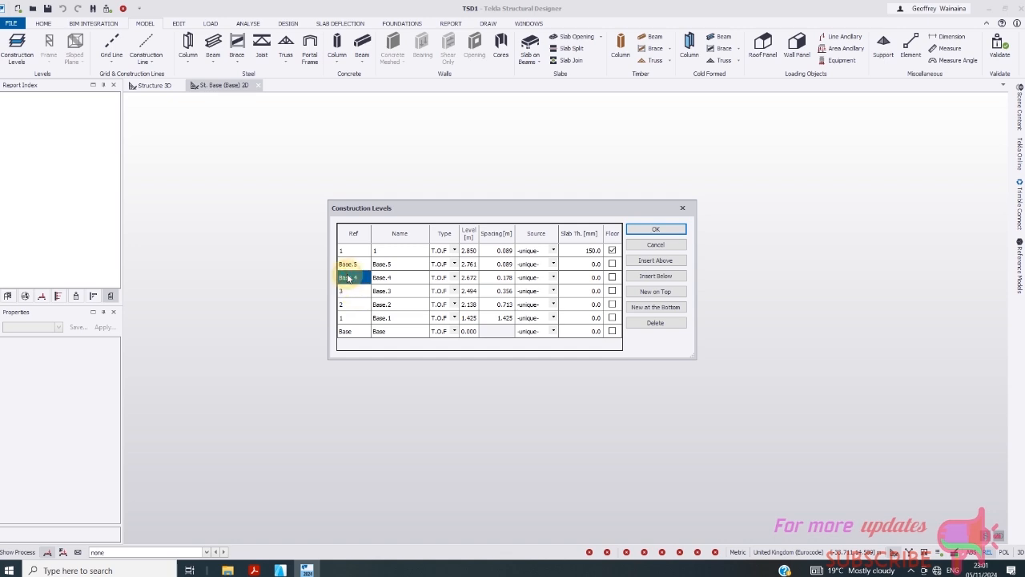
pyautogui.write('4')
pyautogui.click(348, 264)
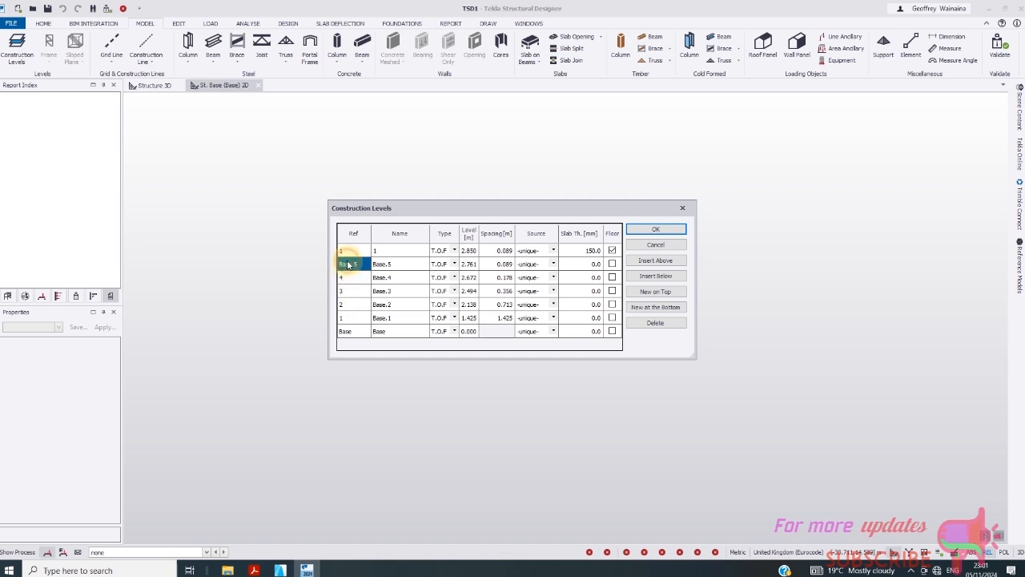
pyautogui.write('5')
pyautogui.click(347, 251)
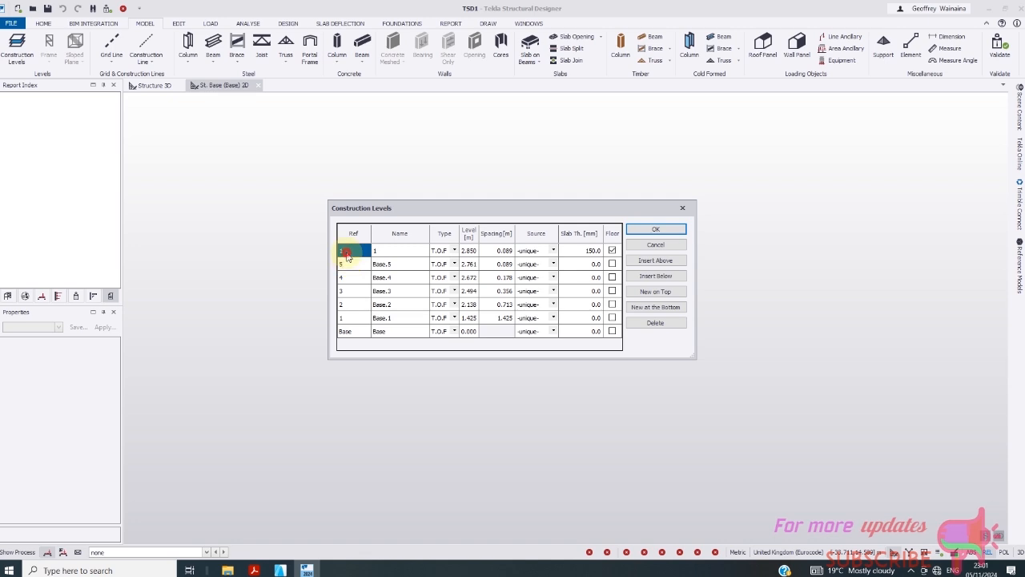
pyautogui.write('6')
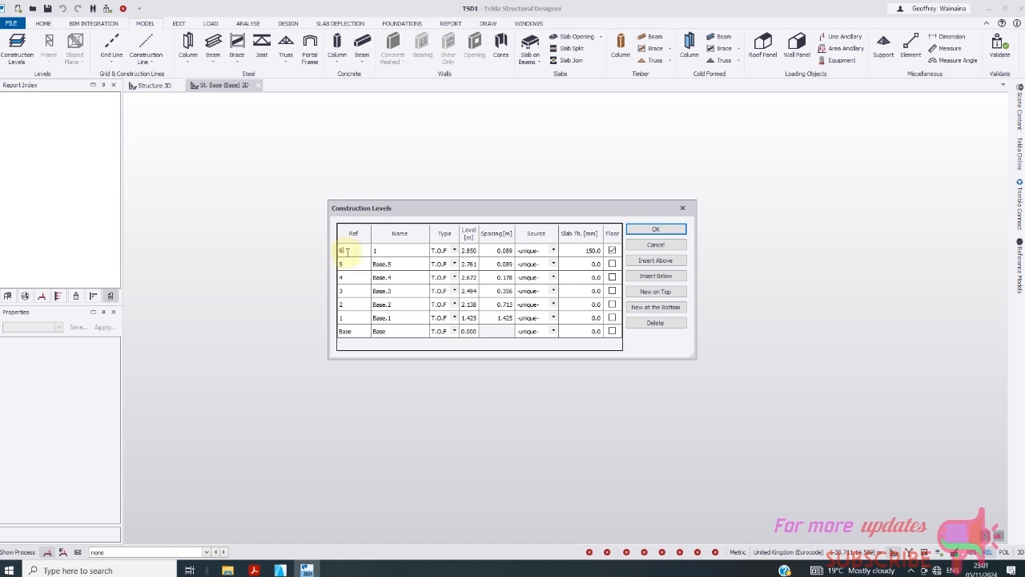
# - Name the levels 1F, 2F, 3F, 4F, ROOF and WT
pyautogui.click(406, 318)
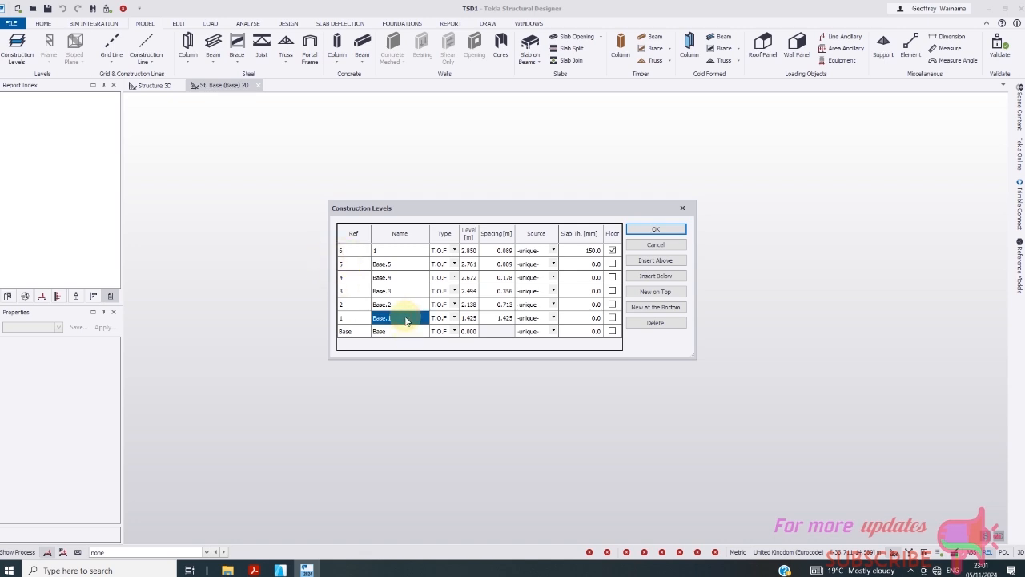
pyautogui.write('1F')
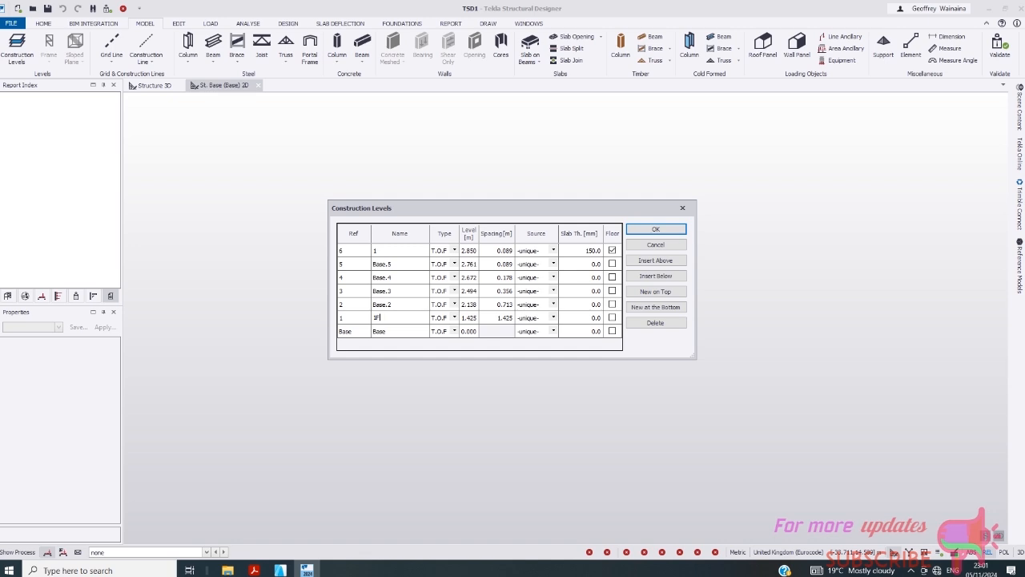
pyautogui.click(410, 305)
pyautogui.write('2F')
pyautogui.click(416, 293)
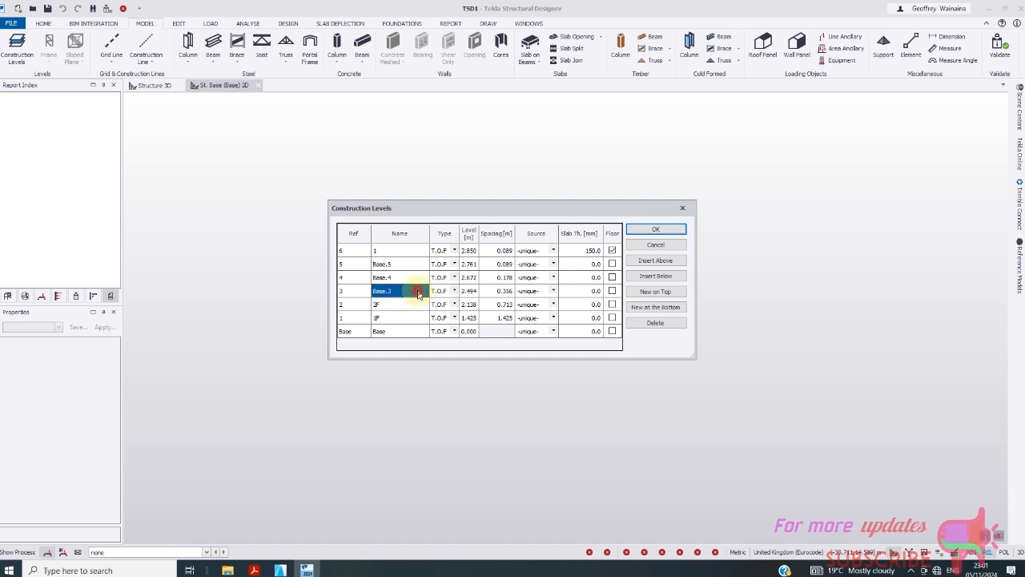
pyautogui.write('3F')
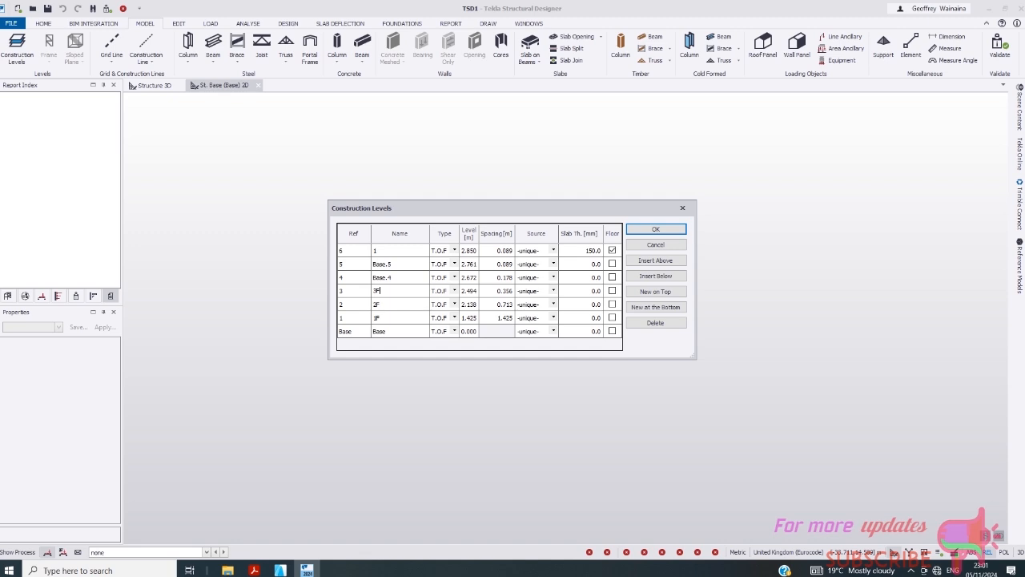
pyautogui.click(412, 278)
pyautogui.write('4F')
pyautogui.click(395, 265)
pyautogui.write('5F')
pyautogui.click(391, 251)
pyautogui.write('WT')
# - Set the 1F storey spacing to 2.85 m
pyautogui.click(496, 320)
pyautogui.write('2')
pyautogui.press('Return')
pyautogui.write('.85')
# - Set the 2F and 3F storey spacings to 2.85 m
pyautogui.click(497, 308)
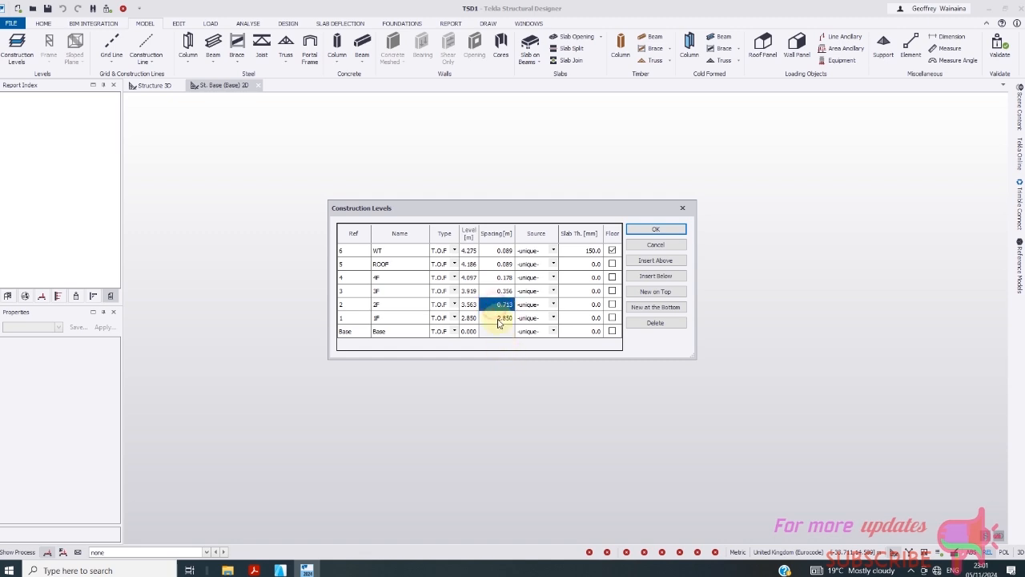
pyautogui.press('BackSpace')
pyautogui.write('2.8')
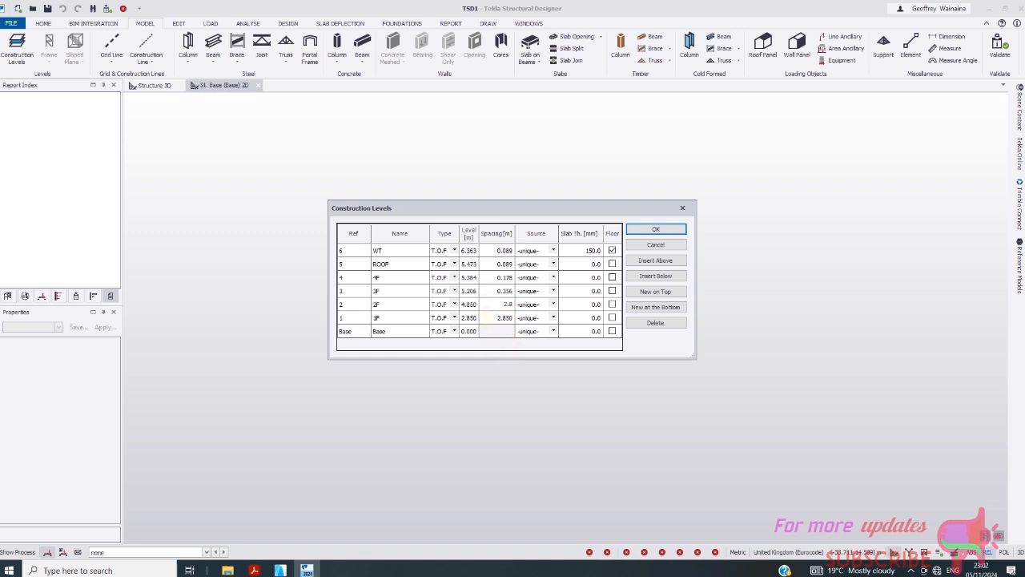
pyautogui.write('5')
pyautogui.click(497, 291)
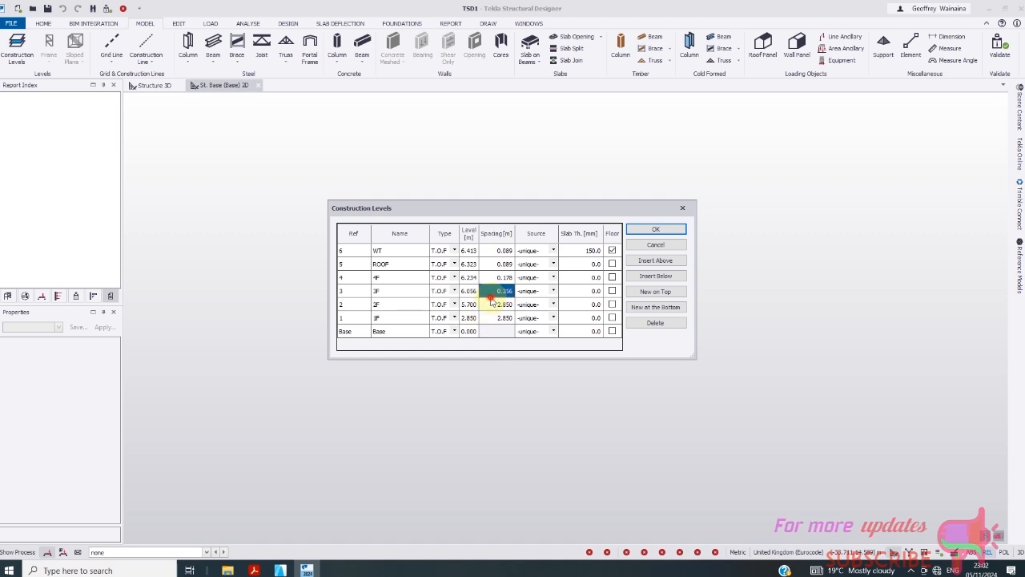
pyautogui.write('2')
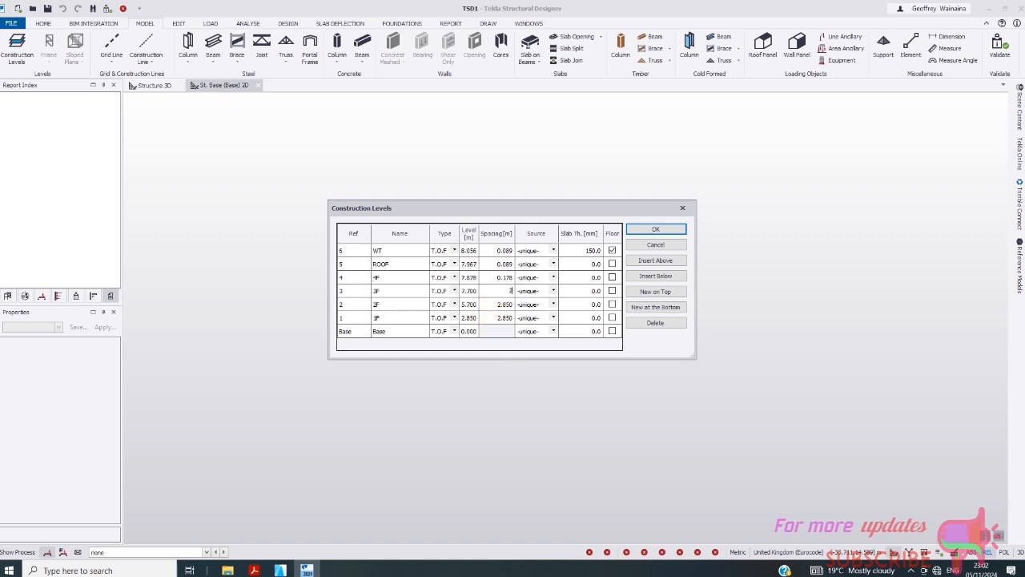
pyautogui.write('.85')
# - Set the 4F, ROOF and WT storey spacings to 2.85 m
pyautogui.click(508, 280)
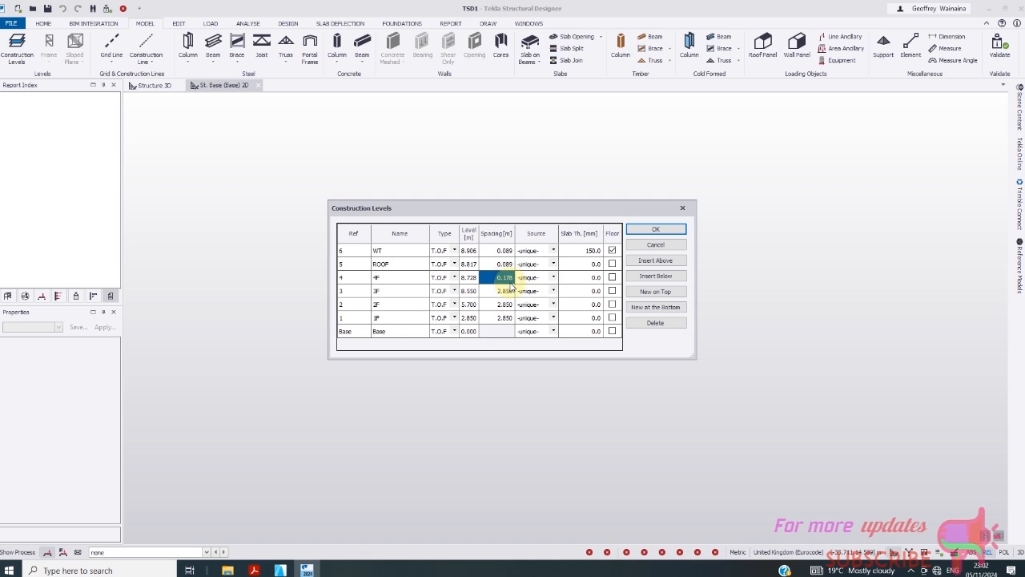
pyautogui.write('3')
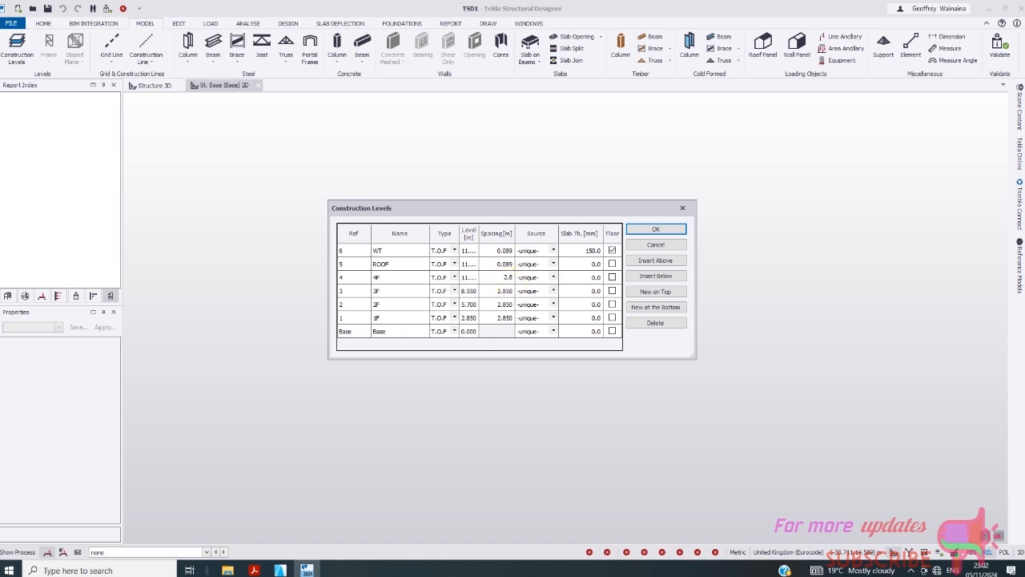
pyautogui.click(501, 266)
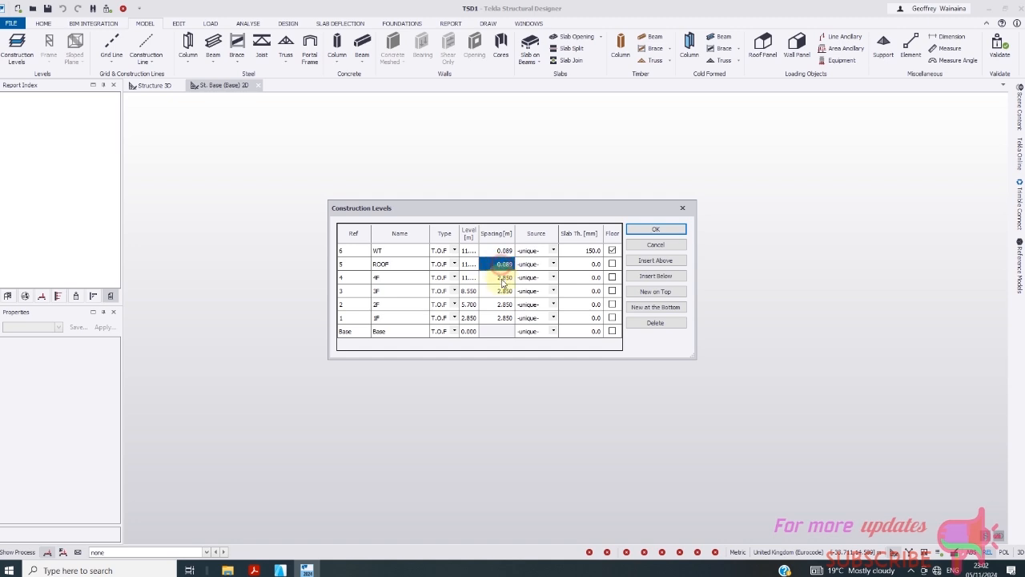
pyautogui.write('3')
pyautogui.write('.85')
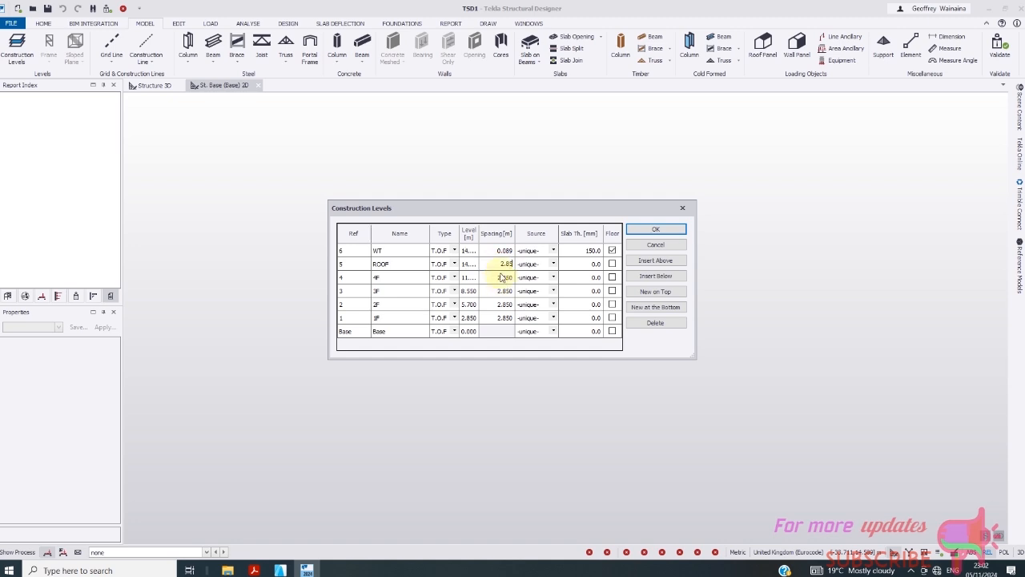
pyautogui.click(497, 251)
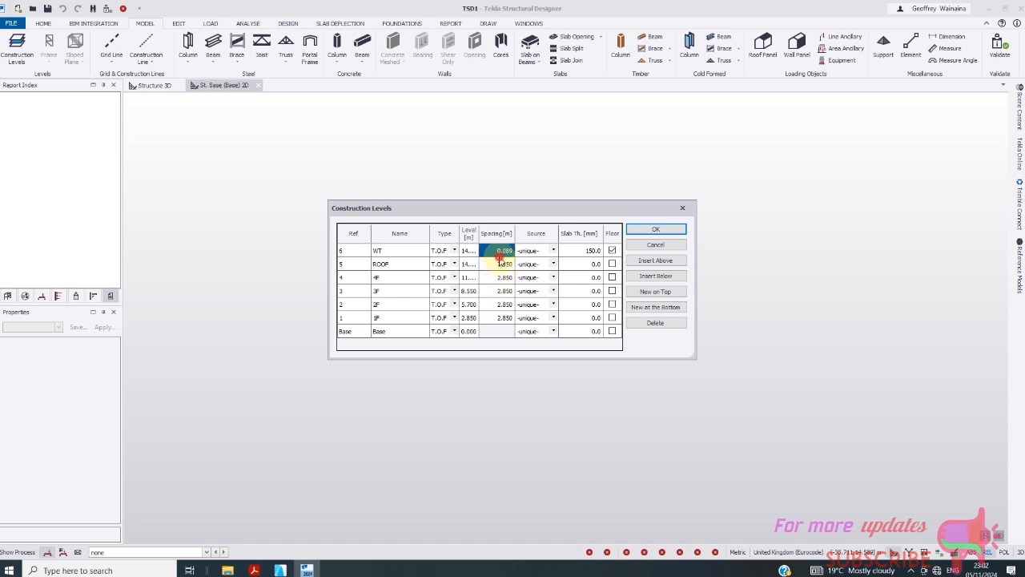
pyautogui.press('BackSpace')
pyautogui.write('2.85')
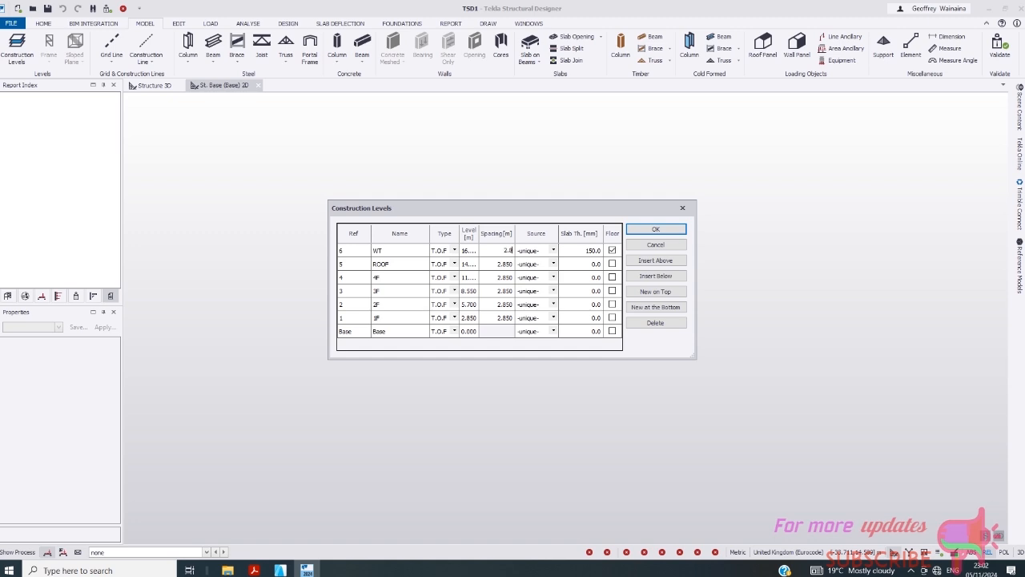
pyautogui.click(497, 264)
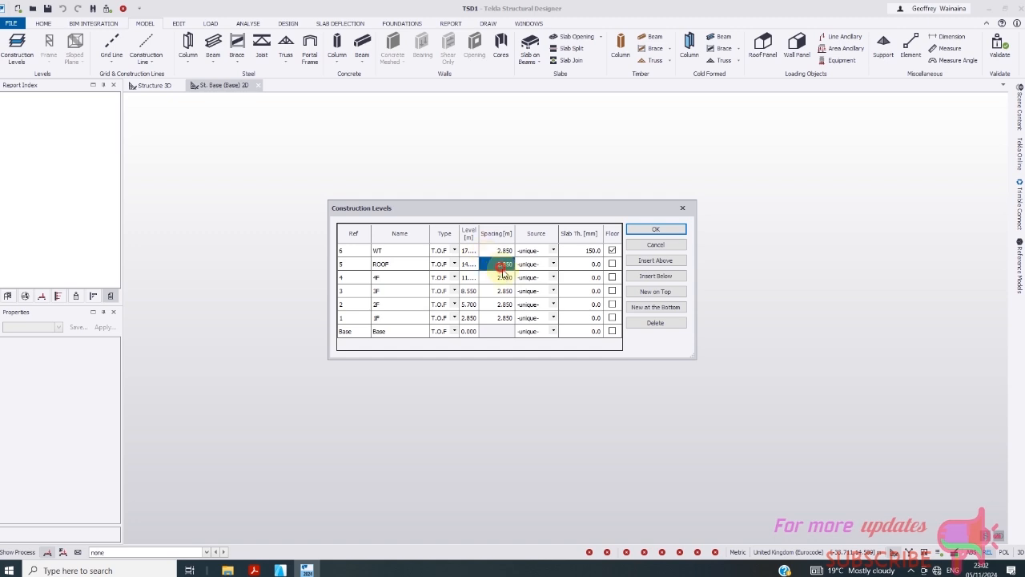
# - Keep 1F as a T.O.F level and make 2F take level 1 as its source
pyautogui.click(454, 318)
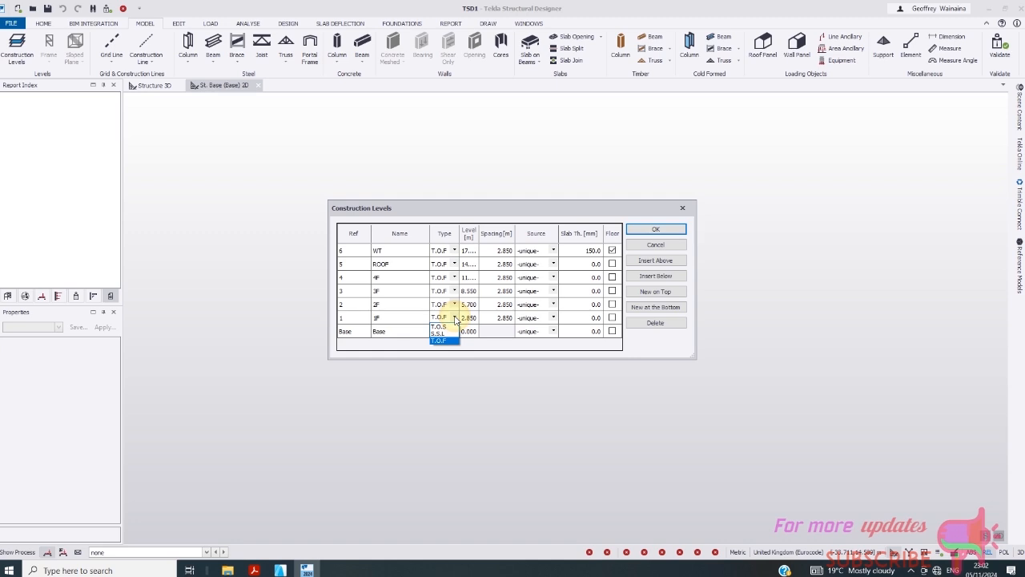
pyautogui.click(445, 340)
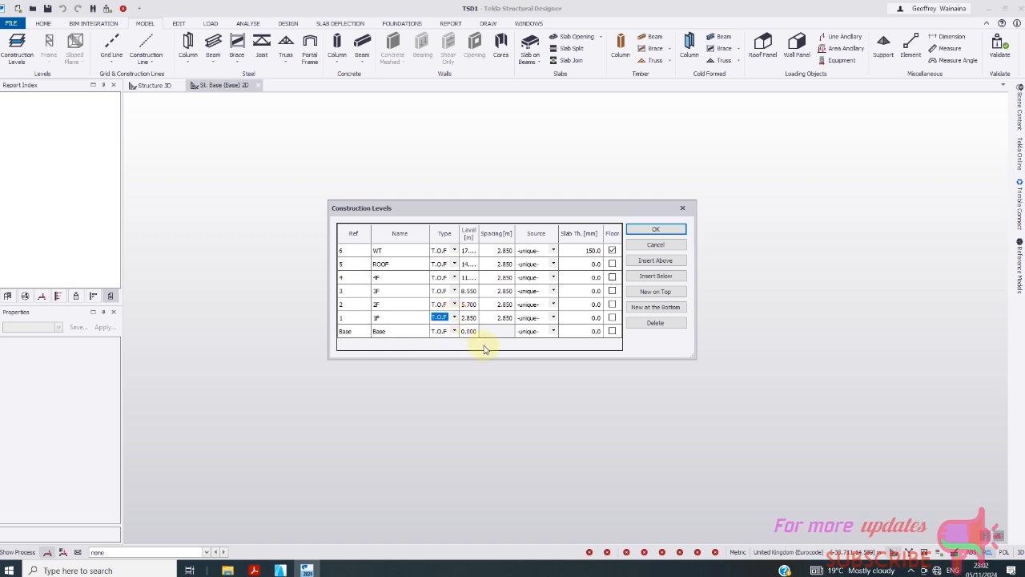
pyautogui.click(554, 318)
pyautogui.click(554, 305)
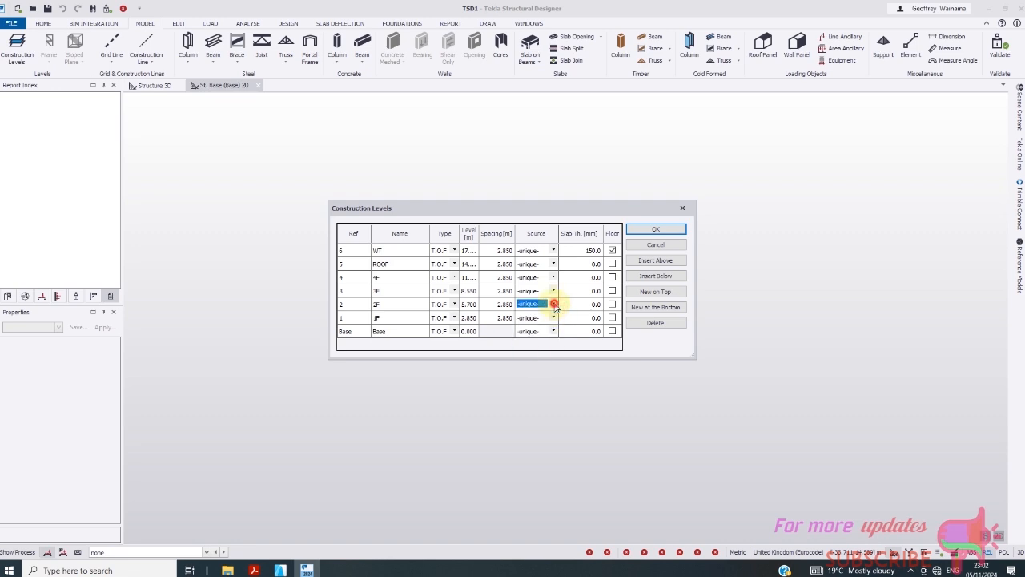
pyautogui.click(554, 304)
pyautogui.click(532, 350)
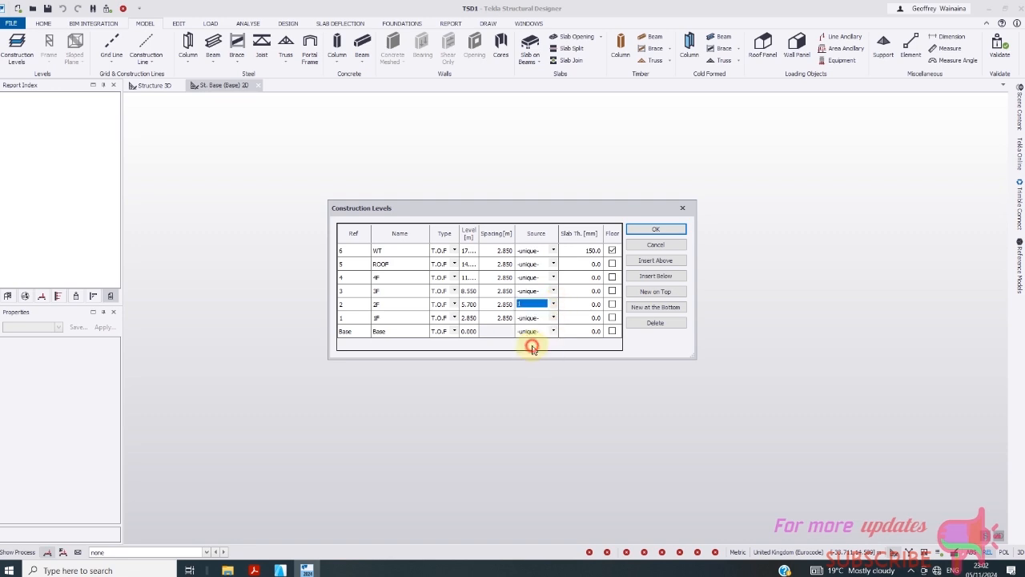
# - Make 3F, 4F and ROOF take level 1 as their source
pyautogui.click(554, 291)
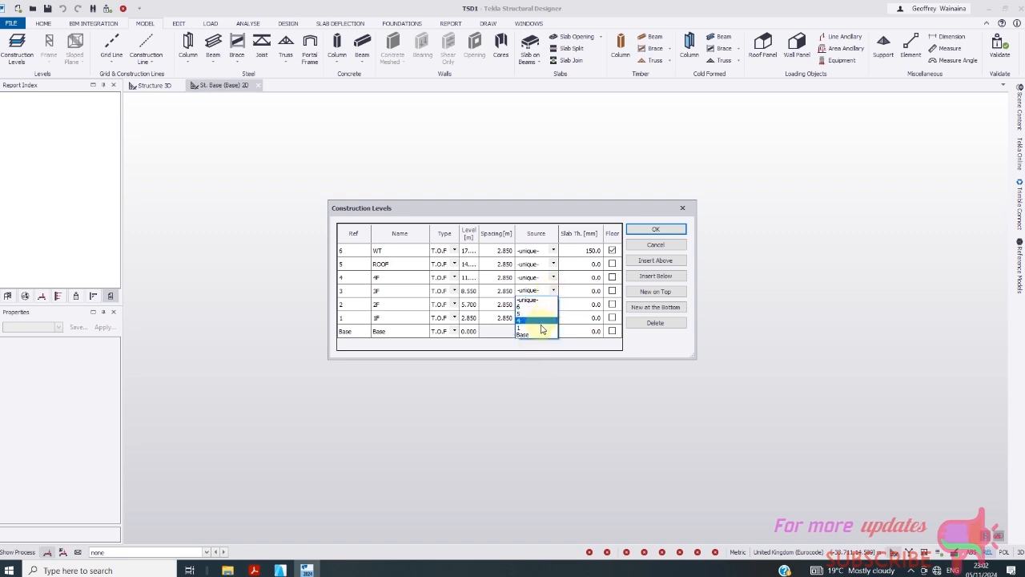
pyautogui.click(538, 320)
pyautogui.click(553, 277)
pyautogui.click(554, 277)
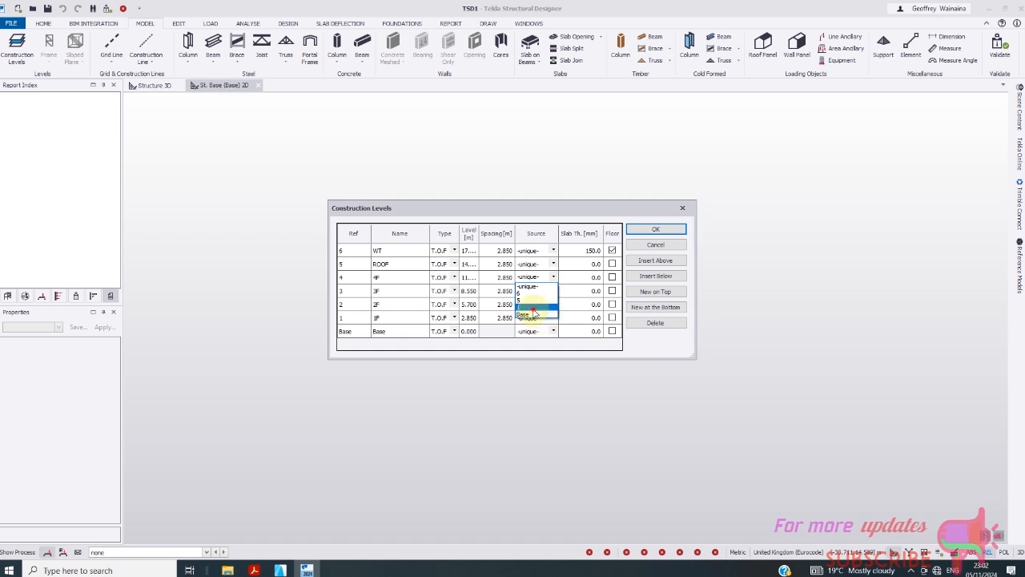
pyautogui.click(534, 312)
pyautogui.click(553, 263)
pyautogui.click(554, 264)
pyautogui.click(526, 291)
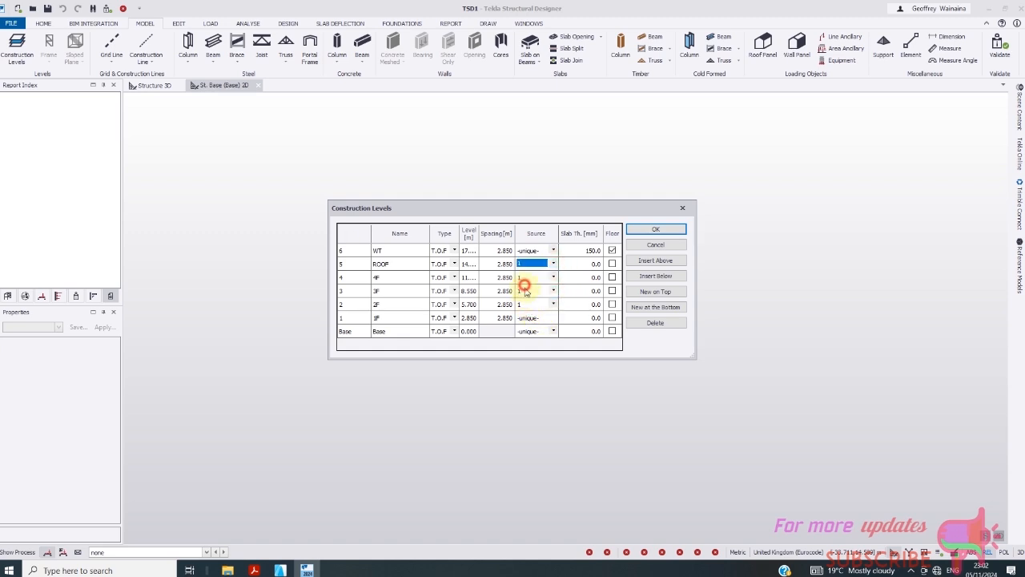
# - Mark ROOF, 4F, 3F, 2F and 1F as floor levels
pyautogui.click(612, 264)
pyautogui.click(613, 278)
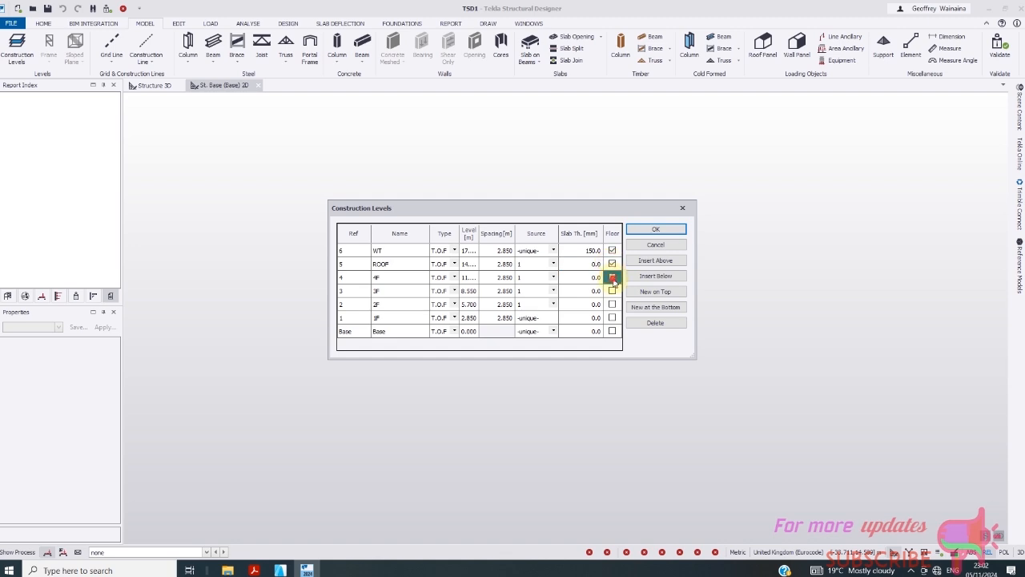
pyautogui.click(612, 291)
pyautogui.click(612, 304)
pyautogui.click(612, 319)
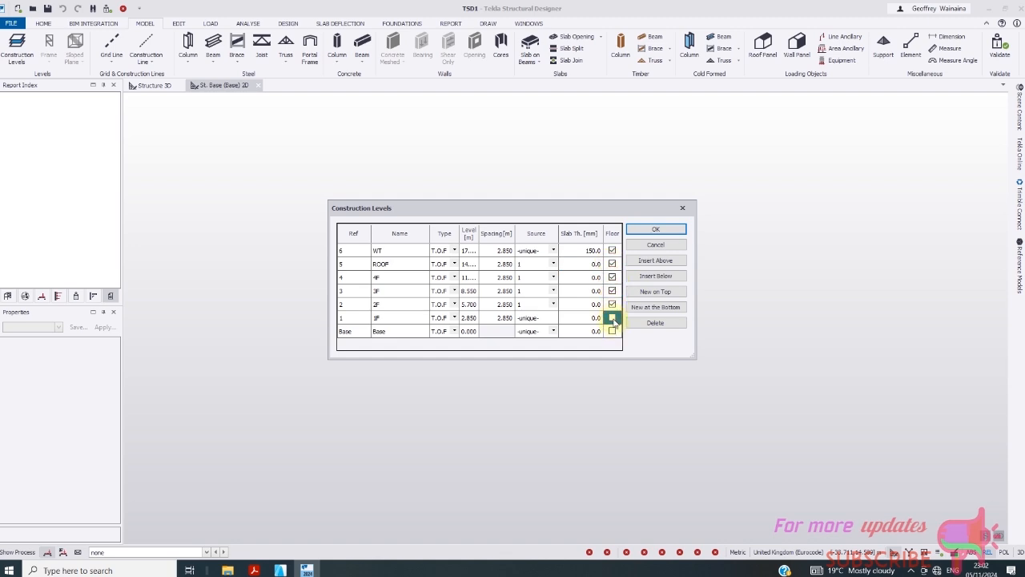
pyautogui.click(583, 266)
# - Enter a 150 mm slab thickness for ROOF, 4F, 3F, 2F and 1F, then confirm with OK
pyautogui.write('150')
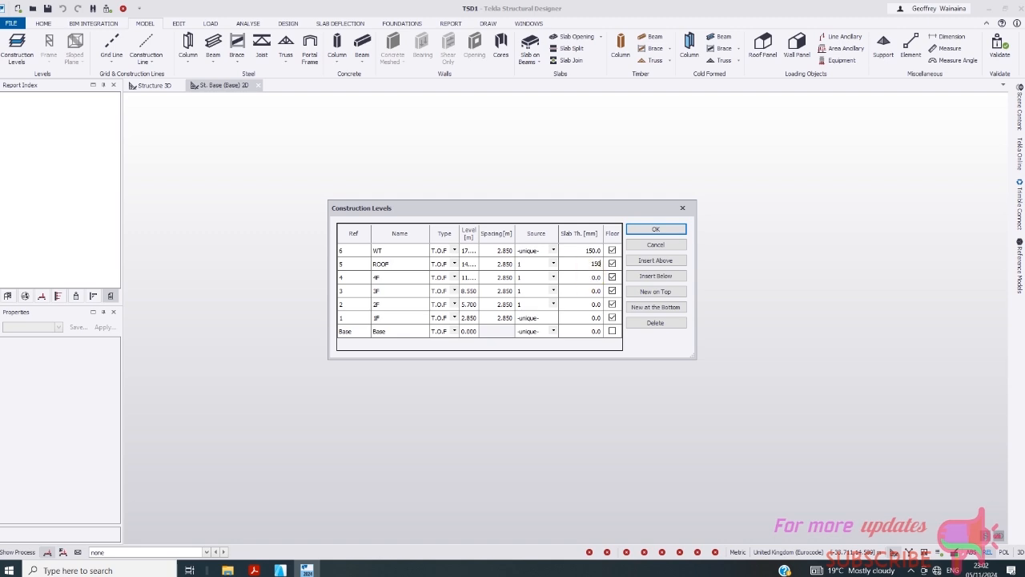
pyautogui.click(590, 276)
pyautogui.write('150')
pyautogui.click(589, 292)
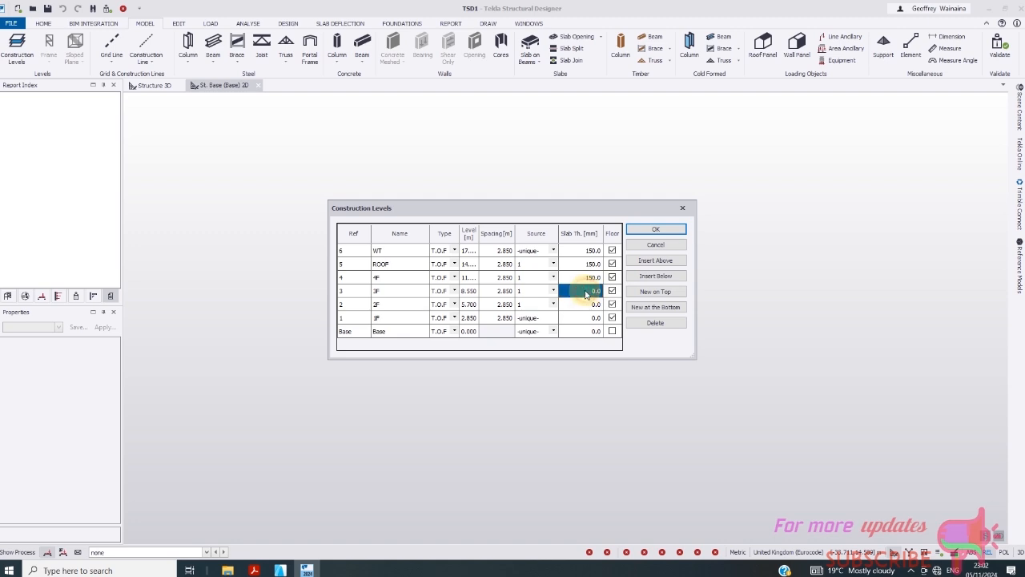
pyautogui.write('150')
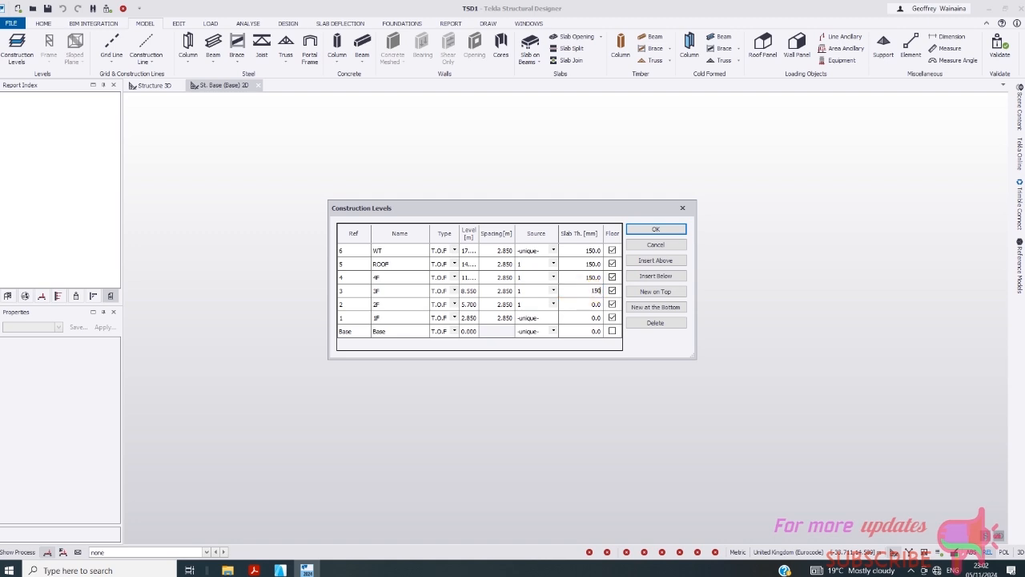
pyautogui.click(583, 305)
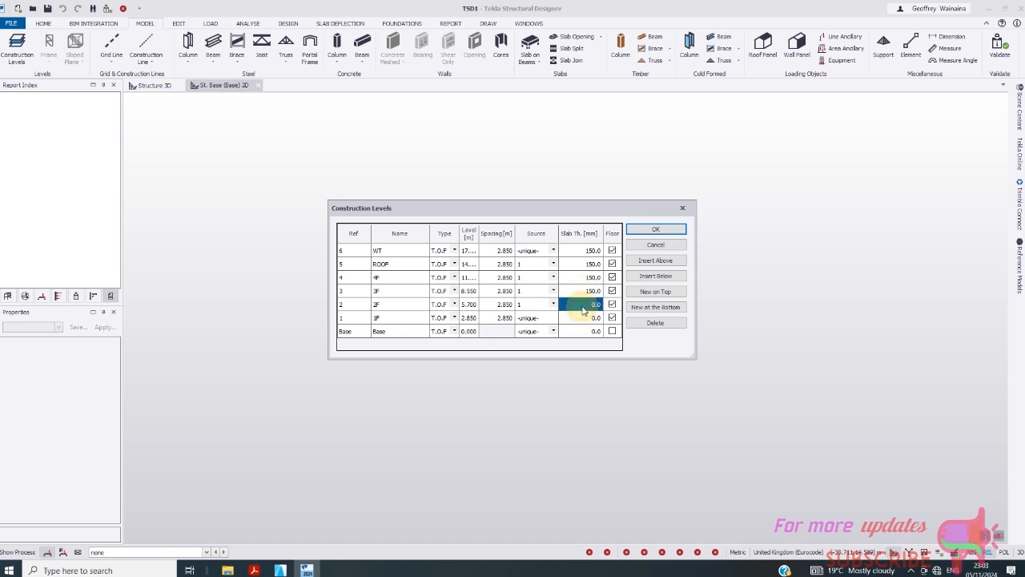
pyautogui.write('150')
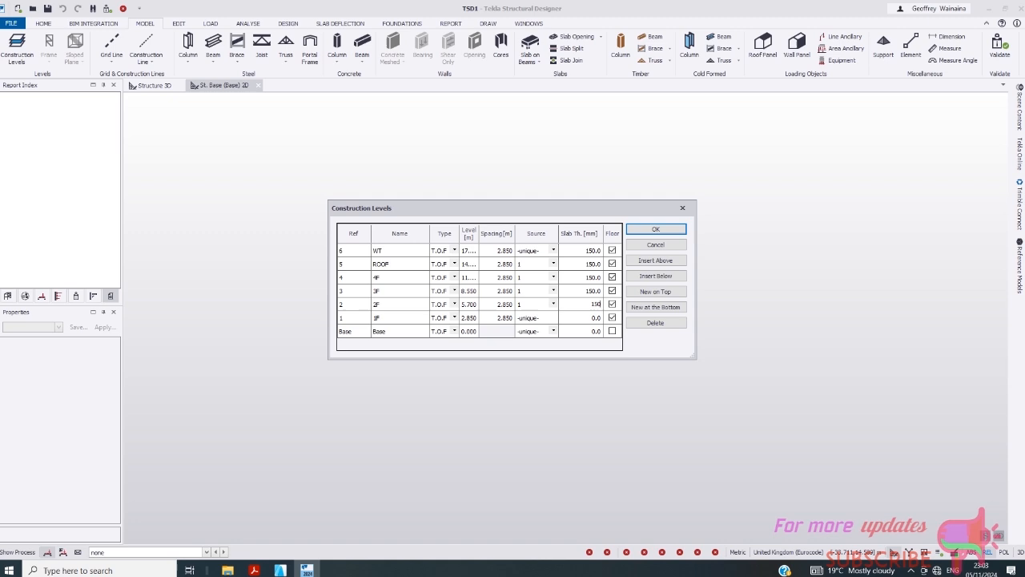
pyautogui.click(582, 321)
pyautogui.write('150')
pyautogui.click(585, 331)
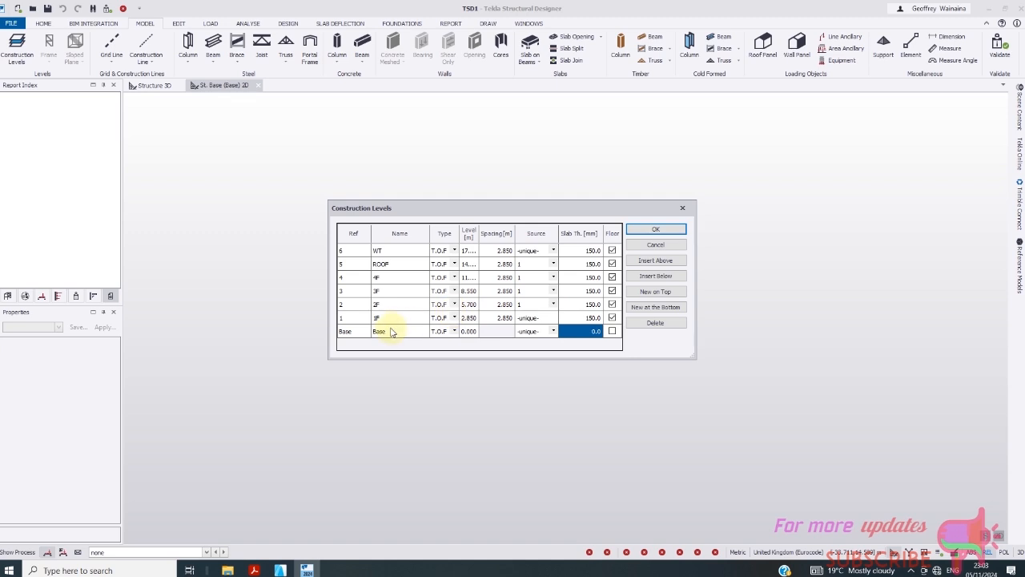
pyautogui.click(662, 231)
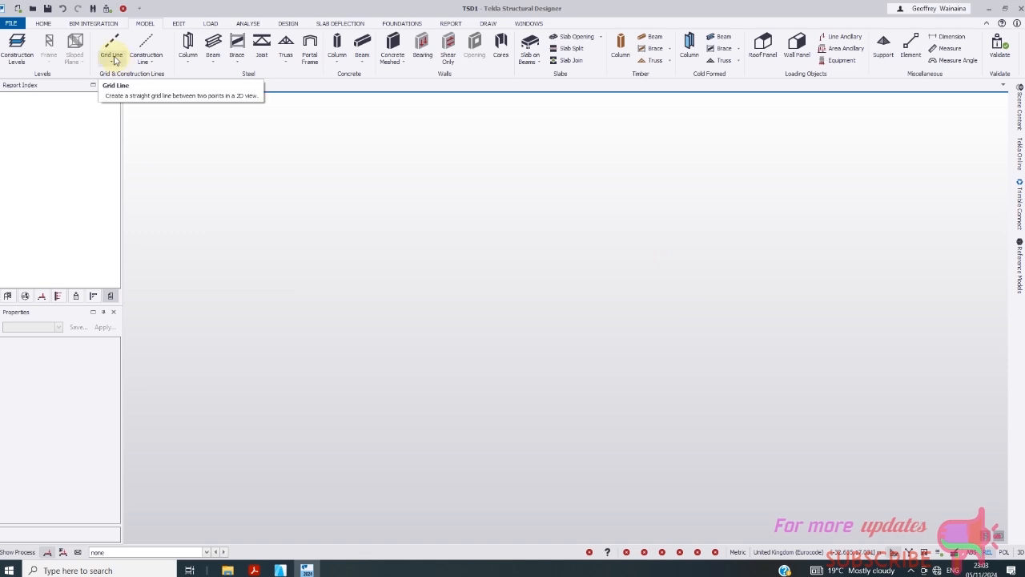
# - Run the Rectangular Grid wizard with default name, origin and X extents, making Y bays irregular
pyautogui.click(117, 66)
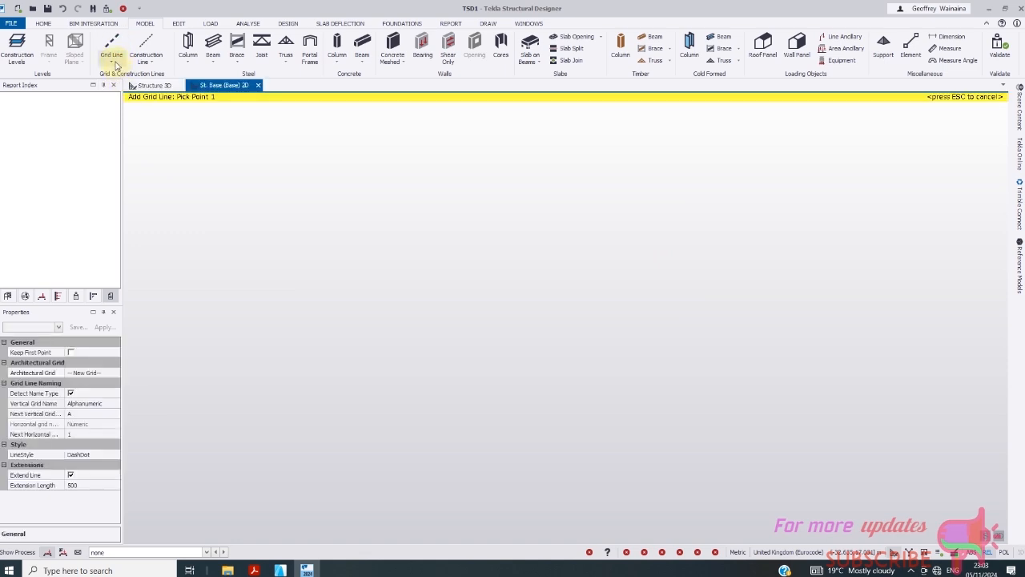
pyautogui.click(113, 63)
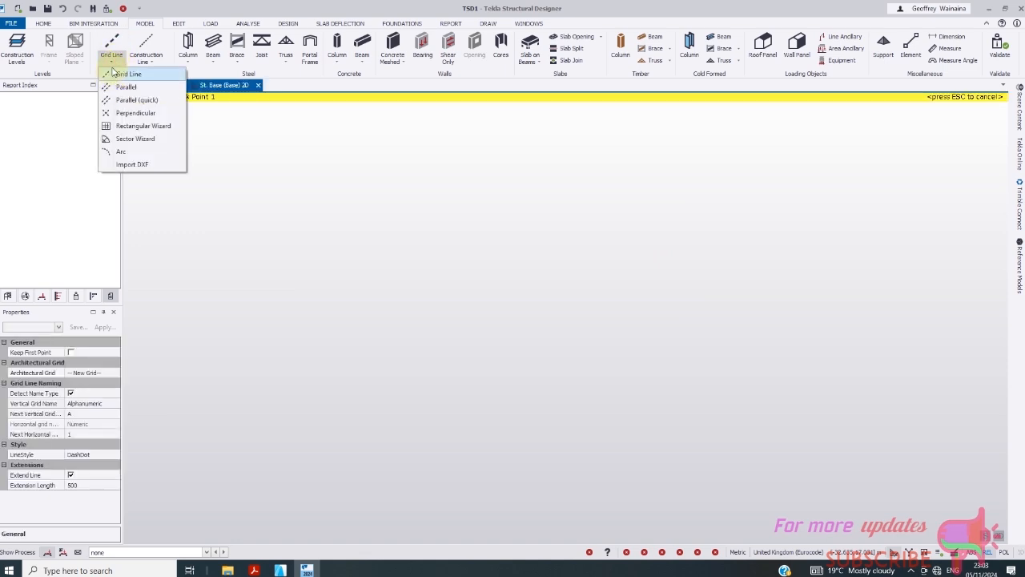
pyautogui.click(122, 126)
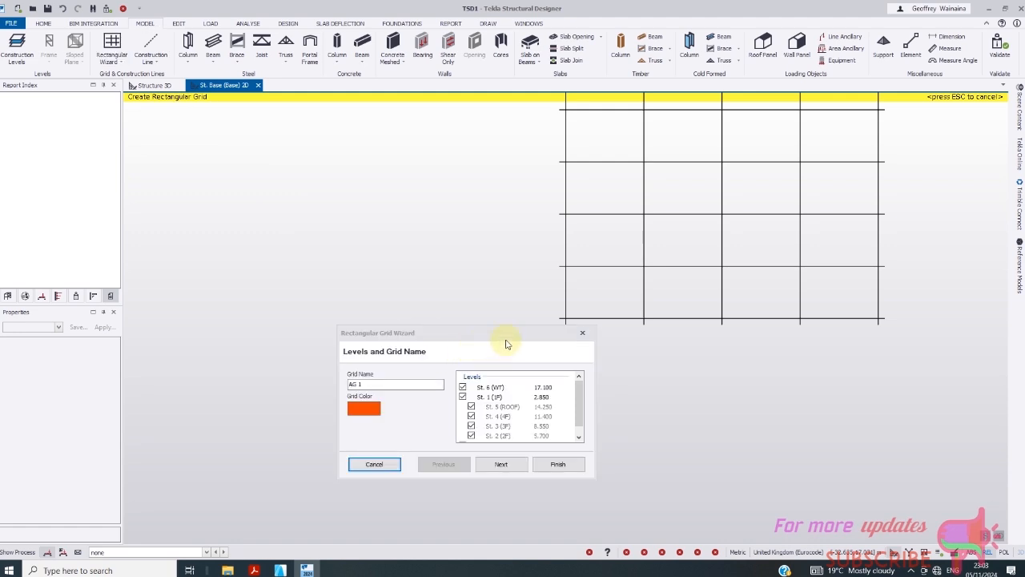
pyautogui.click(500, 474)
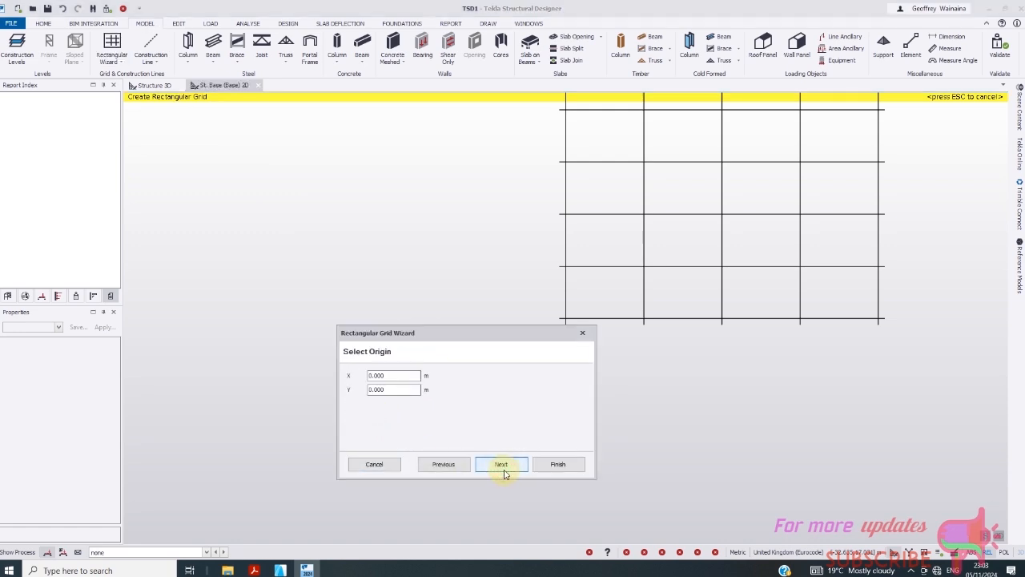
pyautogui.click(503, 469)
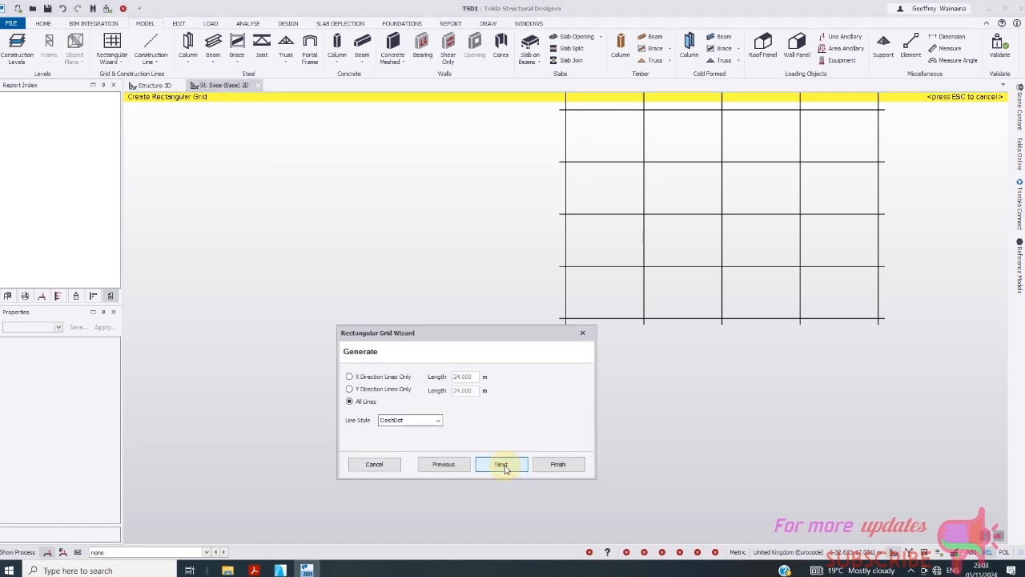
pyautogui.click(503, 468)
pyautogui.click(504, 469)
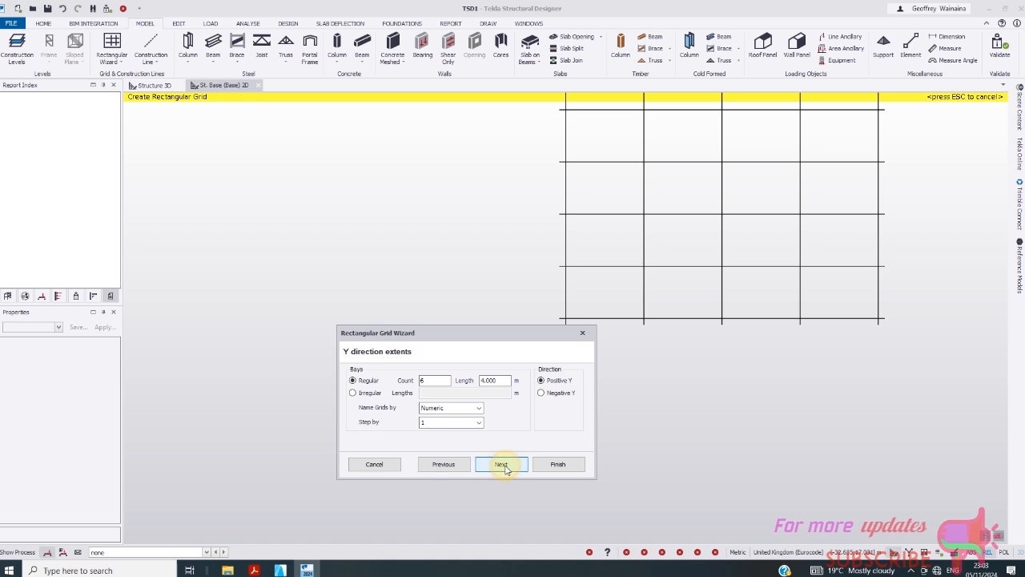
pyautogui.click(352, 392)
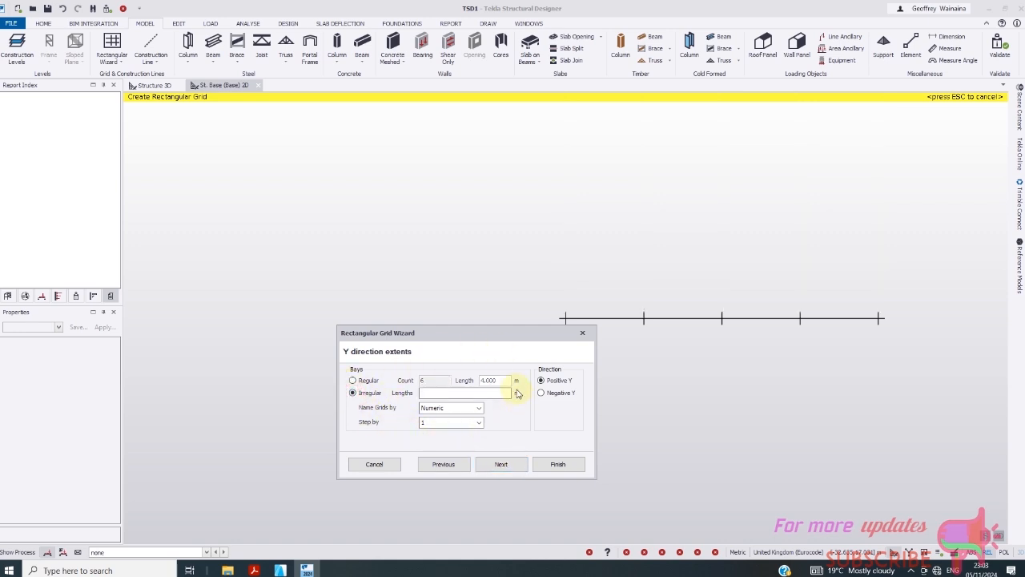
pyautogui.click(447, 394)
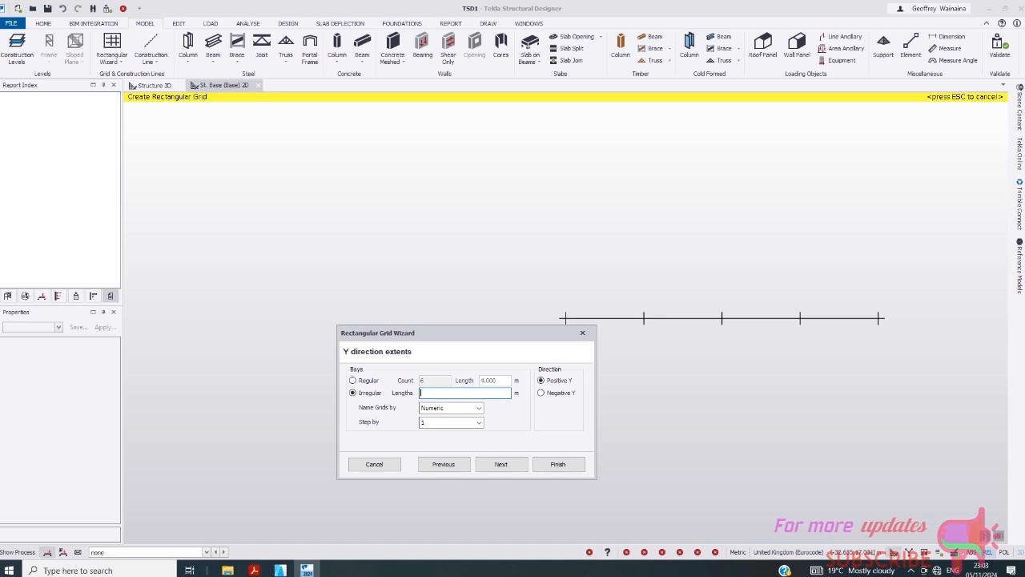
# - Enter the first irregular Y bay lengths 0.775, 1.8, 1.144, 0.729 and 1.022 m
pyautogui.write('0.775')
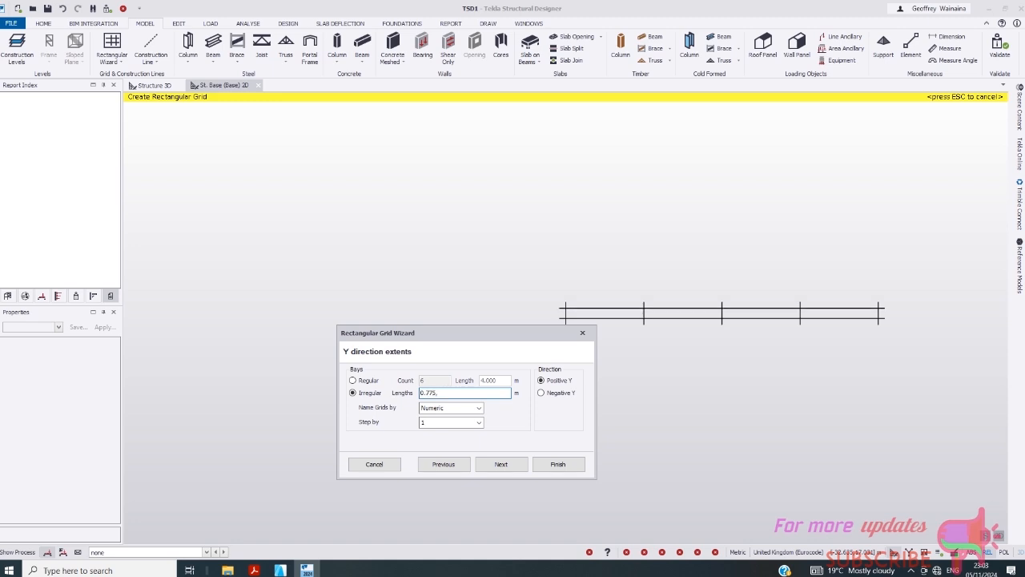
pyautogui.write(',1.8')
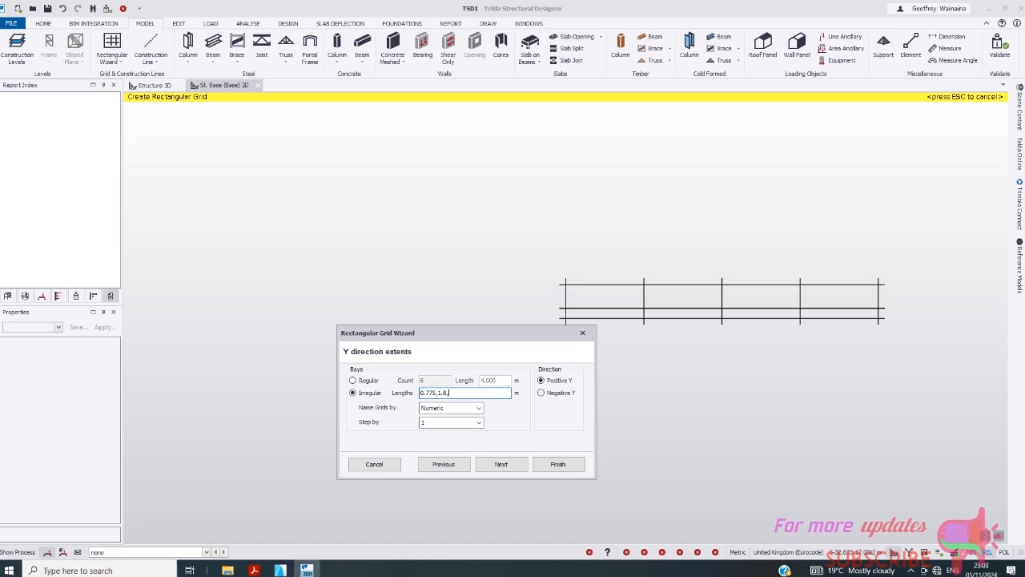
pyautogui.write(',1')
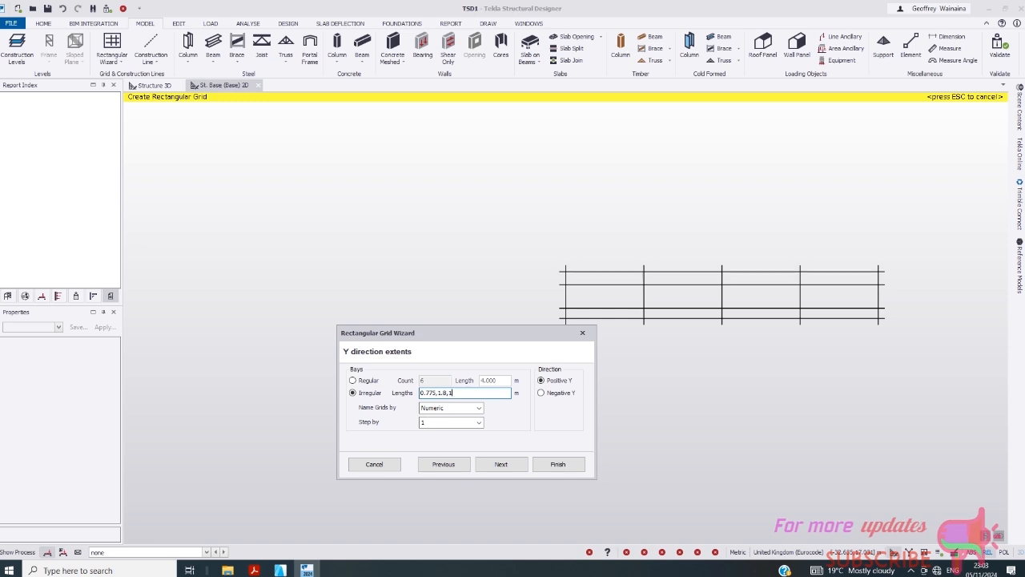
pyautogui.write('.1')
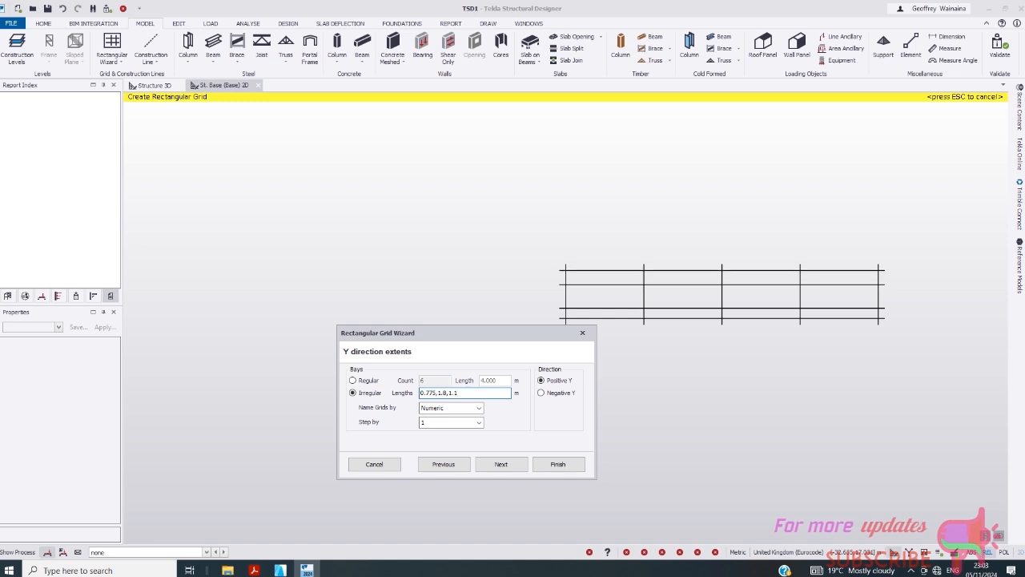
pyautogui.write('44')
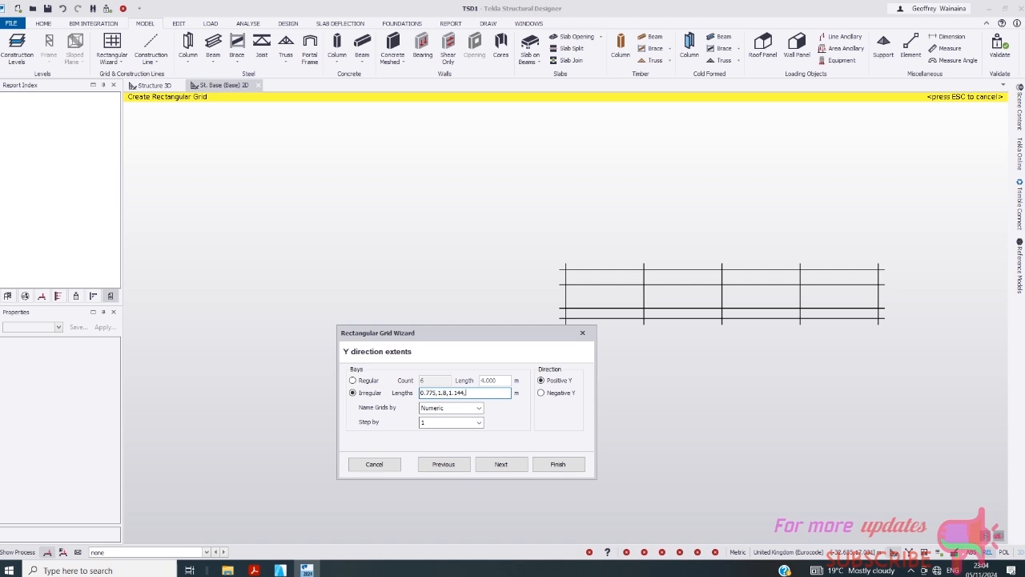
pyautogui.write(',0.7')
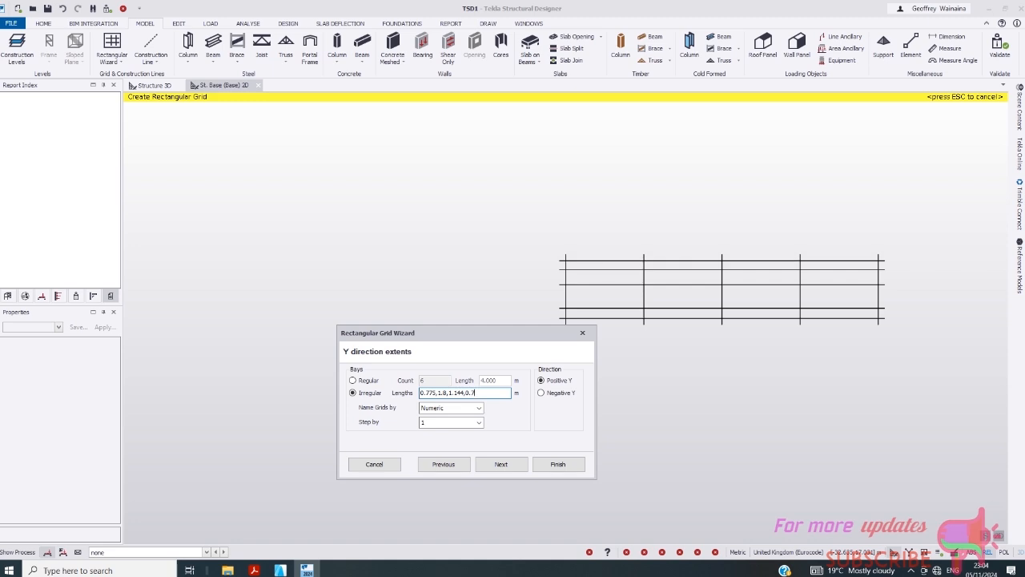
pyautogui.write('29,')
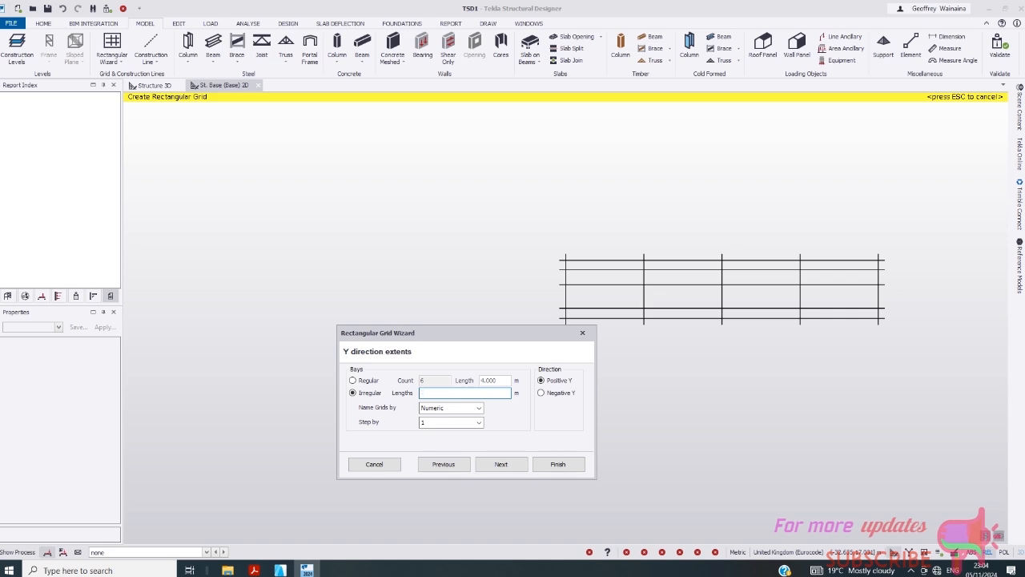
pyautogui.write('1.')
pyautogui.write('0.729,1.0')
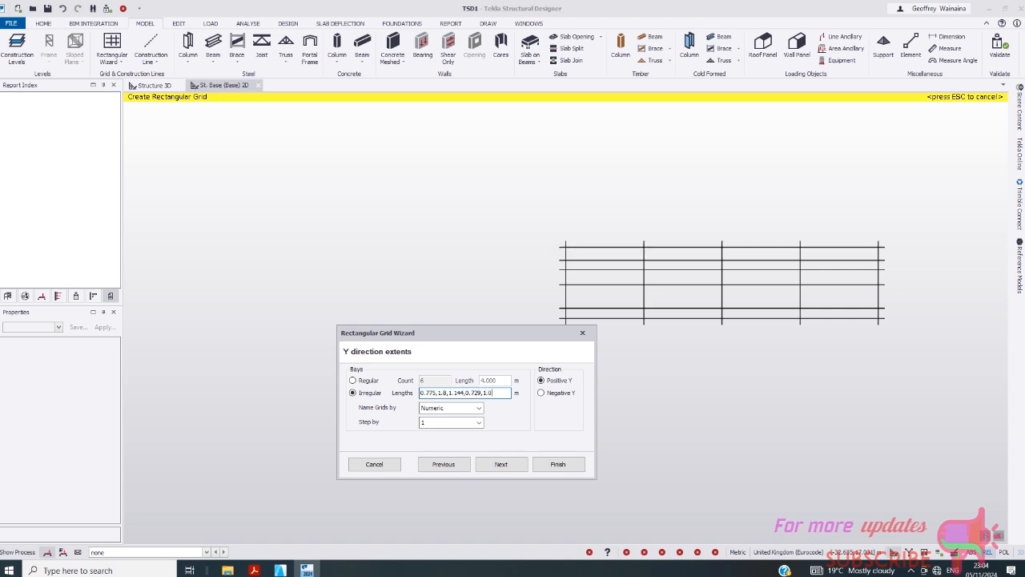
pyautogui.write('22')
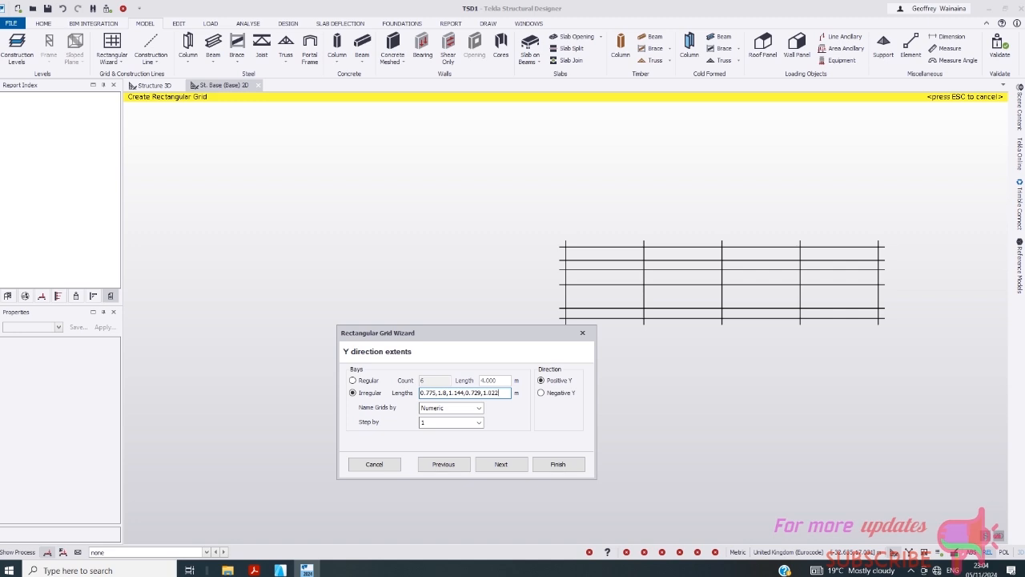
# - Append Y bays 1.025, 0.9, 0.9, 1.025, 1.029, 0.722, 1.15, 1.8, 0.775 m, correcting 1.152 to 1.15
pyautogui.write(',1')
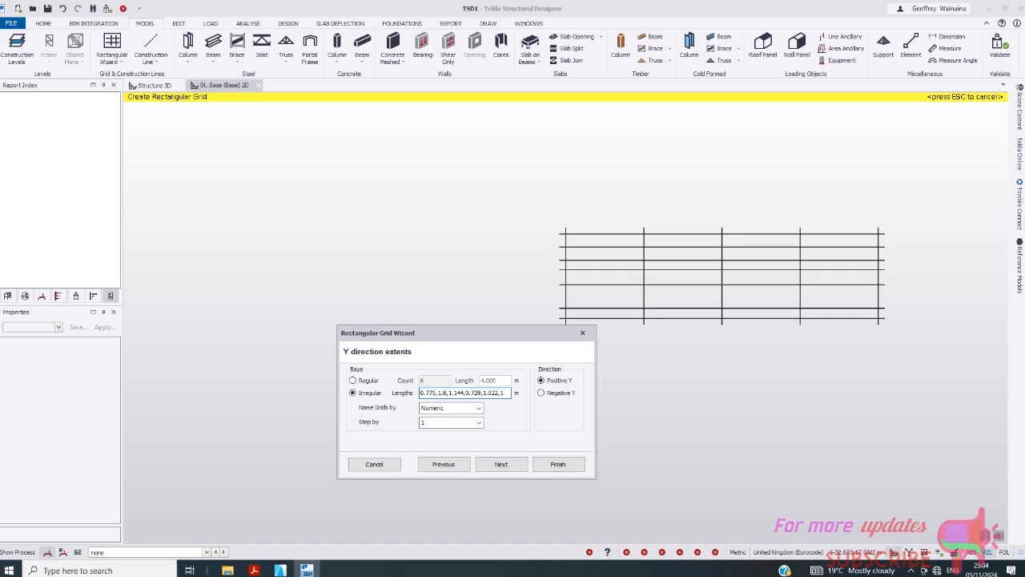
pyautogui.write('.025')
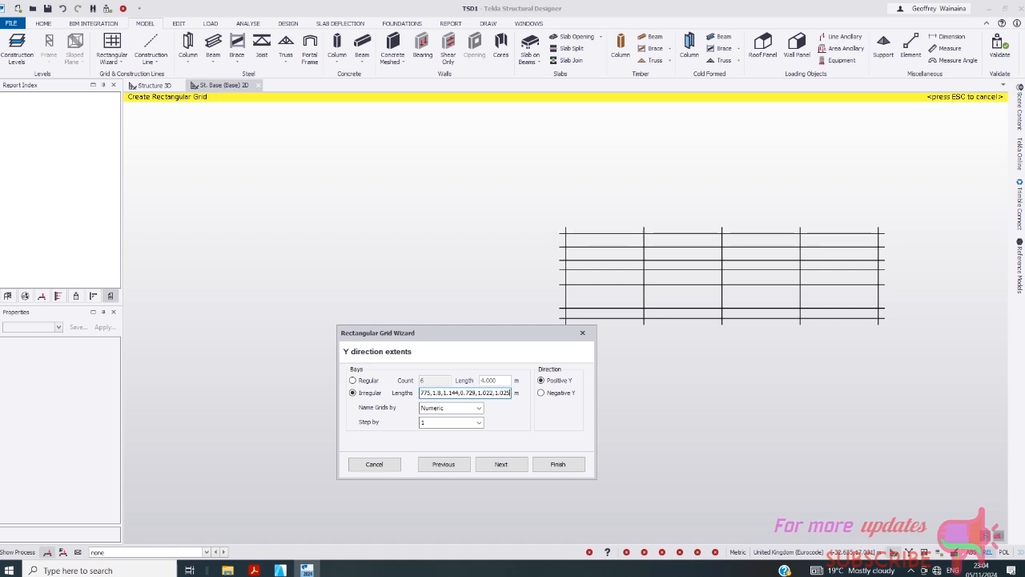
pyautogui.write(',0.9')
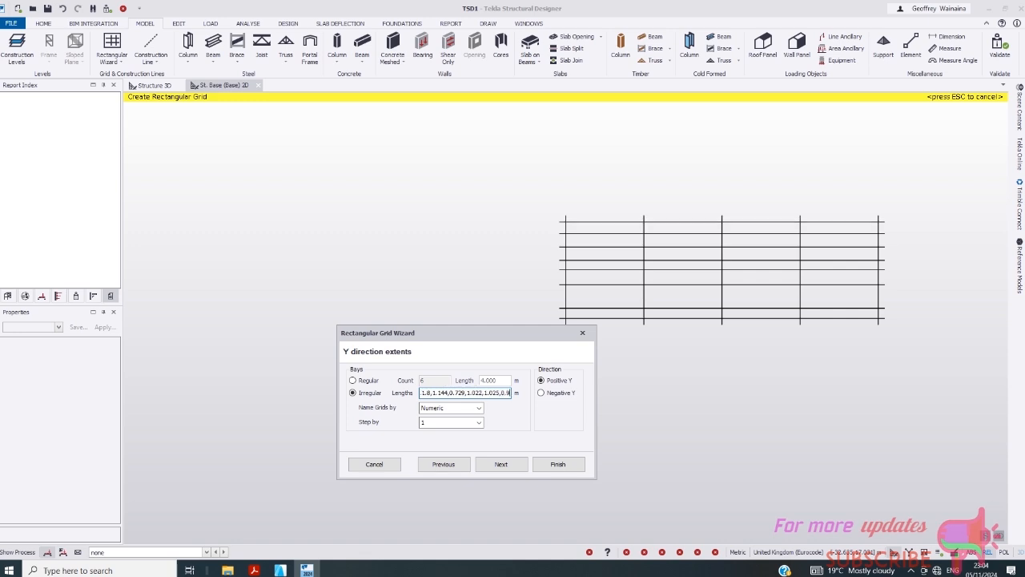
pyautogui.write(',0.9')
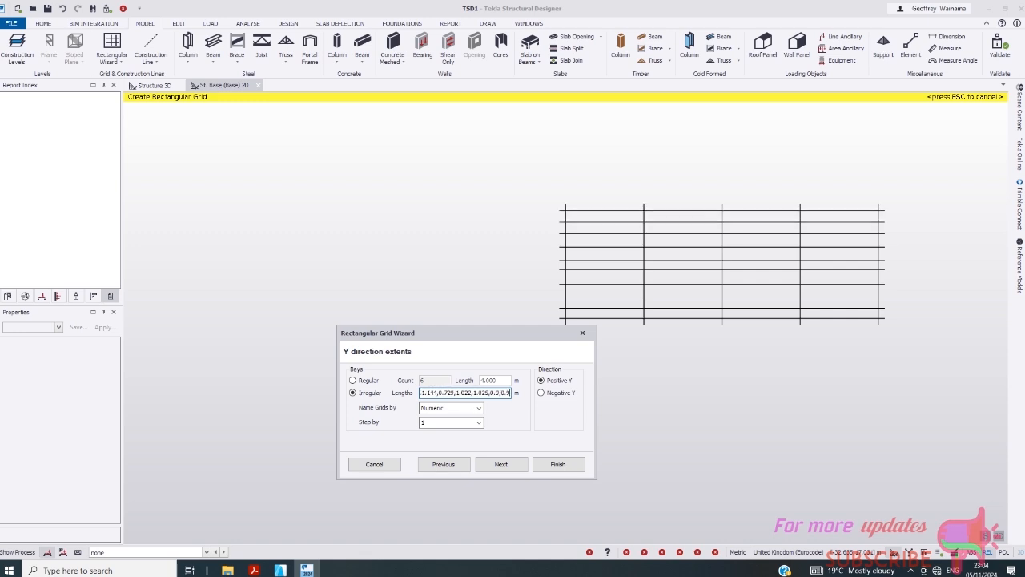
pyautogui.write(',1')
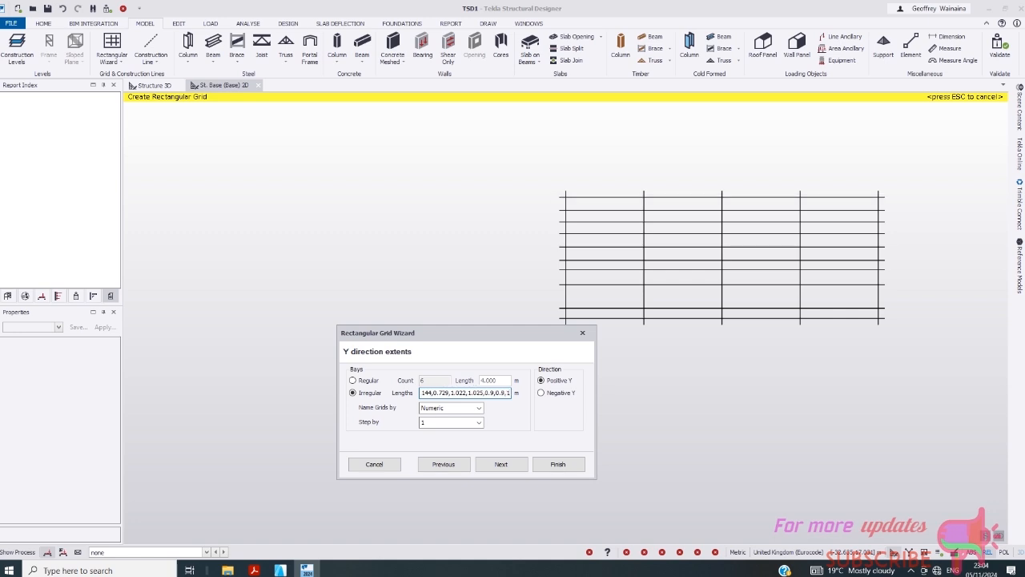
pyautogui.write('.02')
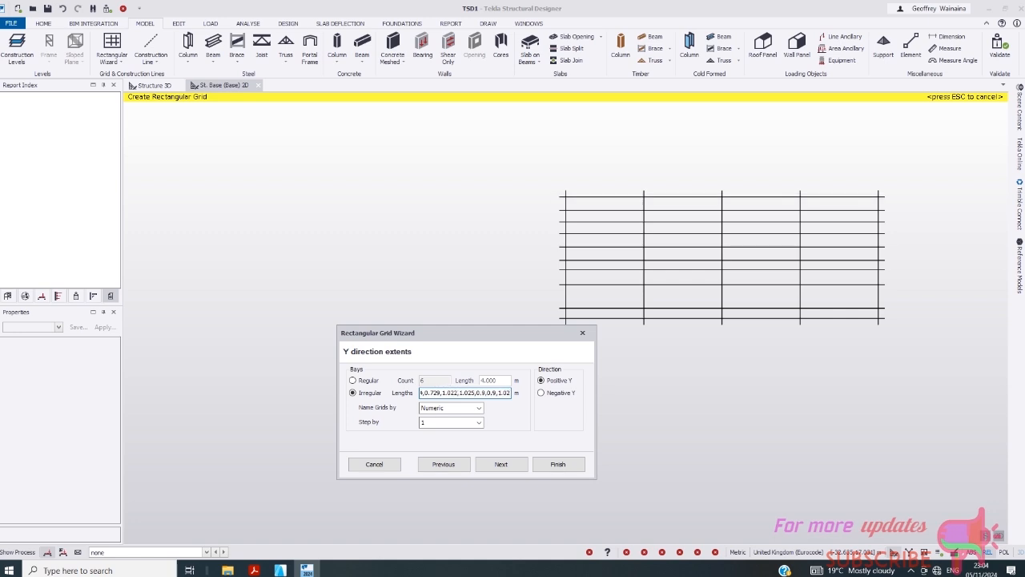
pyautogui.write('5')
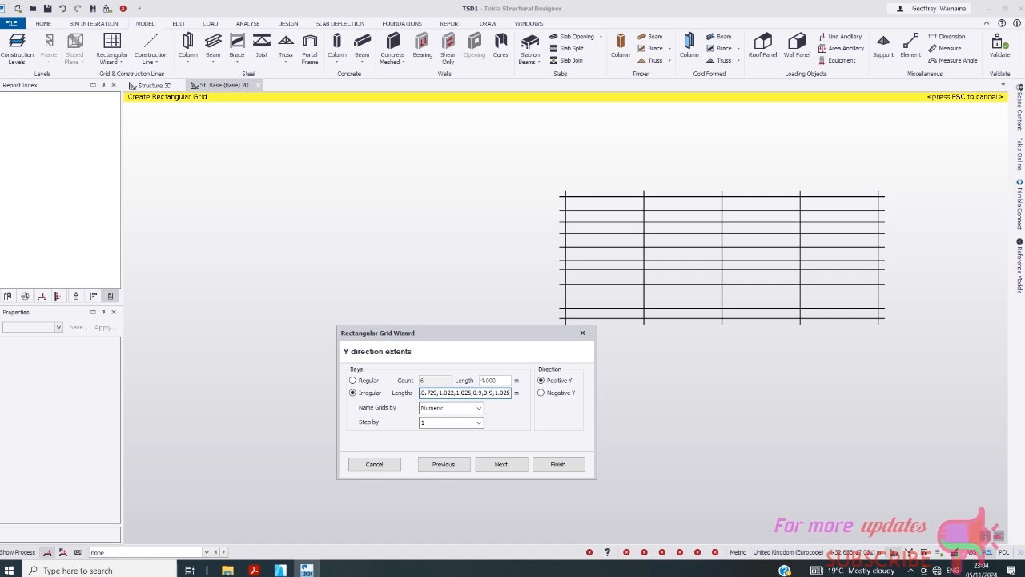
pyautogui.write(',1')
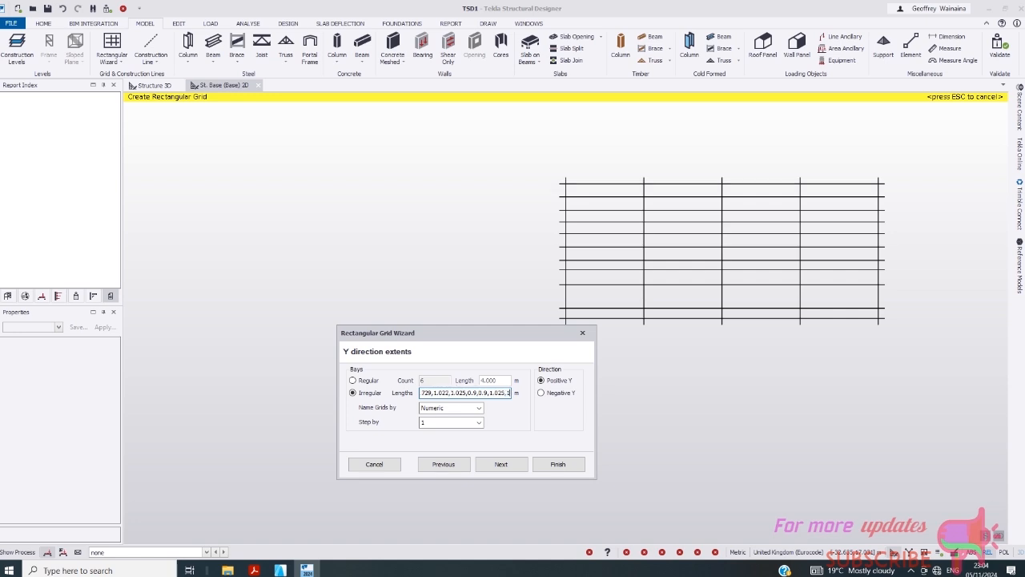
pyautogui.write('.029')
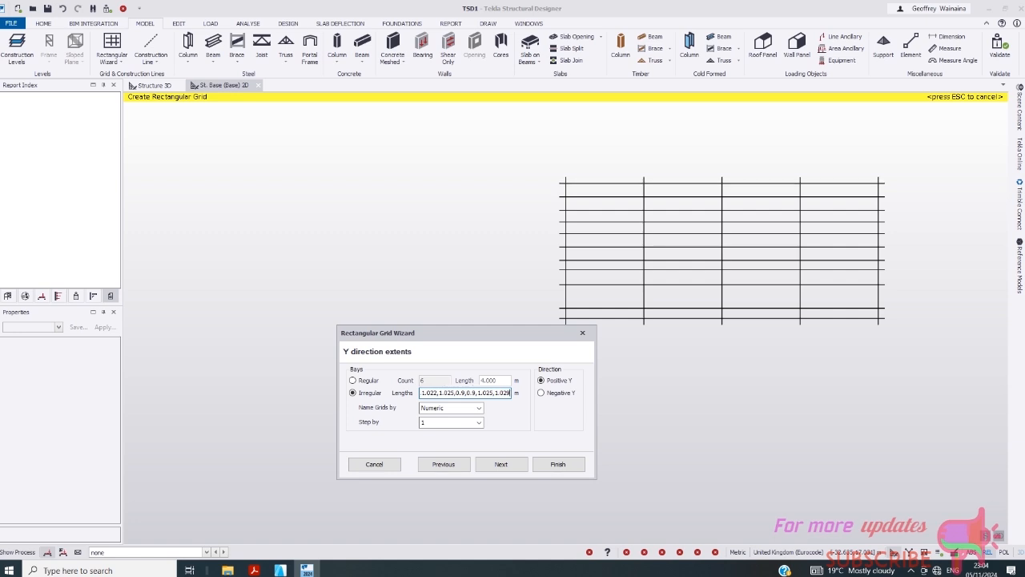
pyautogui.write('.0.72')
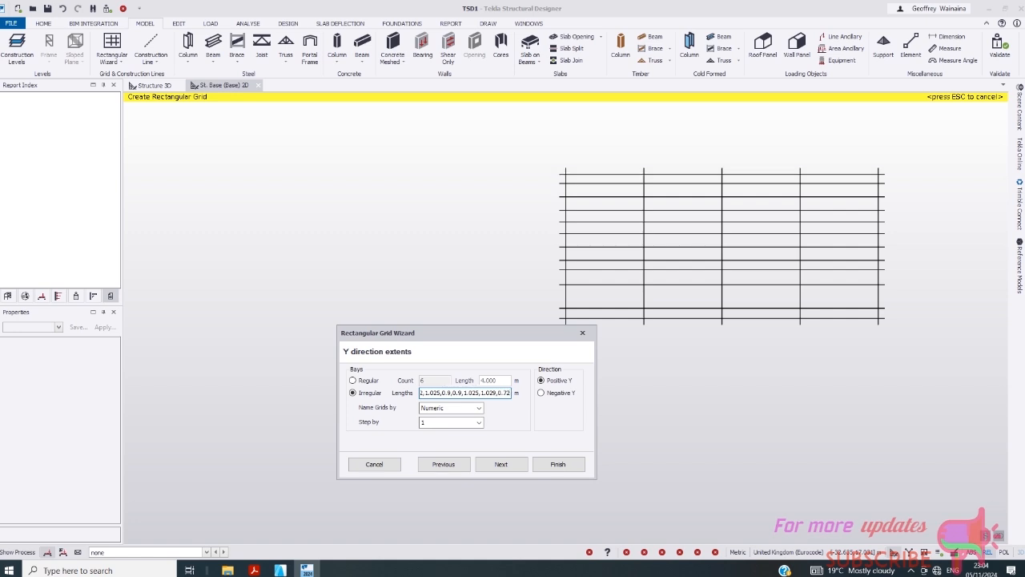
pyautogui.write('2,')
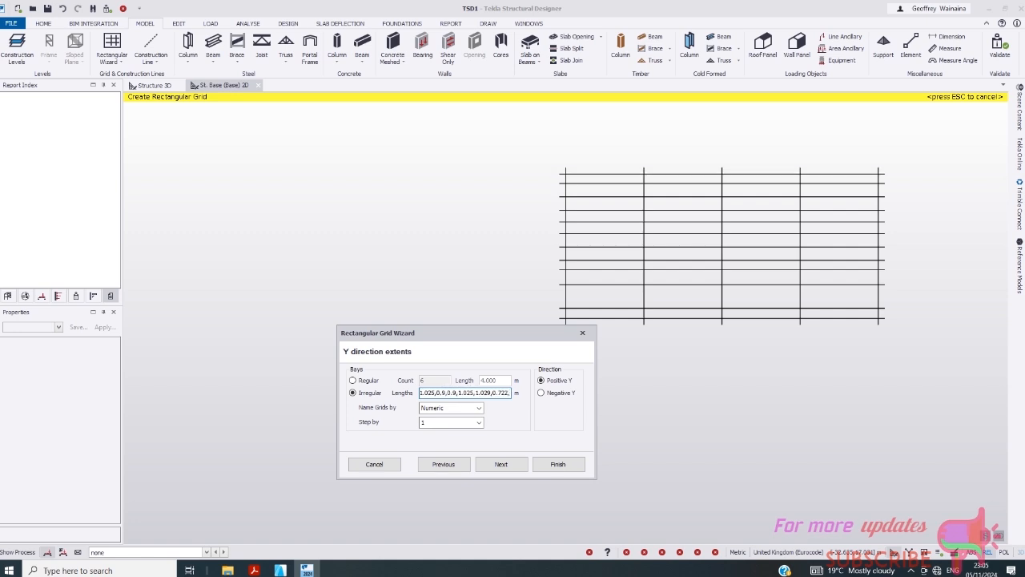
pyautogui.write('1.')
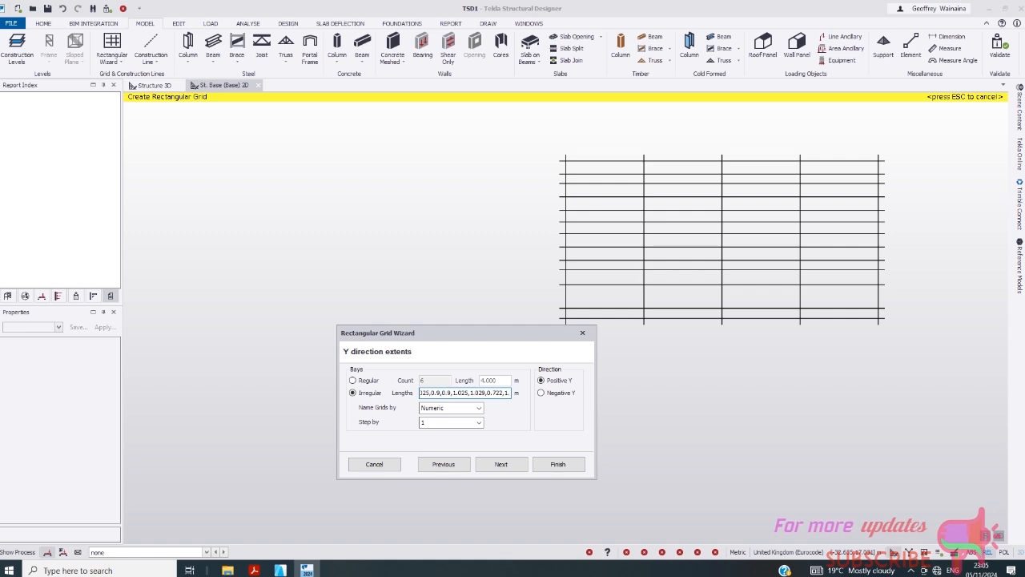
pyautogui.write('152')
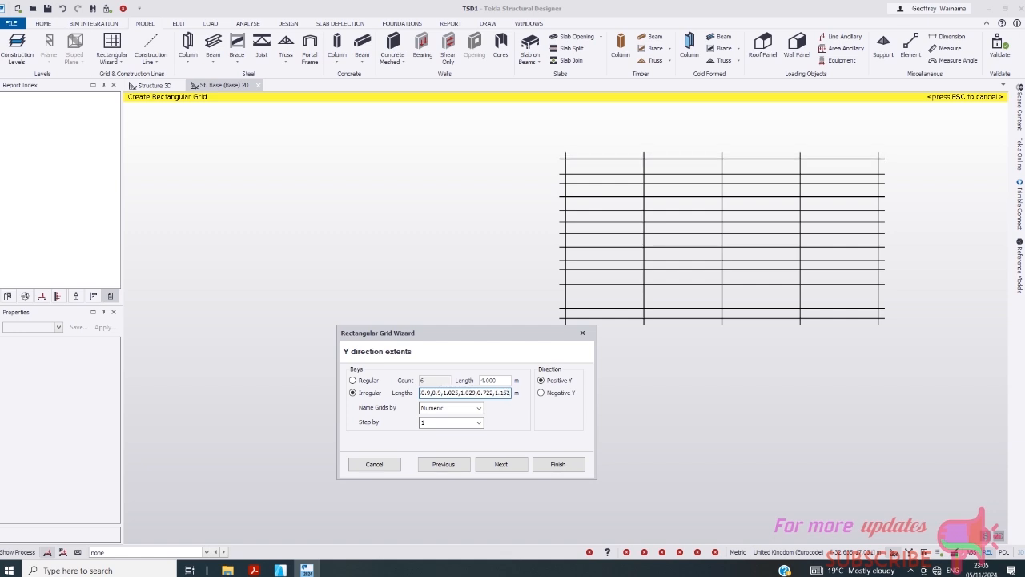
pyautogui.press('BackSpace')
pyautogui.write(',1')
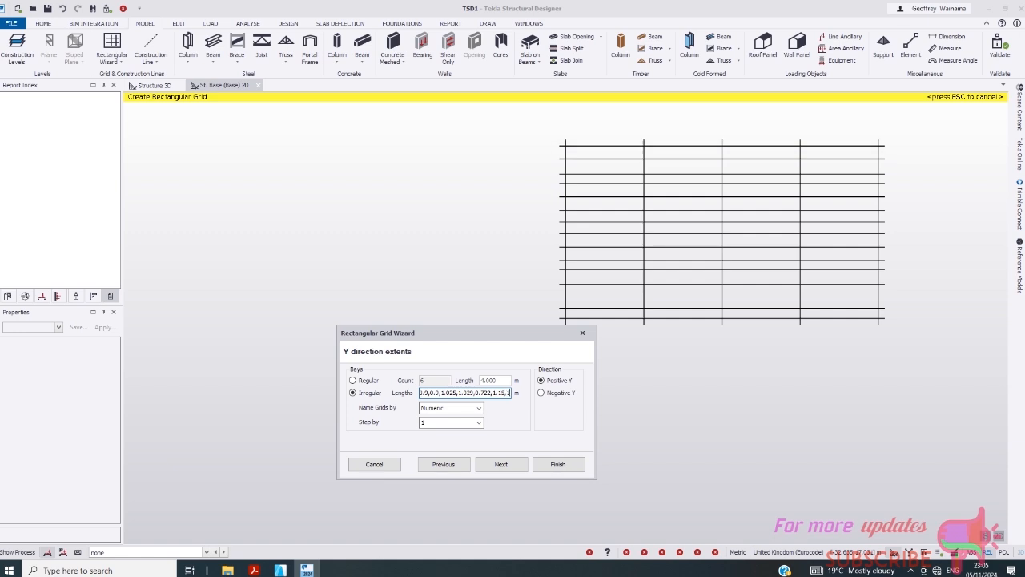
pyautogui.write('.8,0')
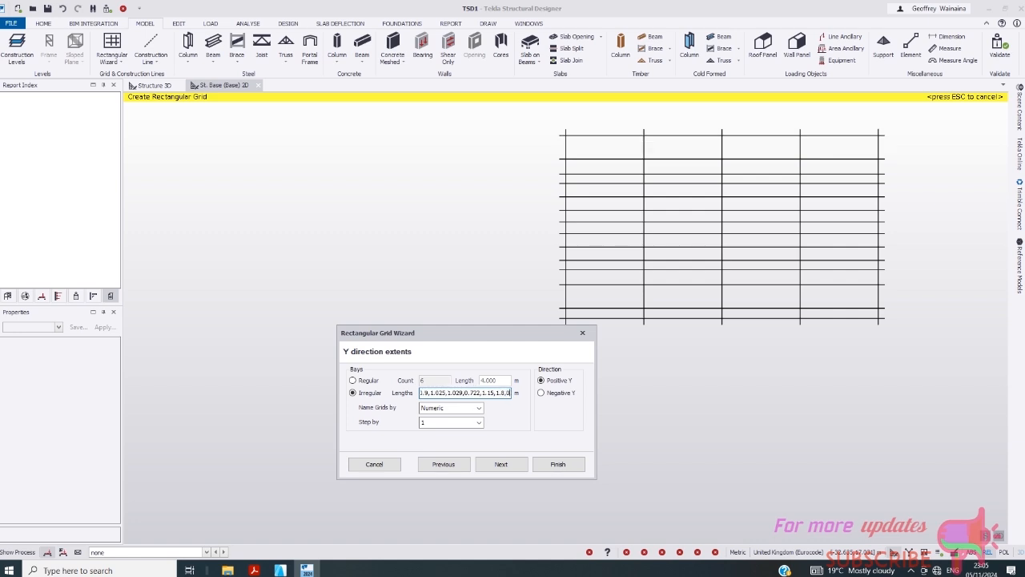
pyautogui.write('.7')
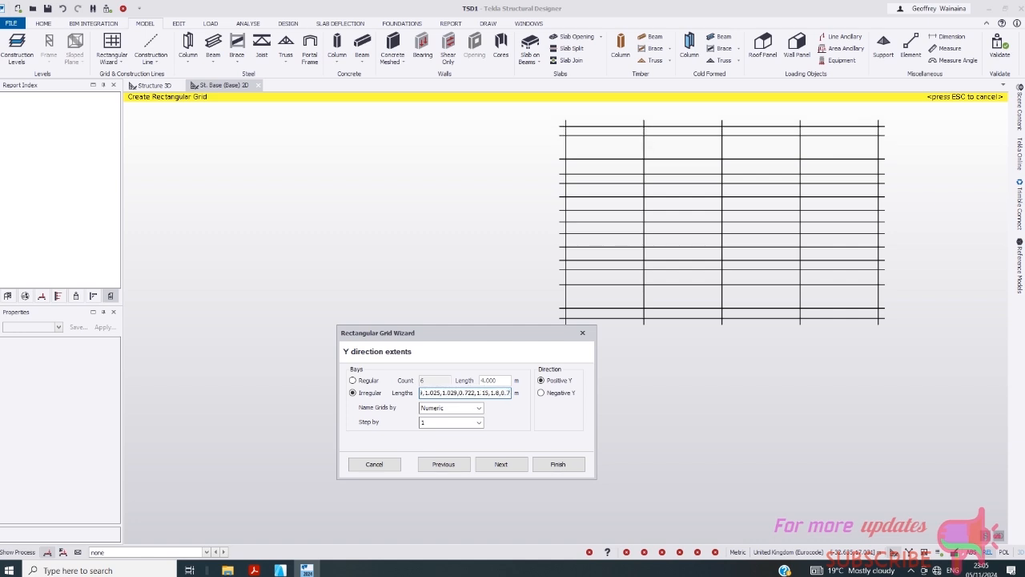
pyautogui.write('75')
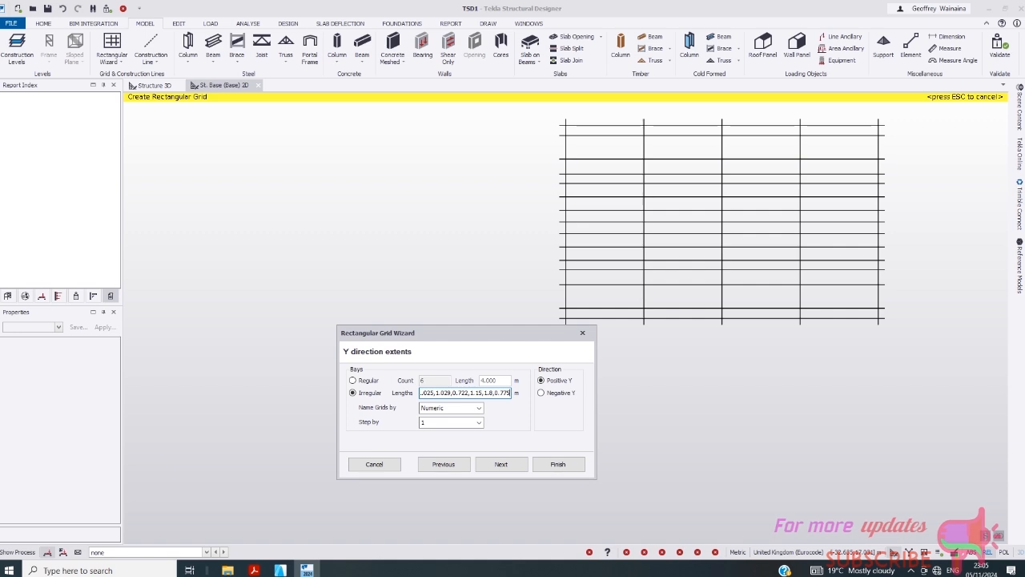
pyautogui.scroll(-4, 646, 230)
pyautogui.scroll(3, 645, 243)
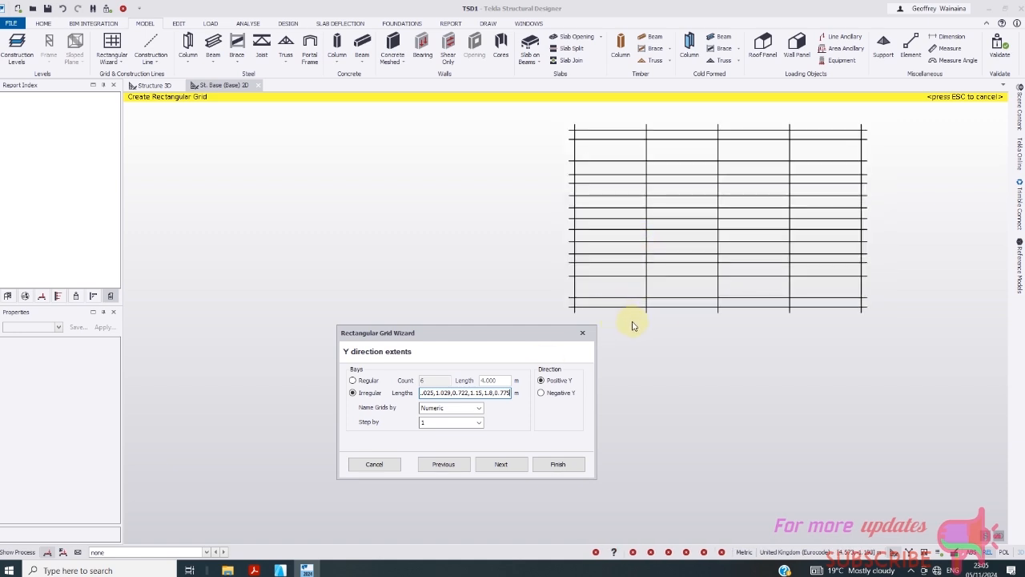
# - Return to the grid wizard's X-direction extents page and start editing its Lengths field
pyautogui.click(517, 465)
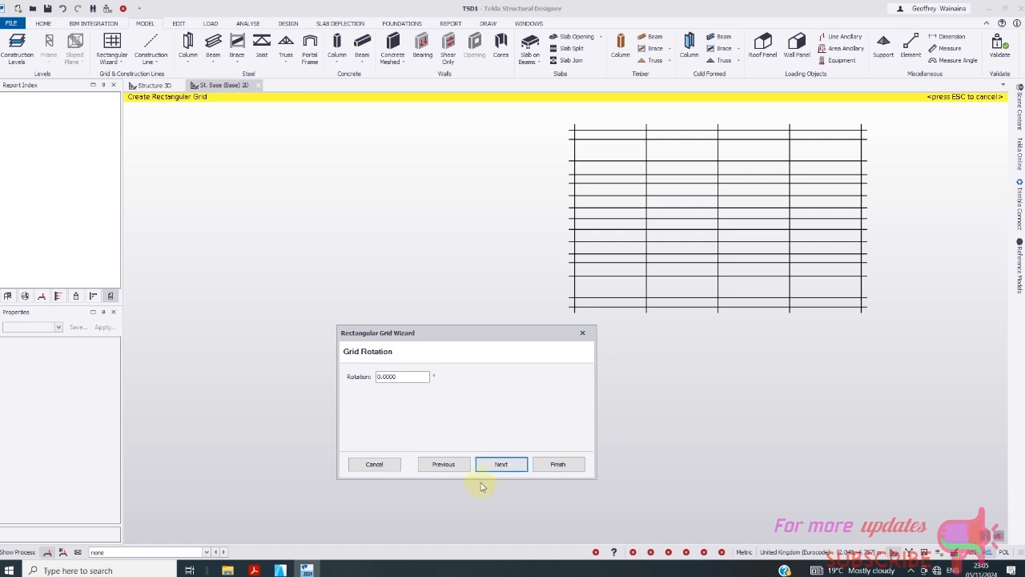
pyautogui.click(445, 465)
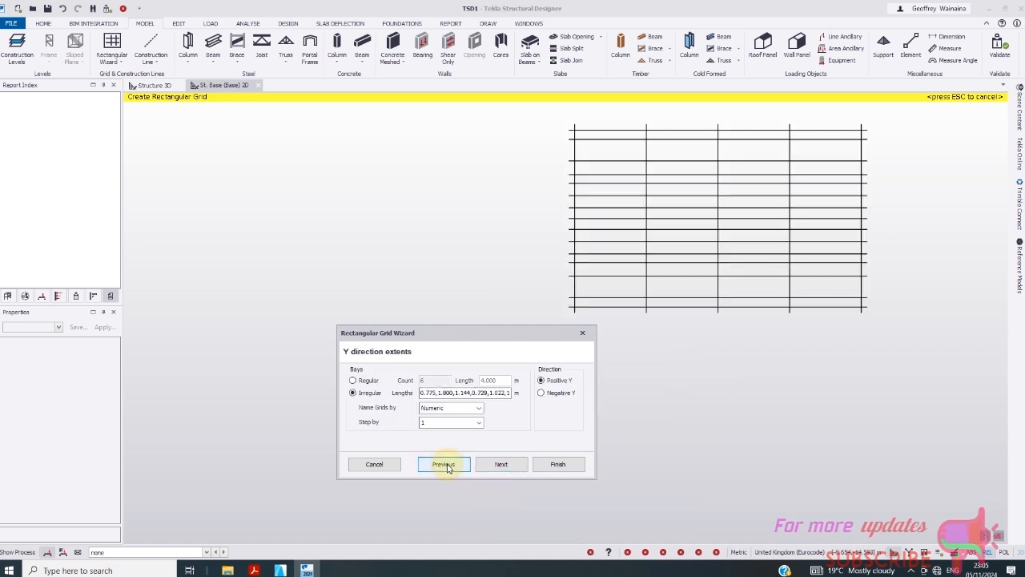
pyautogui.click(448, 466)
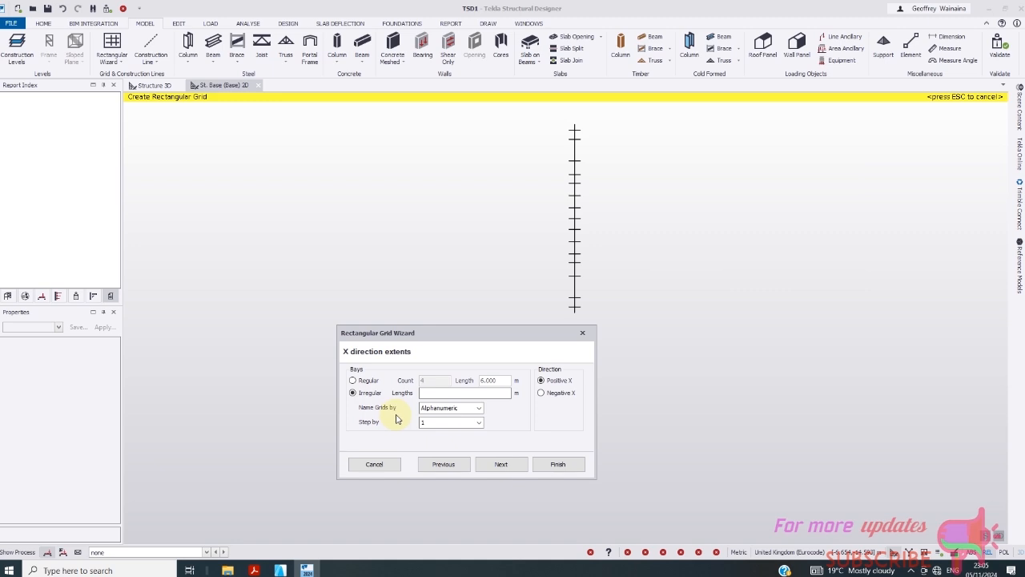
pyautogui.click(425, 392)
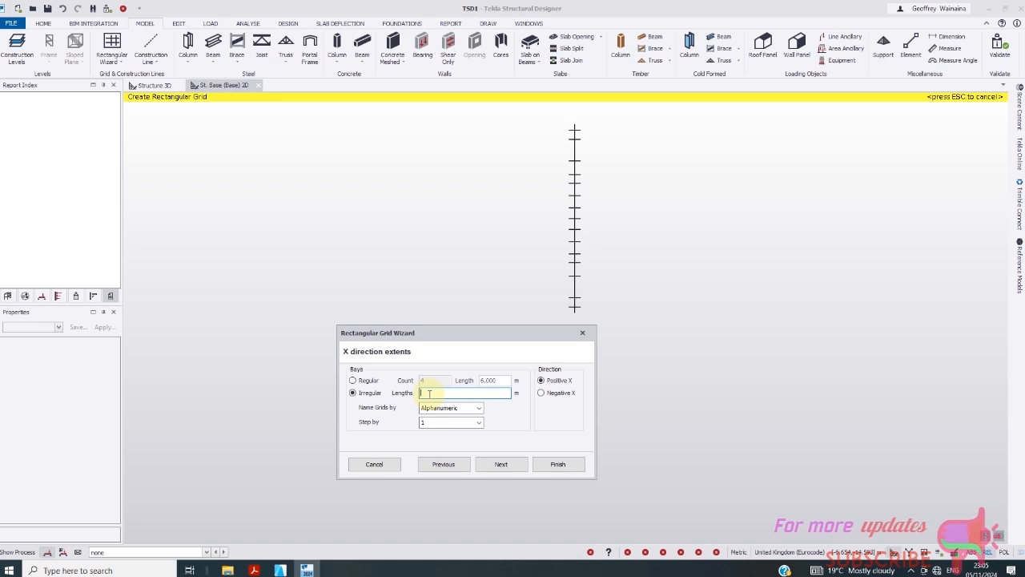
# - Enter X bays 2.5, 2.35, 2.173, 1.124, 2.8, 1.124, 2.173, 2.35, 2.8 m, fixing the 1.123 typo
pyautogui.write('2.5')
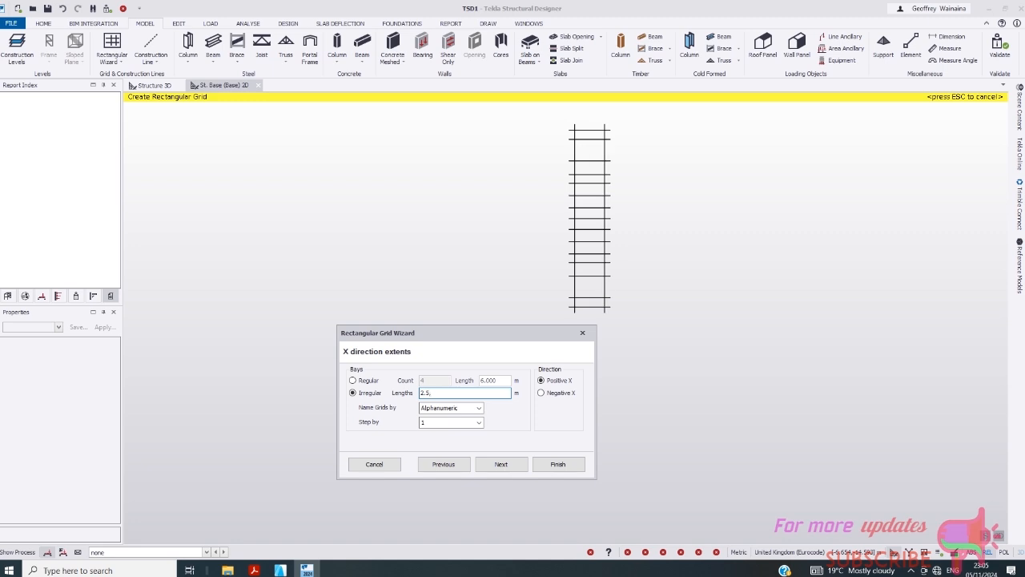
pyautogui.write(',2.3')
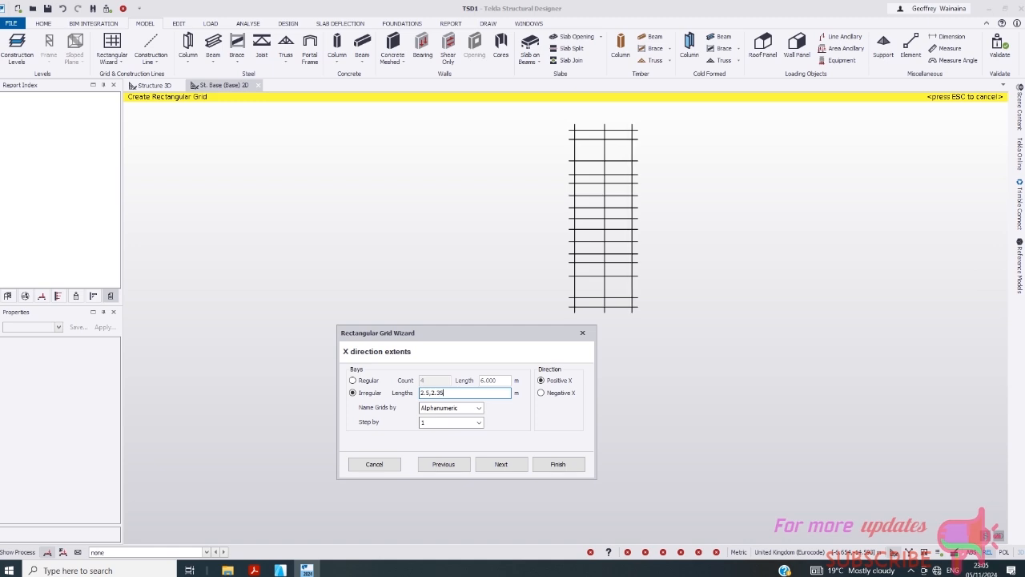
pyautogui.write('5,')
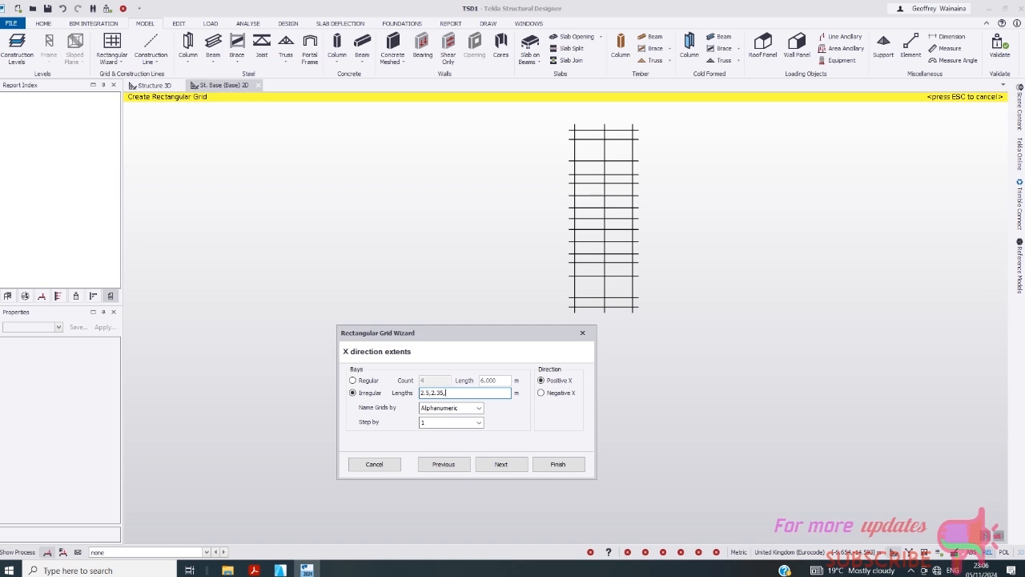
pyautogui.write('2.1')
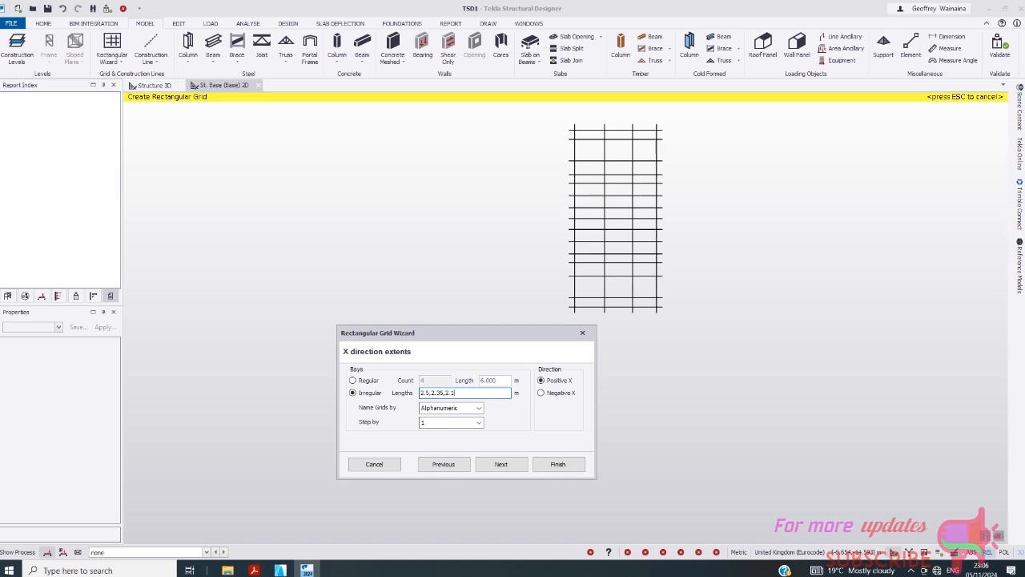
pyautogui.write('73')
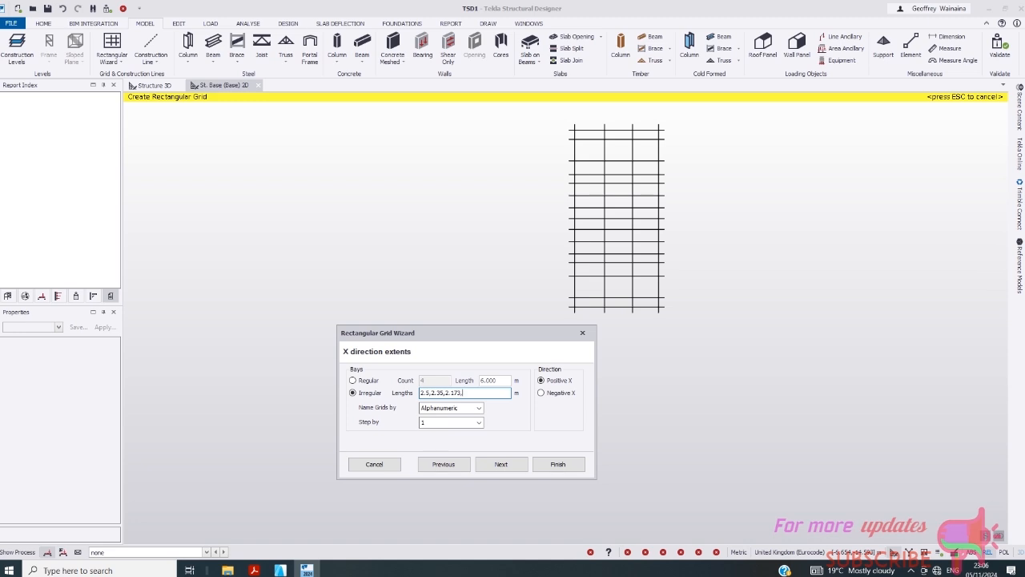
pyautogui.write(',1')
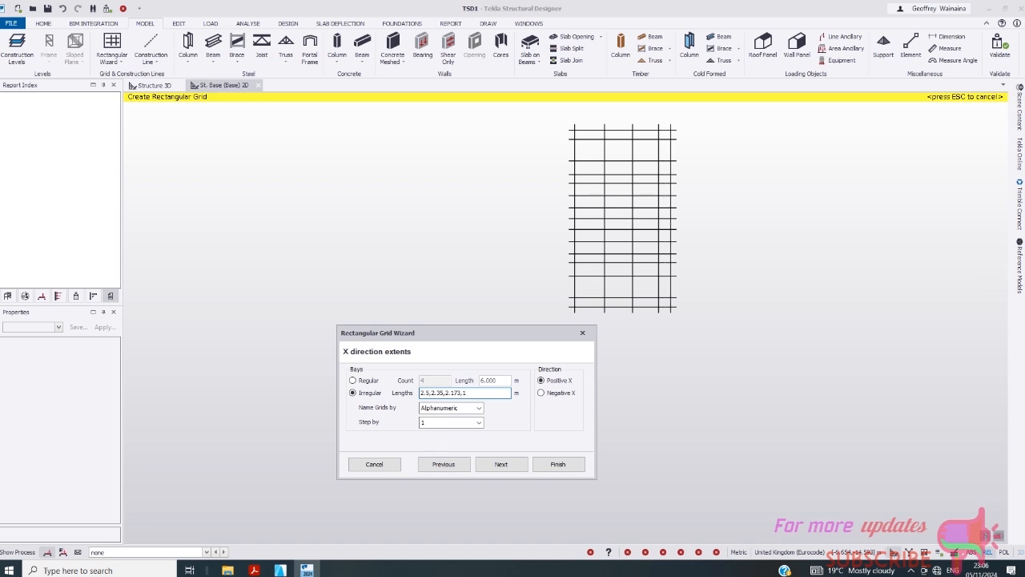
pyautogui.write('.1')
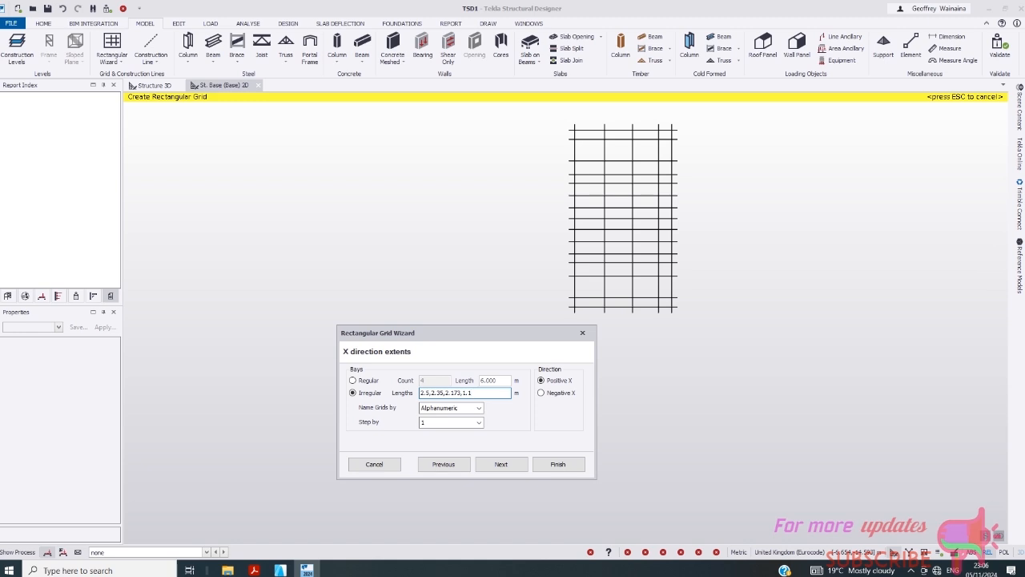
pyautogui.write('23,2')
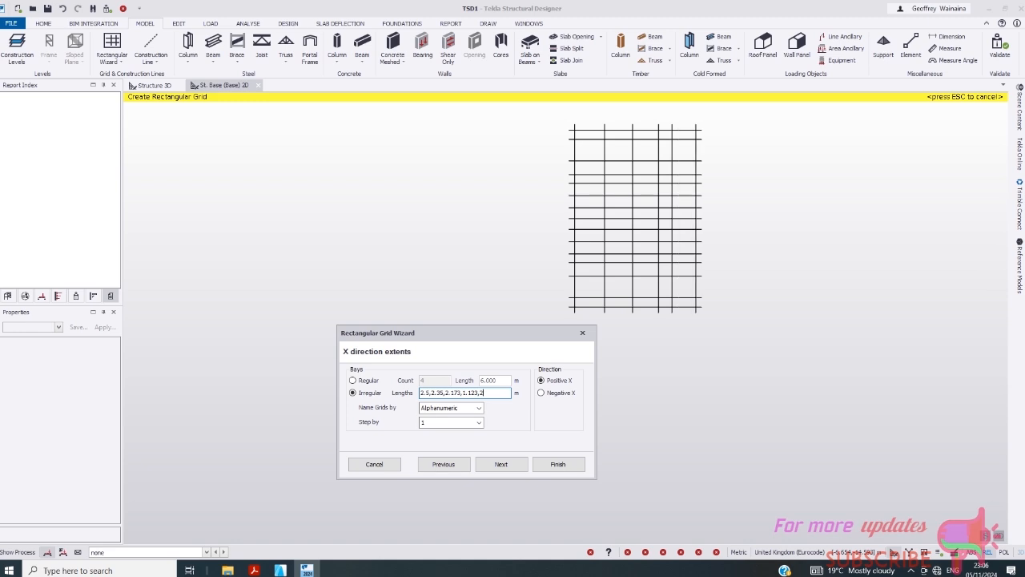
pyautogui.write('.8,')
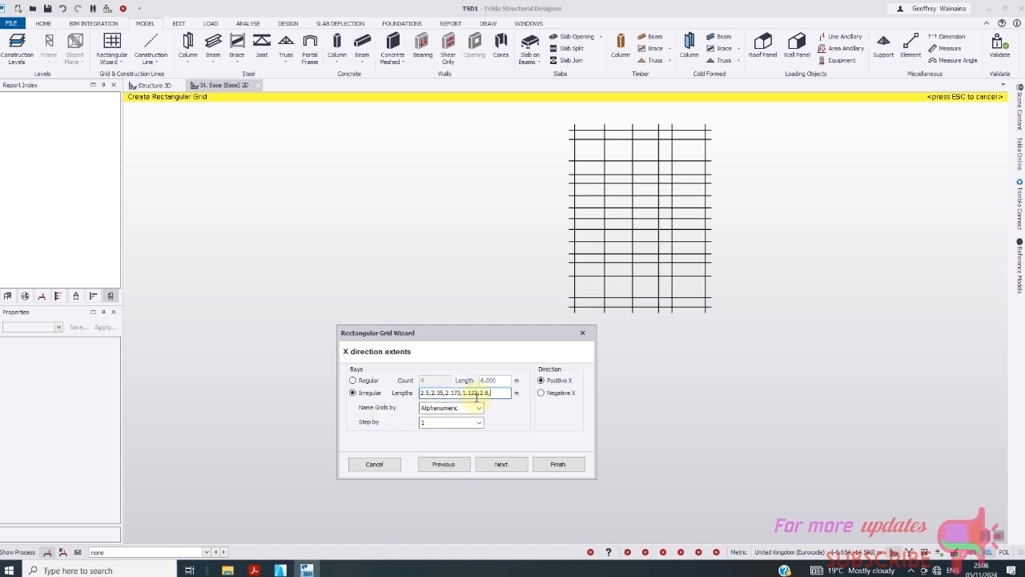
pyautogui.press('BackSpace')
pyautogui.click(476, 420)
pyautogui.write('4')
pyautogui.click(496, 394)
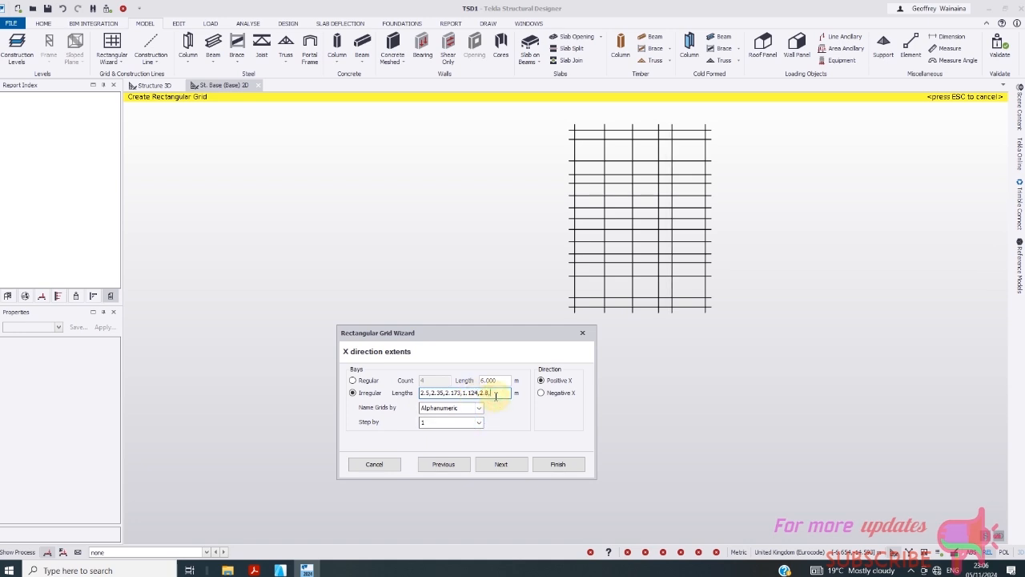
pyautogui.write('1')
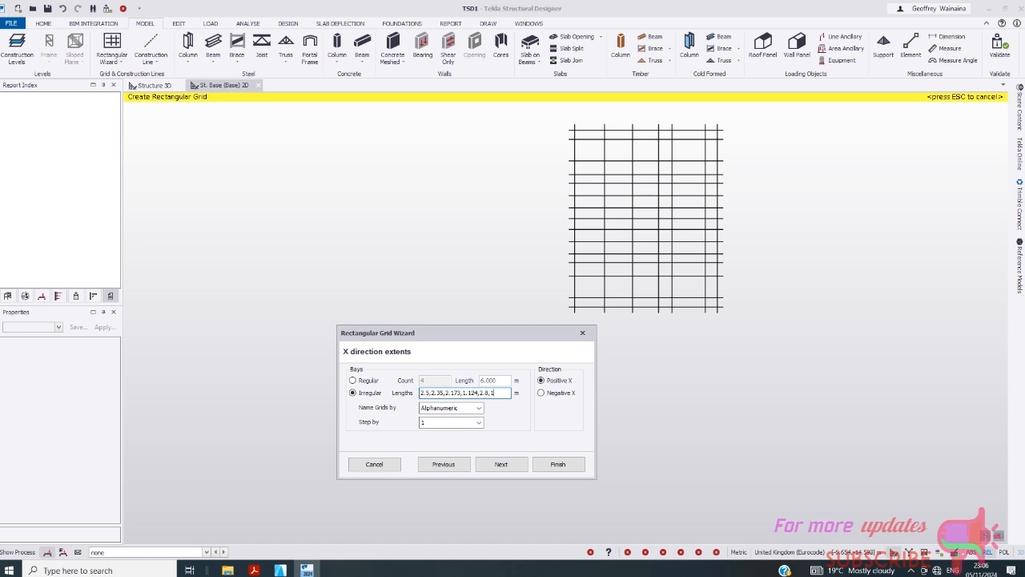
pyautogui.write('.124')
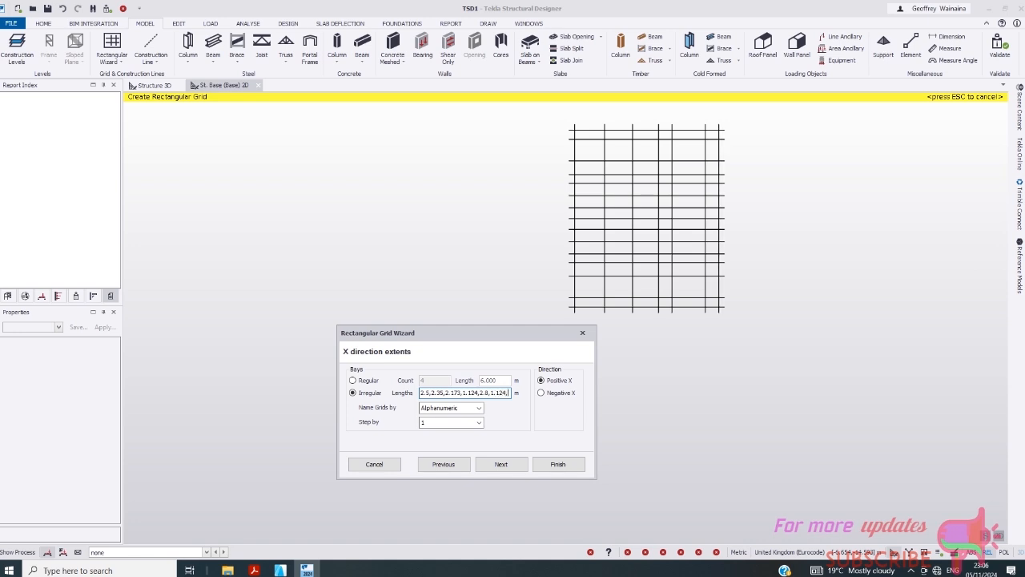
pyautogui.write(',2.')
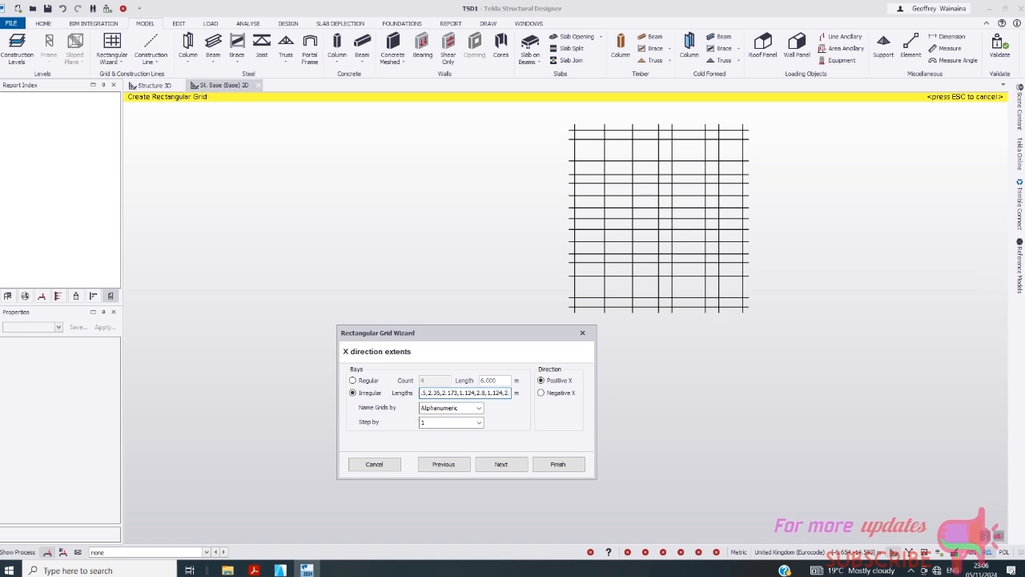
pyautogui.write('173')
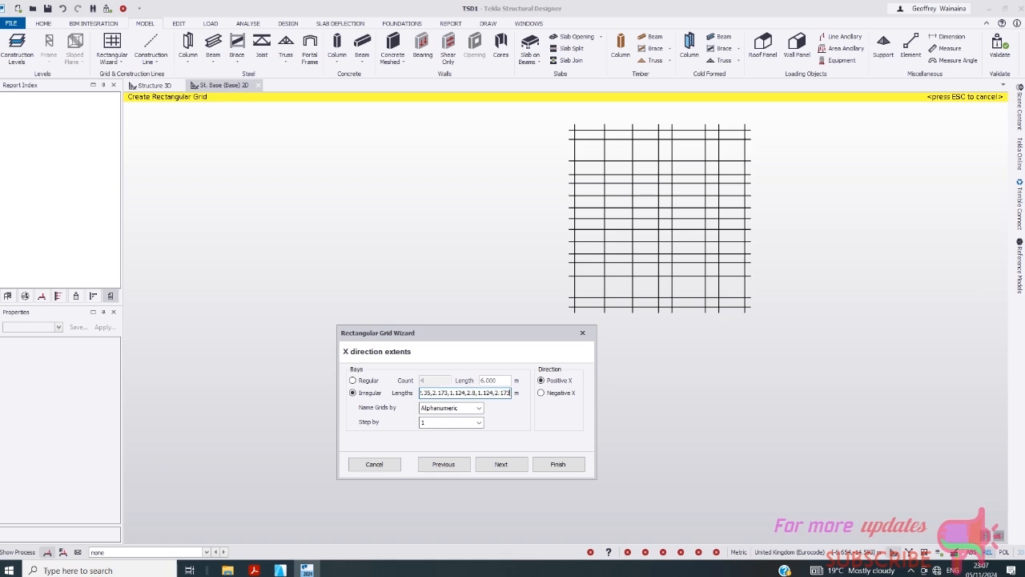
pyautogui.write(',2.')
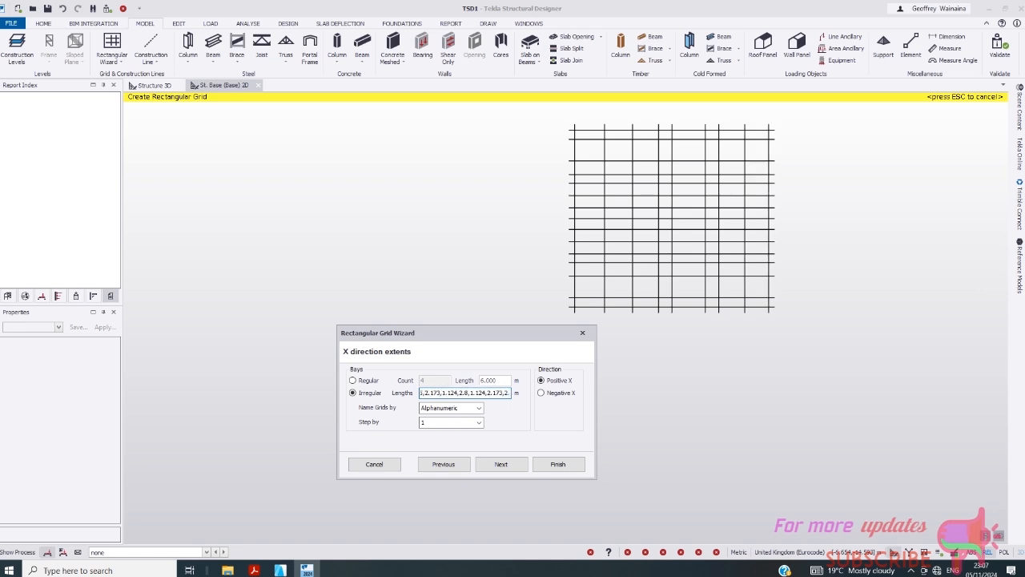
pyautogui.write('35')
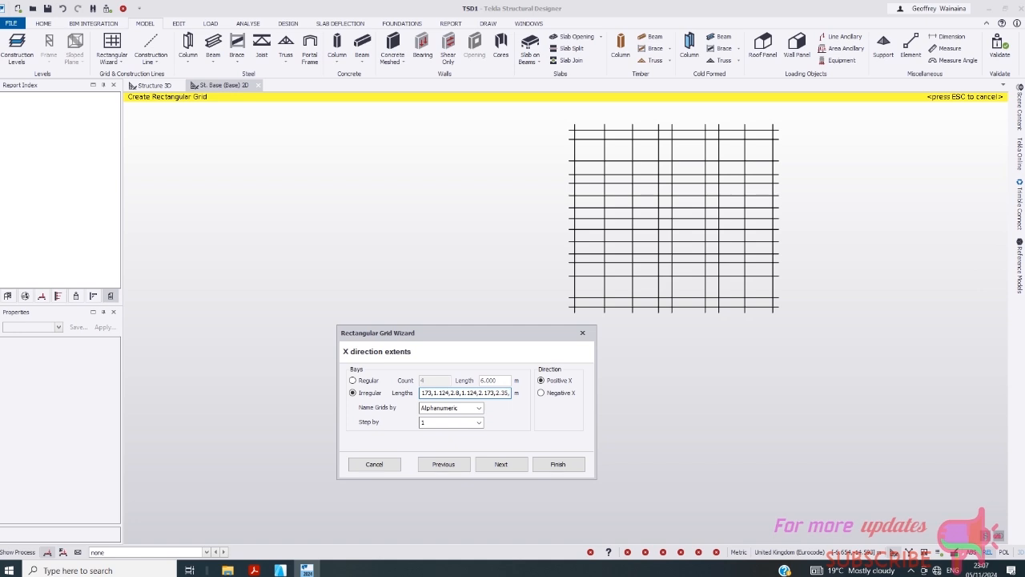
pyautogui.write(',2')
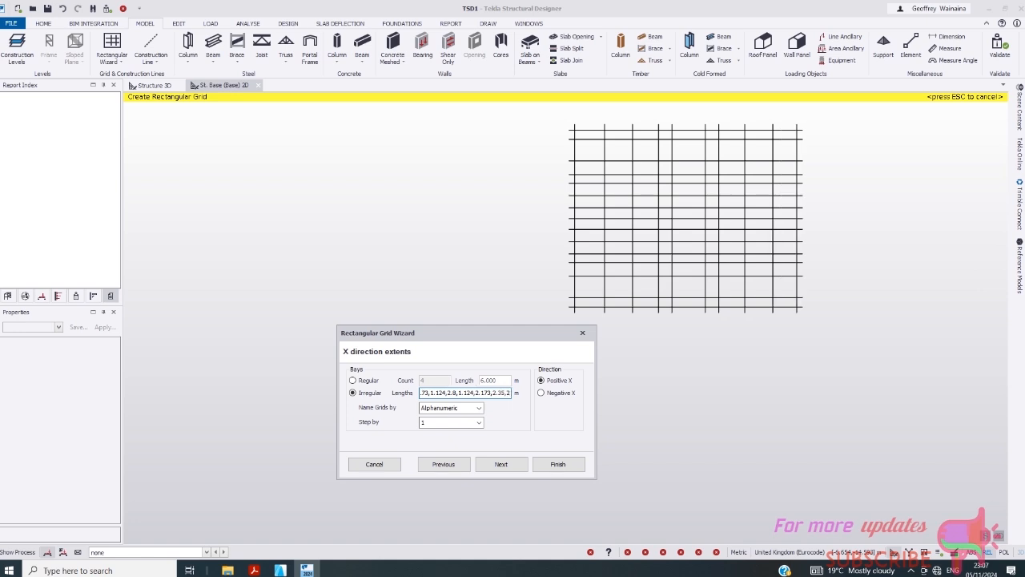
pyautogui.write('.8')
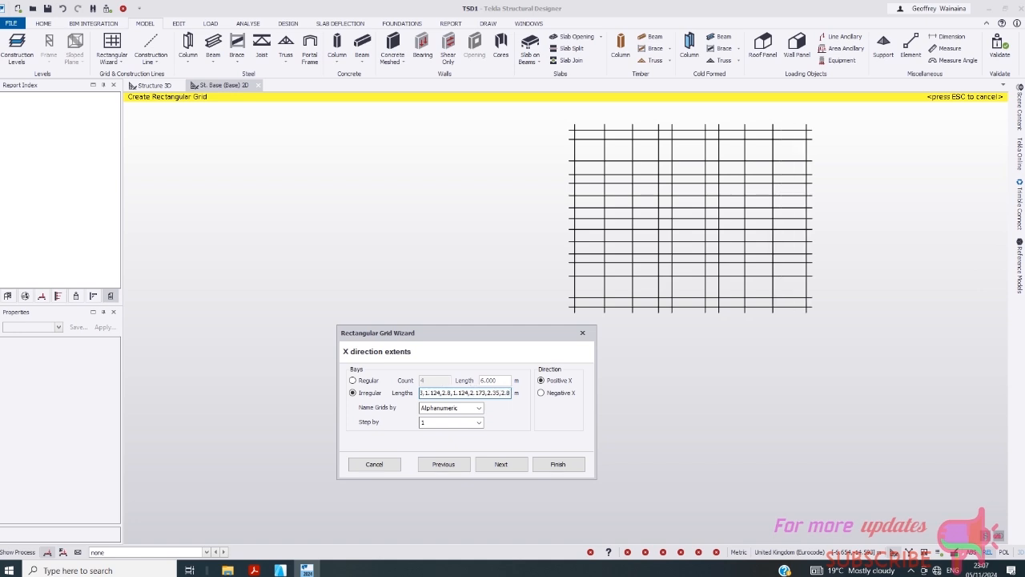
# - Step through the Y direction, rotation and axis angle pages and finish, placing grid A–J by 1–15
pyautogui.click(502, 466)
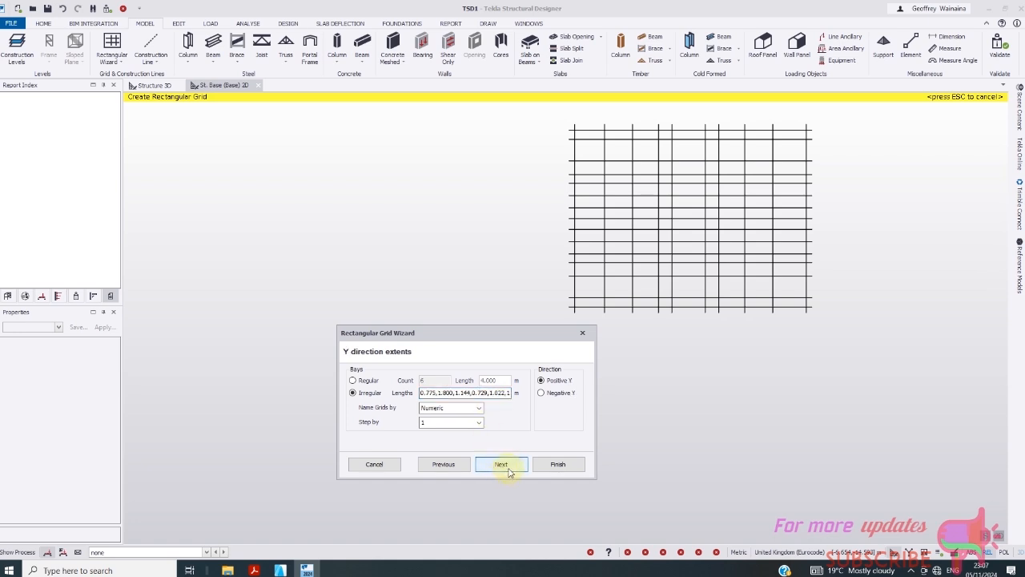
pyautogui.click(509, 473)
pyautogui.click(513, 474)
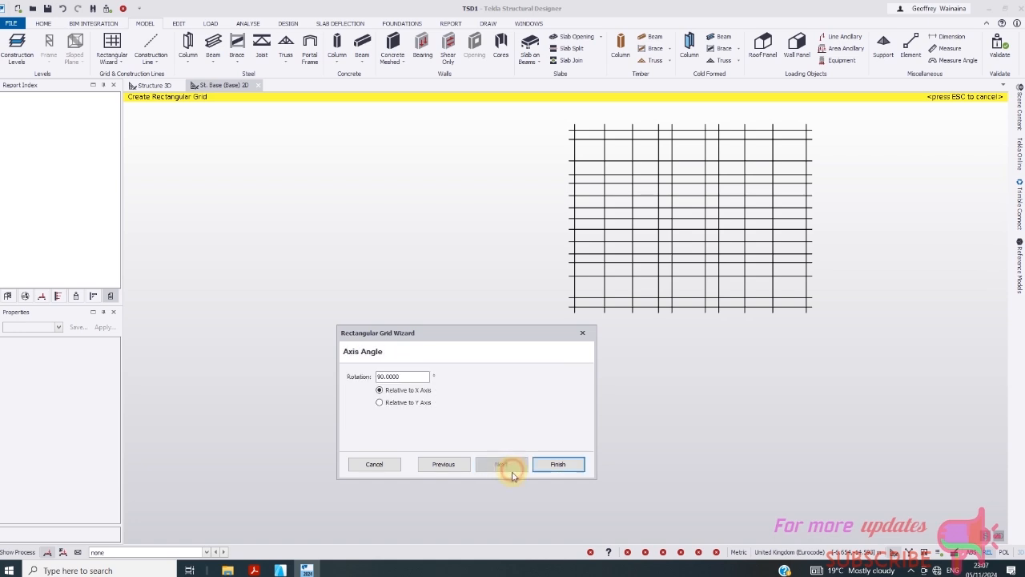
pyautogui.click(459, 472)
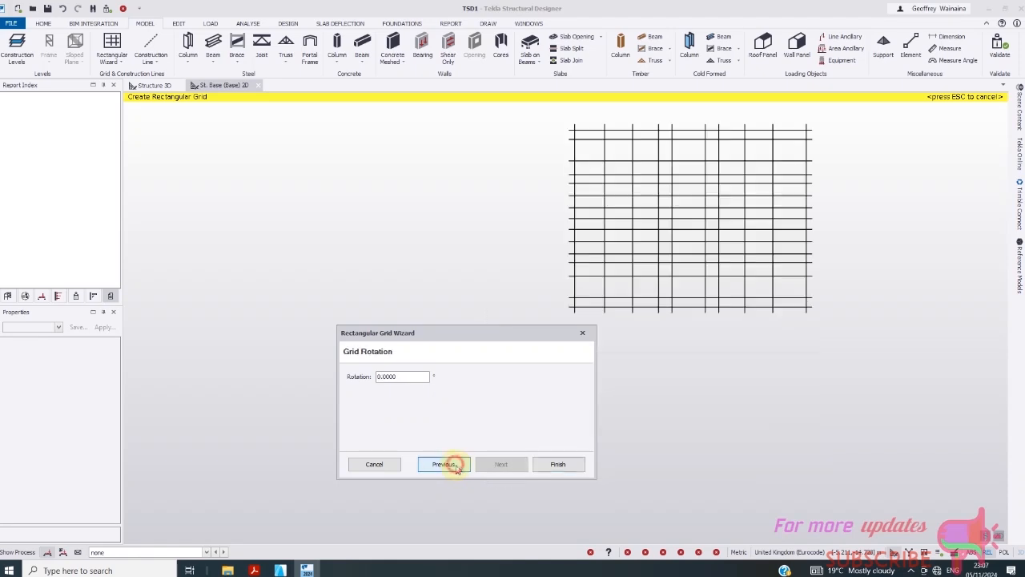
pyautogui.click(553, 465)
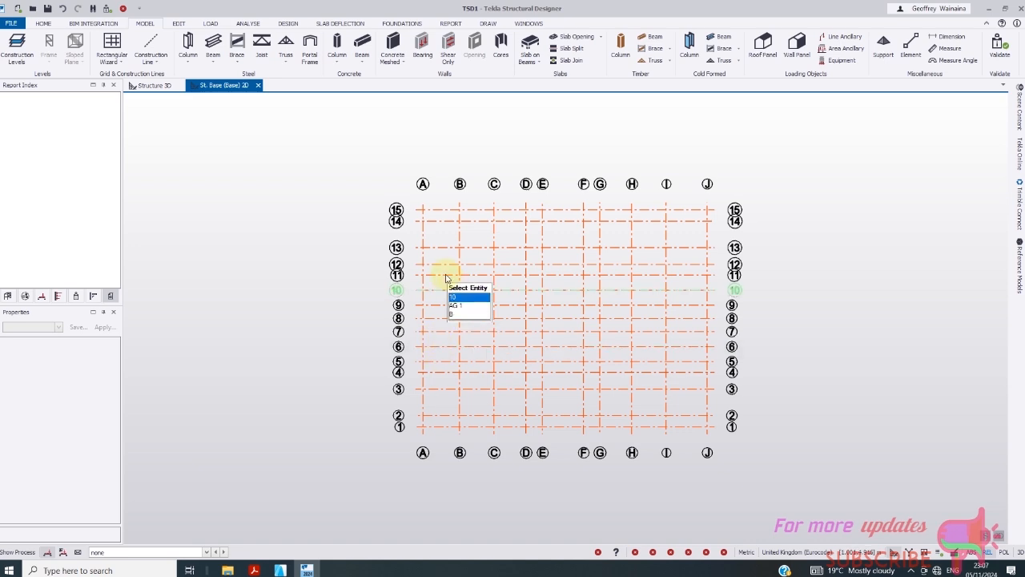
pyautogui.scroll(-2, 481, 312)
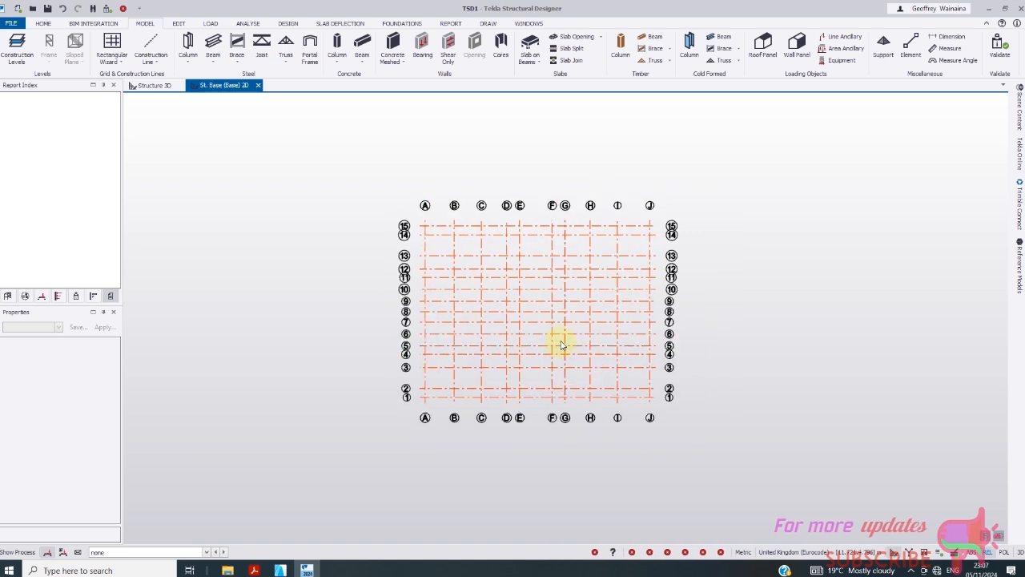
pyautogui.scroll(2, 498, 265)
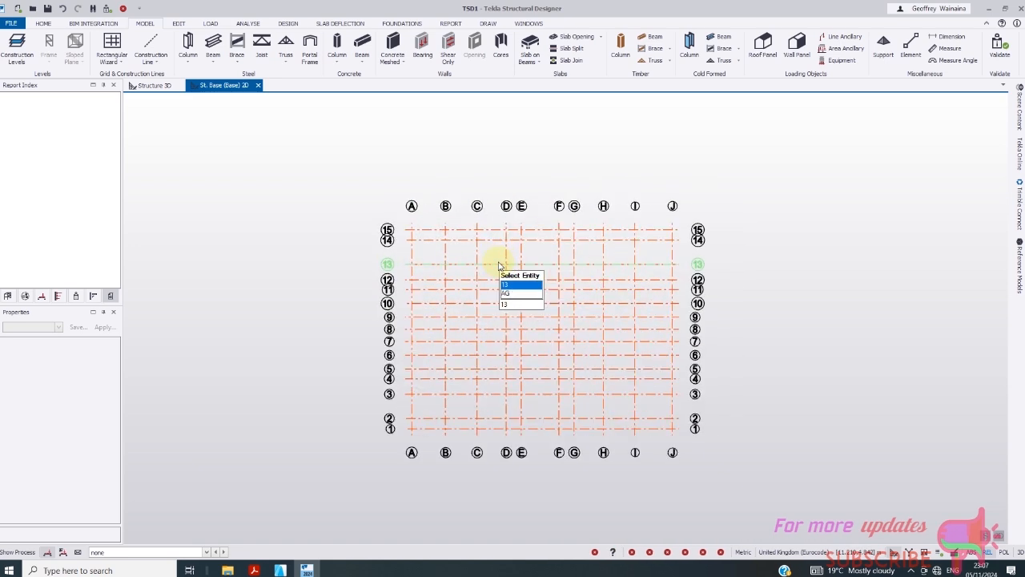
pyautogui.scroll(2, 463, 197)
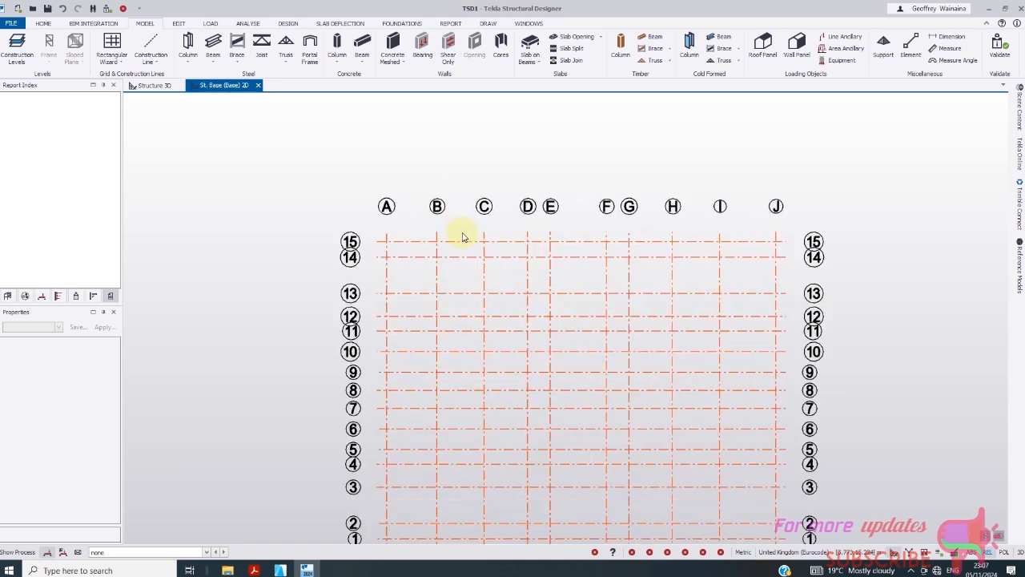
pyautogui.scroll(-1, 334, 206)
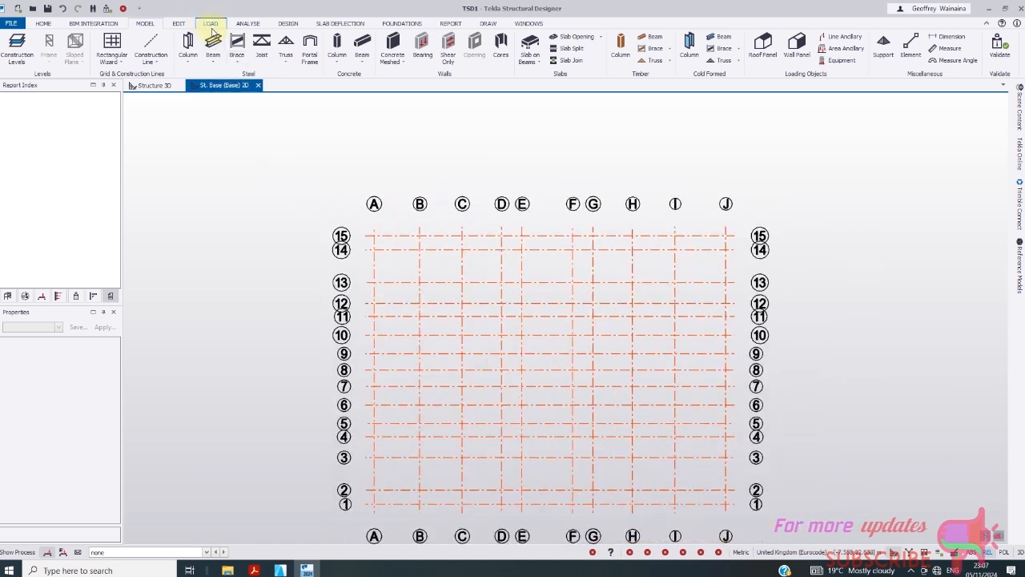
# - Start the cast-in-place concrete column tool with columns rising to St. 5 (ROOF)
pyautogui.click(339, 44)
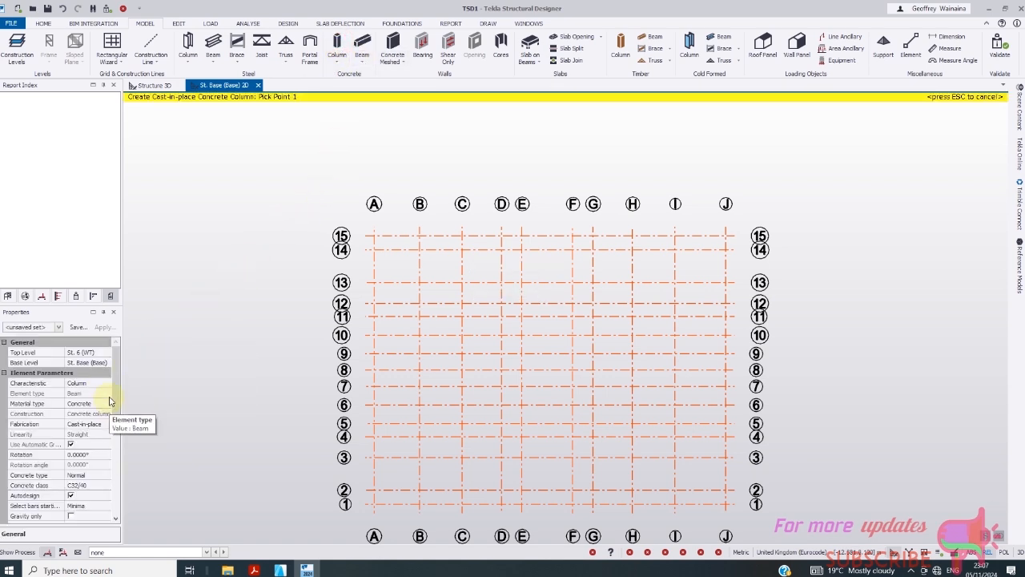
pyautogui.click(102, 353)
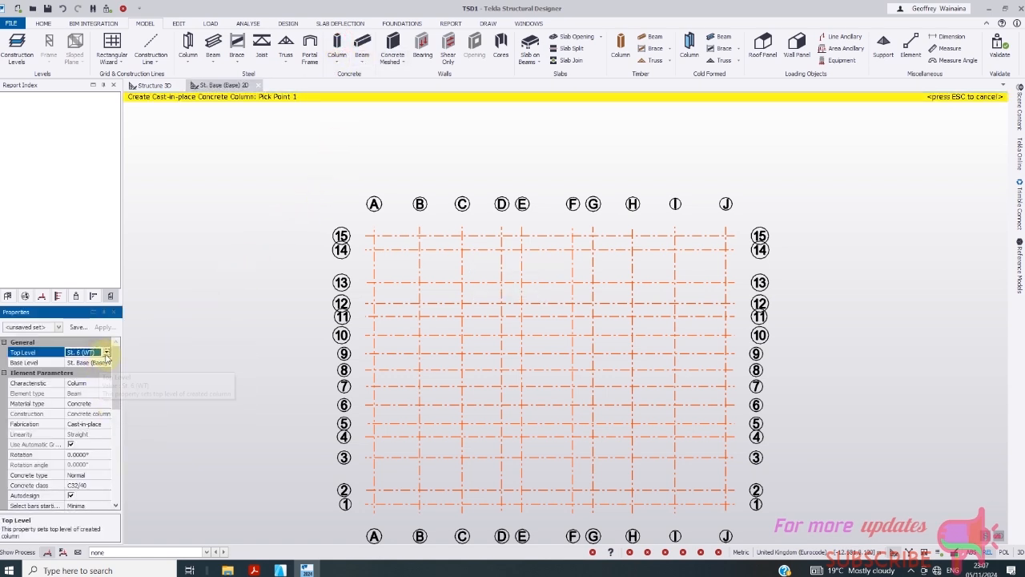
pyautogui.click(107, 353)
pyautogui.click(84, 373)
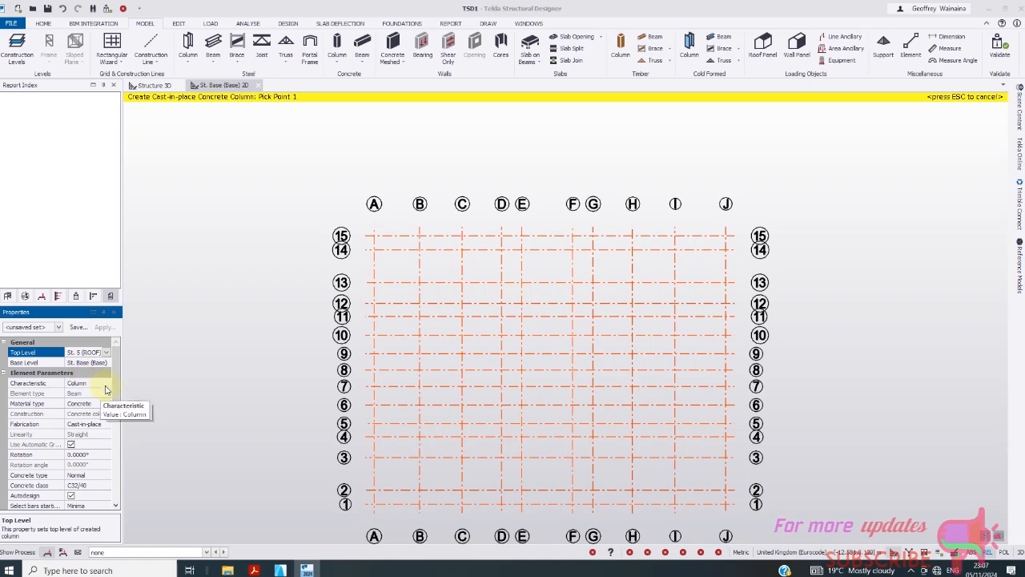
pyautogui.scroll(-2, 117, 400)
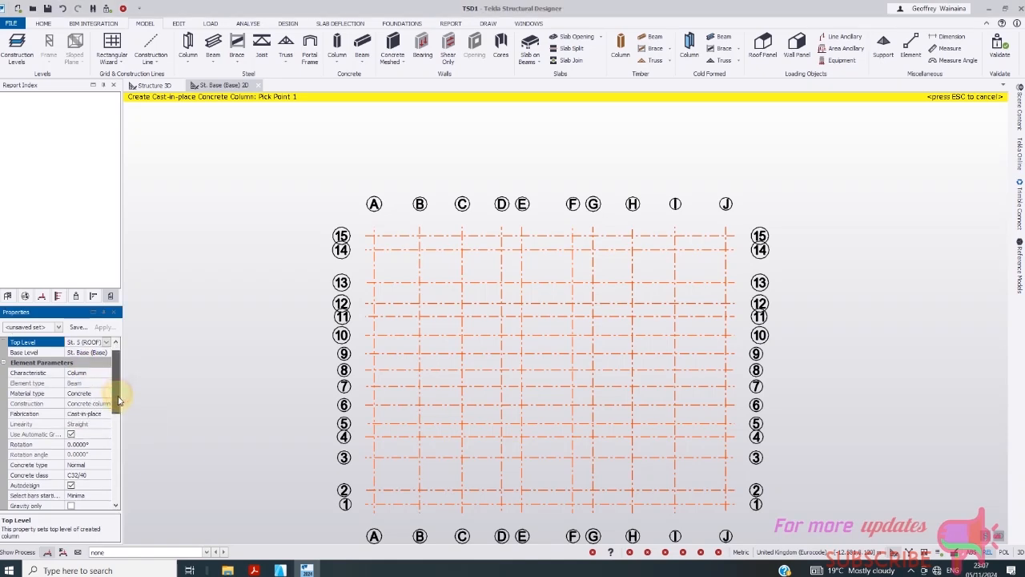
pyautogui.scroll(-5, 119, 405)
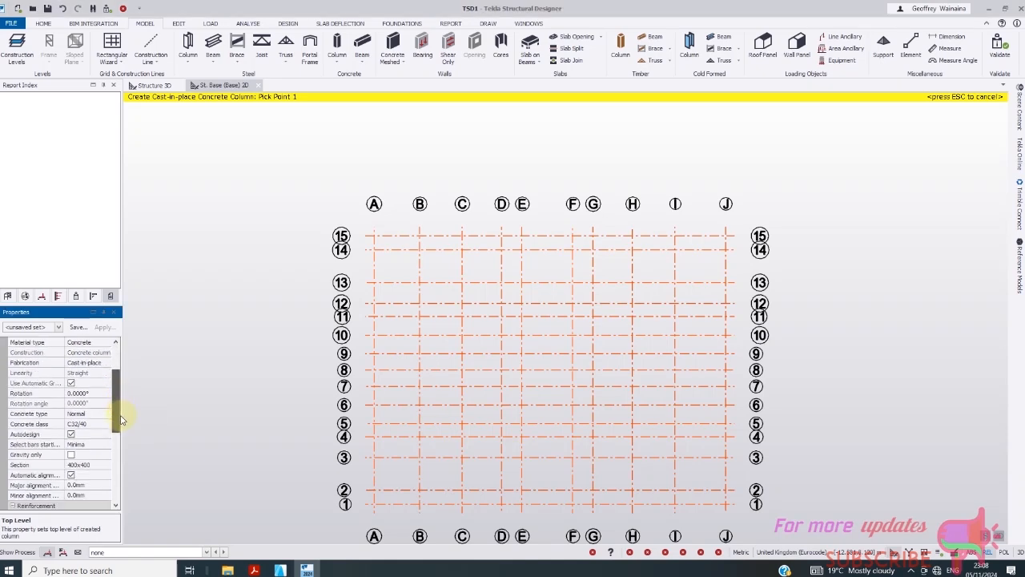
# - Set the column concrete class to C20/25
pyautogui.click(92, 414)
pyautogui.click(106, 414)
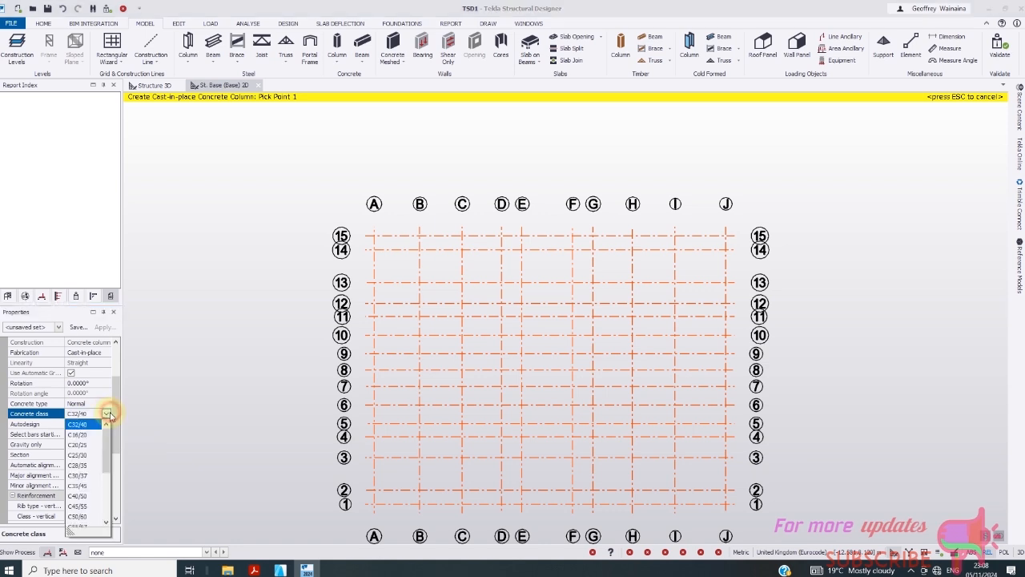
pyautogui.click(86, 445)
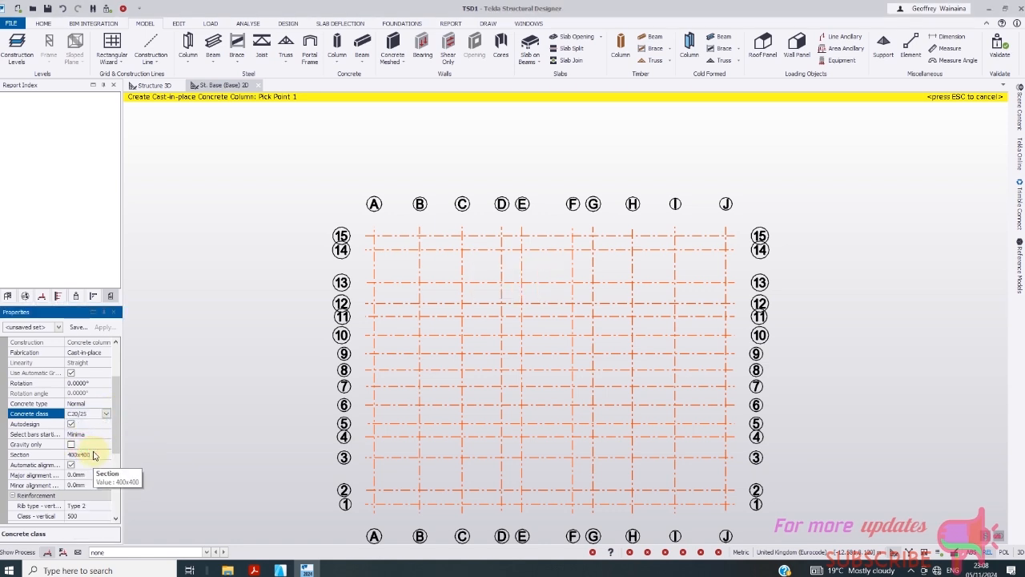
# - Give the column a rectangular section of breadth 200 mm and depth 400 mm
pyautogui.scroll(-3, 116, 449)
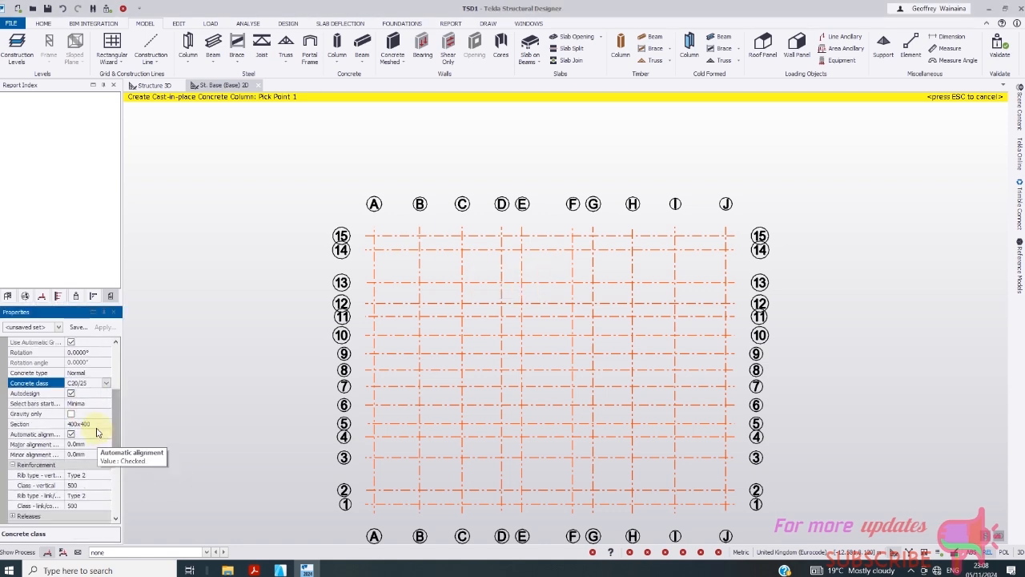
pyautogui.click(100, 424)
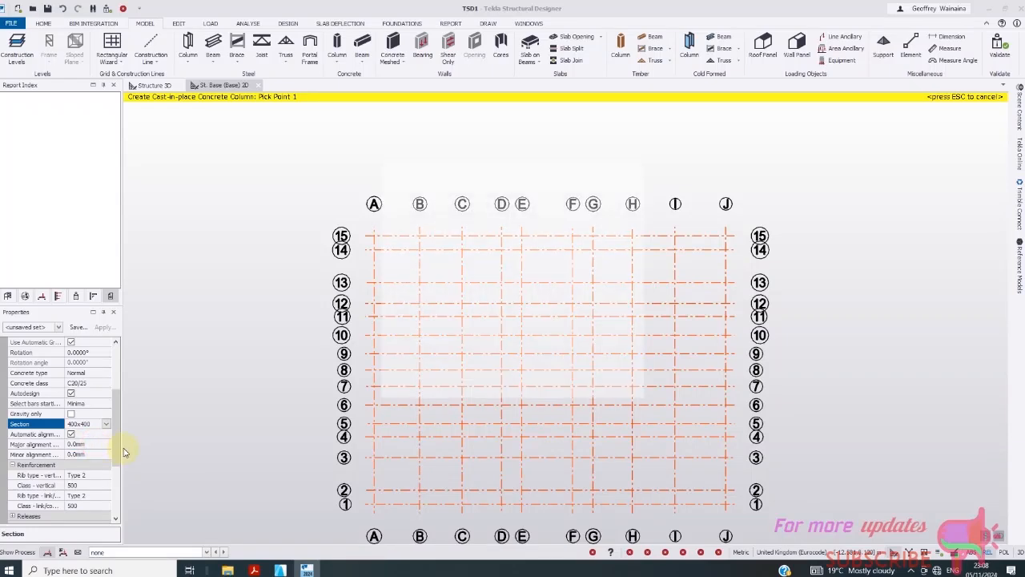
pyautogui.click(106, 424)
pyautogui.doubleClick(474, 231)
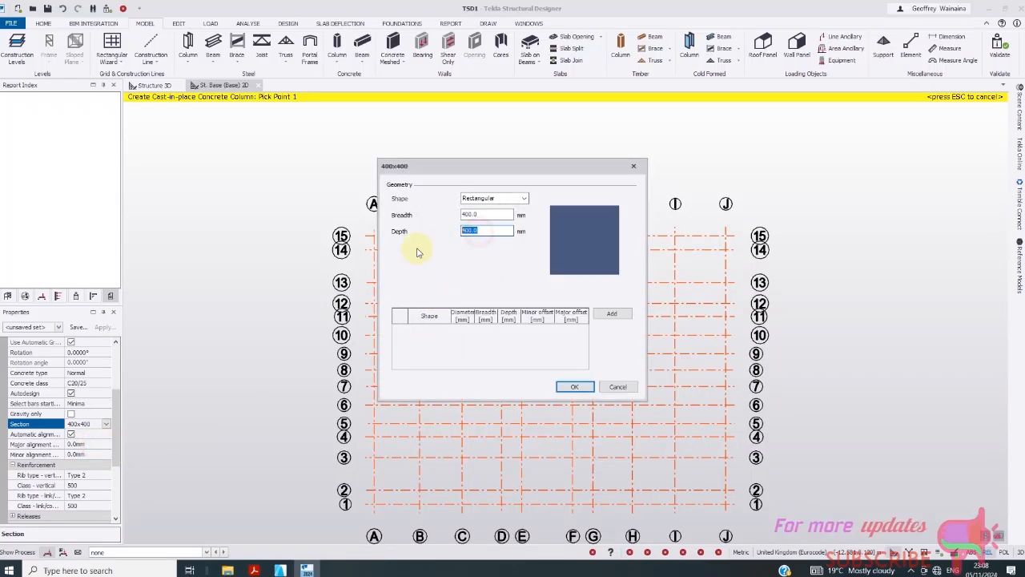
pyautogui.write('2')
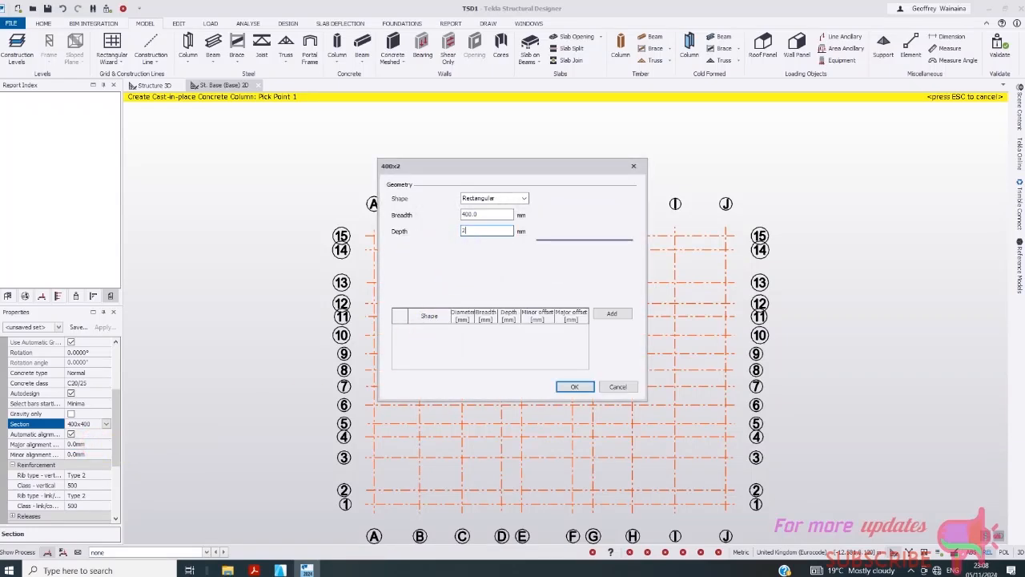
pyautogui.write('00')
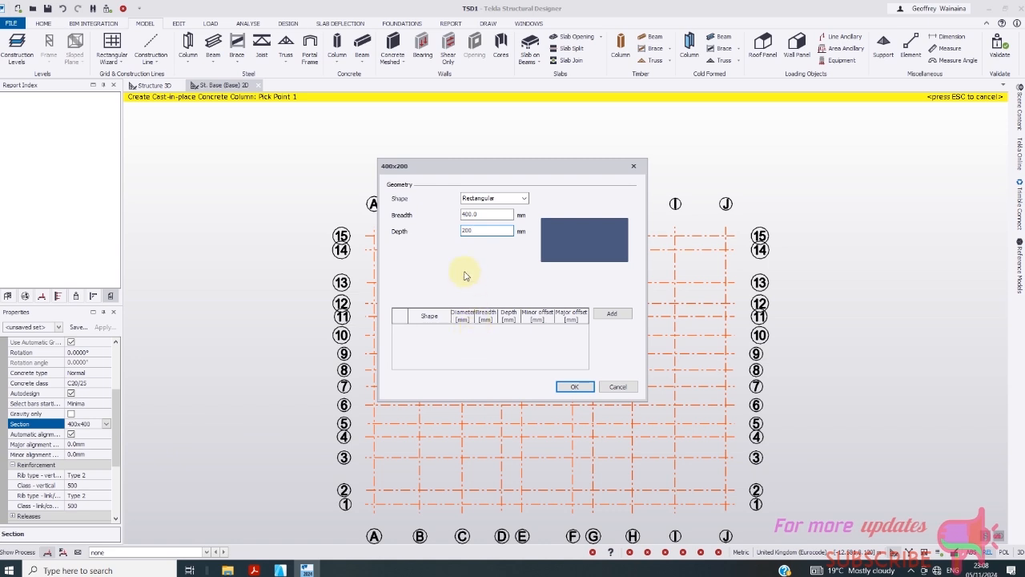
pyautogui.doubleClick(478, 215)
pyautogui.write('2')
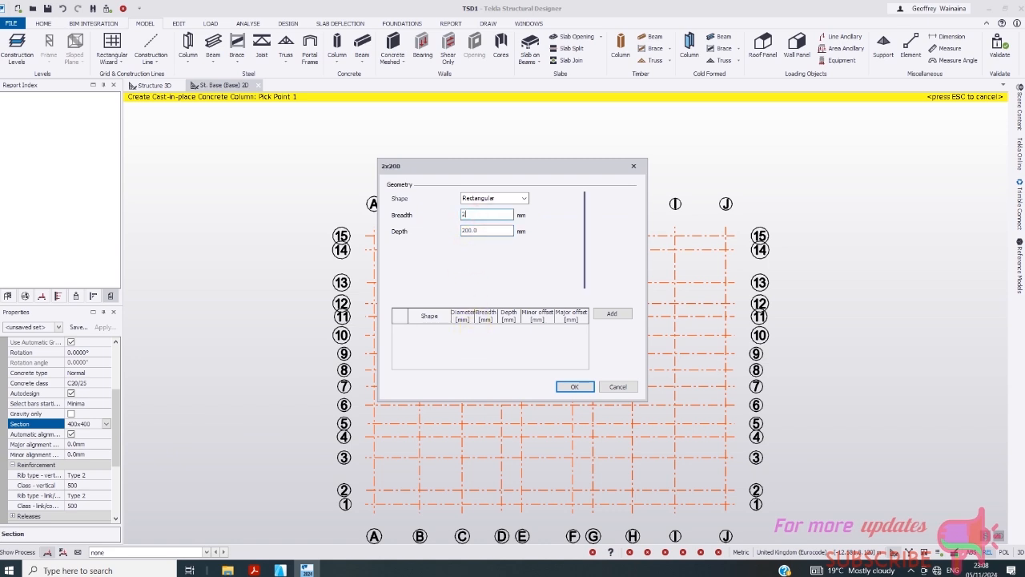
pyautogui.write('00')
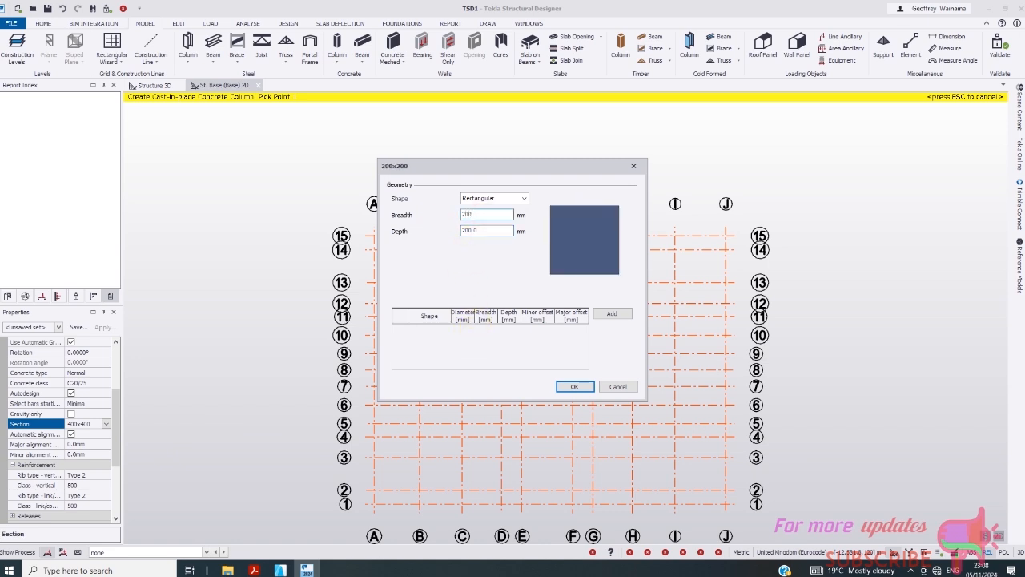
pyautogui.doubleClick(482, 230)
pyautogui.write('400')
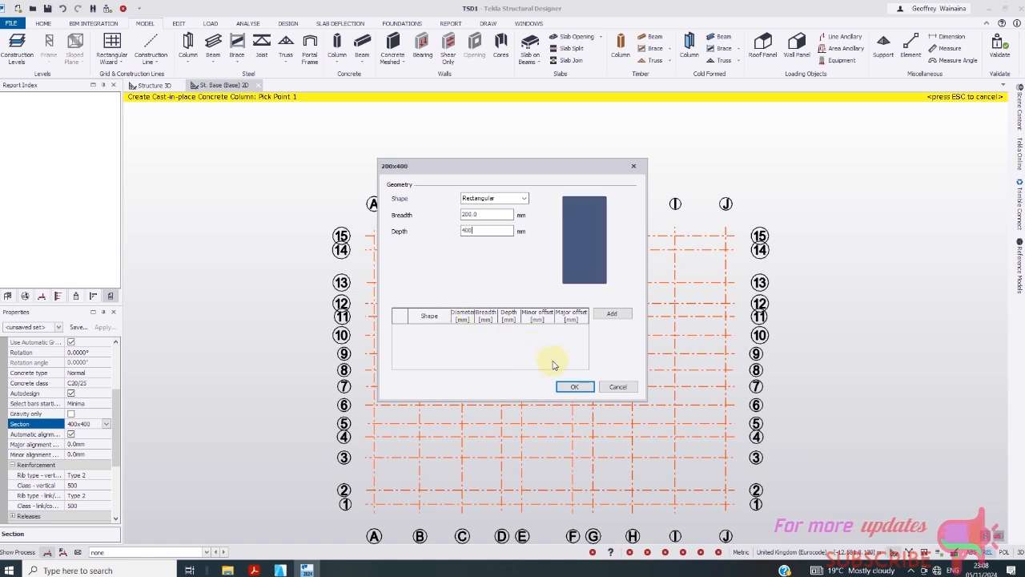
pyautogui.click(482, 215)
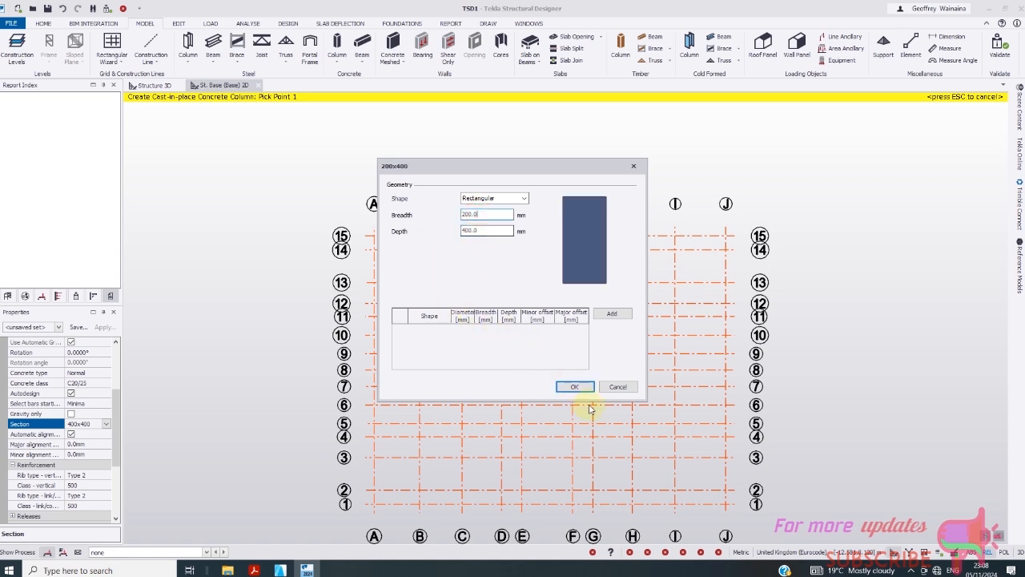
pyautogui.click(572, 384)
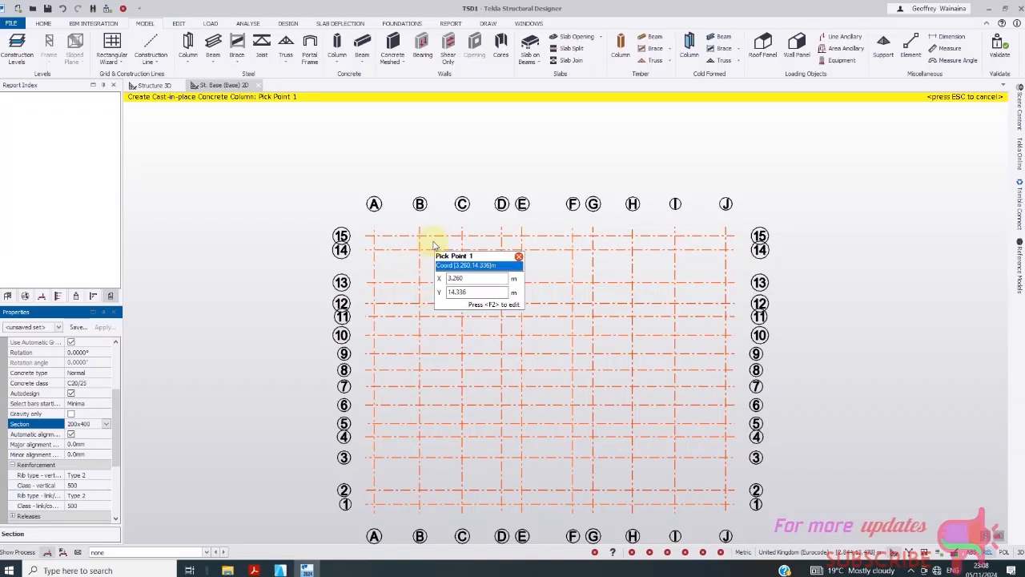
# - Place concrete columns at grid intersections B/15, C/15 and E/14
pyautogui.scroll(1, 419, 236)
pyautogui.click(419, 236)
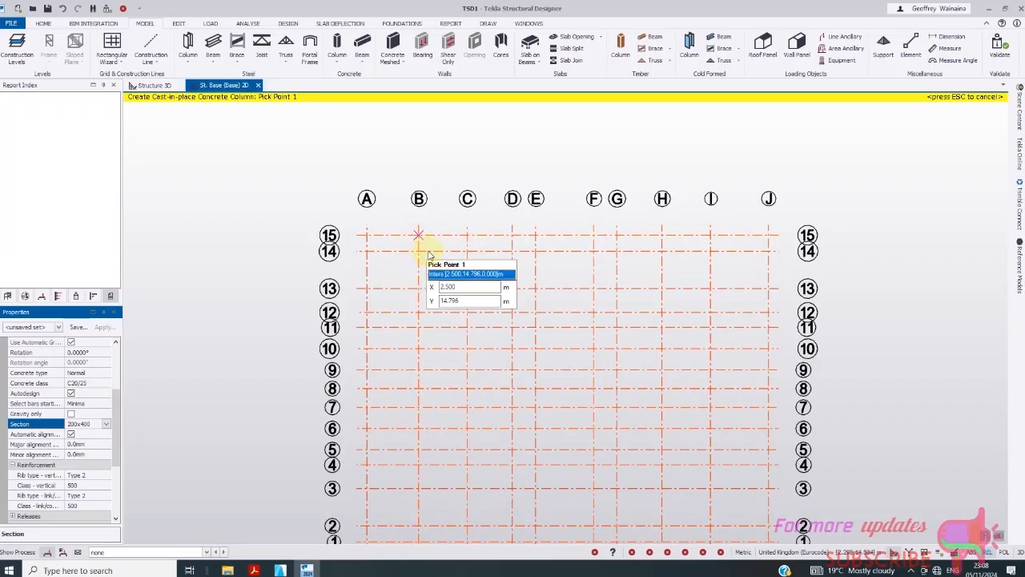
pyautogui.scroll(2, 423, 242)
pyautogui.scroll(2, 424, 245)
pyautogui.scroll(-2, 339, 233)
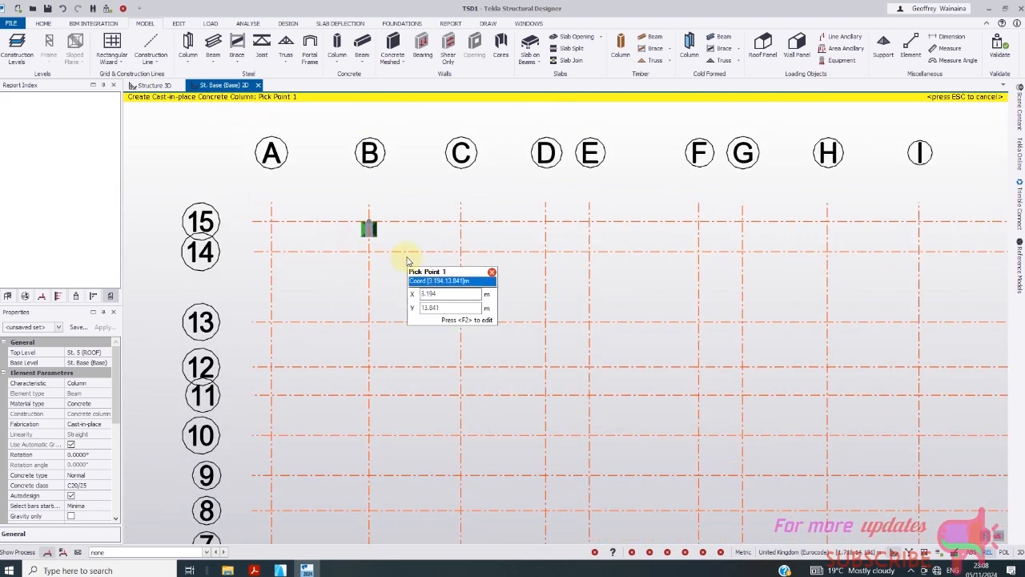
pyautogui.scroll(3, 372, 231)
pyautogui.scroll(-3, 371, 232)
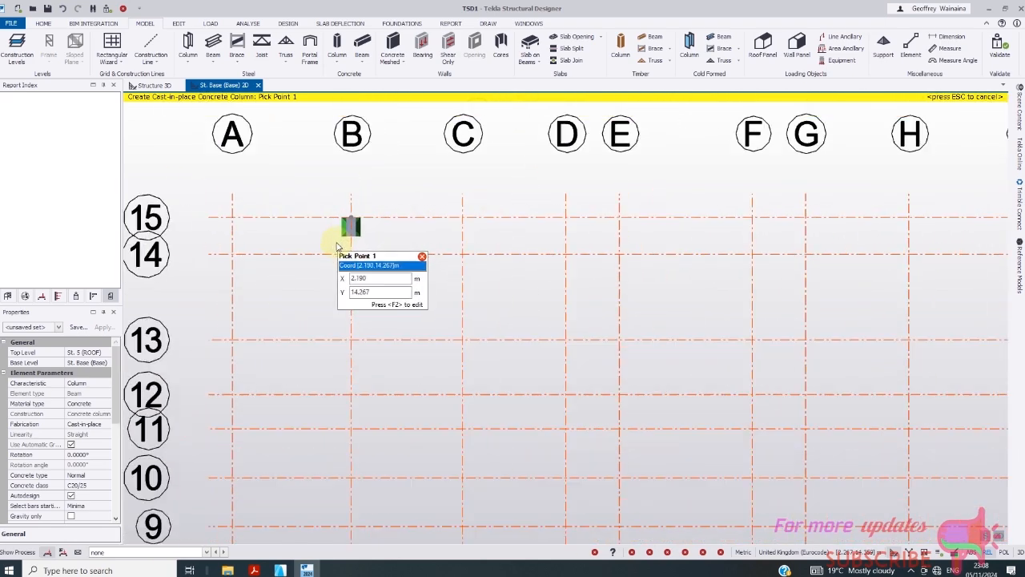
pyautogui.click(462, 218)
pyautogui.scroll(-2, 287, 233)
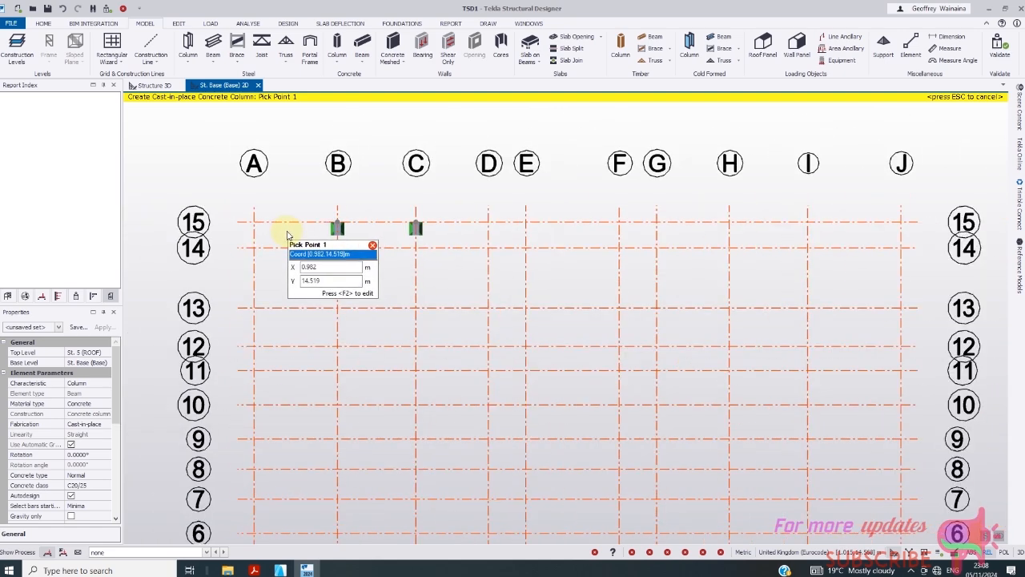
pyautogui.scroll(-1, 287, 233)
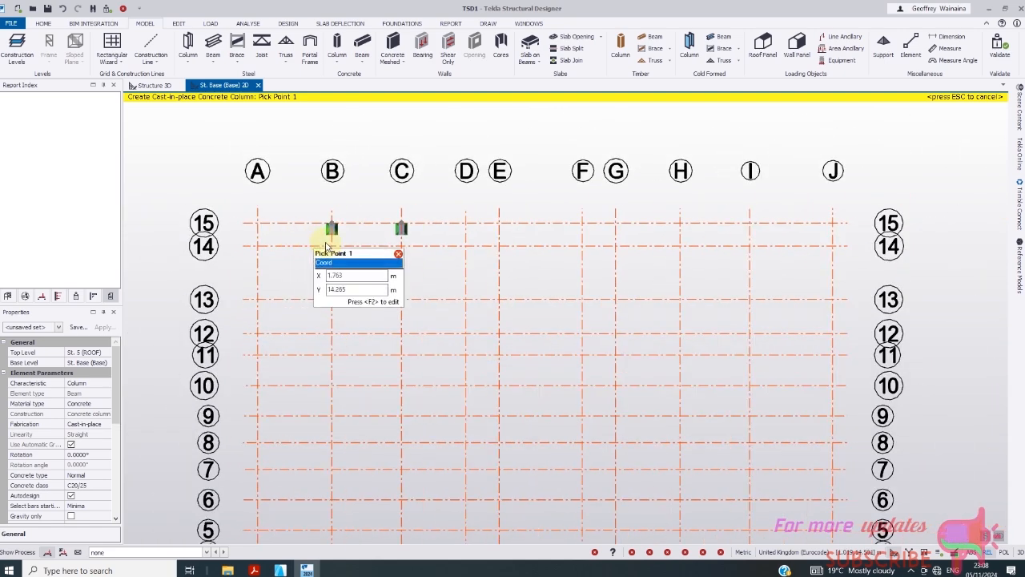
pyautogui.click(499, 246)
pyautogui.scroll(-1, 321, 244)
pyautogui.scroll(3, 536, 256)
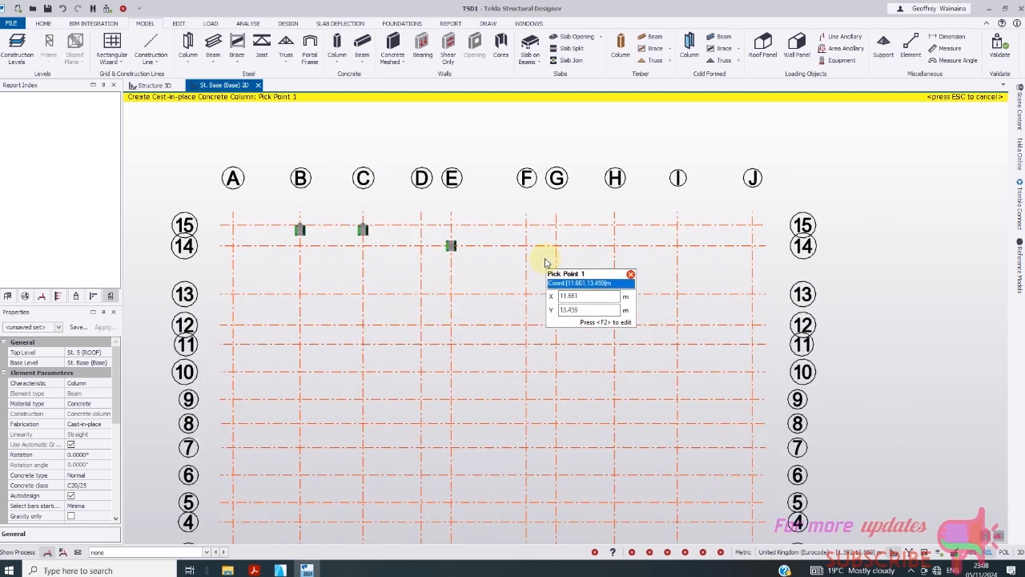
pyautogui.scroll(-1, 346, 252)
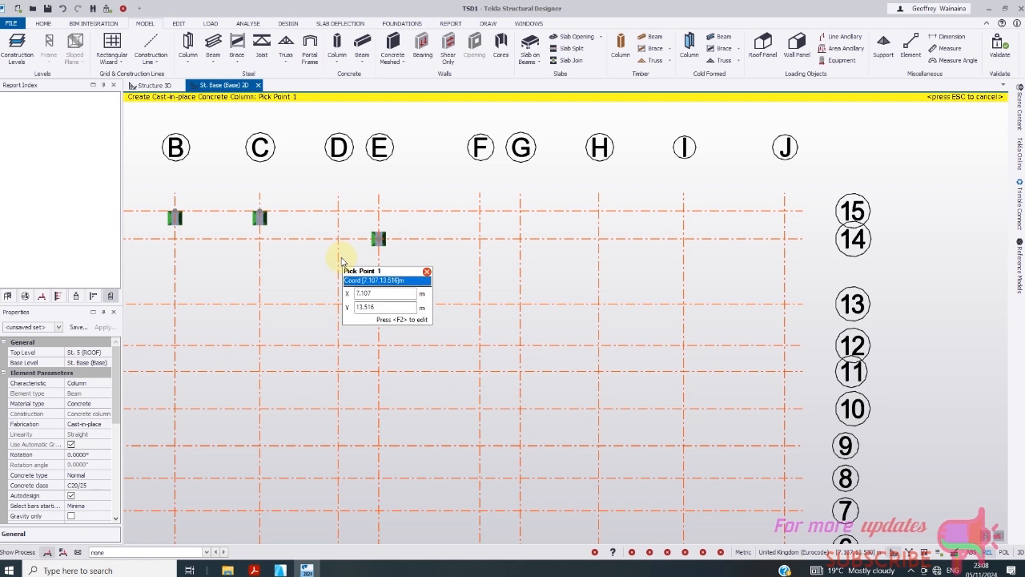
# - Place concrete columns at F/14, H/15, I/15 and J/15
pyautogui.click(480, 239)
pyautogui.scroll(-1, 417, 265)
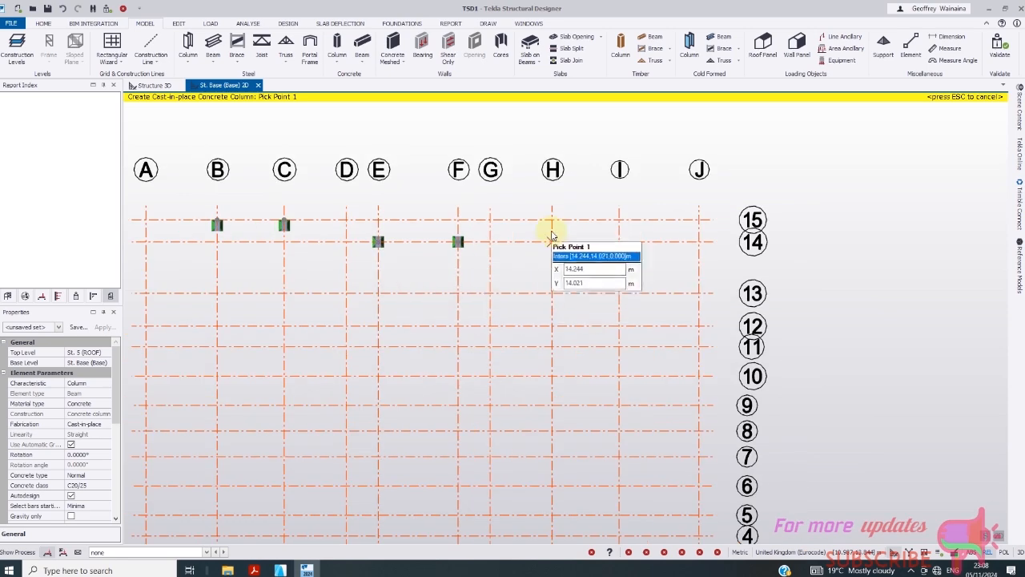
pyautogui.click(552, 224)
pyautogui.click(674, 238)
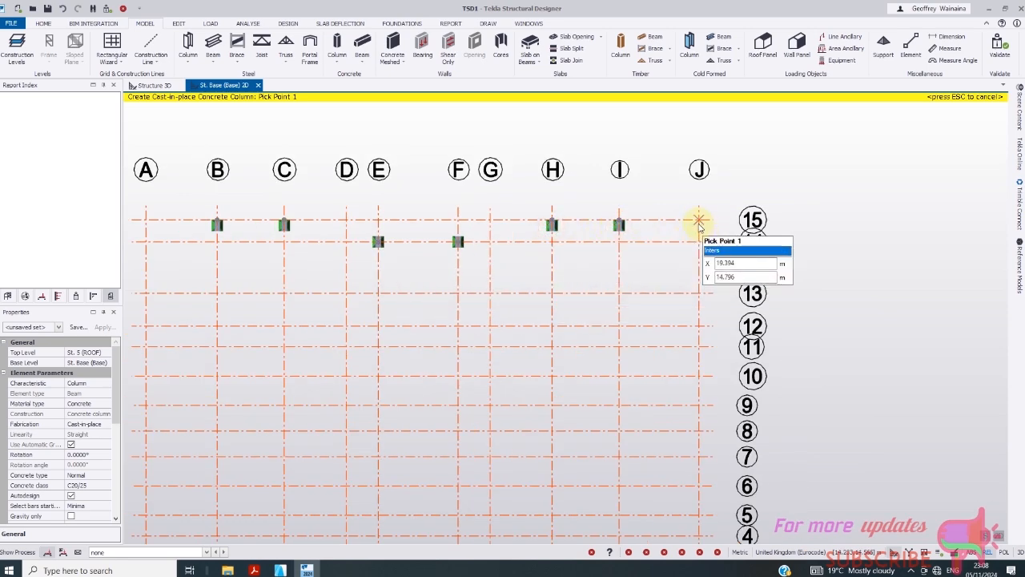
pyautogui.click(694, 220)
pyautogui.scroll(-1, 455, 194)
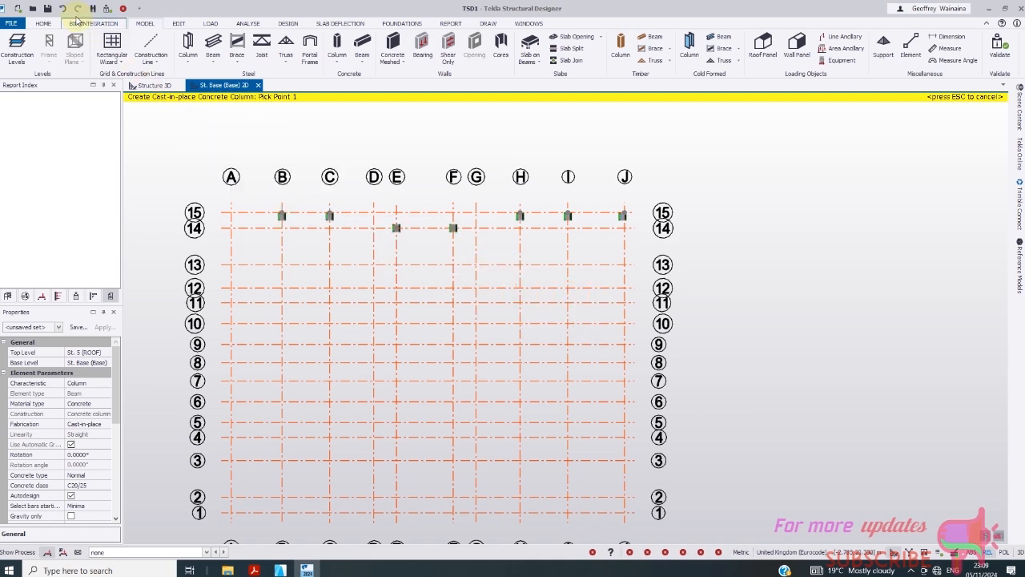
pyautogui.scroll(-1, 390, 224)
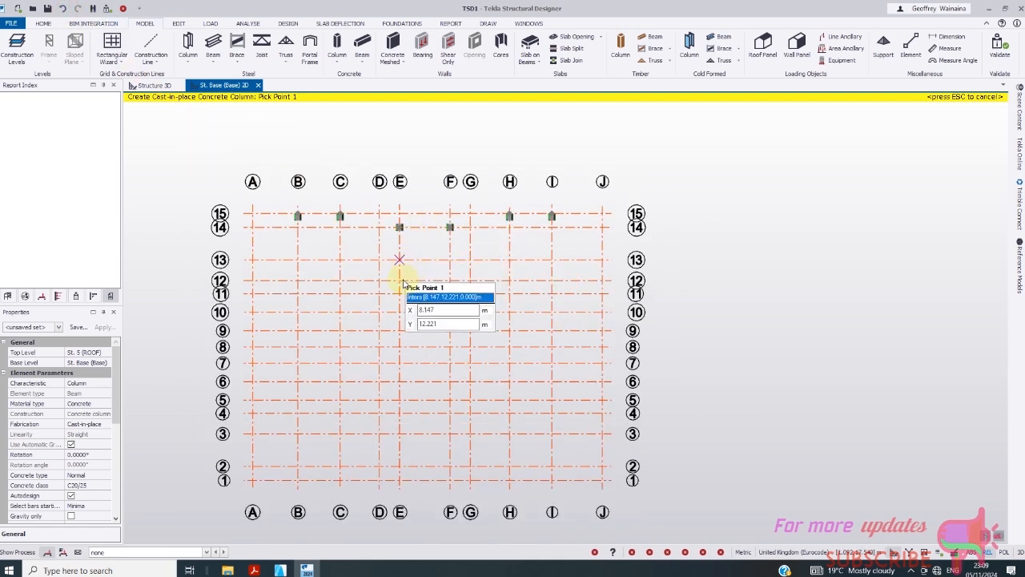
pyautogui.scroll(-1, 360, 218)
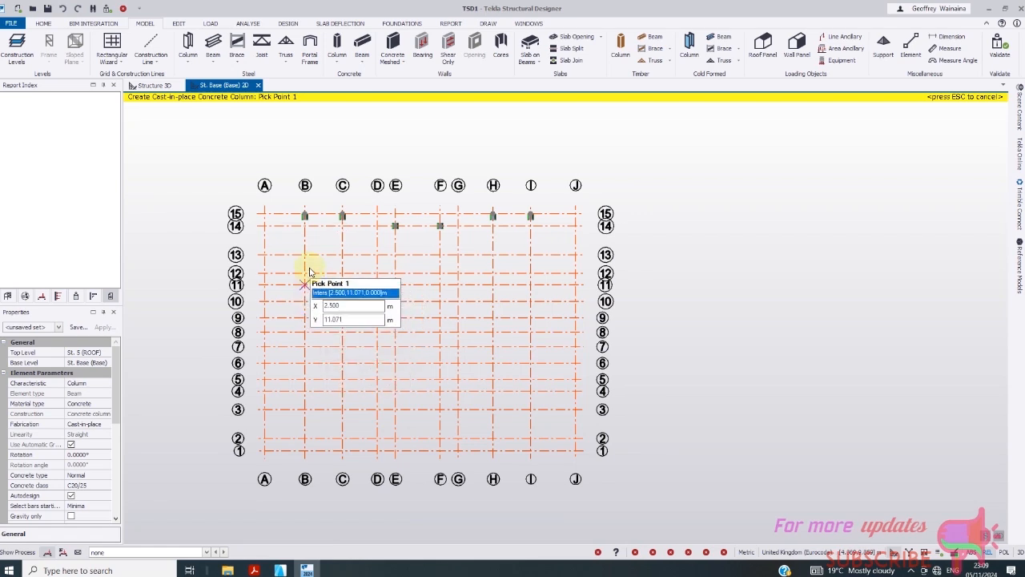
pyautogui.scroll(1, 308, 270)
pyautogui.scroll(-1, 309, 270)
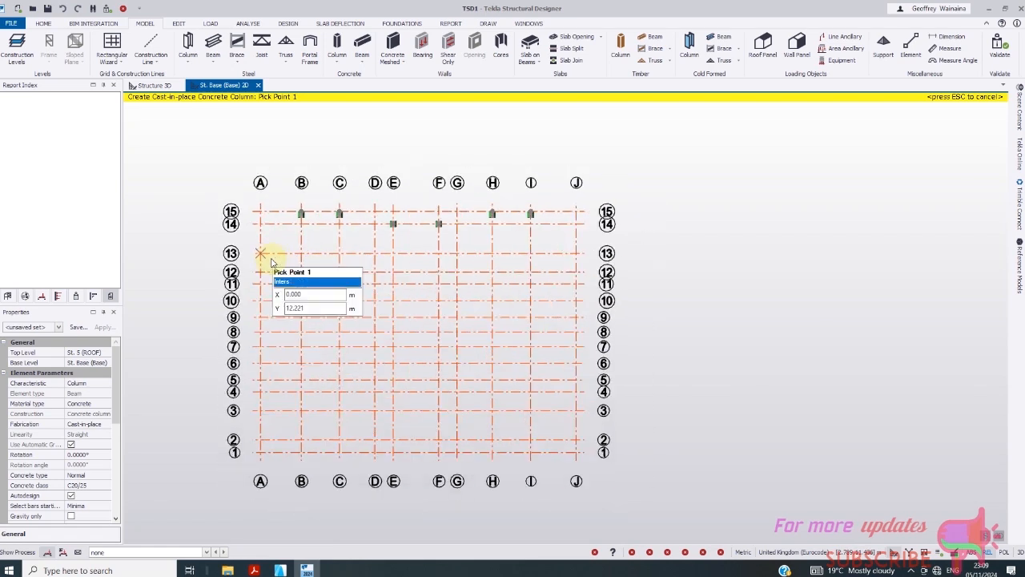
# - Place concrete columns at B/1, C/1, E/2, F/2, H/1 and I/1
pyautogui.click(301, 453)
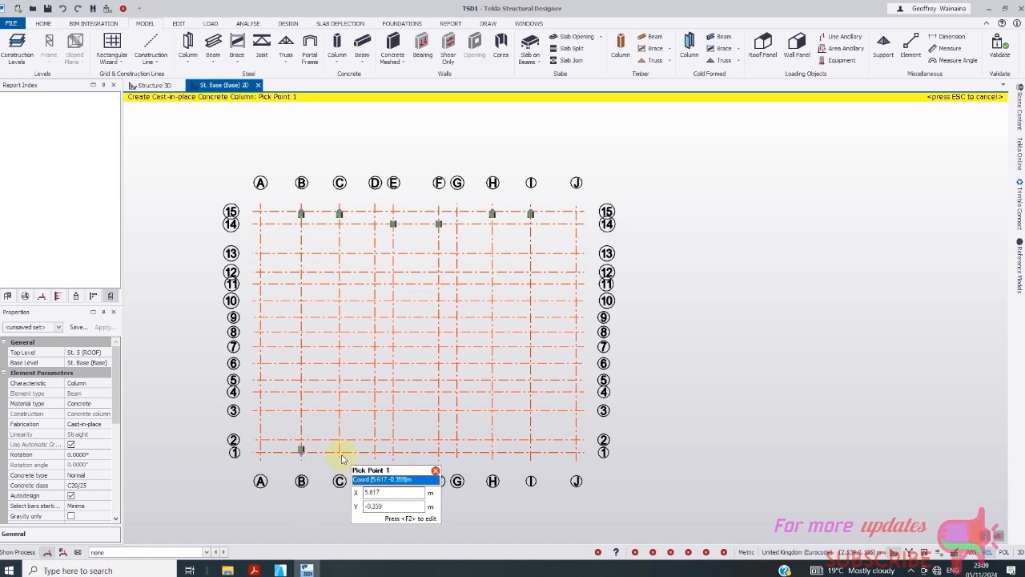
pyautogui.click(340, 453)
pyautogui.scroll(1, 418, 469)
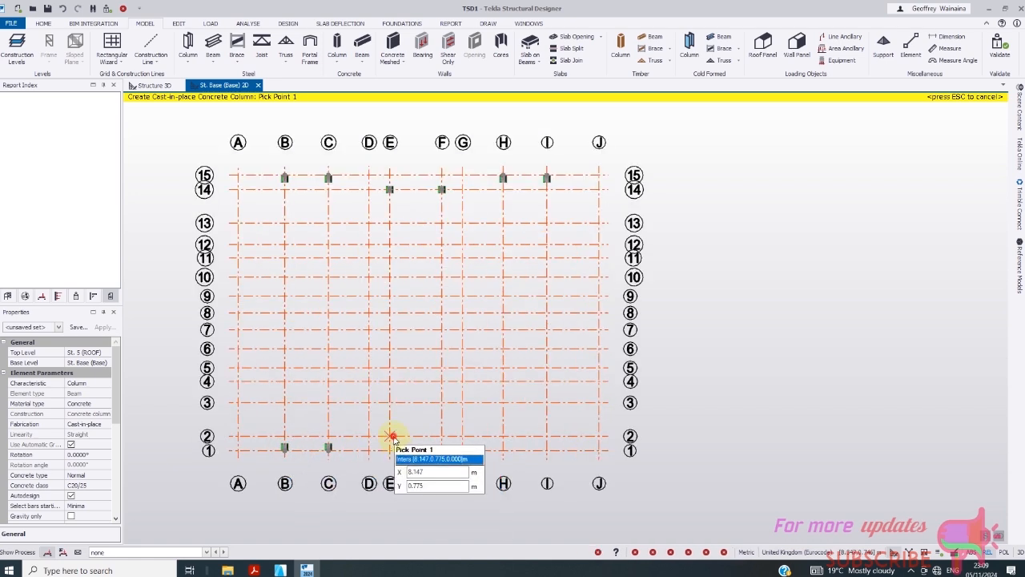
pyautogui.click(394, 439)
pyautogui.click(441, 436)
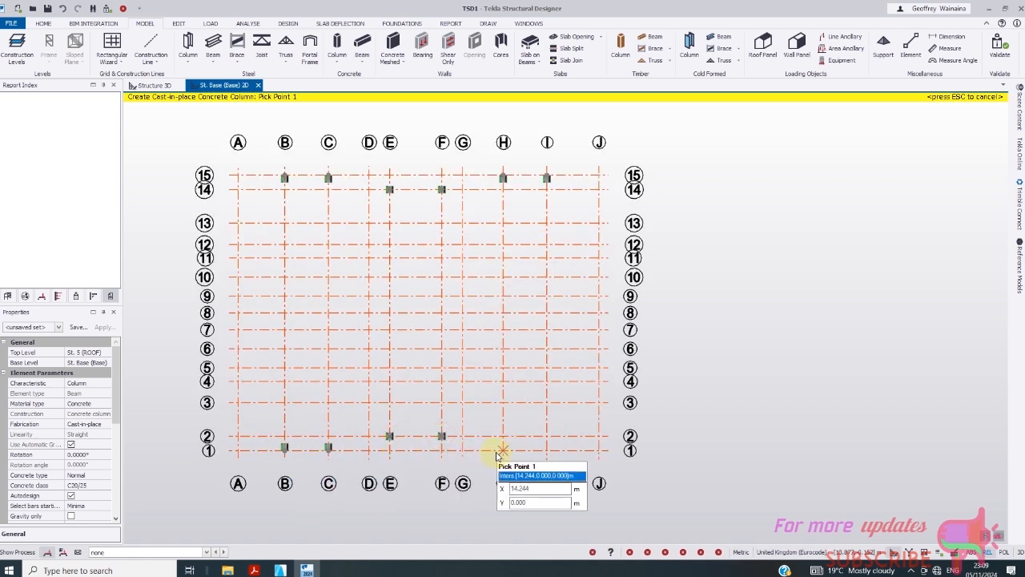
pyautogui.click(548, 450)
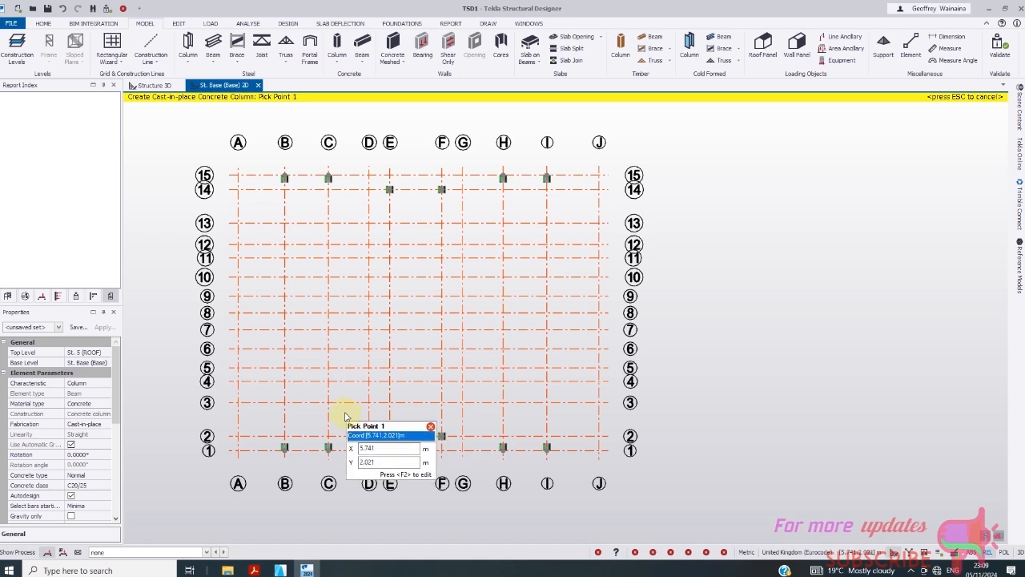
pyautogui.scroll(1, 238, 235)
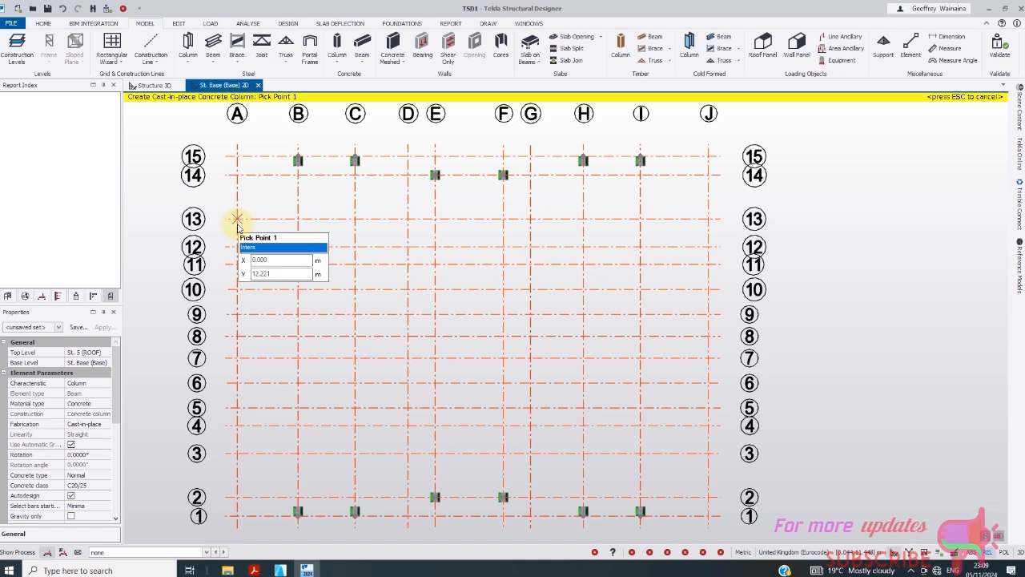
# - Place columns on gridlines A, B and C at rows 13, 10, 6 and 3
pyautogui.click(237, 219)
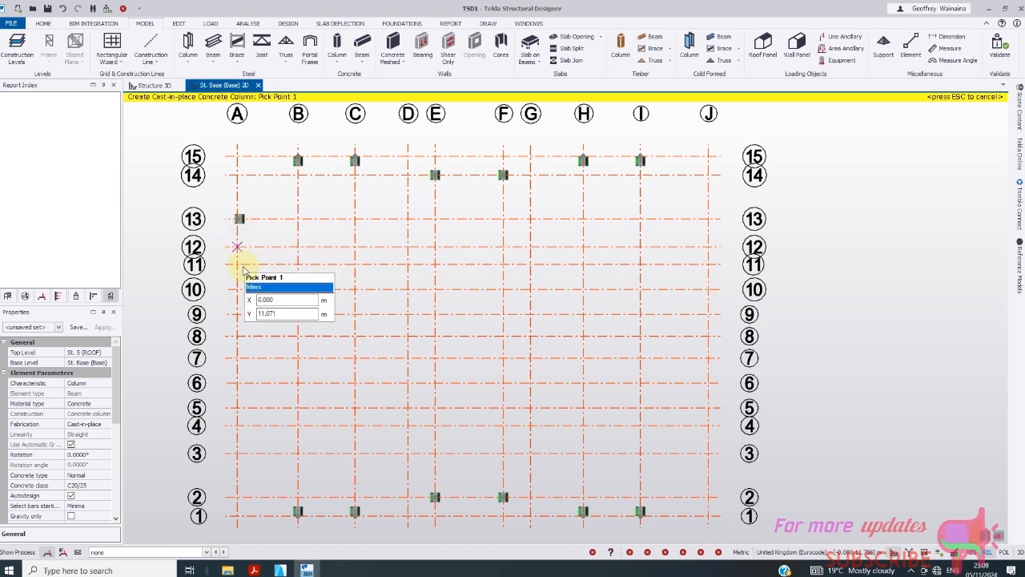
pyautogui.click(237, 290)
pyautogui.scroll(-1, 330, 252)
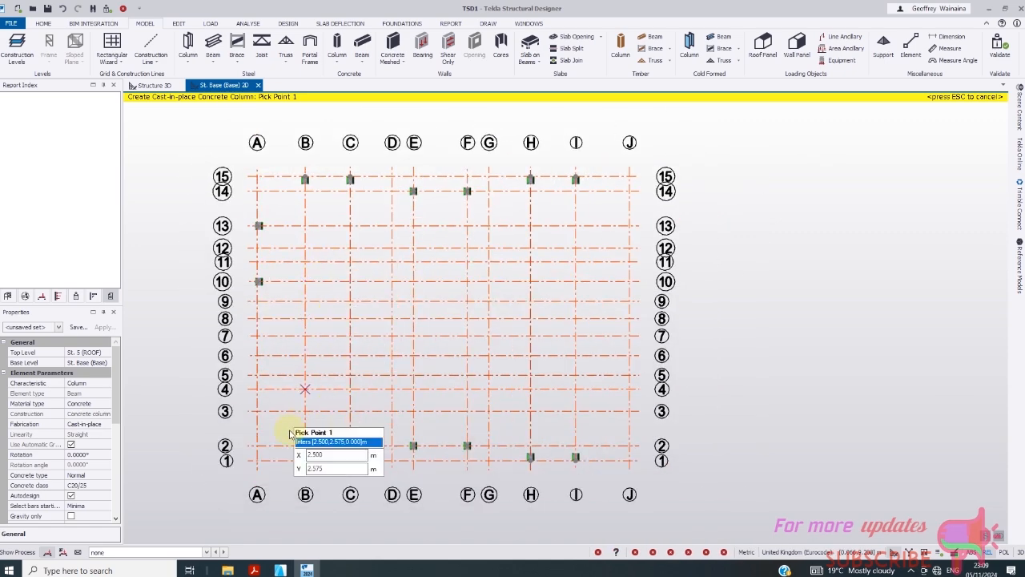
pyautogui.click(257, 410)
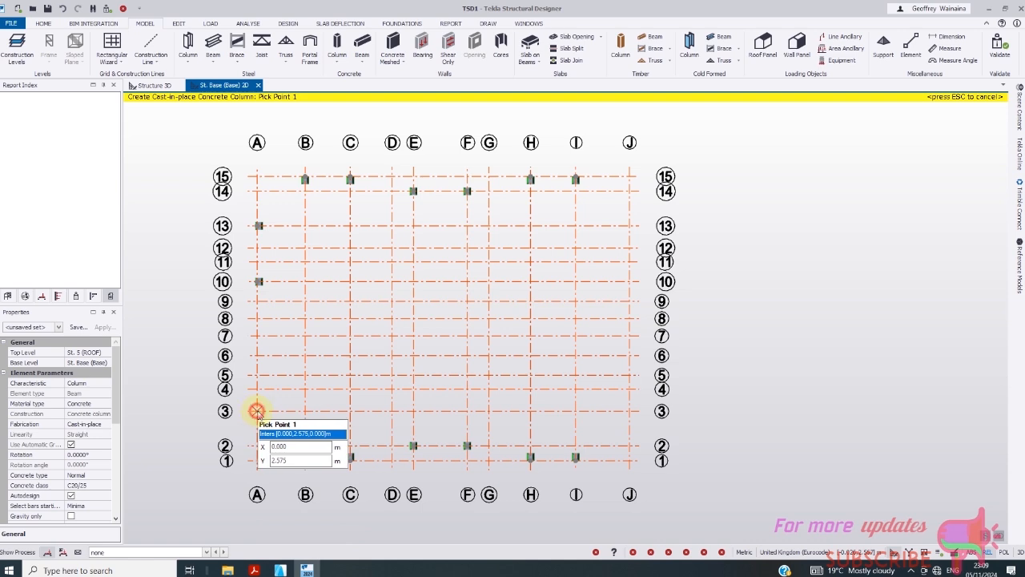
pyautogui.click(258, 356)
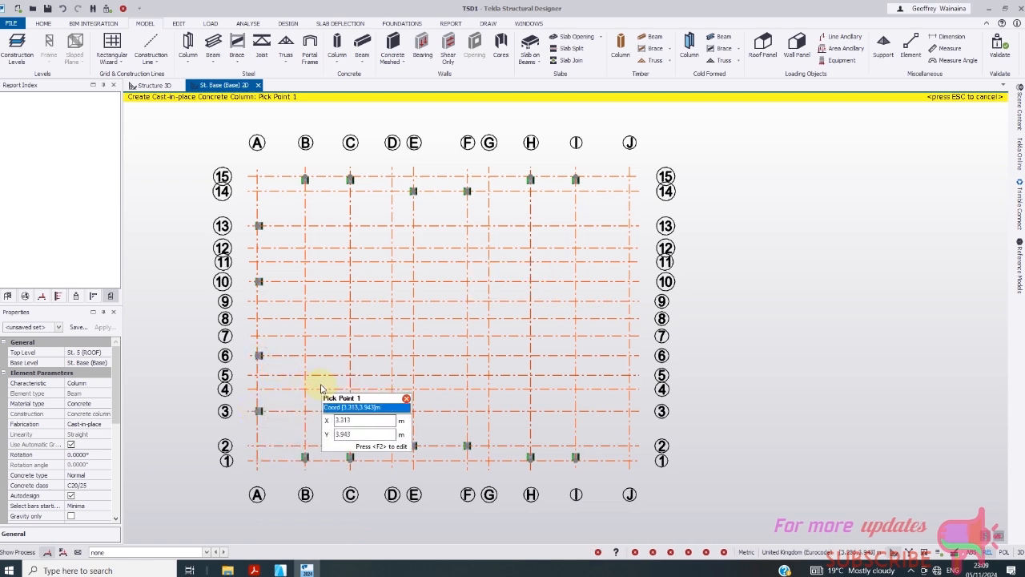
pyautogui.scroll(-1, 286, 350)
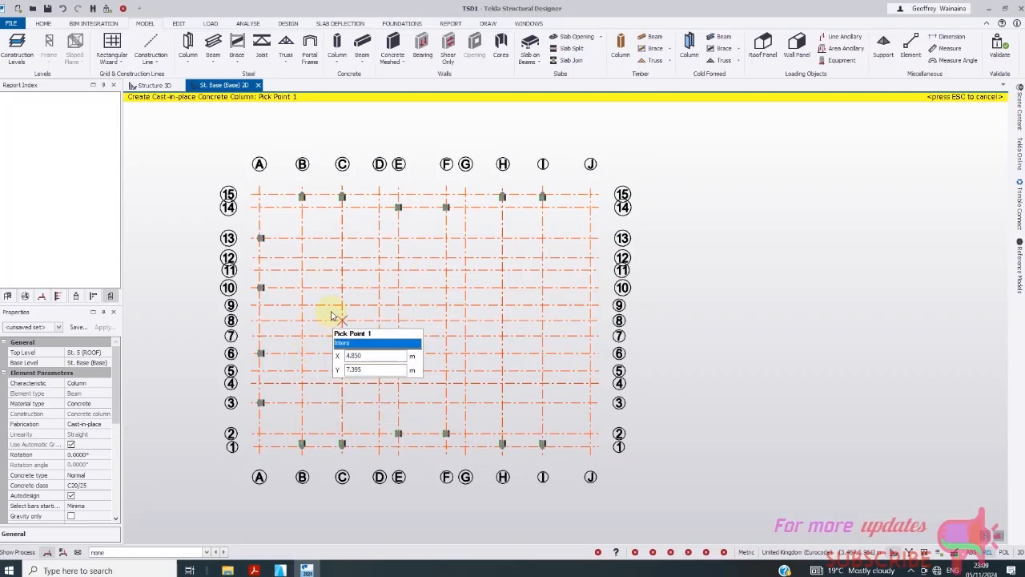
pyautogui.scroll(1, 302, 246)
pyautogui.click(300, 233)
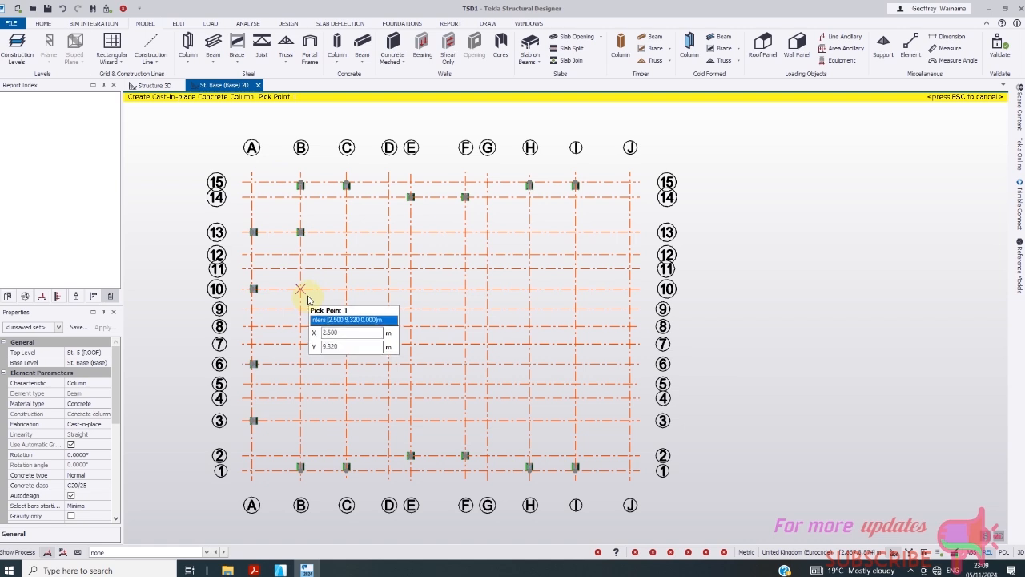
pyautogui.click(302, 290)
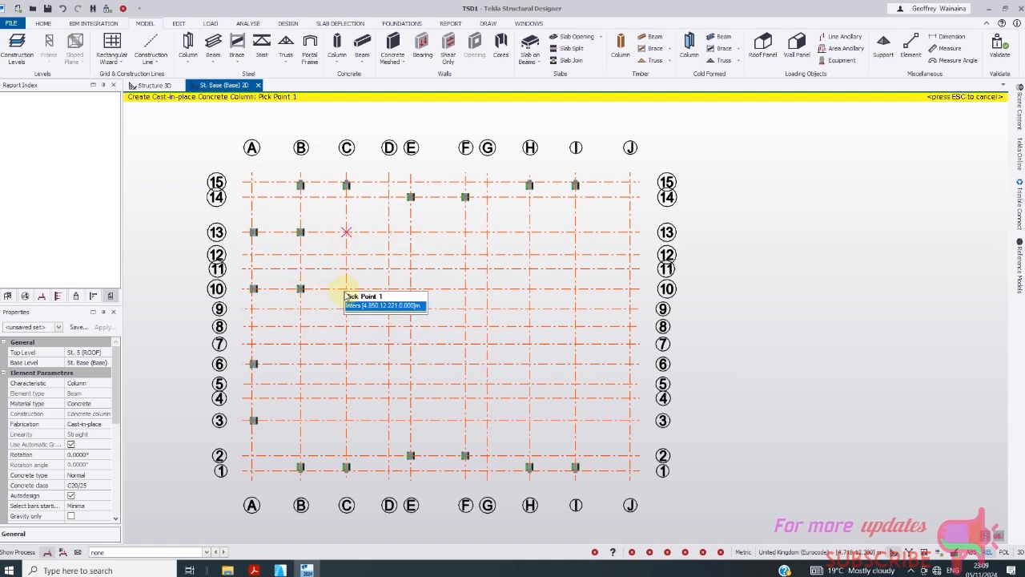
pyautogui.click(346, 232)
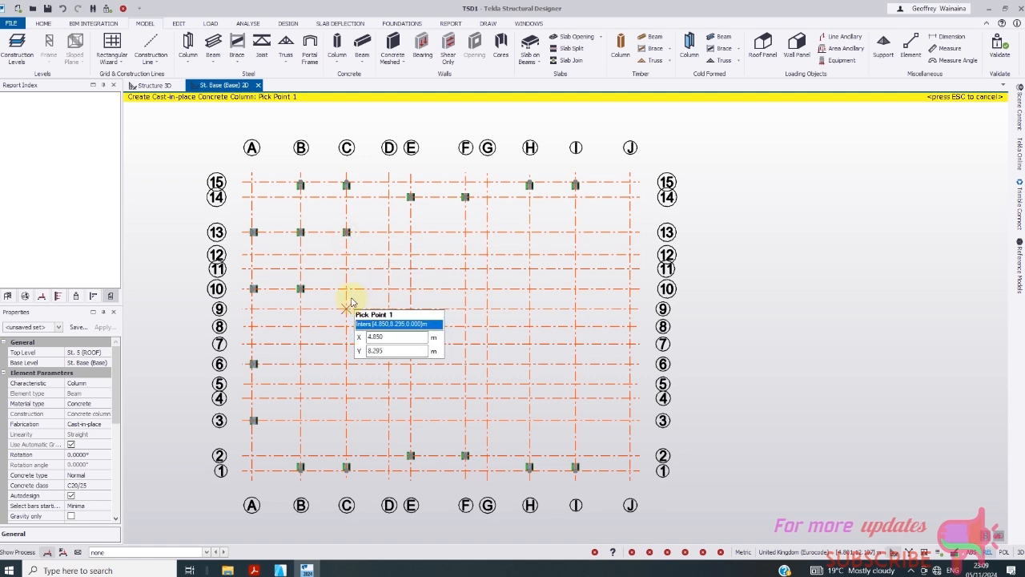
pyautogui.click(346, 290)
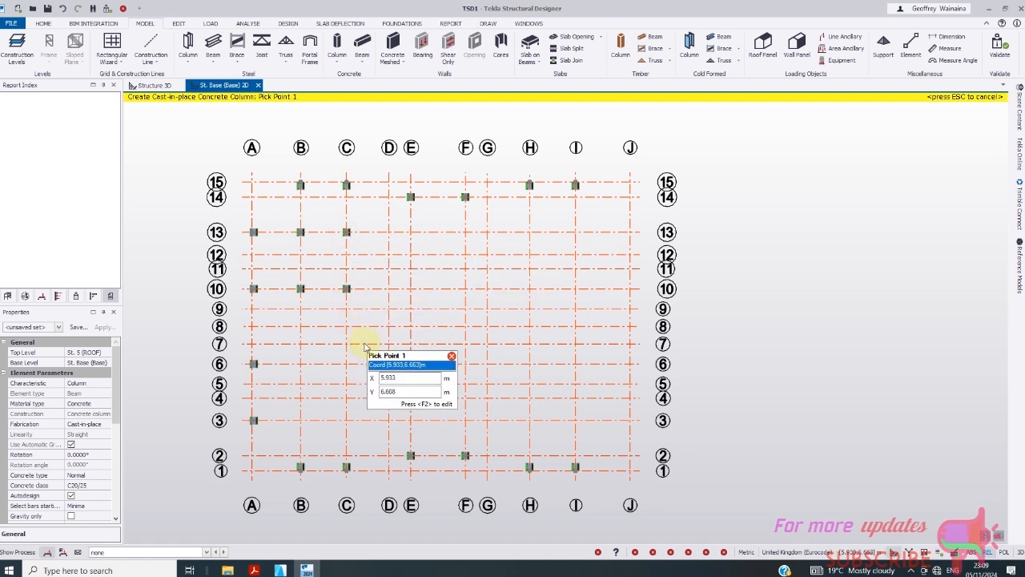
pyautogui.click(302, 364)
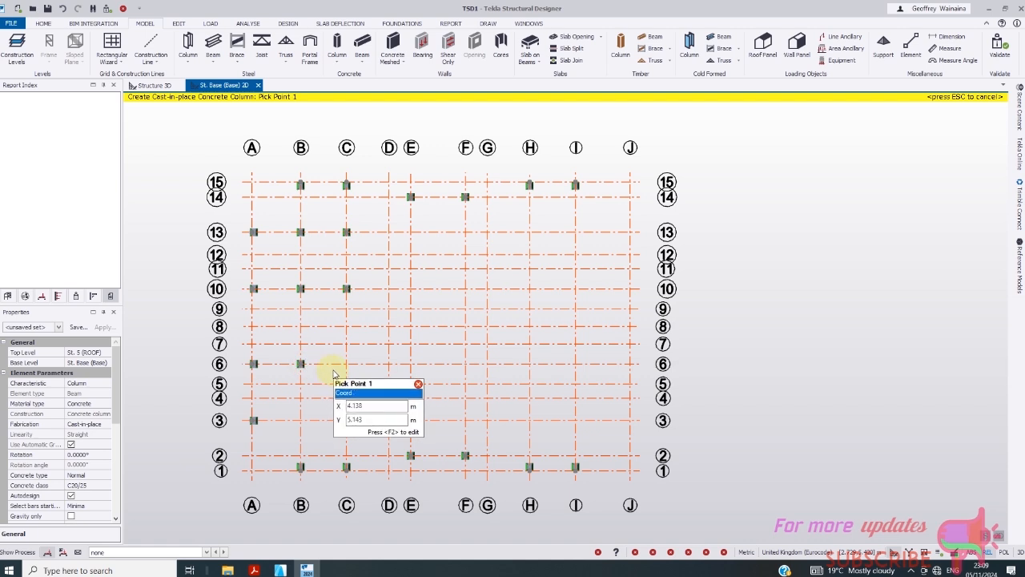
pyautogui.click(346, 364)
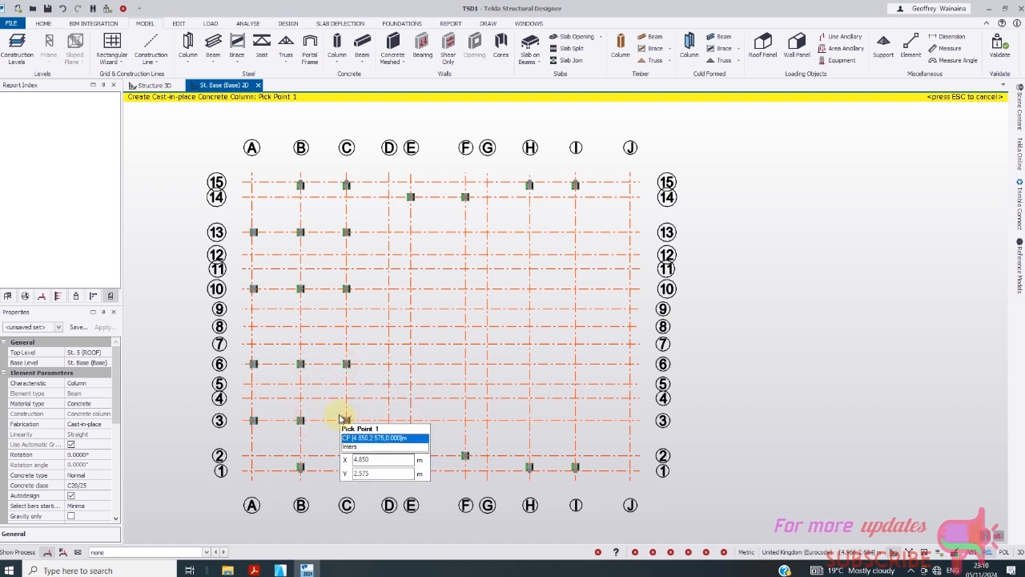
pyautogui.scroll(-1, 300, 397)
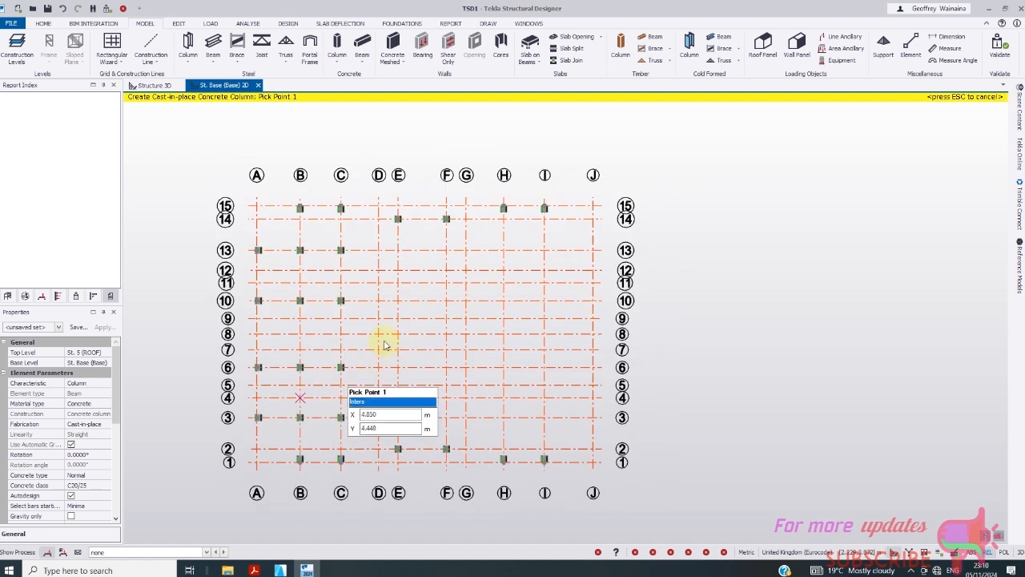
# - Place concrete columns at E/14, E/10, E/6 and F/10
pyautogui.click(405, 231)
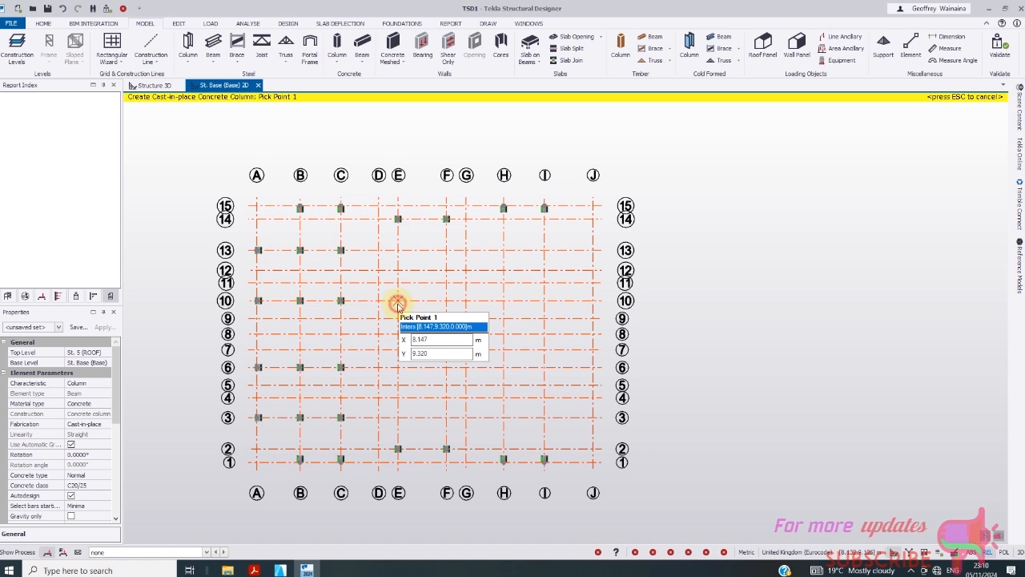
pyautogui.click(398, 303)
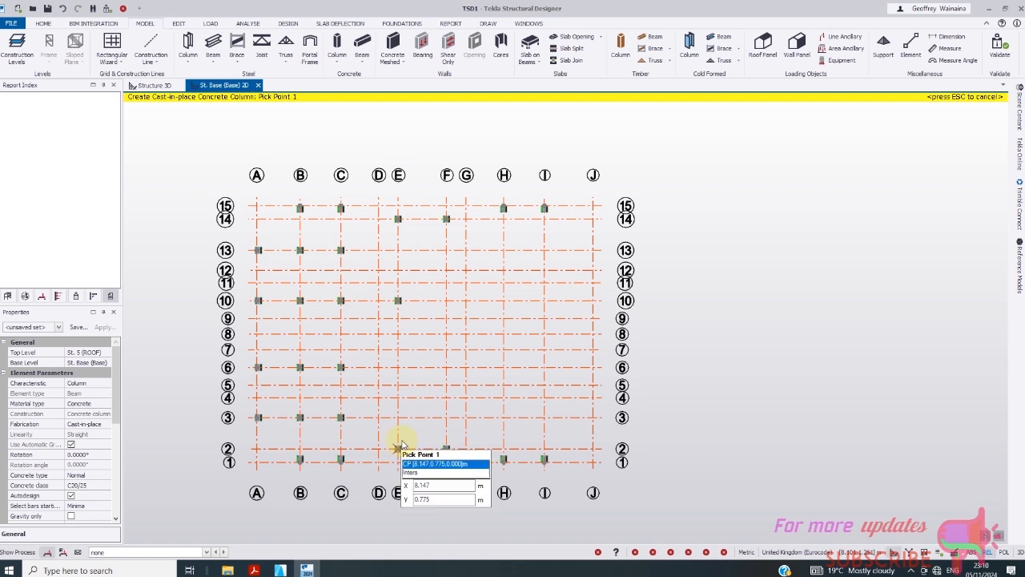
pyautogui.click(401, 369)
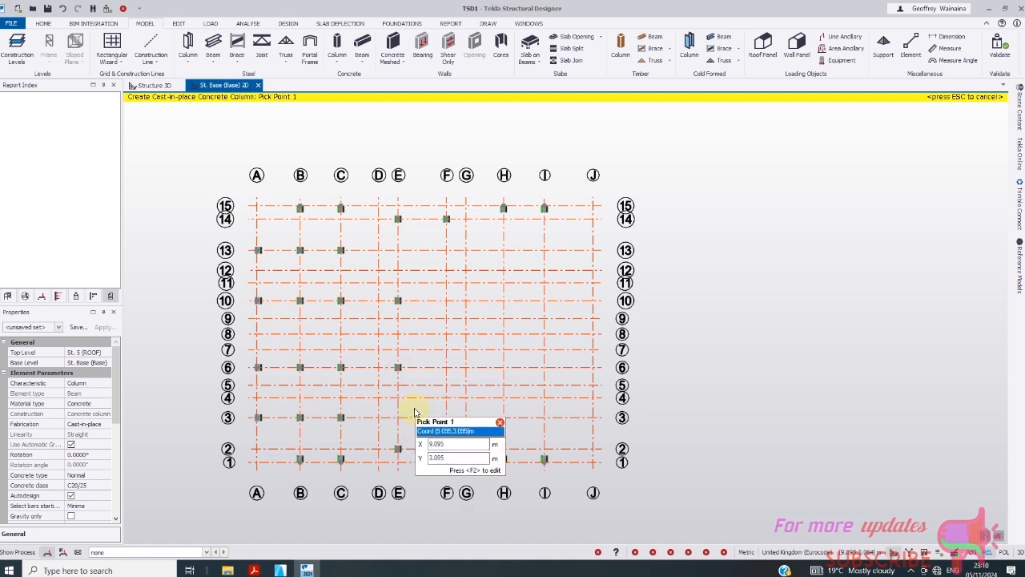
pyautogui.scroll(-1, 314, 390)
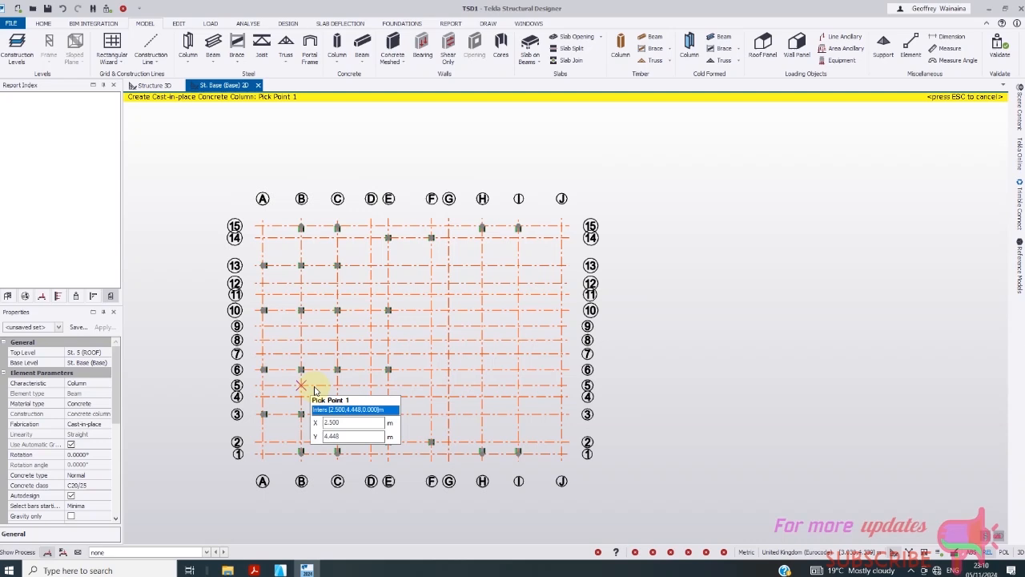
pyautogui.click(431, 310)
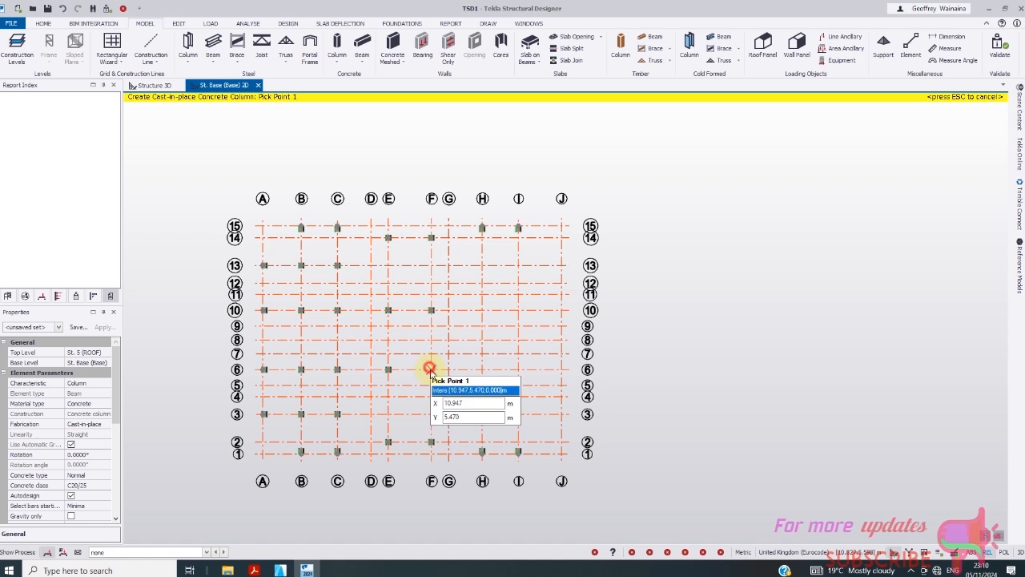
# - Place columns at H/13, J/13, H/10, I/6, J/6, H/3, I/3 and J/3
pyautogui.click(479, 275)
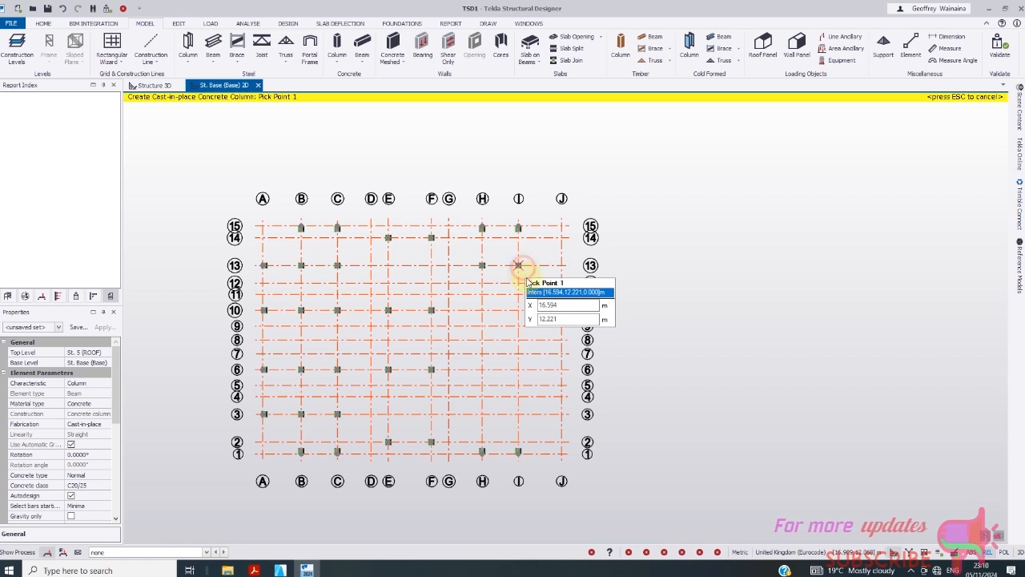
pyautogui.click(561, 266)
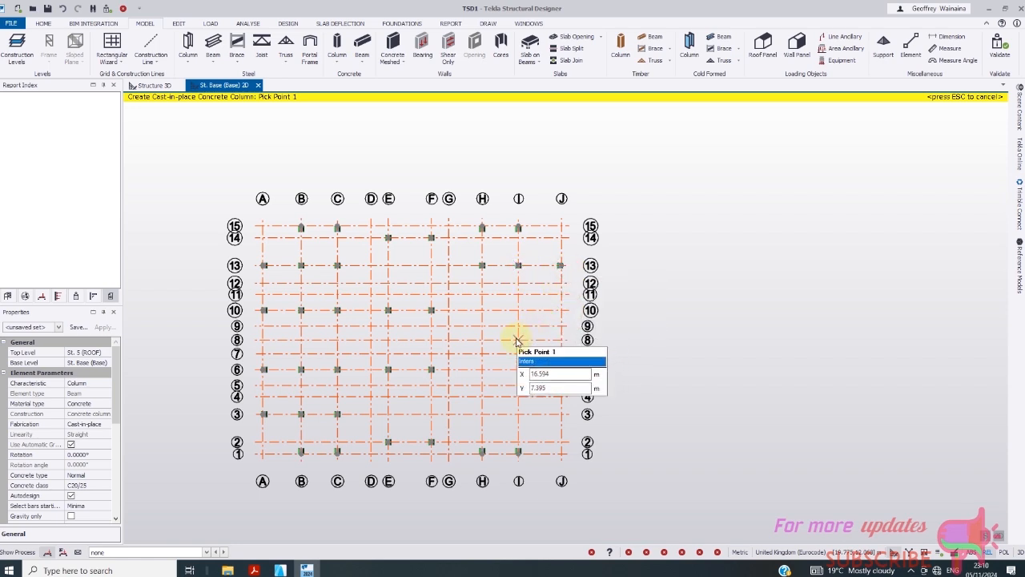
pyautogui.click(484, 310)
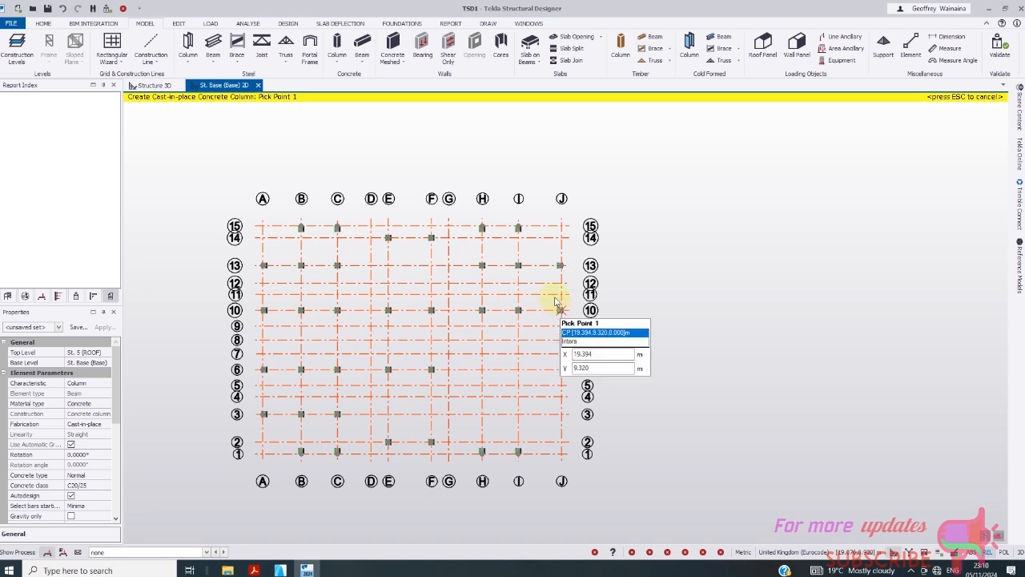
pyautogui.scroll(-1, 553, 301)
pyautogui.scroll(1, 532, 376)
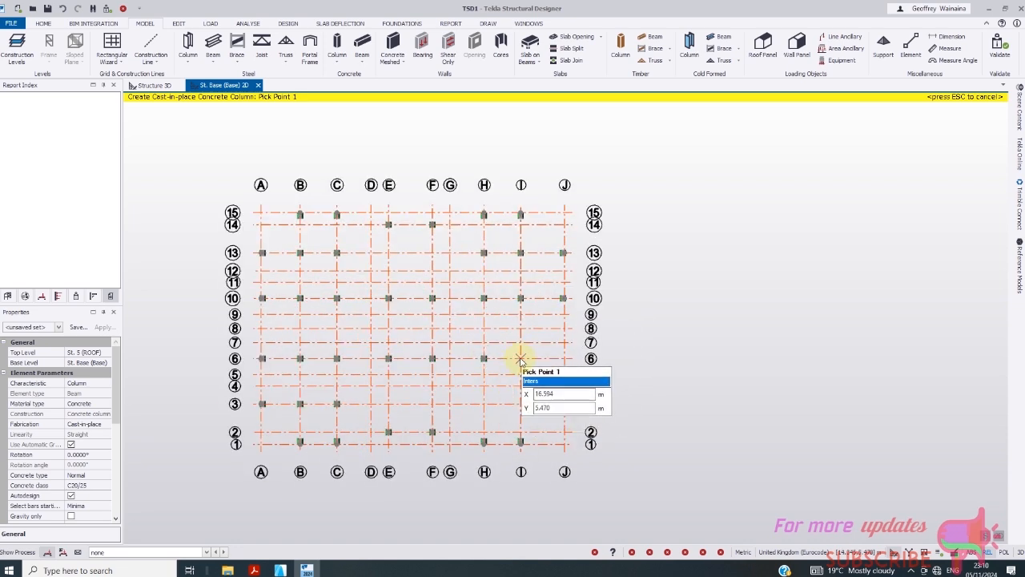
pyautogui.click(520, 358)
pyautogui.click(561, 359)
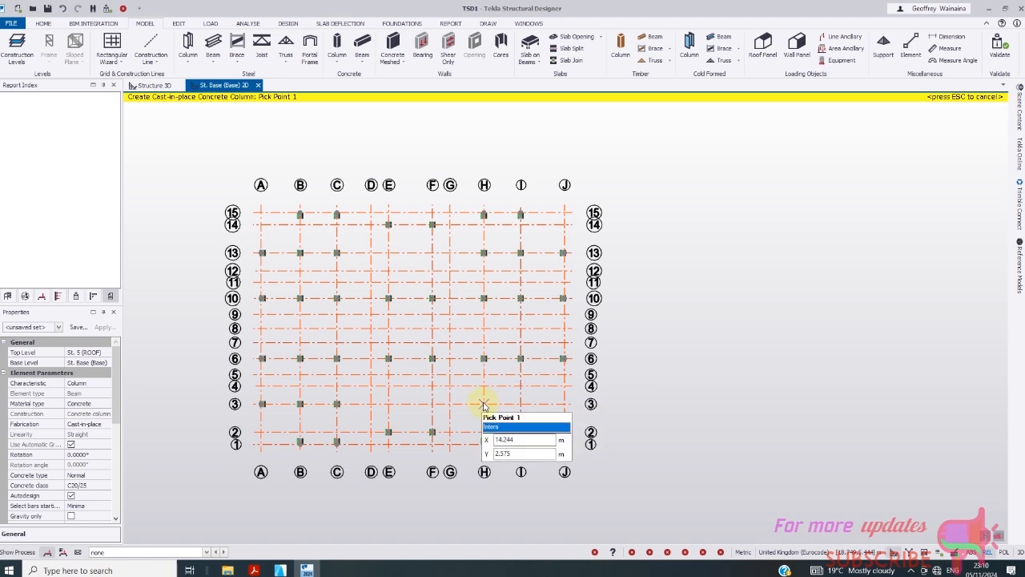
pyautogui.click(484, 403)
pyautogui.click(520, 403)
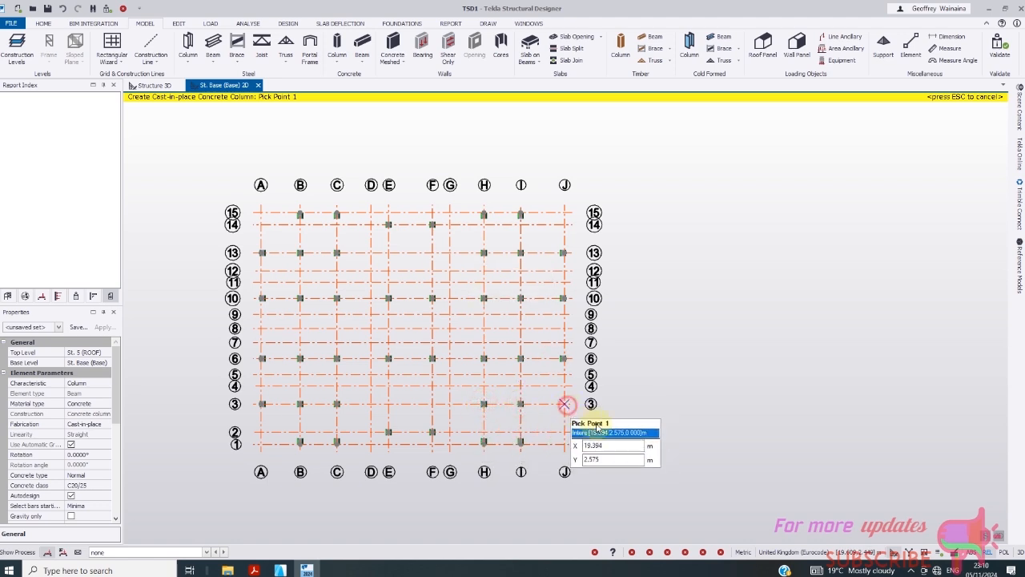
pyautogui.click(564, 403)
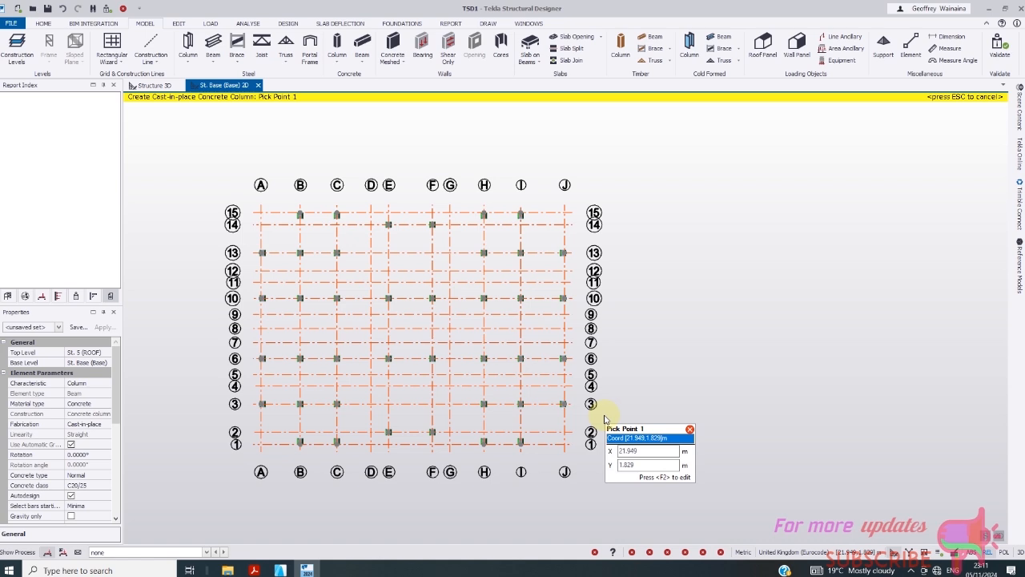
pyautogui.scroll(-1, 497, 339)
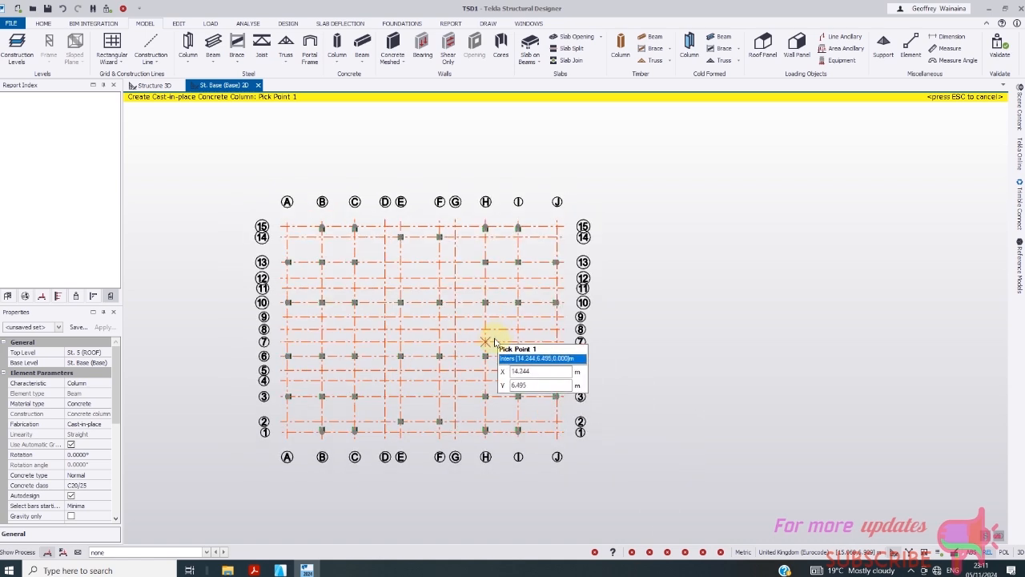
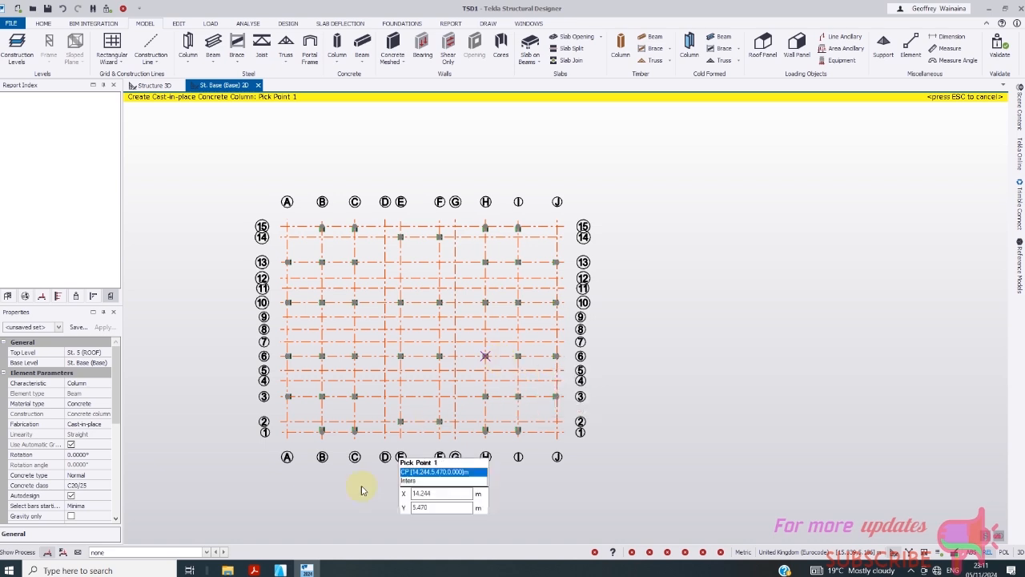
# - Scroll the Properties panel down and open the column Section dropdown
pyautogui.moveTo(117, 414); pyautogui.dragTo(113, 460)
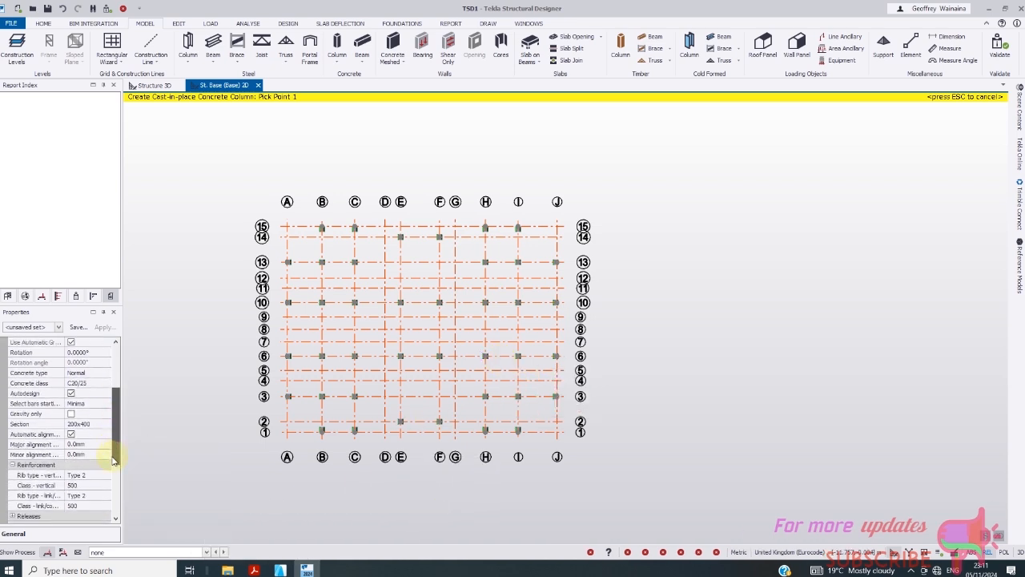
pyautogui.click(101, 424)
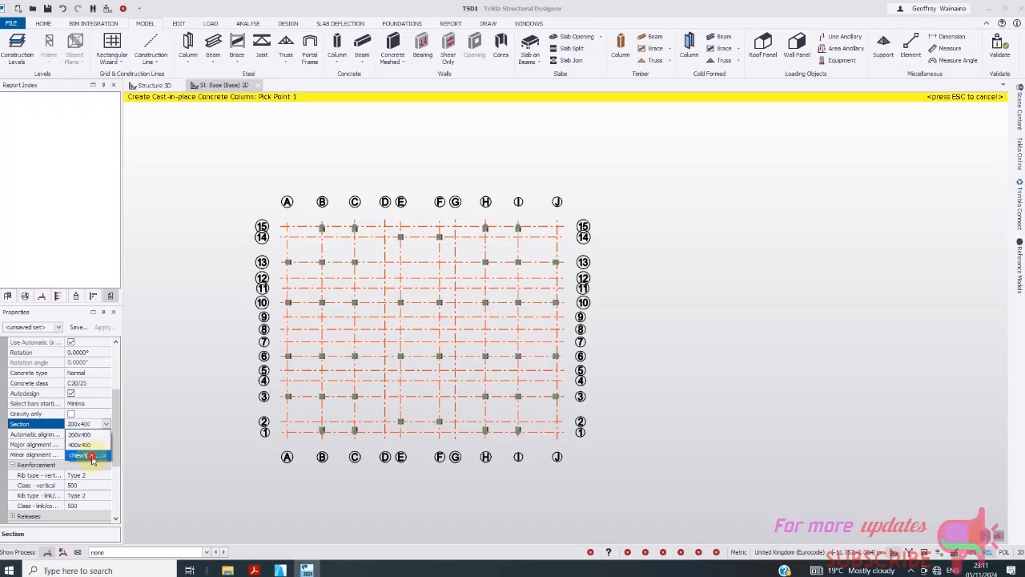
# - Create a new concrete column section with Breadth 400 and Depth 200
pyautogui.click(88, 455)
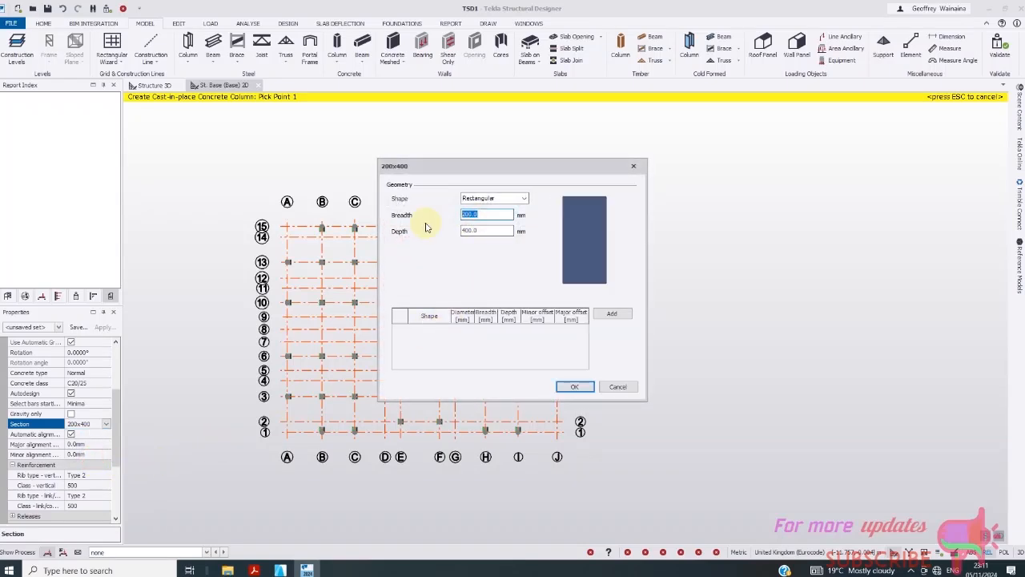
pyautogui.write('4')
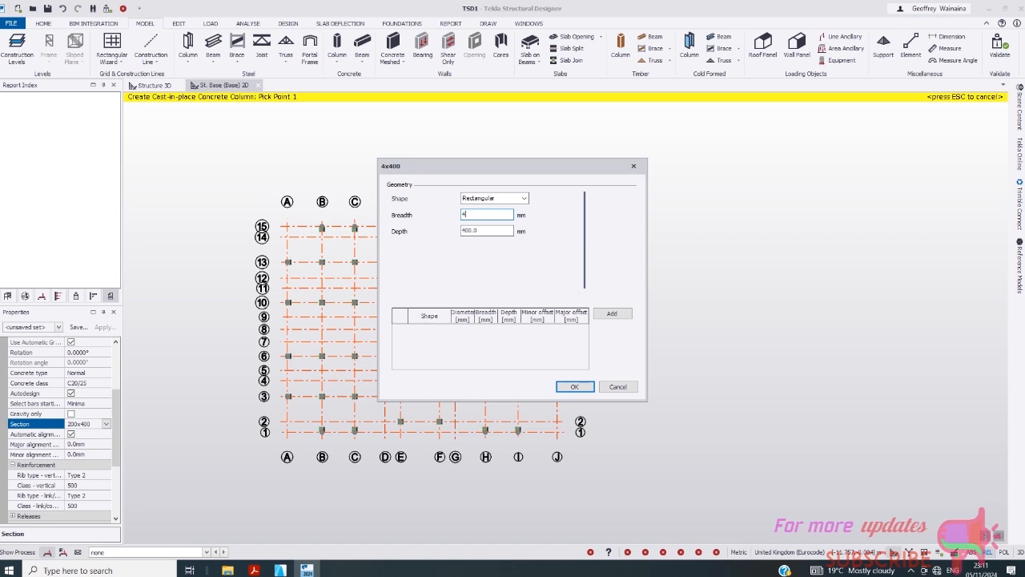
pyautogui.write('00')
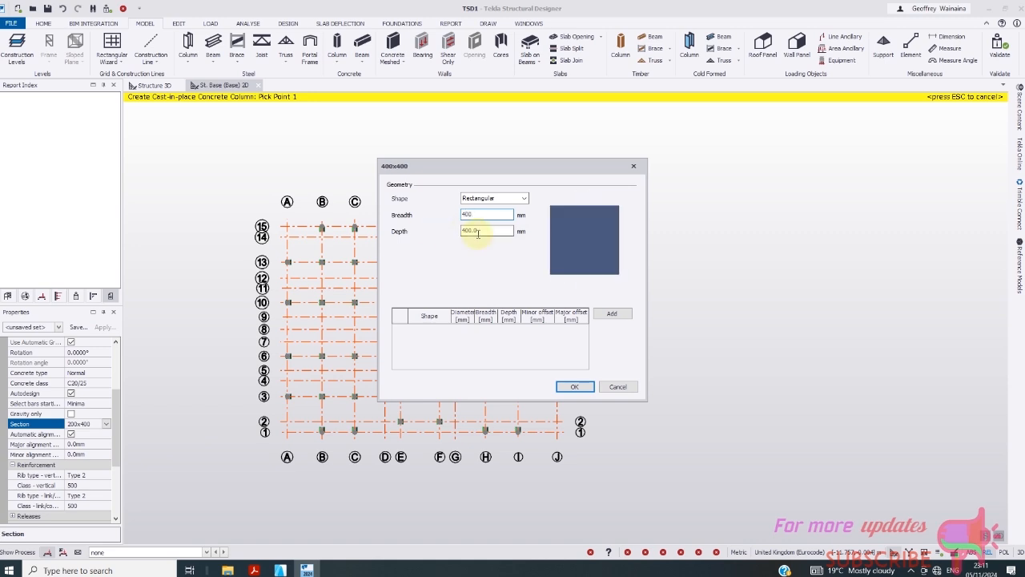
pyautogui.write('200')
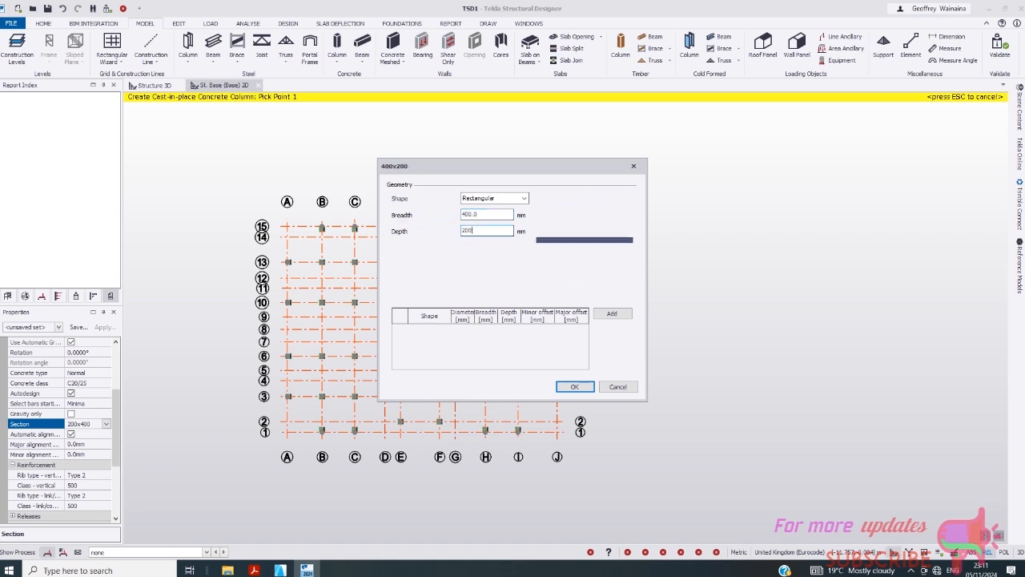
pyautogui.click(416, 226)
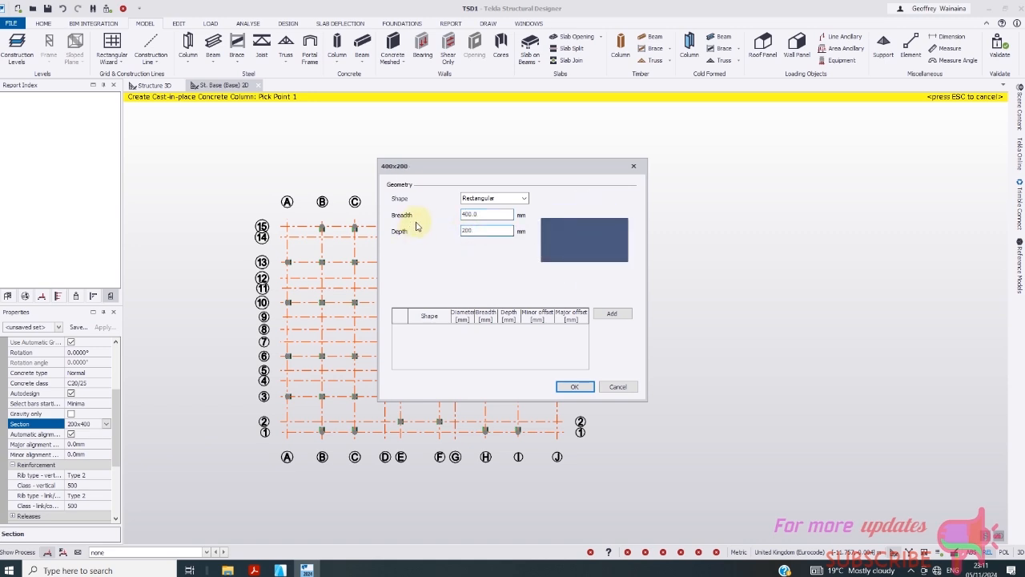
pyautogui.click(575, 387)
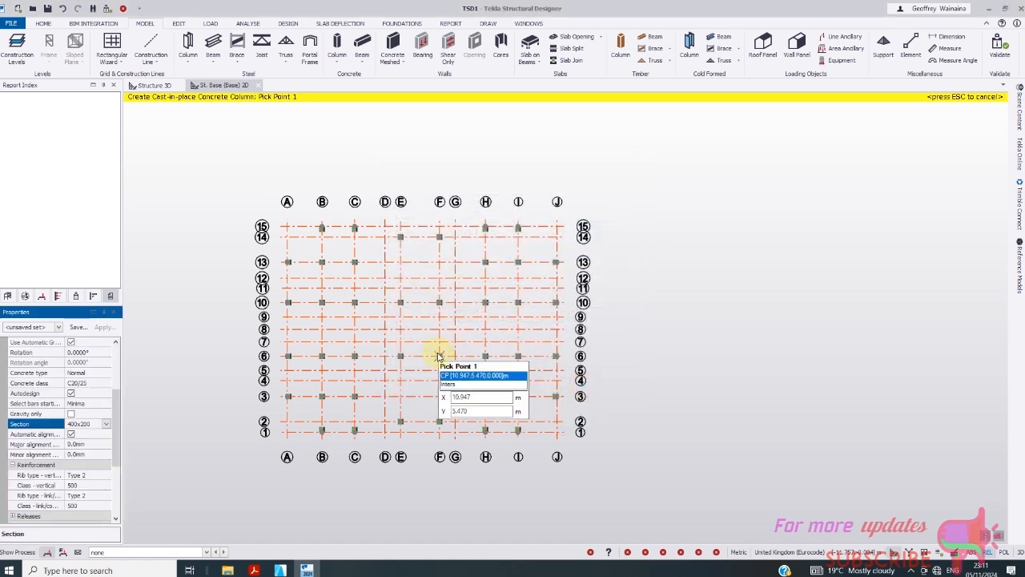
# - Place 400x200 columns at grid intersections D/9 and G/9
pyautogui.scroll(3, 388, 314)
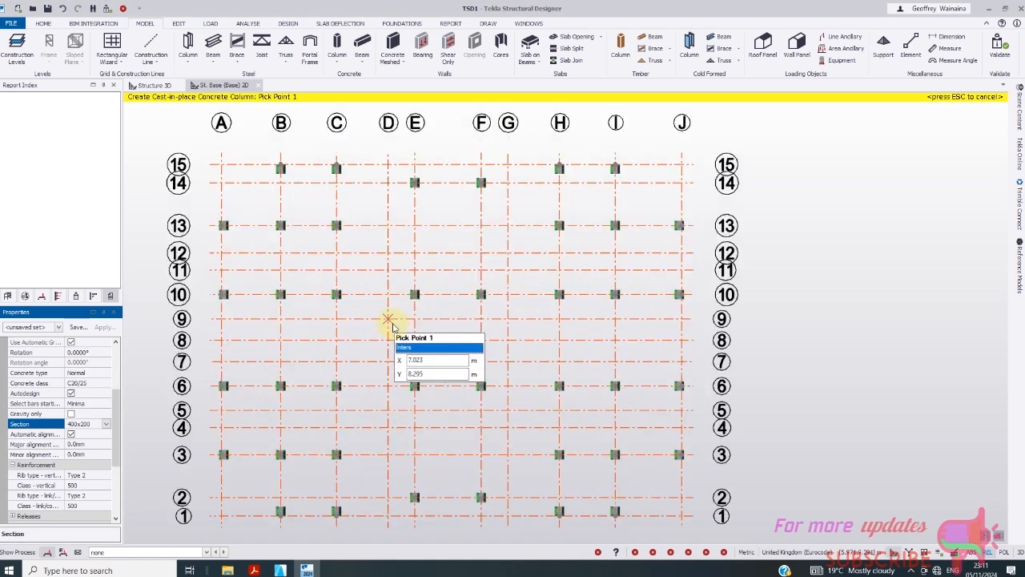
pyautogui.click(390, 321)
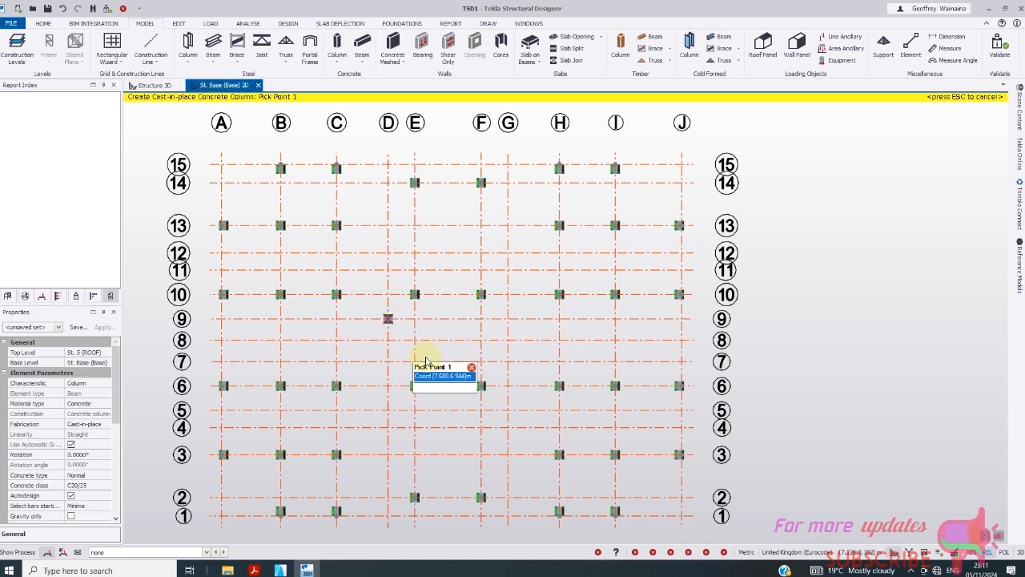
pyautogui.click(510, 321)
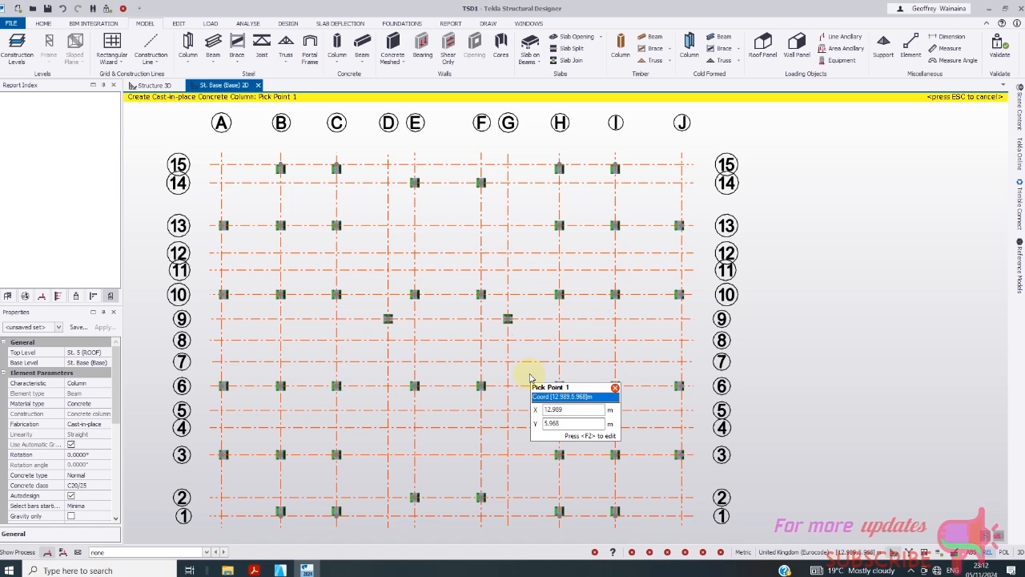
pyautogui.scroll(-3, 524, 337)
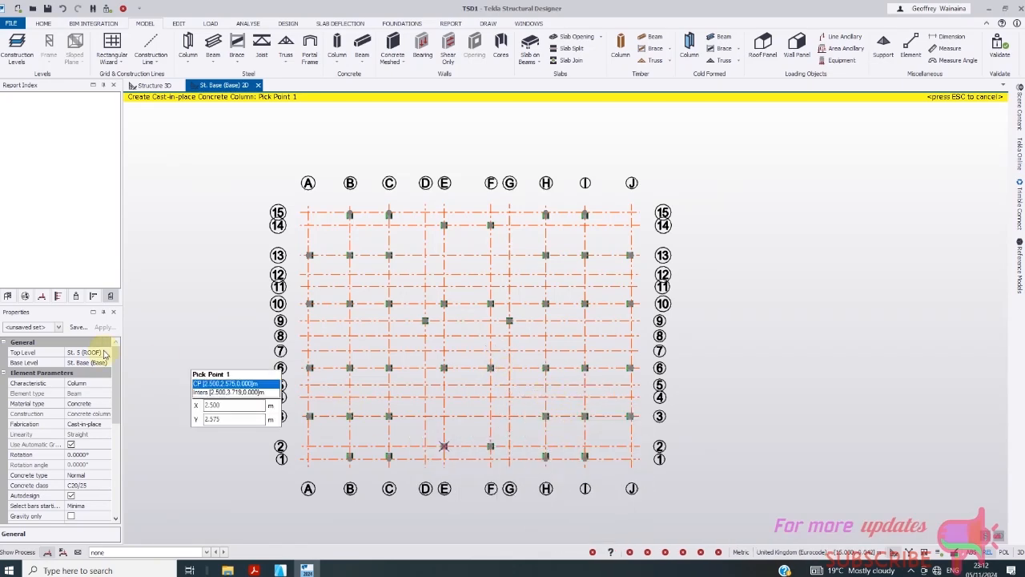
# - Open the St. 1 (1F) level plan from the Structure tree's Levels list
pyautogui.click(7, 296)
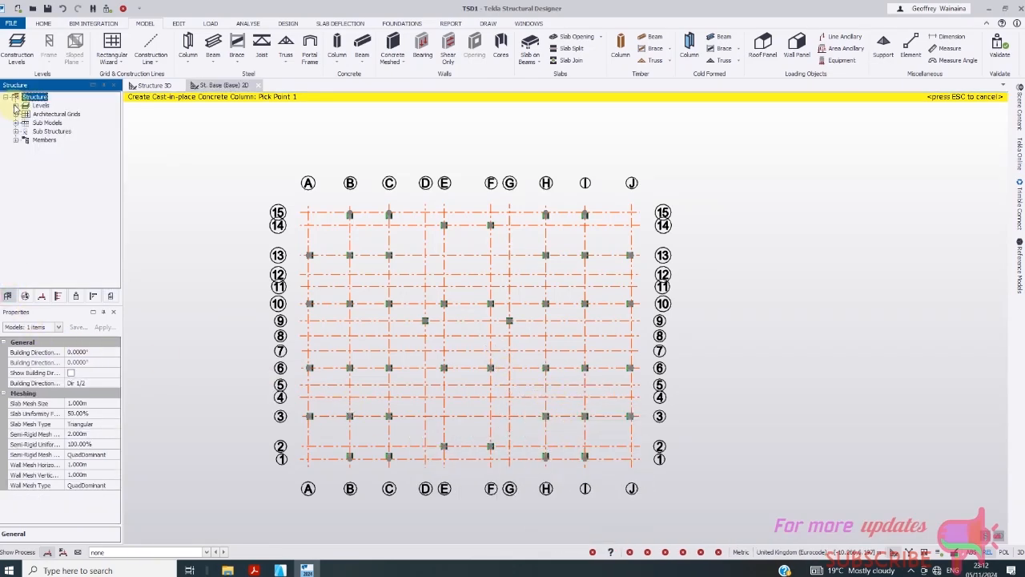
pyautogui.click(15, 106)
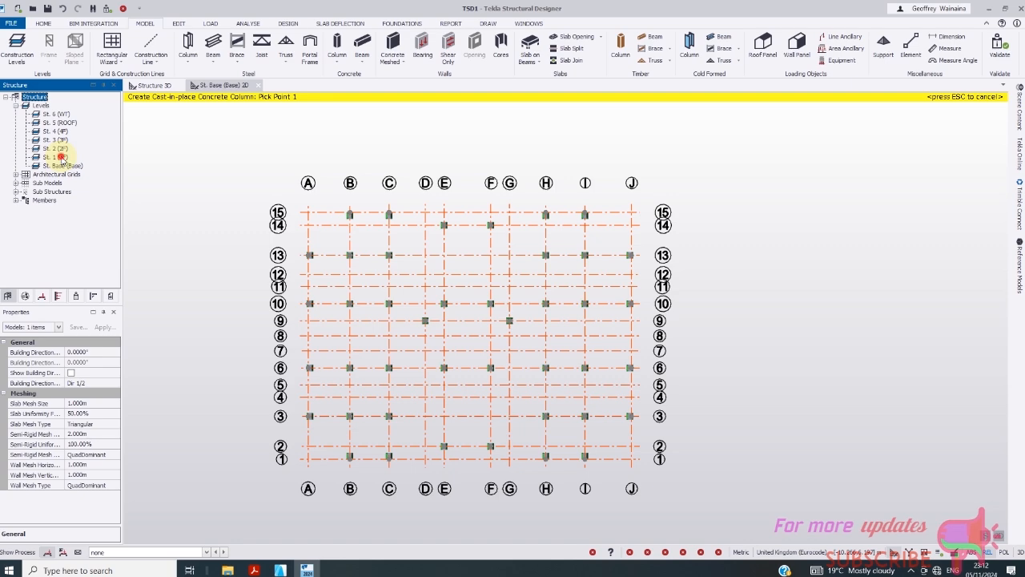
pyautogui.click(61, 158)
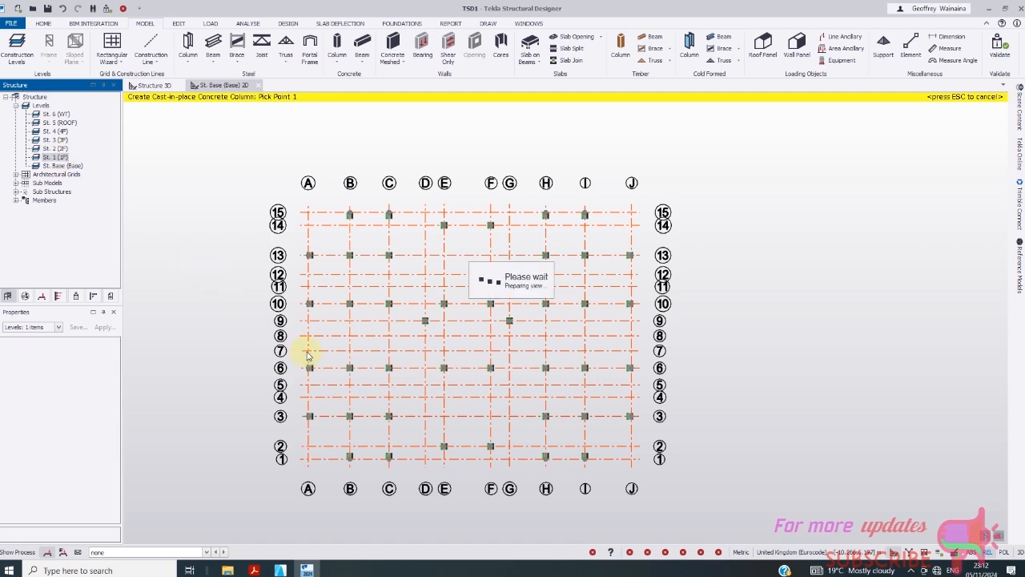
# - Start the cast-in-place concrete Beam command on the 1F plan
pyautogui.scroll(3, 681, 296)
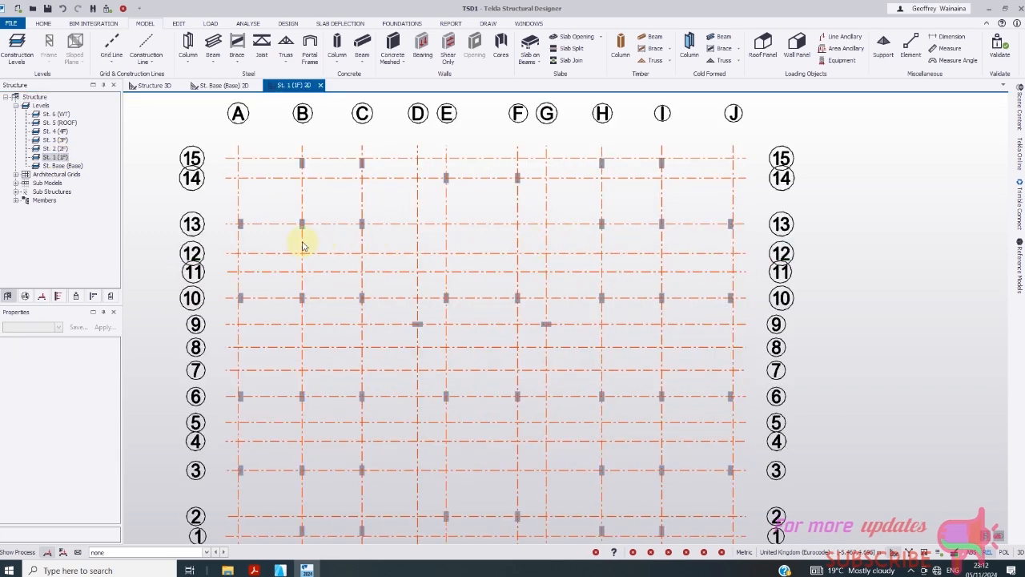
pyautogui.scroll(-3, 360, 272)
pyautogui.moveTo(382, 335)
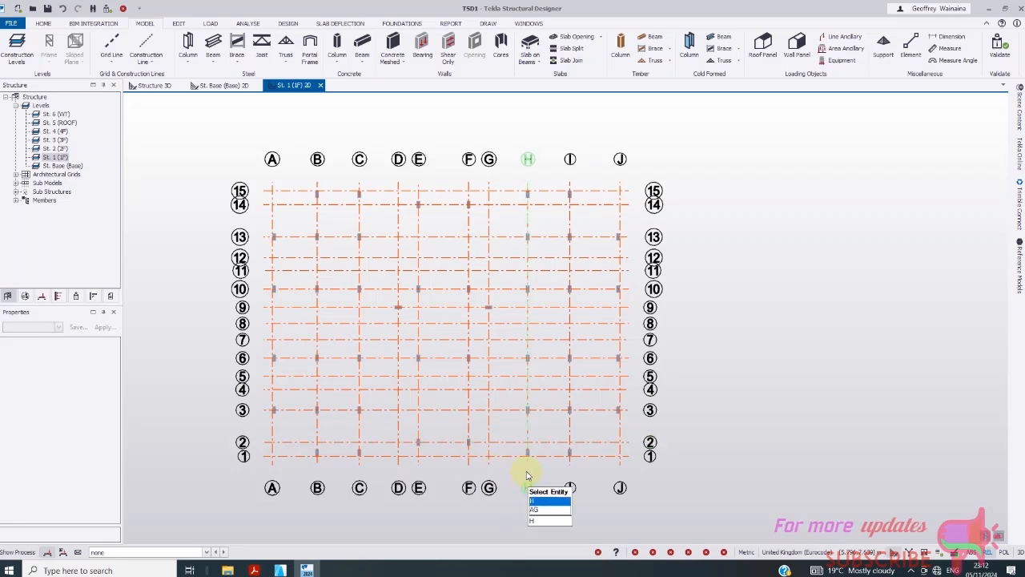
pyautogui.scroll(1, 529, 473)
pyautogui.scroll(-2, 419, 387)
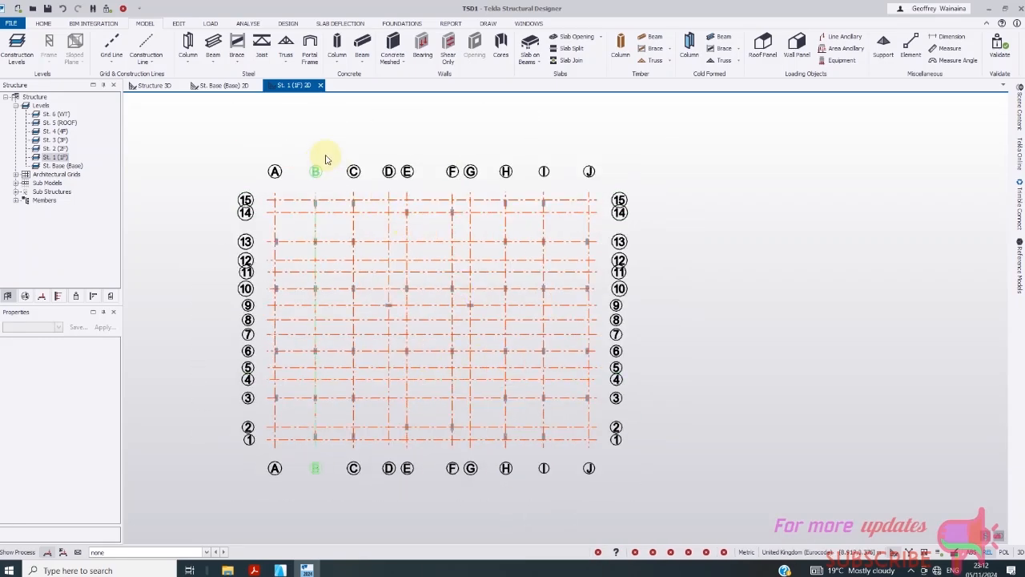
pyautogui.click(370, 56)
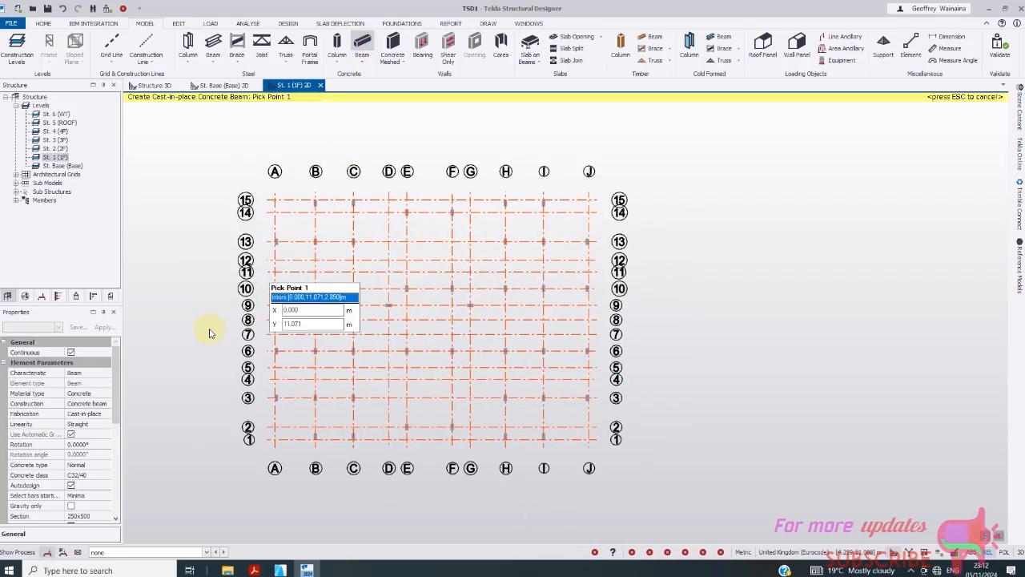
# - Set the beam concrete class to C25/30
pyautogui.scroll(-2, 116, 425)
pyautogui.click(106, 437)
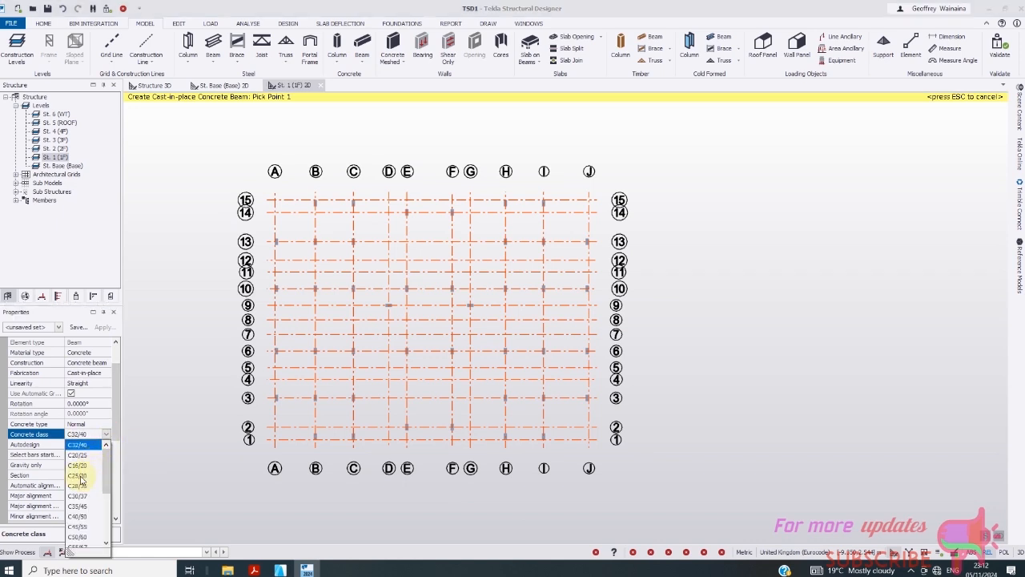
pyautogui.click(78, 477)
pyautogui.click(106, 436)
pyautogui.click(106, 436)
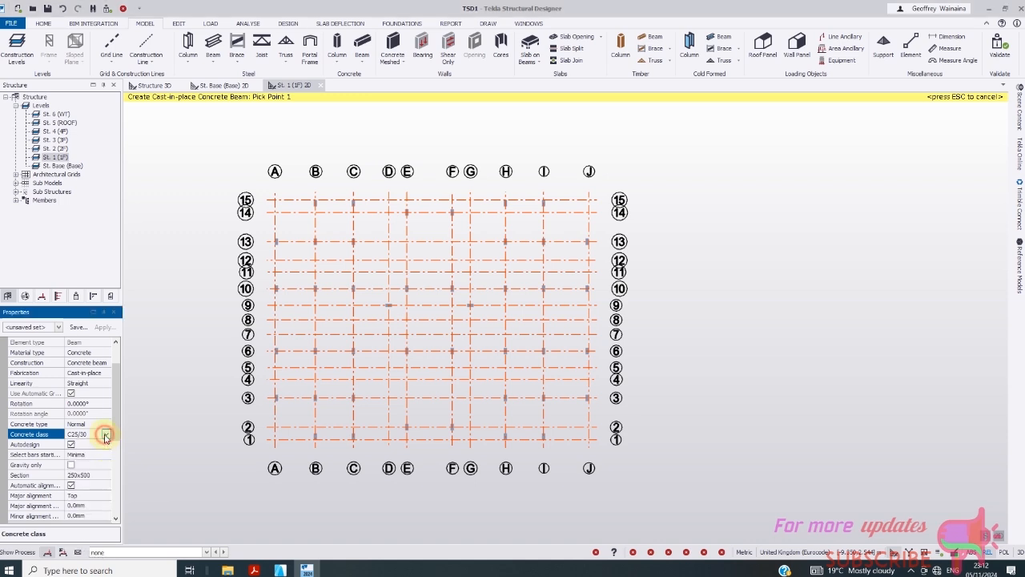
# - Create a new 200x450 beam section (Breadth 200, Depth 450) and apply it
pyautogui.click(95, 476)
pyautogui.click(106, 476)
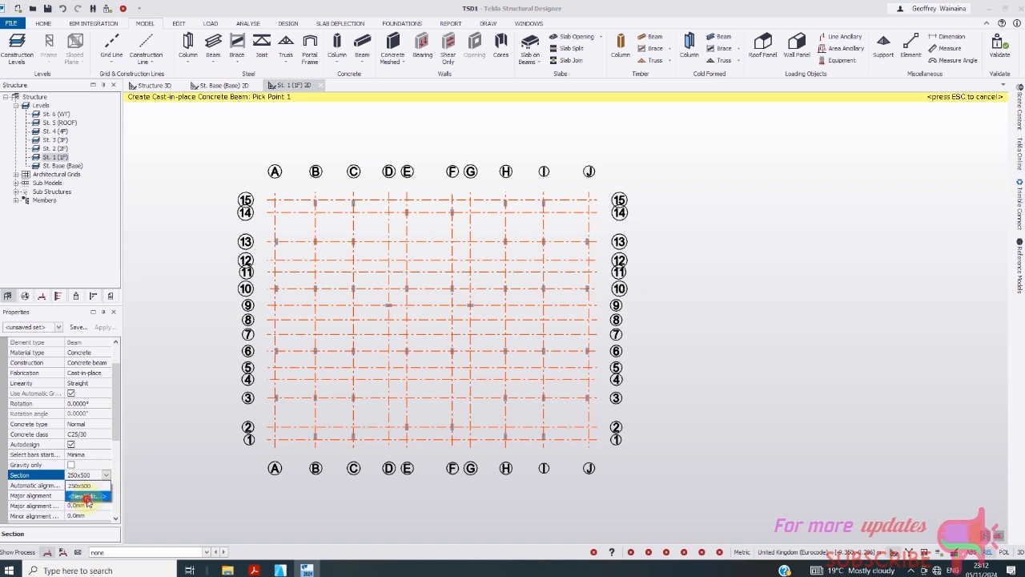
pyautogui.click(88, 497)
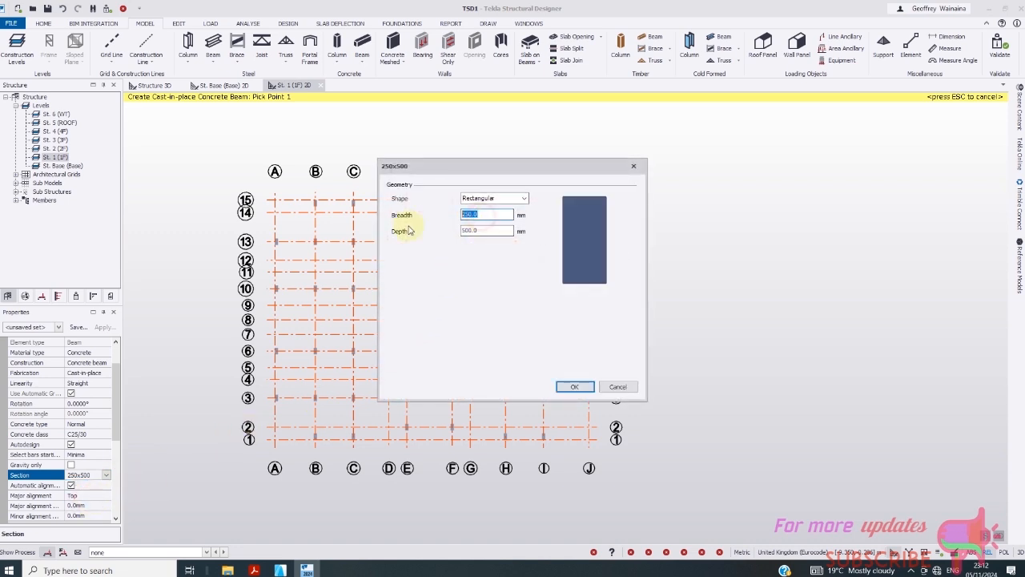
pyautogui.write('200')
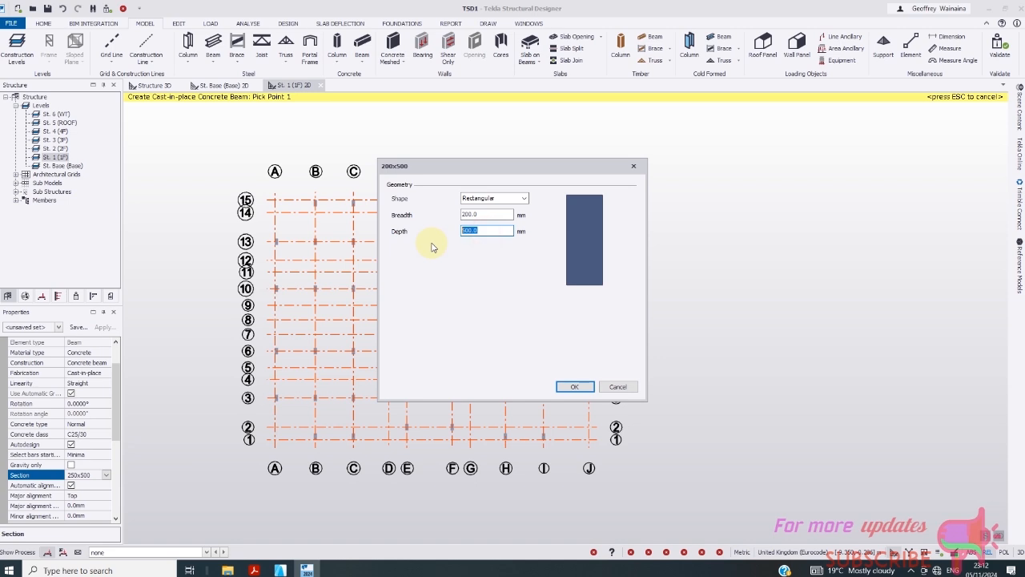
pyautogui.write('450')
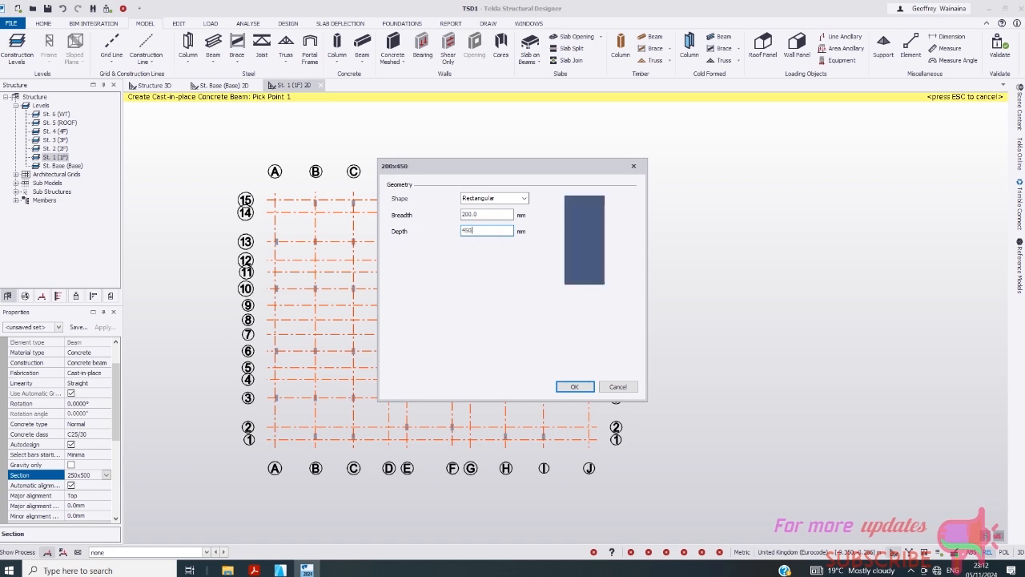
pyautogui.click(573, 383)
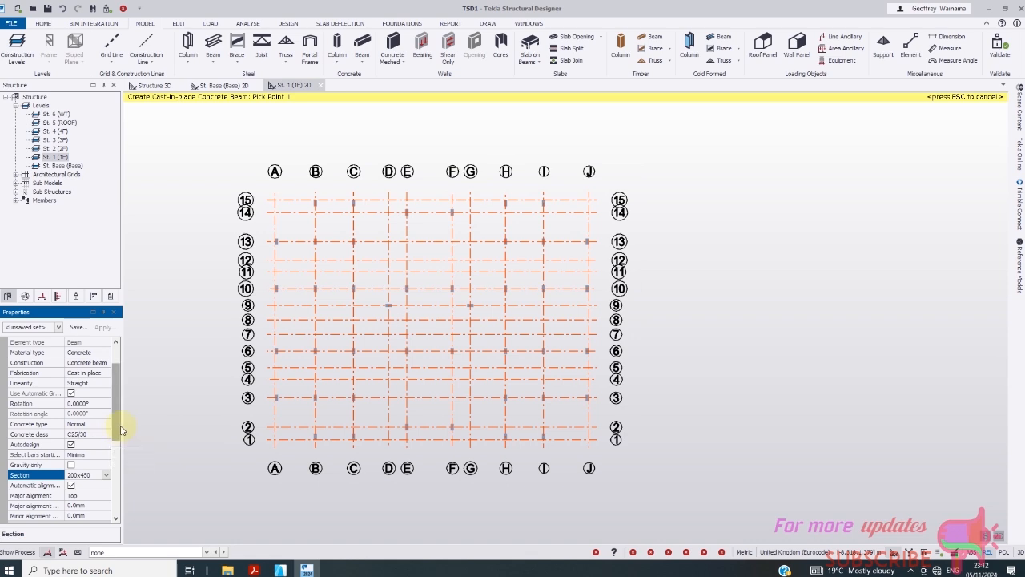
pyautogui.moveTo(121, 430); pyautogui.dragTo(116, 488)
# - Set top, bottom, side and beam-end nominal covers to 25 mm
pyautogui.click(87, 467)
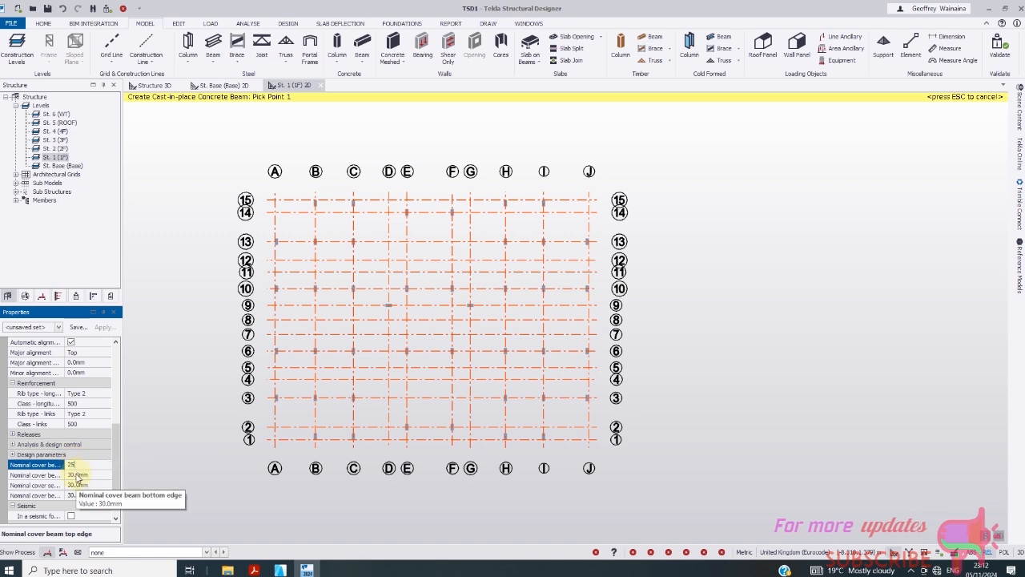
pyautogui.click(88, 477)
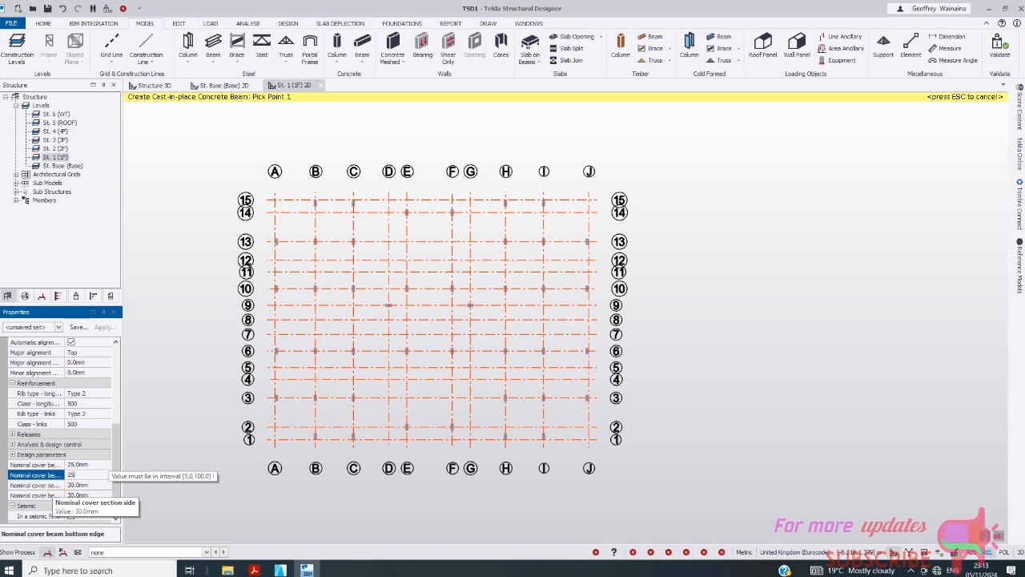
pyautogui.click(78, 486)
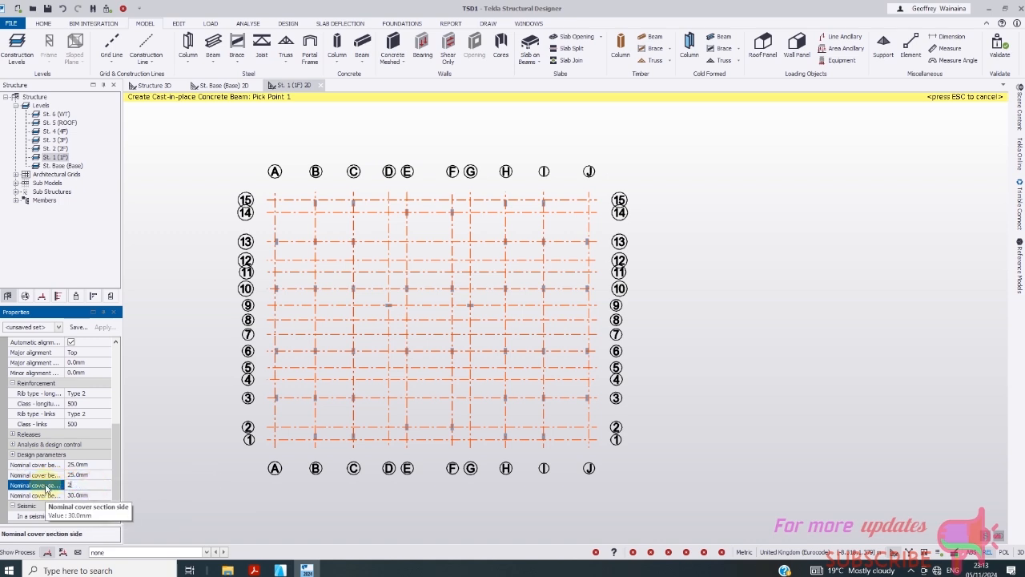
pyautogui.click(100, 493)
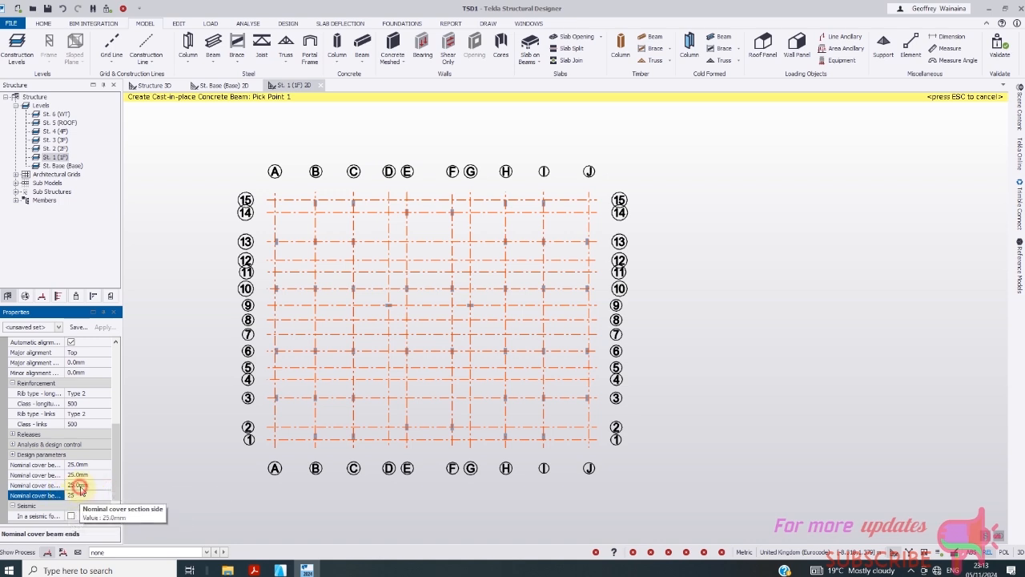
pyautogui.click(80, 487)
# - Check the Structure 3D view, then return to the St. 1 (1F) plan
pyautogui.click(164, 86)
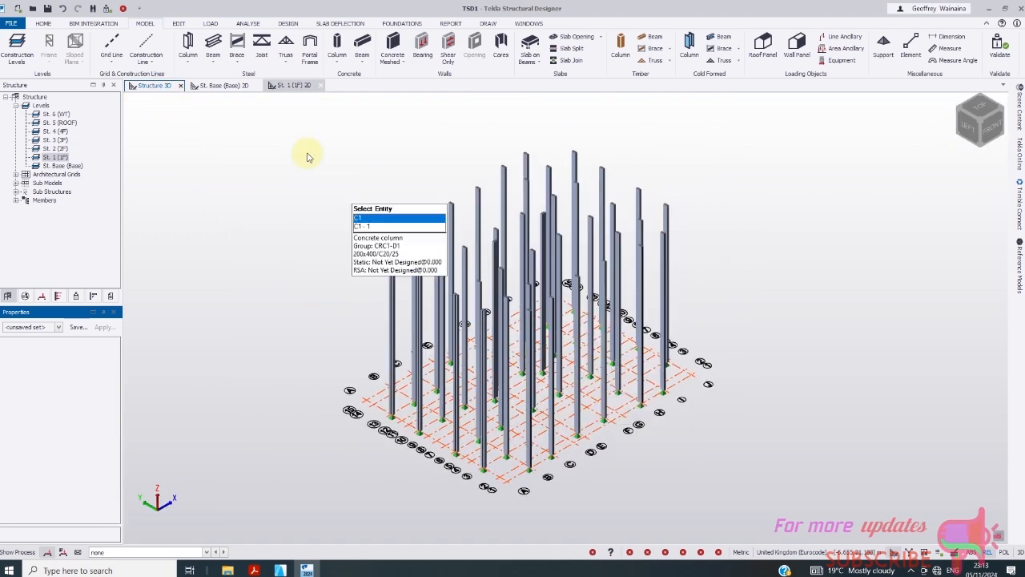
pyautogui.click(293, 85)
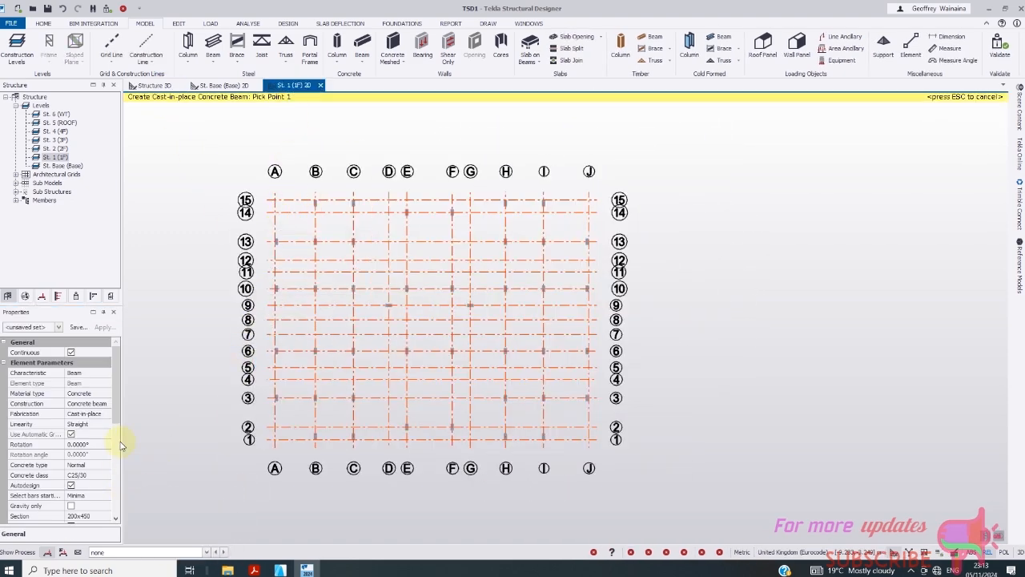
pyautogui.moveTo(117, 419); pyautogui.dragTo(122, 515)
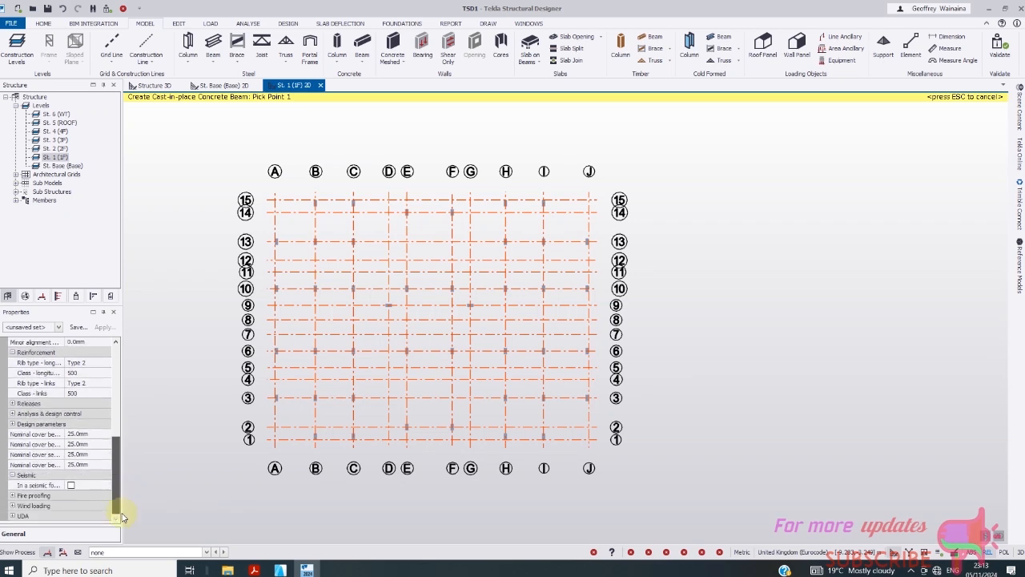
pyautogui.moveTo(124, 512); pyautogui.dragTo(135, 415)
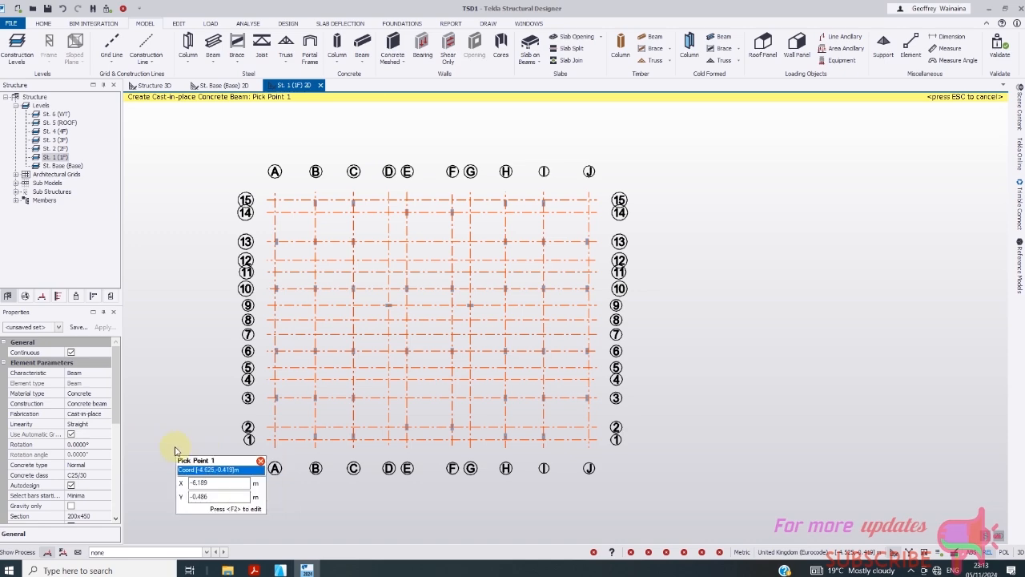
# - Place beams along gridlines B and C from grid 15 through 13 to 10
pyautogui.scroll(2, 316, 183)
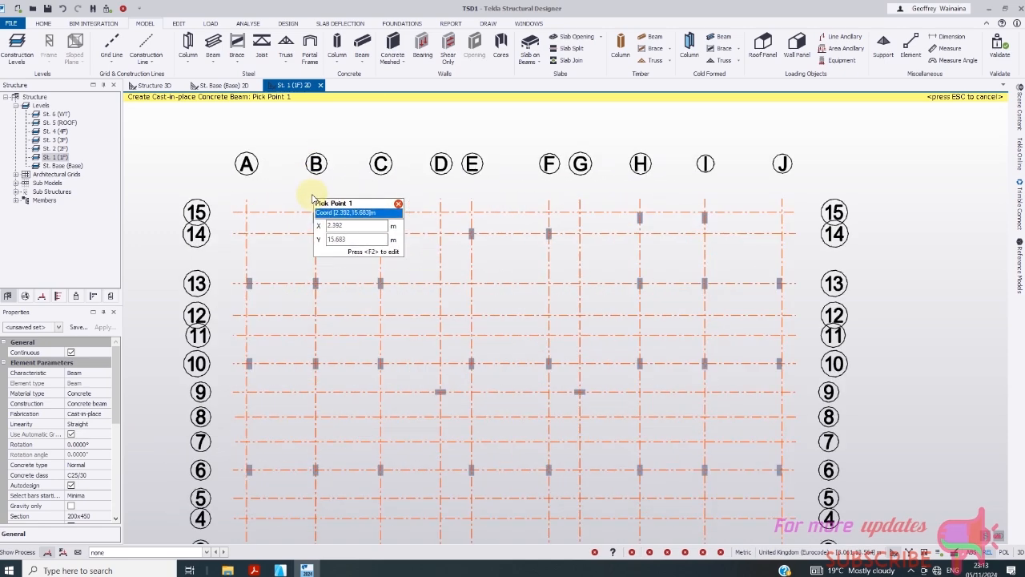
pyautogui.click(317, 214)
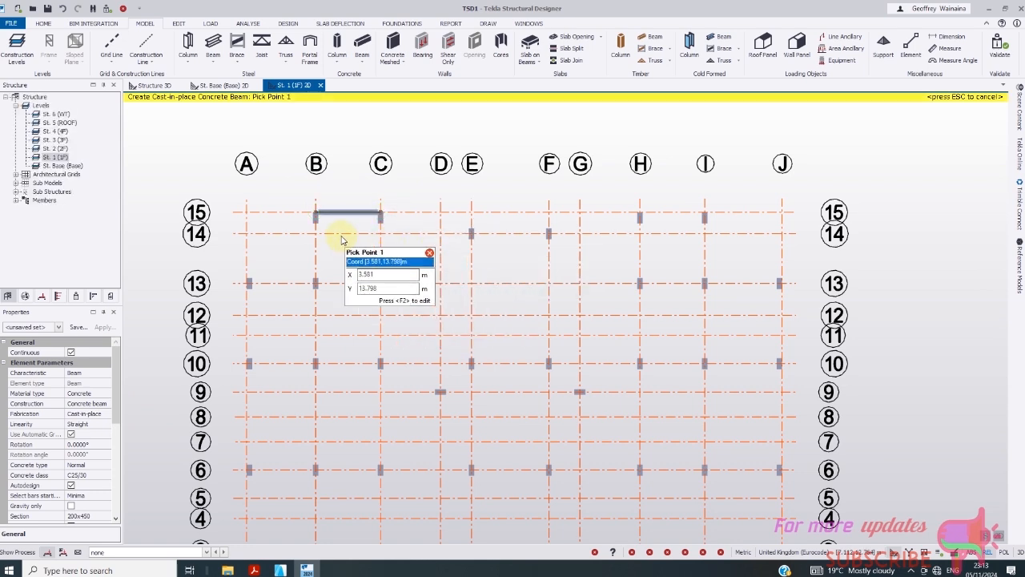
pyautogui.click(316, 213)
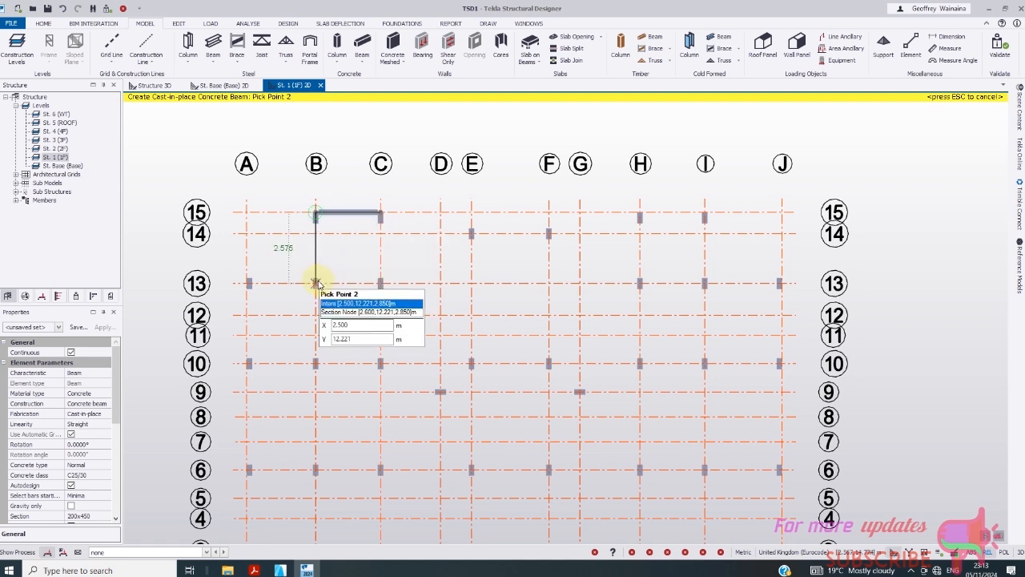
pyautogui.click(316, 283)
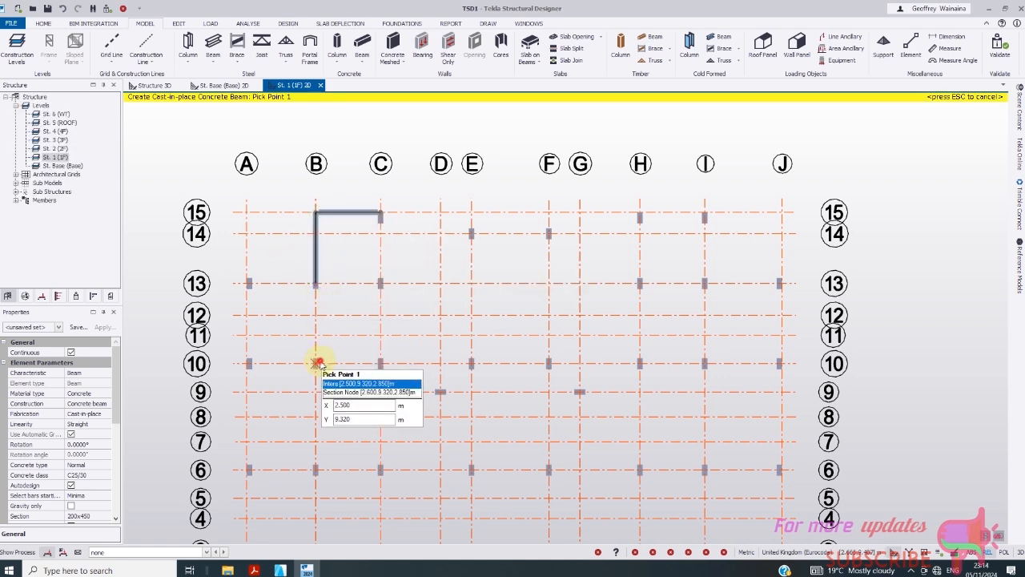
pyautogui.click(316, 283)
pyautogui.click(316, 363)
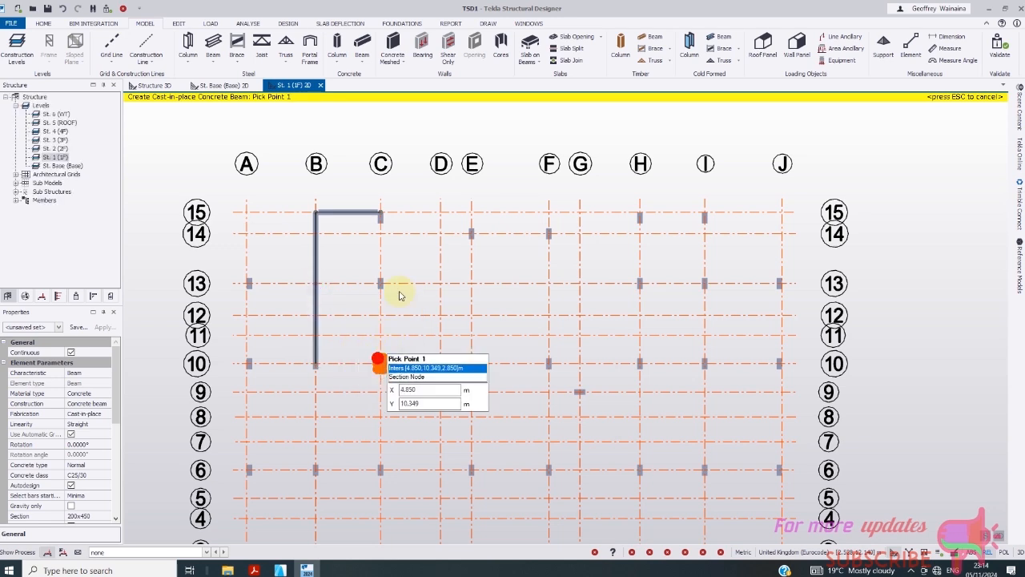
pyautogui.click(380, 213)
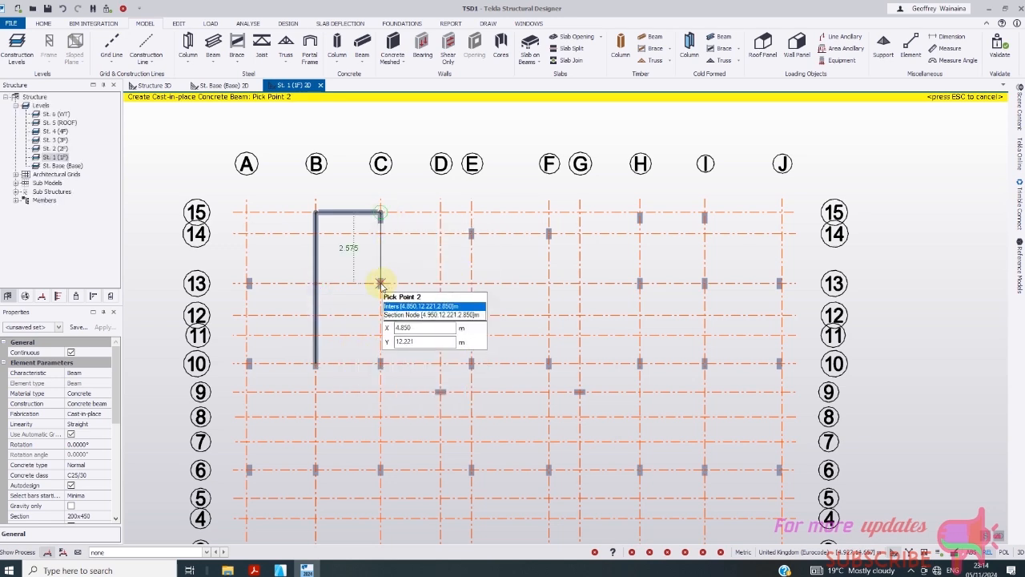
pyautogui.click(381, 283)
pyautogui.click(381, 363)
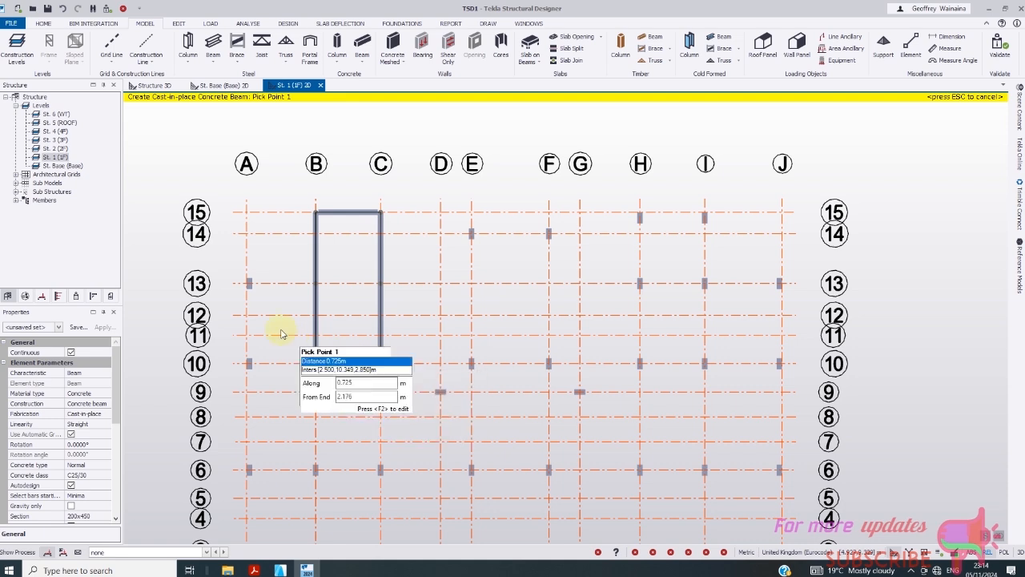
# - Add beams A/13–A/10, plus along lines 13 and 10 from A through B to C
pyautogui.click(247, 284)
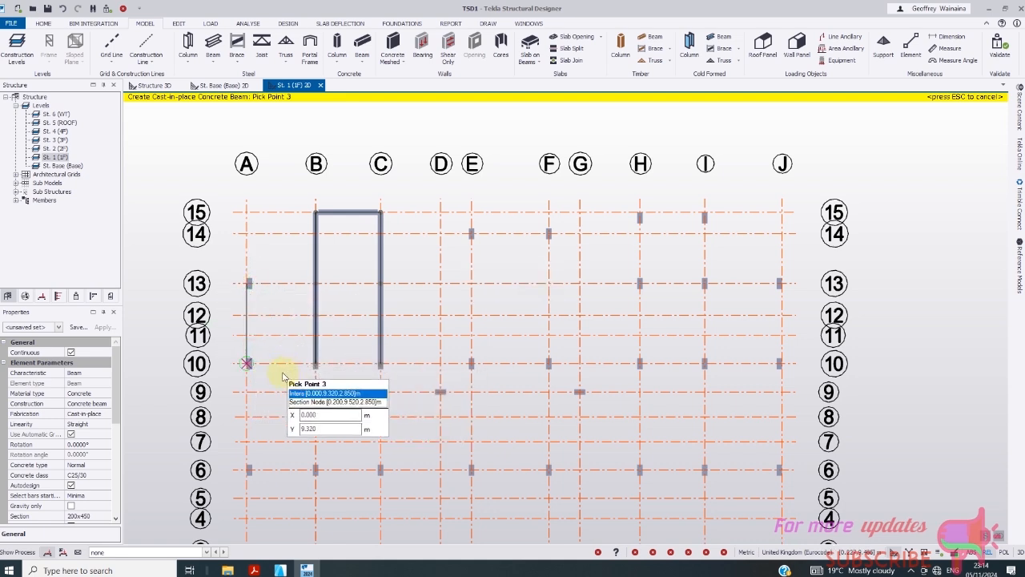
pyautogui.click(249, 364)
pyautogui.click(246, 283)
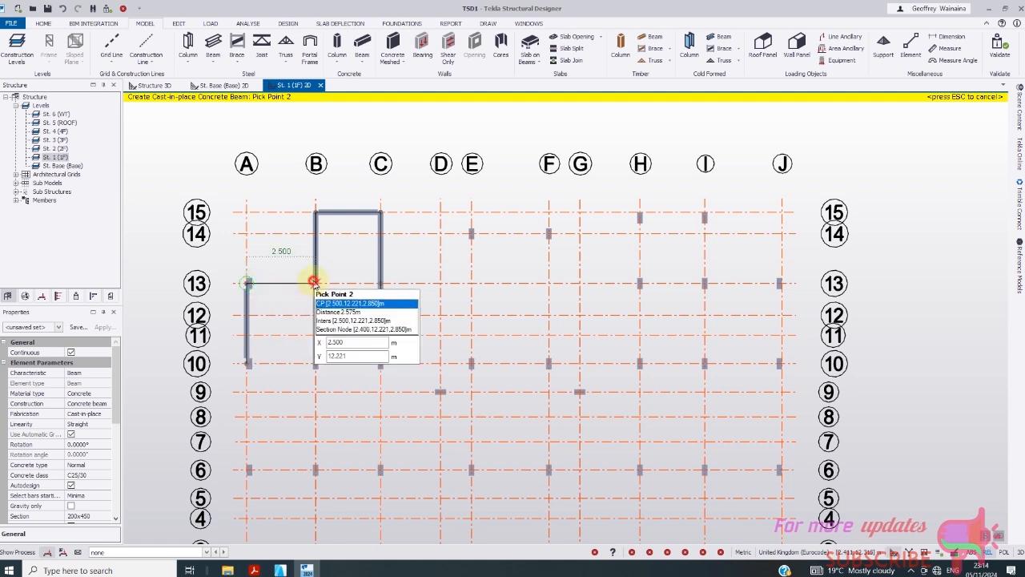
pyautogui.click(313, 283)
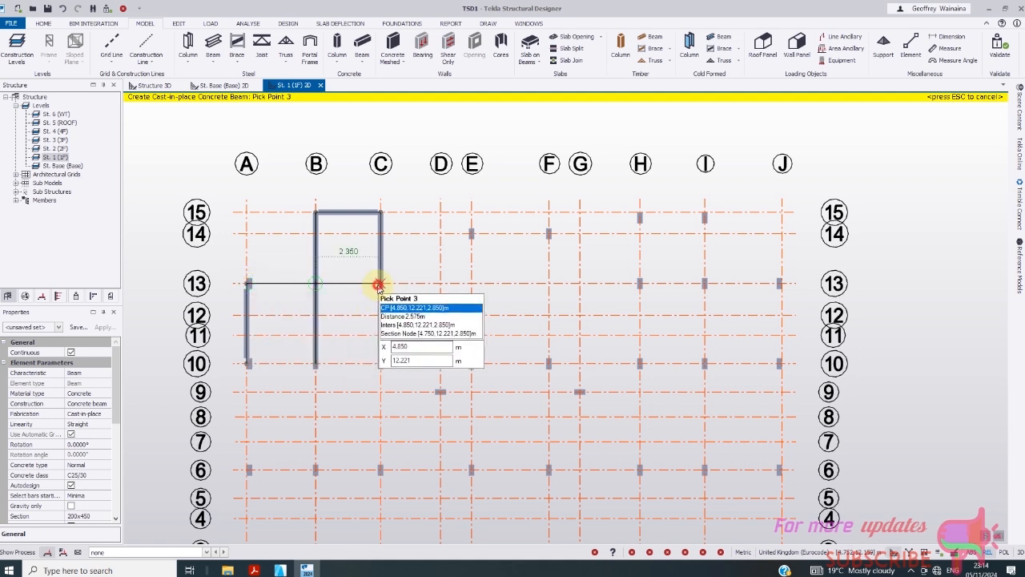
pyautogui.click(378, 284)
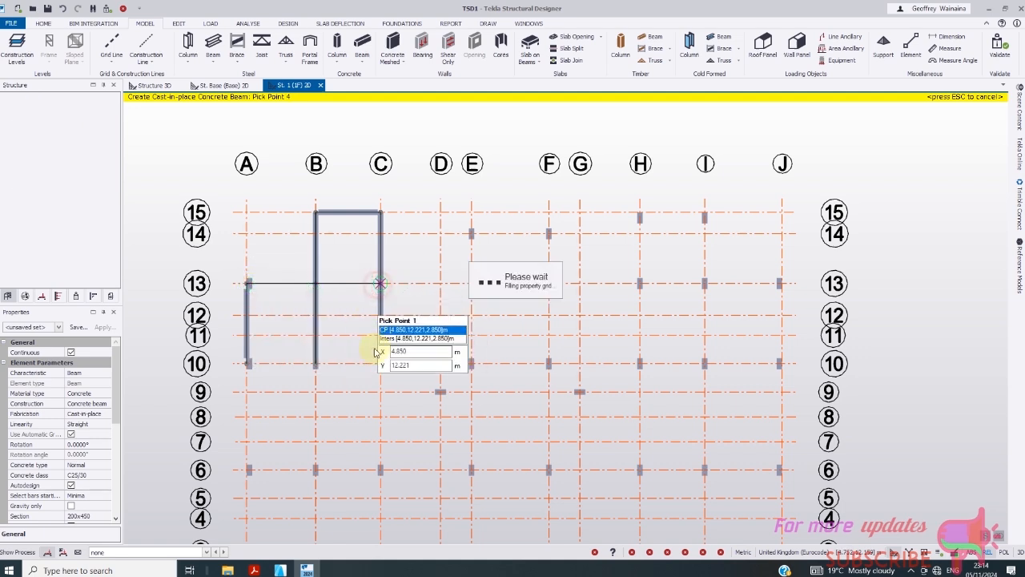
pyautogui.click(247, 364)
pyautogui.click(315, 364)
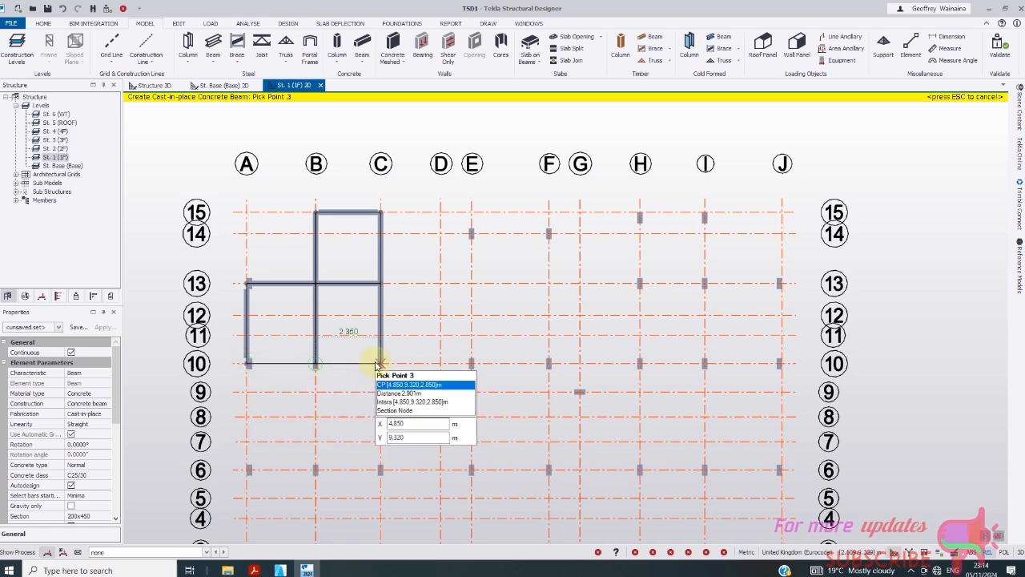
pyautogui.click(378, 363)
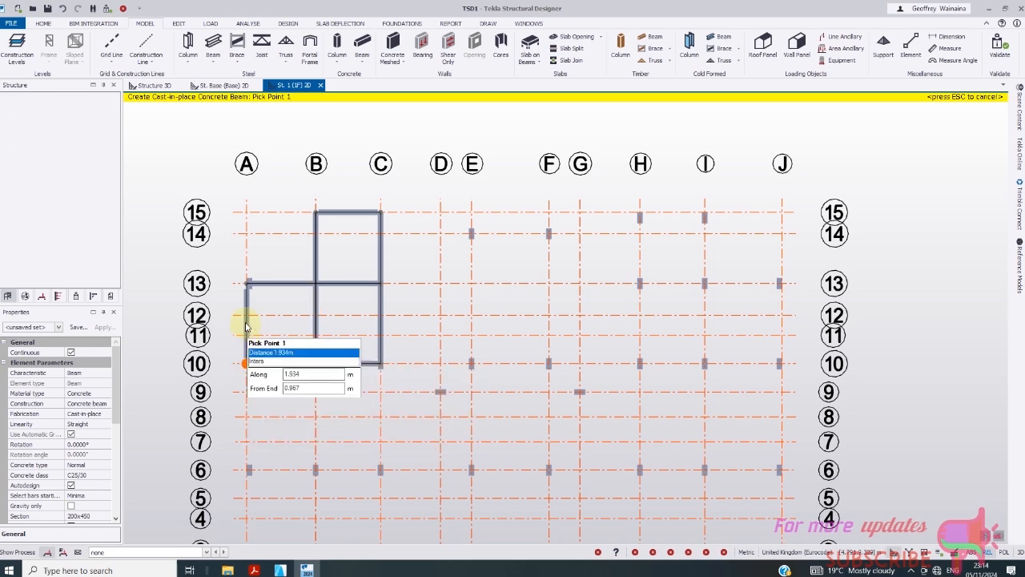
pyautogui.scroll(3, 246, 323)
pyautogui.scroll(-2, 248, 319)
pyautogui.scroll(2, 259, 322)
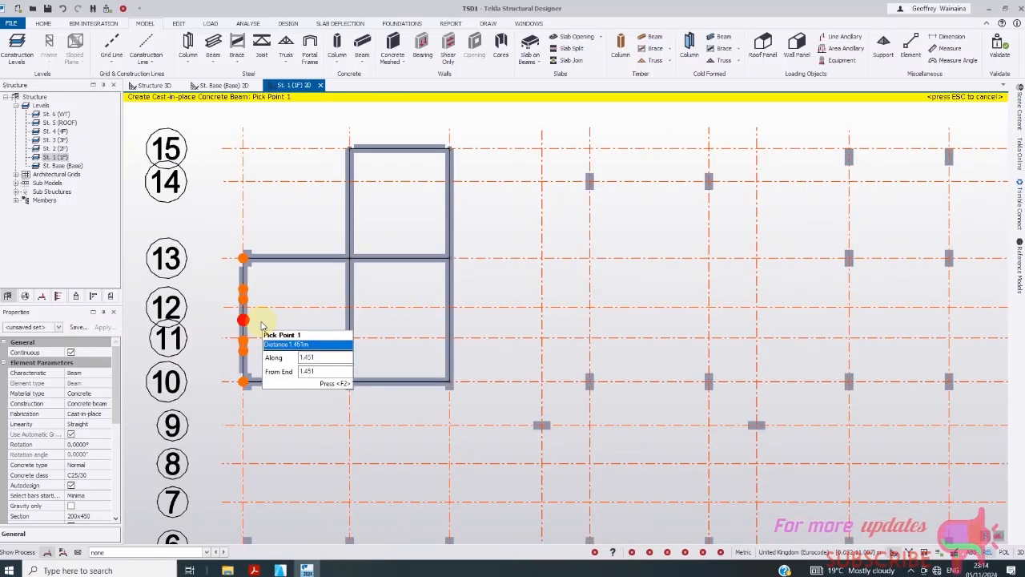
pyautogui.scroll(-2, 293, 320)
pyautogui.scroll(-1, 290, 322)
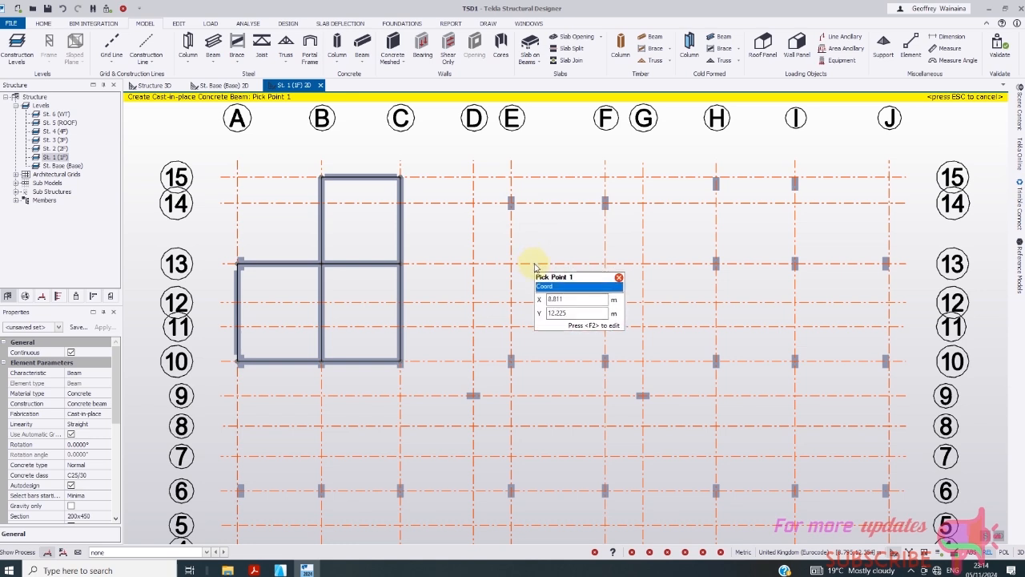
# - Place beams E/14–E/10, F/14–F/10 and along line 14 from E to C
pyautogui.click(513, 204)
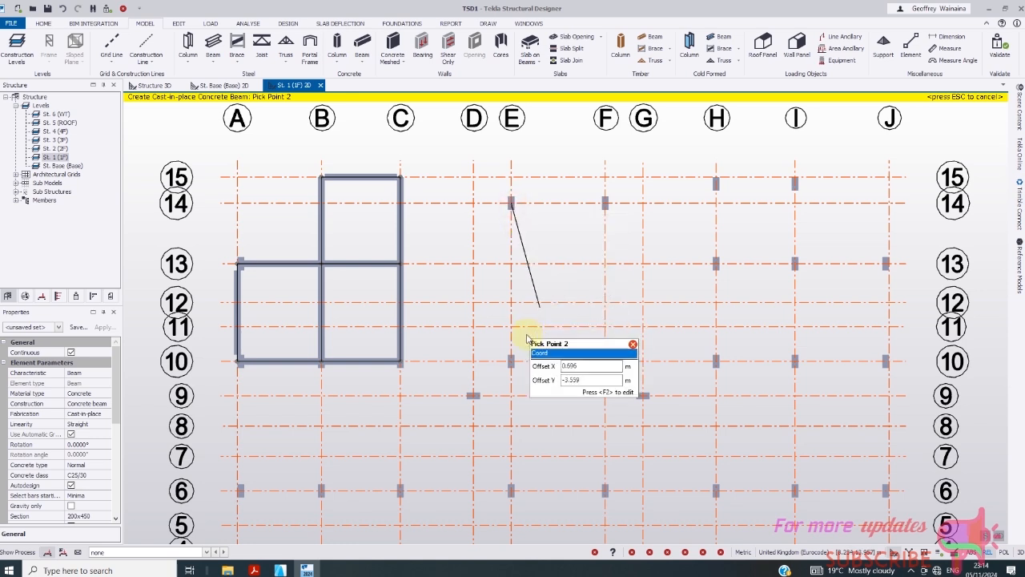
pyautogui.click(512, 362)
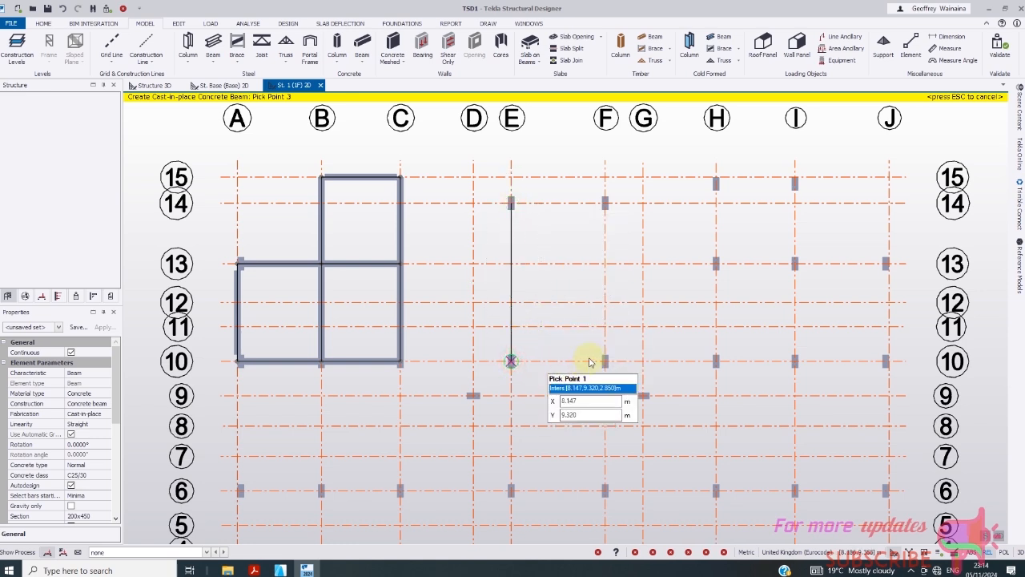
pyautogui.click(606, 204)
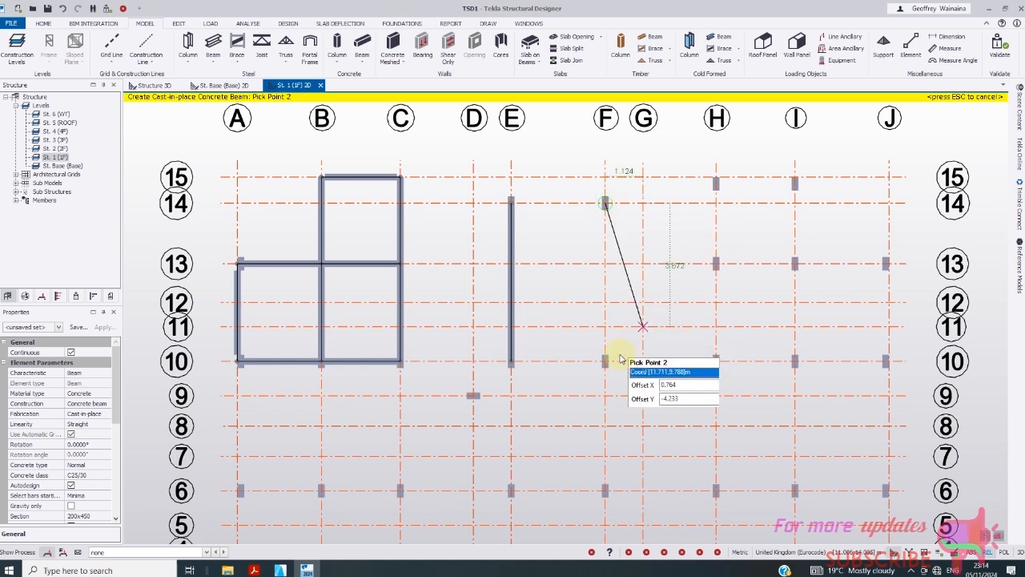
pyautogui.click(606, 362)
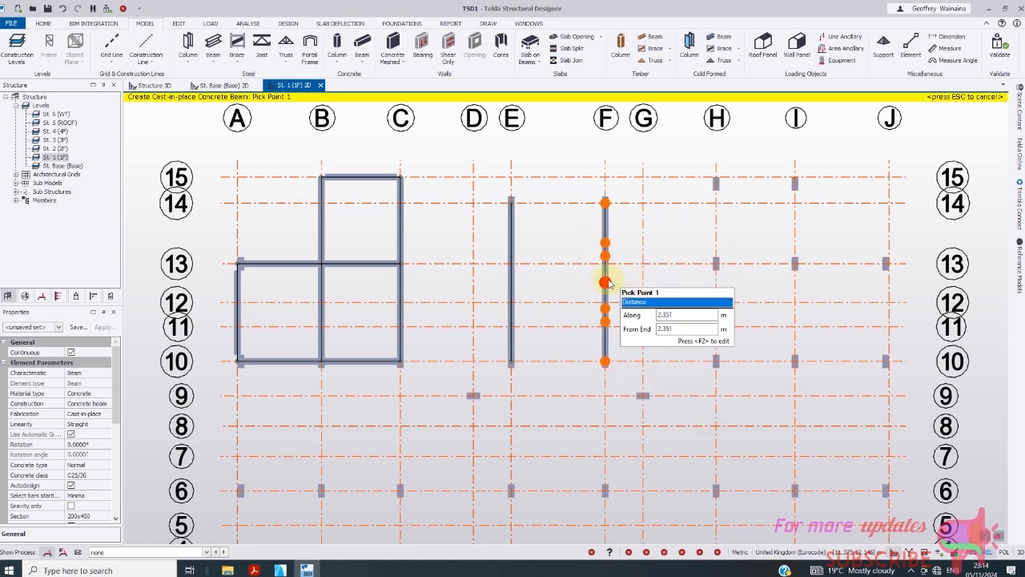
pyautogui.click(511, 203)
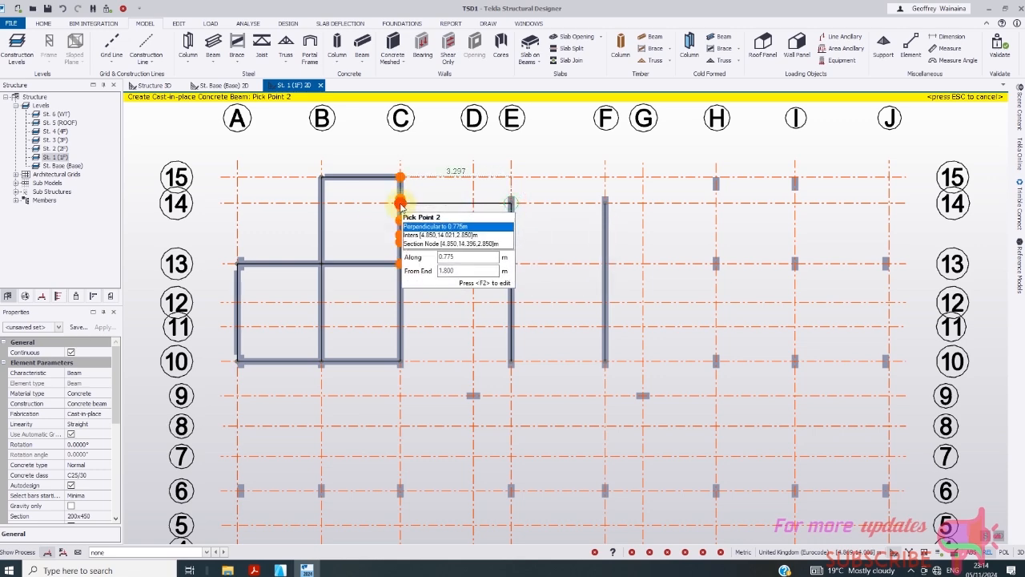
pyautogui.scroll(1, 401, 205)
pyautogui.click(401, 203)
pyautogui.scroll(-2, 305, 233)
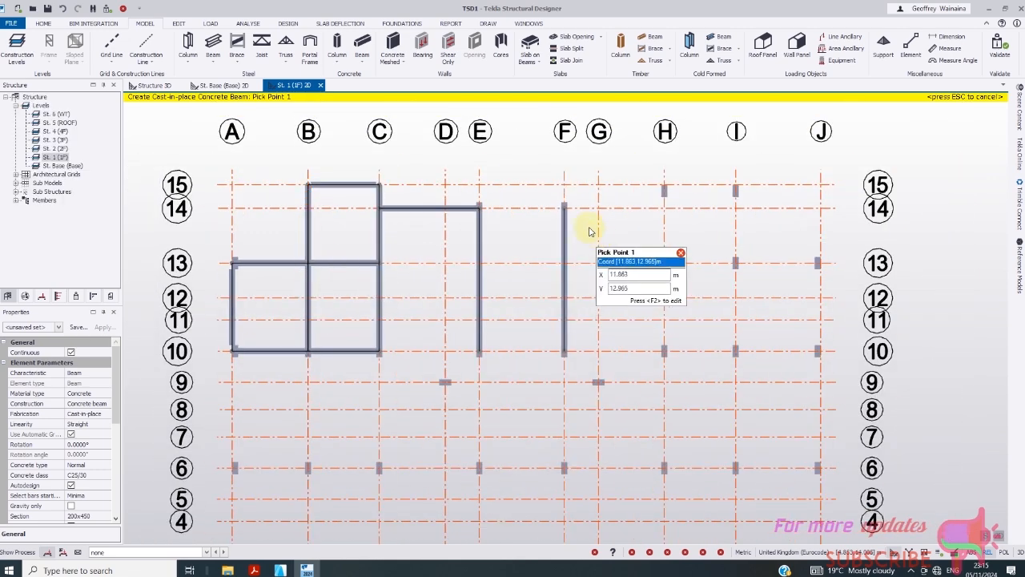
# - Add a line 14 beam from F to H and a gridline H beam from 14 to 10
pyautogui.click(565, 208)
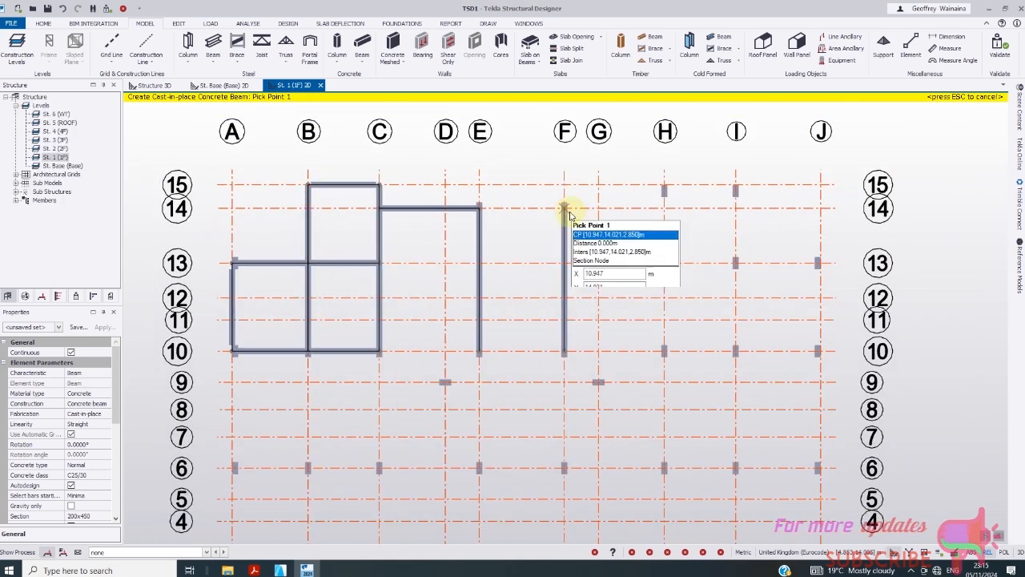
pyautogui.click(664, 209)
pyautogui.scroll(-1, 426, 268)
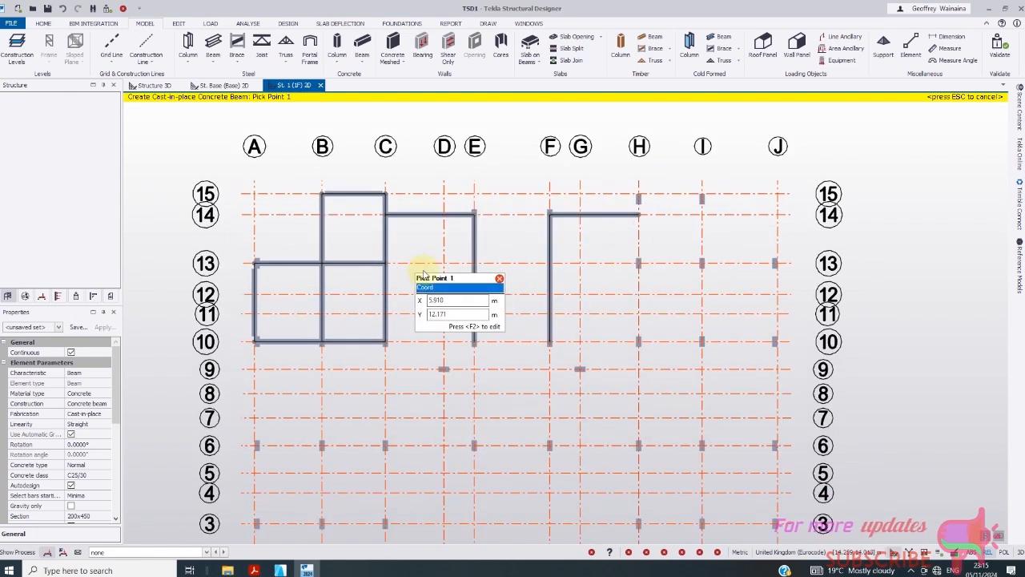
pyautogui.click(639, 214)
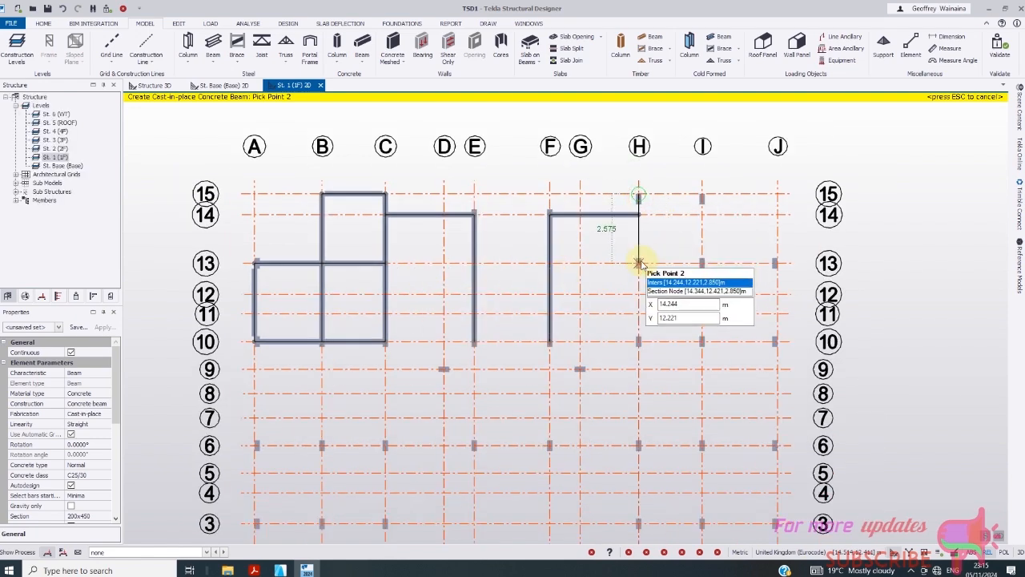
pyautogui.click(639, 263)
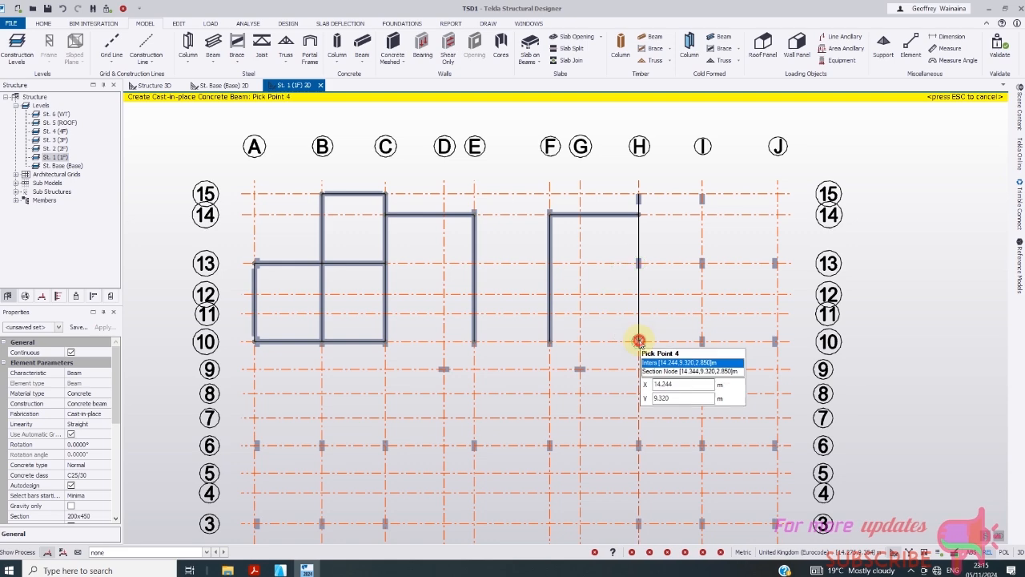
pyautogui.doubleClick(639, 341)
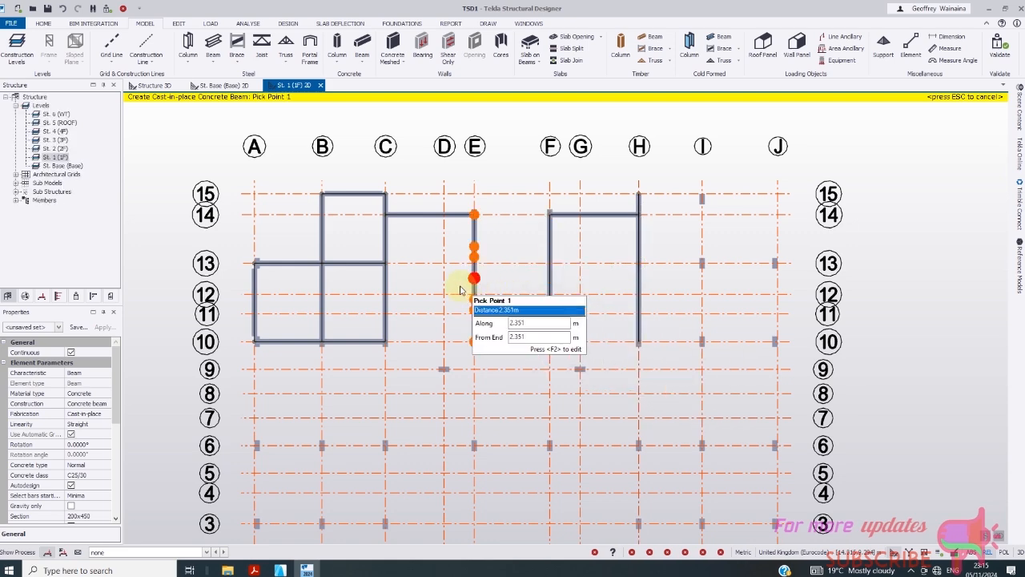
pyautogui.scroll(-2, 446, 294)
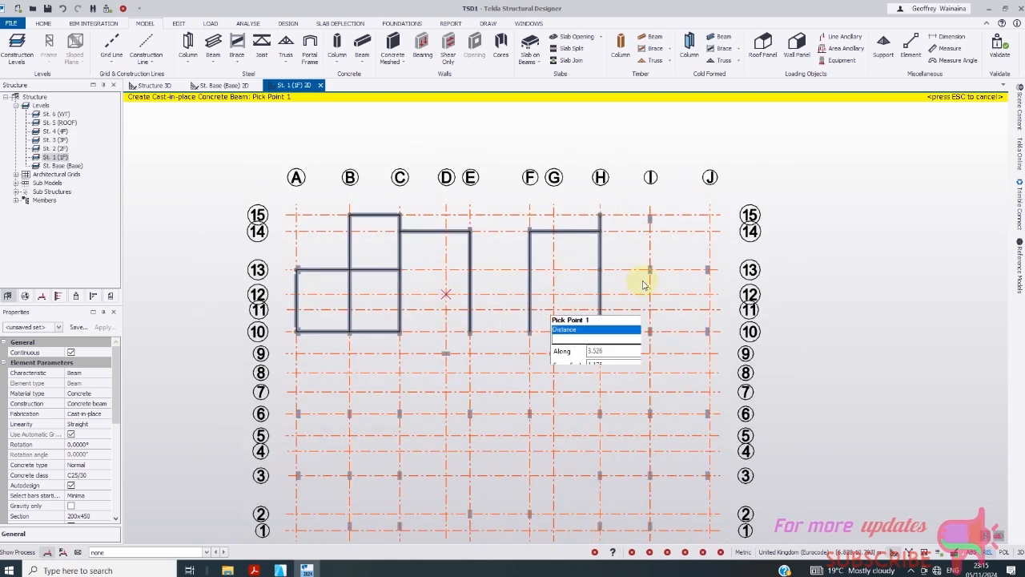
# - Add beams H/15–I/15 and I/15 down to I/13
pyautogui.click(600, 215)
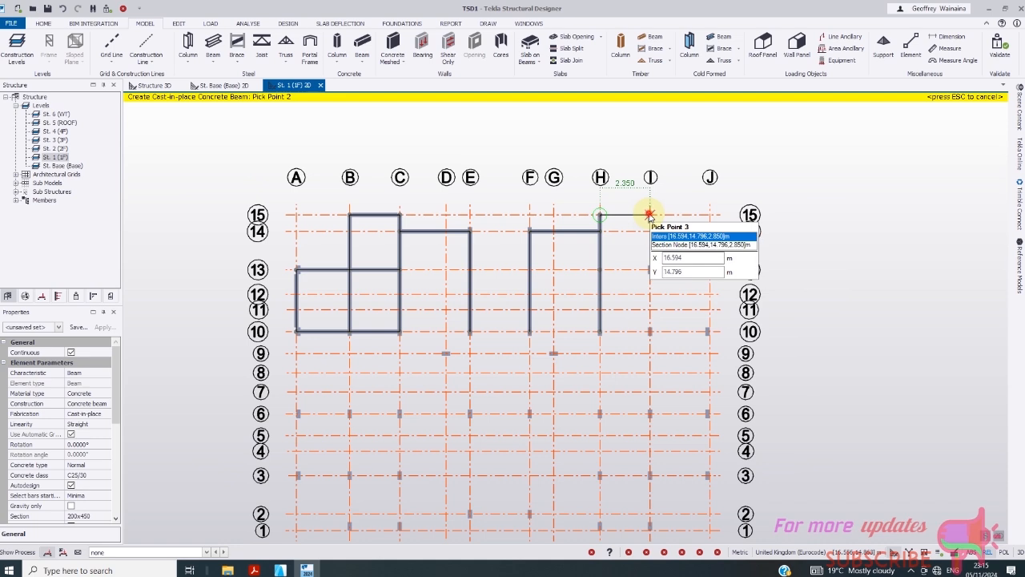
pyautogui.click(649, 215)
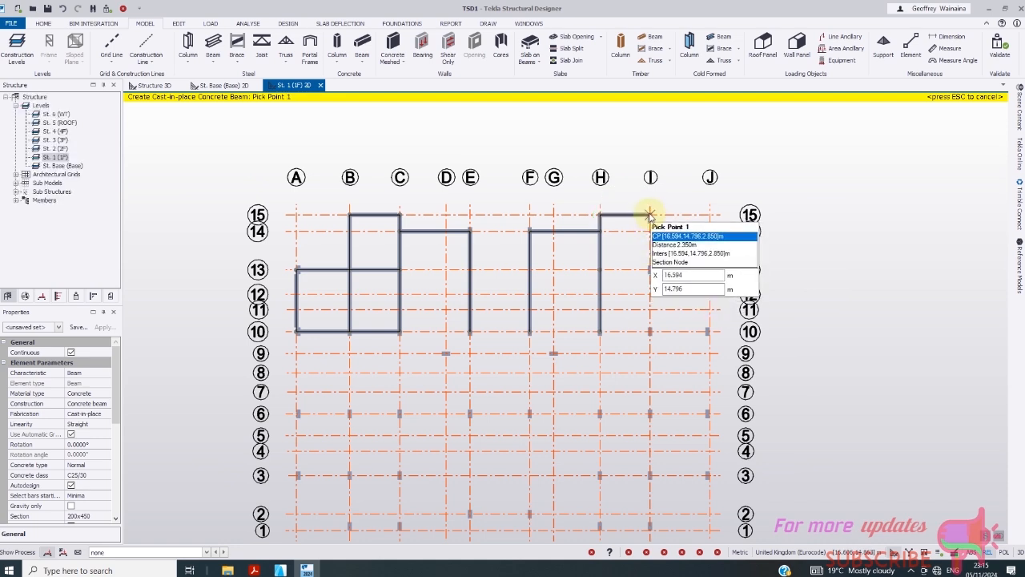
pyautogui.click(650, 215)
pyautogui.click(649, 270)
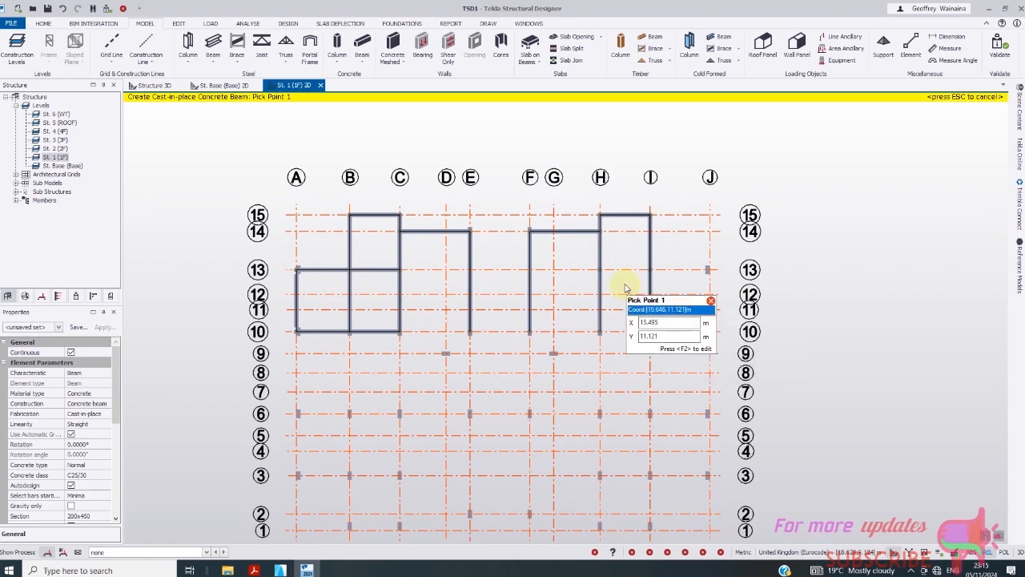
pyautogui.scroll(2, 708, 270)
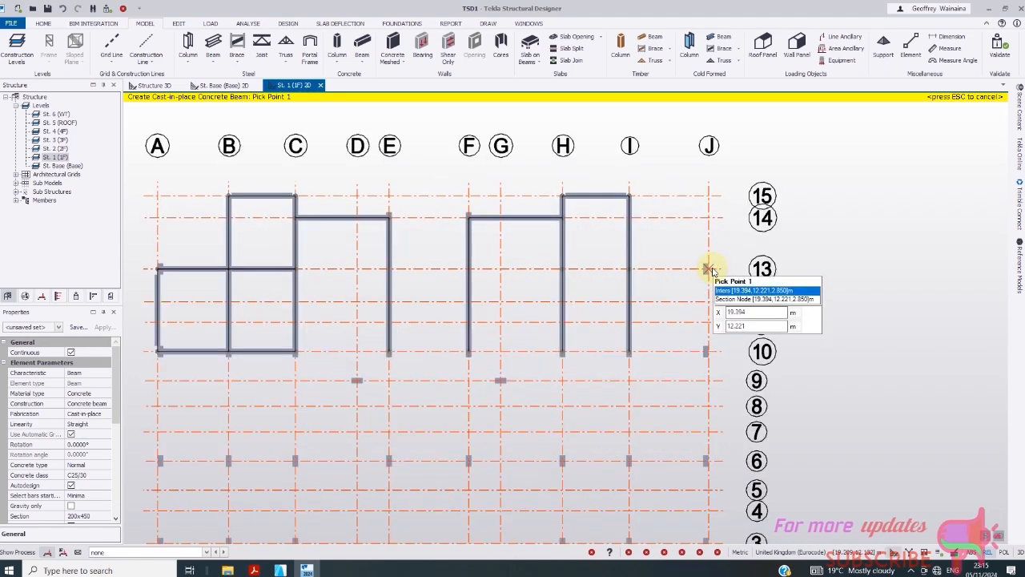
# - Add beams along grids 13 and 10 from J through I, and J/13 to J/10
pyautogui.click(708, 270)
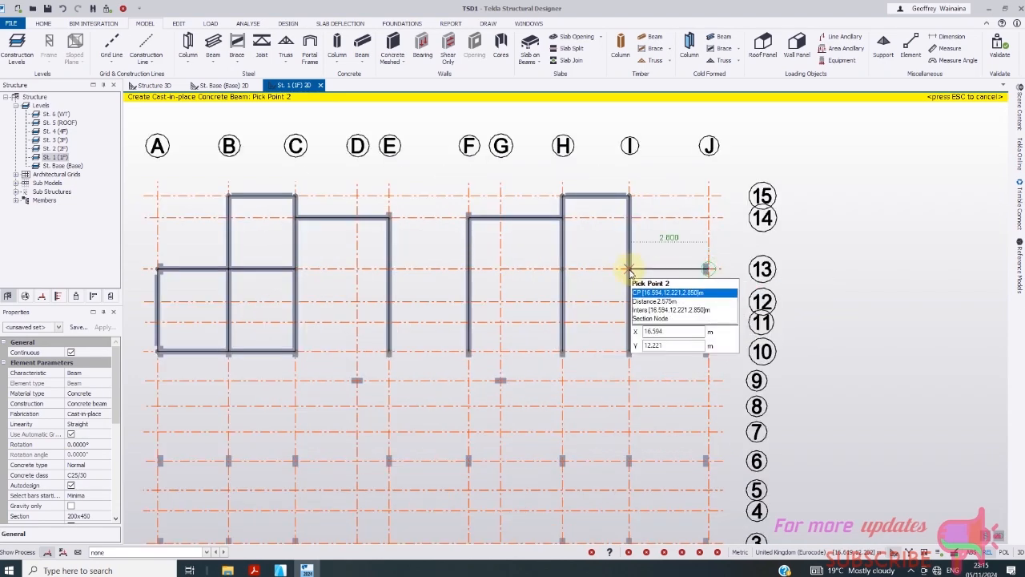
pyautogui.click(630, 270)
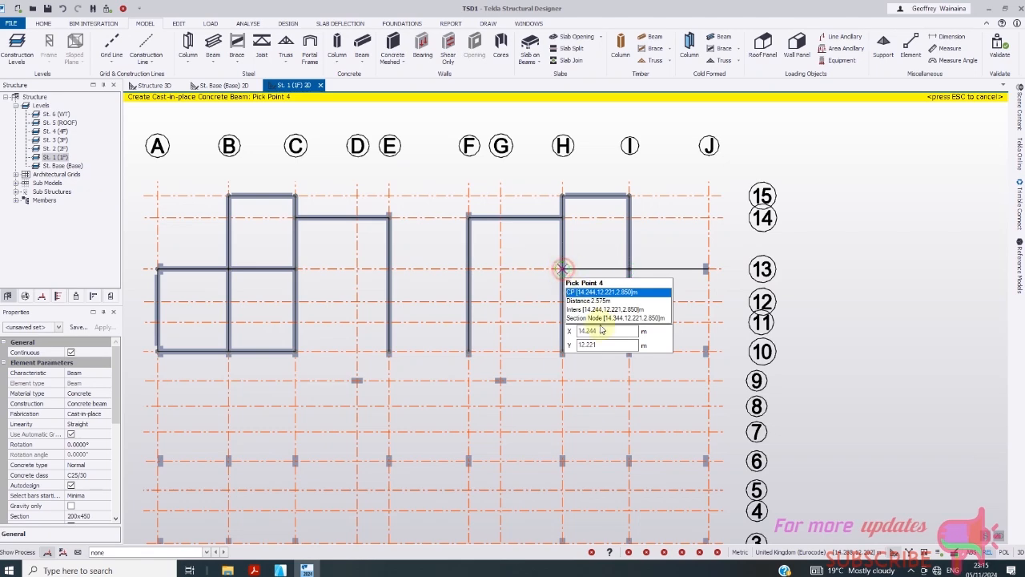
pyautogui.press('Escape')
pyautogui.click(706, 350)
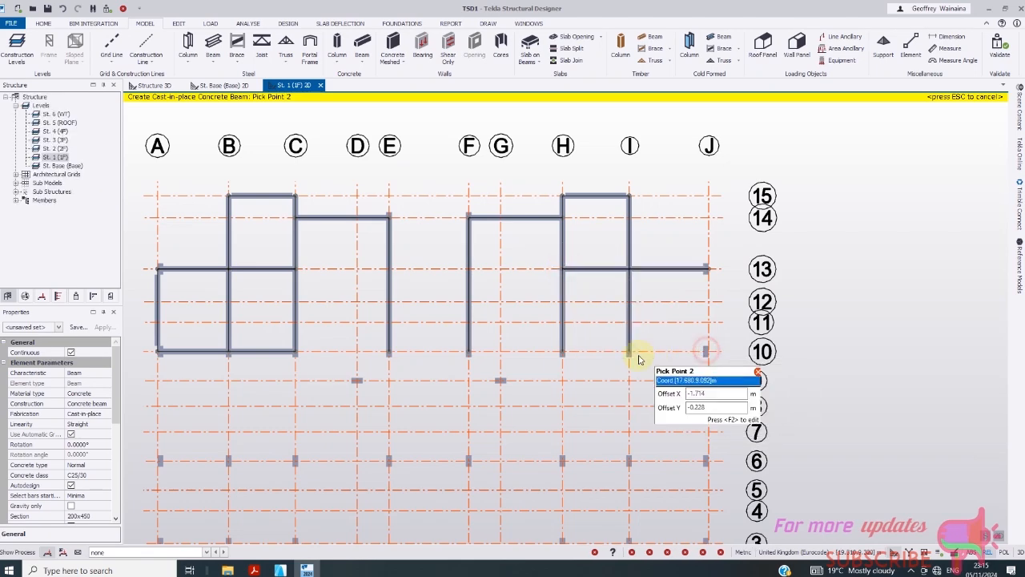
pyautogui.click(630, 350)
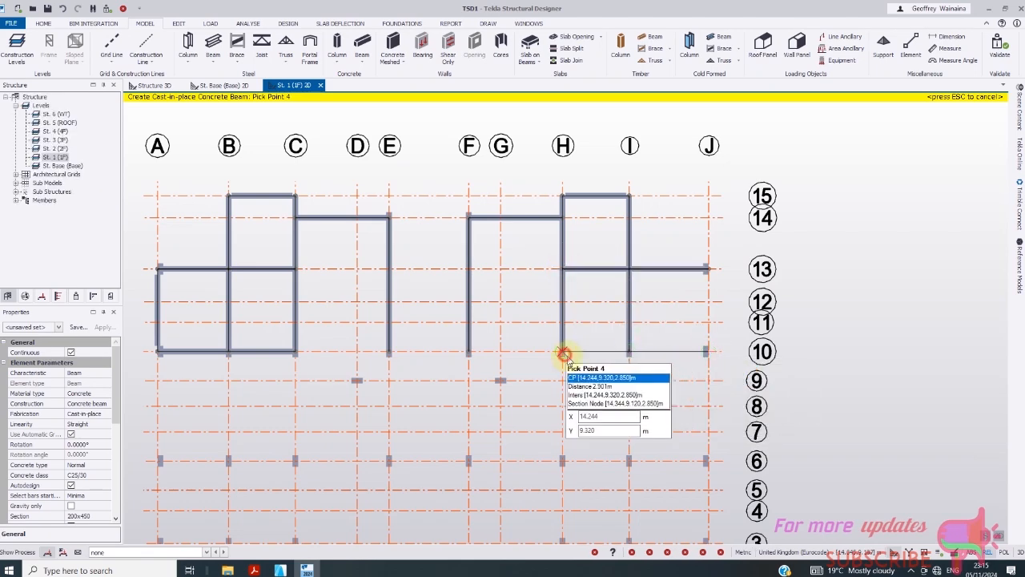
pyautogui.press('Escape')
pyautogui.scroll(-1, 481, 300)
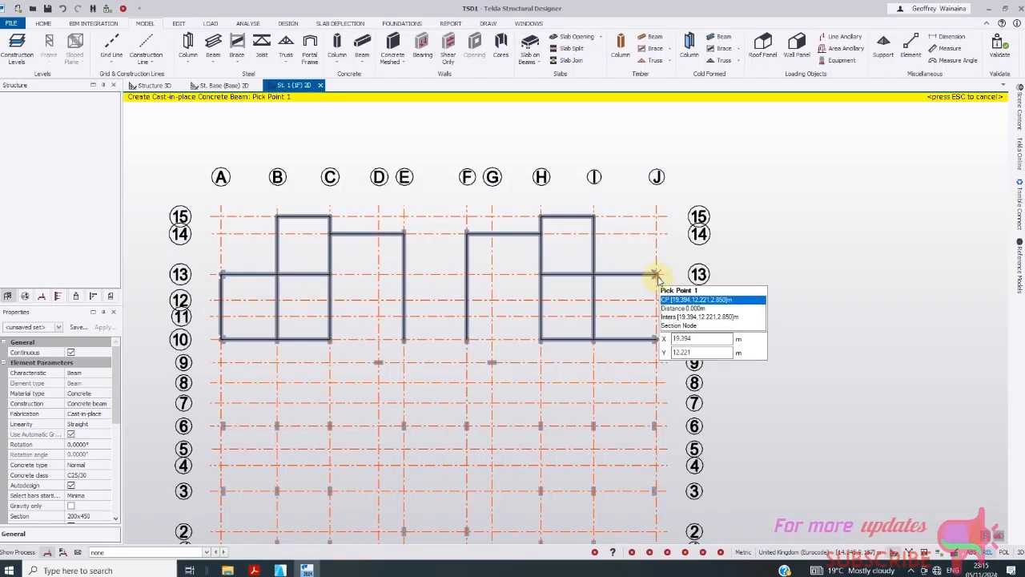
pyautogui.click(656, 275)
pyautogui.press('Escape')
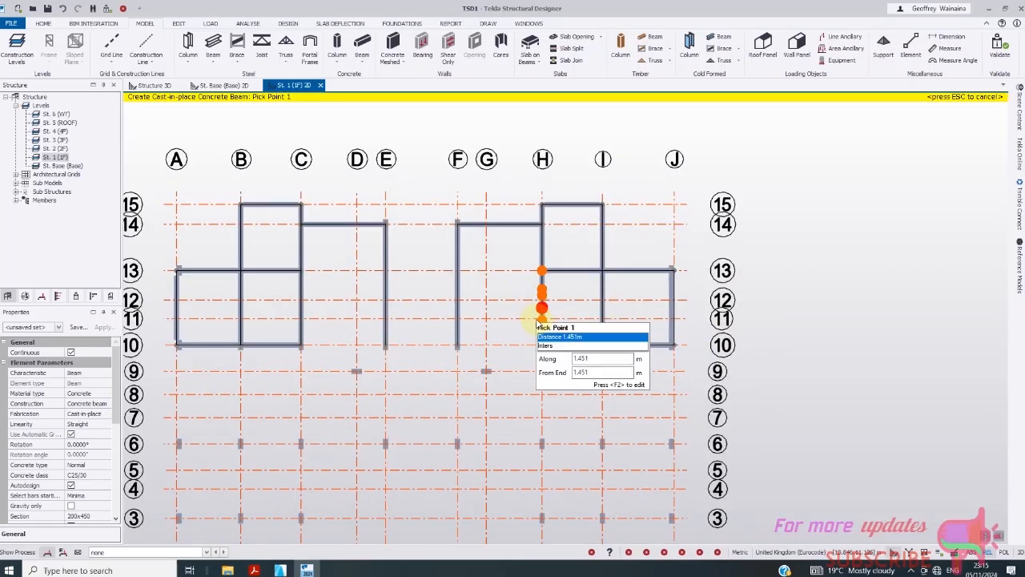
# - Zoom in and place grid 11 beams from G/11 to the H-line and toward F
pyautogui.scroll(1, 445, 349)
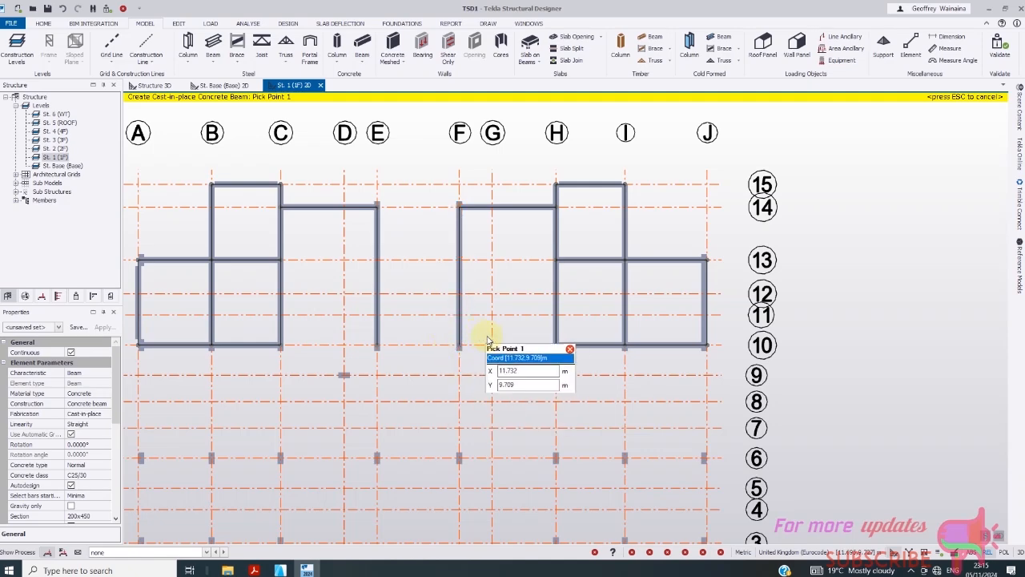
pyautogui.scroll(1, 555, 322)
pyautogui.scroll(2, 551, 317)
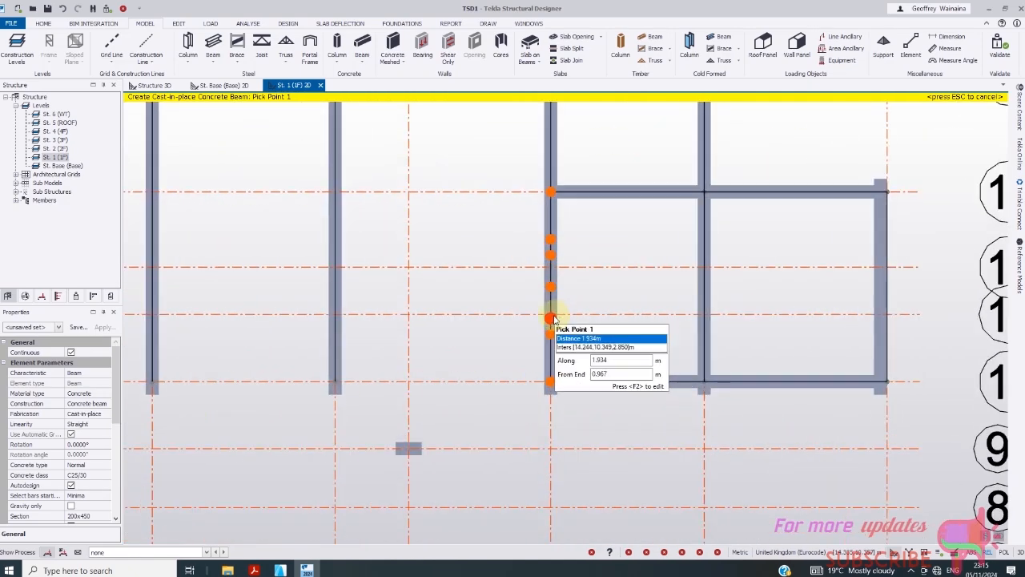
pyautogui.scroll(1, 553, 319)
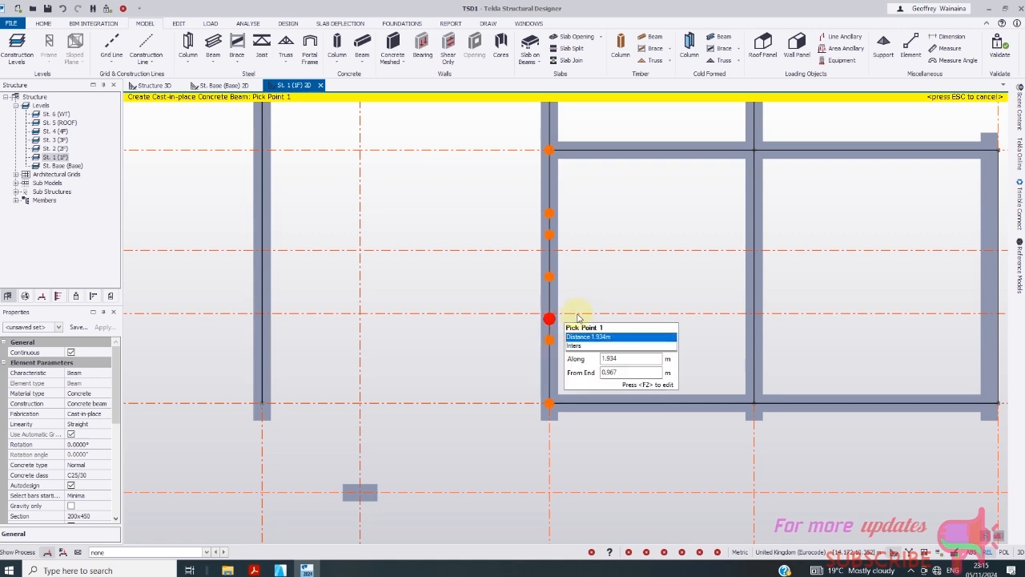
pyautogui.click(361, 314)
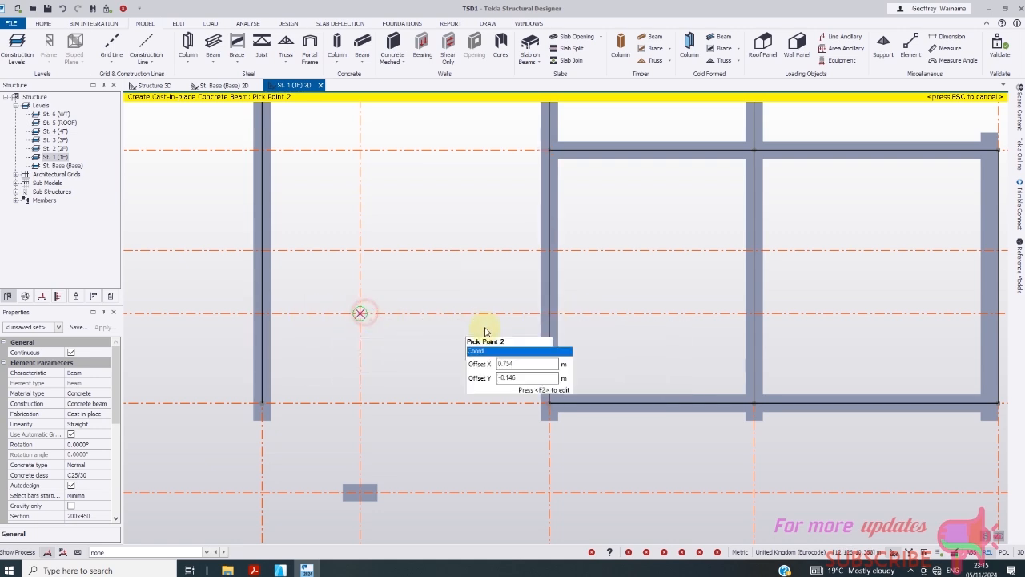
pyautogui.click(548, 314)
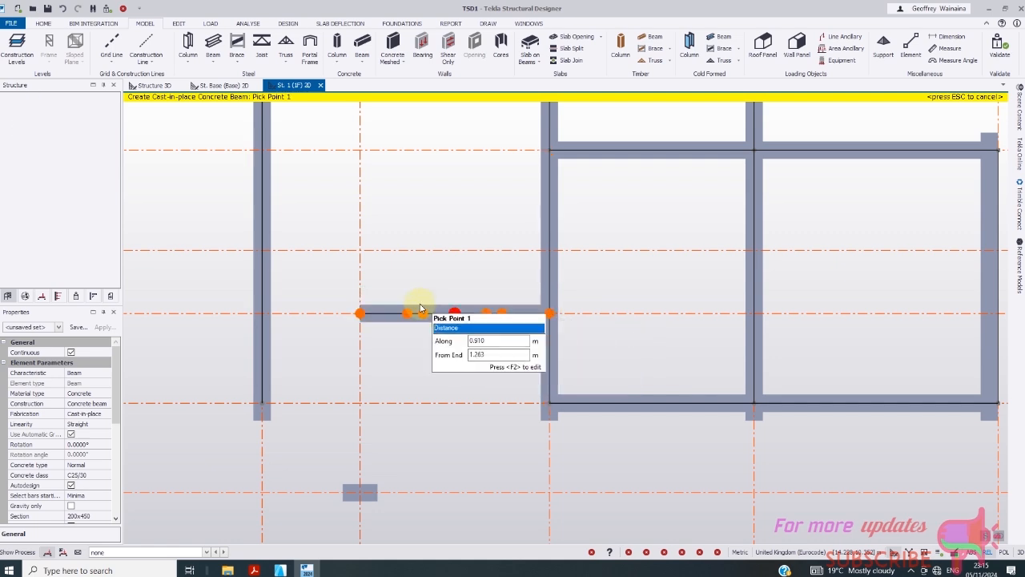
pyautogui.scroll(-2, 419, 302)
pyautogui.scroll(1, 373, 313)
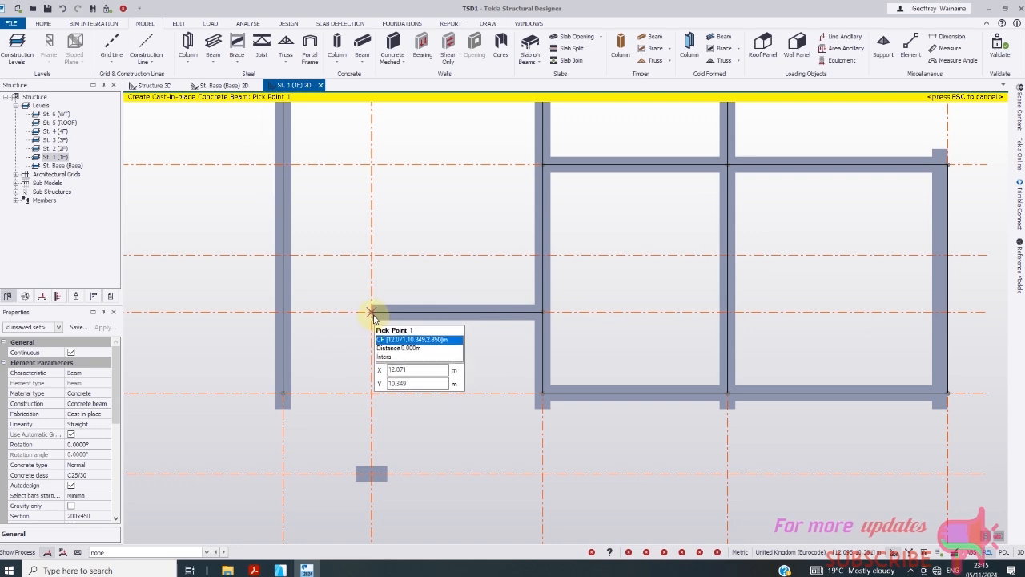
pyautogui.click(372, 314)
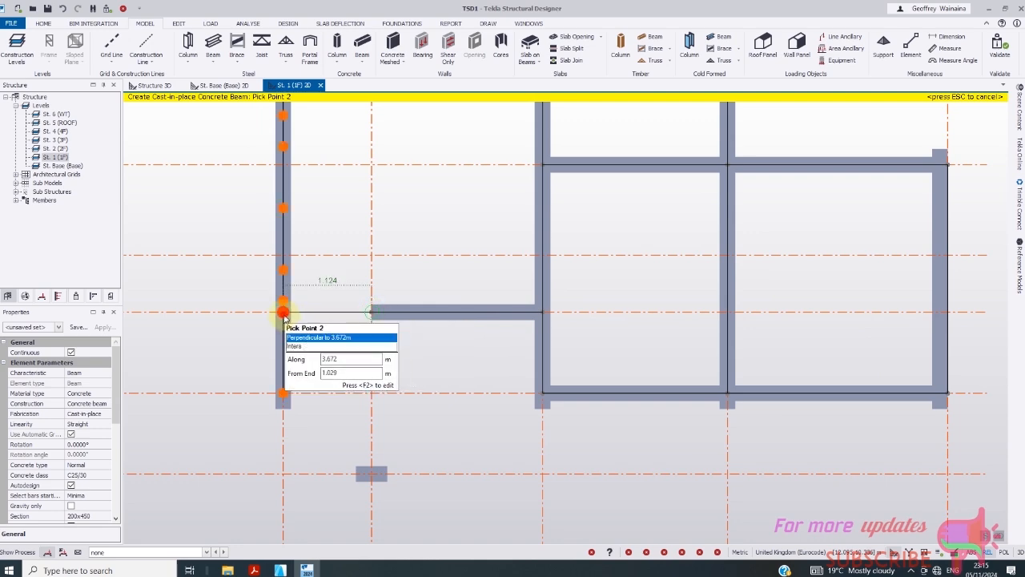
pyautogui.scroll(-3, 449, 309)
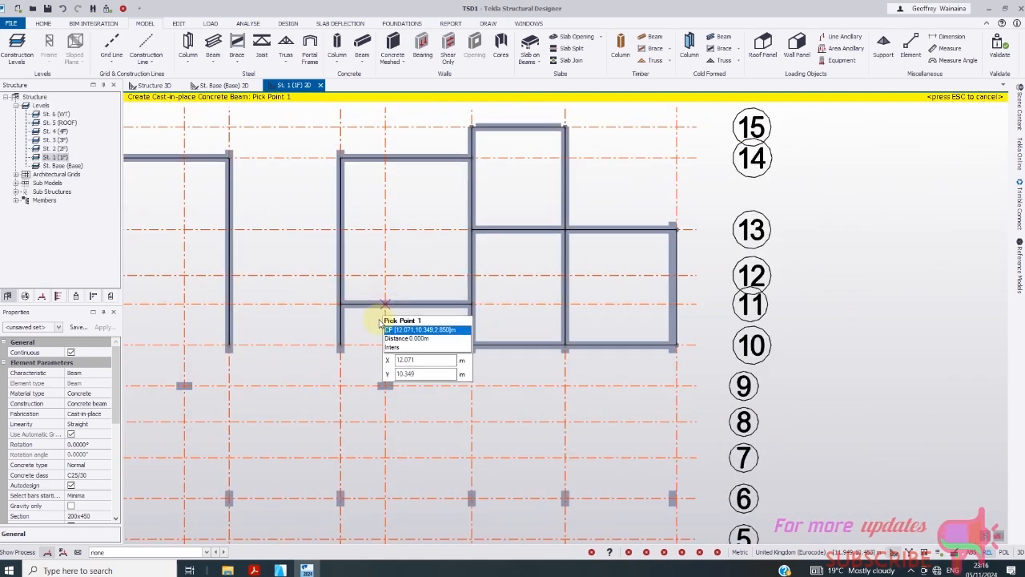
pyautogui.scroll(-2, 435, 311)
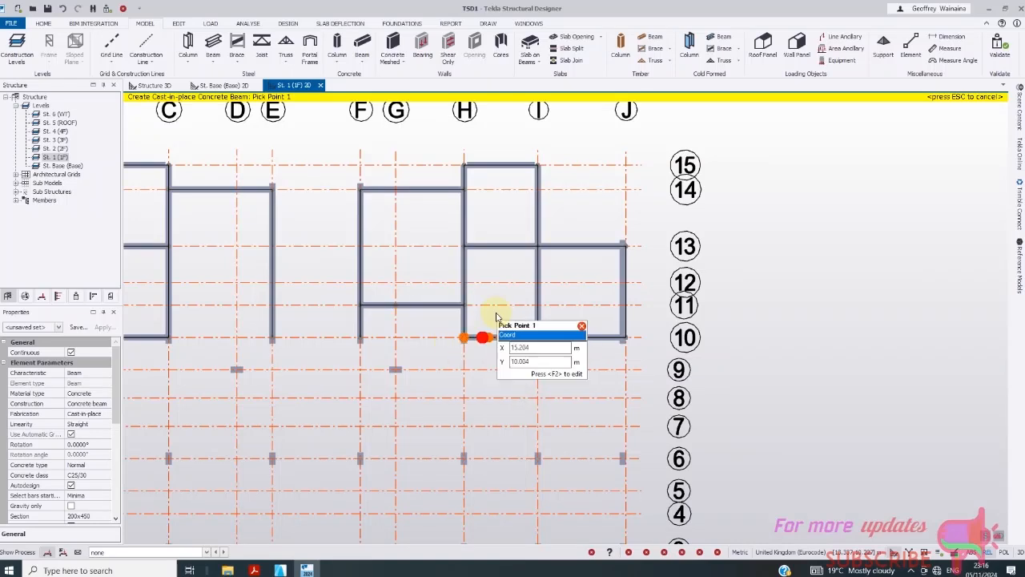
pyautogui.scroll(-1, 469, 335)
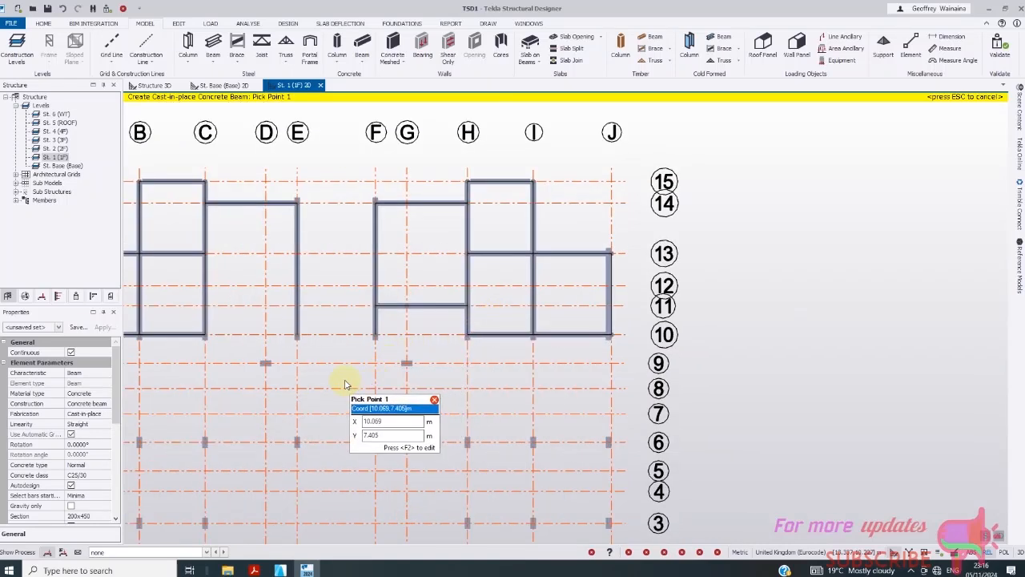
pyautogui.scroll(-1, 276, 341)
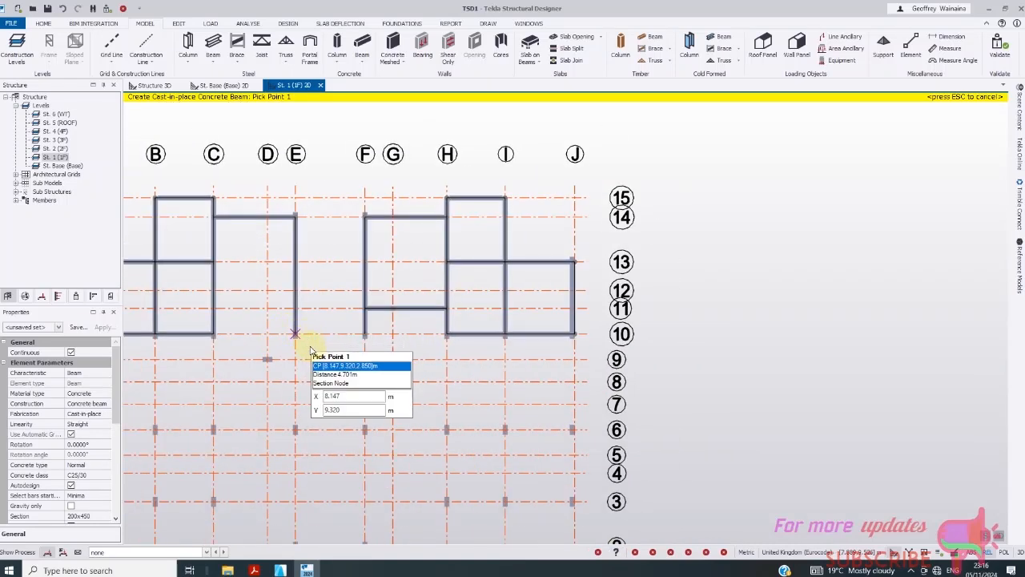
# - Place grid 11 beams from D/11 to C/11 and from D/11 to the E-line
pyautogui.click(267, 310)
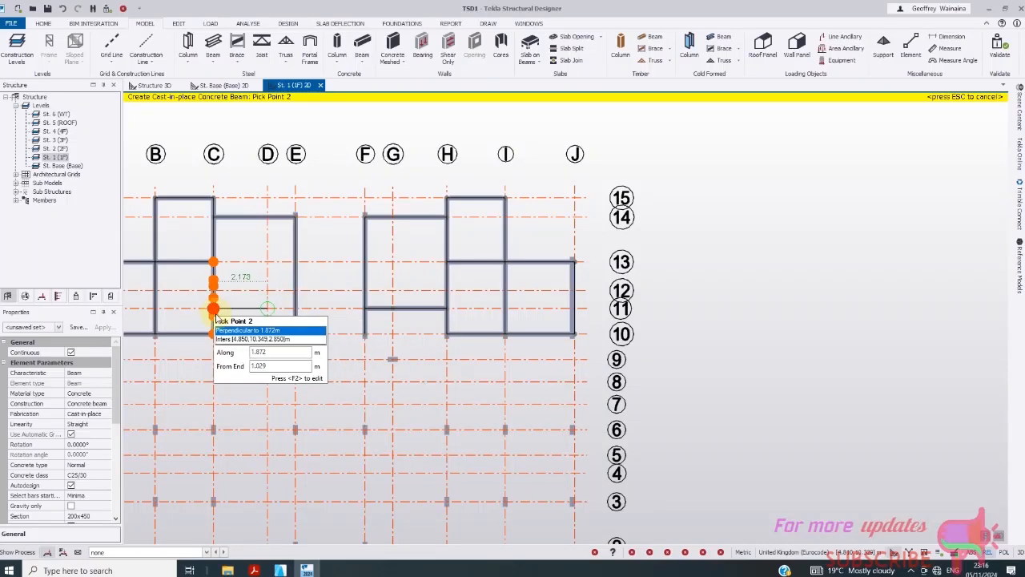
pyautogui.scroll(1, 210, 309)
pyautogui.click(215, 305)
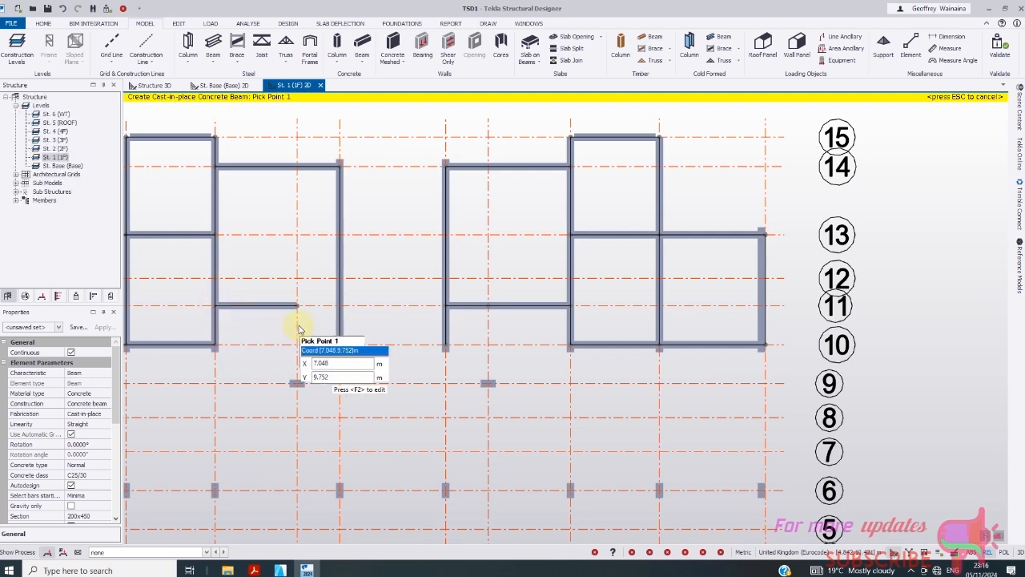
pyautogui.click(322, 315)
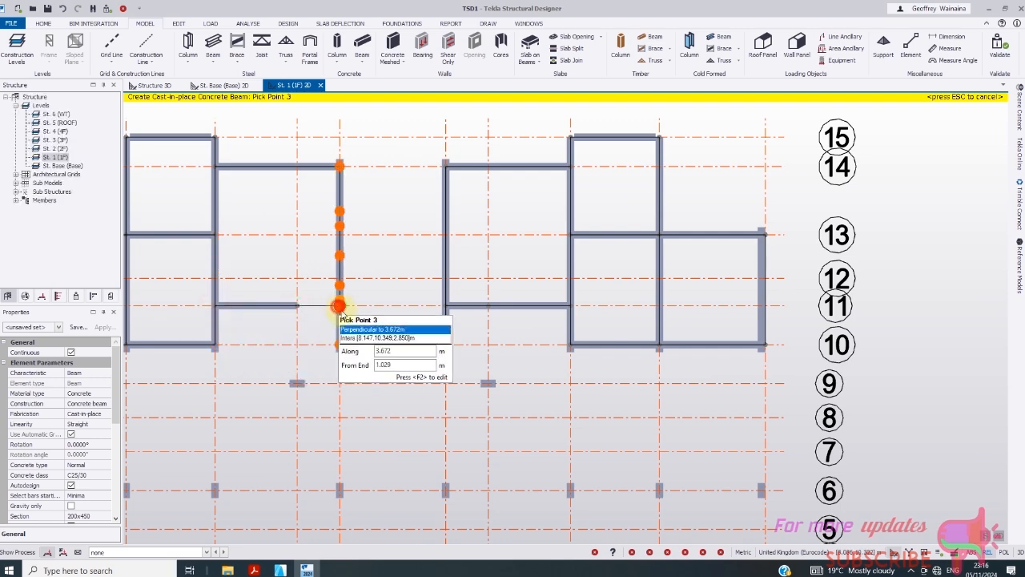
pyautogui.click(339, 307)
pyautogui.scroll(-3, 407, 327)
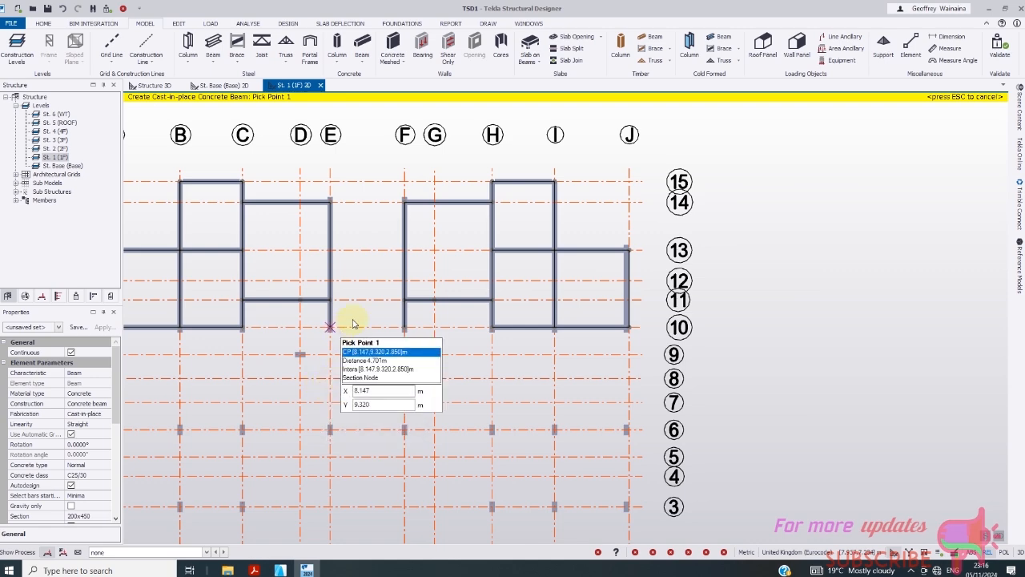
pyautogui.scroll(-1, 356, 312)
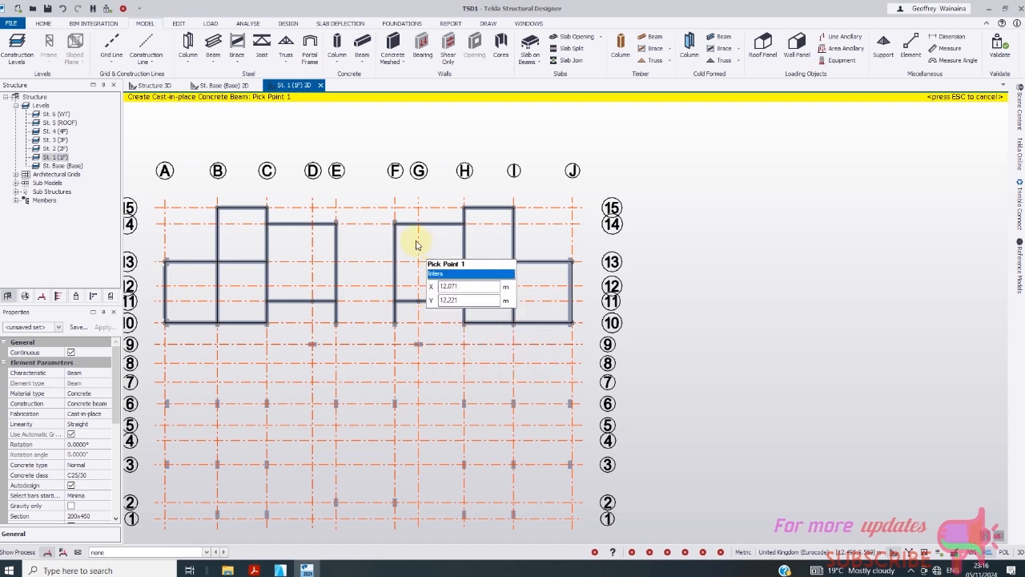
# - Add grid 8 beams spanning B–C and H–I
pyautogui.scroll(-1, 417, 248)
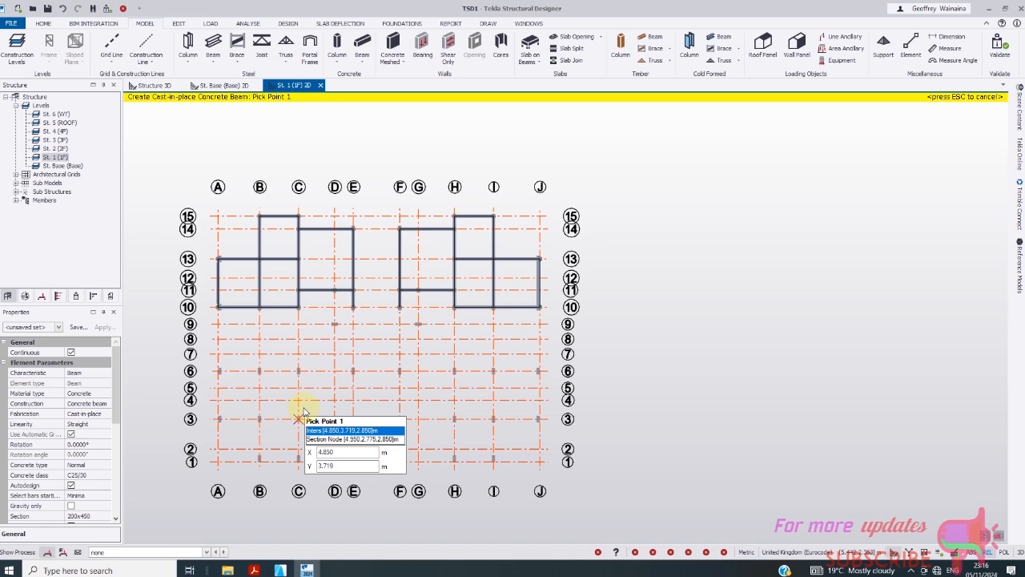
pyautogui.scroll(1, 259, 344)
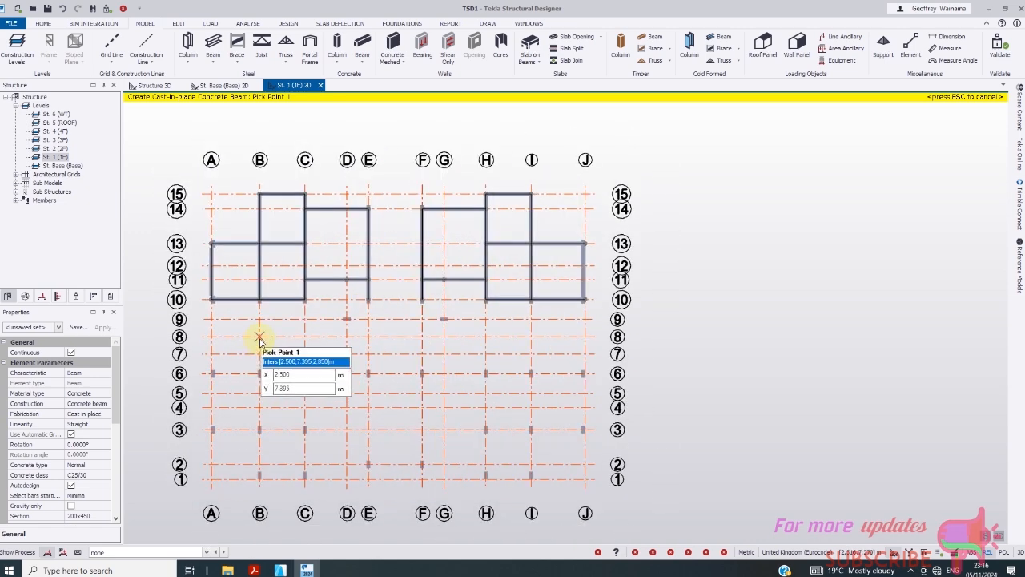
pyautogui.click(259, 337)
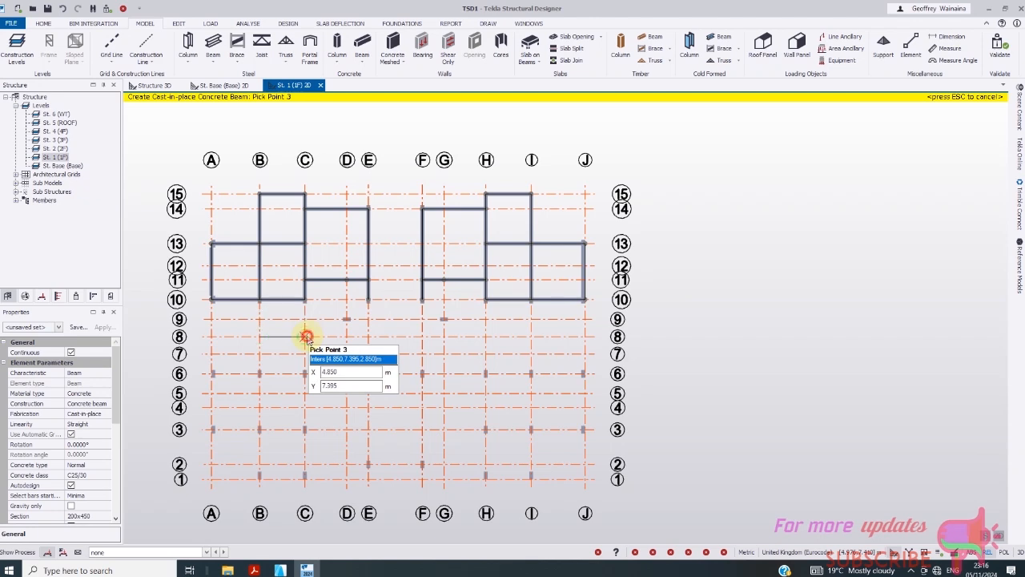
pyautogui.press('Escape')
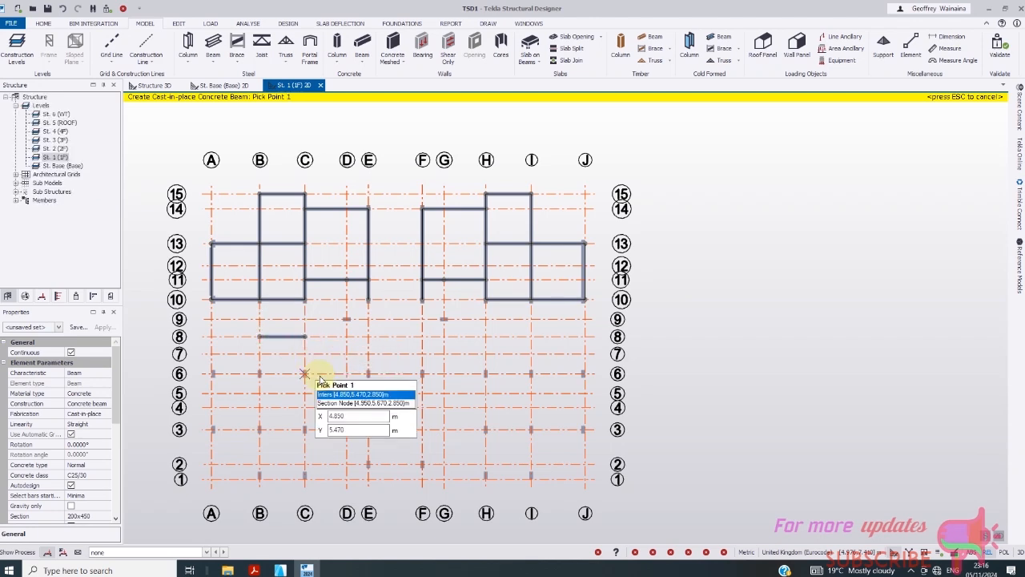
pyautogui.click(486, 336)
pyautogui.press('Escape')
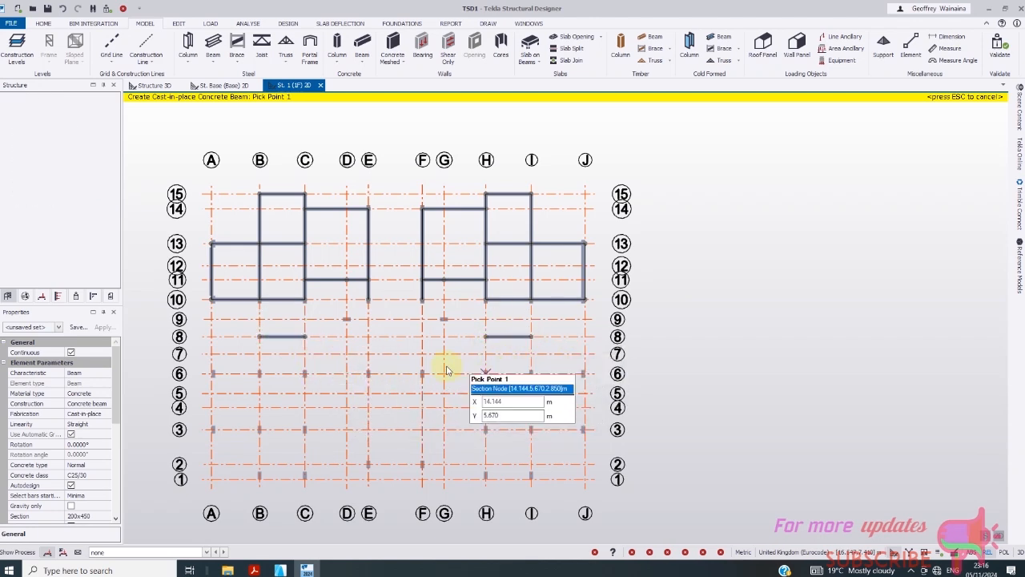
# - Add beams along lines C and B running from grid 10 through 8 to 6
pyautogui.click(304, 299)
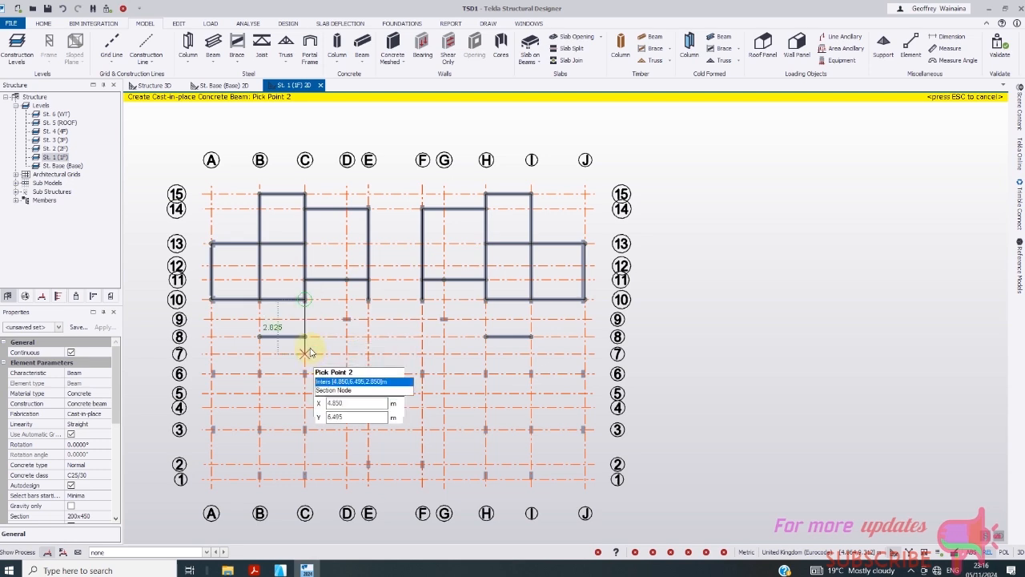
pyautogui.click(304, 336)
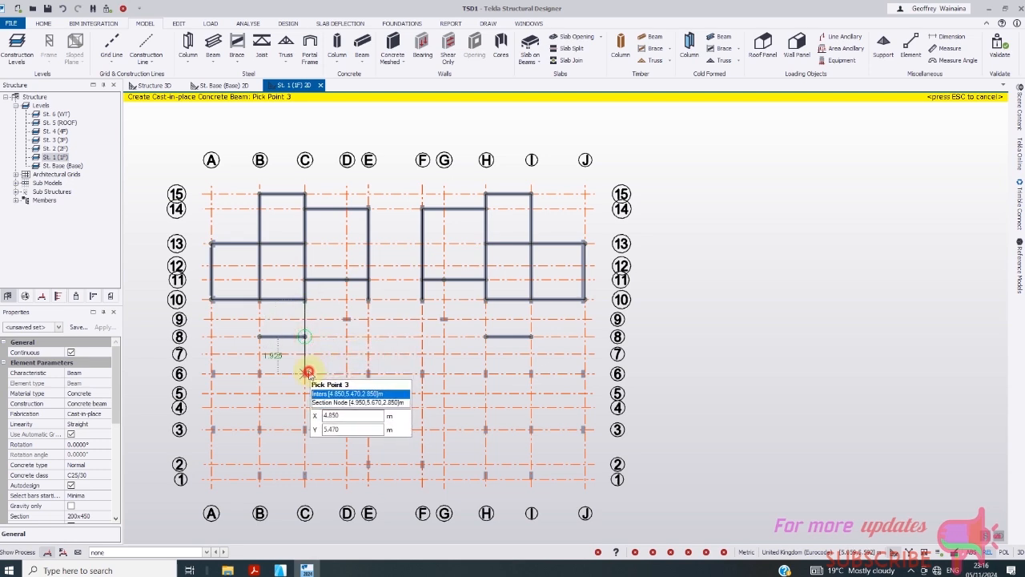
pyautogui.click(304, 374)
pyautogui.press('Escape')
pyautogui.click(260, 299)
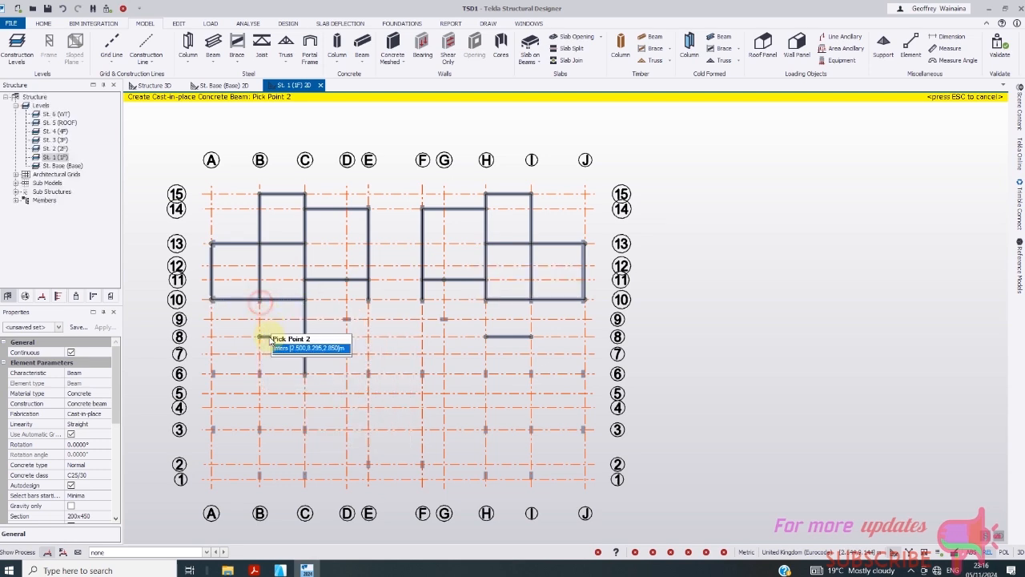
pyautogui.click(259, 337)
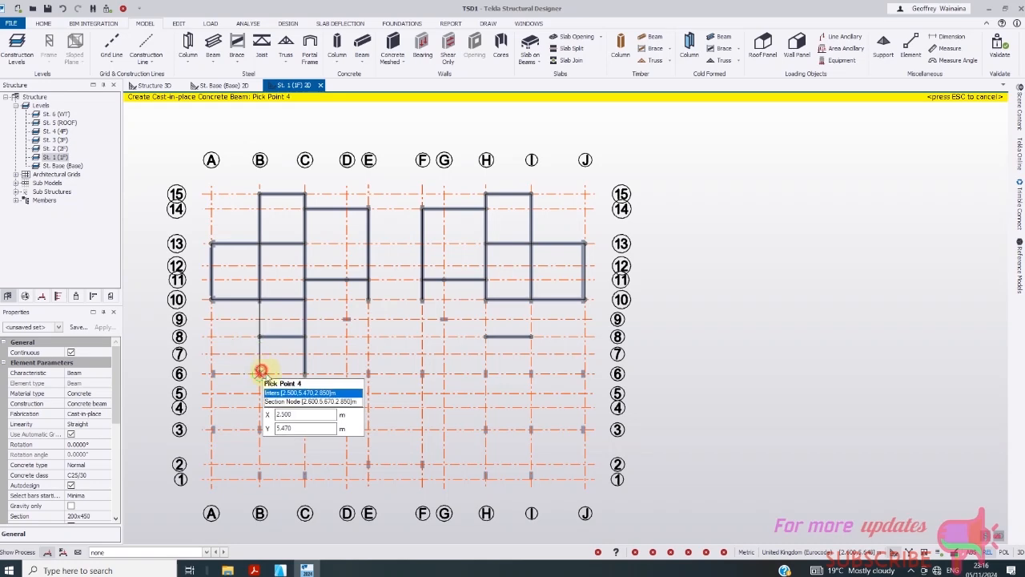
pyautogui.click(260, 373)
pyautogui.press('Escape')
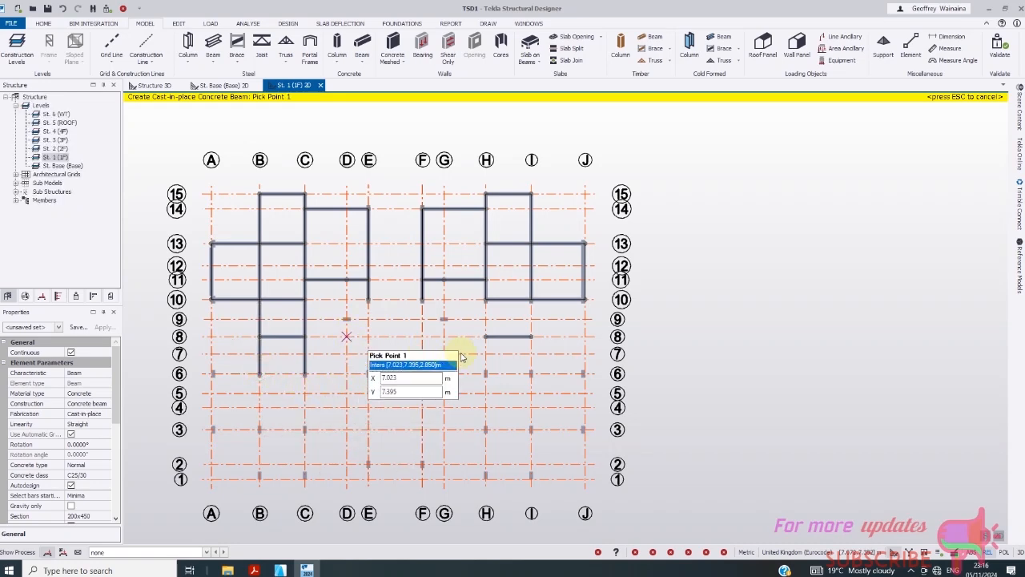
# - Add beams along lines H and I running from grid 10 through 8 to 6
pyautogui.click(486, 299)
pyautogui.click(485, 337)
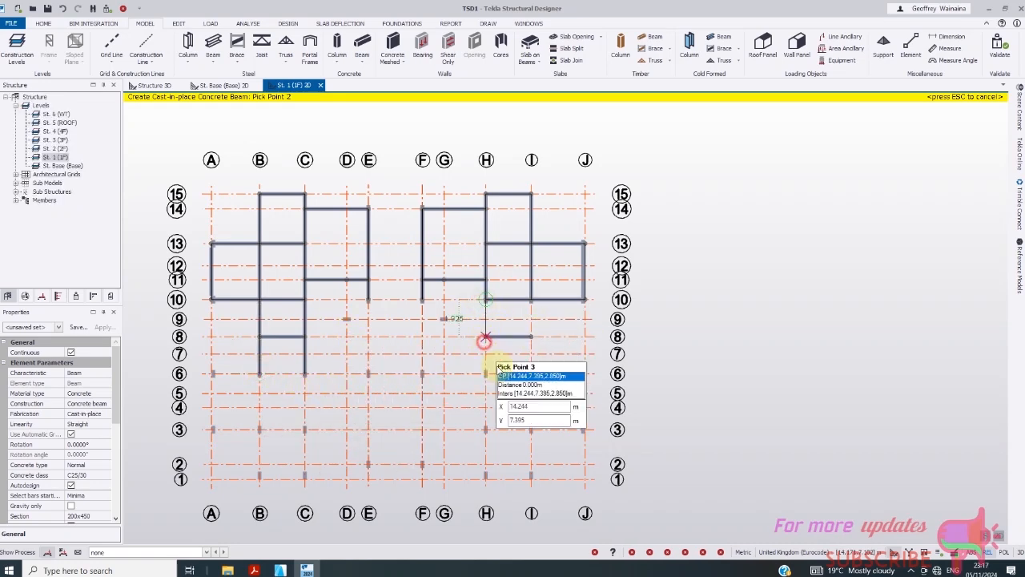
pyautogui.press('Escape')
pyautogui.click(531, 299)
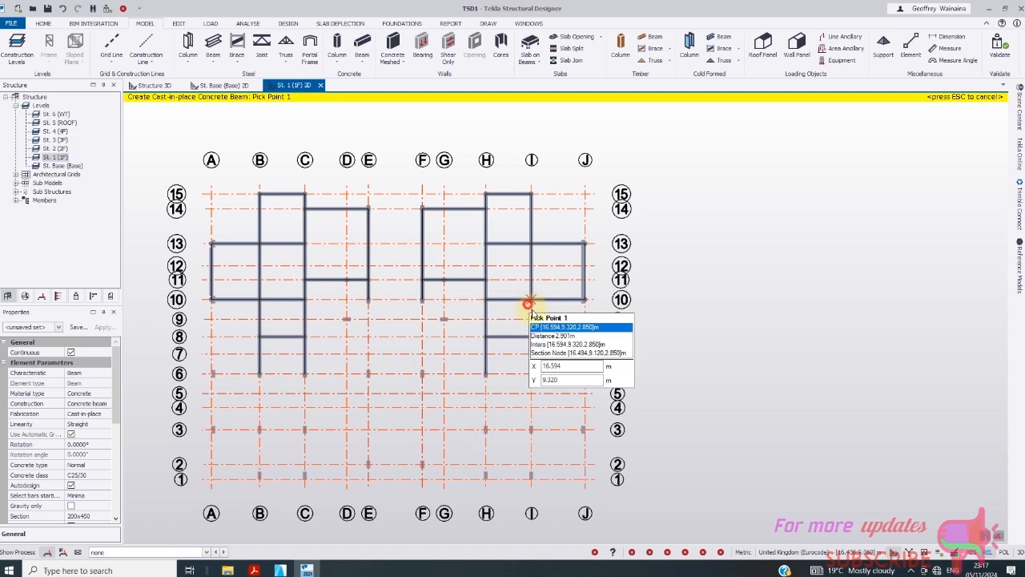
pyautogui.click(531, 336)
pyautogui.click(533, 373)
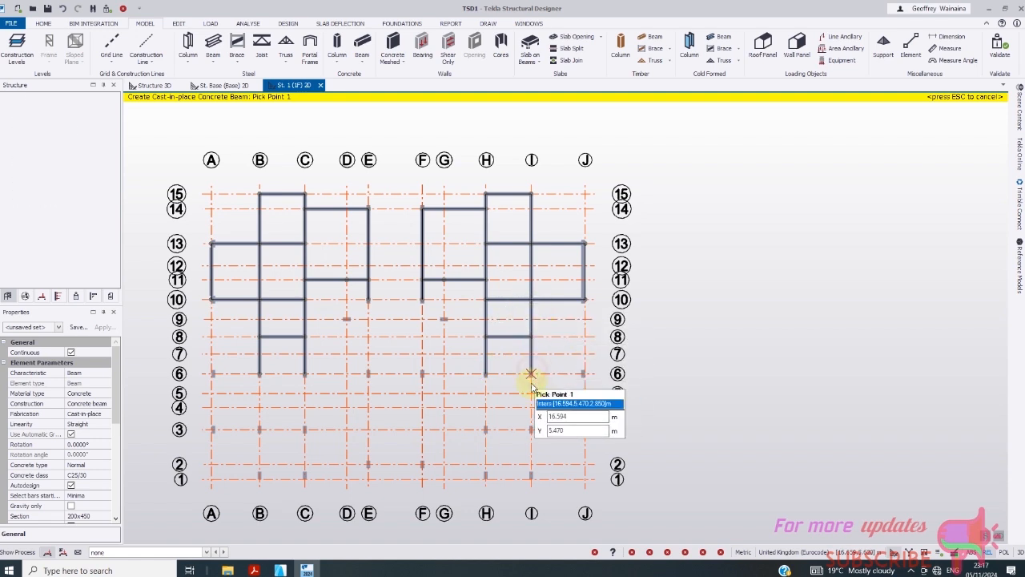
pyautogui.press('Escape')
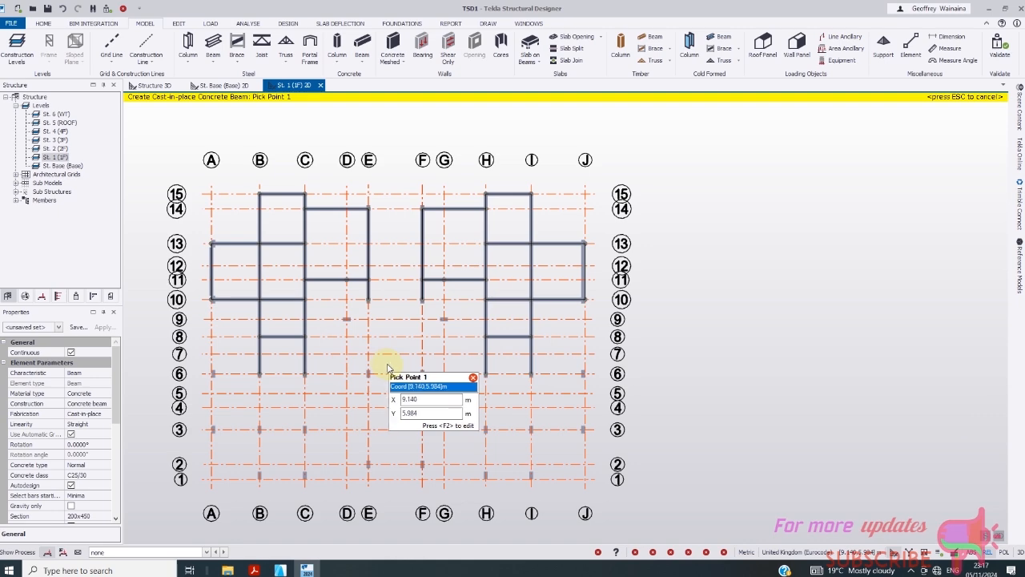
# - Zoom in on the 1F plan and place a concrete beam from D/9 to C/9, plus one up line D
pyautogui.scroll(1, 455, 344)
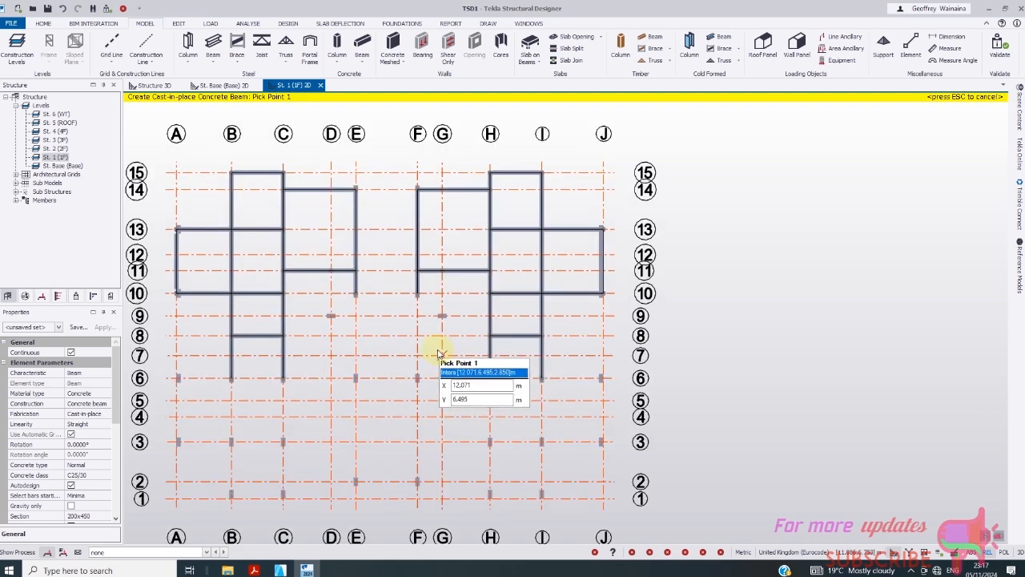
pyautogui.scroll(1, 282, 328)
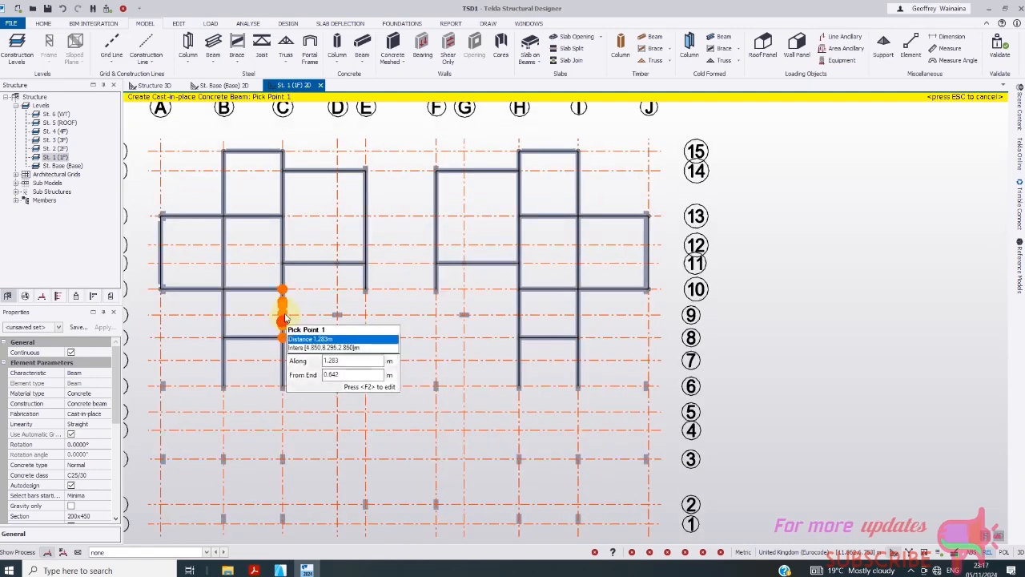
pyautogui.click(337, 315)
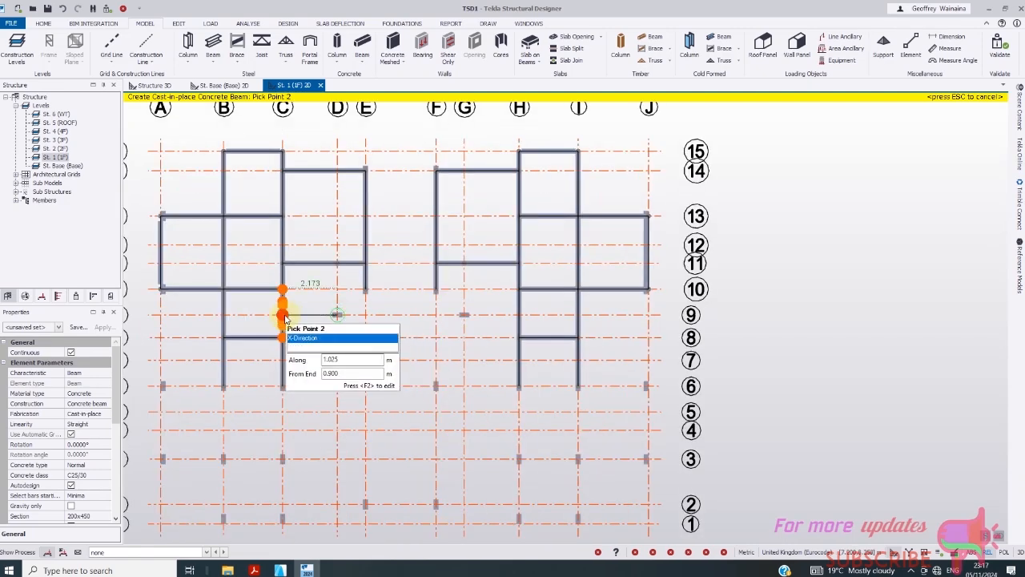
pyautogui.click(283, 317)
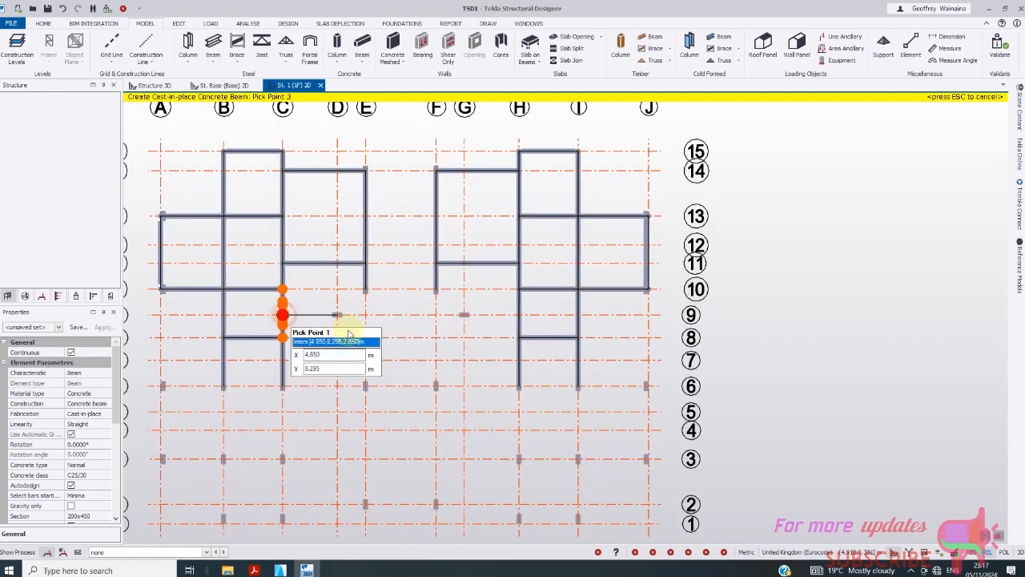
pyautogui.click(337, 315)
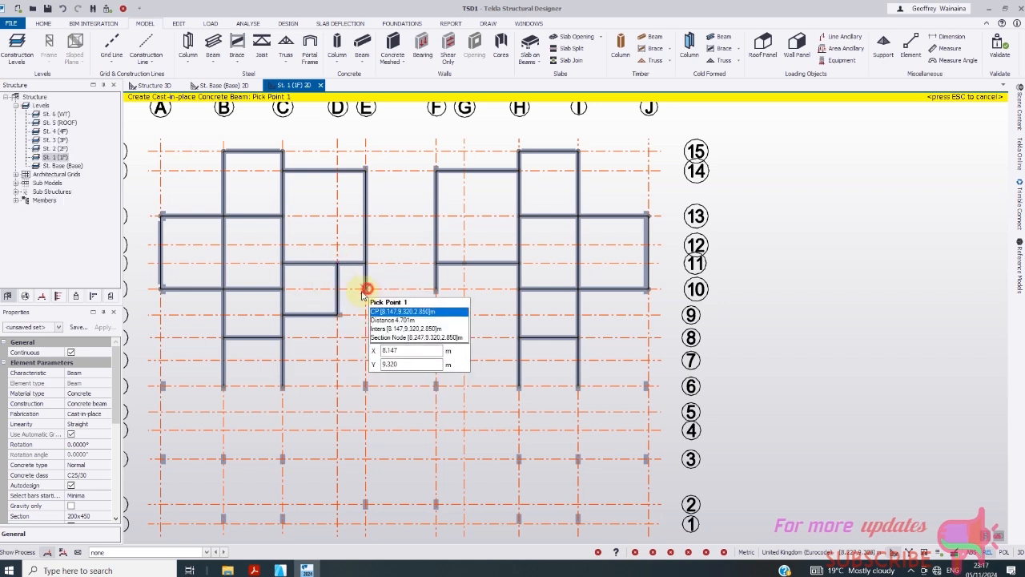
pyautogui.press('Escape')
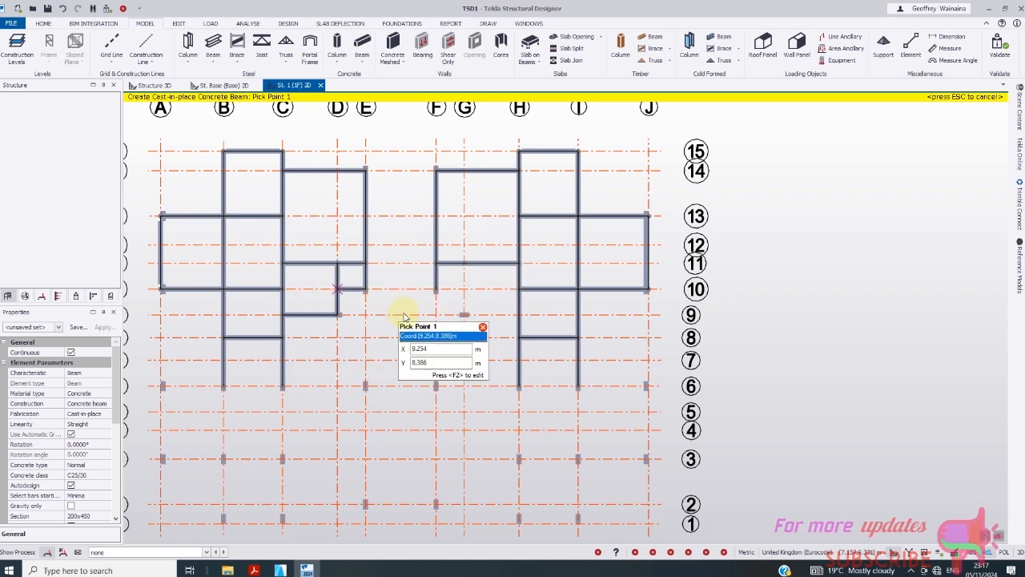
# - Add beams E/10–F/10 and G/10–F/10 on grid 10, along line G, and G/9–H/9
pyautogui.click(365, 288)
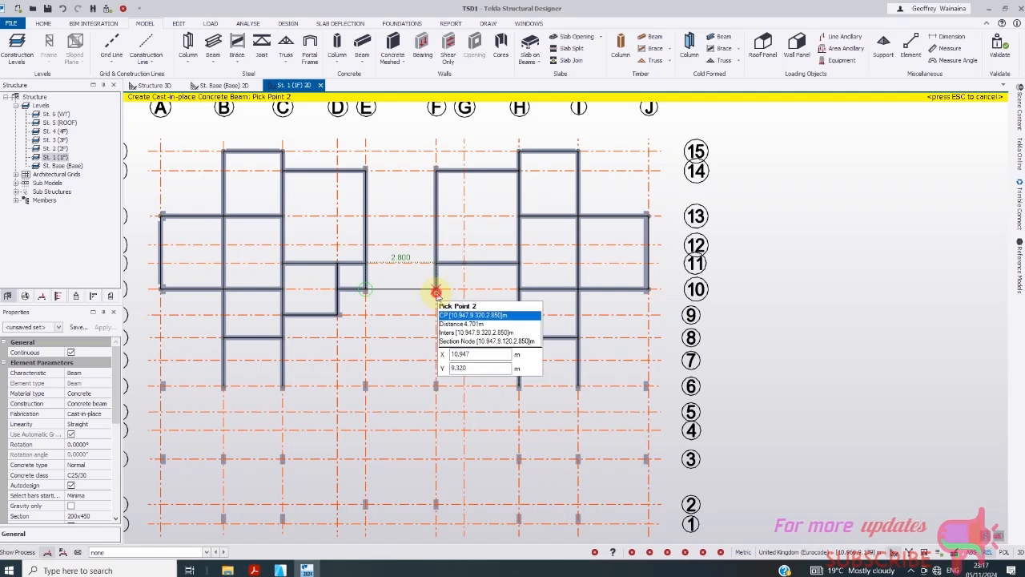
pyautogui.click(436, 288)
pyautogui.click(464, 293)
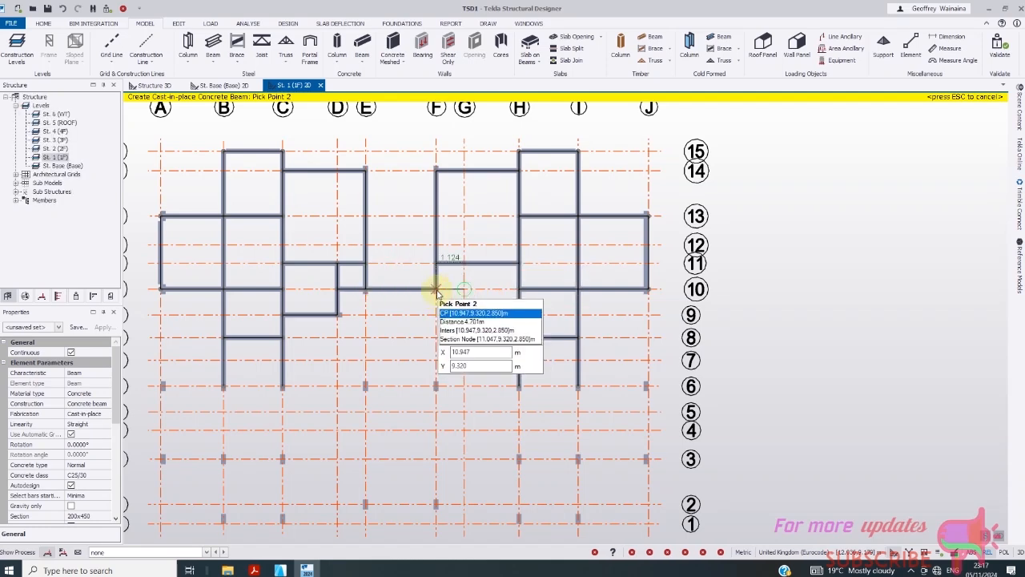
pyautogui.click(436, 290)
pyautogui.click(465, 314)
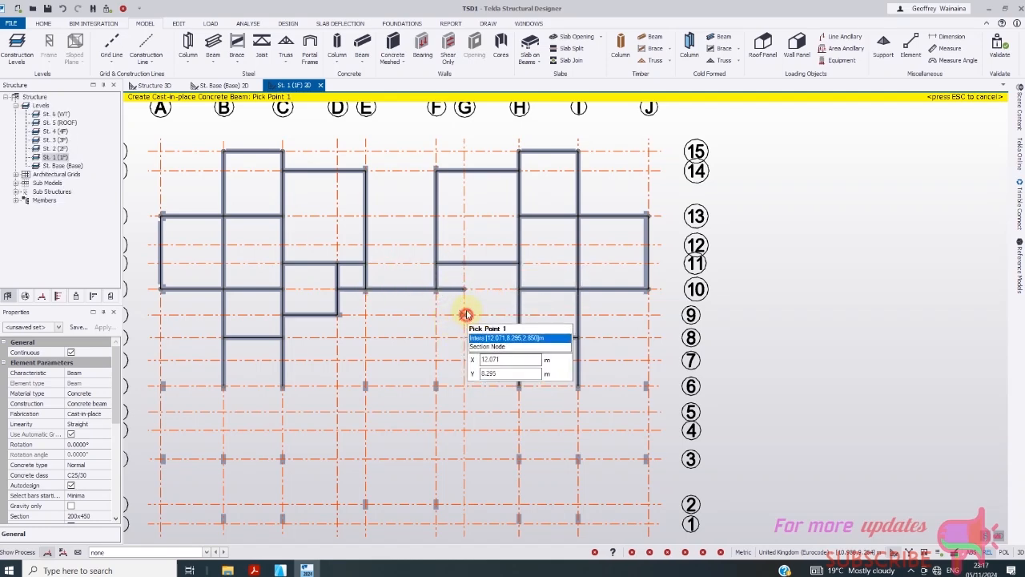
pyautogui.click(465, 289)
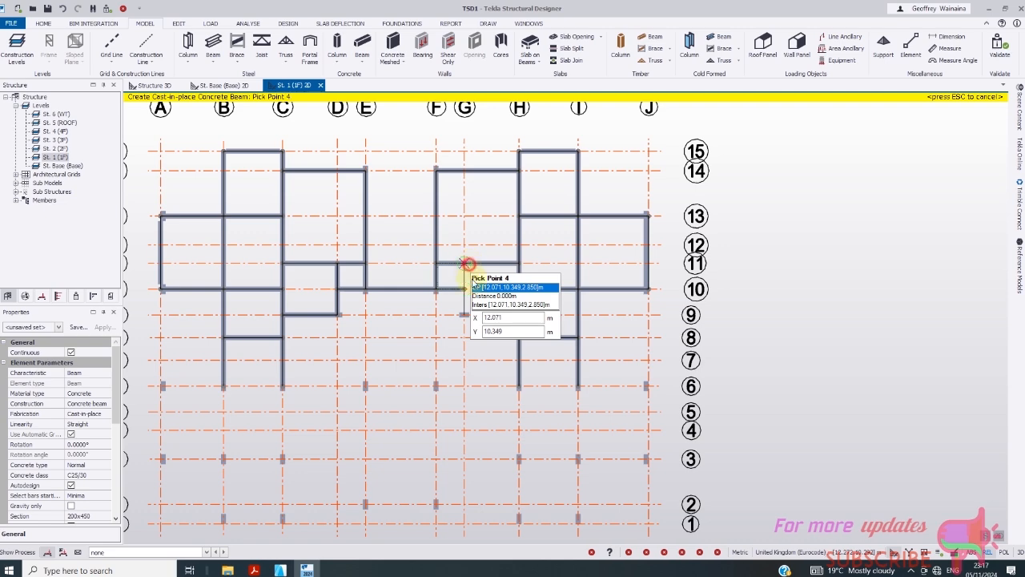
pyautogui.click(464, 316)
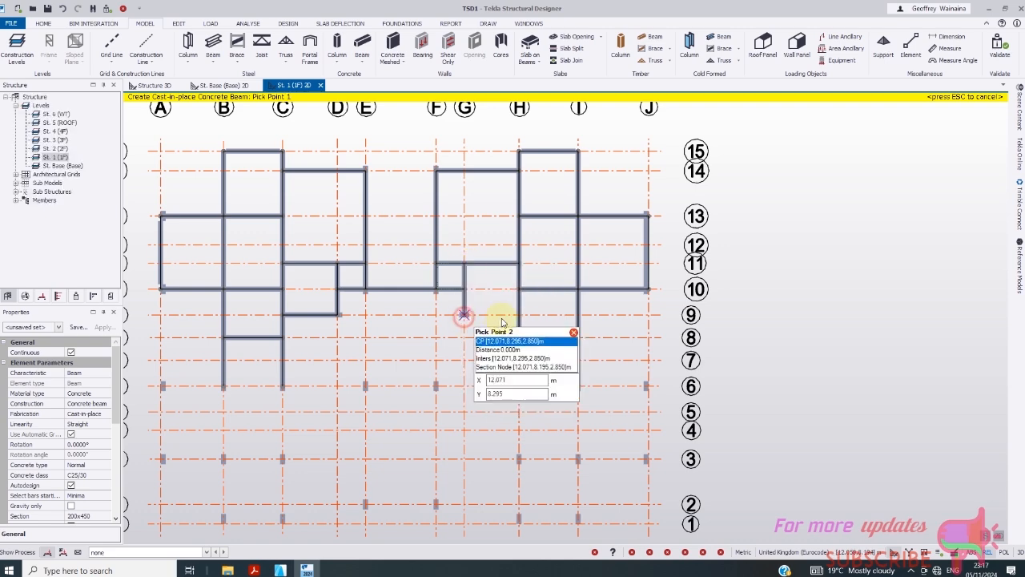
pyautogui.press('Escape')
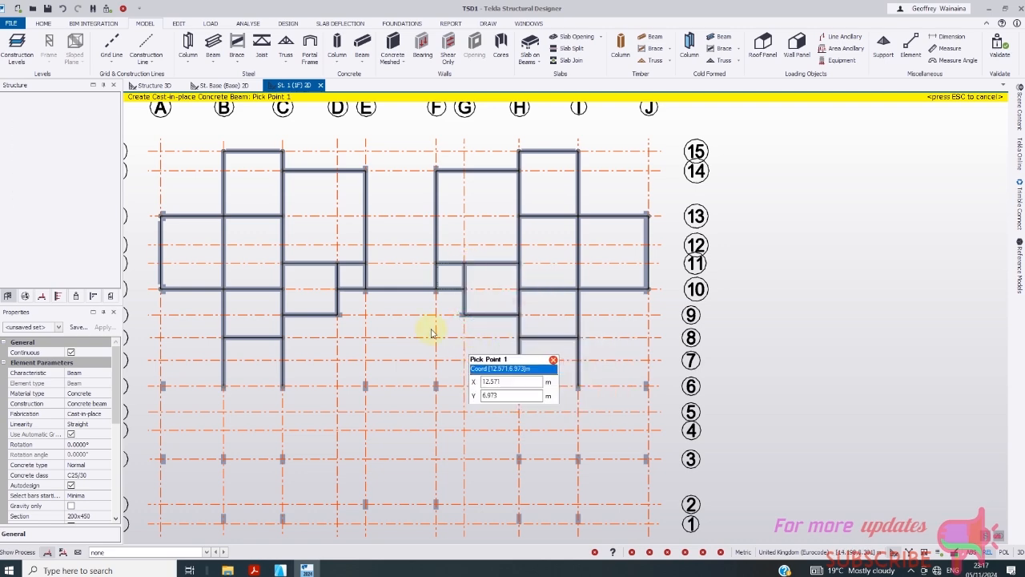
pyautogui.scroll(-2, 350, 297)
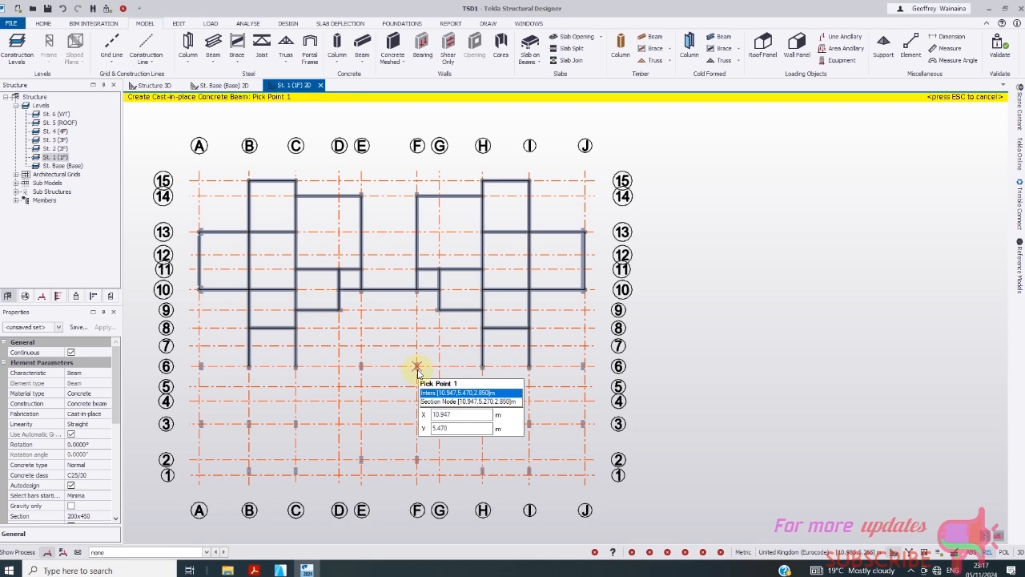
# - Place a beam D/6–C/6 on grid 6 and beam runs along grid 7, including G–H
pyautogui.scroll(1, 337, 397)
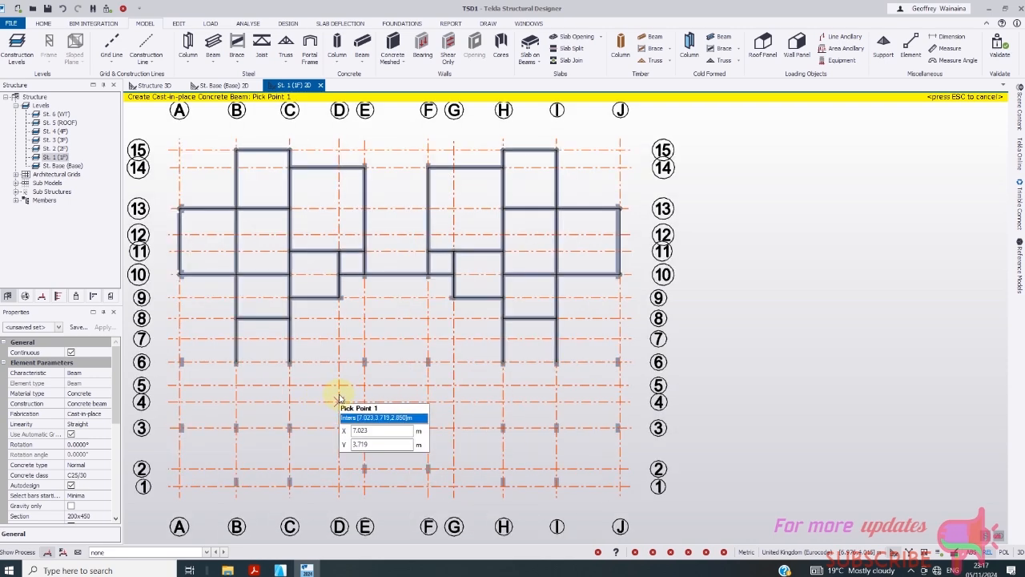
pyautogui.click(341, 362)
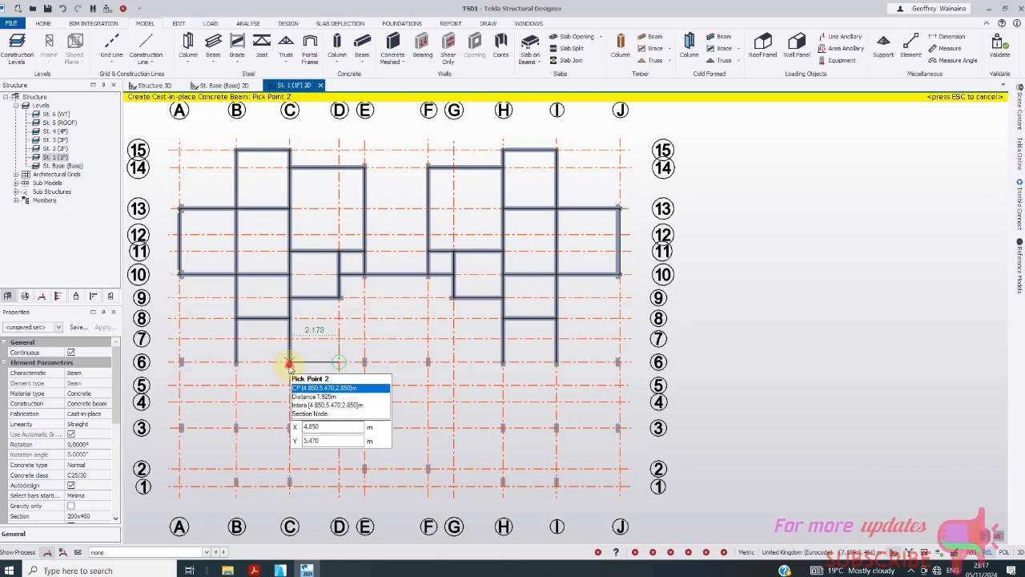
pyautogui.click(290, 362)
pyautogui.scroll(-1, 360, 379)
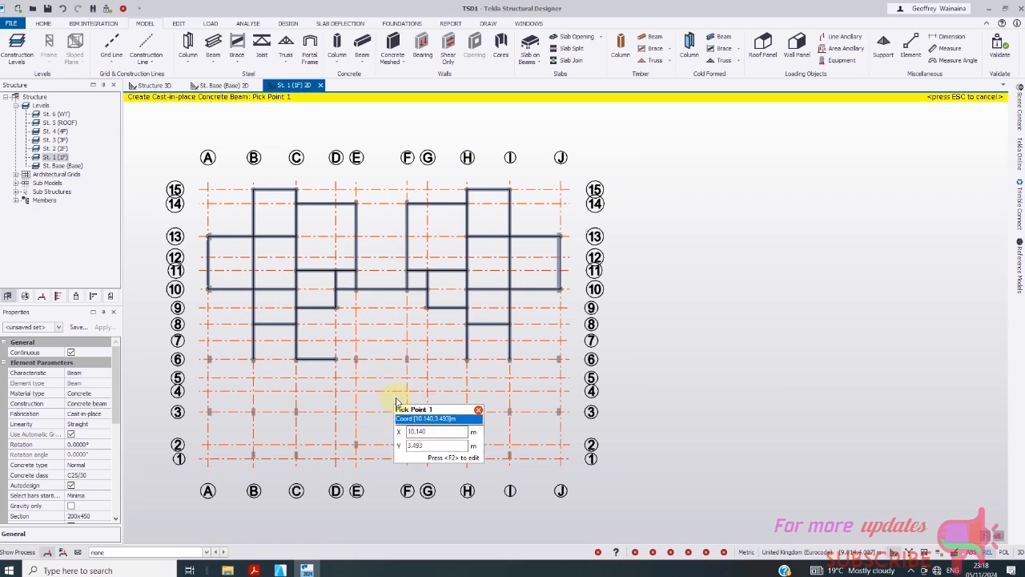
pyautogui.scroll(1, 351, 396)
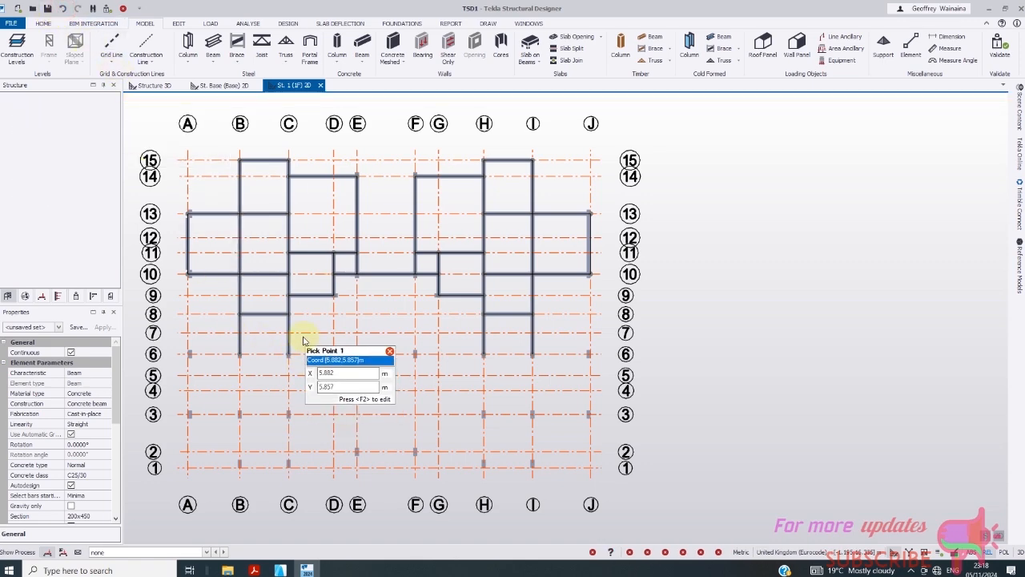
pyautogui.scroll(1, 304, 338)
pyautogui.click(344, 333)
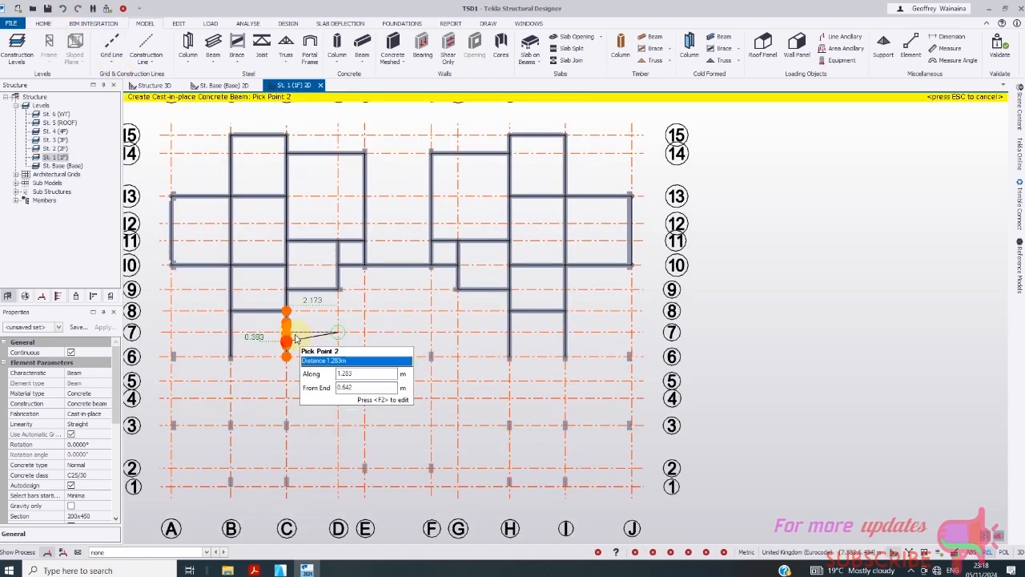
pyautogui.press('Escape')
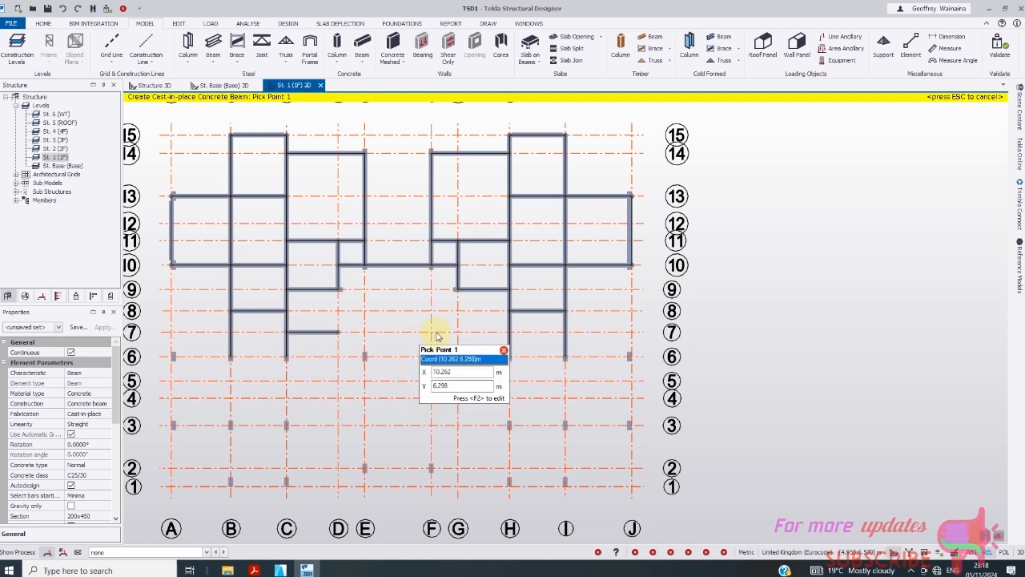
pyautogui.click(457, 333)
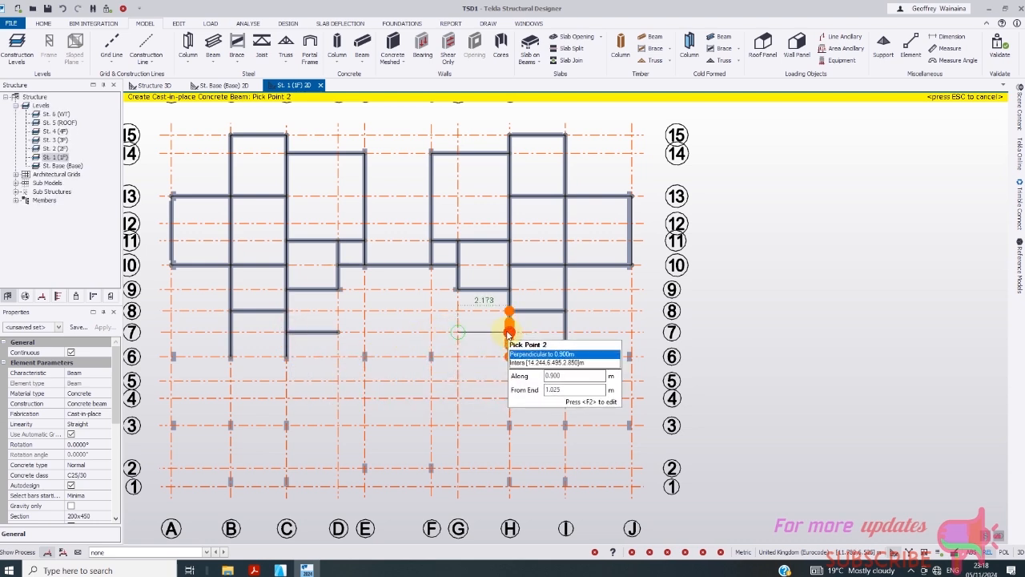
pyautogui.press('Escape')
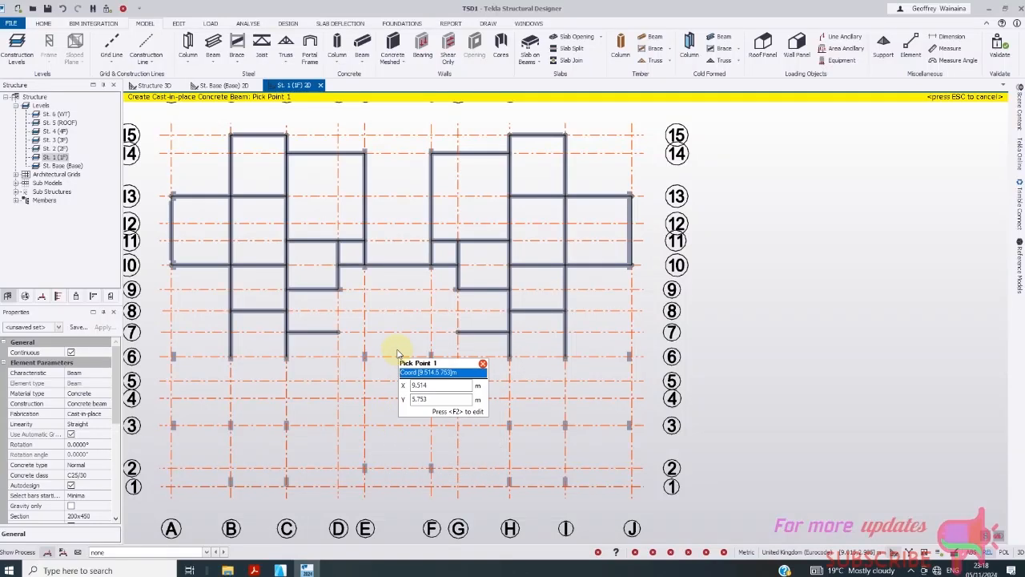
pyautogui.scroll(-1, 397, 353)
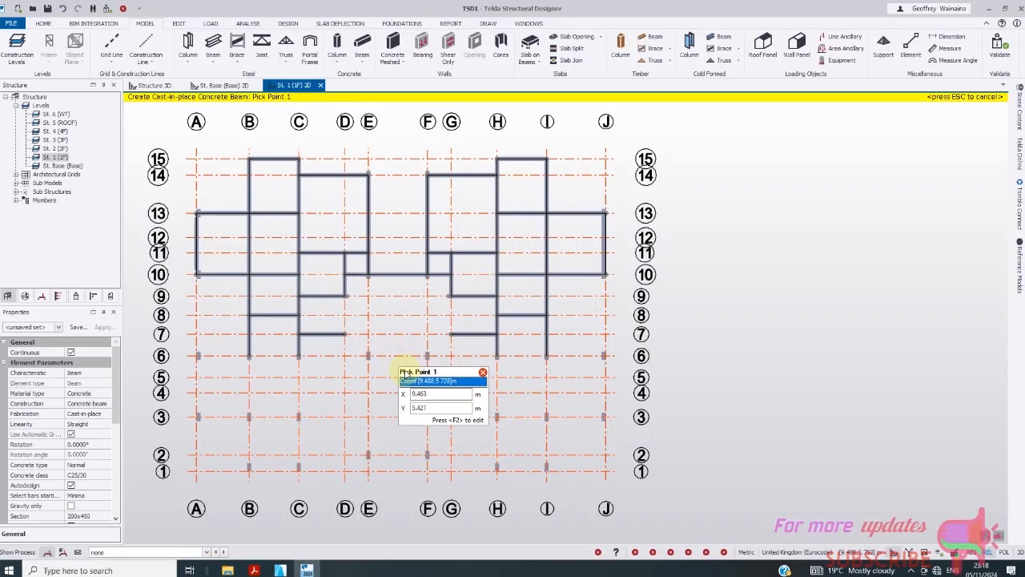
# - Run beams down lines E and F from grid 6 to grid 2
pyautogui.click(369, 356)
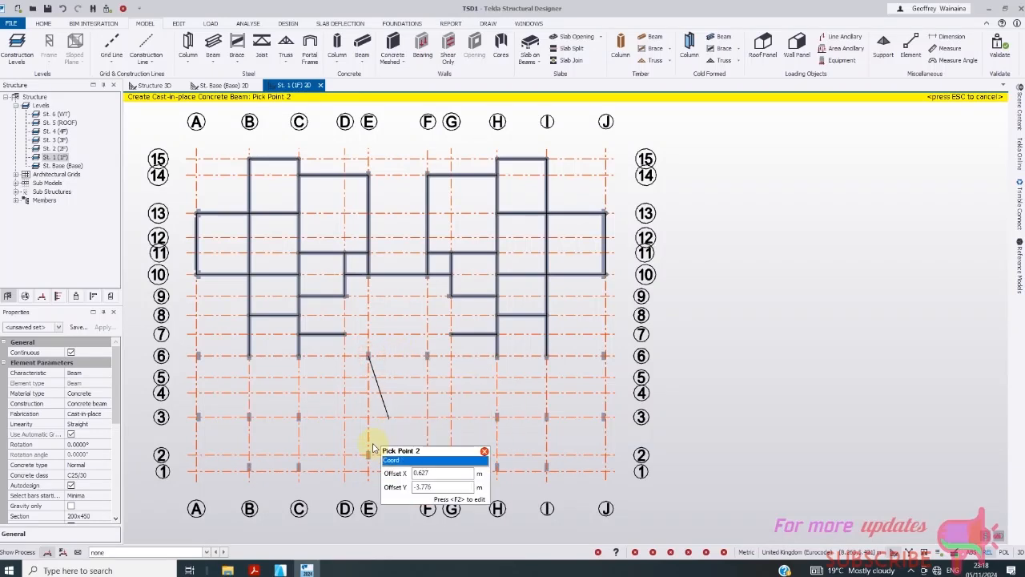
pyautogui.click(369, 455)
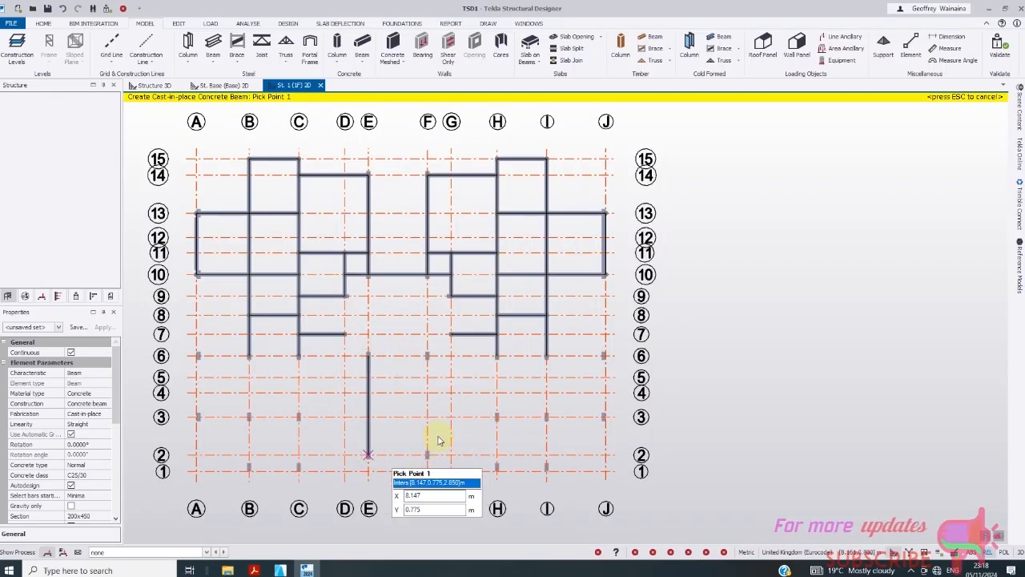
pyautogui.click(427, 356)
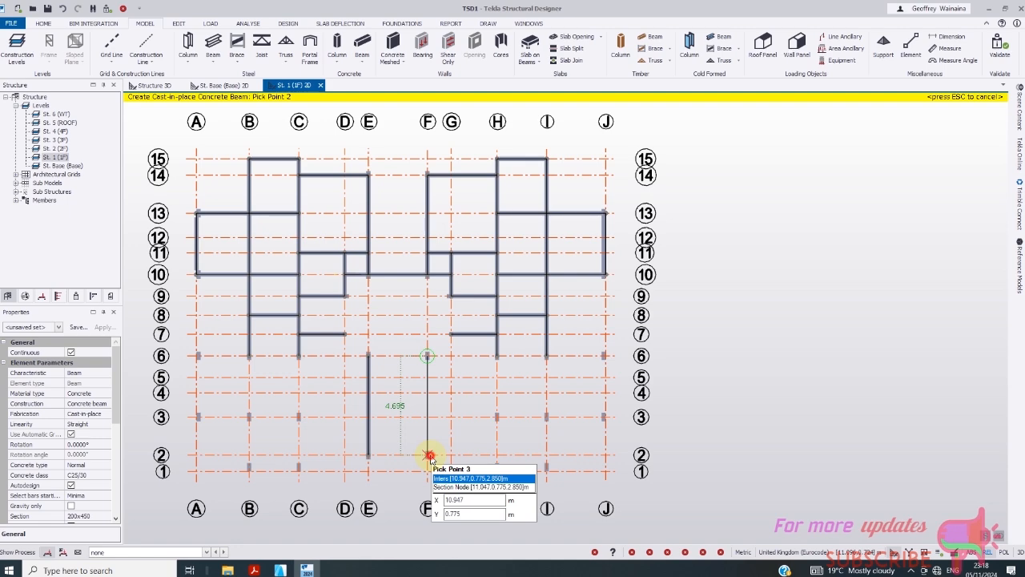
pyautogui.click(429, 456)
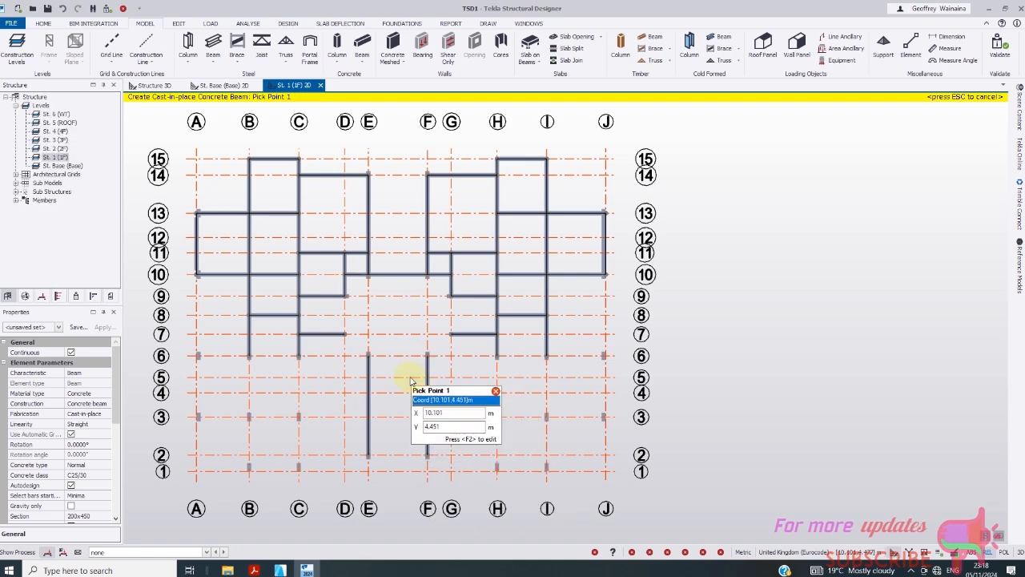
pyautogui.scroll(-2, 373, 355)
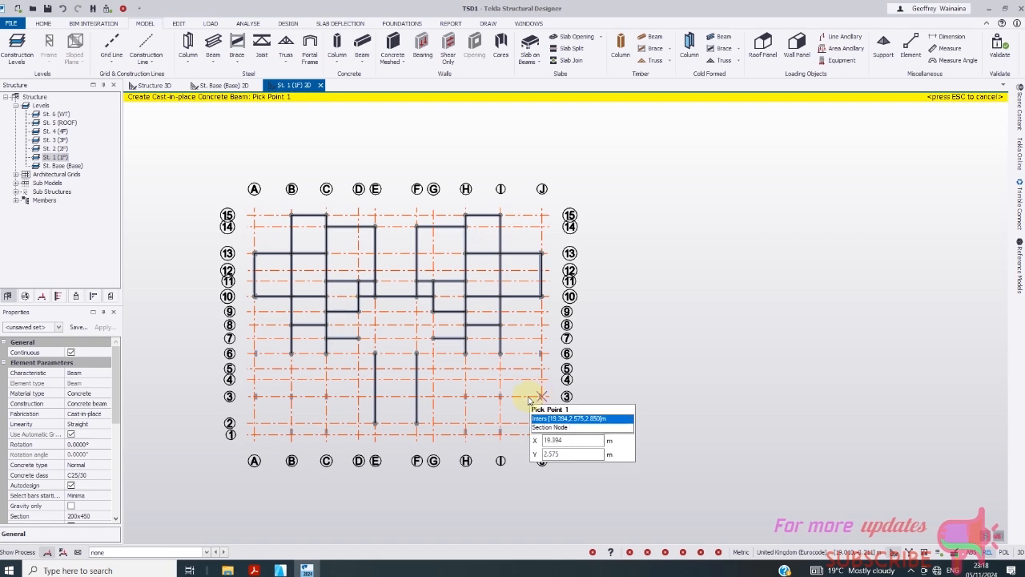
pyautogui.scroll(3, 535, 380)
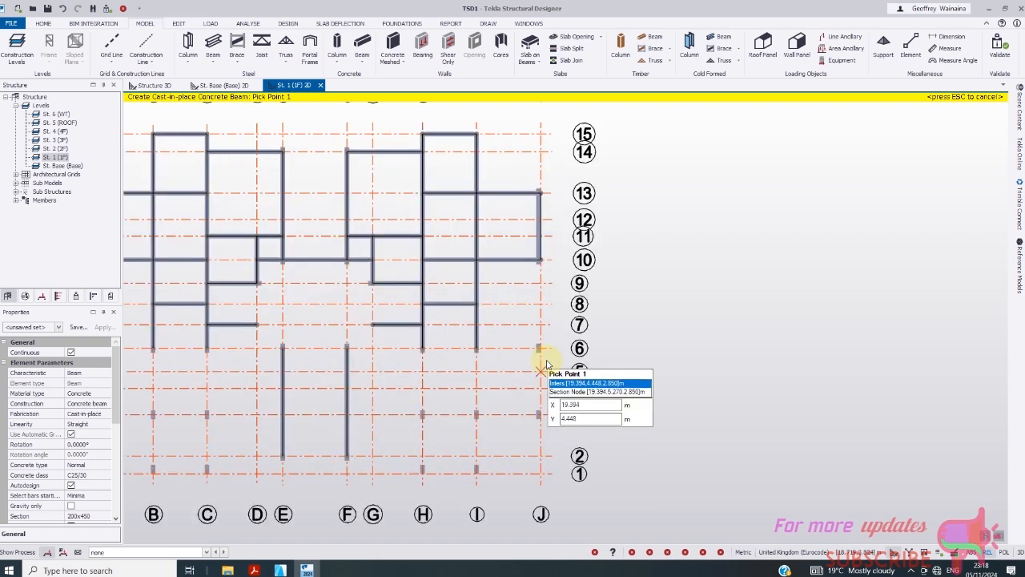
# - Add beams down line J to grid 3 and lines I and H to grid 1, then along grid 1 to I
pyautogui.click(543, 349)
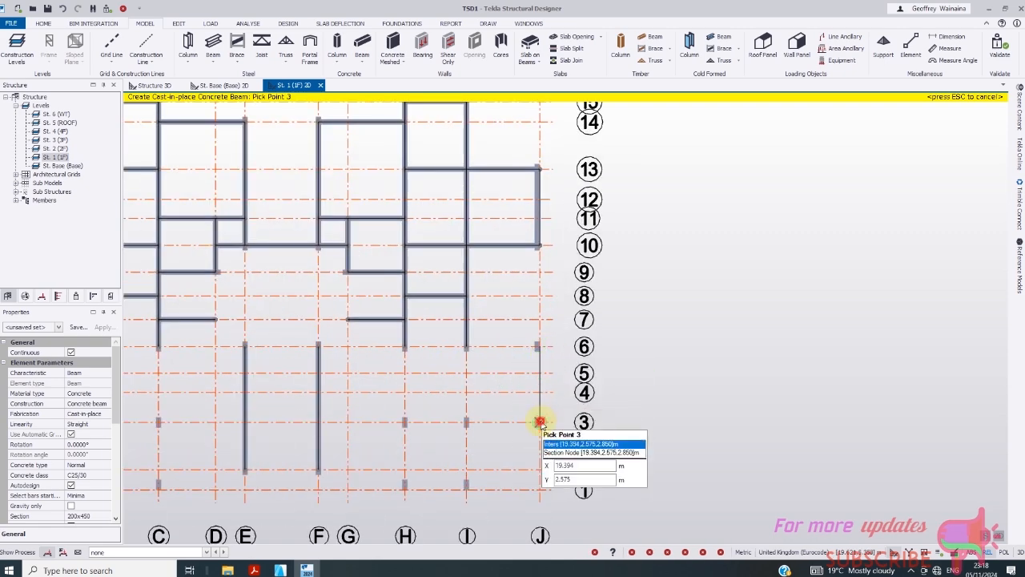
pyautogui.click(541, 424)
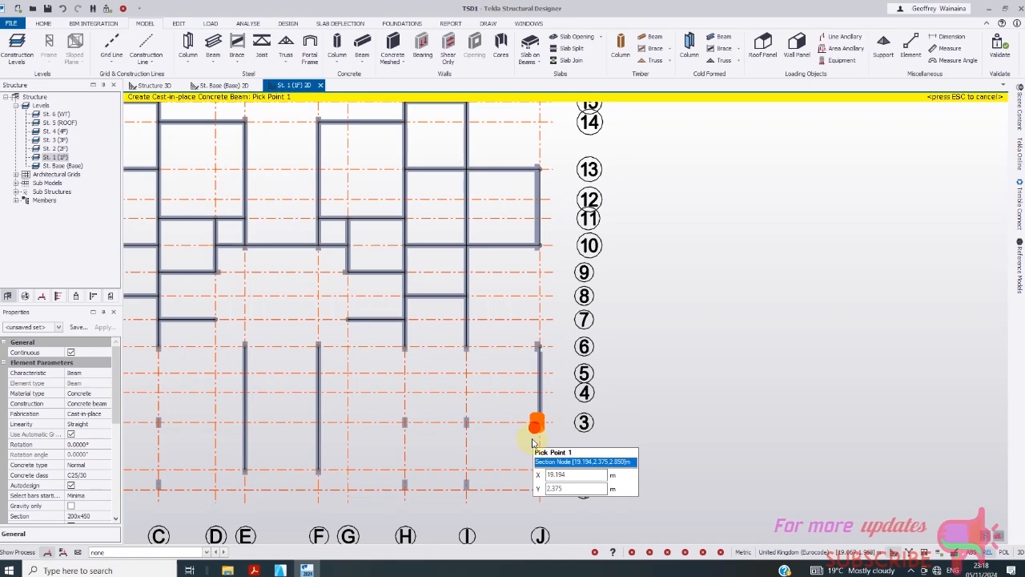
pyautogui.click(467, 346)
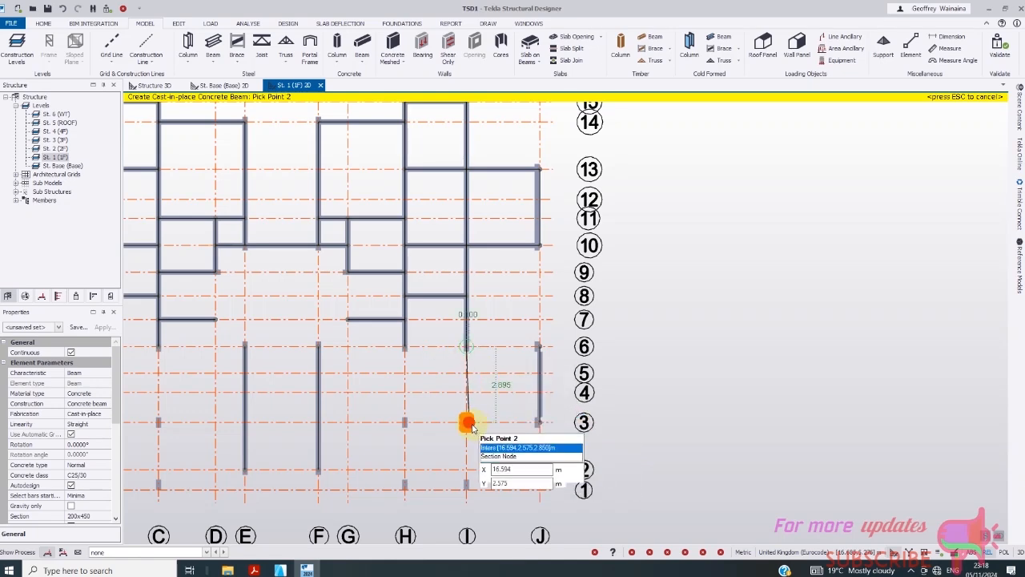
pyautogui.click(467, 422)
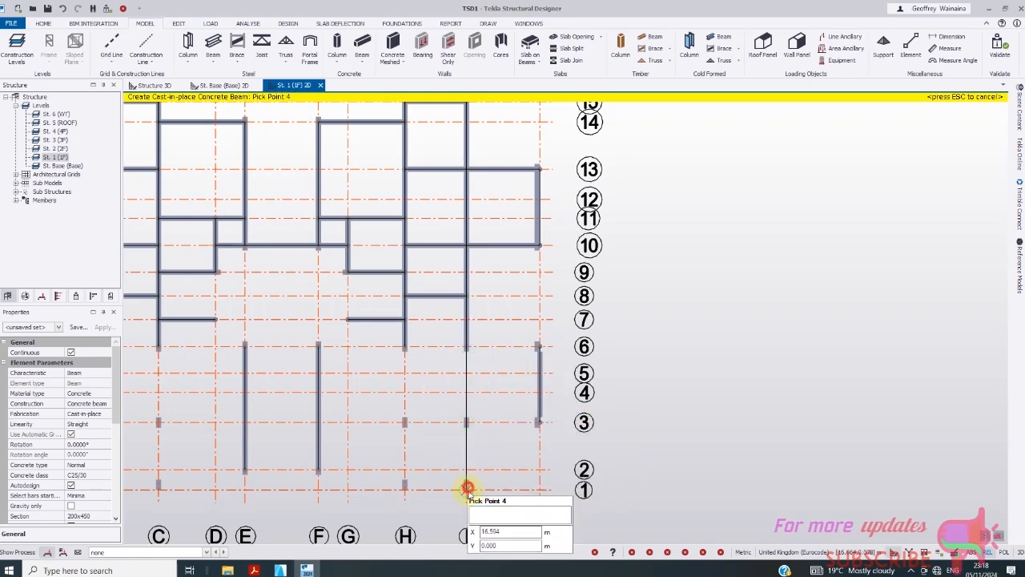
pyautogui.click(467, 487)
pyautogui.click(404, 346)
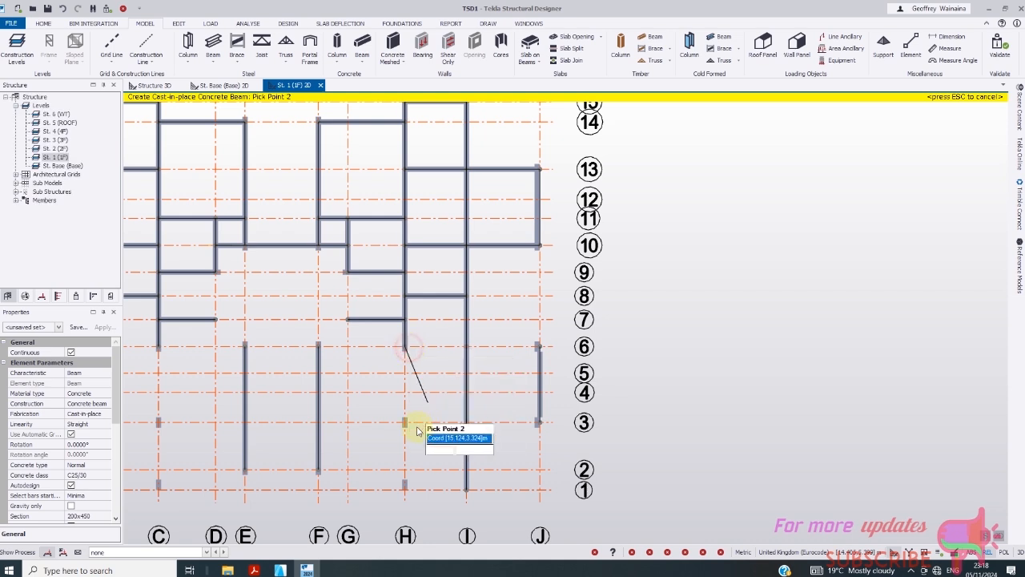
pyautogui.click(405, 424)
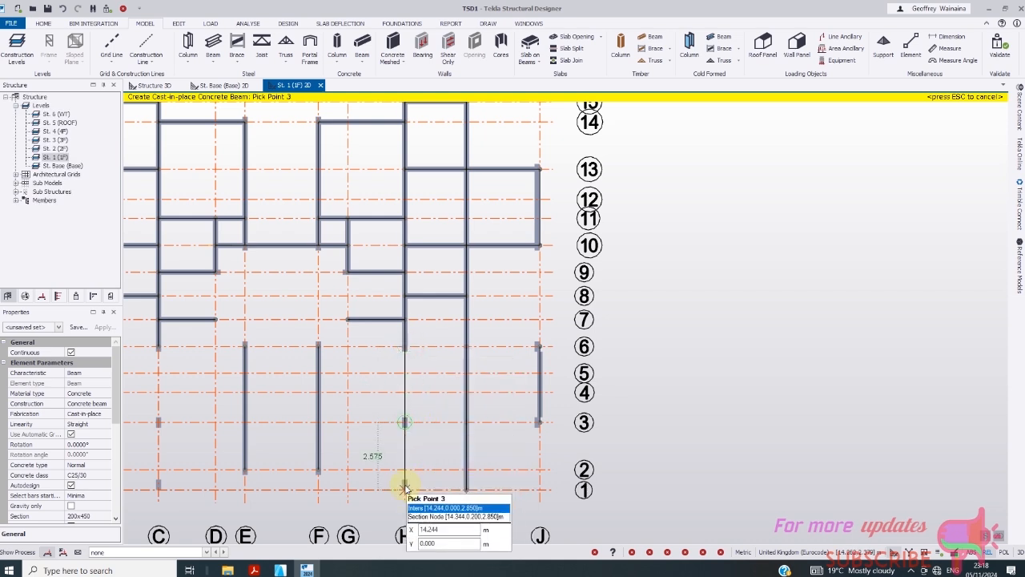
pyautogui.click(404, 487)
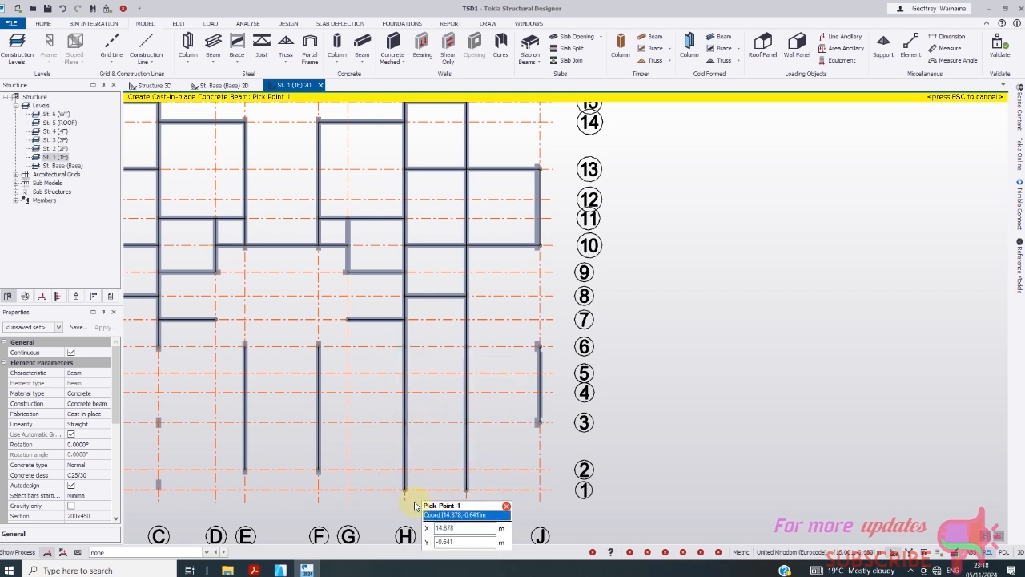
pyautogui.click(462, 492)
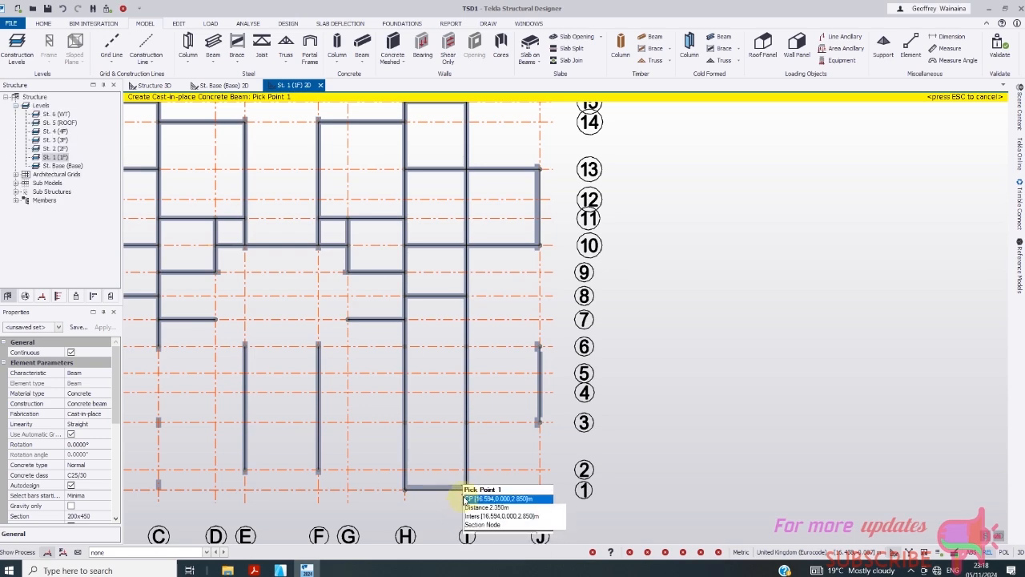
# - Place a beam along grid 3 from J through I to H
pyautogui.scroll(1, 478, 439)
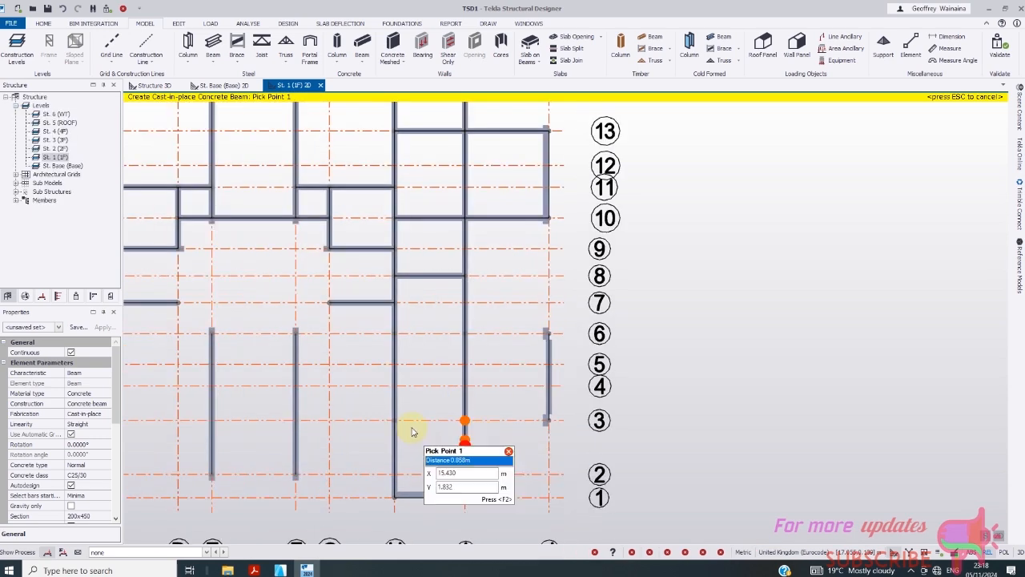
pyautogui.scroll(1, 551, 421)
pyautogui.click(550, 419)
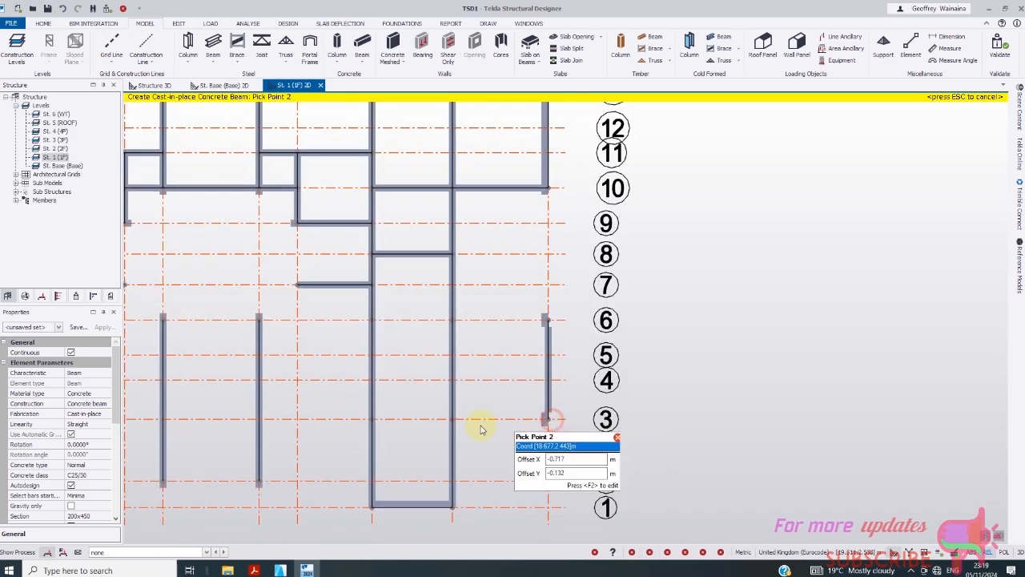
pyautogui.click(453, 419)
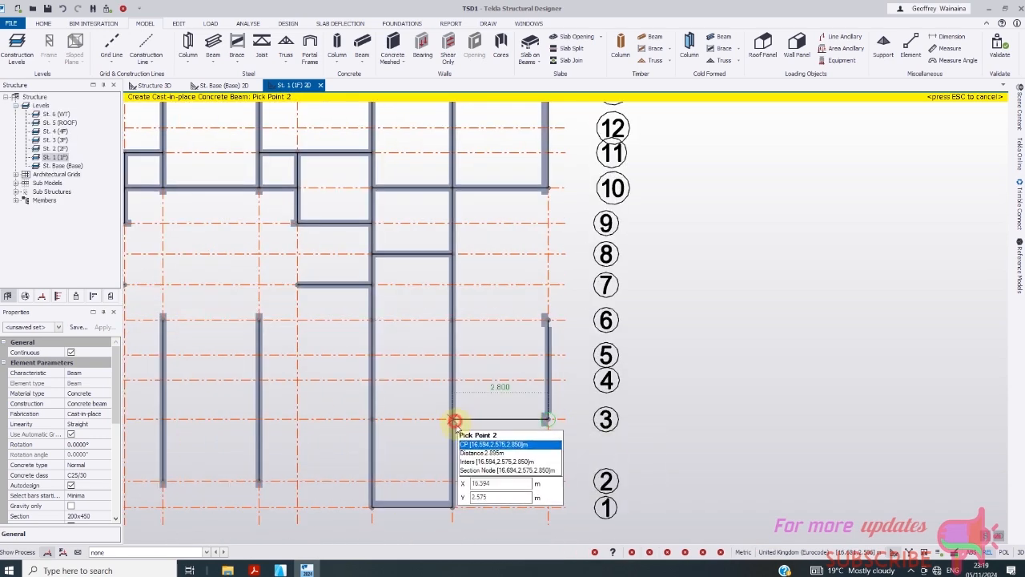
pyautogui.click(373, 419)
pyautogui.press('Escape')
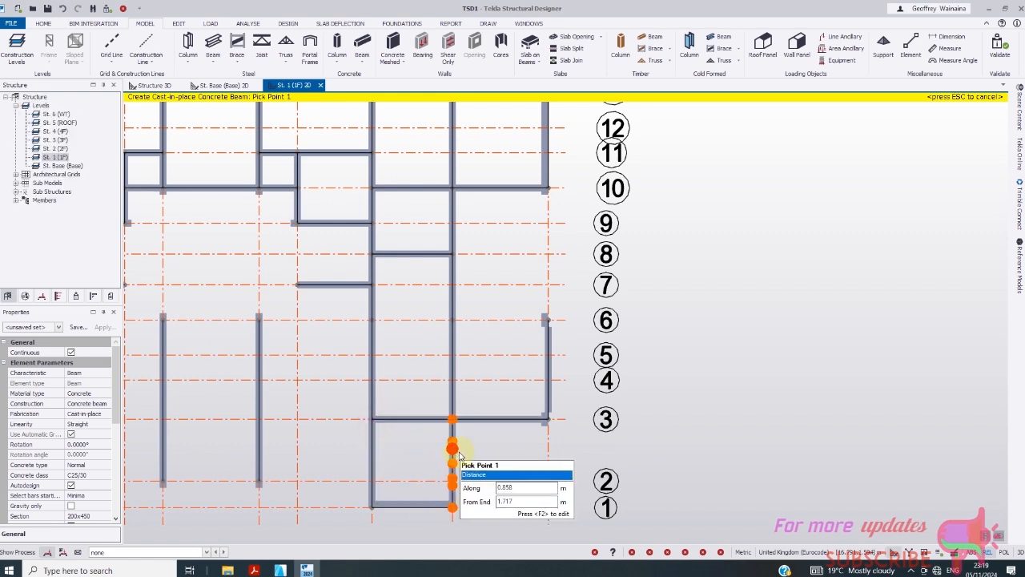
# - Place a beam along grid 6 from J through I to H
pyautogui.click(548, 319)
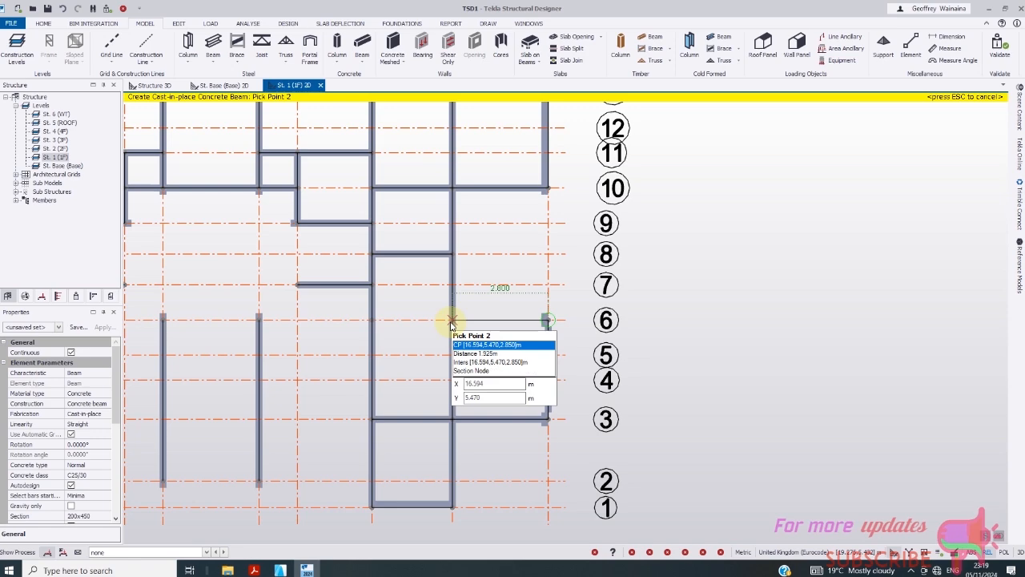
pyautogui.click(452, 321)
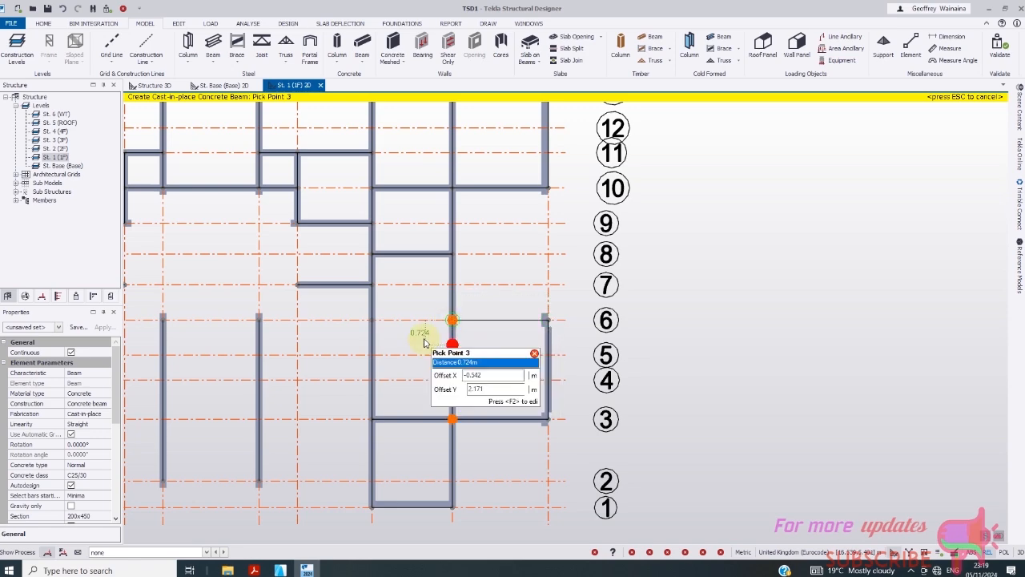
pyautogui.doubleClick(371, 320)
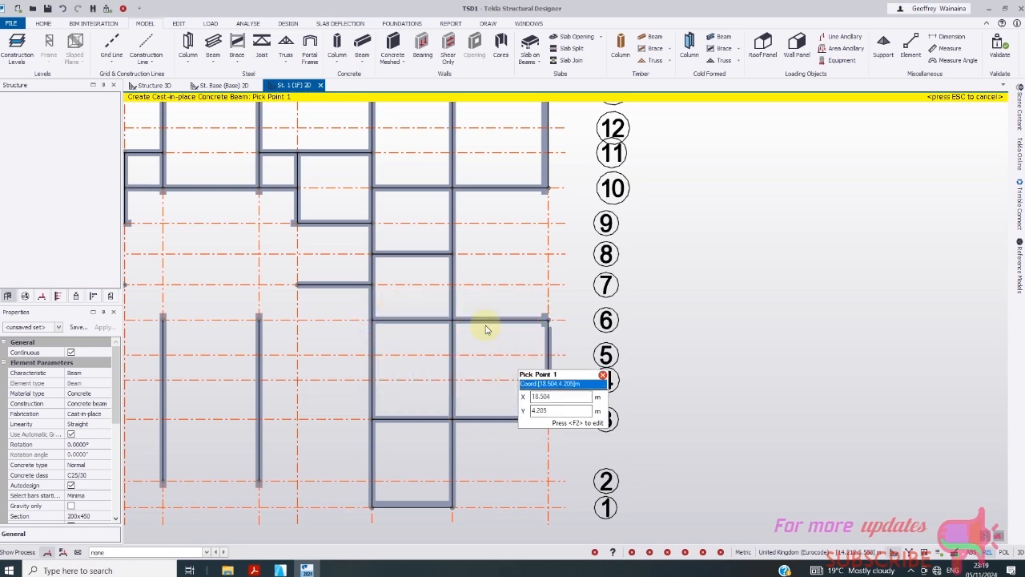
# - Add a beam along grid 5 from C/5 to E/5
pyautogui.scroll(-2, 461, 302)
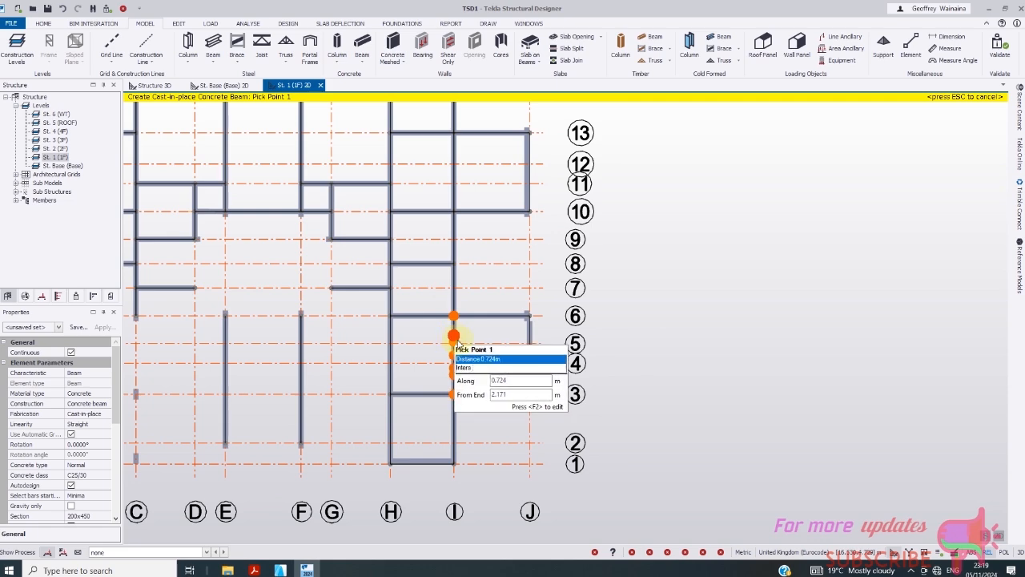
pyautogui.scroll(-1, 473, 377)
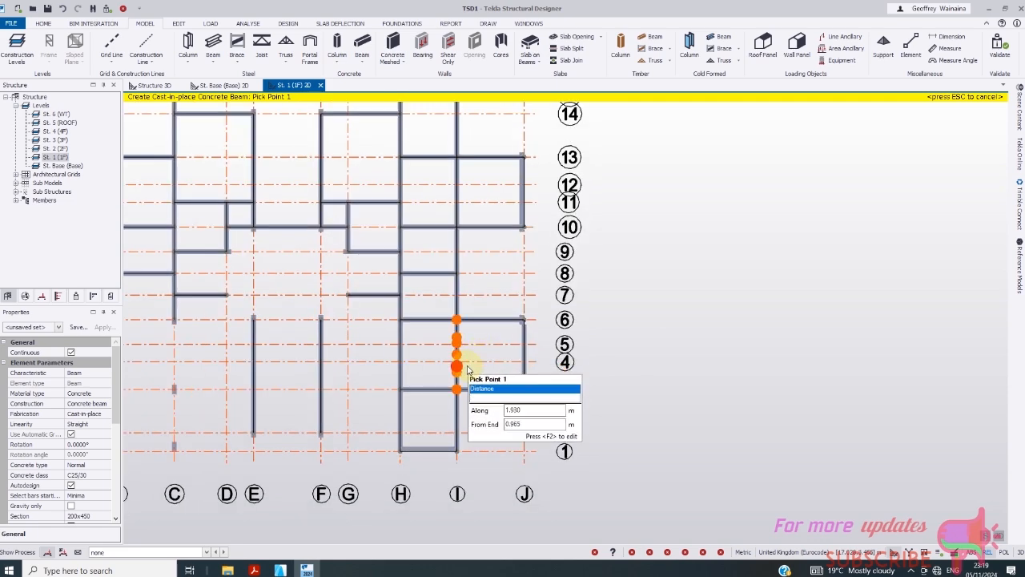
pyautogui.scroll(1, 397, 370)
pyautogui.scroll(-1, 465, 370)
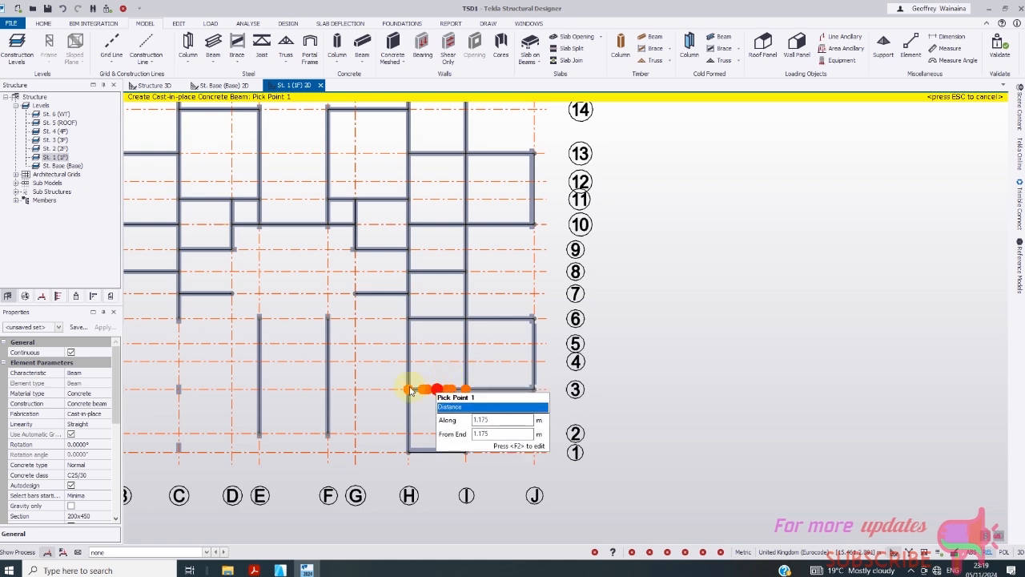
pyautogui.click(180, 344)
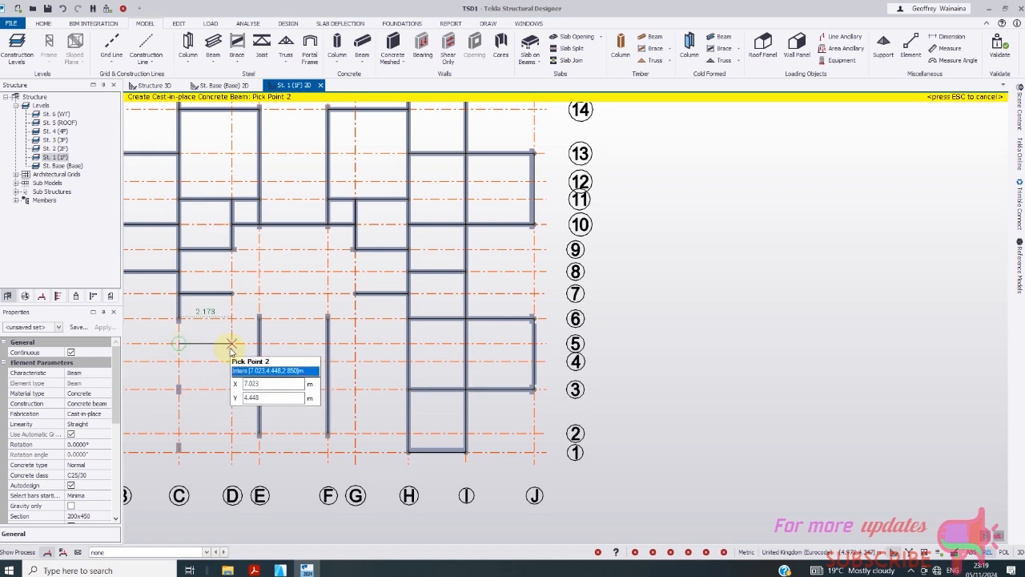
pyautogui.click(260, 346)
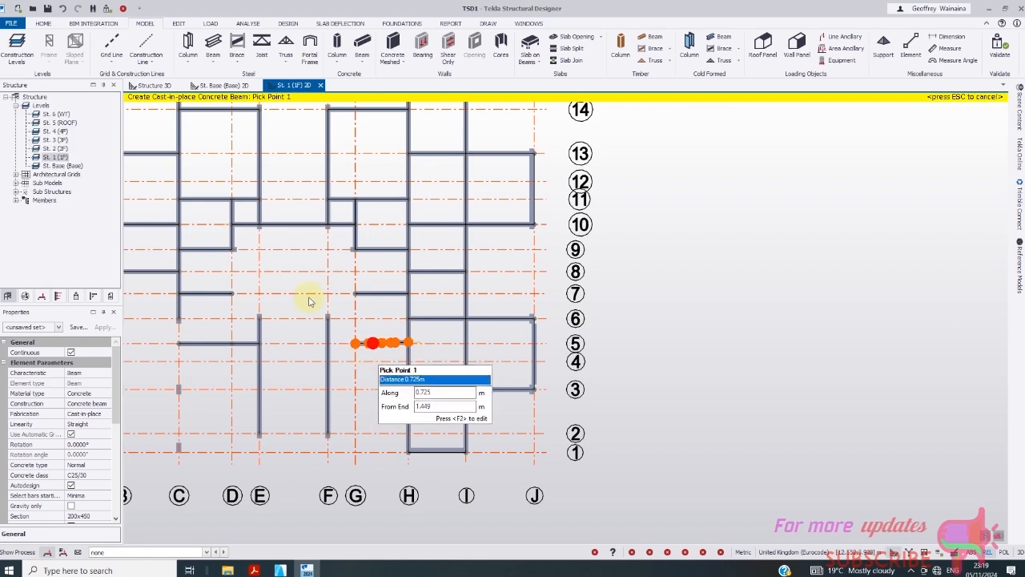
# - Draw infill beams along grid 5
pyautogui.scroll(3, 361, 353)
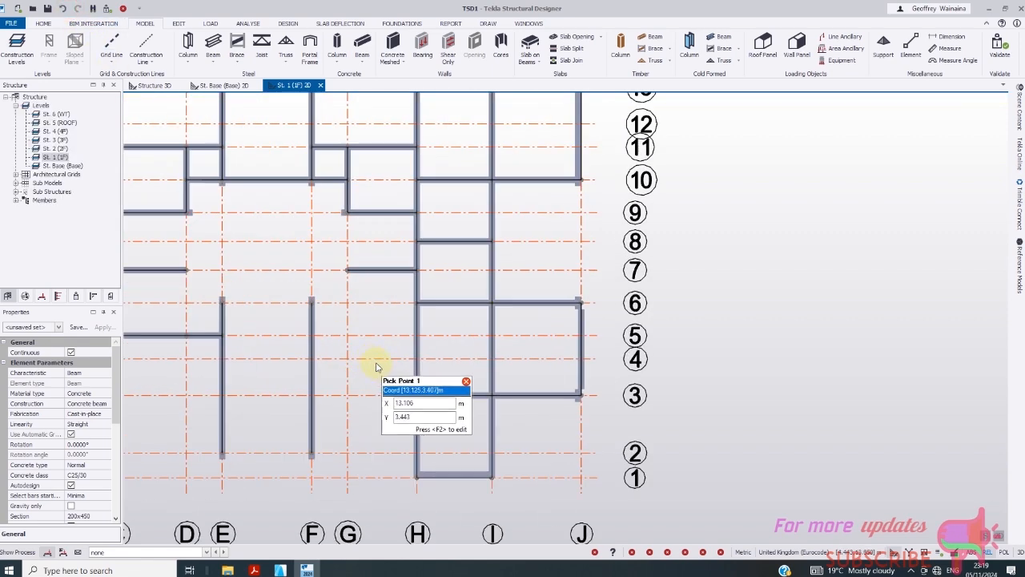
pyautogui.click(344, 331)
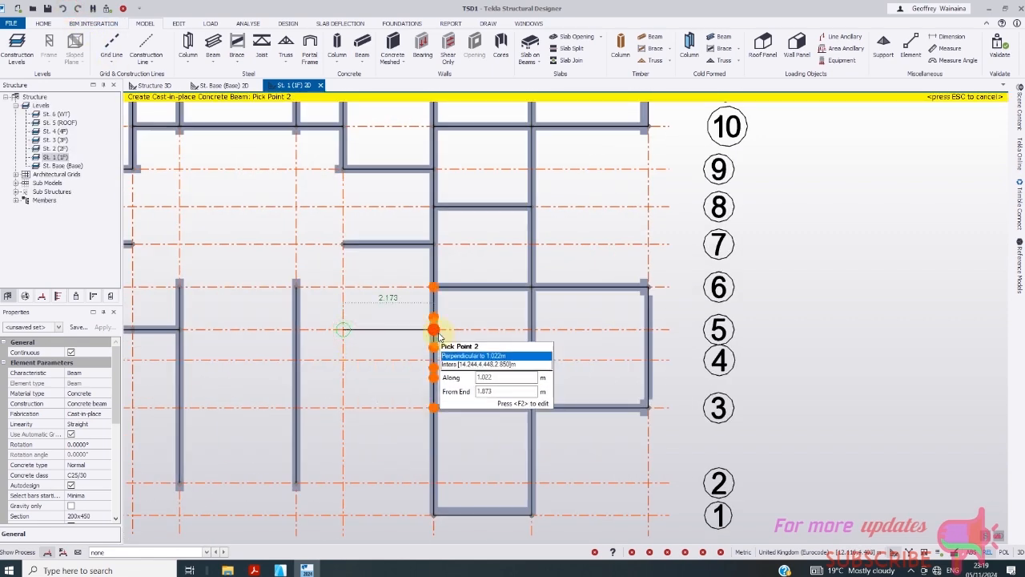
pyautogui.click(438, 335)
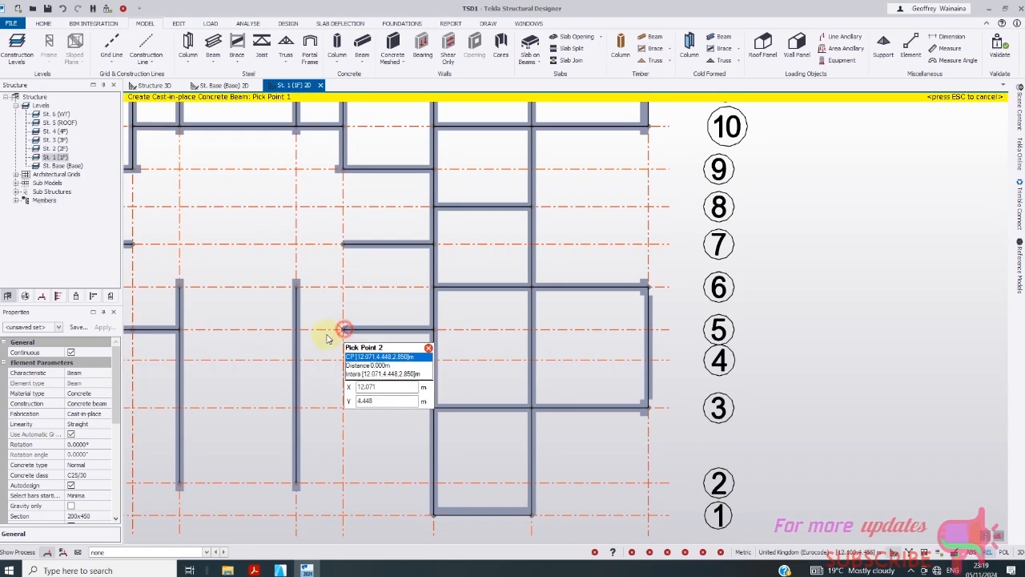
pyautogui.click(297, 329)
# - Draw a beam down the grid line from grid 9 past grid 7
pyautogui.scroll(-1, 369, 297)
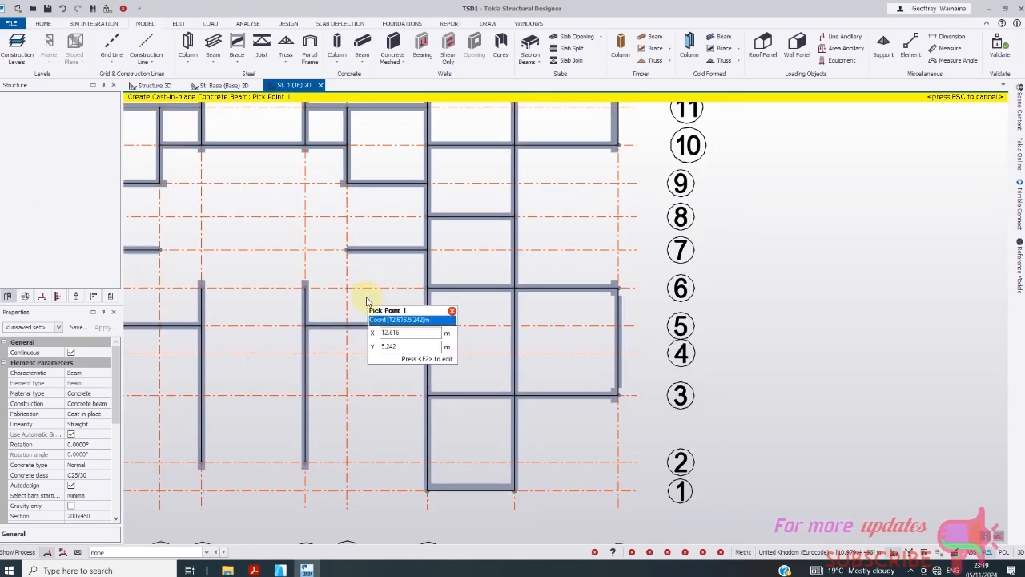
pyautogui.click(347, 185)
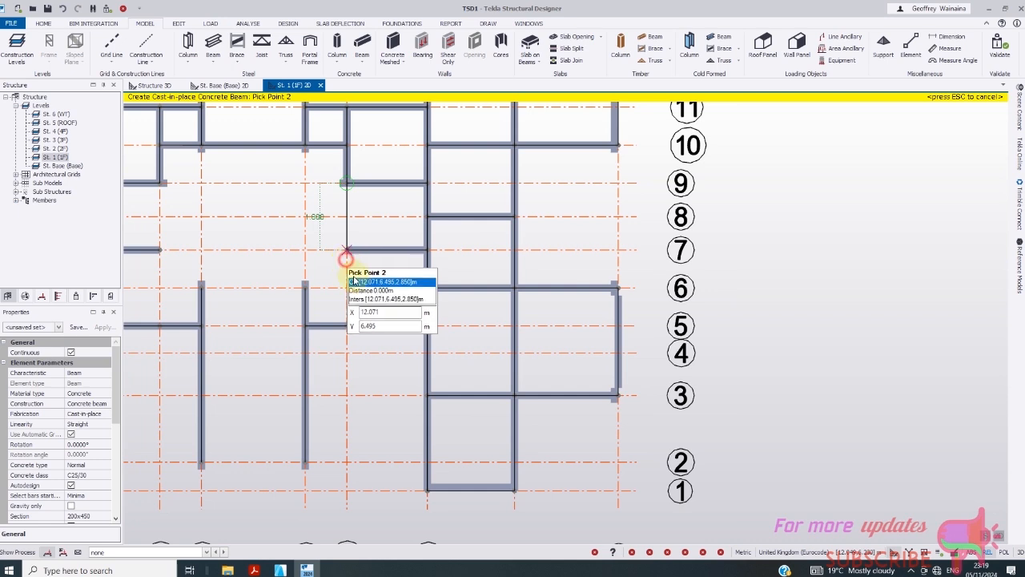
pyautogui.click(346, 253)
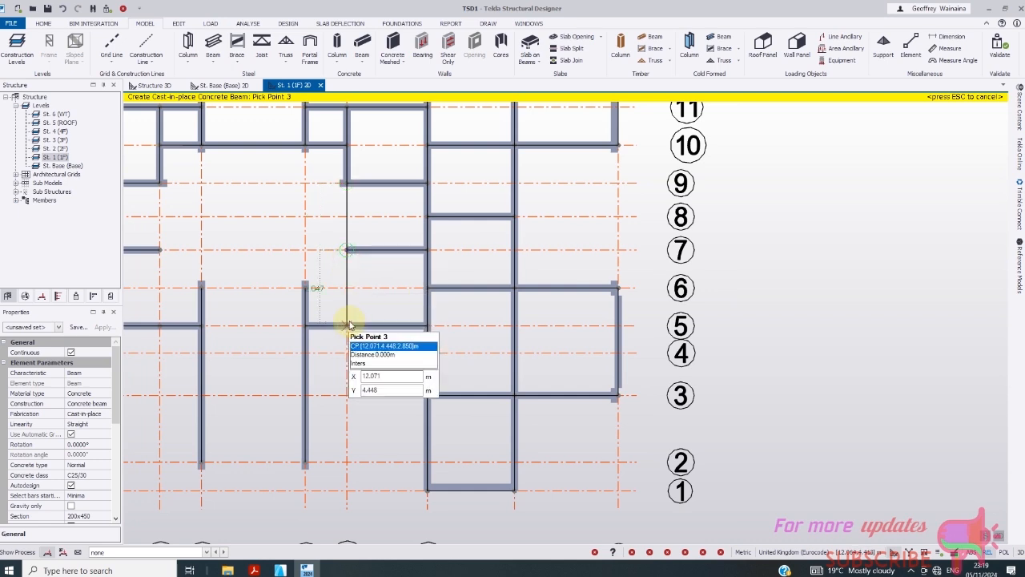
pyautogui.click(348, 288)
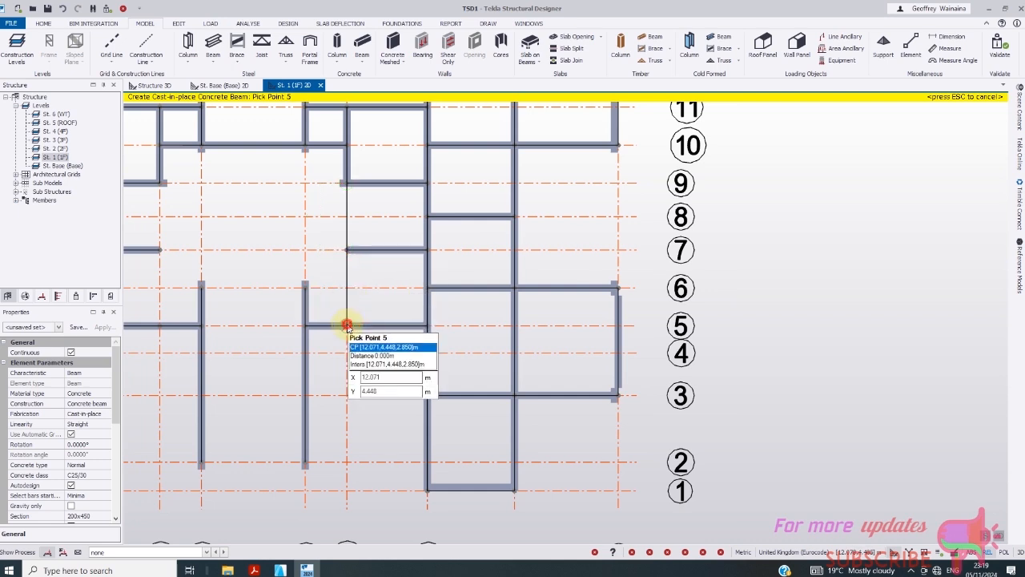
pyautogui.press('Escape')
# - Add a short beam along grid 6 and down to grid 5, then stop beam placement
pyautogui.click(305, 287)
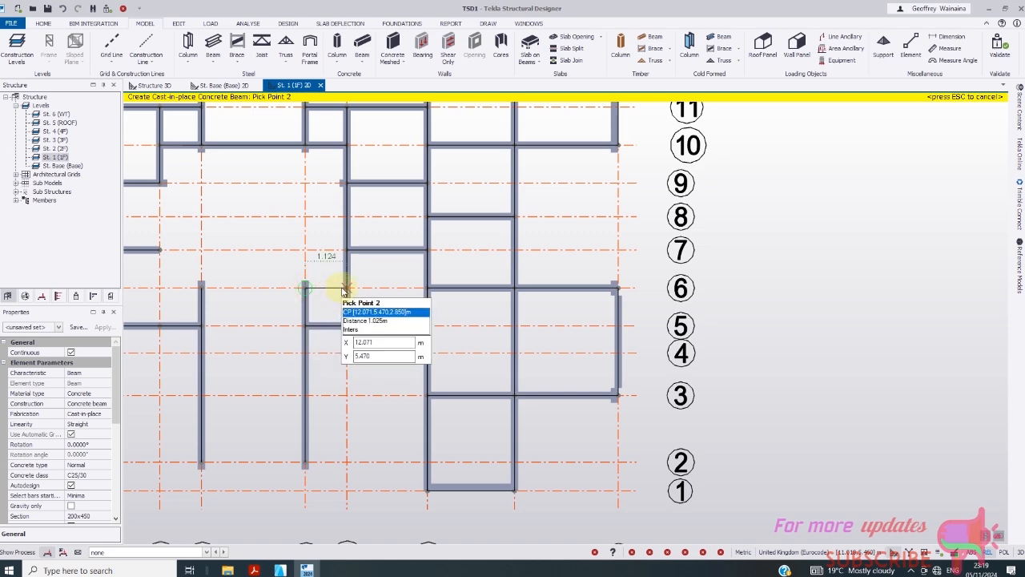
pyautogui.click(345, 288)
pyautogui.scroll(-2, 372, 316)
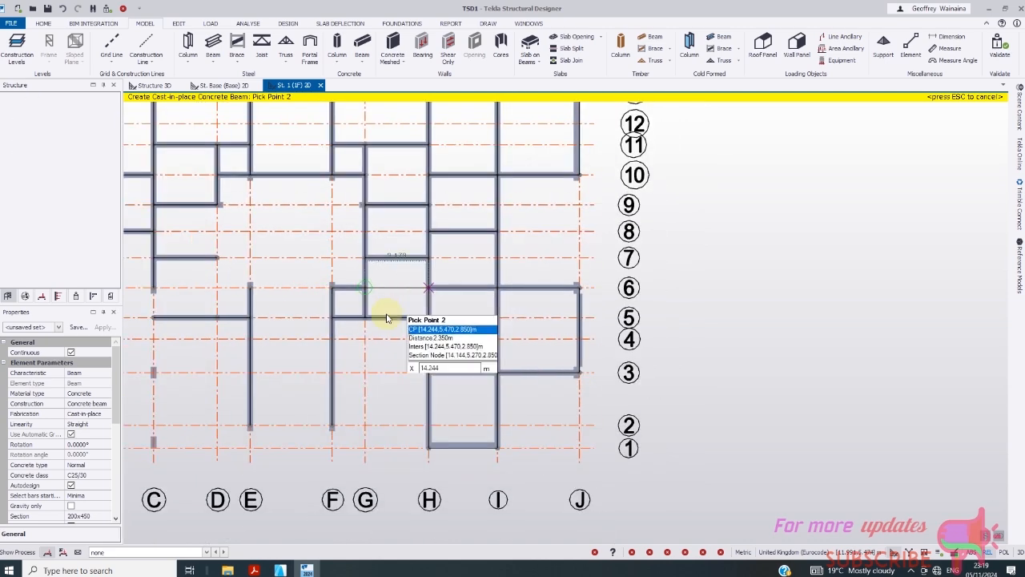
pyautogui.click(387, 318)
pyautogui.press('Escape')
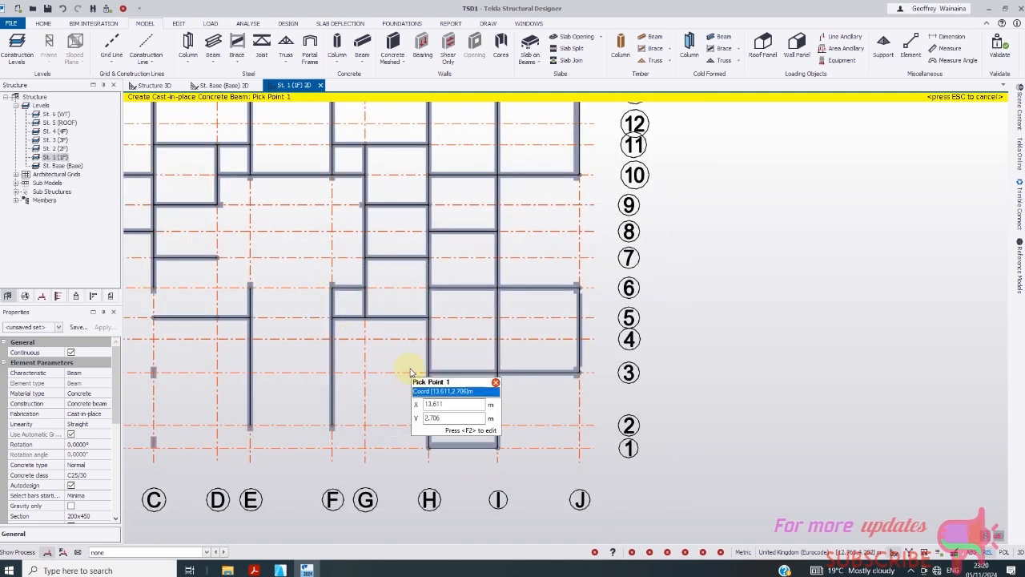
pyautogui.press('Escape')
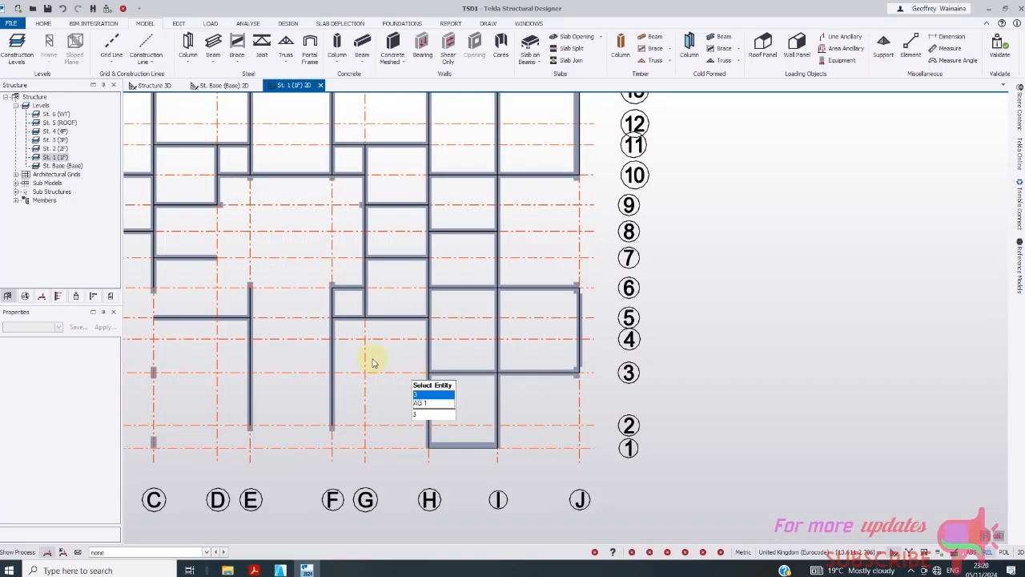
# - Start Concrete Beam with class C25/30 and nominal covers changed from 30 to 25 mm
pyautogui.click(370, 49)
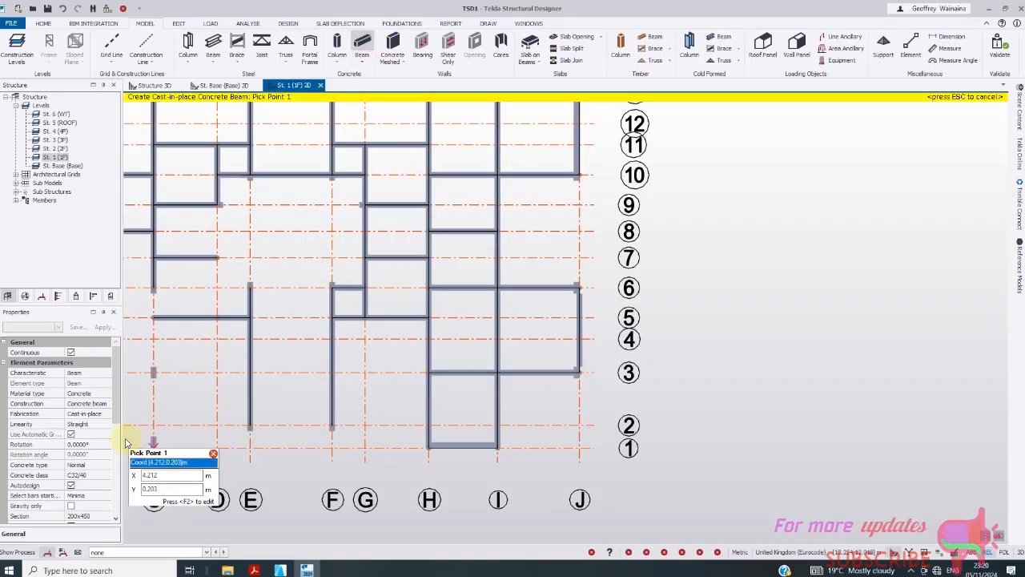
pyautogui.click(107, 475)
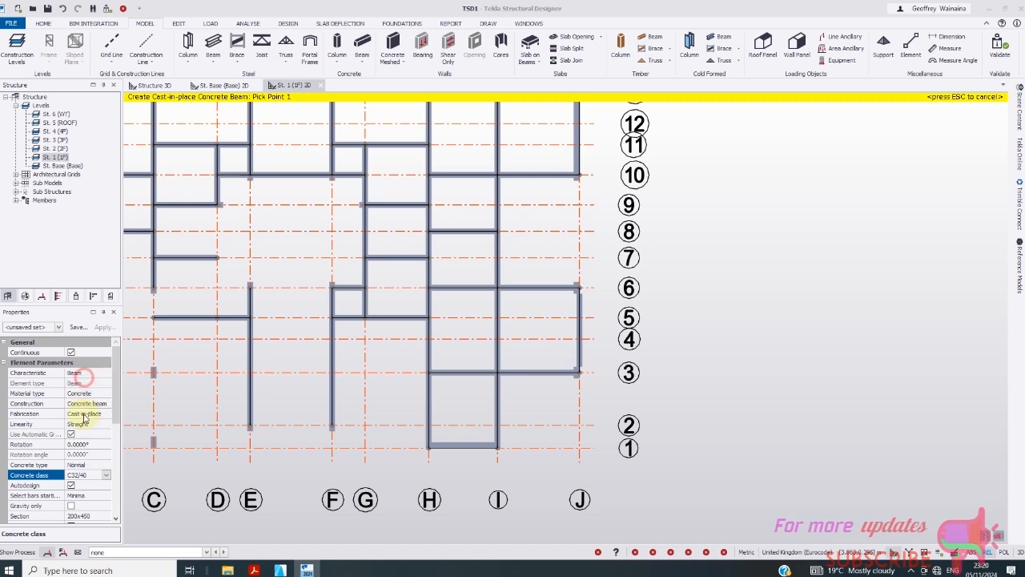
pyautogui.click(84, 417)
pyautogui.scroll(-2, 470, 325)
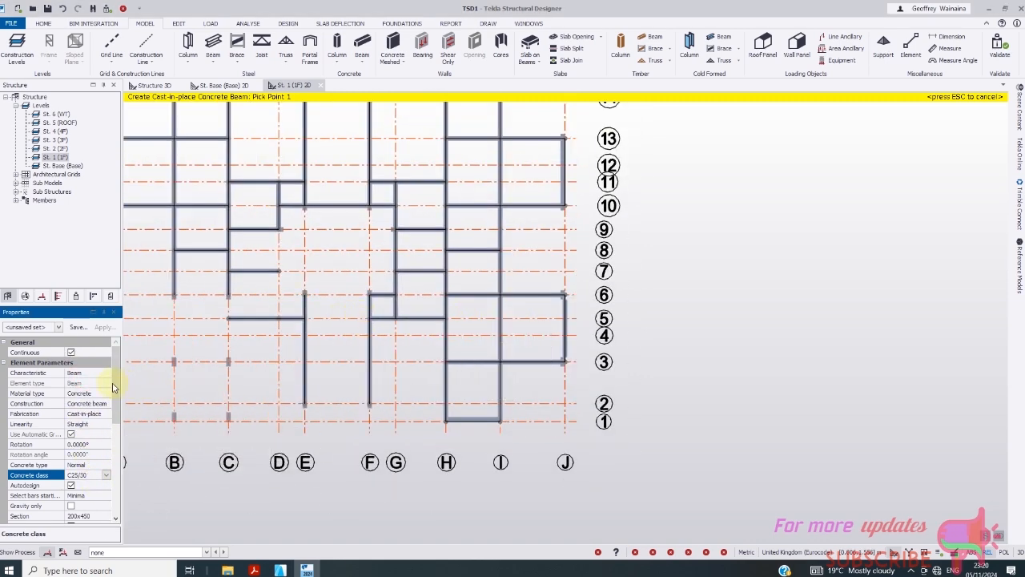
pyautogui.moveTo(114, 384); pyautogui.dragTo(94, 464)
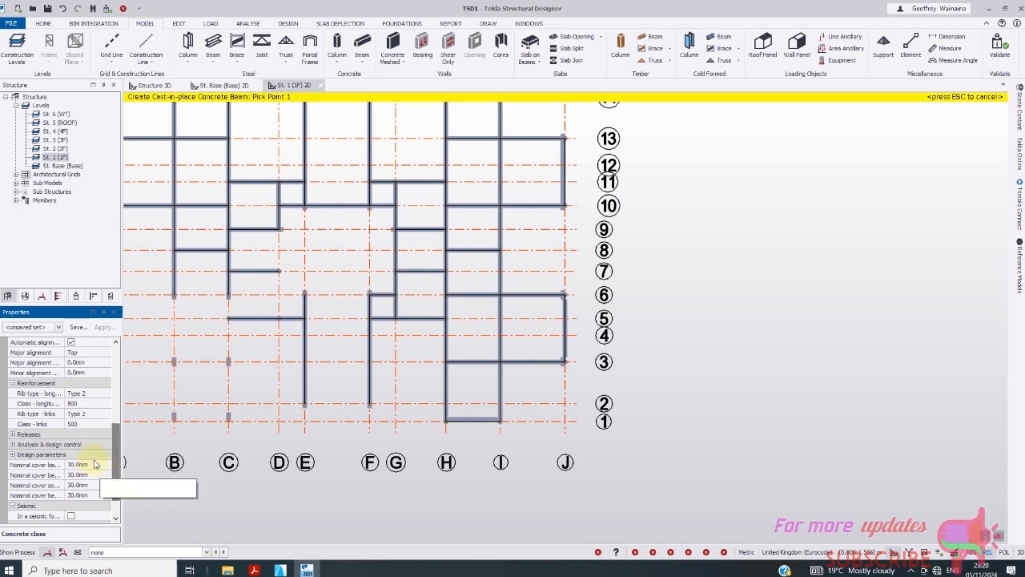
pyautogui.doubleClick(88, 464)
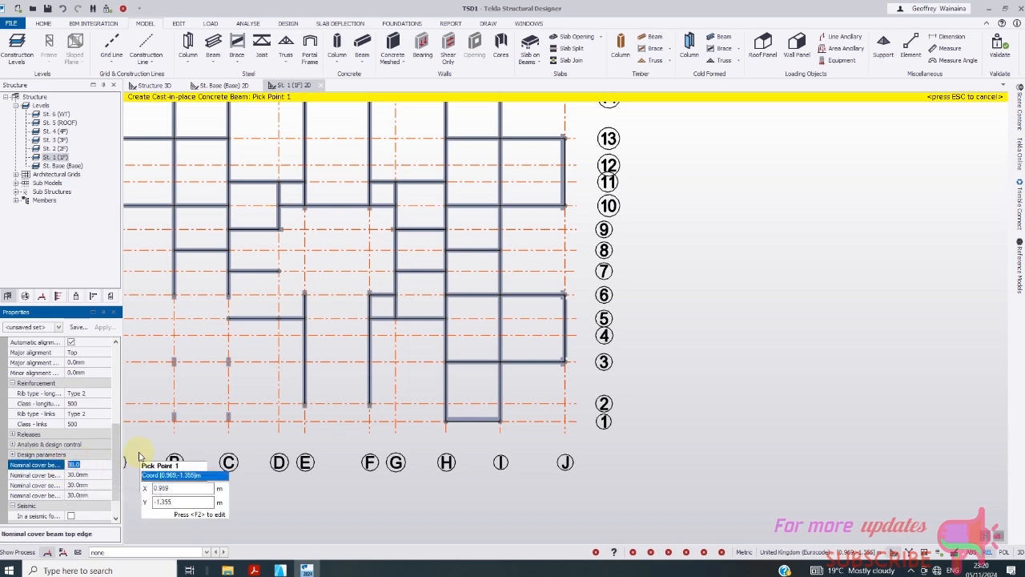
pyautogui.write('25')
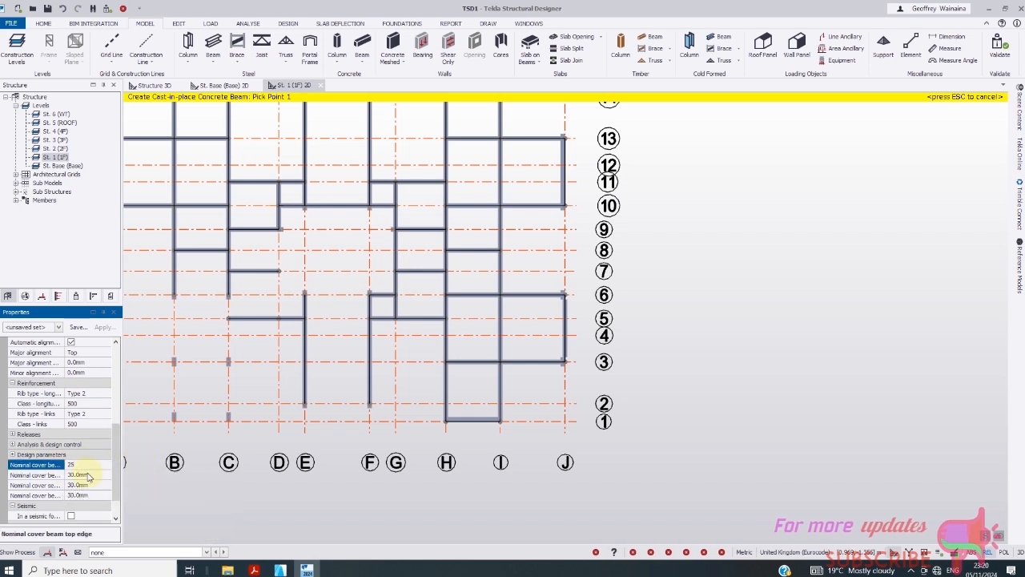
pyautogui.doubleClick(77, 474)
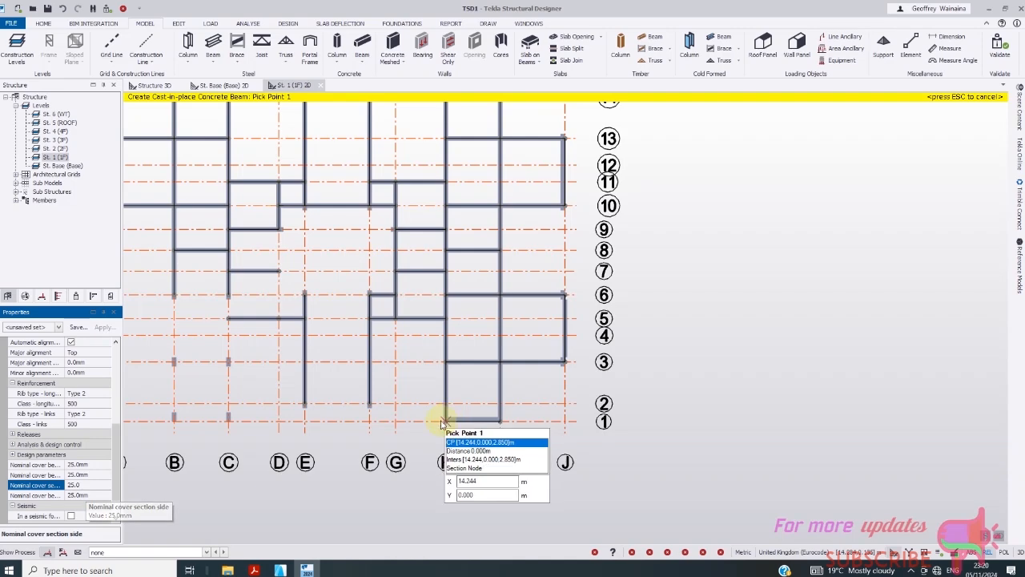
pyautogui.scroll(1, 423, 384)
pyautogui.scroll(-1, 362, 308)
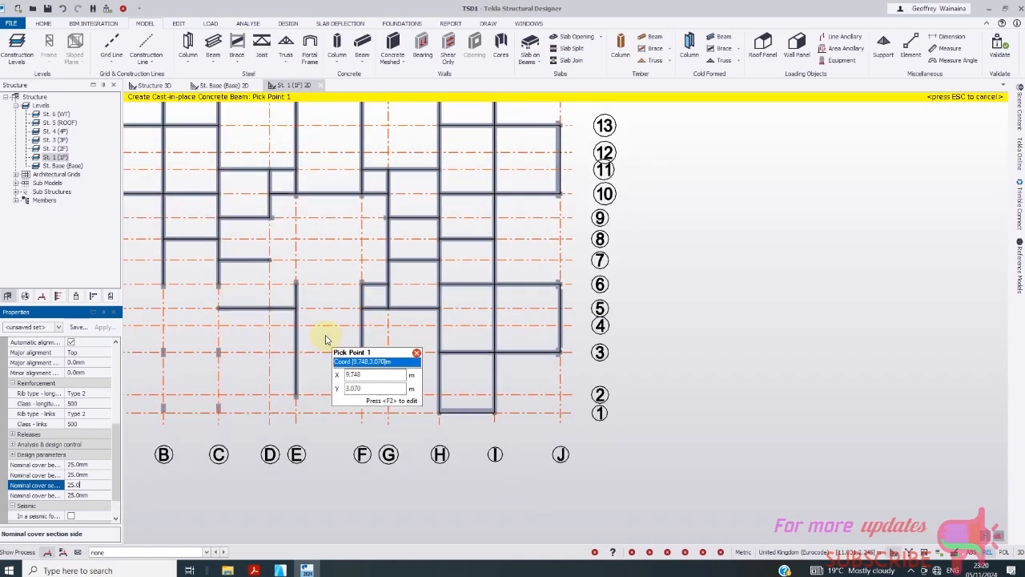
# - Add beams down from D/9 toward grid 5, E/6–D/6, and E–F along grid 6
pyautogui.click(269, 219)
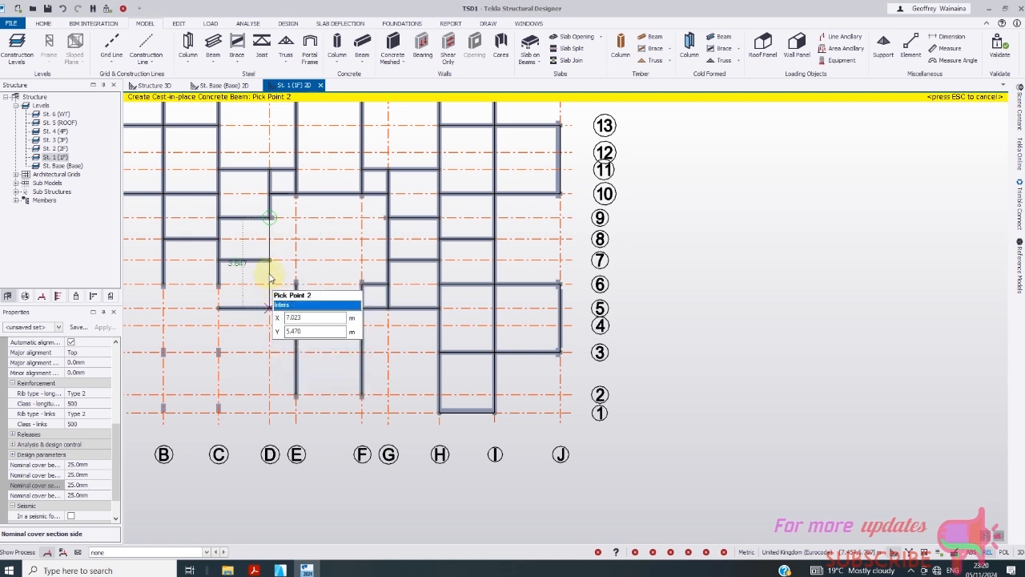
pyautogui.click(269, 260)
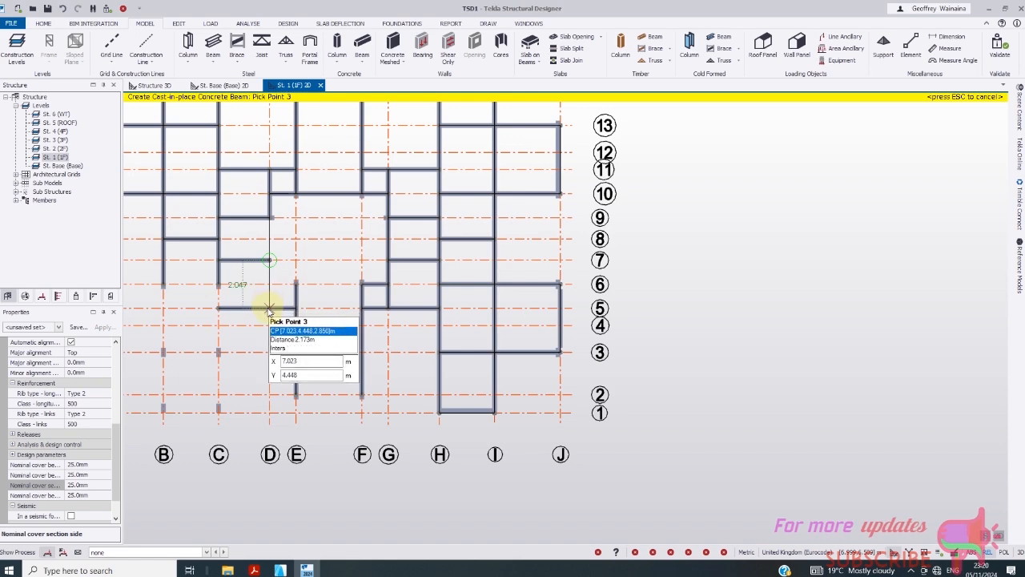
pyautogui.scroll(-1, 373, 289)
pyautogui.scroll(4, 320, 303)
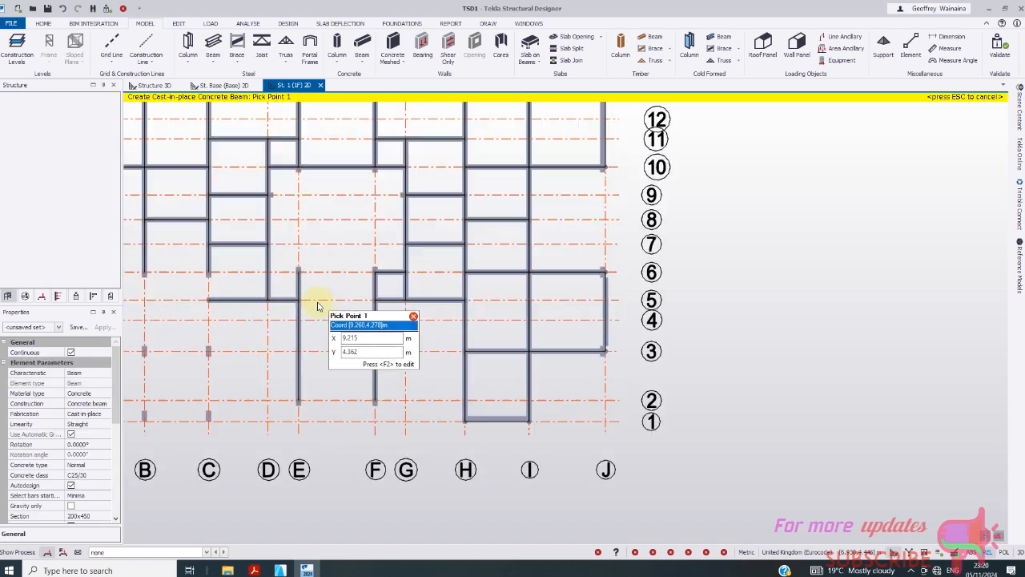
pyautogui.click(304, 264)
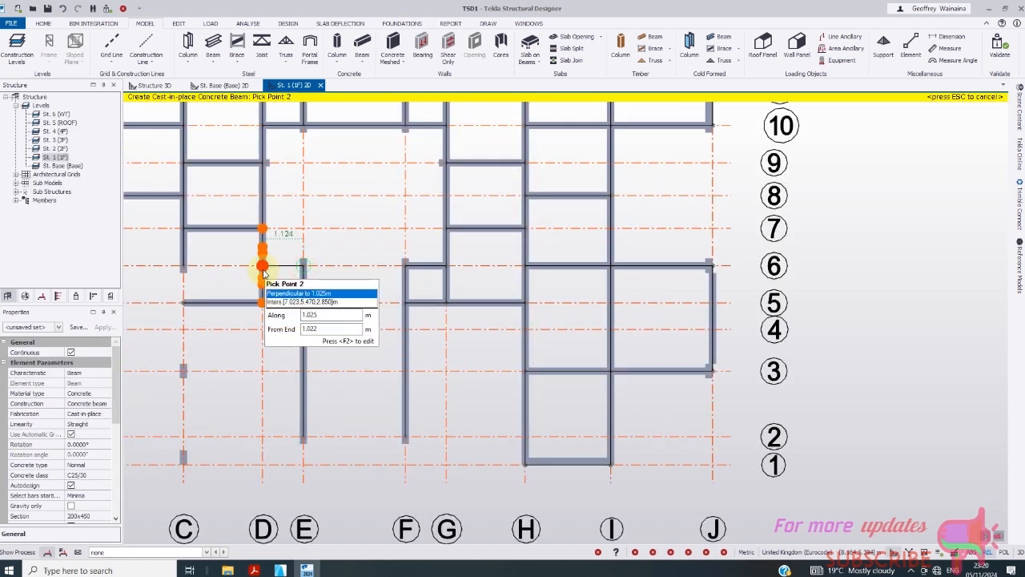
pyautogui.click(268, 275)
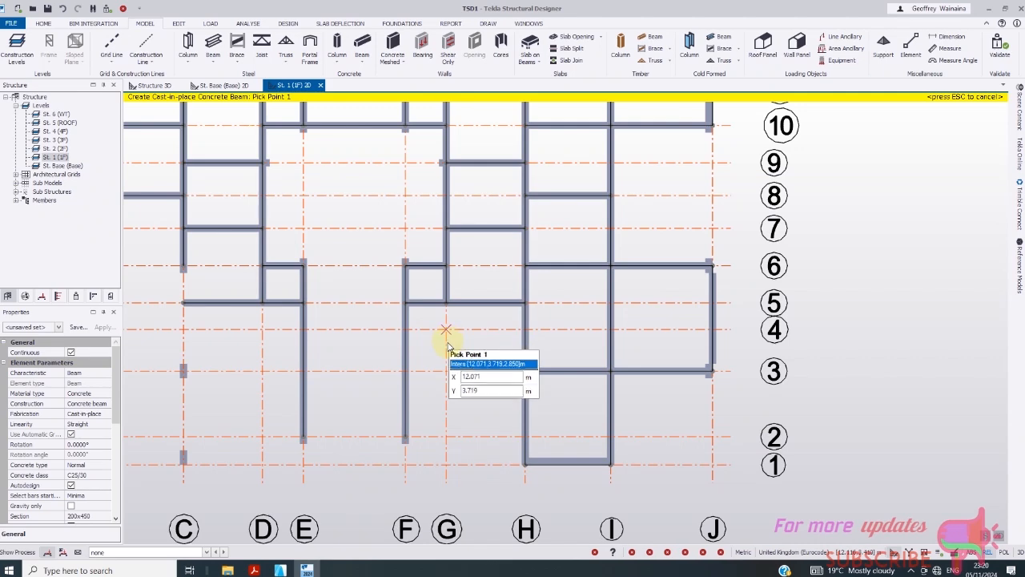
pyautogui.scroll(-1, 446, 343)
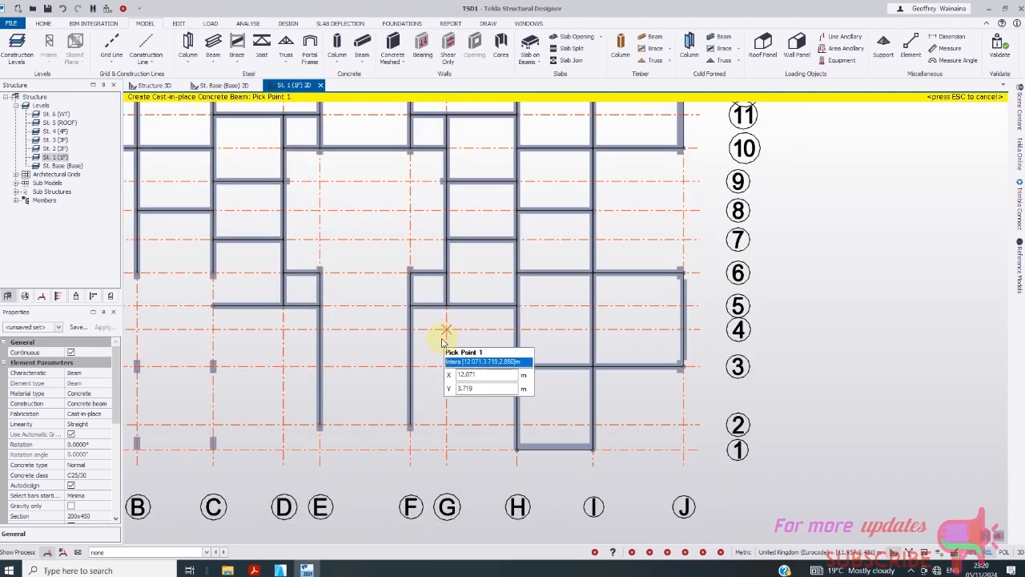
pyautogui.scroll(1, 327, 298)
pyautogui.click(314, 263)
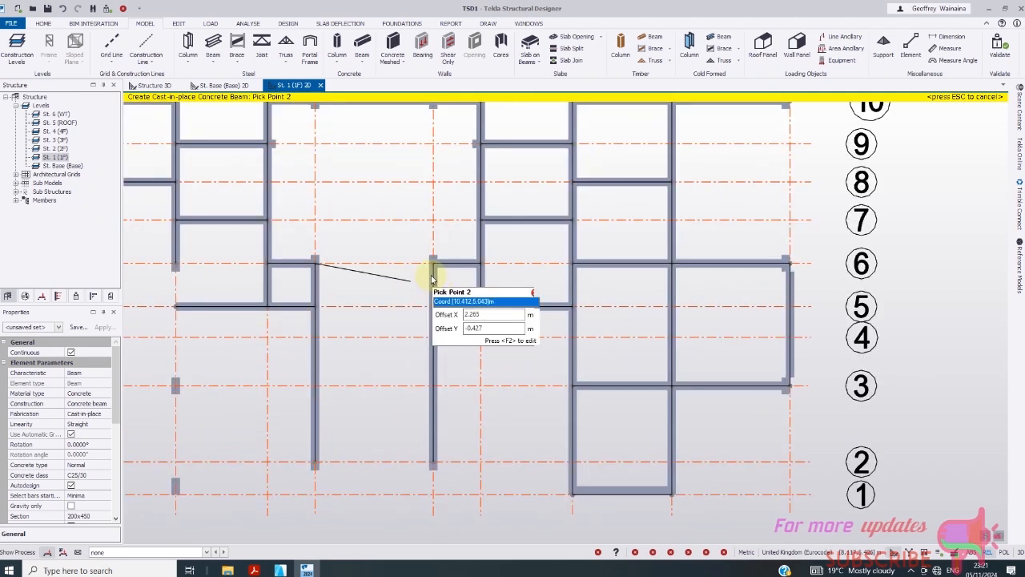
pyautogui.click(435, 266)
pyautogui.scroll(-3, 529, 261)
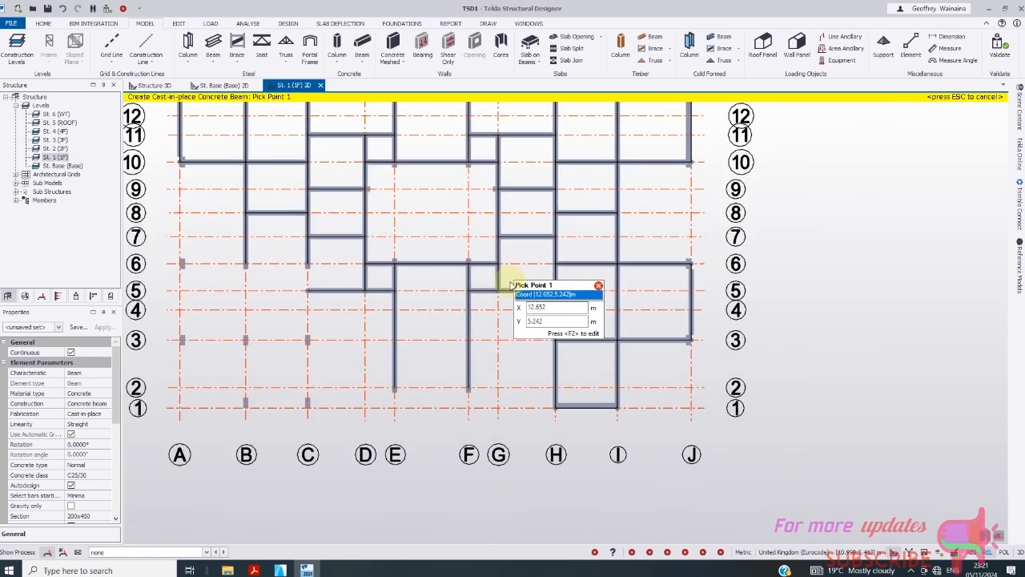
pyautogui.scroll(2, 371, 316)
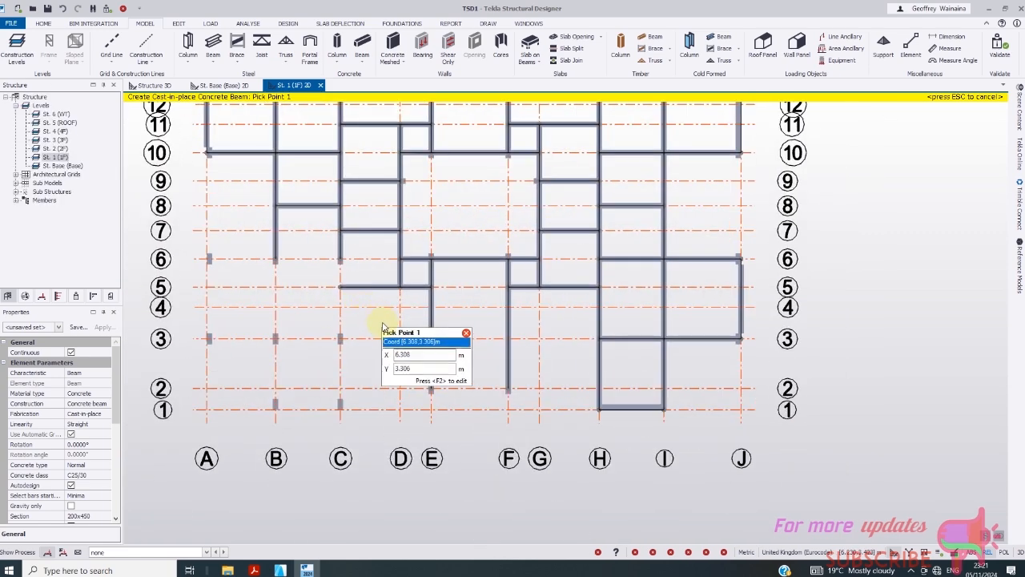
# - Run a beam down grid C from C/6 to C/1, then along grid 1 to B/1 and up grid B
pyautogui.click(341, 260)
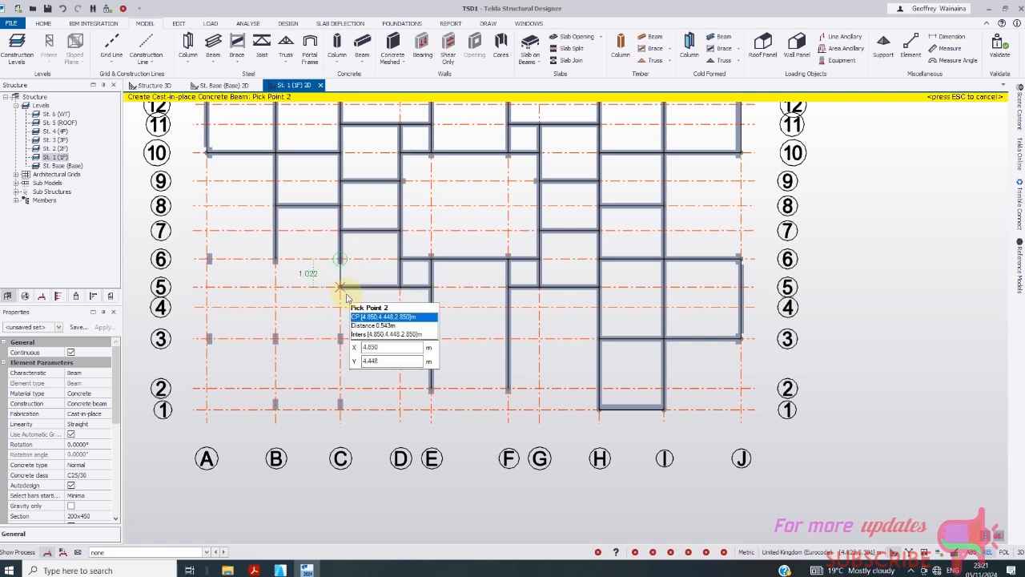
pyautogui.click(340, 286)
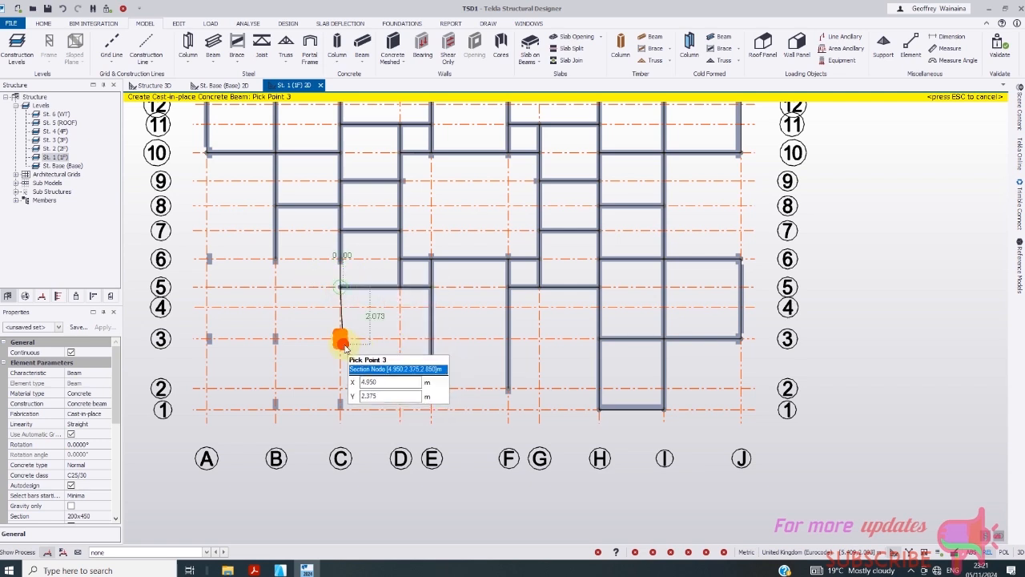
pyautogui.click(340, 338)
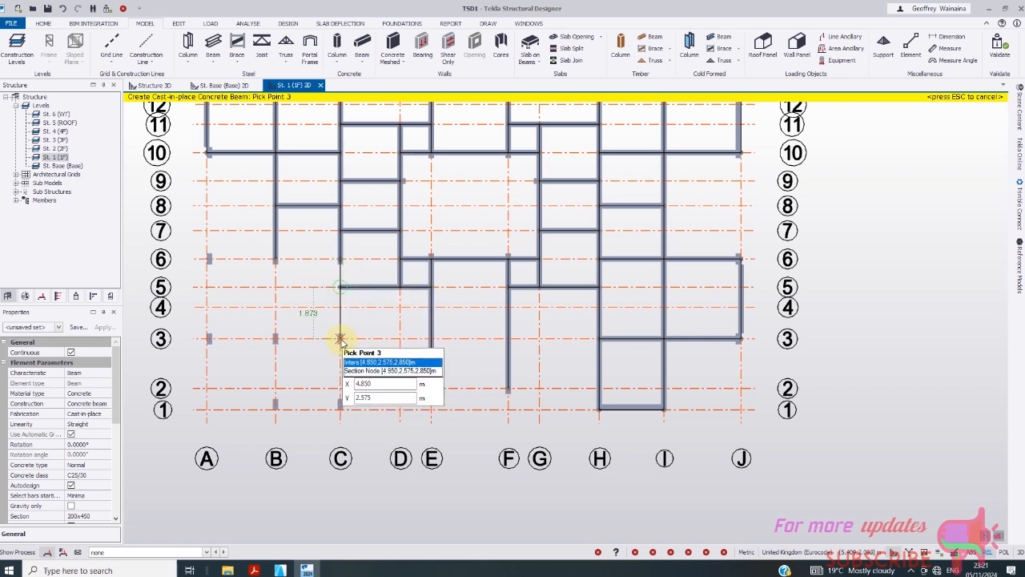
pyautogui.click(340, 411)
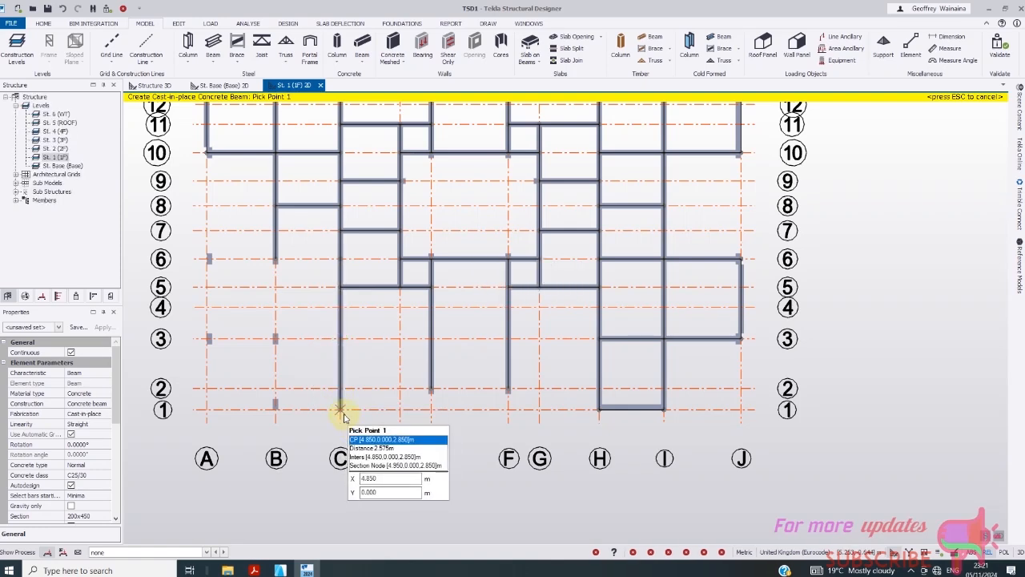
pyautogui.click(341, 411)
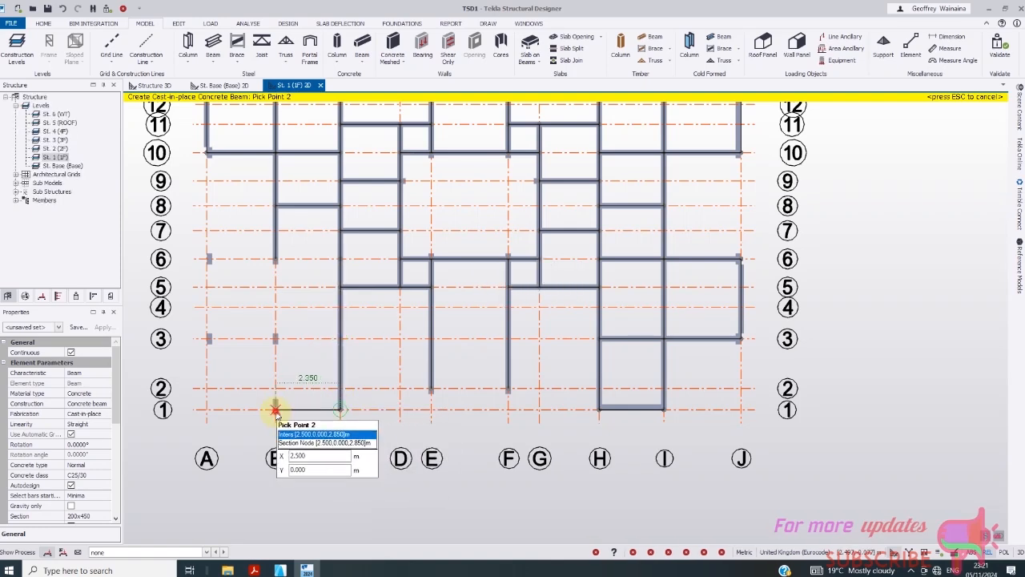
pyautogui.click(275, 410)
pyautogui.click(275, 410)
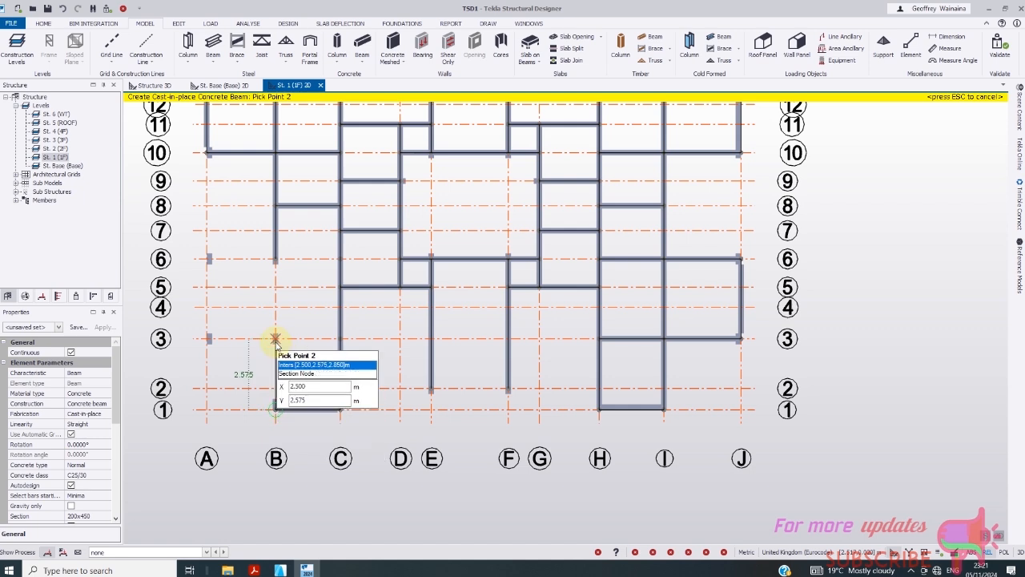
# - End the grid B beam at B/6, then add beams A/6–B/6 and A/3–B/3–C/3
pyautogui.click(275, 261)
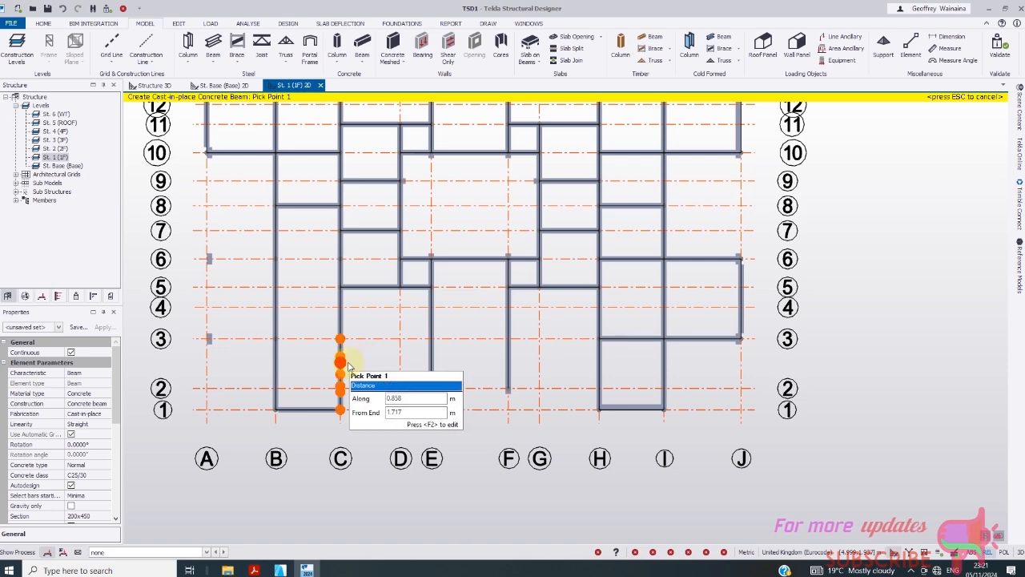
pyautogui.scroll(-1, 345, 281)
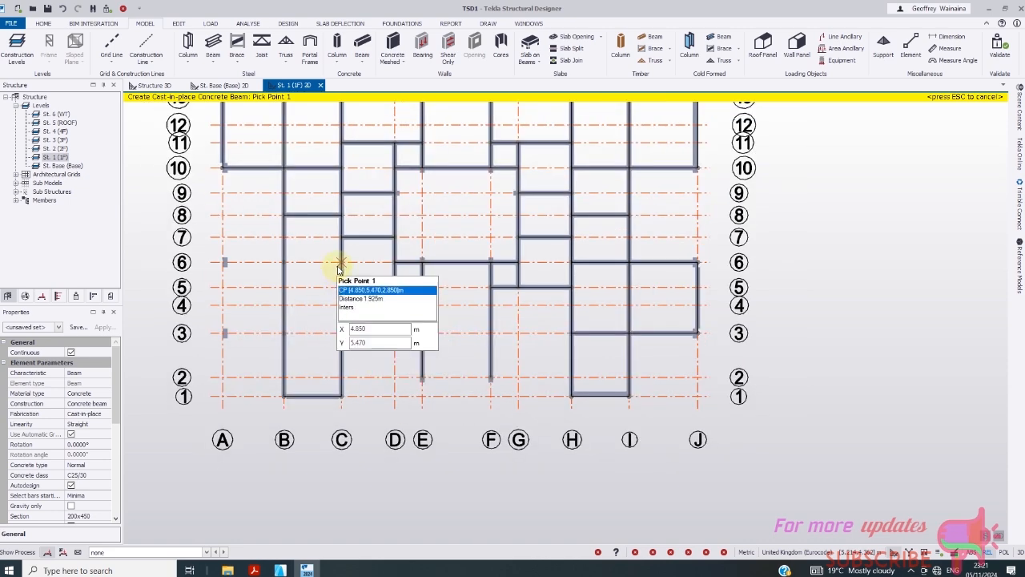
pyautogui.scroll(2, 224, 260)
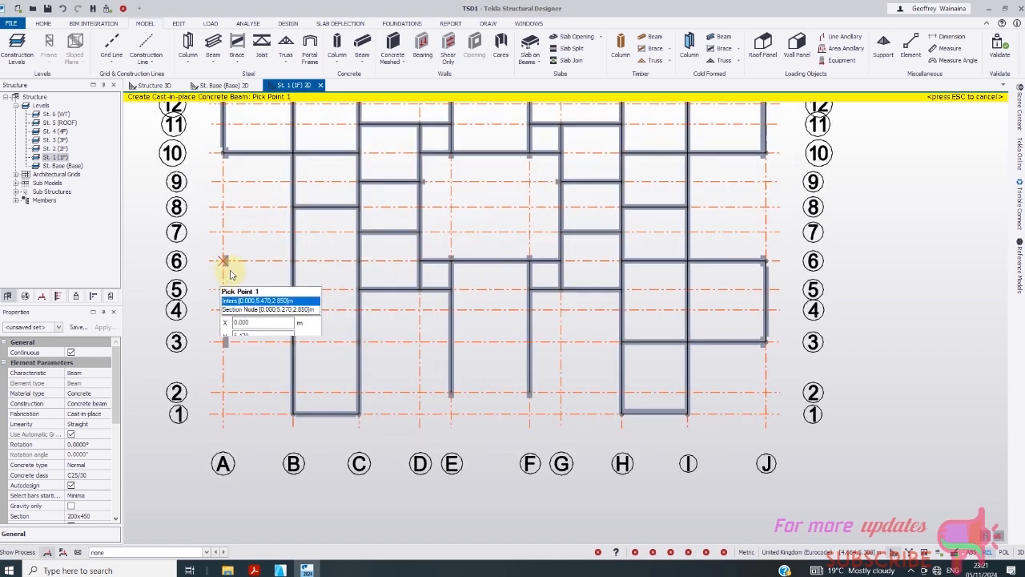
pyautogui.click(224, 259)
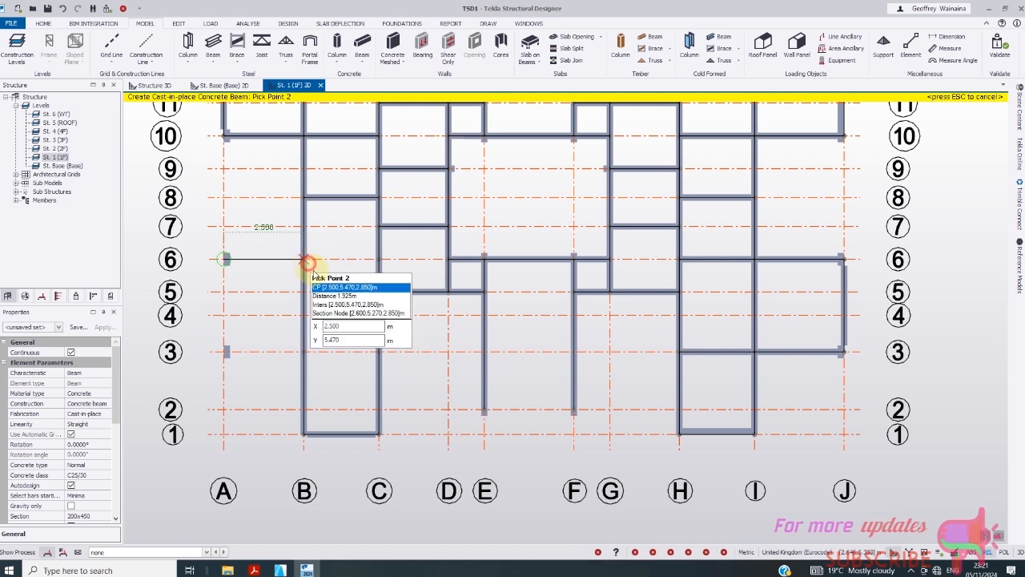
pyautogui.click(304, 259)
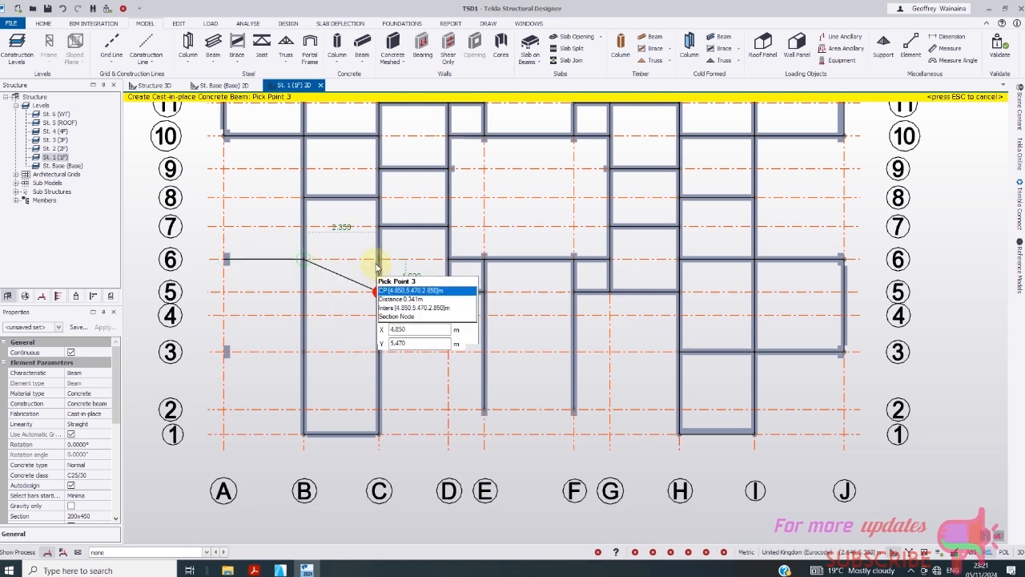
pyautogui.click(225, 352)
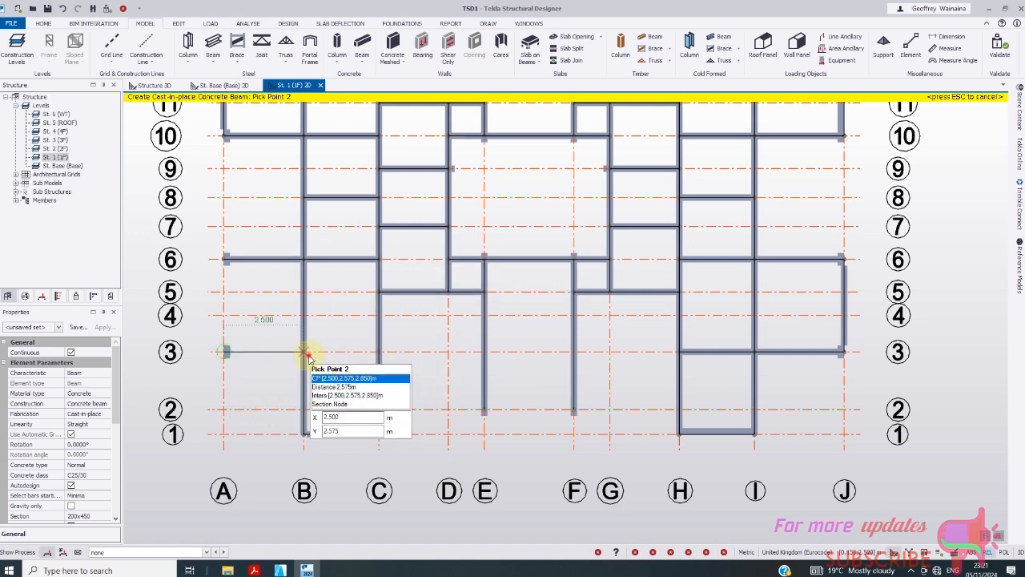
pyautogui.click(303, 352)
pyautogui.click(381, 354)
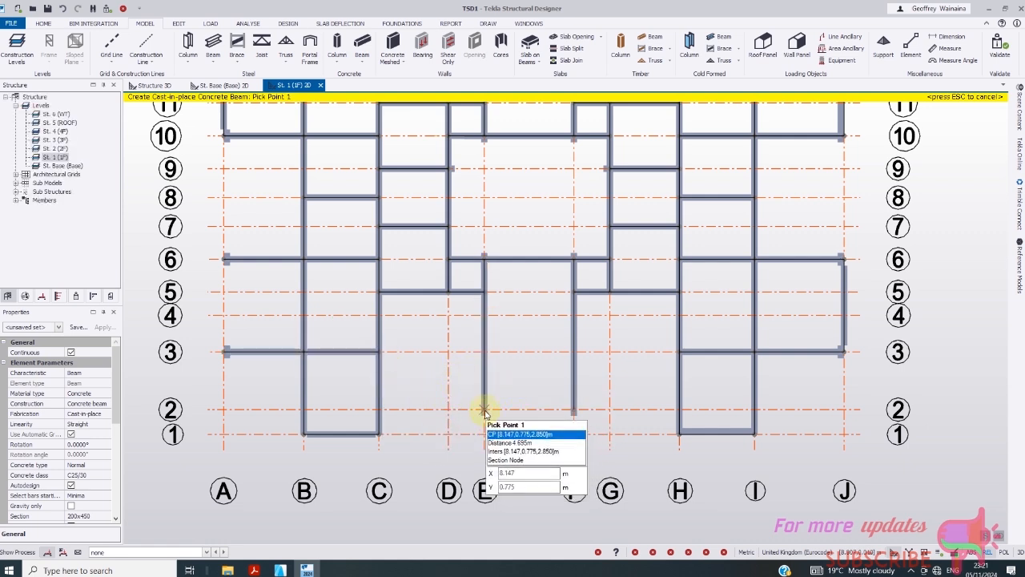
# - Place grid 2 beams spanning C–E and F–H
pyautogui.click(485, 410)
pyautogui.click(380, 409)
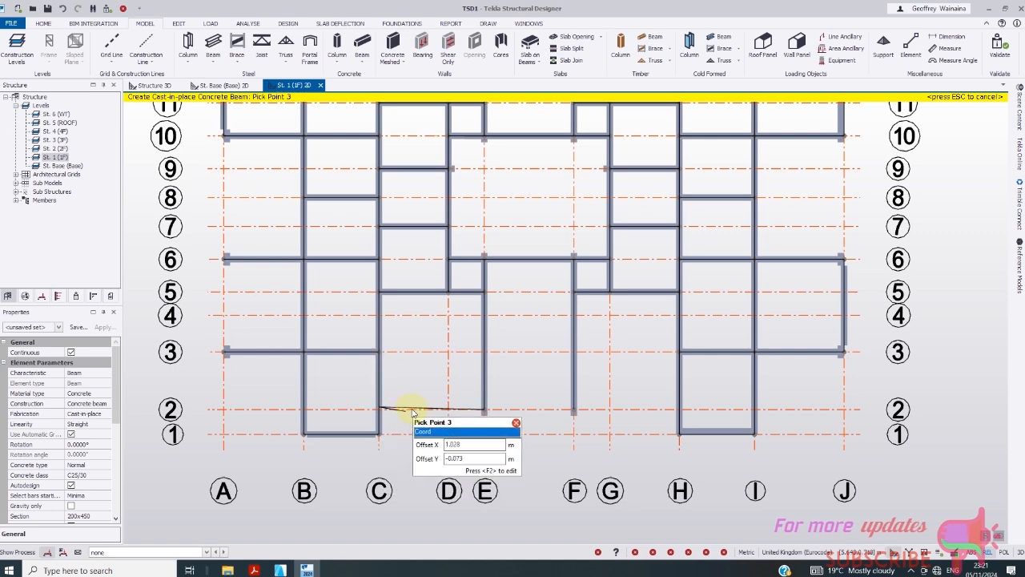
pyautogui.press('Escape')
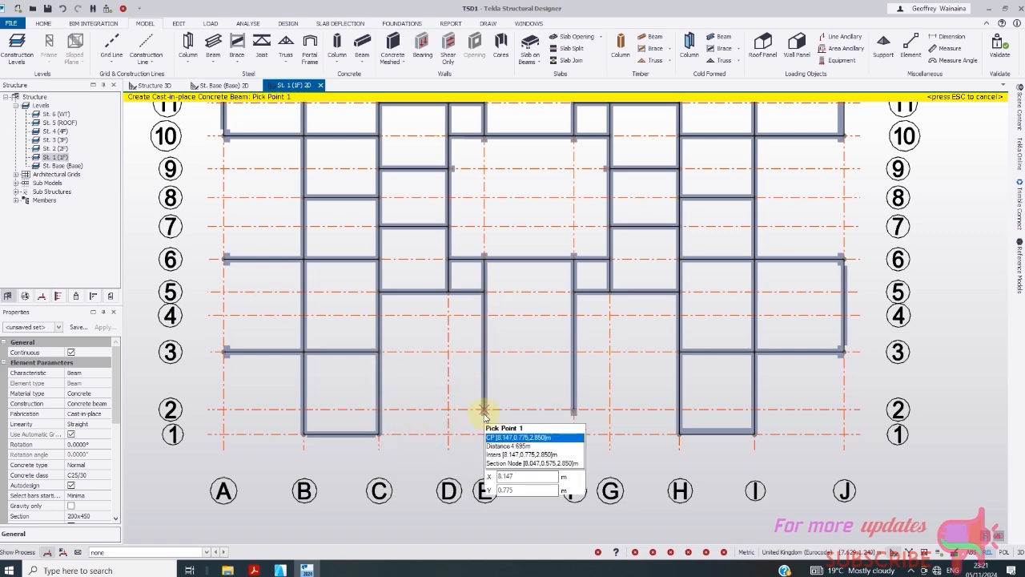
pyautogui.click(485, 413)
pyautogui.scroll(2, 417, 420)
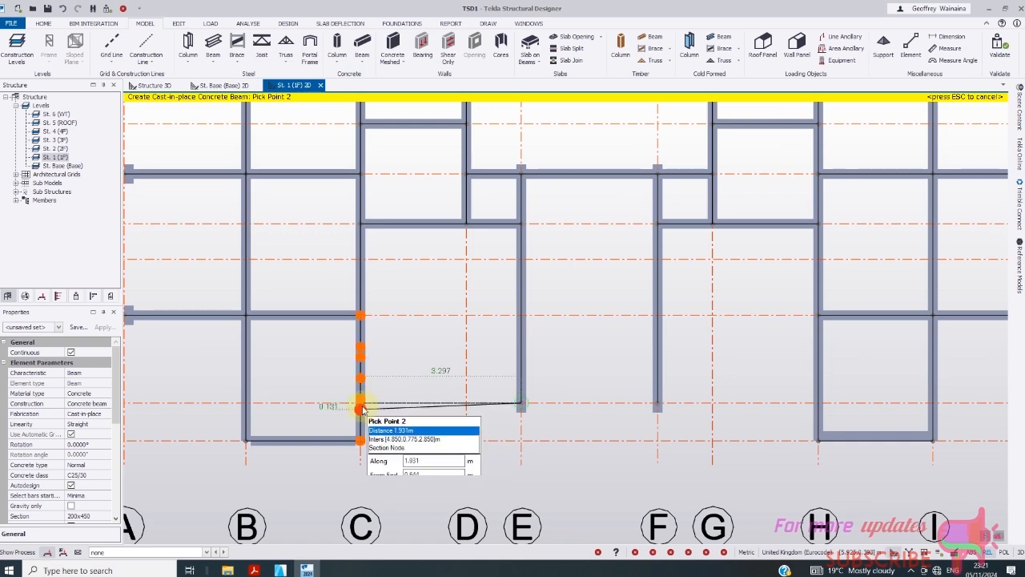
pyautogui.scroll(-4, 464, 369)
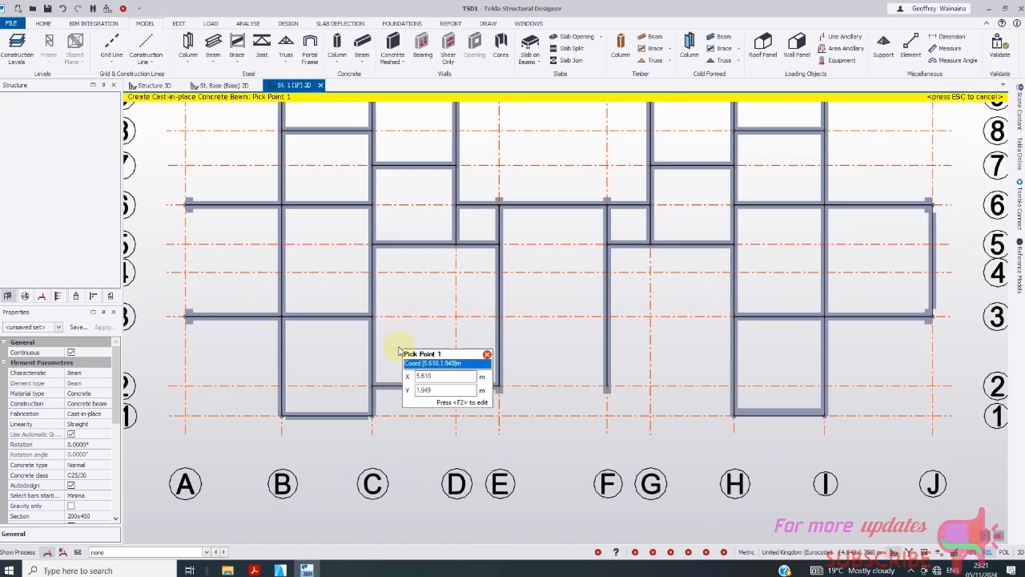
pyautogui.press('Escape')
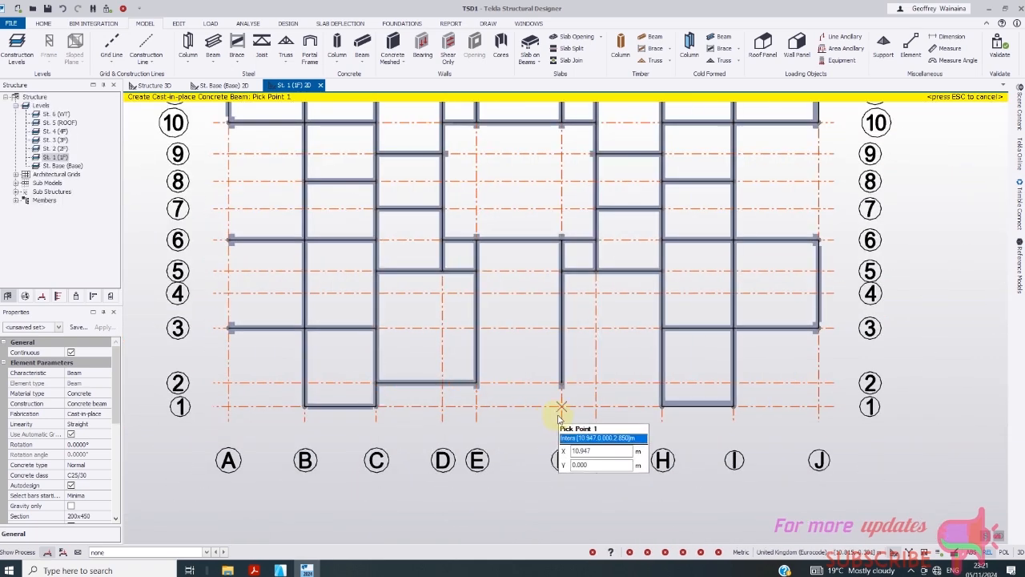
pyautogui.scroll(2, 614, 423)
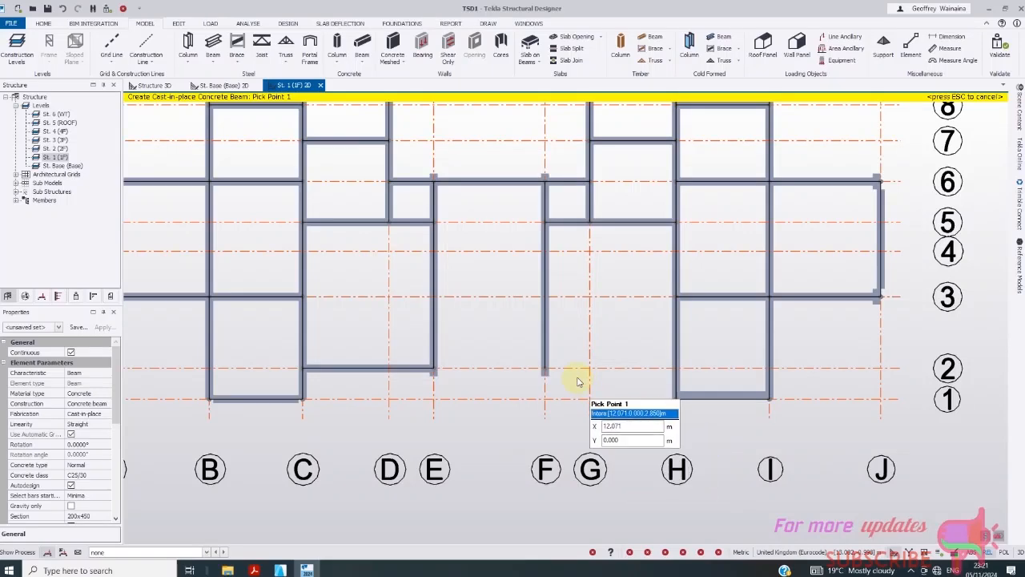
pyautogui.click(547, 370)
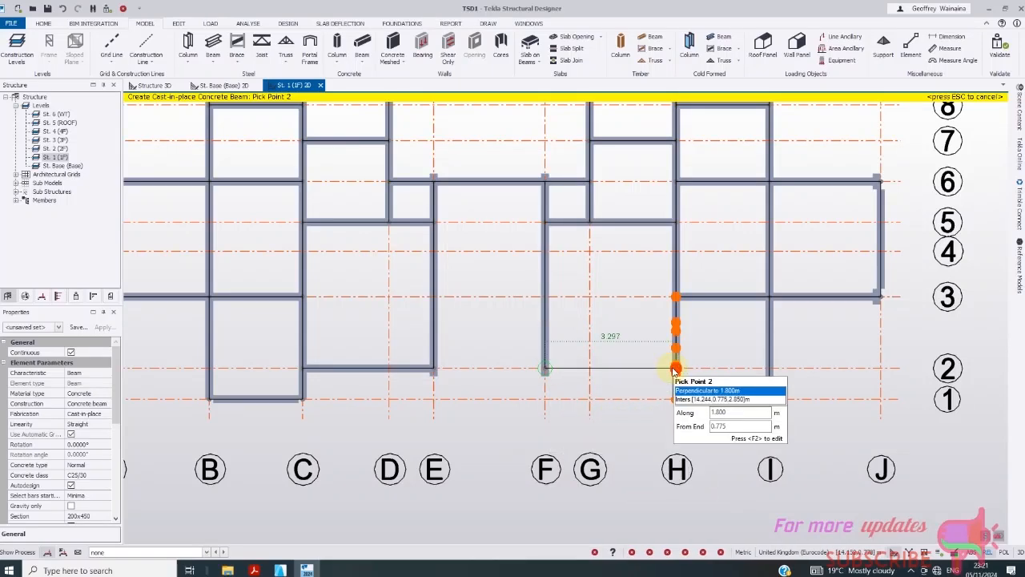
pyautogui.click(676, 370)
pyautogui.scroll(-4, 637, 325)
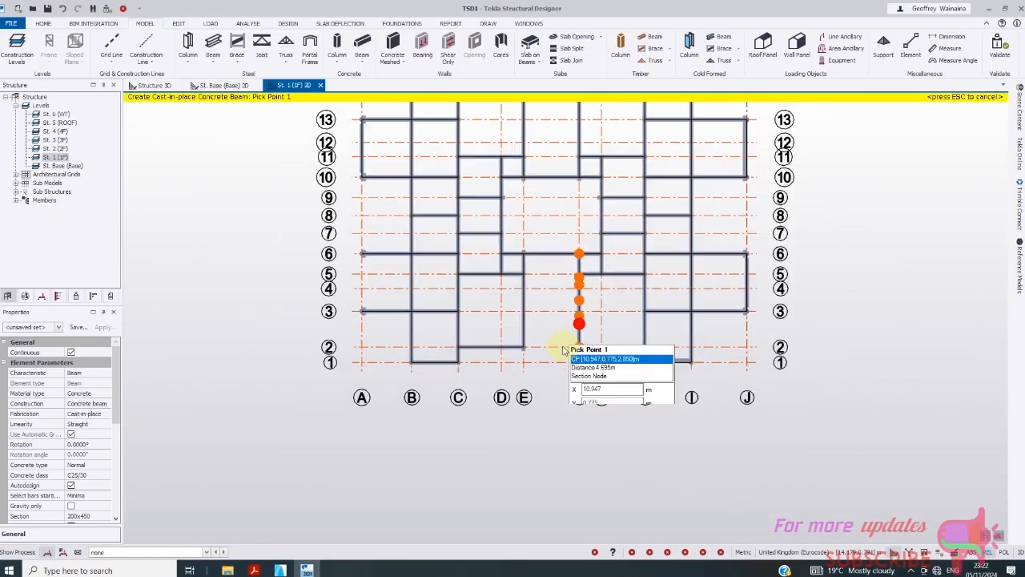
pyautogui.scroll(-2, 504, 369)
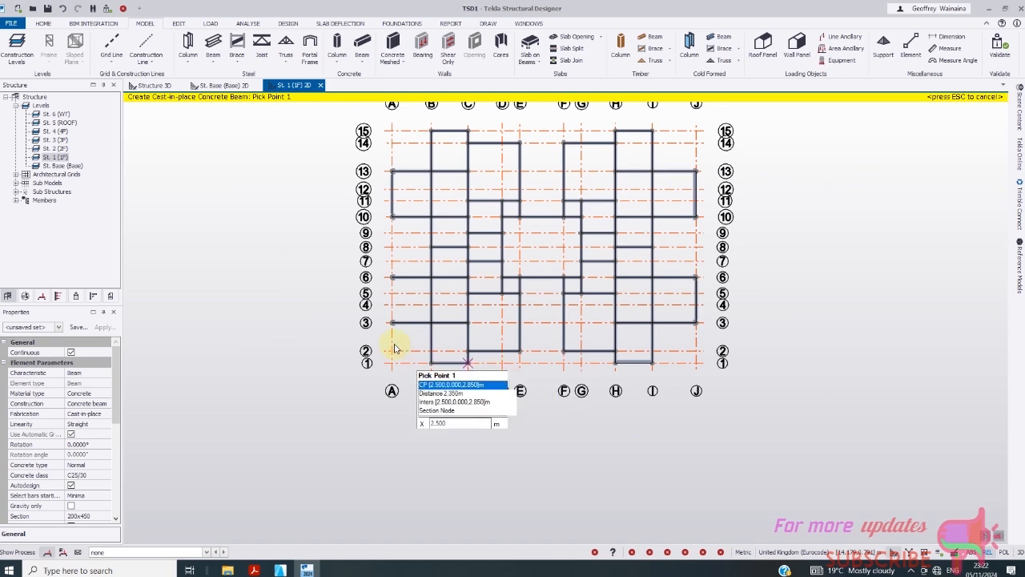
# - Place a concrete beam along grid A from grid 6 to grid 3
pyautogui.scroll(2, 394, 341)
pyautogui.click(395, 259)
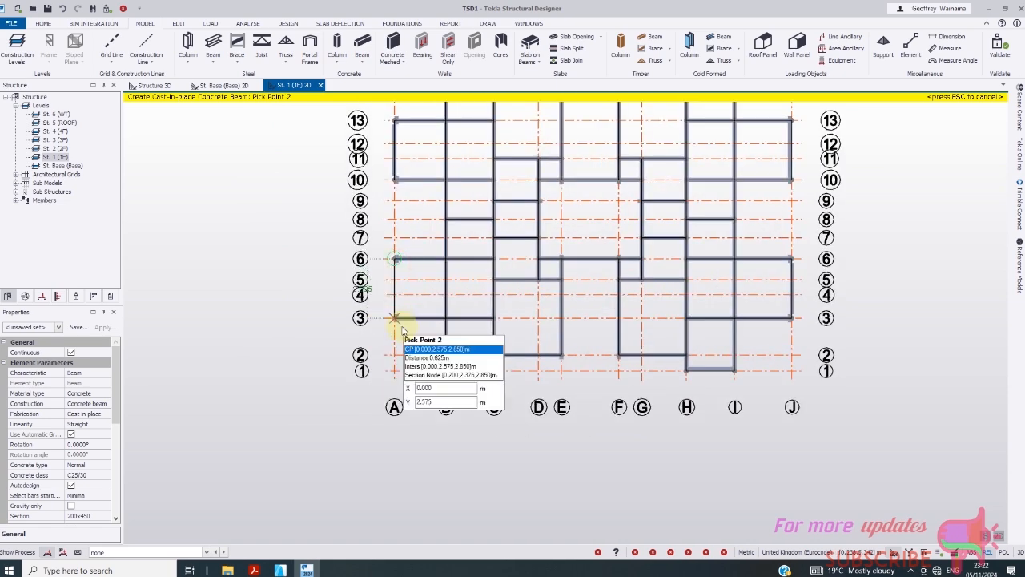
pyautogui.click(400, 325)
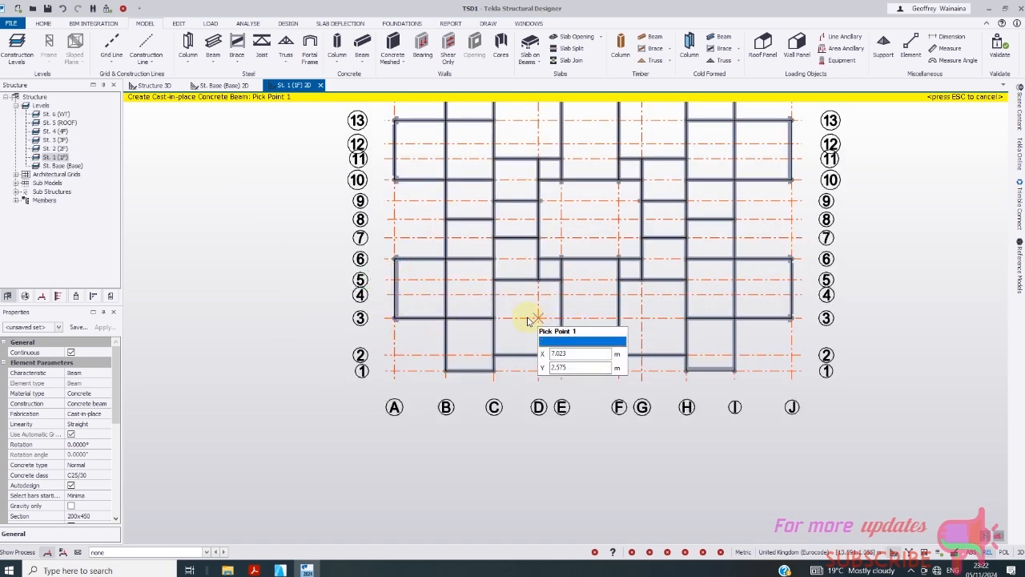
pyautogui.scroll(8, 410, 281)
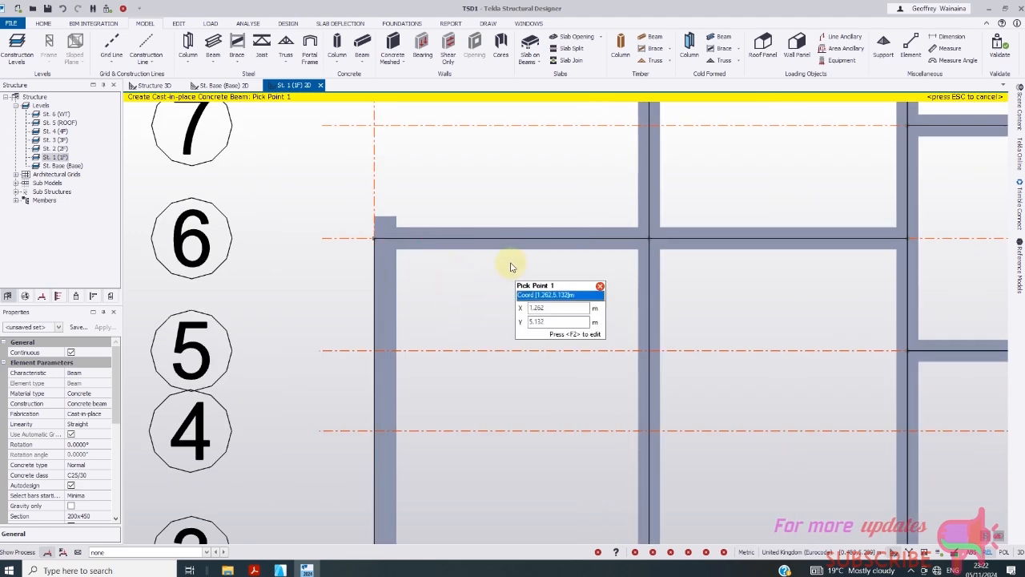
pyautogui.scroll(-8, 513, 267)
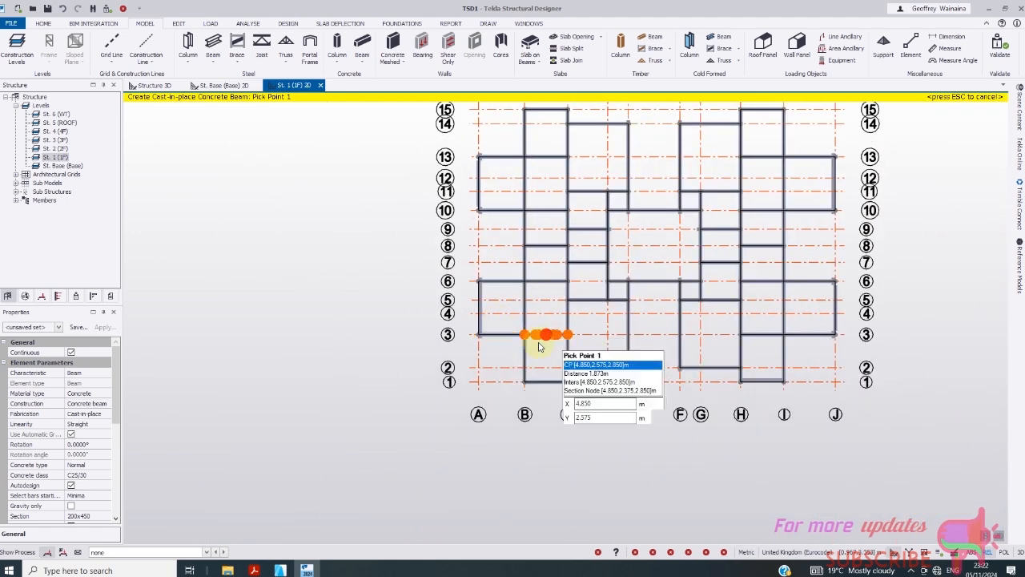
pyautogui.scroll(-2, 528, 353)
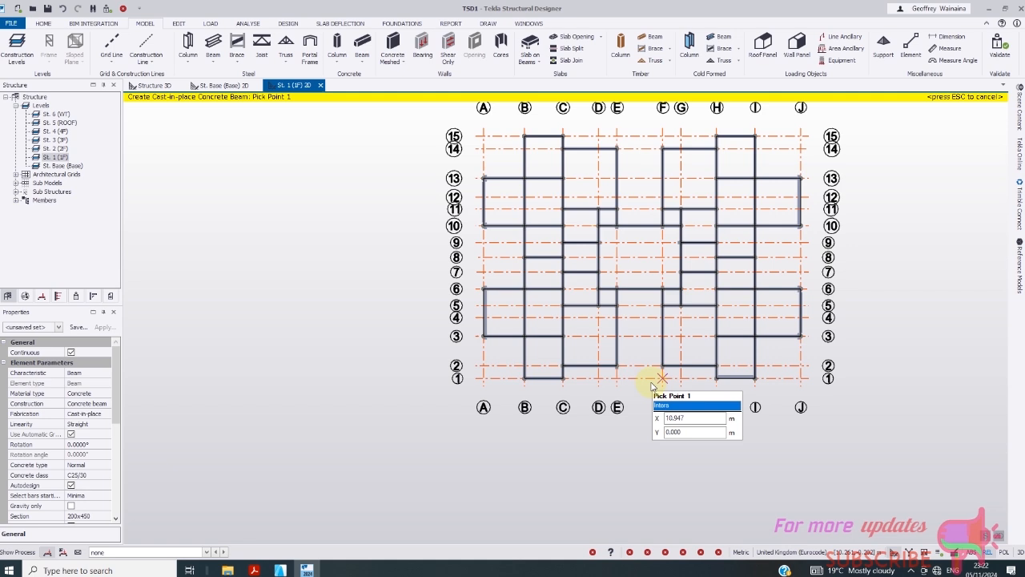
pyautogui.scroll(2, 555, 347)
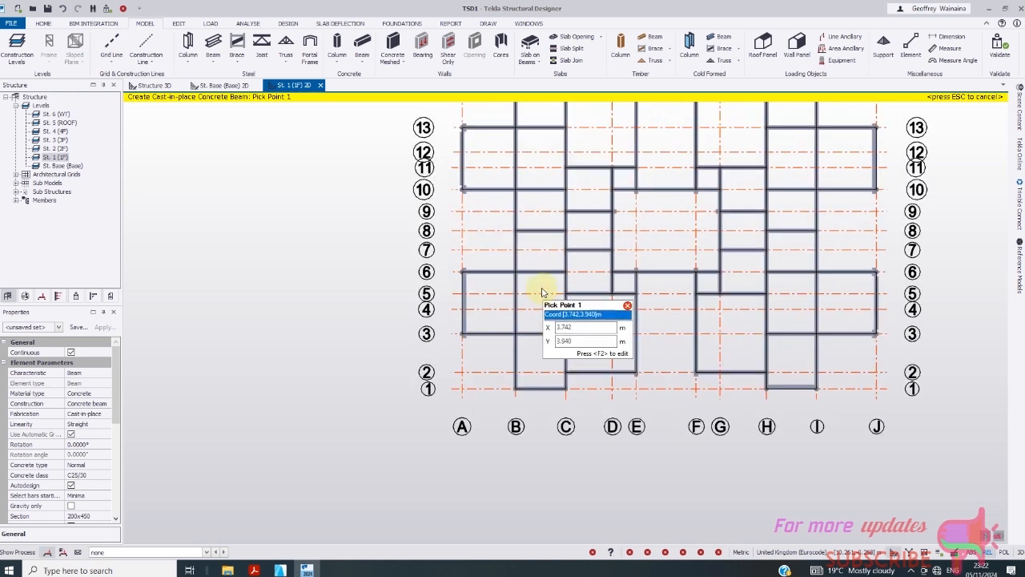
# - Add beams between grids B and C, from grid 6 to 3 and from grid 13 to 10
pyautogui.click(541, 273)
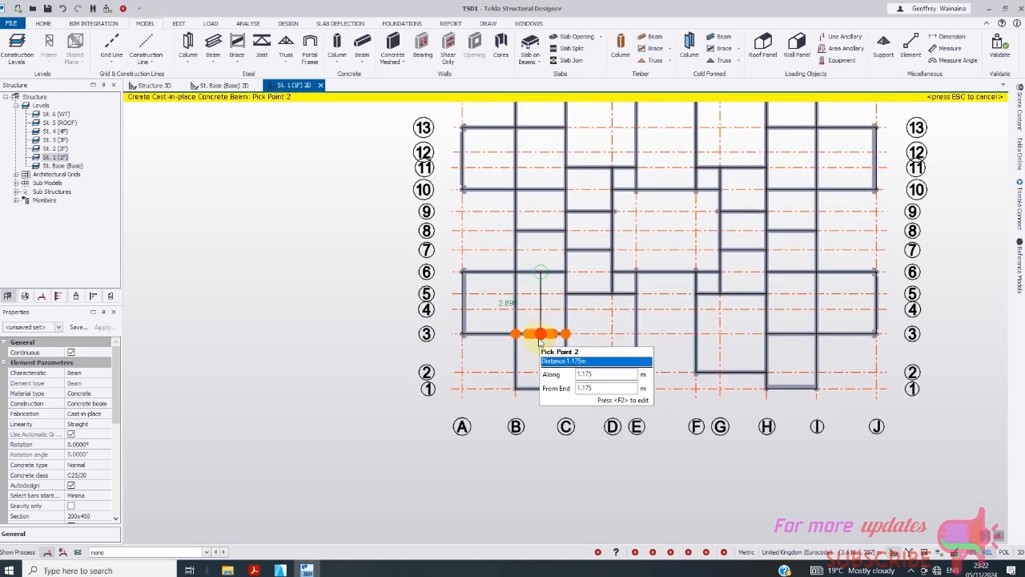
pyautogui.press('Escape')
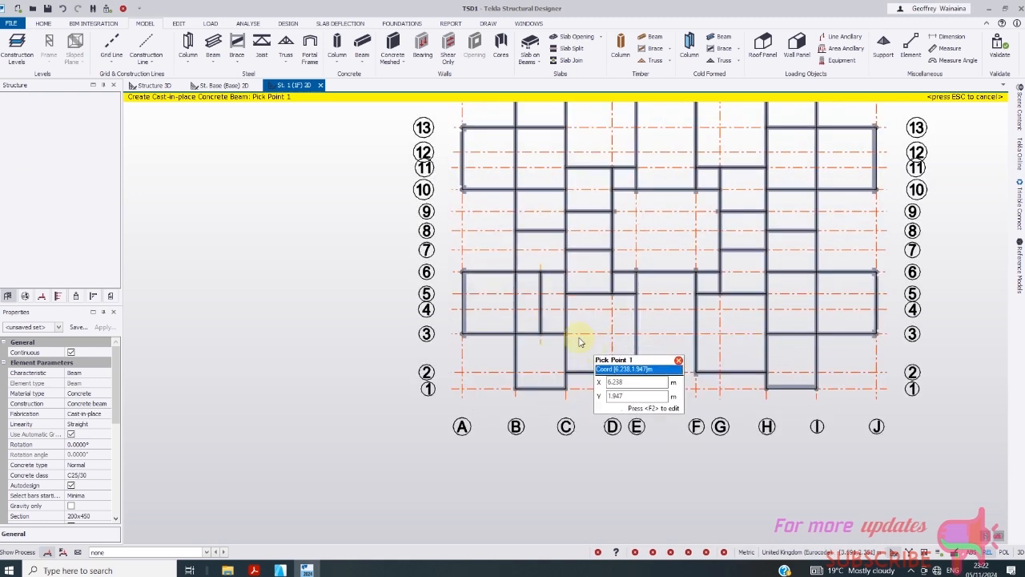
pyautogui.click(541, 130)
pyautogui.click(541, 189)
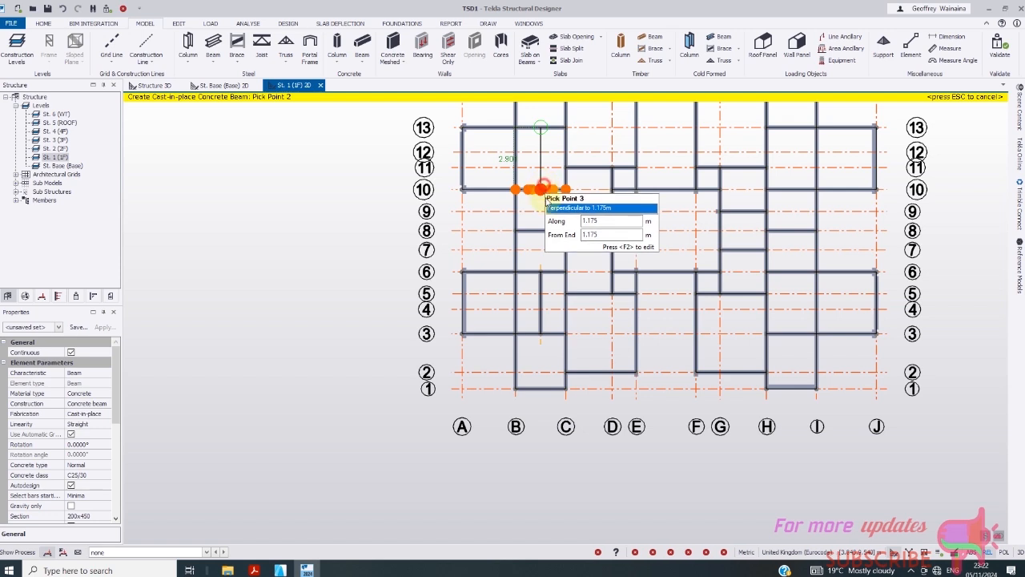
pyautogui.press('Escape')
# - Add beams between grids H and I, from grid 13 to 10 and from grid 6 to 3
pyautogui.scroll(-1, 506, 224)
pyautogui.click(759, 138)
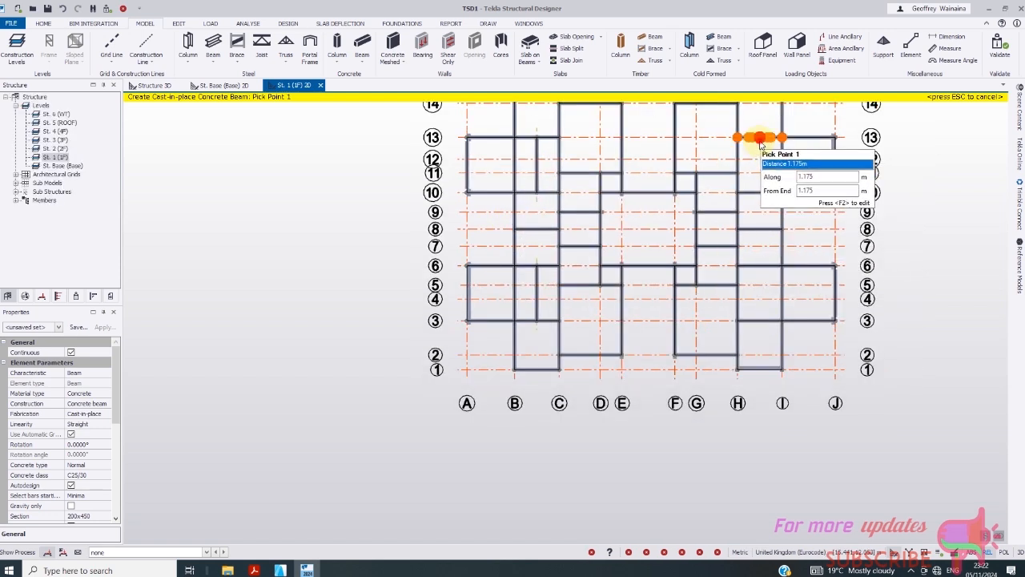
pyautogui.click(759, 193)
pyautogui.press('Escape')
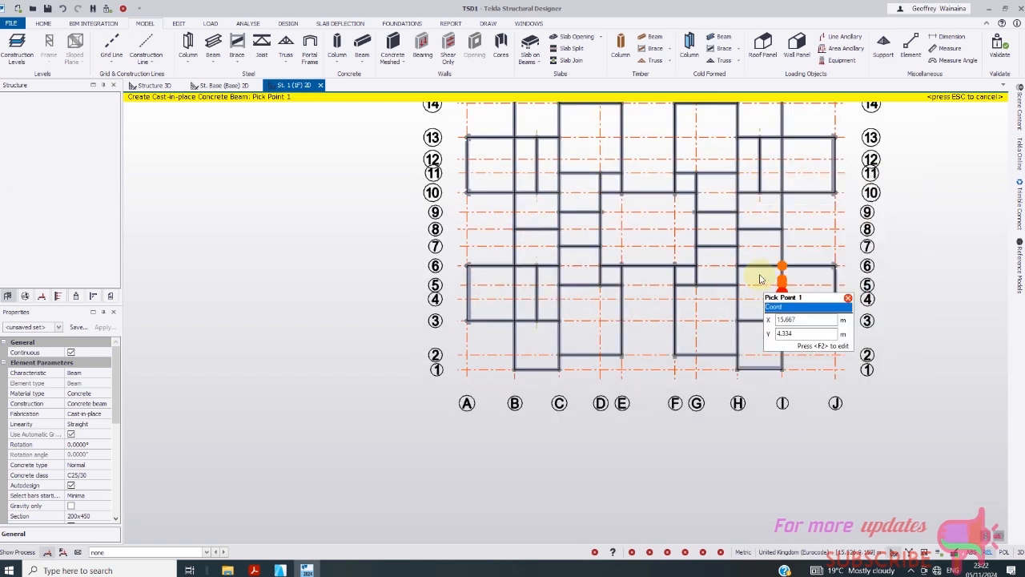
pyautogui.click(759, 269)
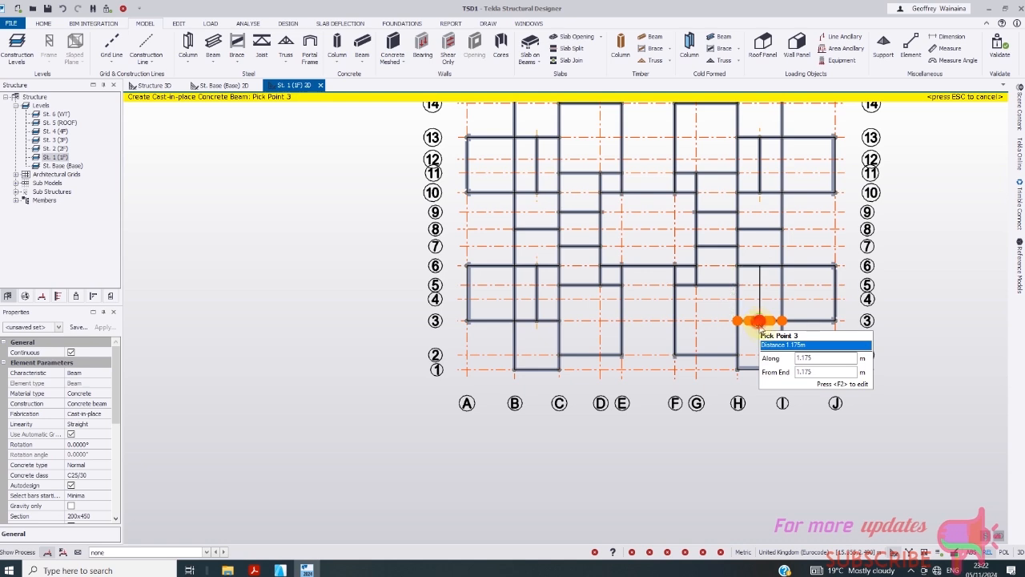
pyautogui.press('Escape')
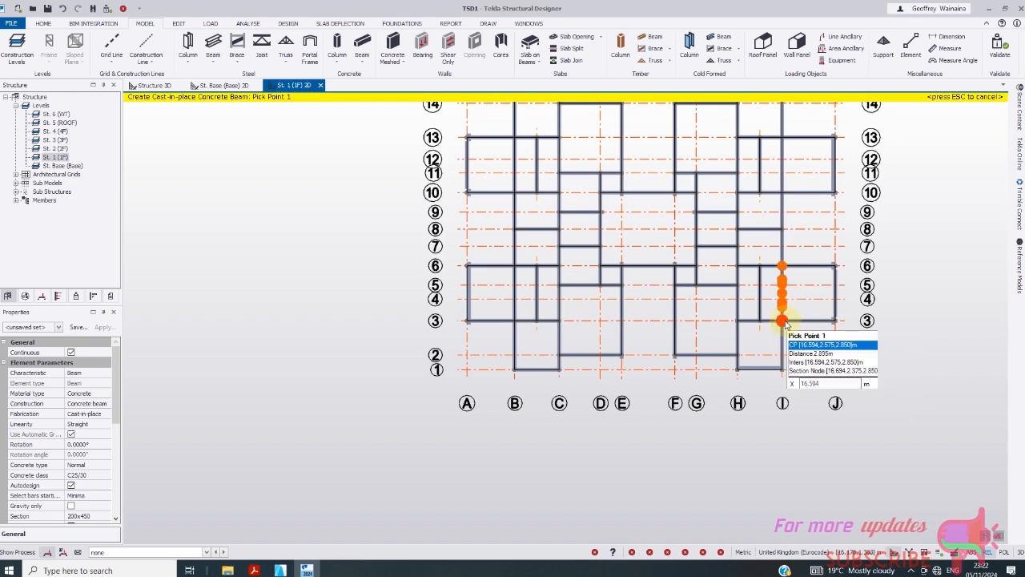
# - Add a short beam bridging grids E and F, 0.750 m below grid 14
pyautogui.scroll(5, 782, 323)
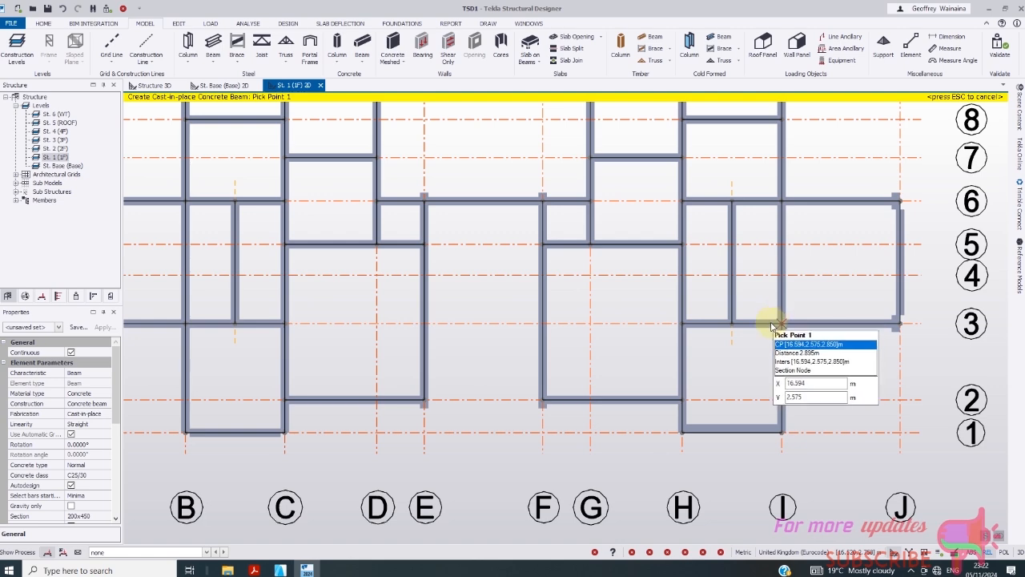
pyautogui.scroll(-4, 773, 321)
pyautogui.scroll(-1, 721, 321)
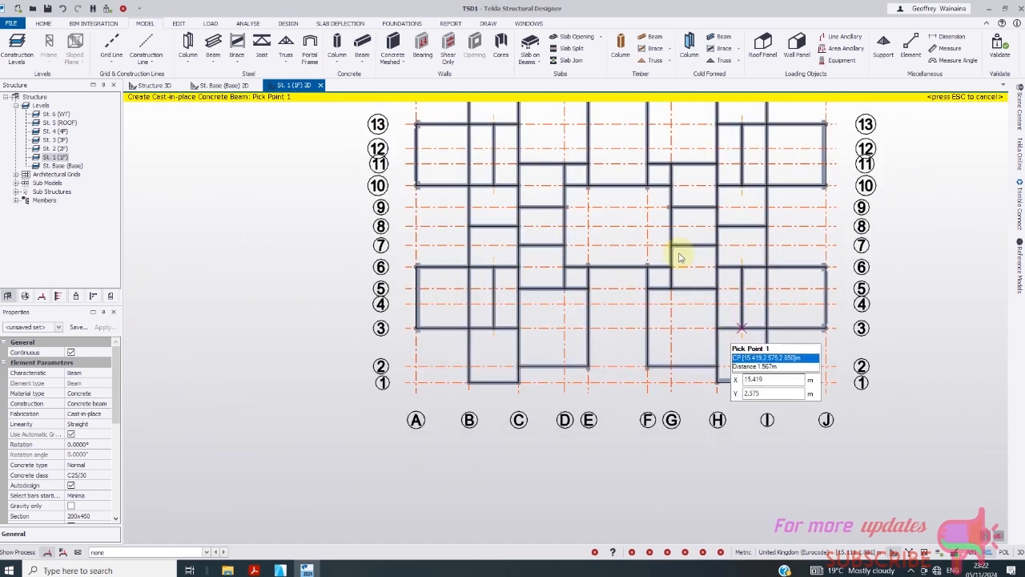
pyautogui.scroll(2, 468, 152)
pyautogui.scroll(2, 469, 156)
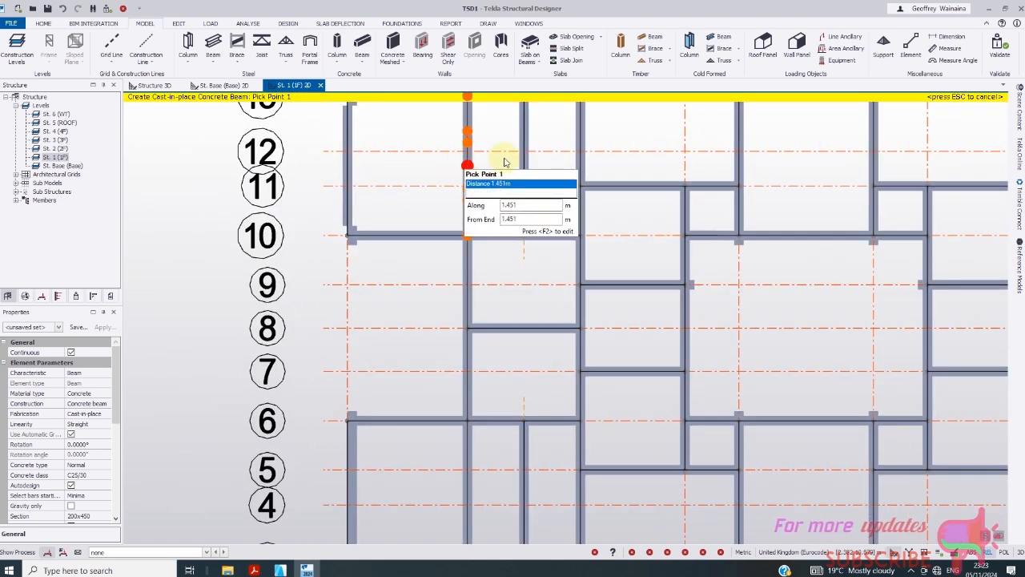
pyautogui.scroll(-2, 469, 187)
pyautogui.scroll(-1, 472, 196)
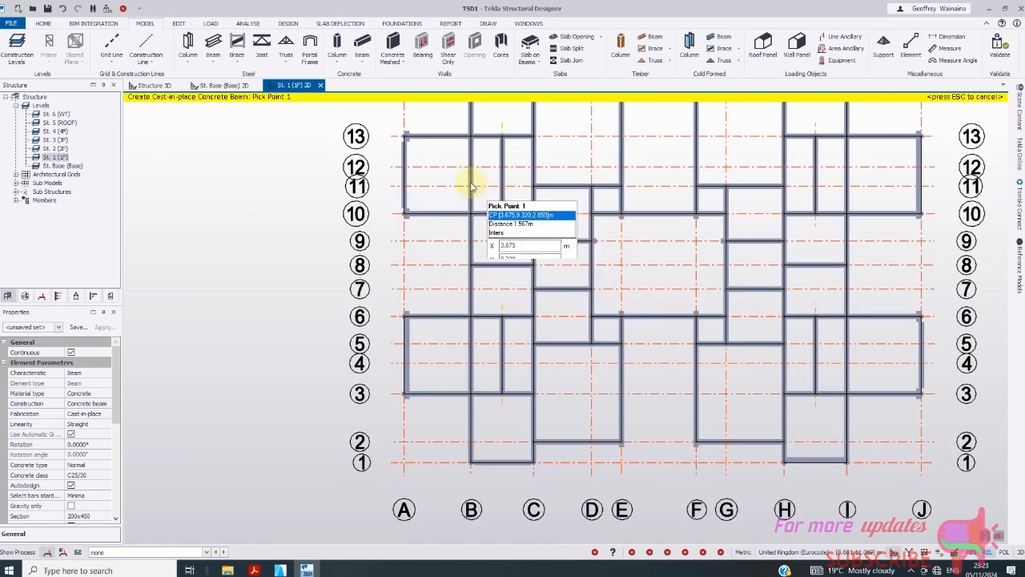
pyautogui.scroll(-1, 533, 205)
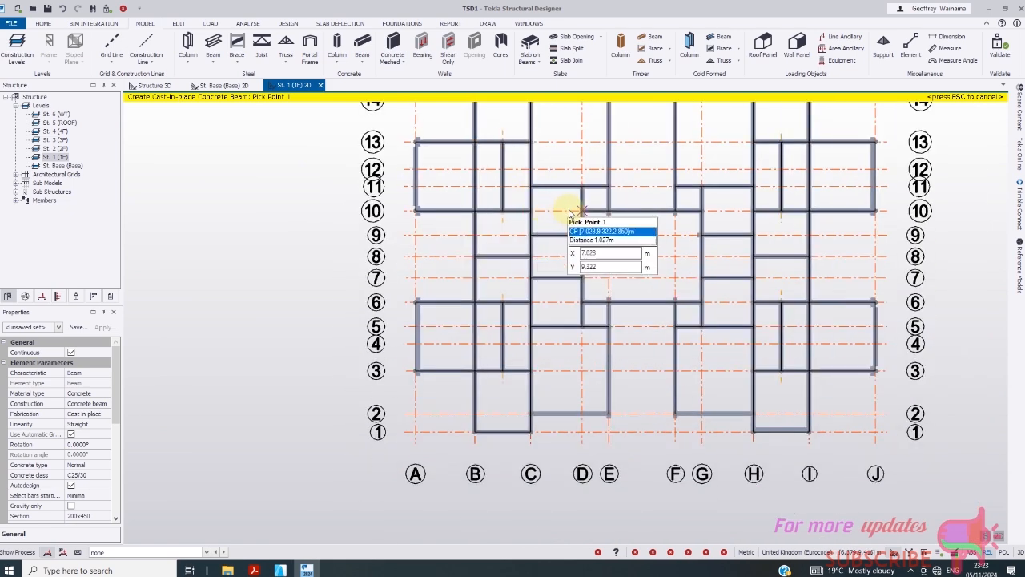
pyautogui.scroll(-1, 522, 222)
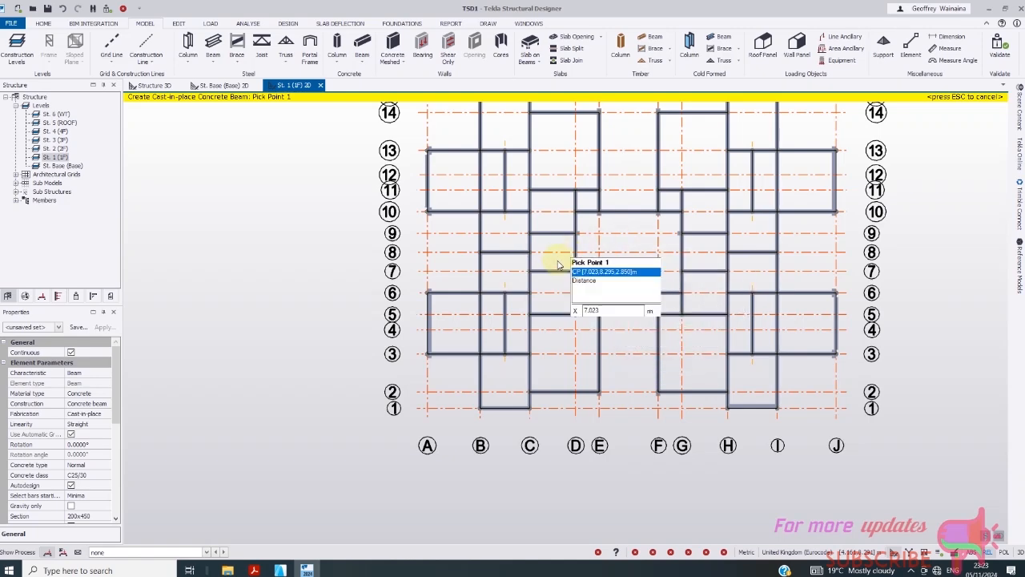
pyautogui.scroll(-1, 567, 255)
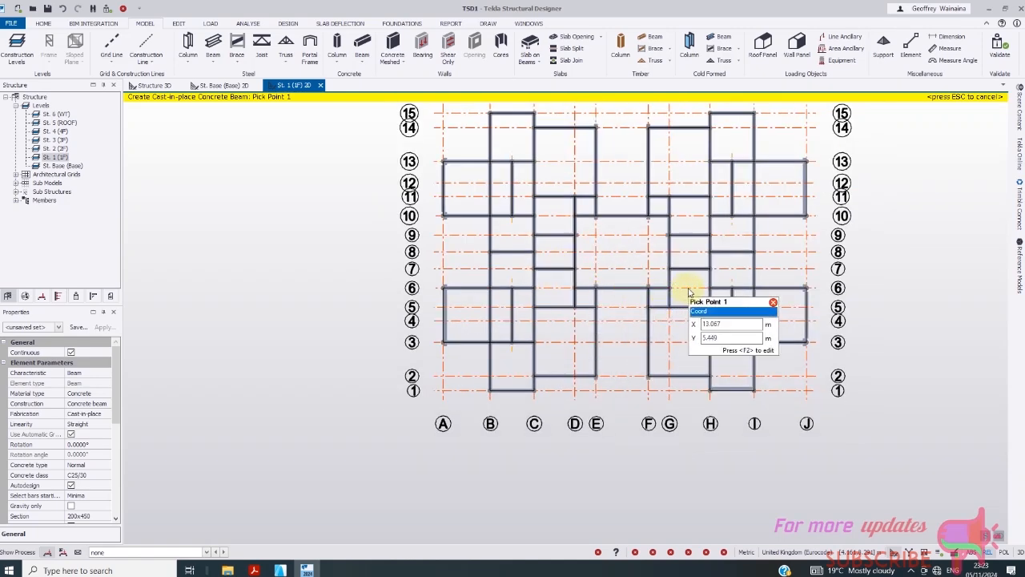
pyautogui.scroll(-1, 651, 288)
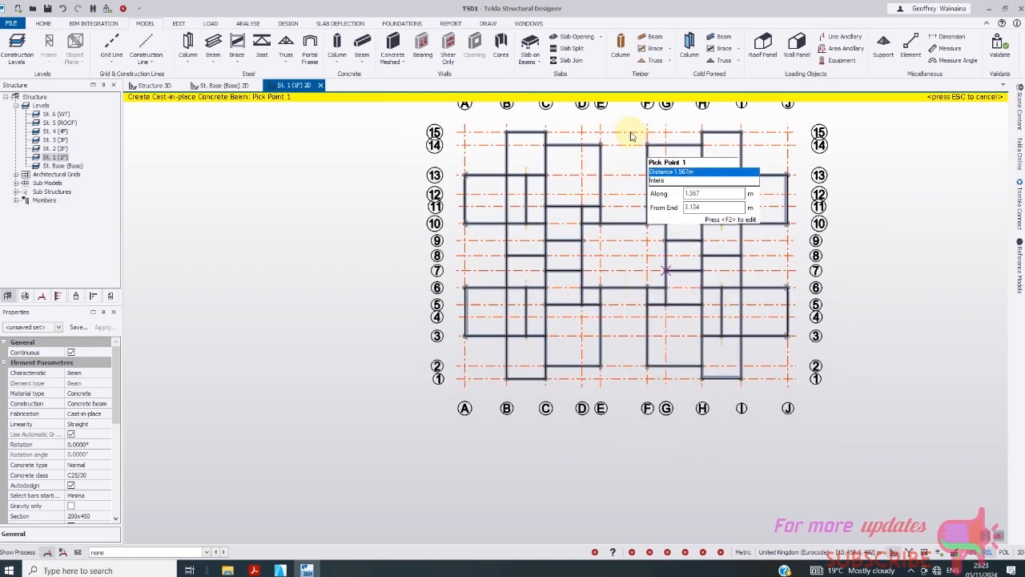
pyautogui.scroll(2, 617, 152)
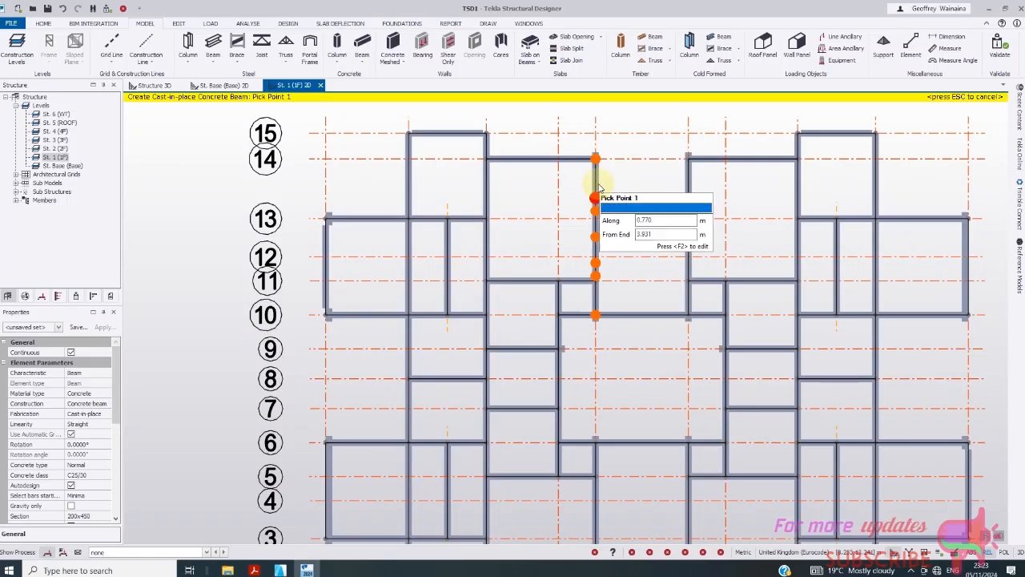
pyautogui.click(596, 185)
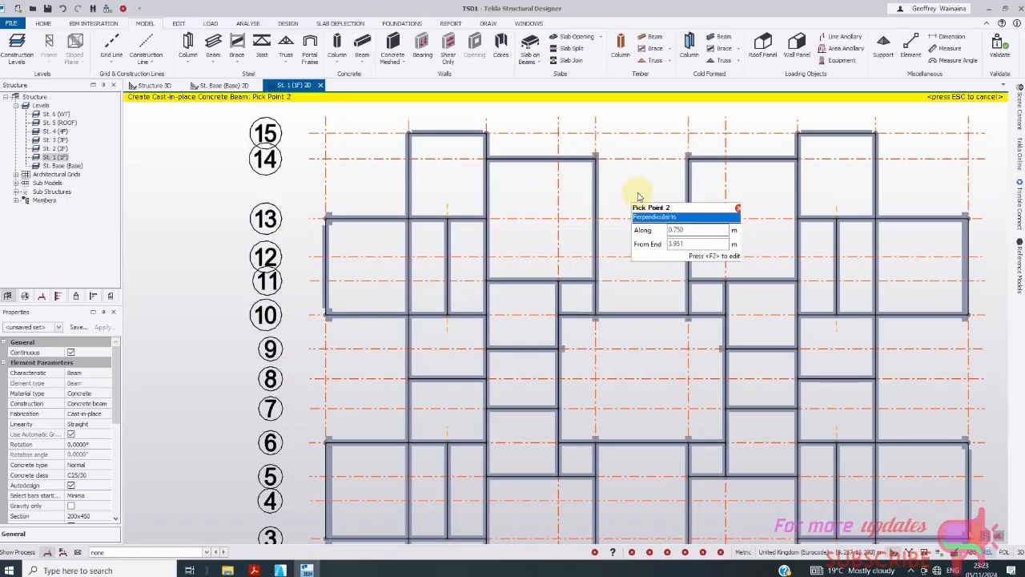
pyautogui.click(687, 185)
pyautogui.scroll(-3, 675, 229)
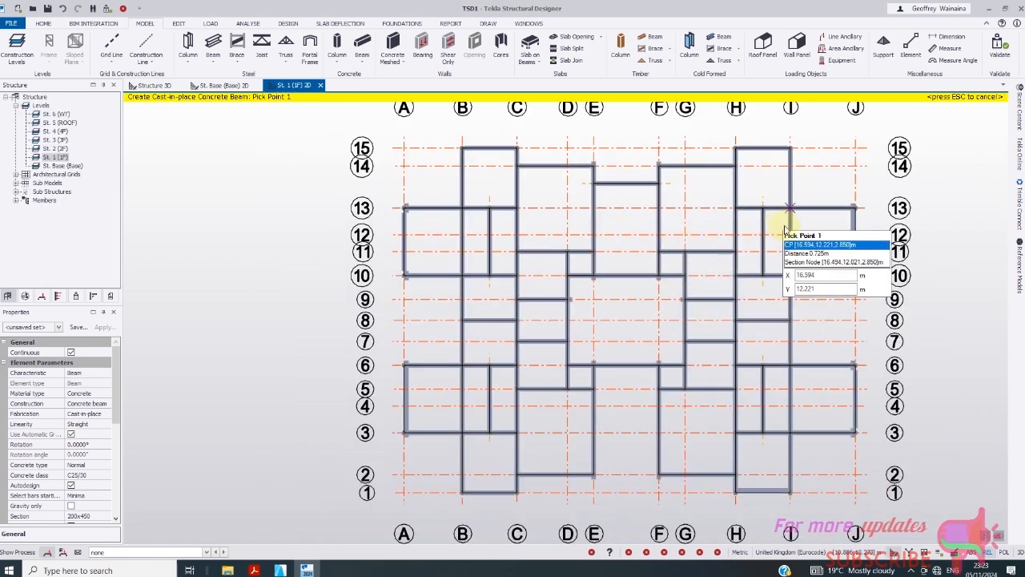
pyautogui.scroll(-1, 555, 248)
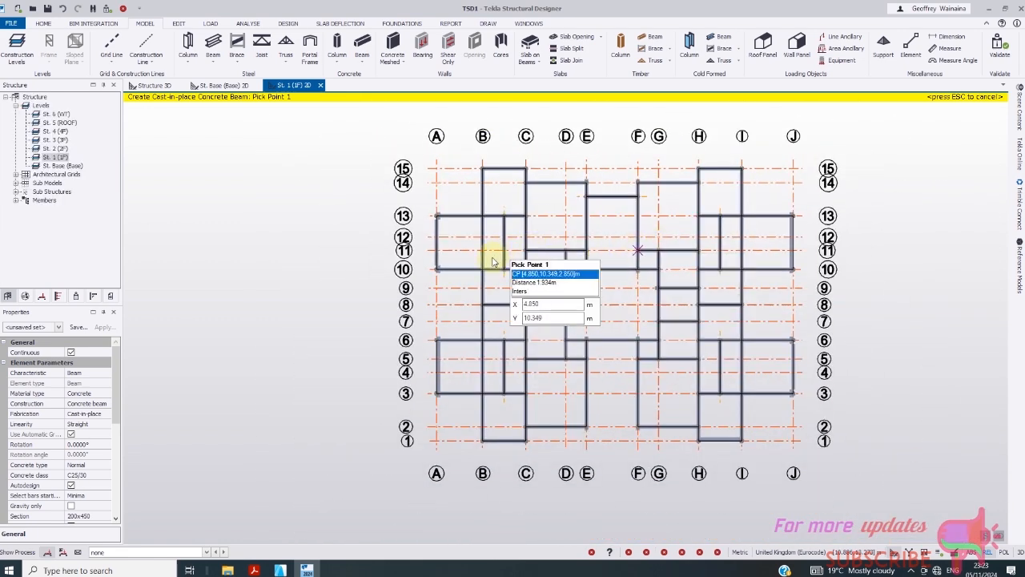
pyautogui.scroll(-1, 476, 258)
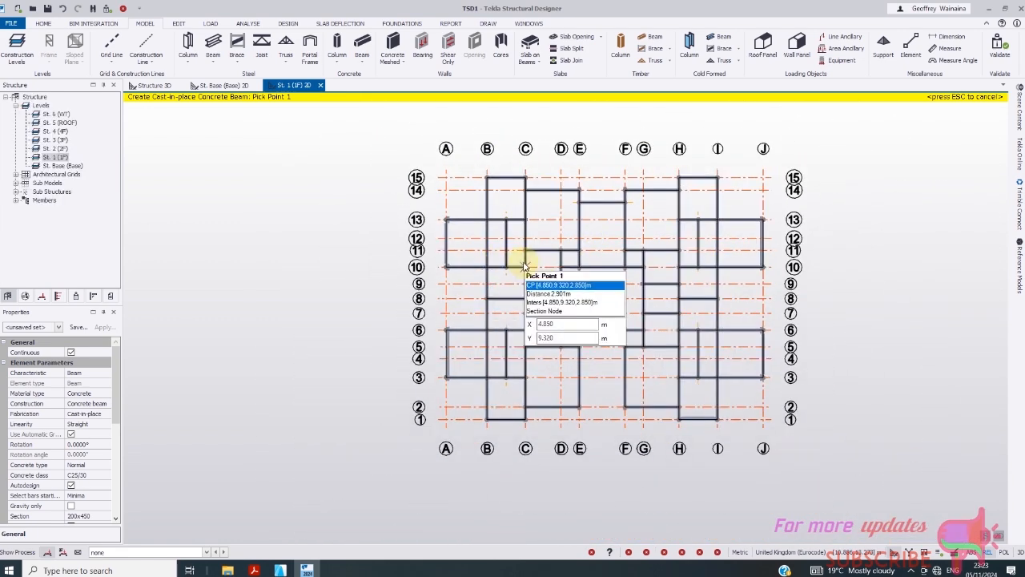
pyautogui.click(78, 298)
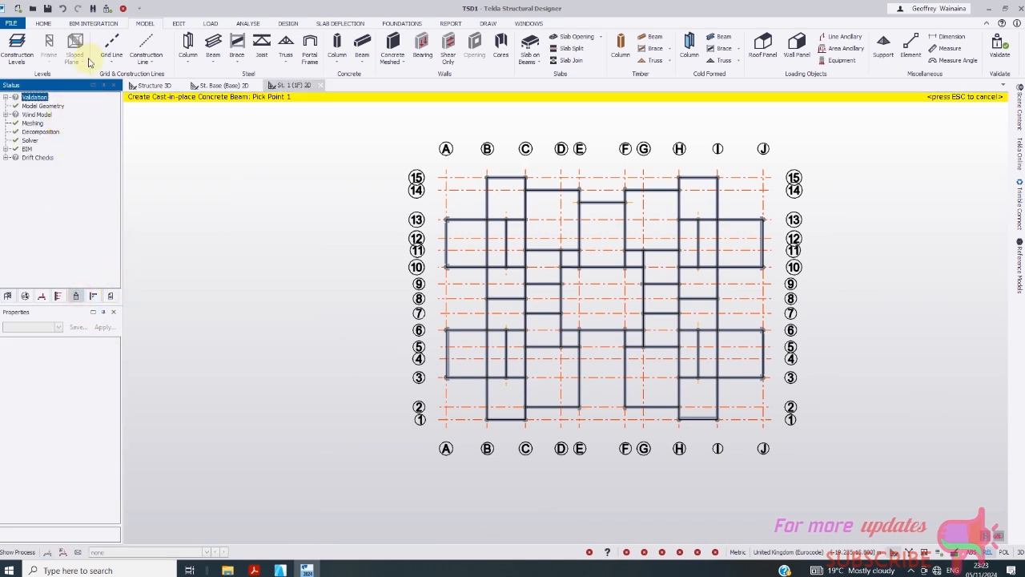
# - Validate the model and switch to the Structure 3D view
pyautogui.click(107, 12)
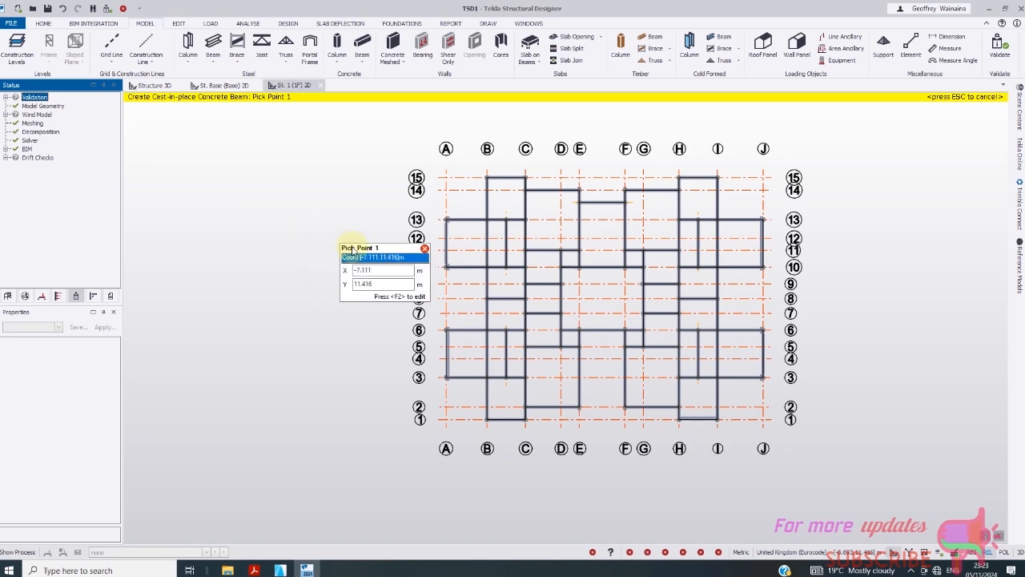
pyautogui.click(149, 85)
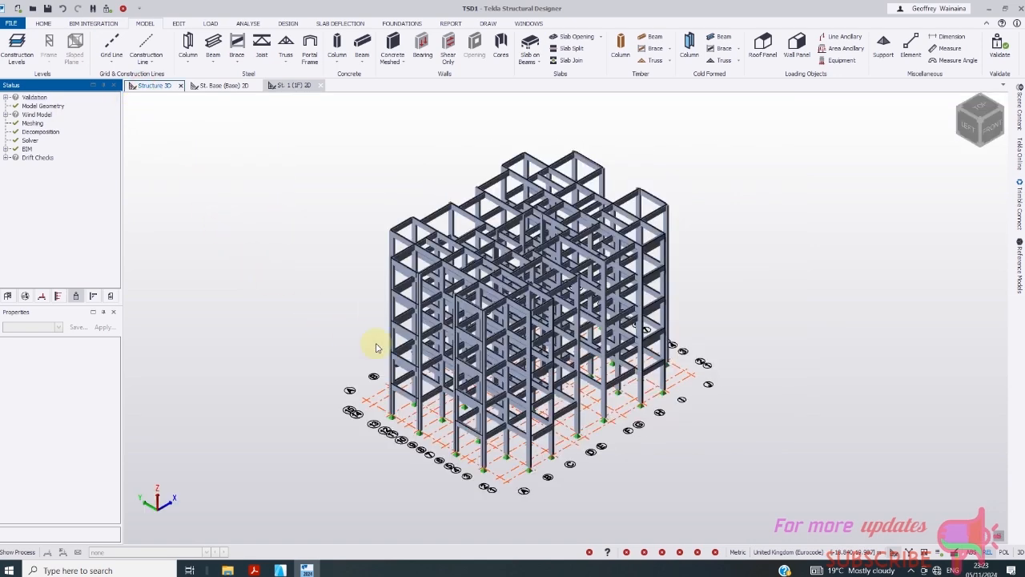
pyautogui.scroll(3, 437, 342)
pyautogui.scroll(-1, 442, 341)
pyautogui.scroll(-1, 604, 361)
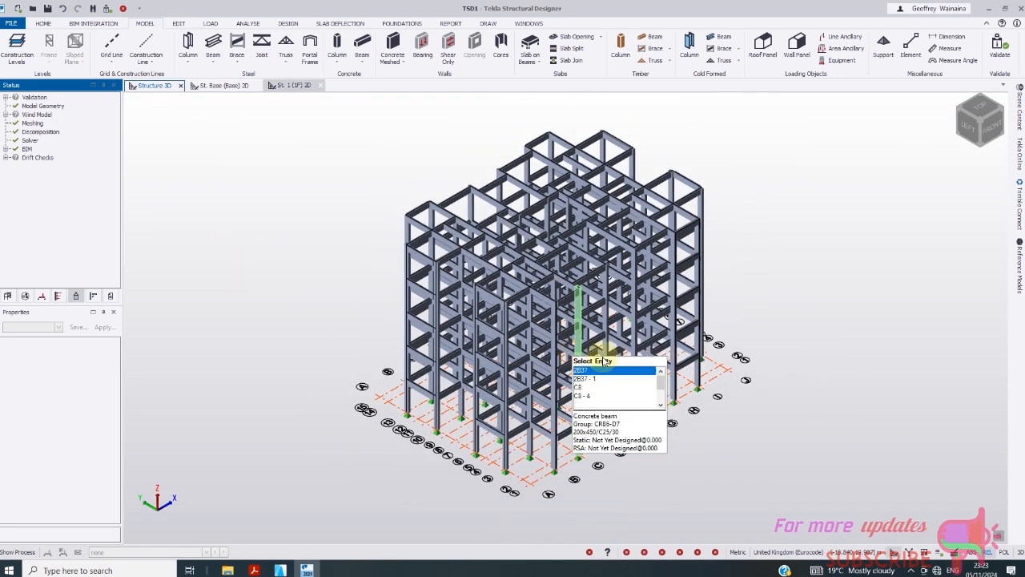
pyautogui.scroll(-1, 604, 361)
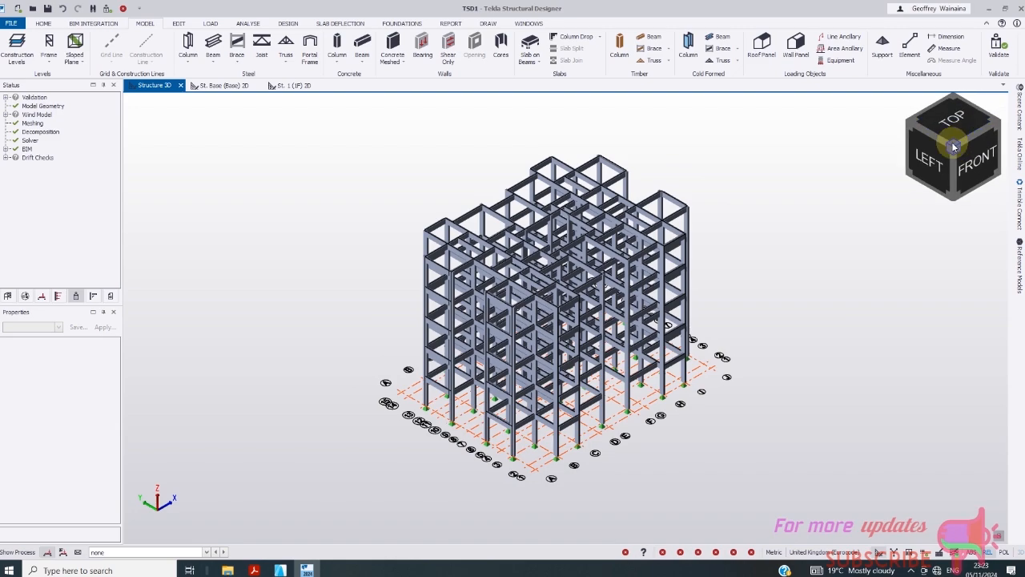
# - Rotate the 3D frame with the view cube through front, underside, back and isometric views
pyautogui.click(954, 147)
pyautogui.click(993, 143)
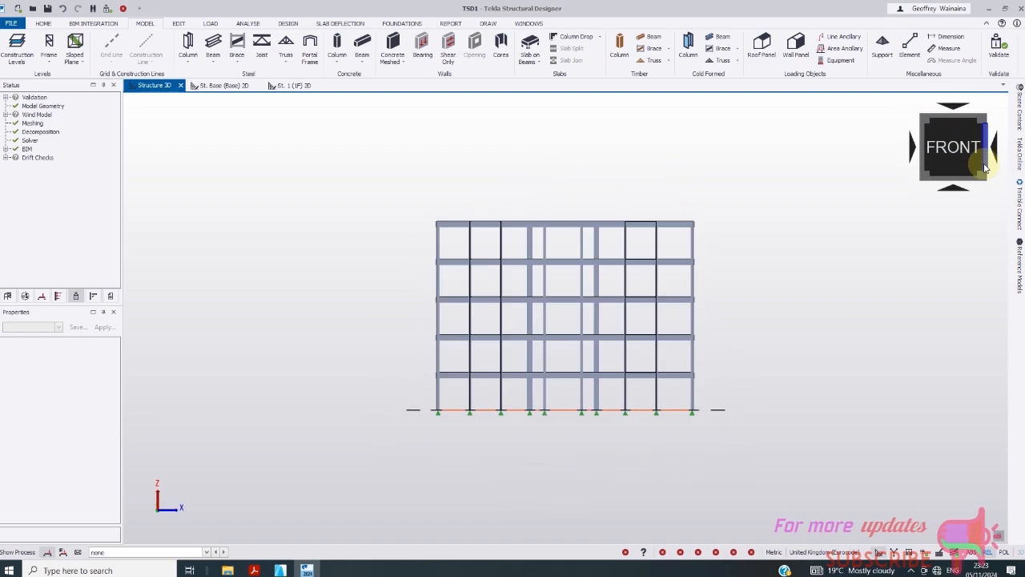
pyautogui.click(991, 174)
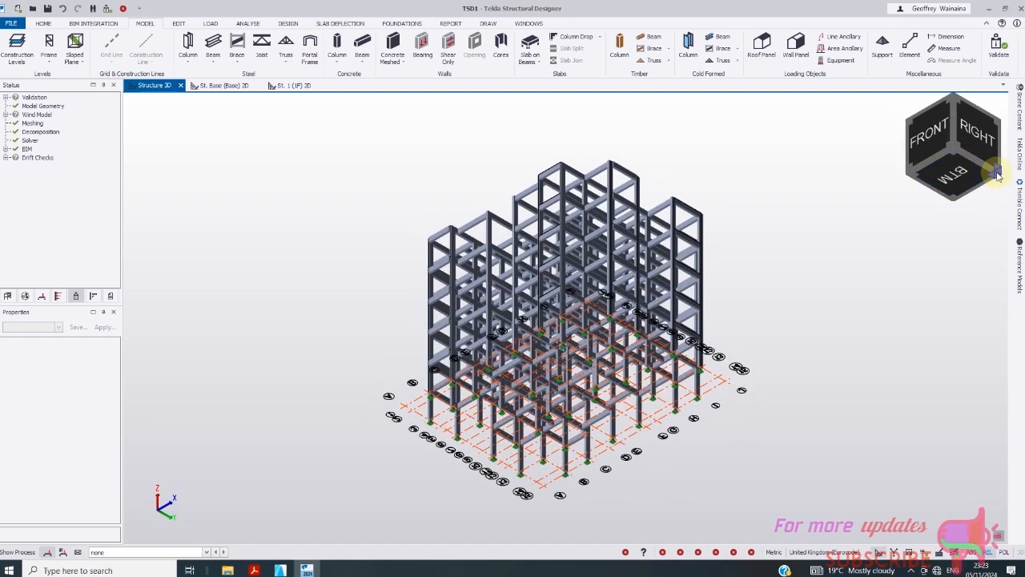
pyautogui.click(998, 176)
pyautogui.click(1001, 129)
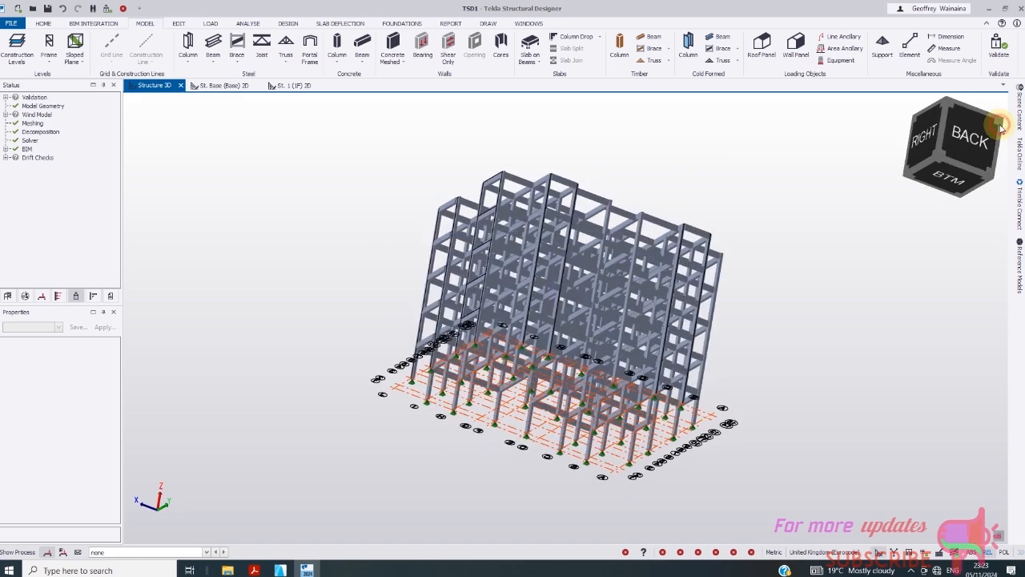
pyautogui.click(1005, 130)
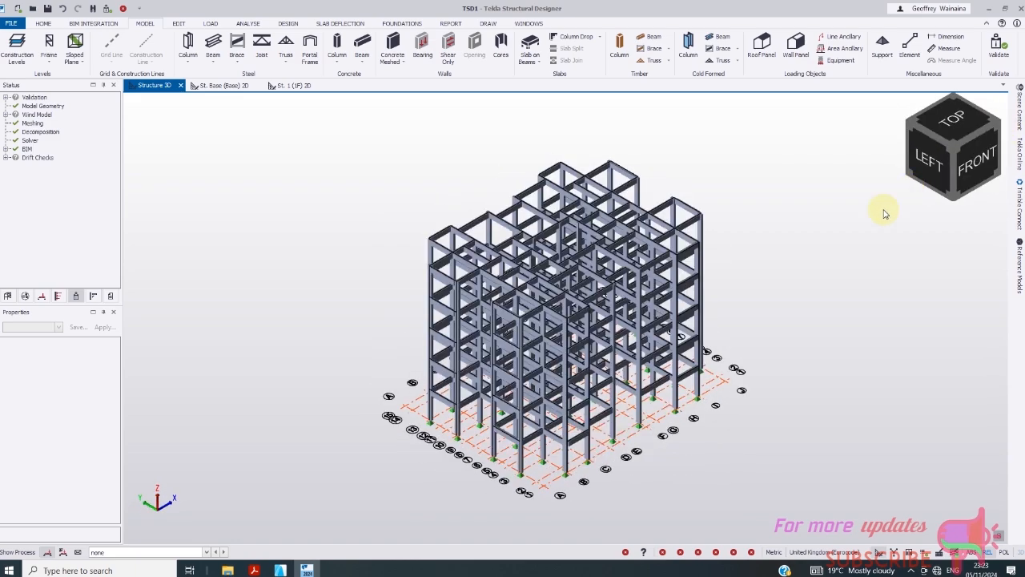
# - Return to the St. 1 (1F) plan, ready to place another 200x450 C25/30 beam
pyautogui.scroll(3, 675, 370)
pyautogui.scroll(-2, 636, 355)
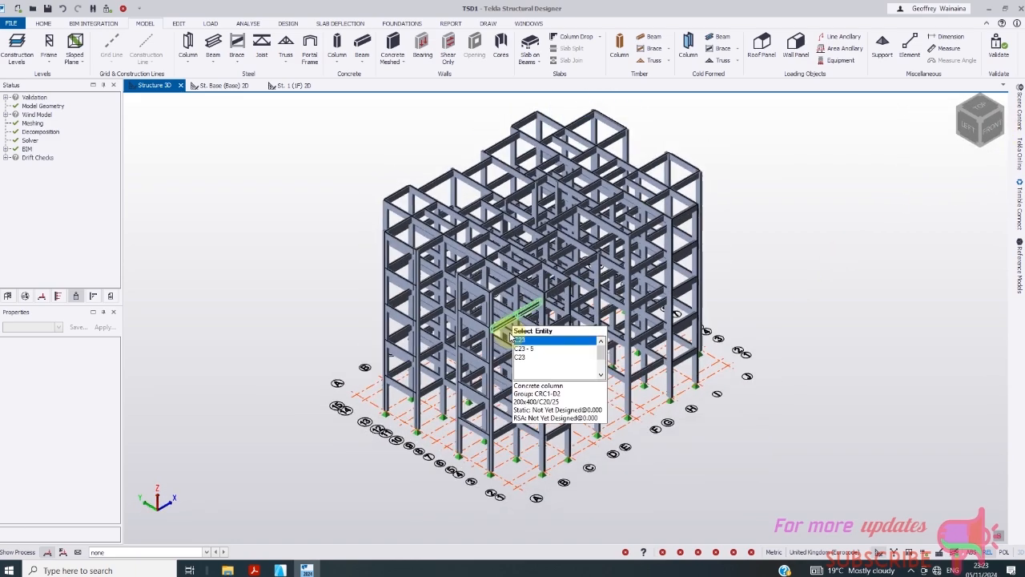
pyautogui.scroll(-1, 633, 434)
pyautogui.click(911, 570)
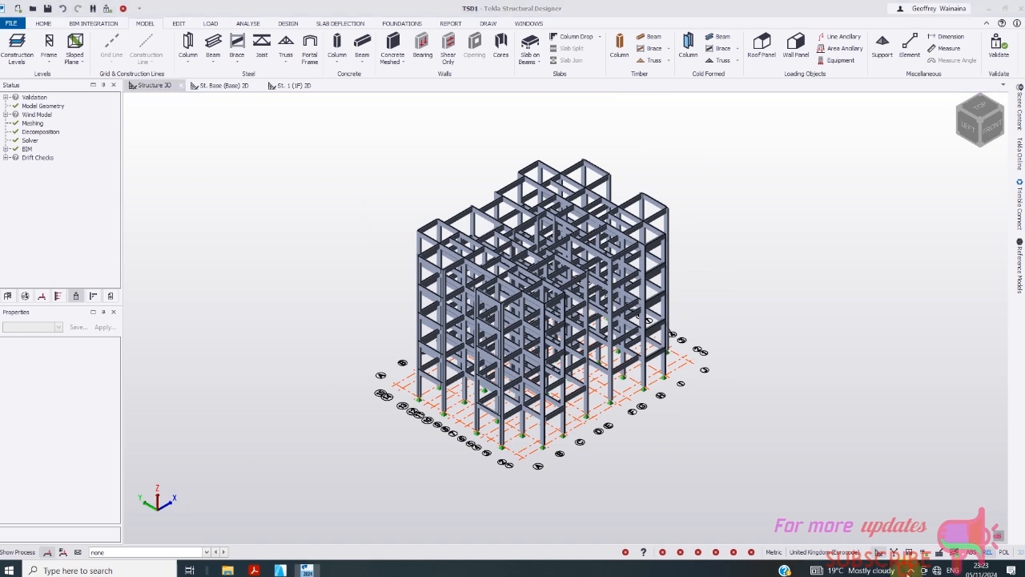
pyautogui.click(901, 552)
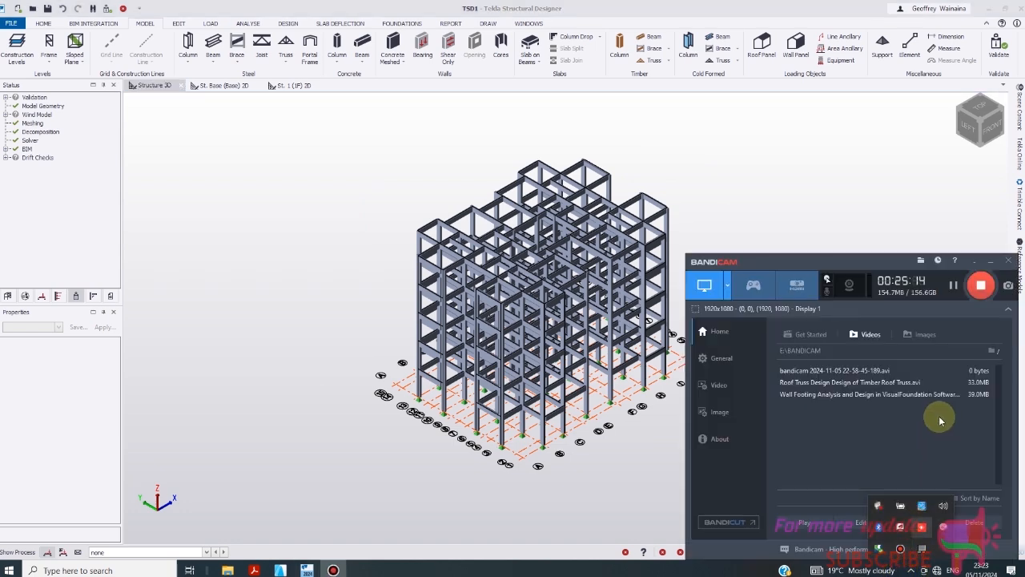
pyautogui.click(972, 259)
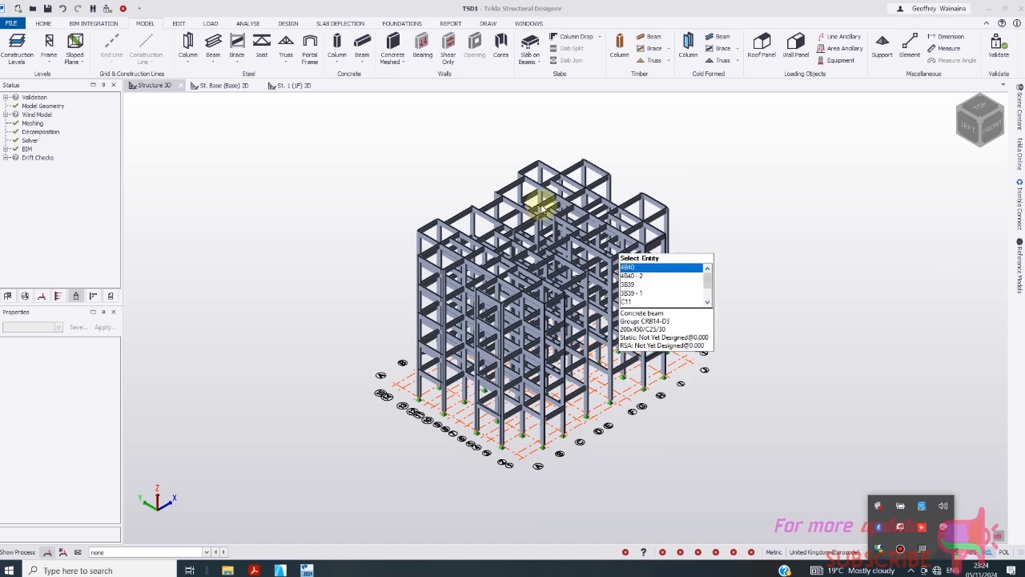
pyautogui.click(293, 85)
pyautogui.scroll(-1, 290, 330)
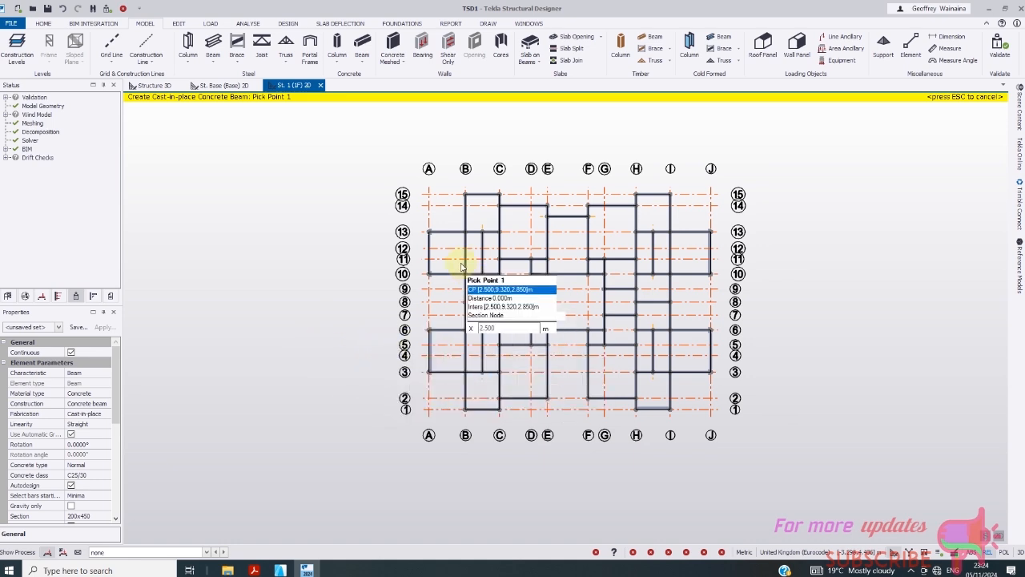
# - Set the slab overall depth to 150 mm and the concrete class to C25/30
pyautogui.scroll(1, 458, 263)
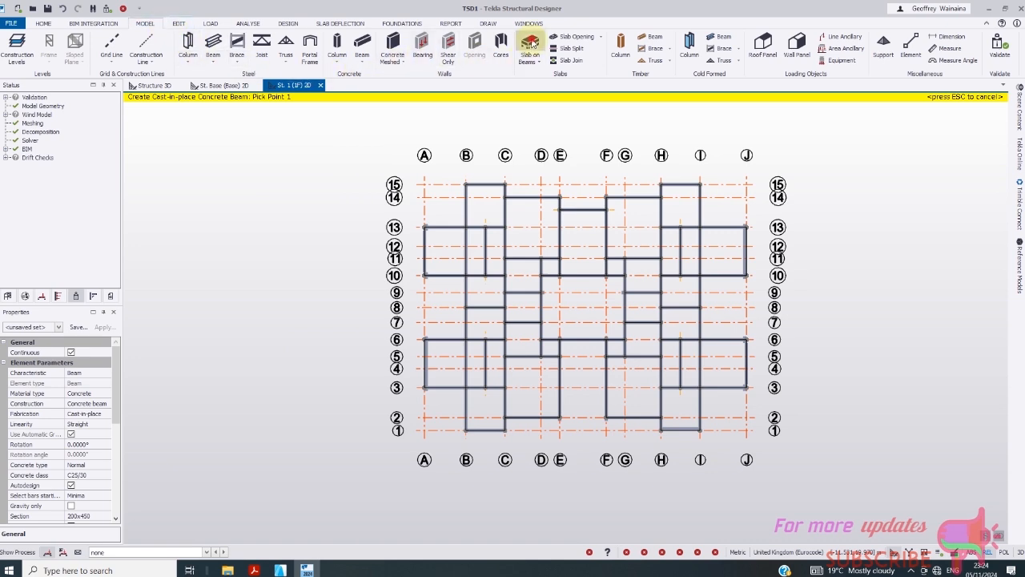
pyautogui.scroll(-1, 408, 273)
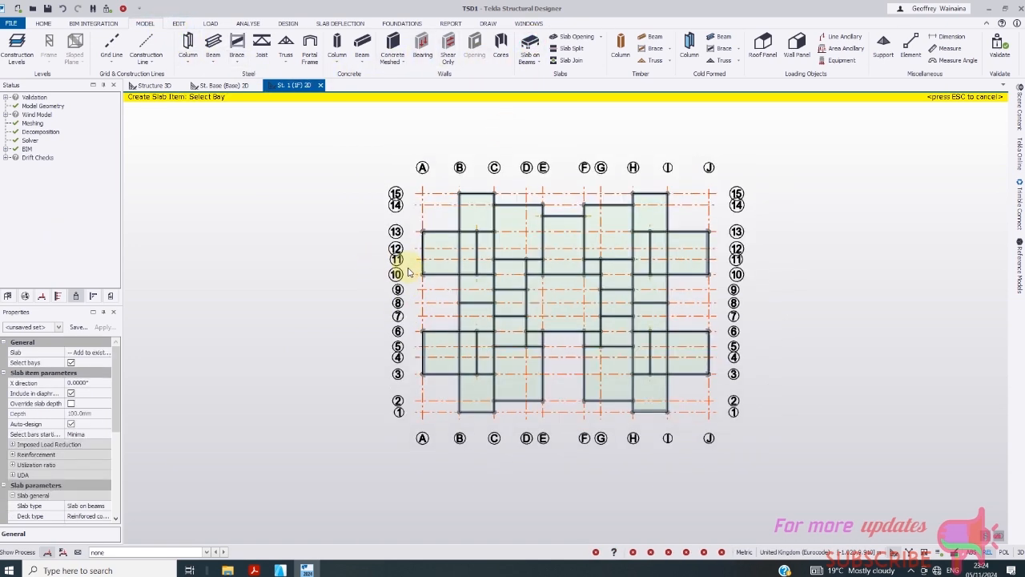
pyautogui.moveTo(117, 418); pyautogui.dragTo(113, 469)
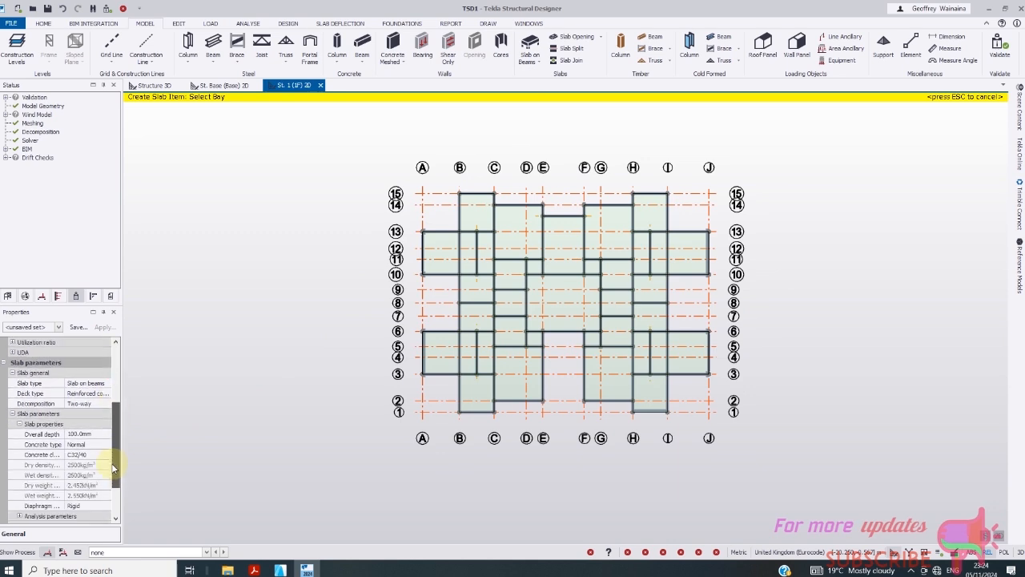
pyautogui.click(91, 435)
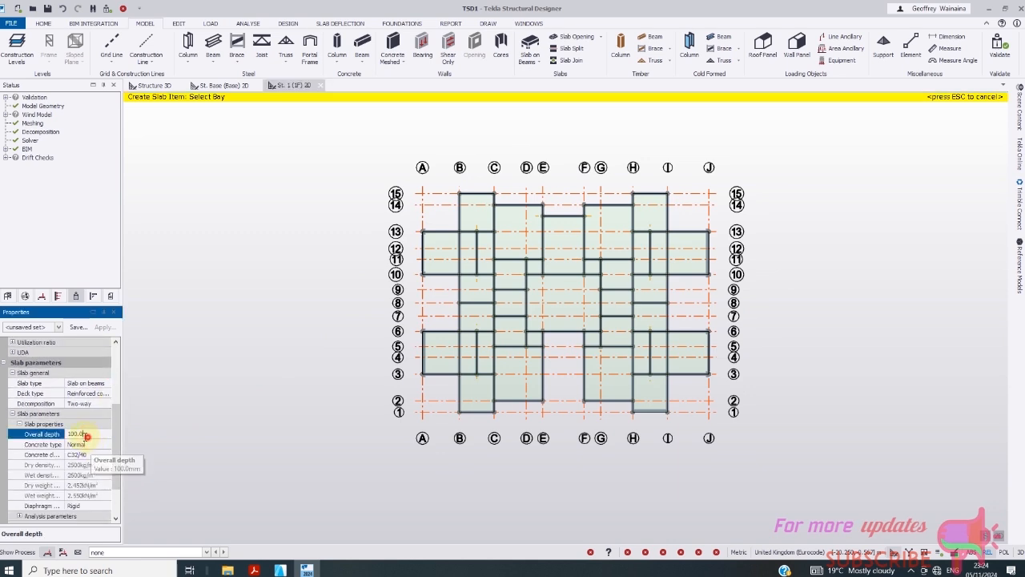
pyautogui.click(86, 435)
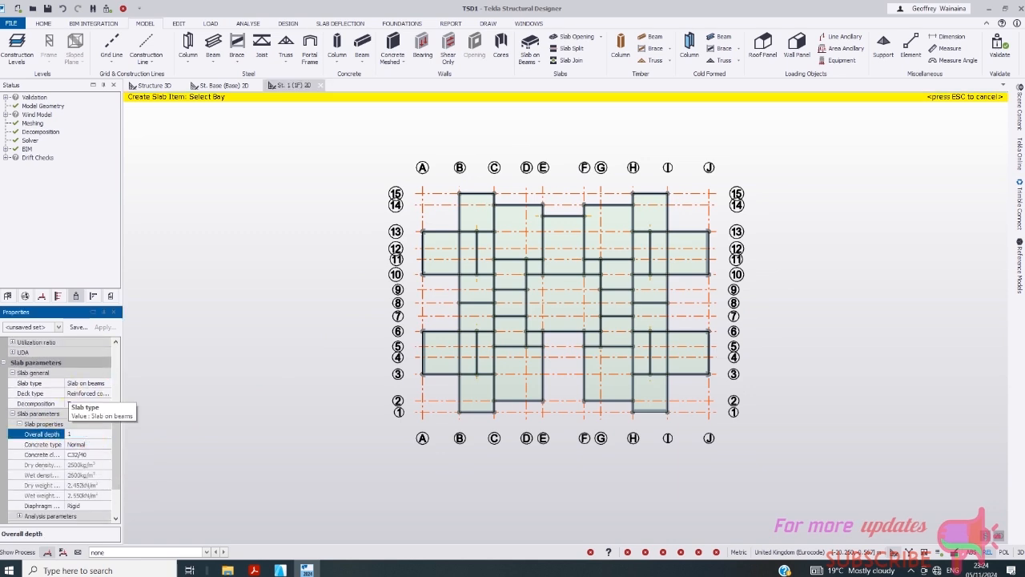
pyautogui.write('150')
pyautogui.click(97, 456)
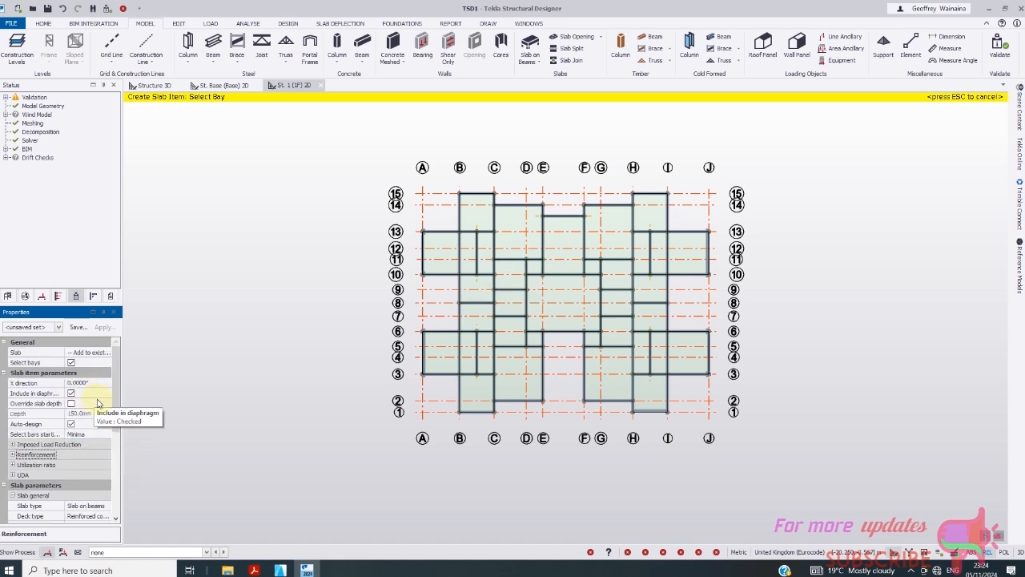
pyautogui.scroll(-2, 96, 413)
pyautogui.scroll(-2, 101, 454)
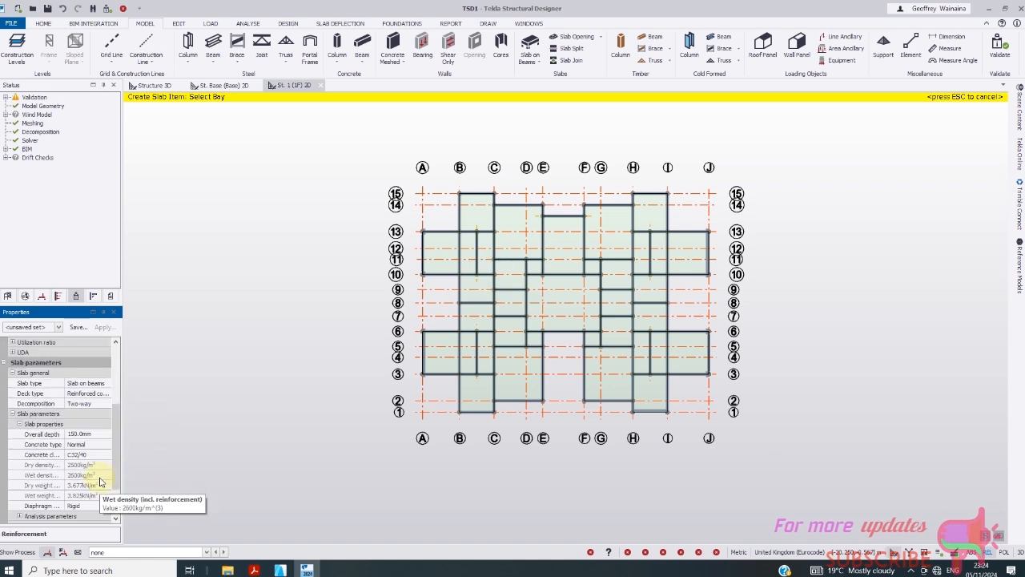
pyautogui.click(102, 455)
pyautogui.click(105, 455)
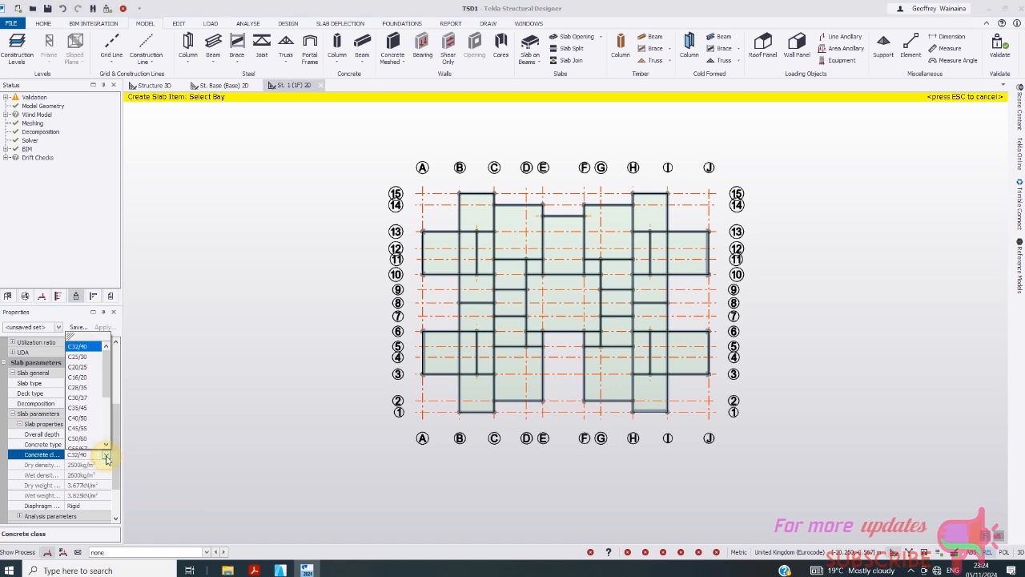
pyautogui.click(84, 358)
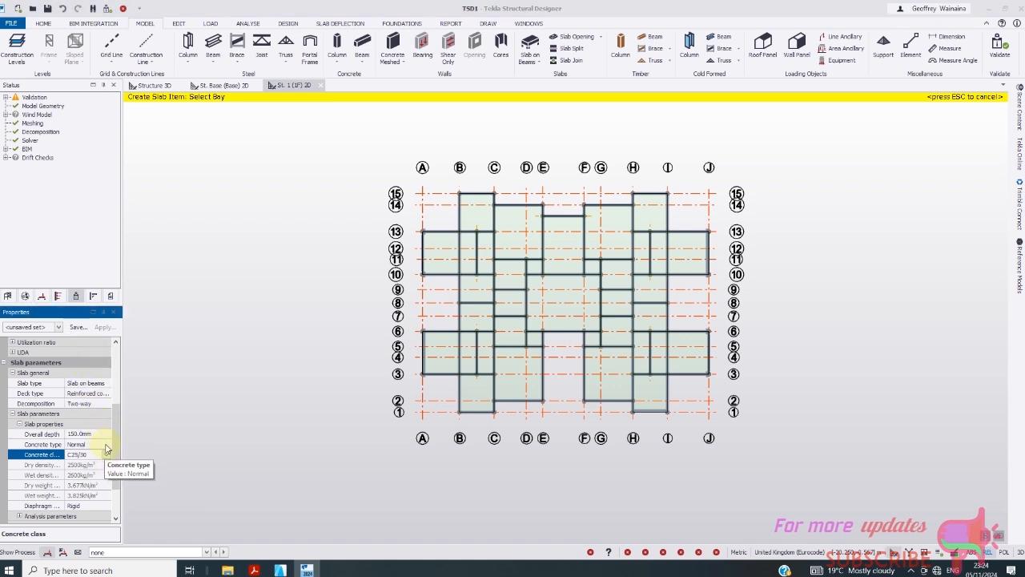
pyautogui.scroll(-2, 112, 461)
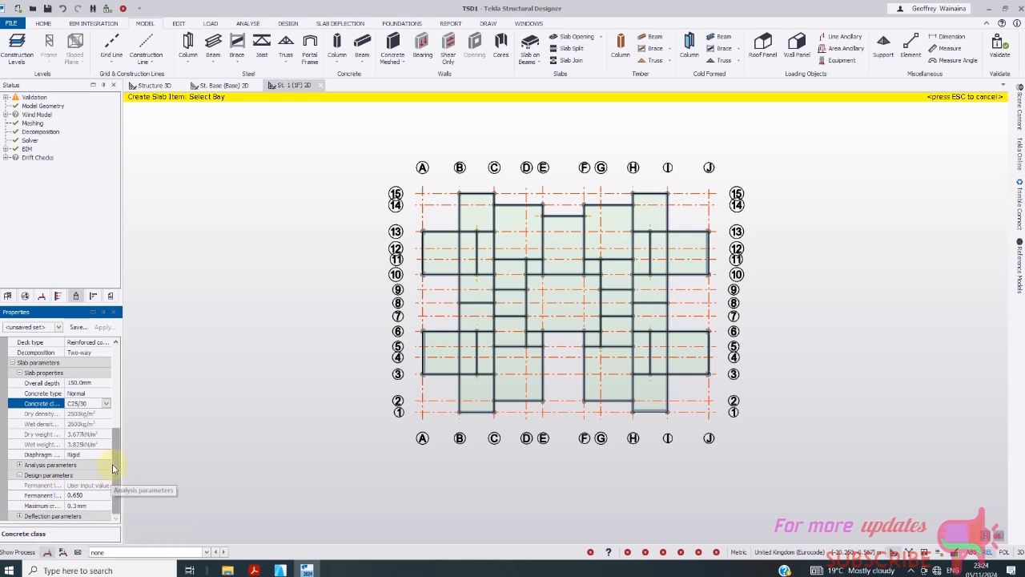
# - Set the top outside and top inside reinforcement bars to size 10
pyautogui.moveTo(112, 464)
pyautogui.mouseDown()
pyautogui.moveTo(121, 431)
pyautogui.moveTo(121, 481)
pyautogui.mouseUp()
pyautogui.click(18, 517)
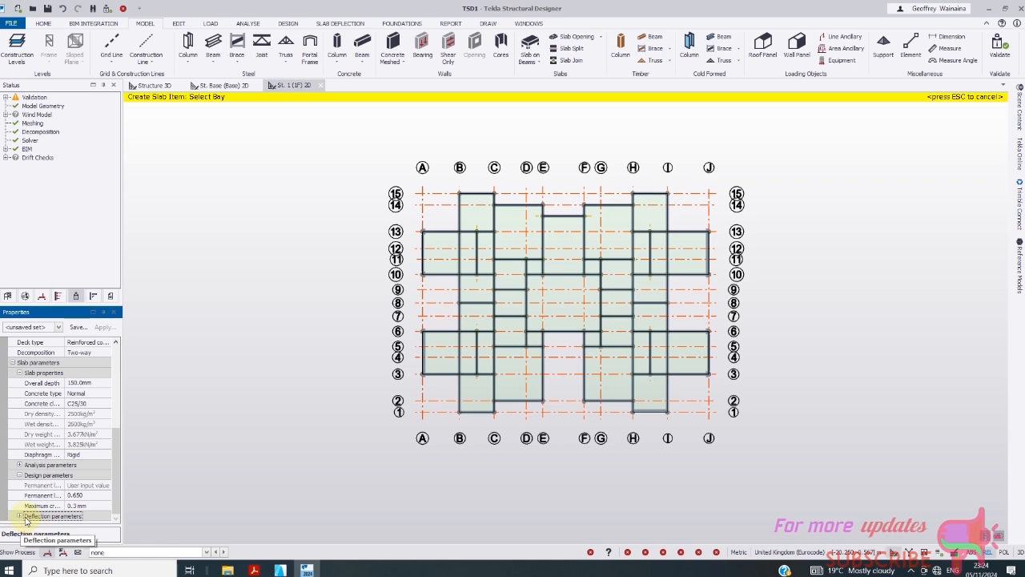
pyautogui.moveTo(115, 473); pyautogui.dragTo(127, 406)
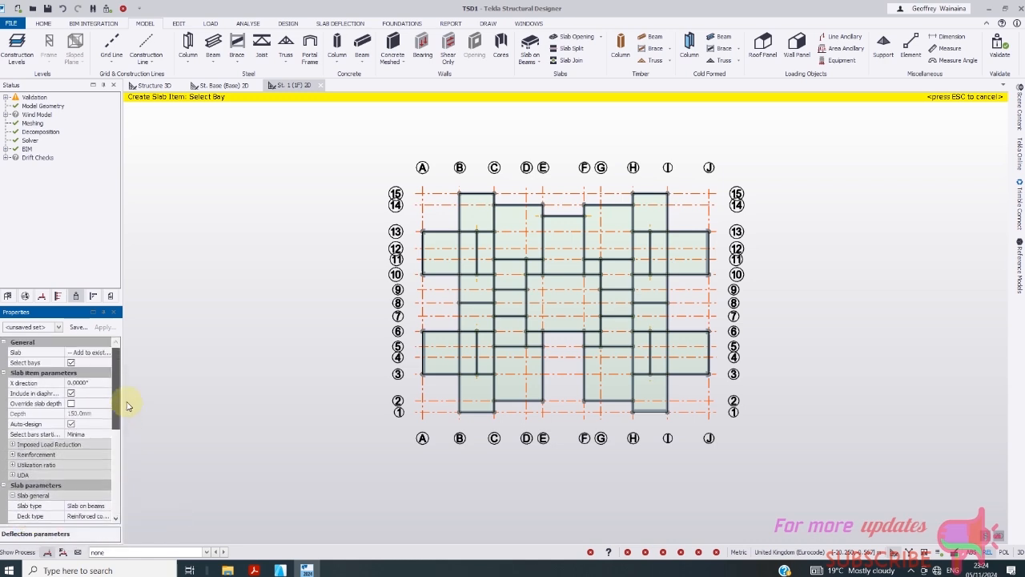
pyautogui.click(13, 454)
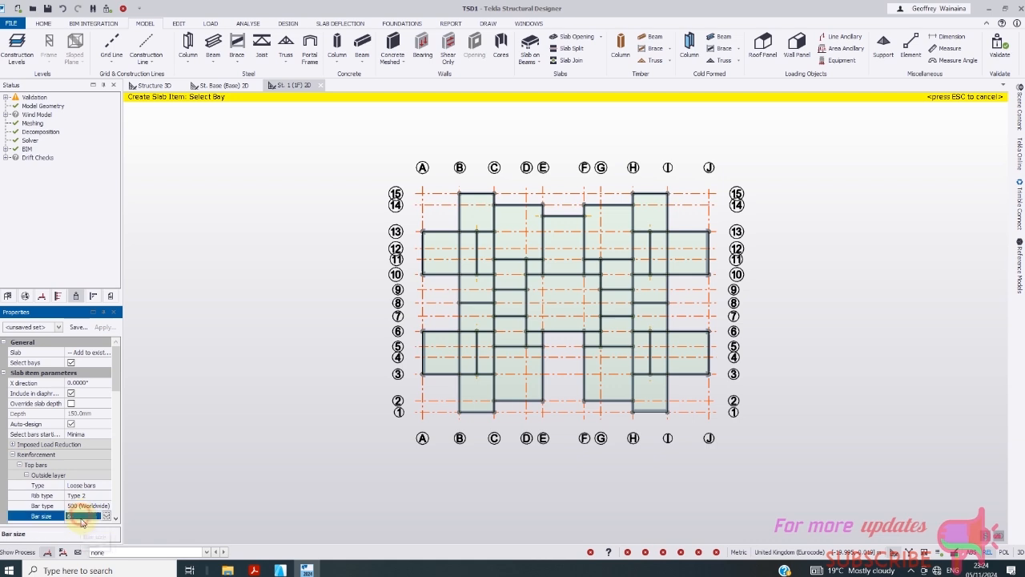
pyautogui.click(107, 518)
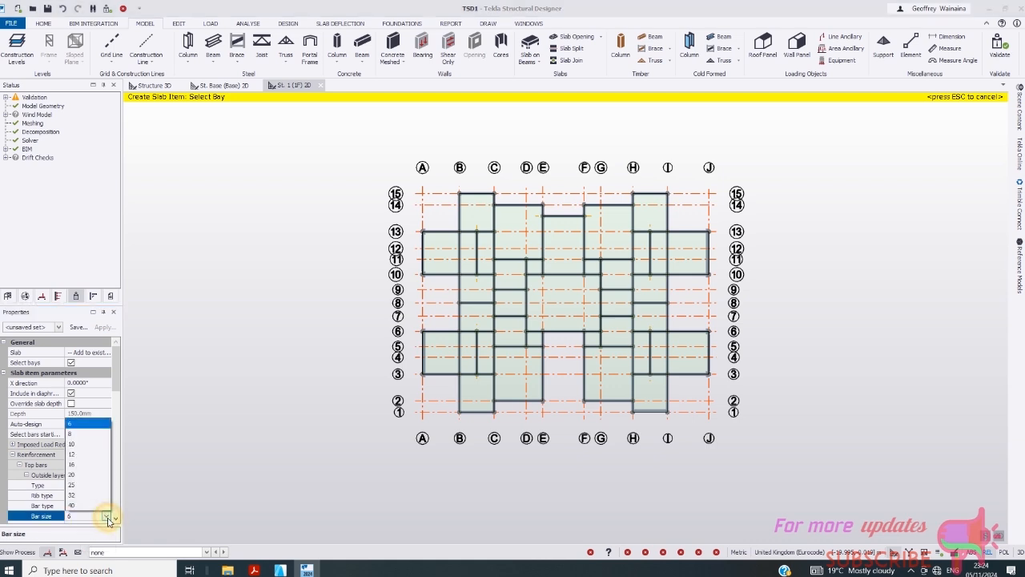
pyautogui.click(74, 445)
pyautogui.moveTo(120, 385); pyautogui.dragTo(120, 438)
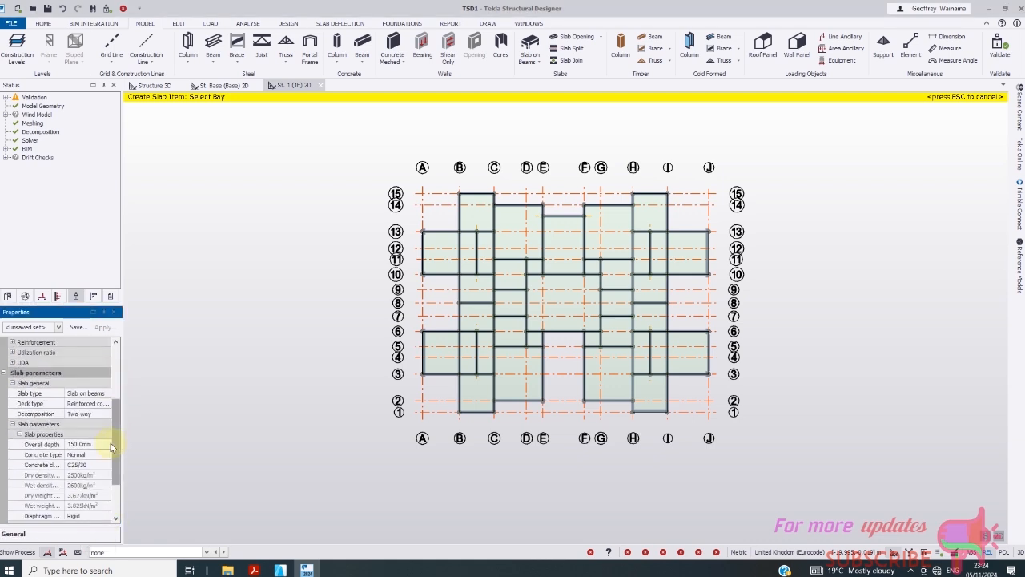
pyautogui.scroll(3, 112, 447)
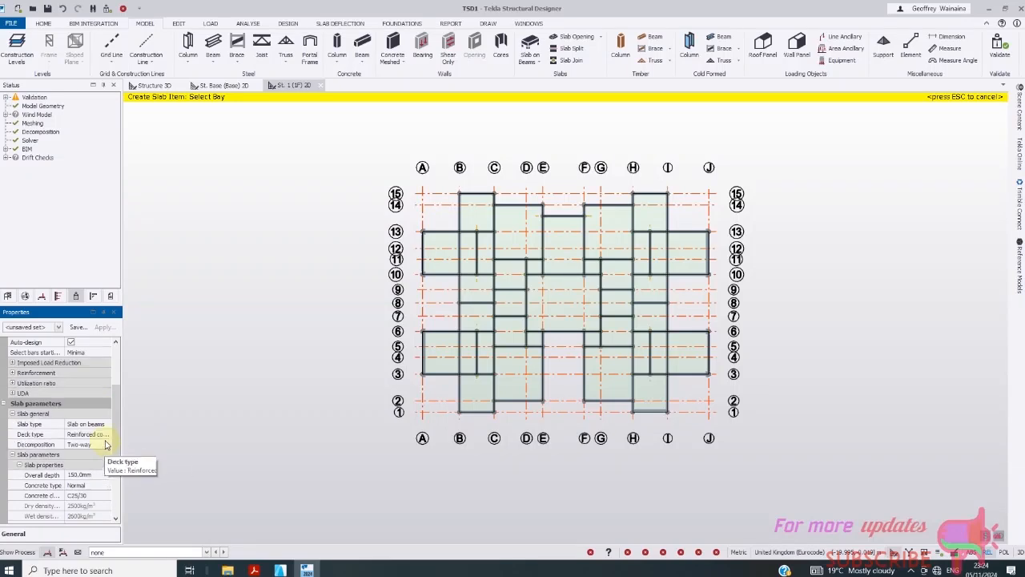
pyautogui.scroll(-3, 109, 470)
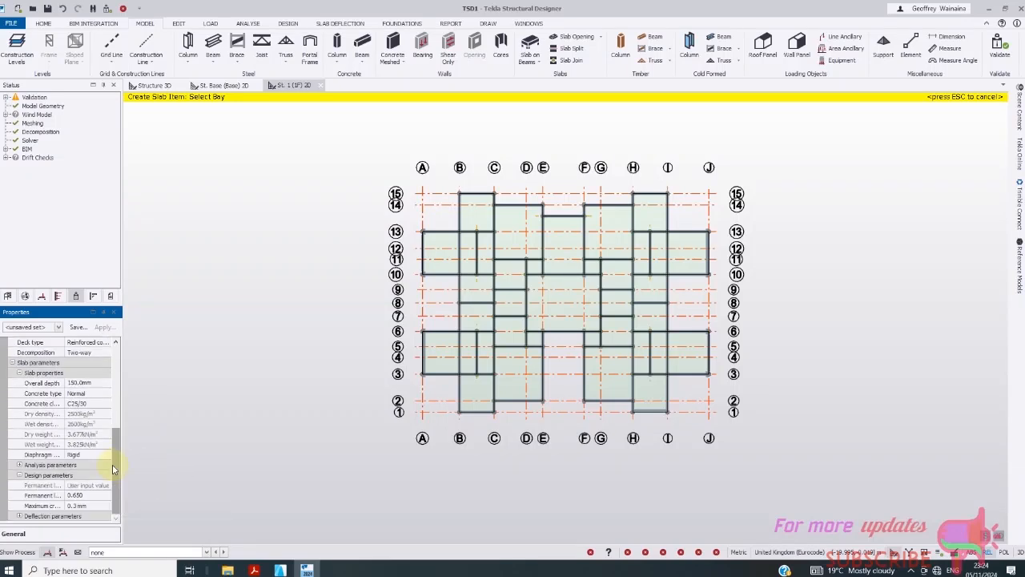
pyautogui.click(109, 477)
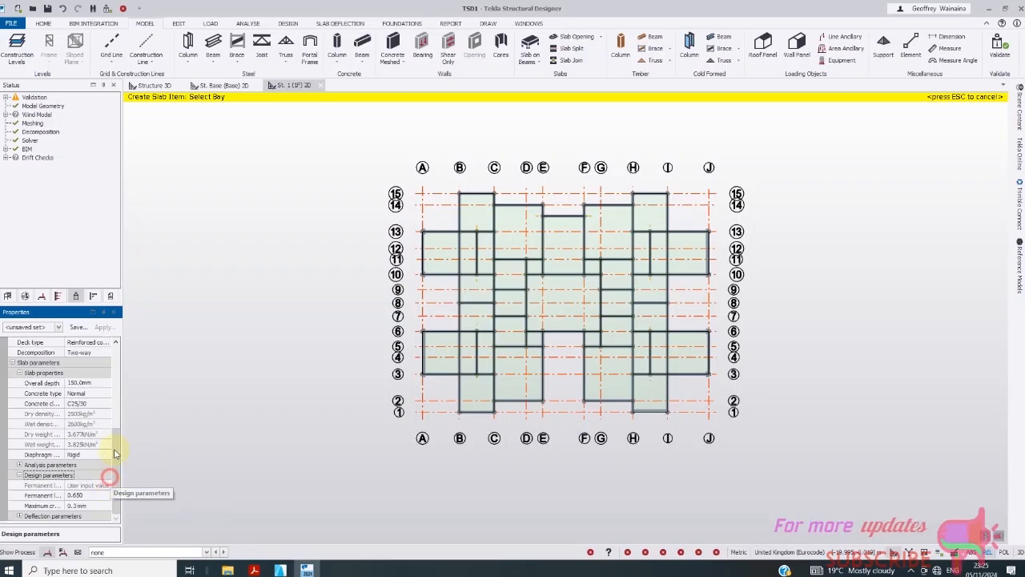
pyautogui.moveTo(113, 476); pyautogui.dragTo(115, 408)
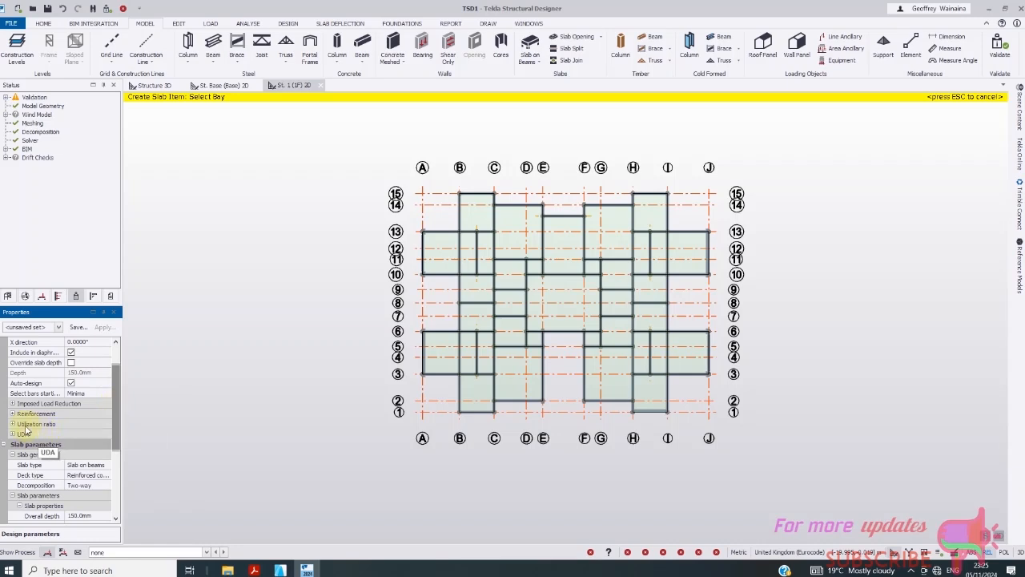
pyautogui.click(12, 414)
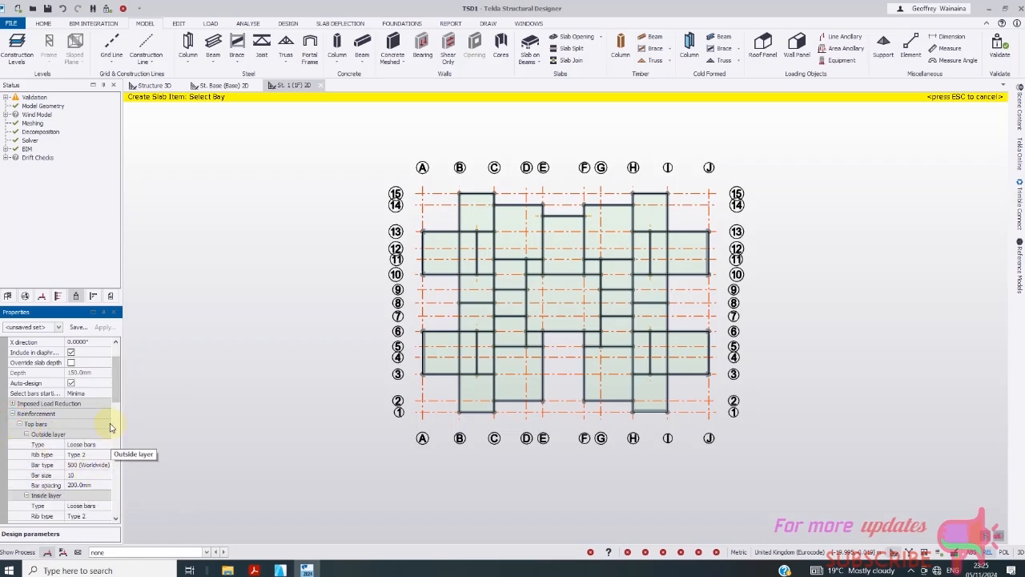
pyautogui.moveTo(117, 404); pyautogui.dragTo(125, 427)
pyautogui.click(82, 424)
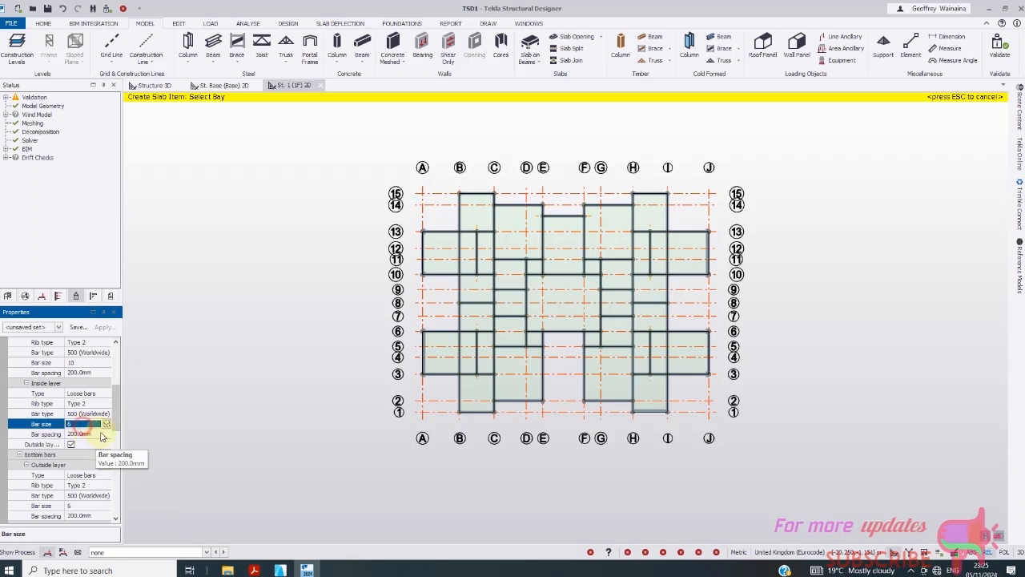
pyautogui.click(105, 424)
pyautogui.click(72, 454)
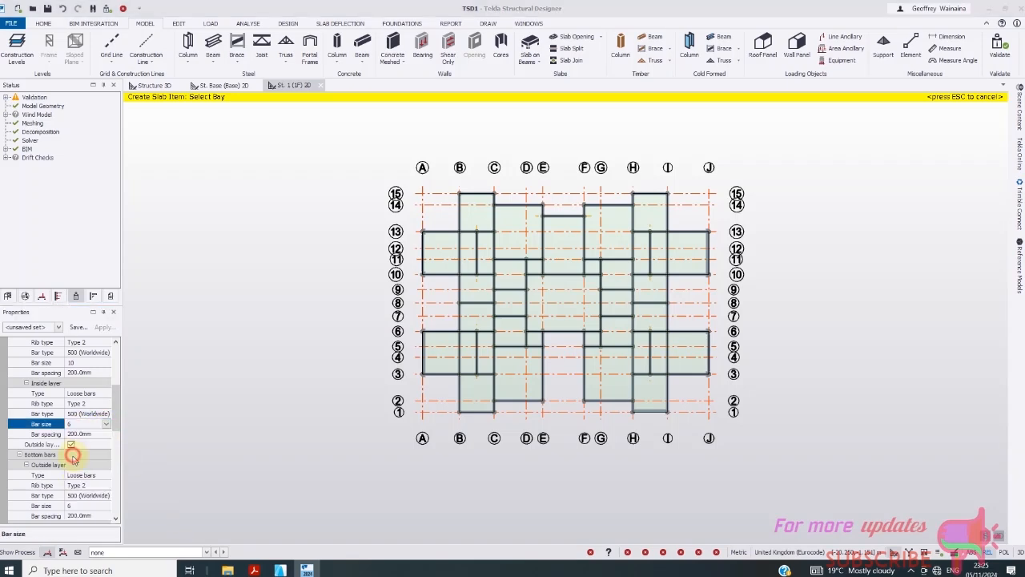
# - Set the bottom outside and bottom inside reinforcement bars to size 10
pyautogui.moveTo(116, 418); pyautogui.dragTo(117, 443)
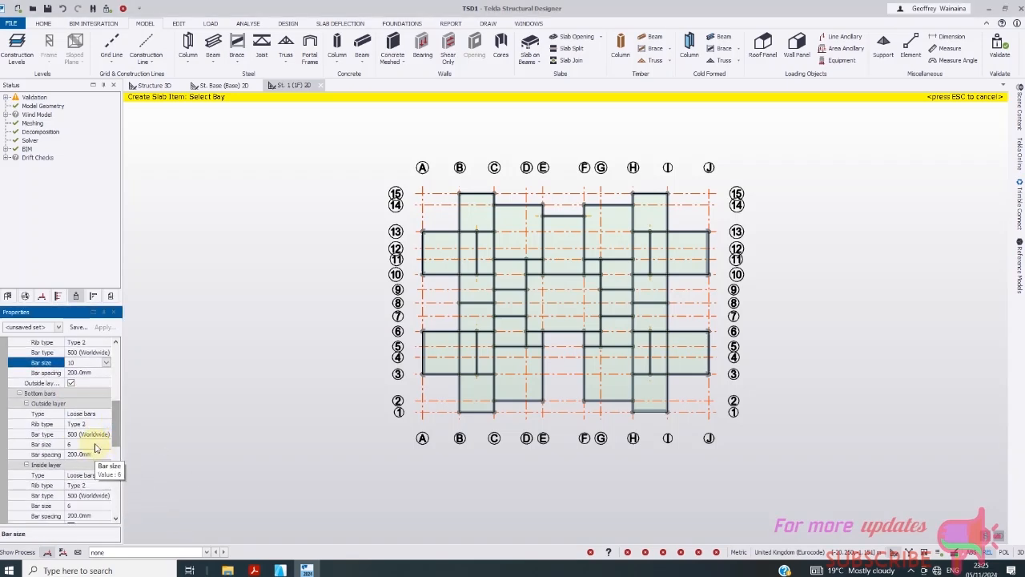
pyautogui.click(81, 444)
pyautogui.click(106, 444)
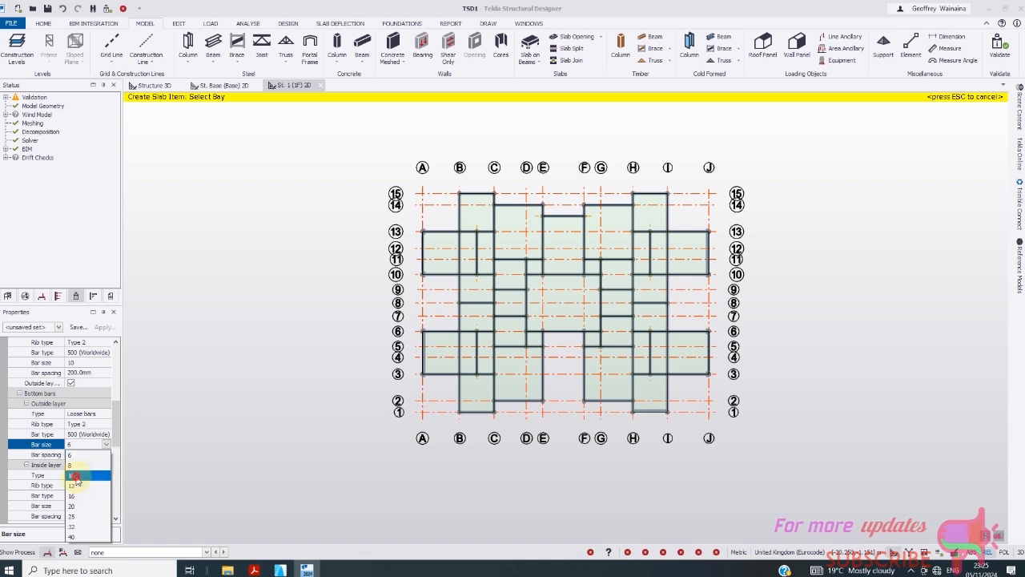
pyautogui.click(77, 475)
pyautogui.scroll(-2, 114, 440)
pyautogui.click(104, 466)
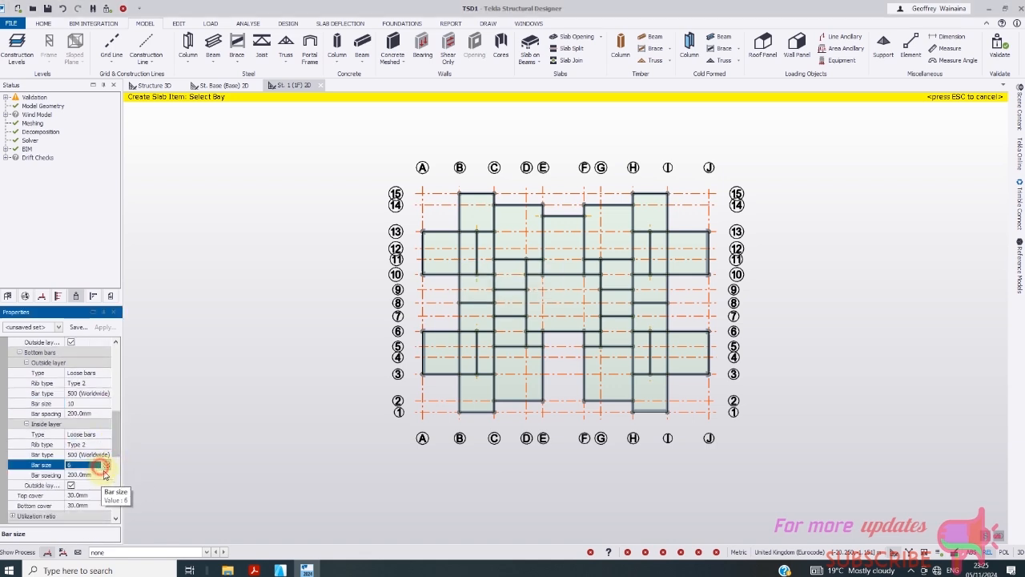
pyautogui.click(106, 465)
pyautogui.click(73, 394)
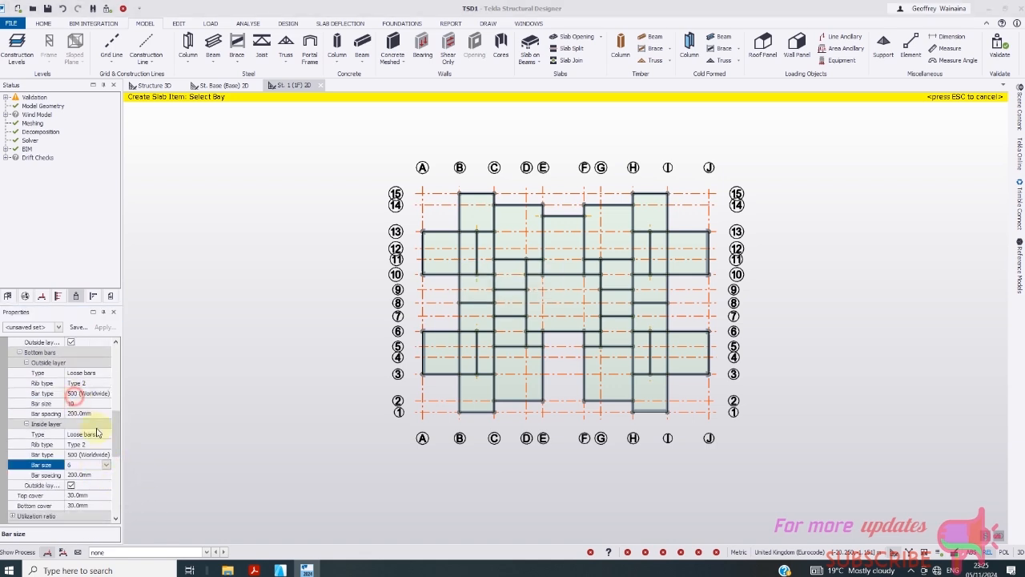
# - Set both top and bottom concrete cover to 20 mm
pyautogui.scroll(-2, 117, 449)
pyautogui.click(81, 435)
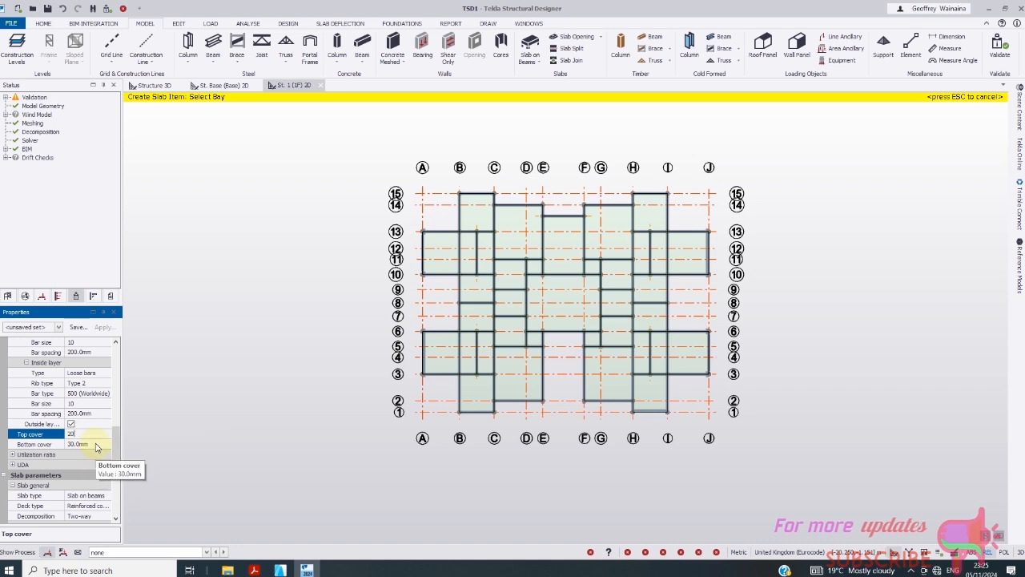
pyautogui.write('20')
pyautogui.click(96, 445)
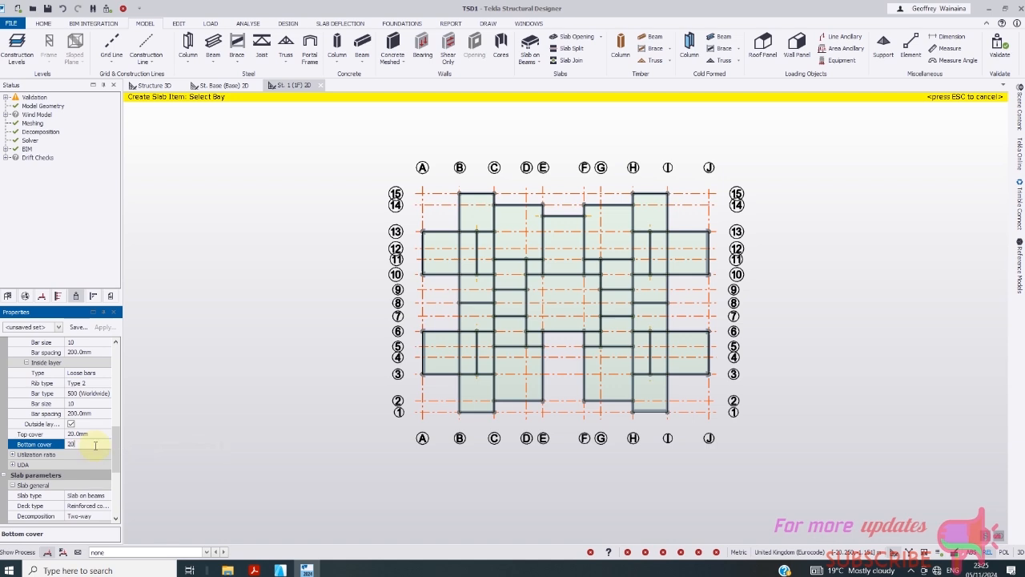
pyautogui.click(82, 434)
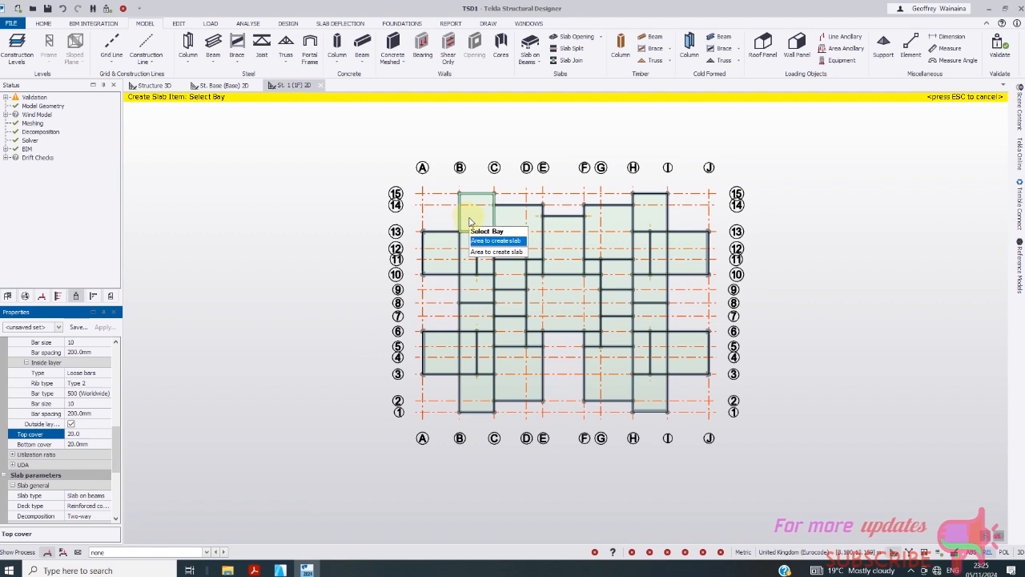
# - Place slabs in the A–B and B–C bays from grid 15 to 1, plus C–E and F–G at grids 1–5
pyautogui.click(472, 225)
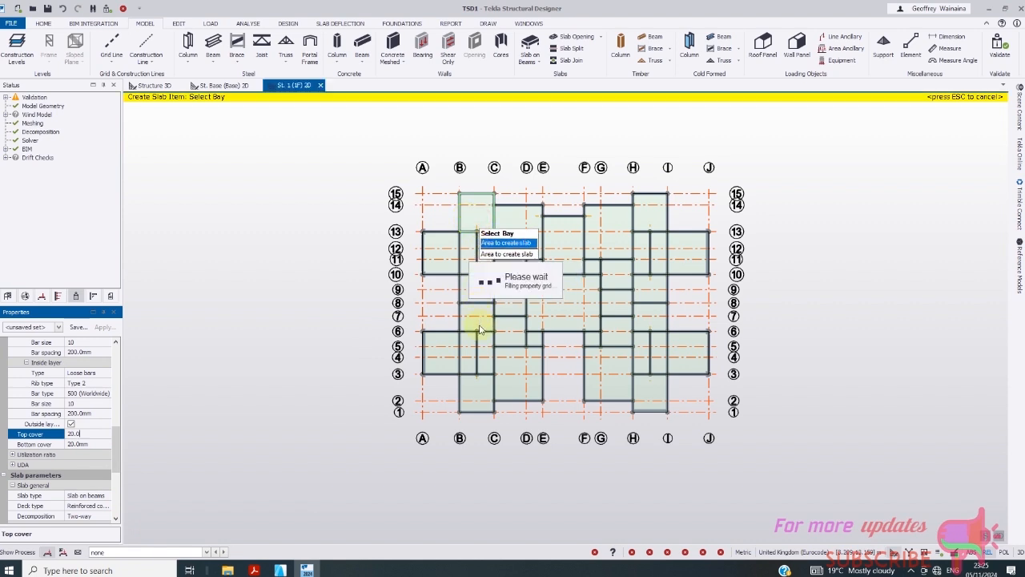
pyautogui.click(482, 258)
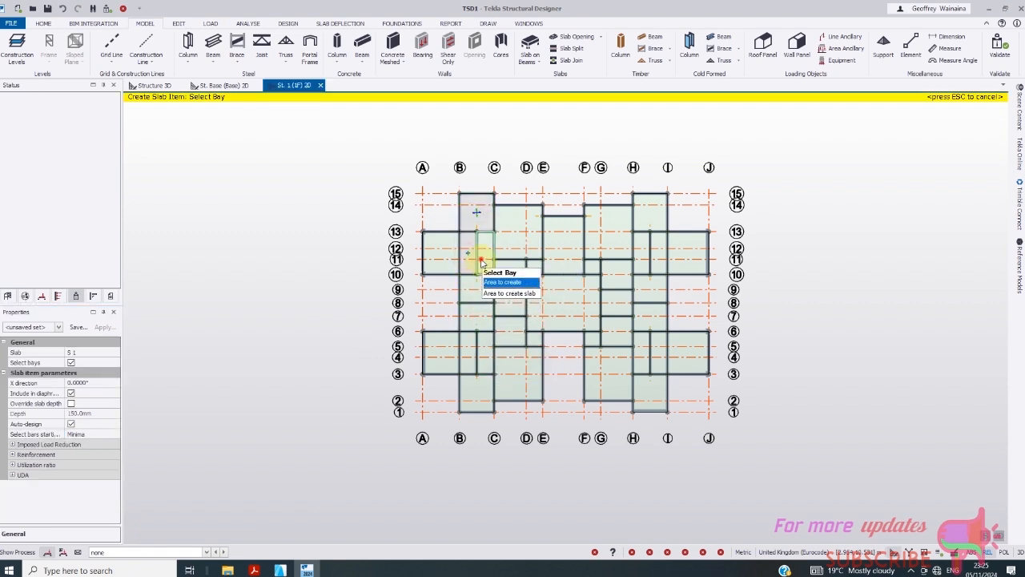
pyautogui.click(436, 258)
pyautogui.click(479, 287)
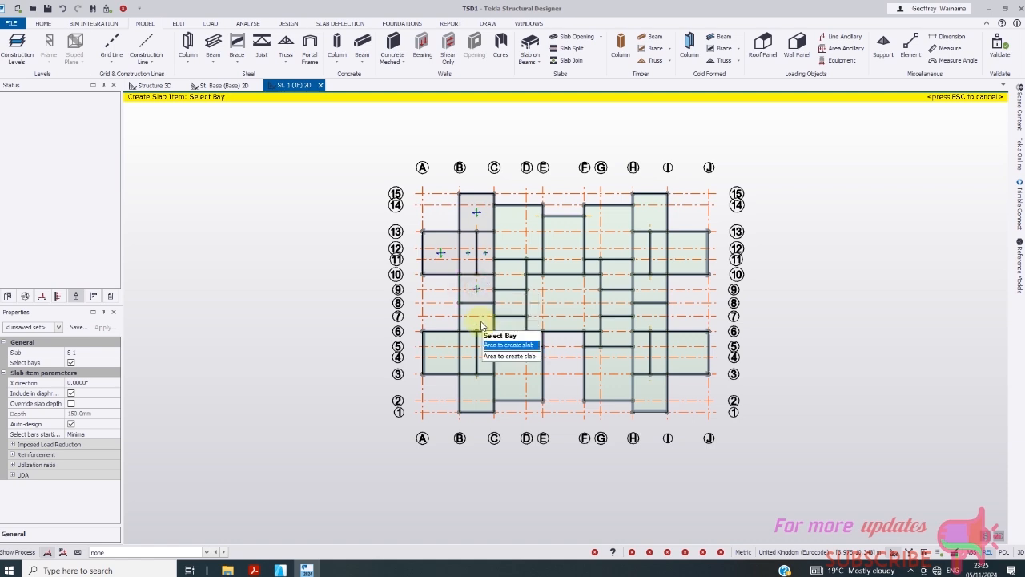
pyautogui.click(482, 323)
pyautogui.click(440, 360)
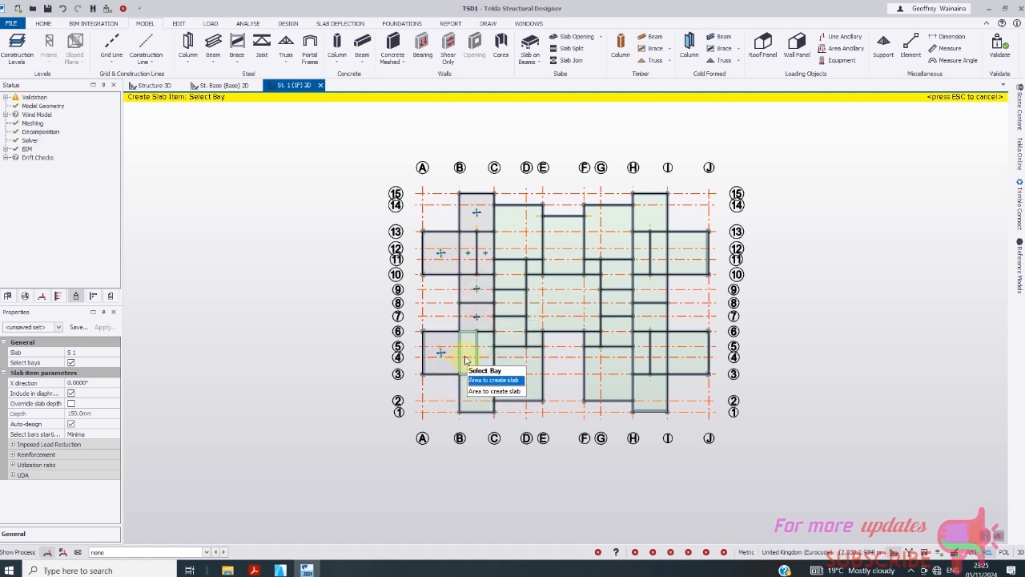
pyautogui.click(465, 361)
pyautogui.click(481, 357)
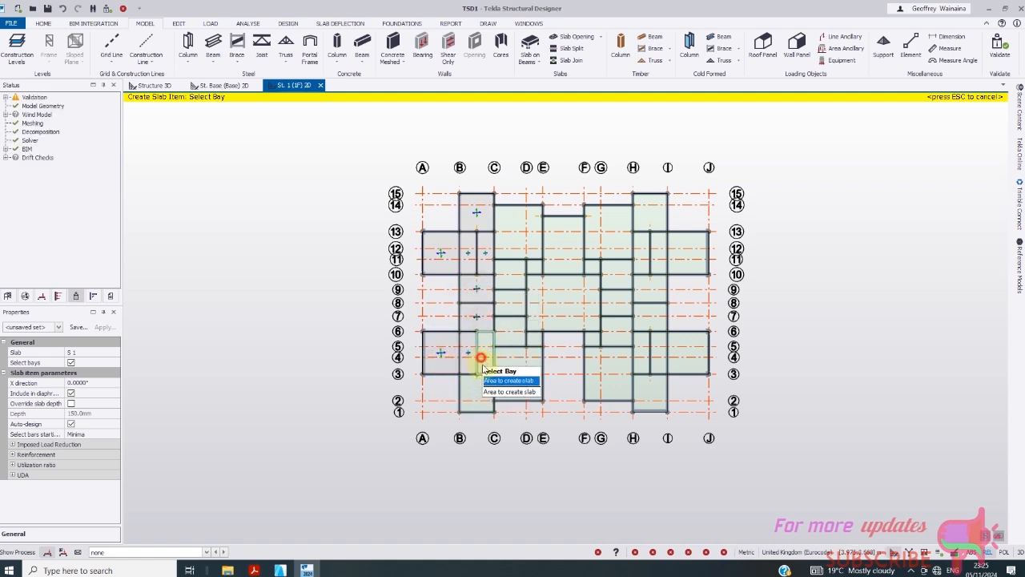
pyautogui.click(482, 388)
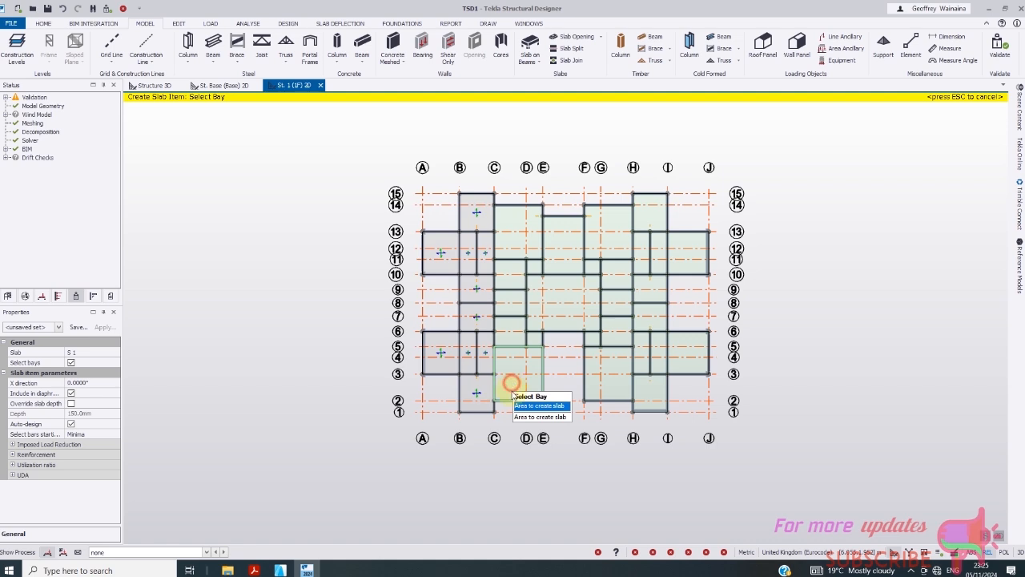
pyautogui.click(513, 389)
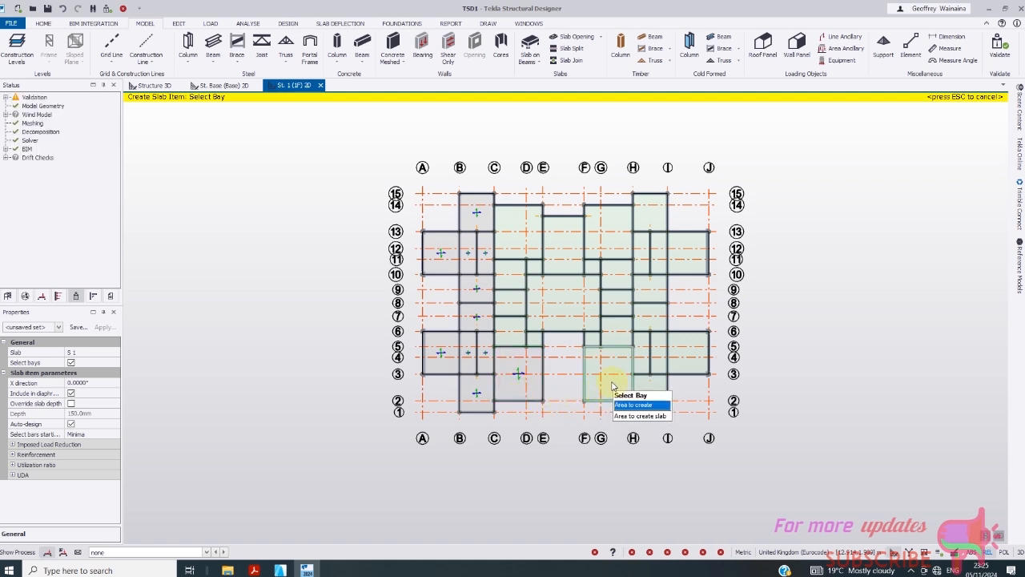
pyautogui.click(611, 390)
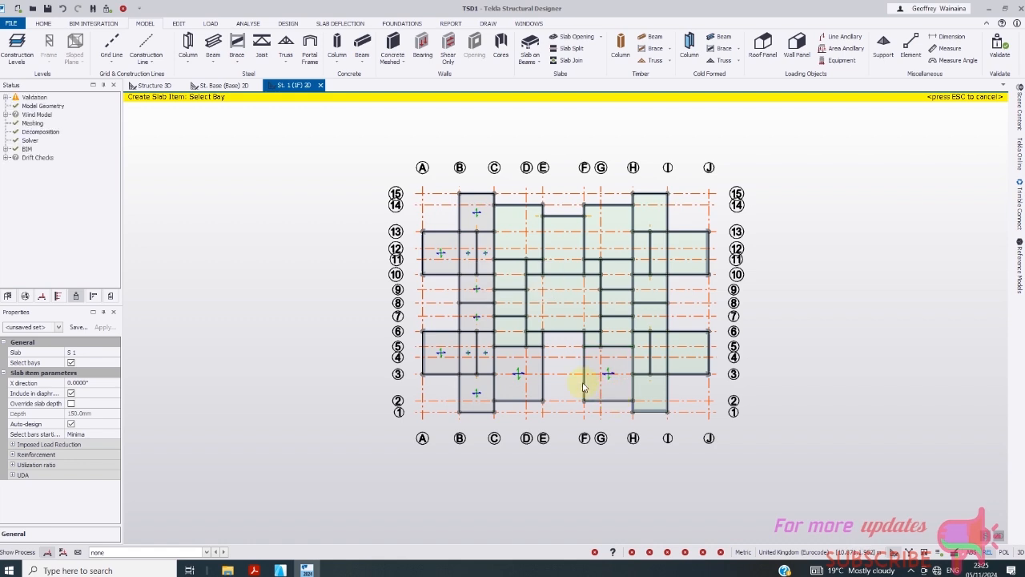
pyautogui.scroll(1, 583, 388)
# - Fill the remaining C–D, F–G, G–H, H–I and I–J bays and the central bay with slabs
pyautogui.click(501, 330)
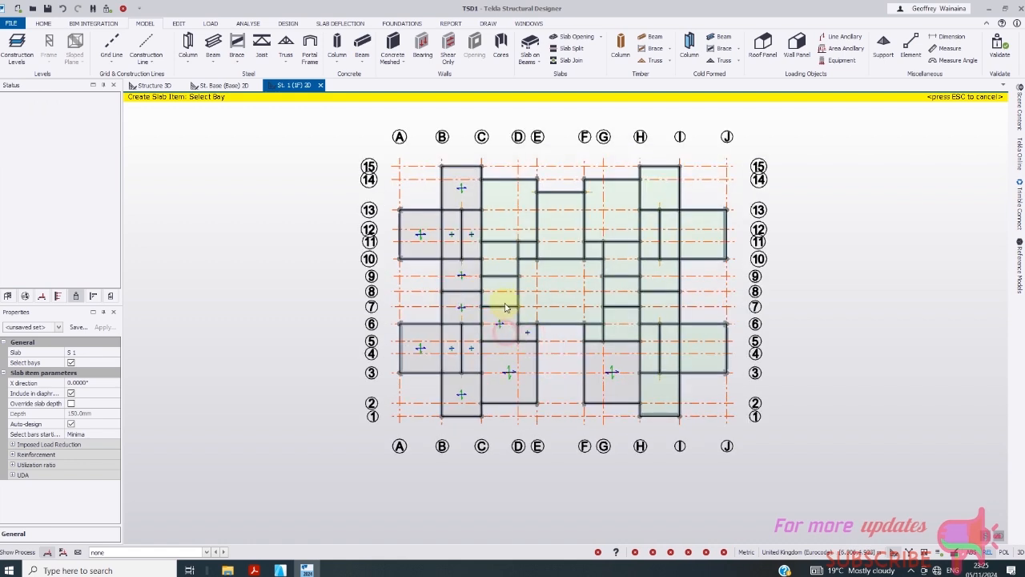
pyautogui.click(500, 260)
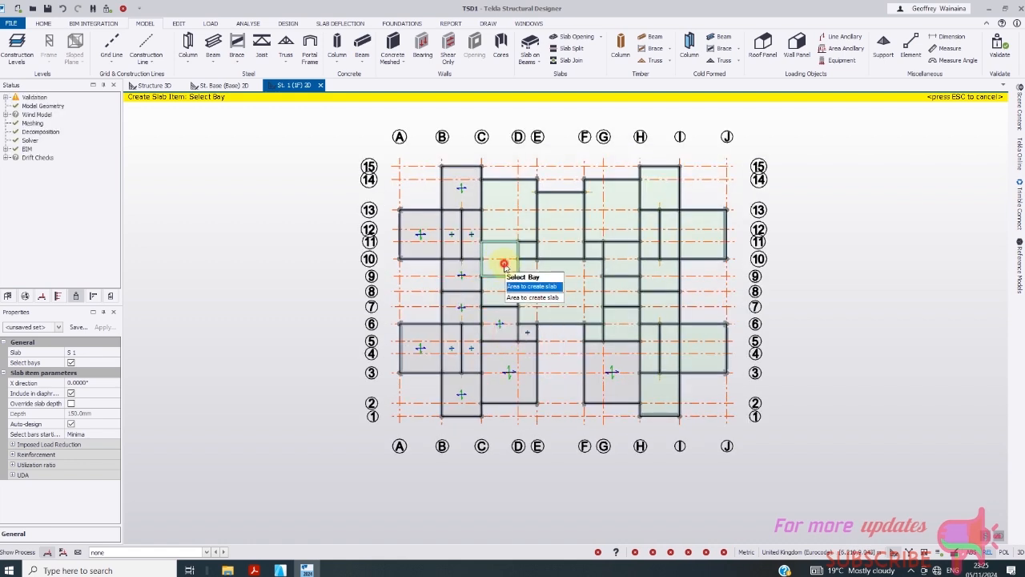
pyautogui.click(513, 222)
pyautogui.click(606, 218)
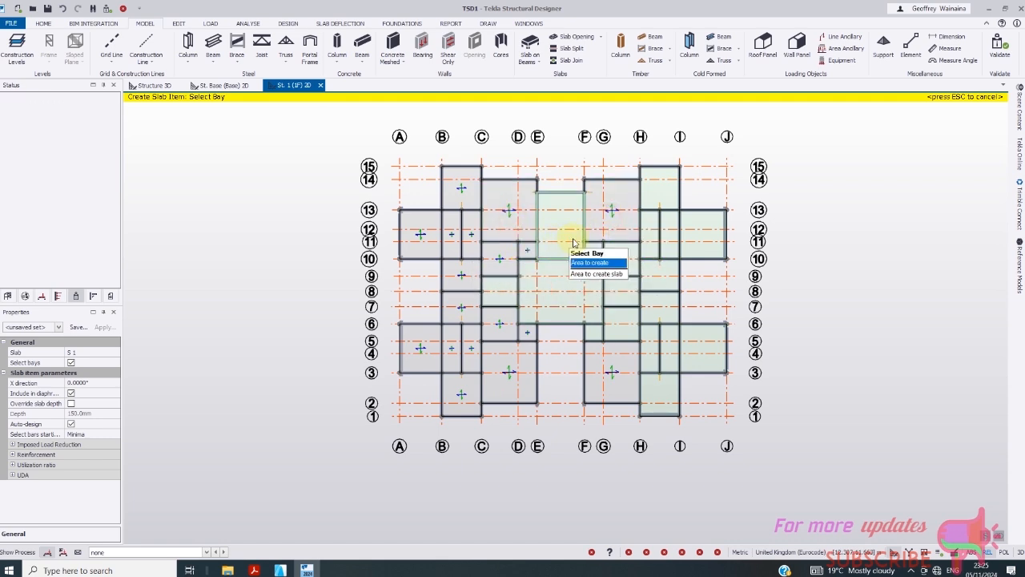
pyautogui.click(560, 291)
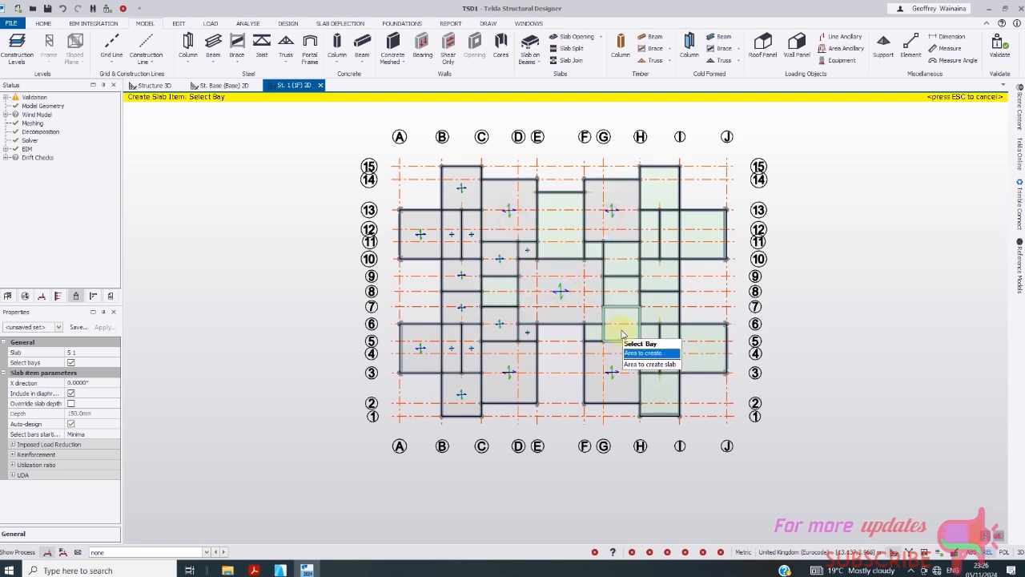
pyautogui.click(623, 334)
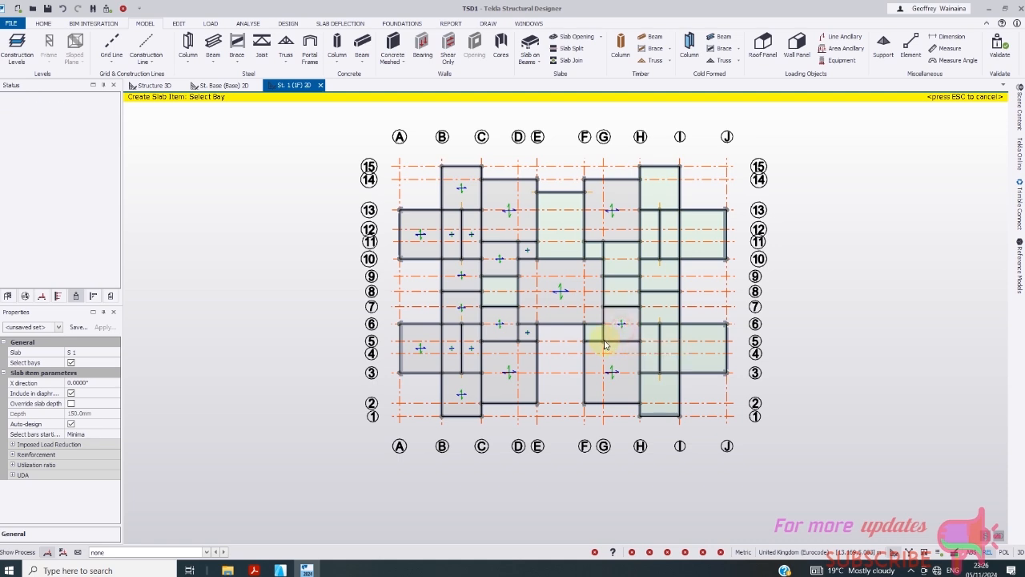
pyautogui.click(599, 335)
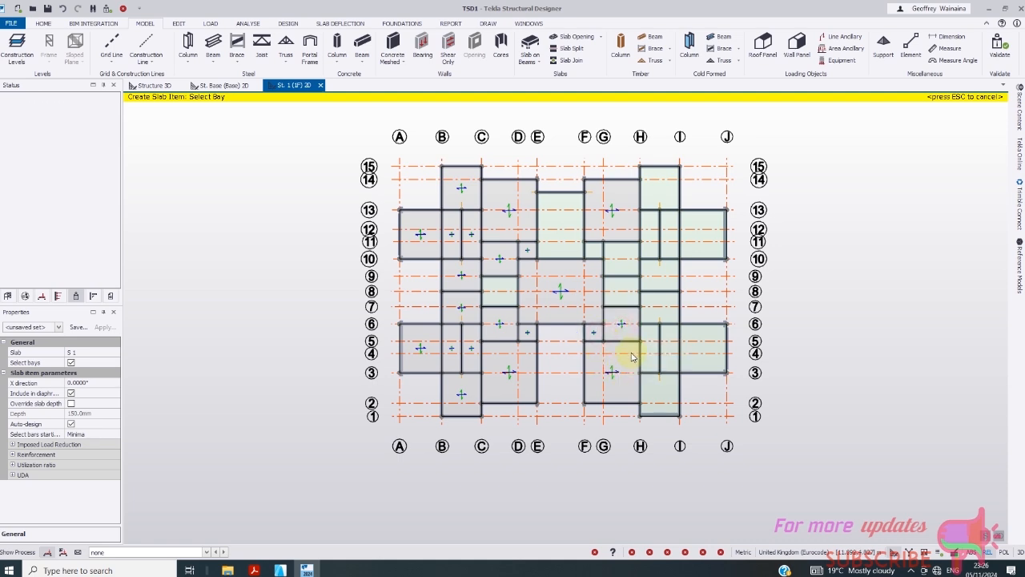
pyautogui.click(614, 257)
pyautogui.click(597, 249)
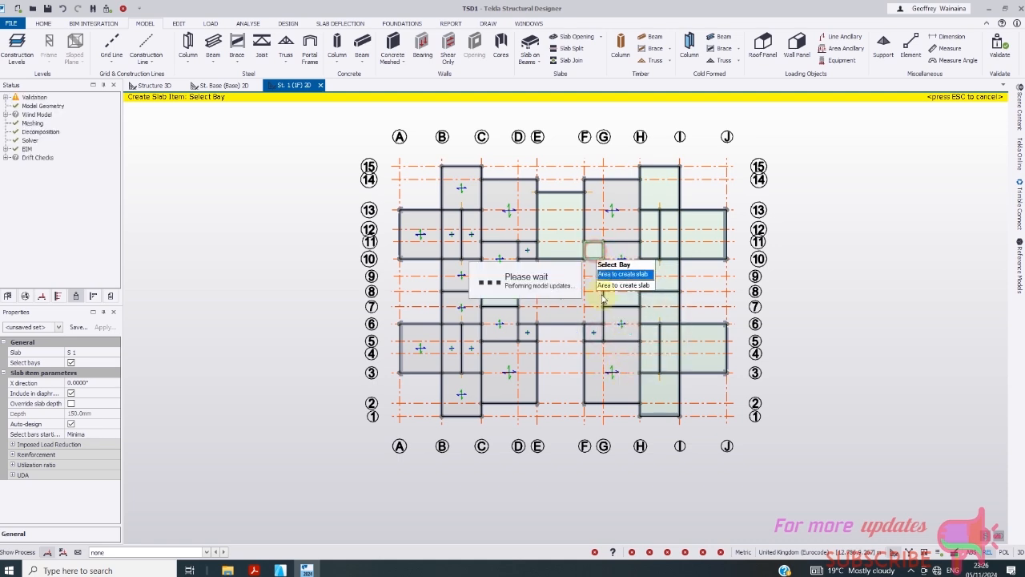
pyautogui.click(658, 302)
pyautogui.click(667, 341)
pyautogui.click(655, 360)
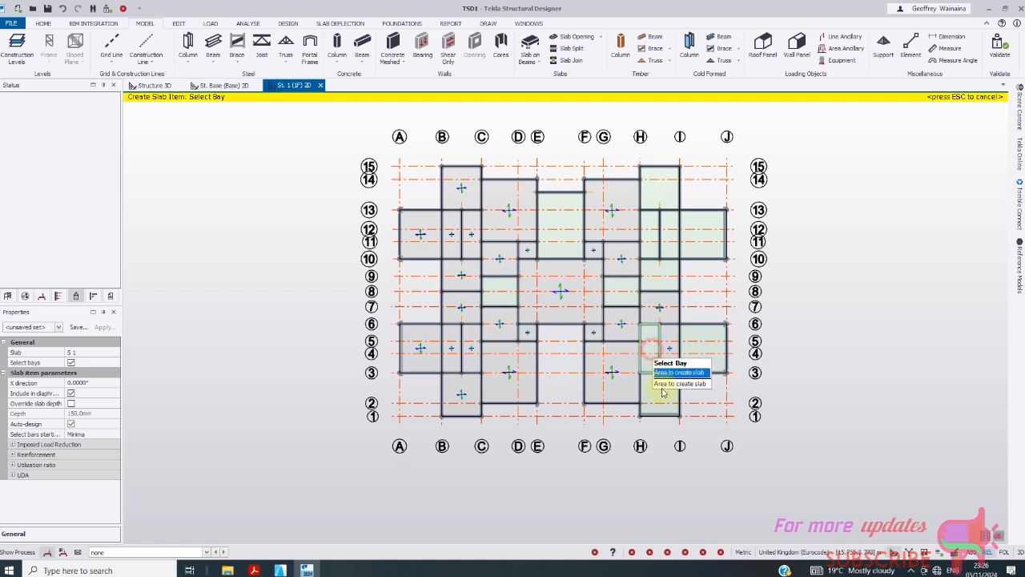
pyautogui.click(673, 403)
pyautogui.click(693, 352)
pyautogui.click(705, 245)
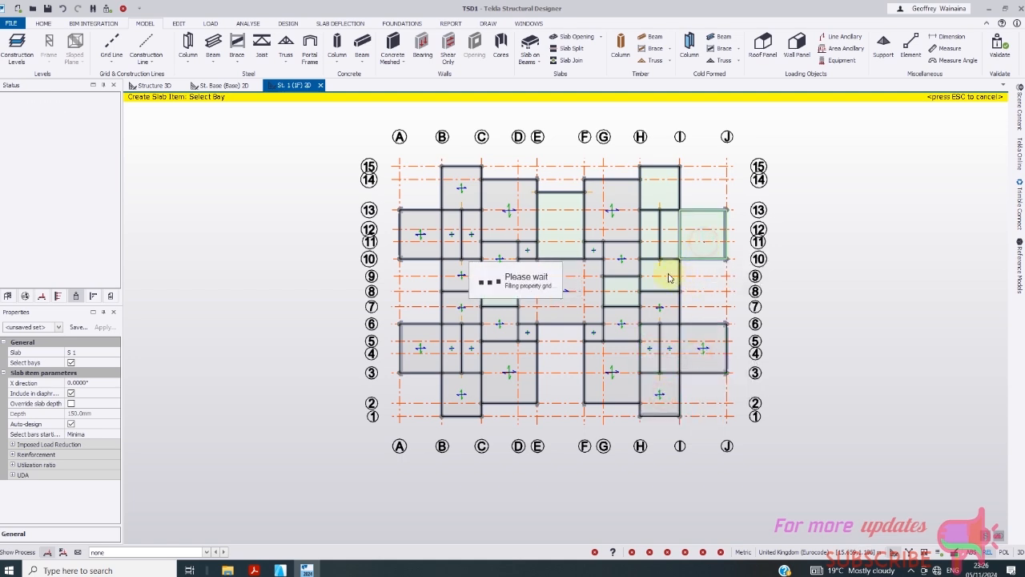
pyautogui.click(655, 210)
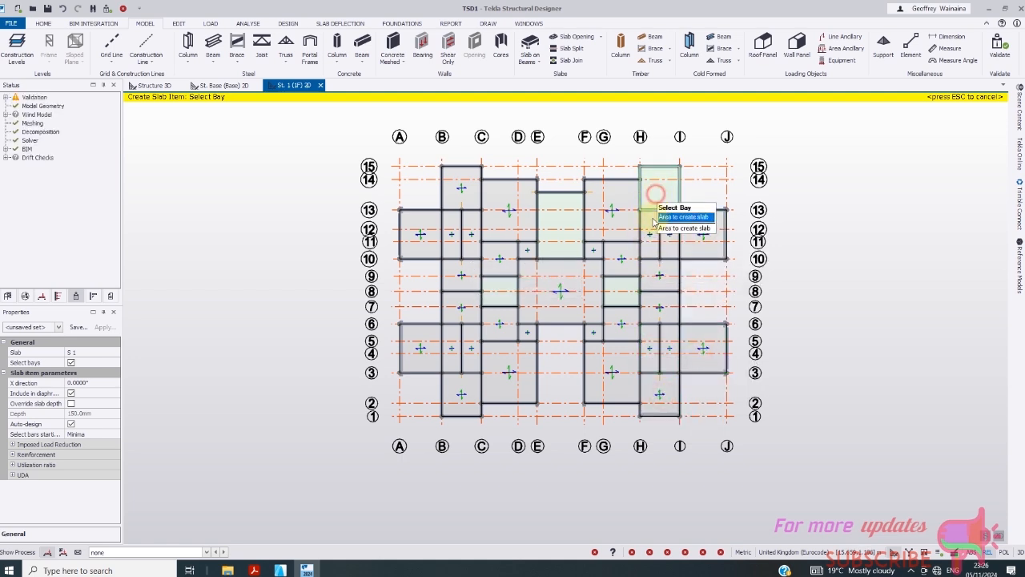
pyautogui.scroll(5, 531, 256)
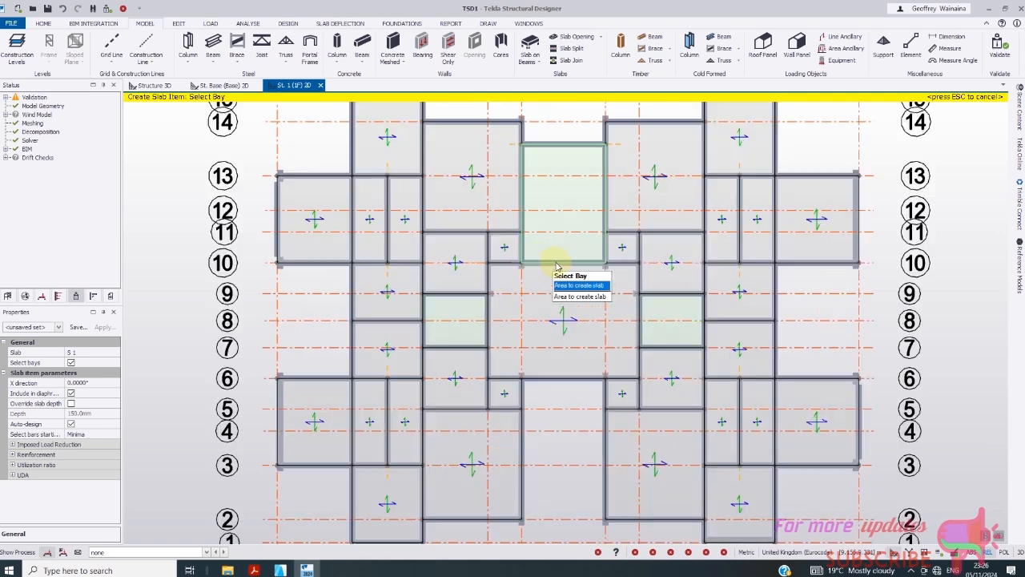
pyautogui.scroll(-3, 476, 280)
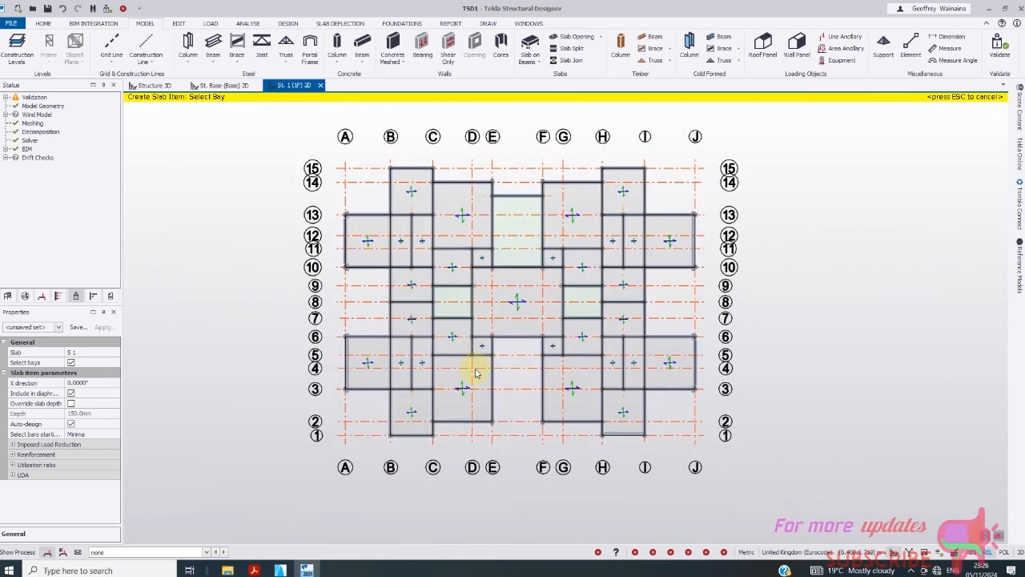
# - View the whole frame in 3D, then open the St. 5 (ROOF) plan from the Levels list
pyautogui.click(152, 85)
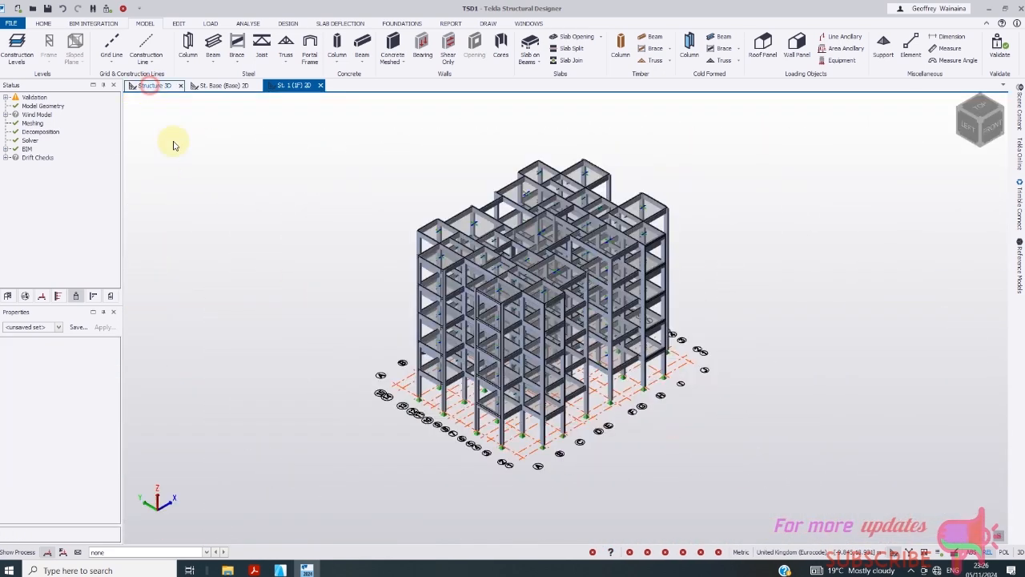
pyautogui.scroll(5, 490, 317)
pyautogui.scroll(-5, 462, 345)
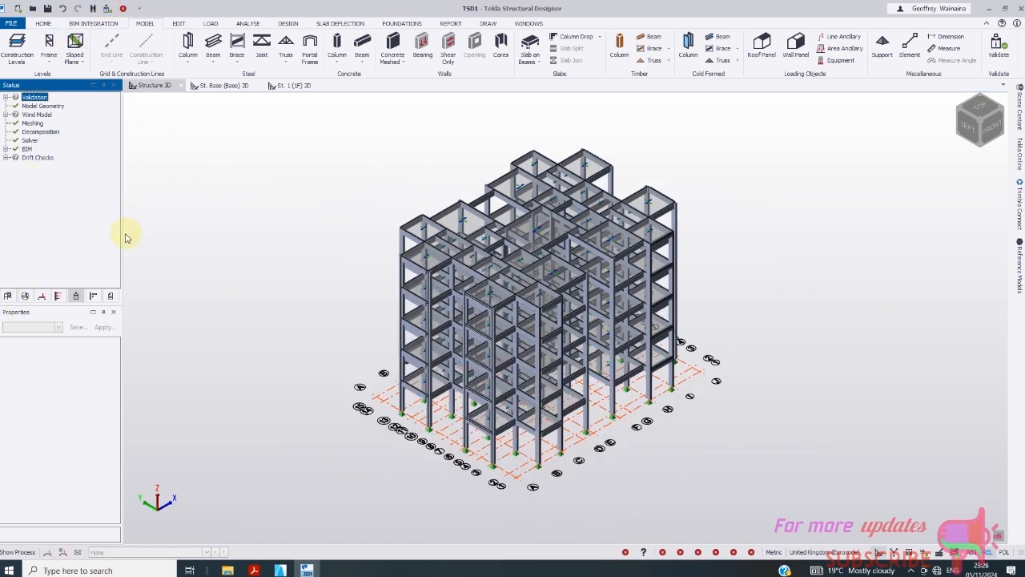
pyautogui.click(7, 296)
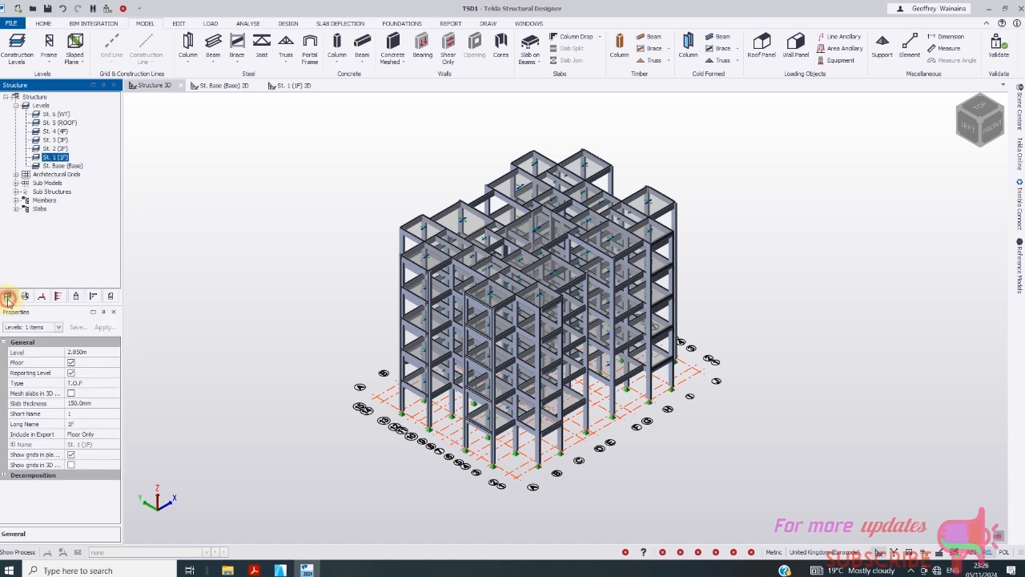
pyautogui.doubleClick(51, 123)
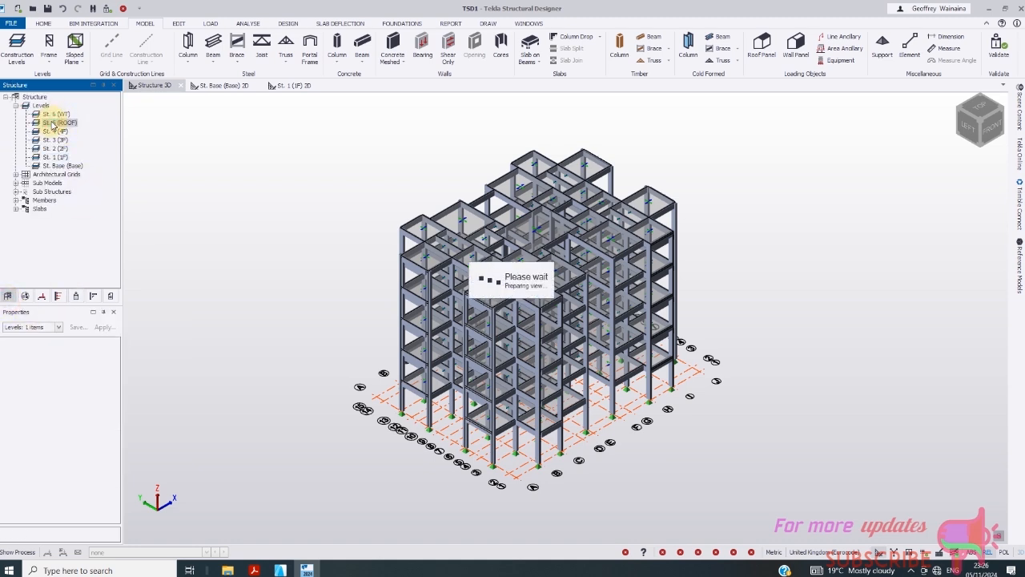
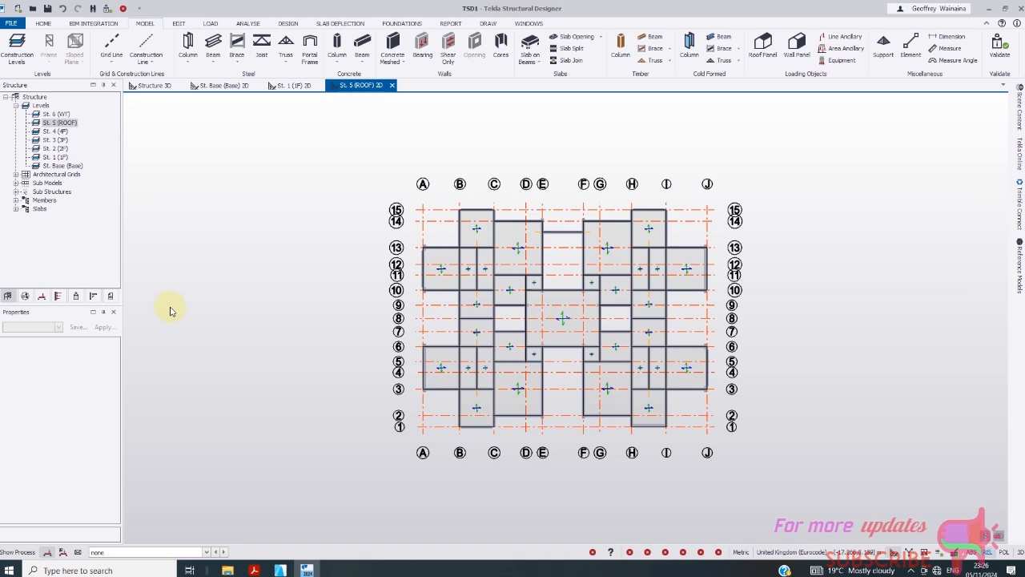
# - Place concrete columns at grids E/14 and F/14 with base level St. 5 (ROOF), rising to St. 6 (WT)
pyautogui.scroll(5, 529, 269)
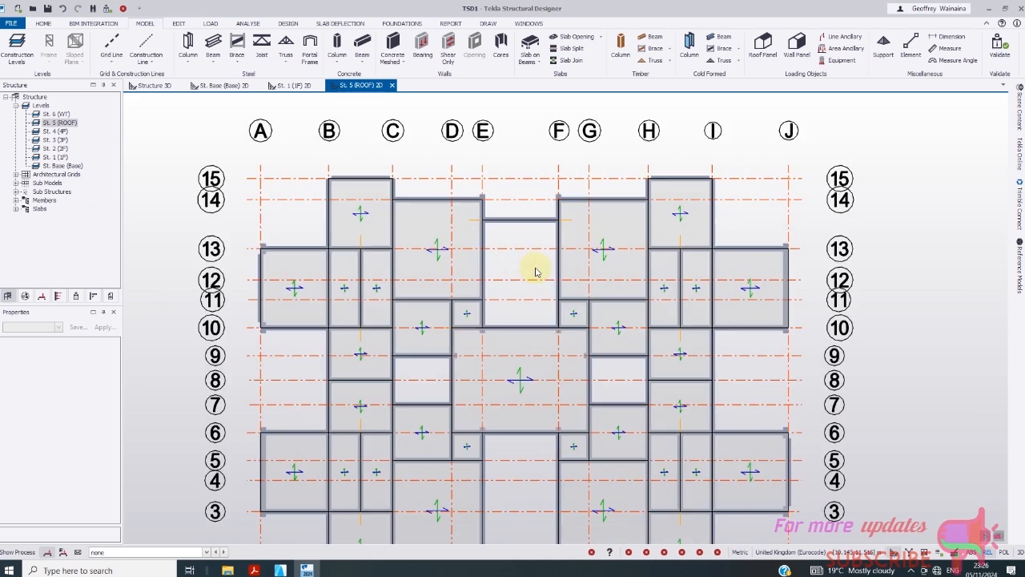
pyautogui.scroll(-5, 519, 252)
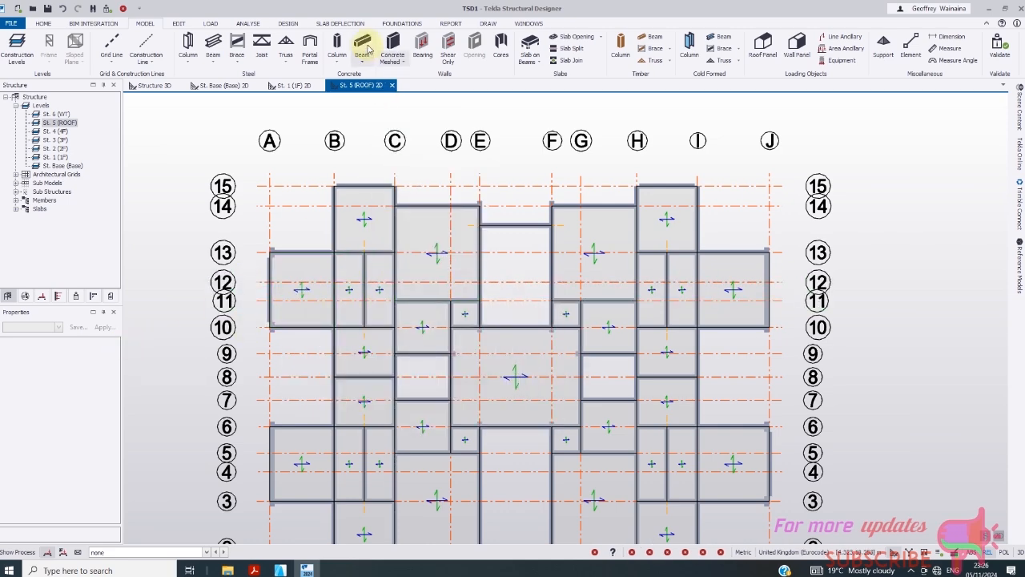
pyautogui.click(338, 44)
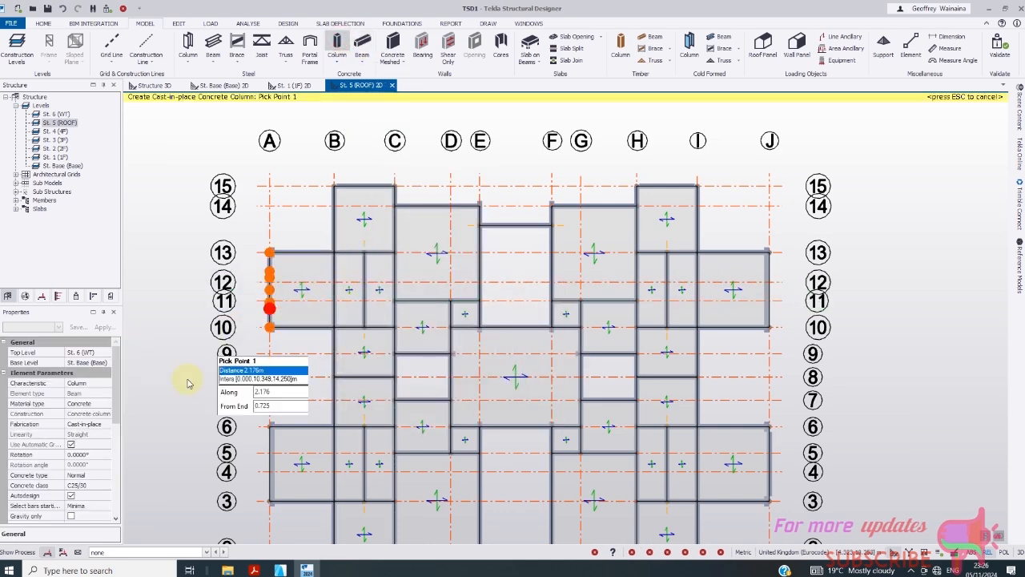
pyautogui.moveTo(118, 410); pyautogui.dragTo(120, 447)
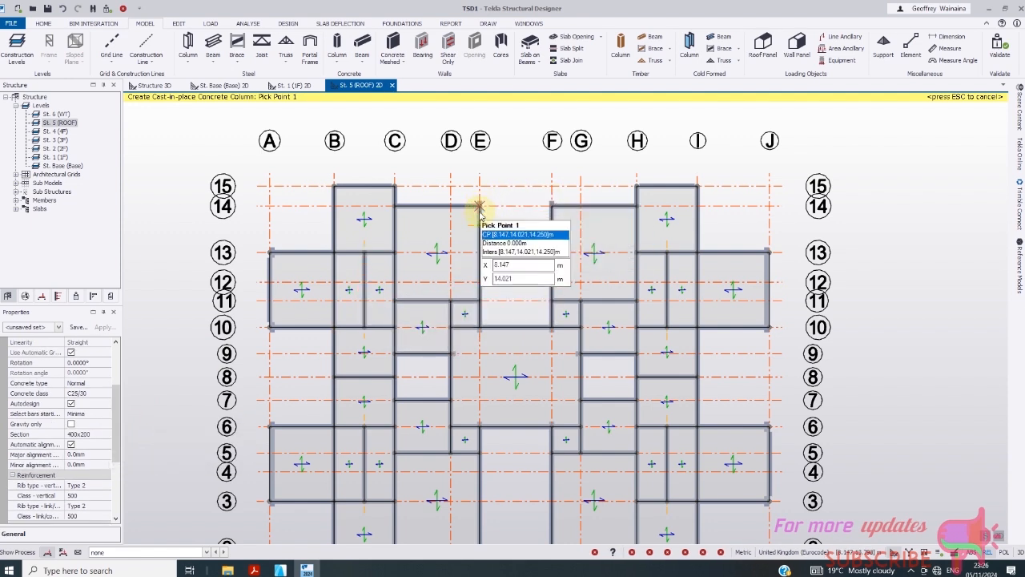
pyautogui.click(108, 433)
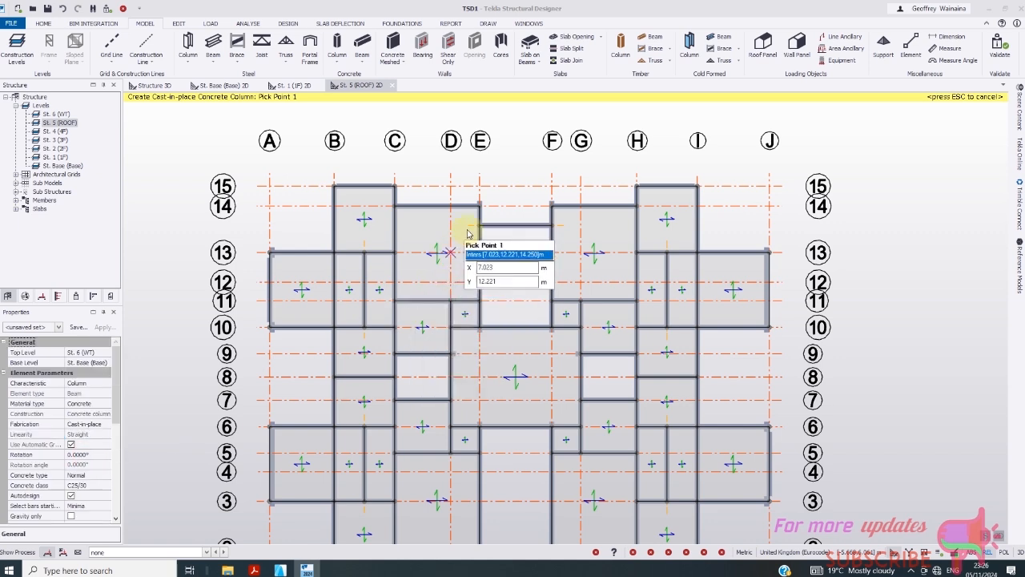
pyautogui.click(106, 363)
pyautogui.click(107, 363)
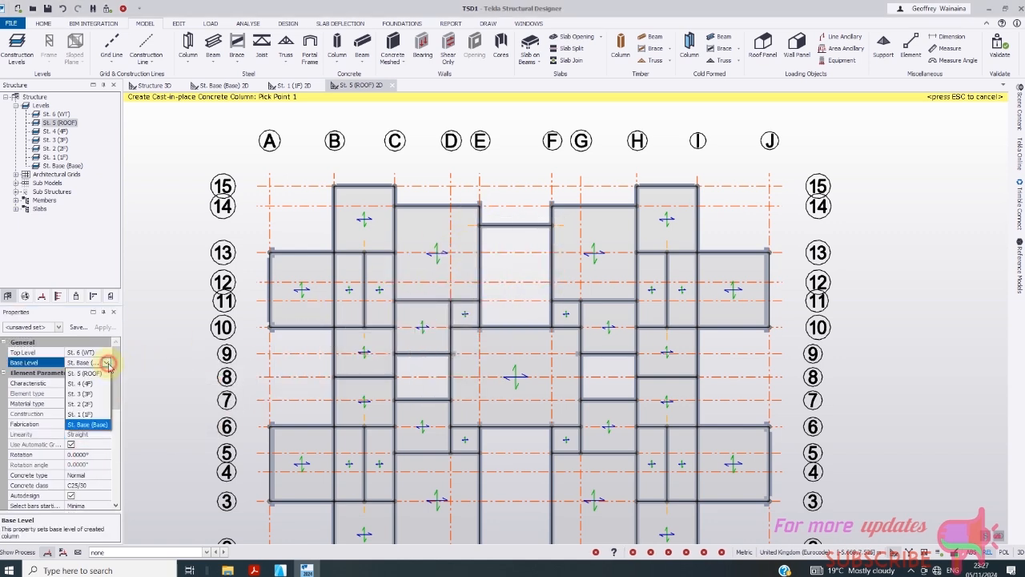
pyautogui.click(80, 384)
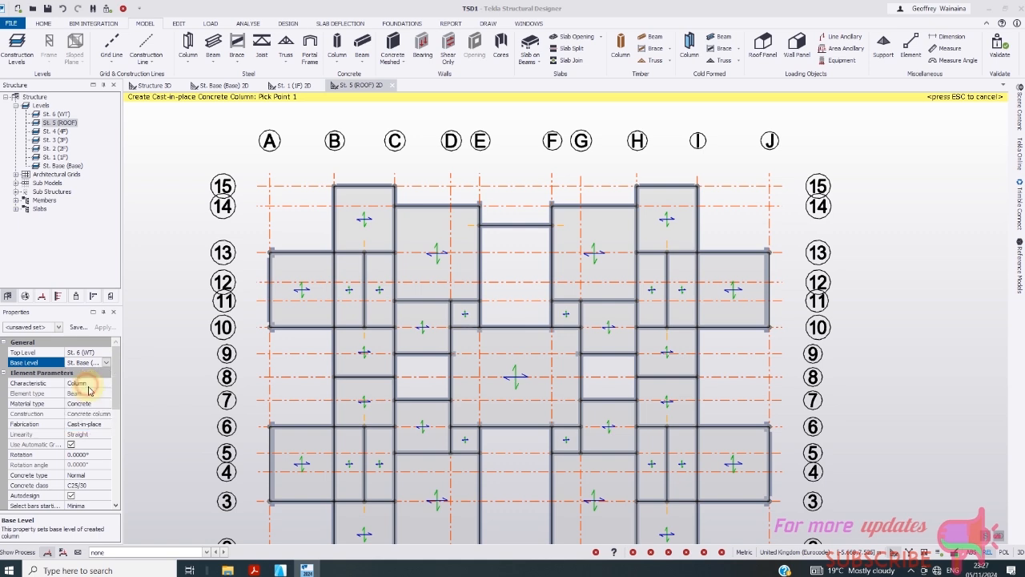
pyautogui.click(106, 363)
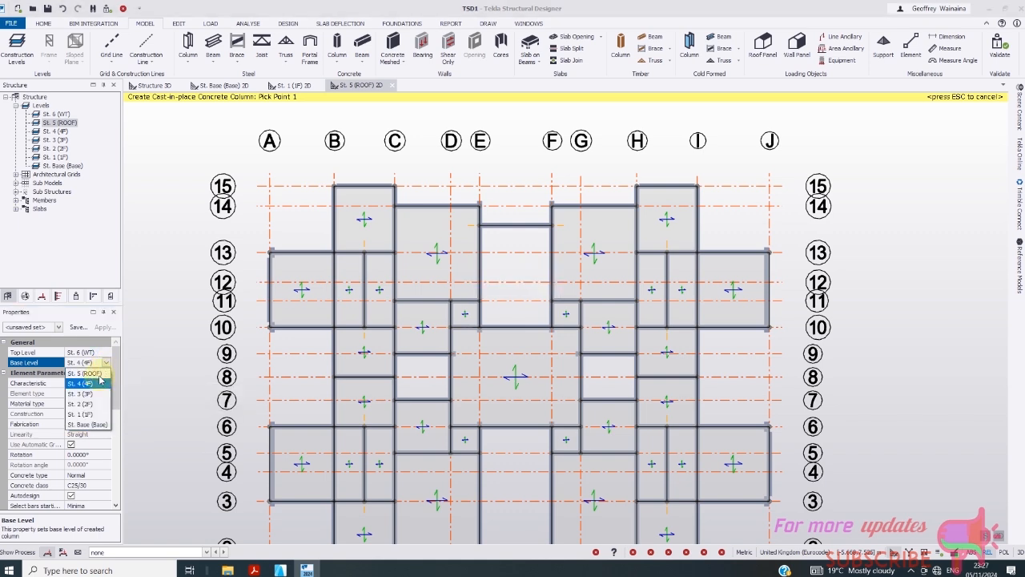
pyautogui.click(92, 374)
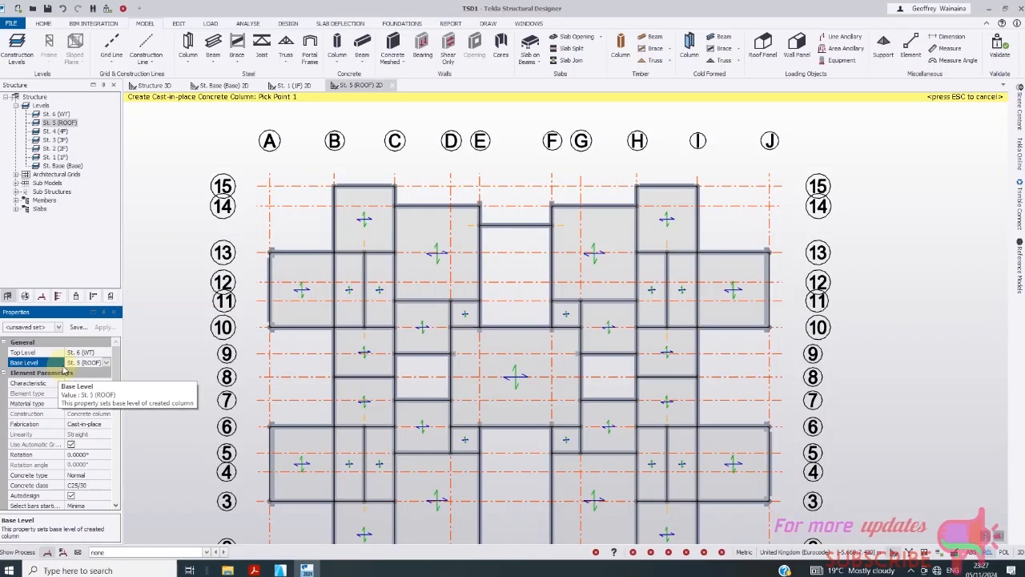
pyautogui.click(478, 206)
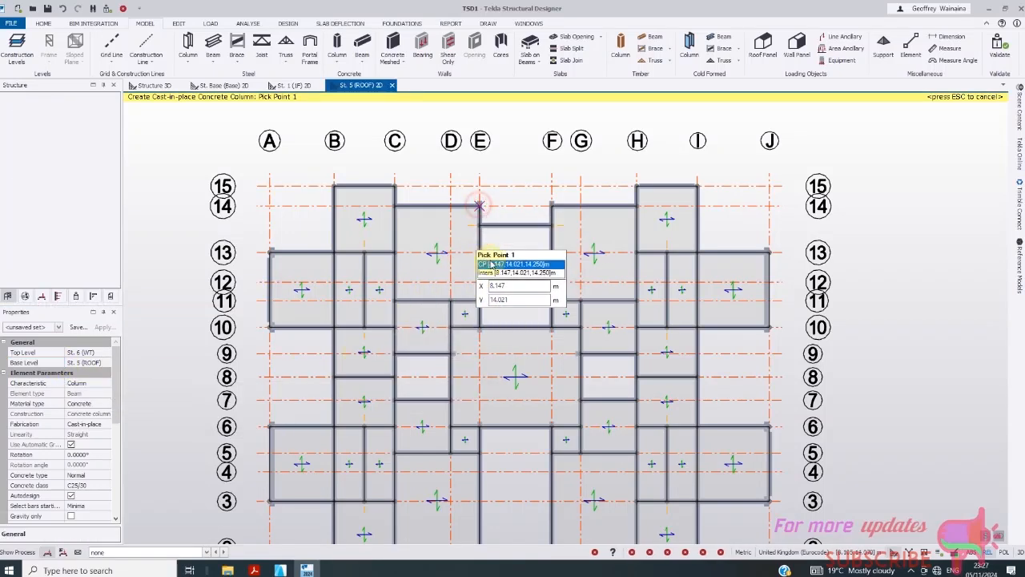
pyautogui.click(552, 207)
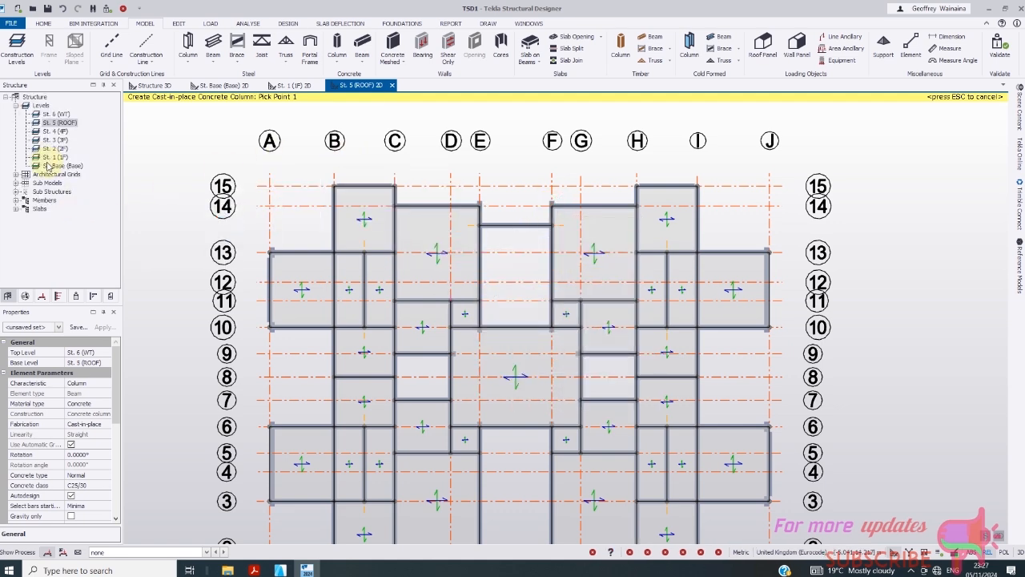
# - On the St. 6 (WT) plan, set up concrete beams with concrete class C25/30
pyautogui.doubleClick(56, 113)
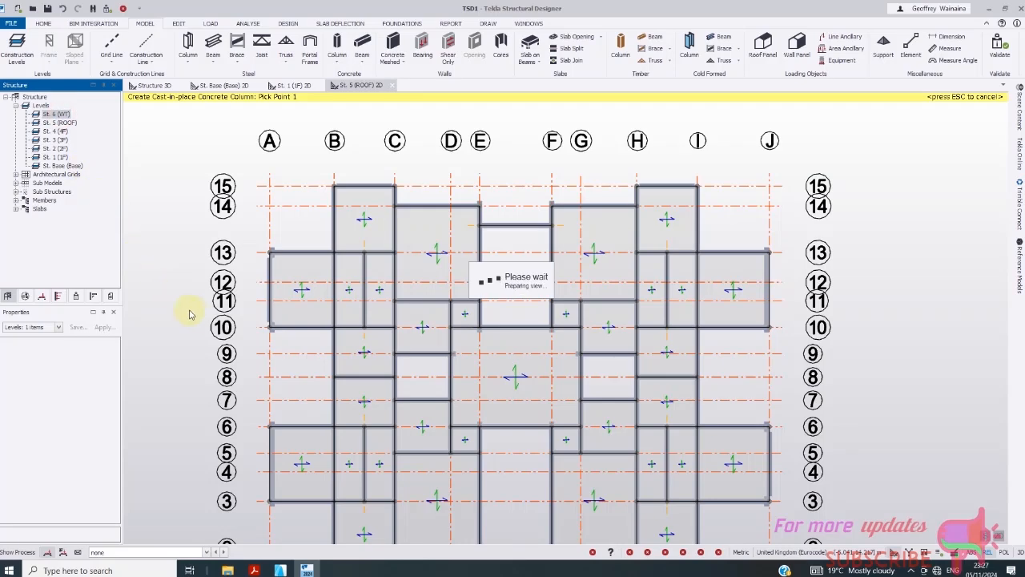
pyautogui.scroll(5, 623, 236)
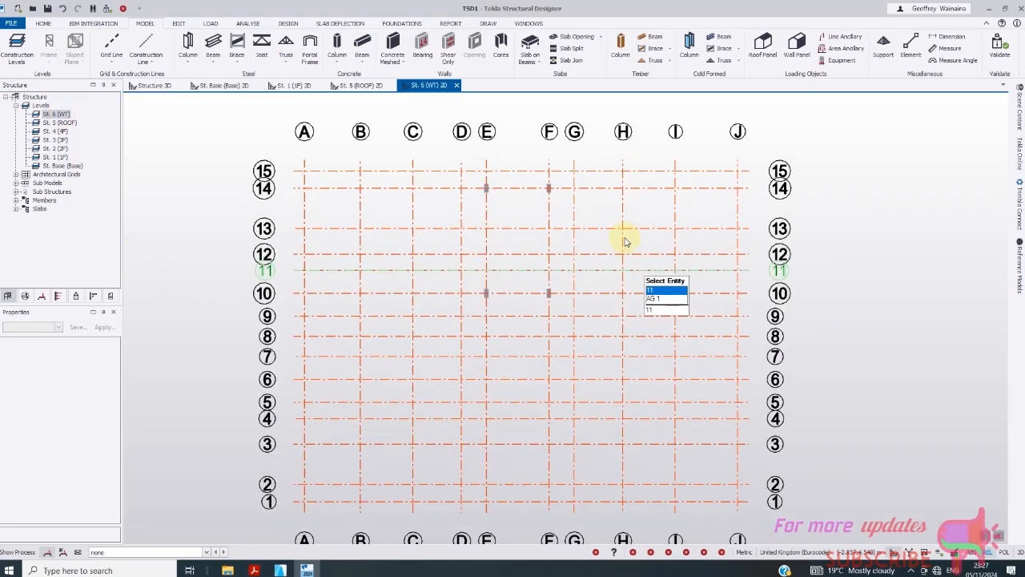
pyautogui.click(362, 46)
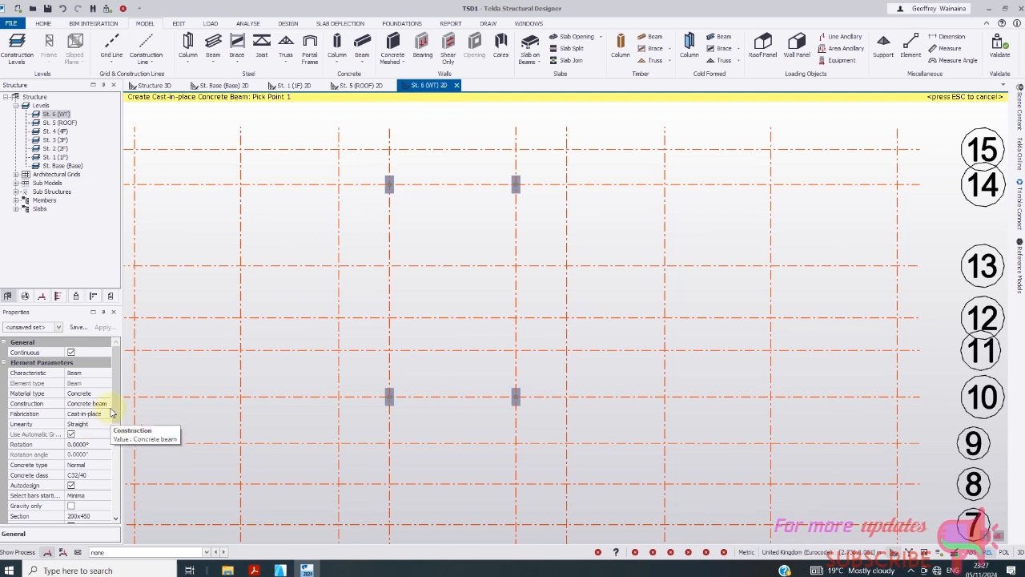
pyautogui.moveTo(116, 404); pyautogui.dragTo(118, 451)
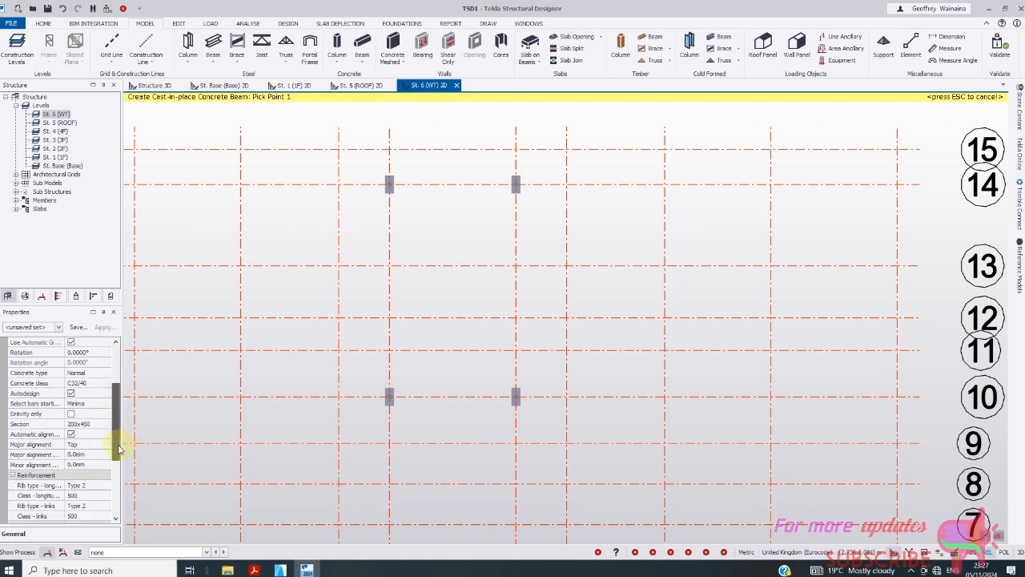
pyautogui.click(100, 425)
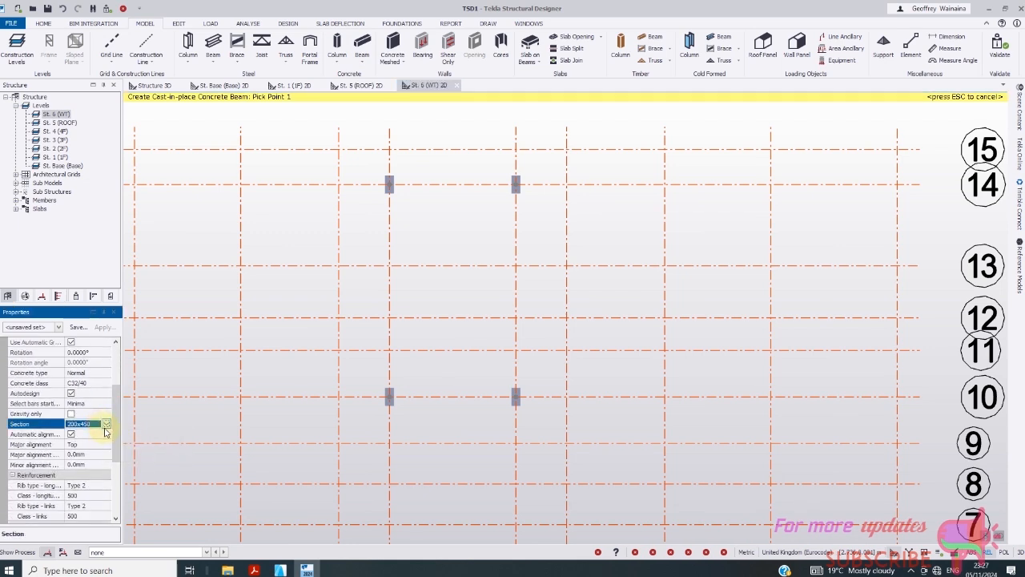
pyautogui.click(102, 384)
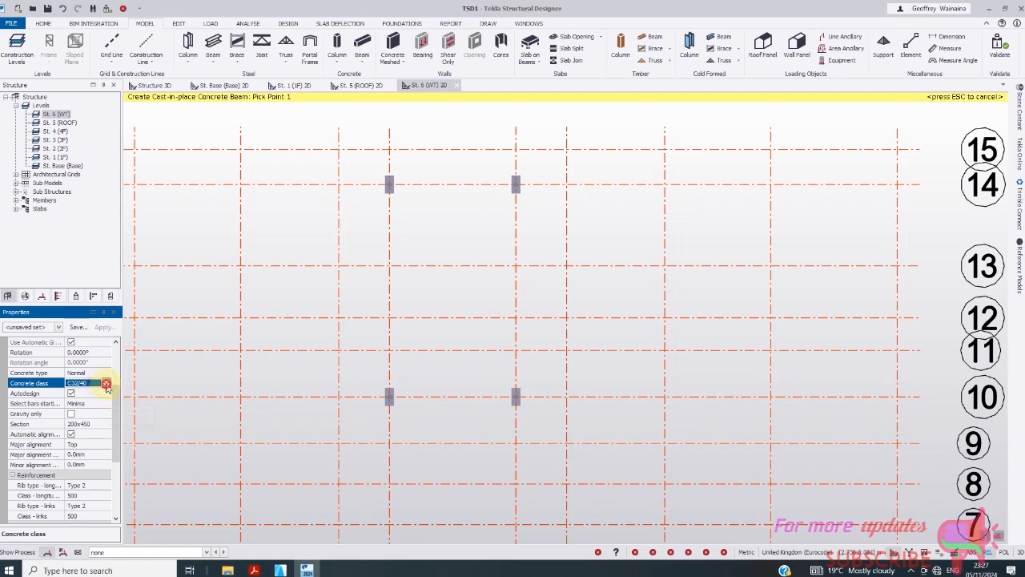
pyautogui.click(106, 384)
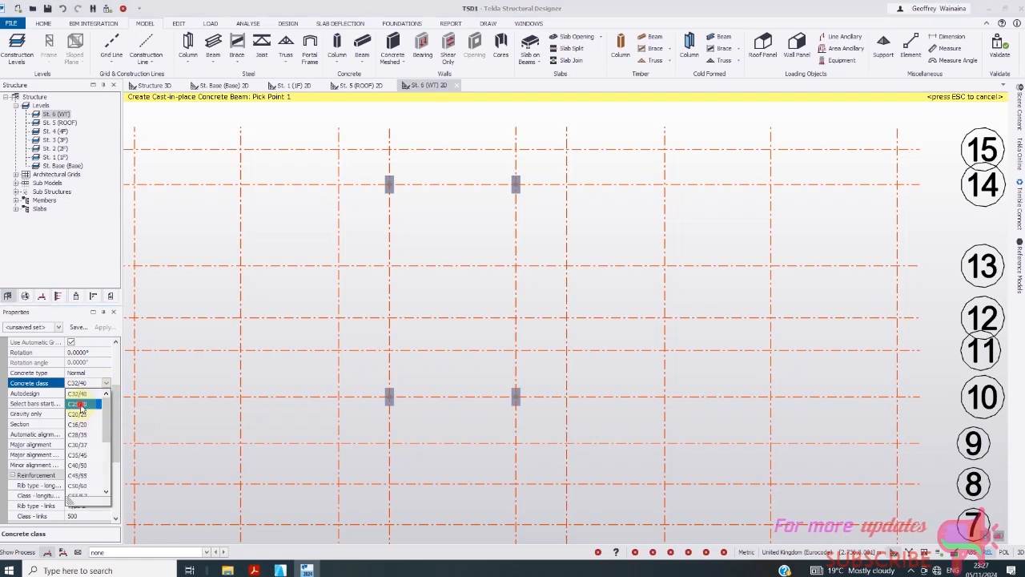
pyautogui.click(80, 404)
# - Draw beams around the E–F, 14 to 10 rectangle plus a midway cross beam
pyautogui.click(390, 186)
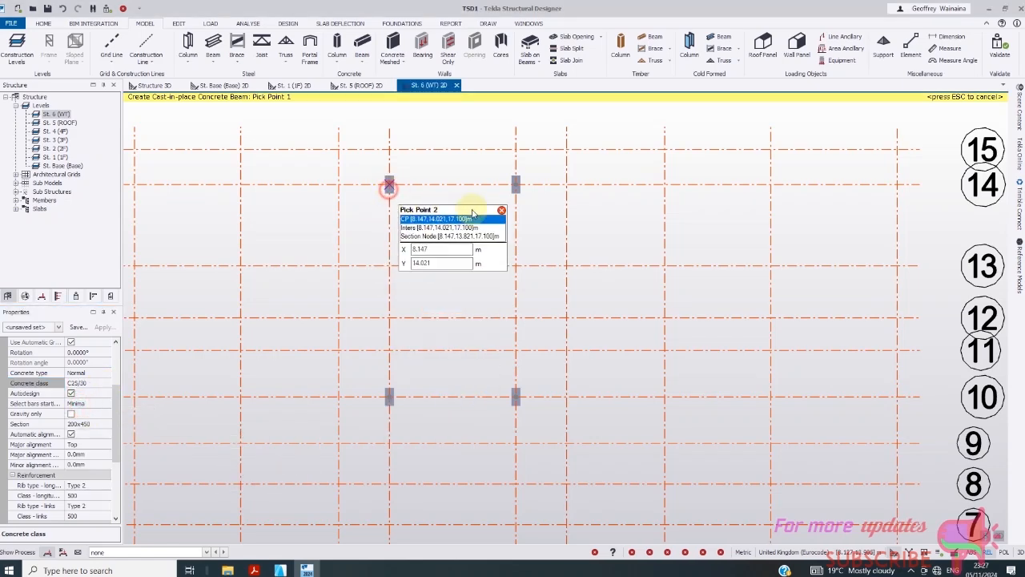
pyautogui.click(515, 185)
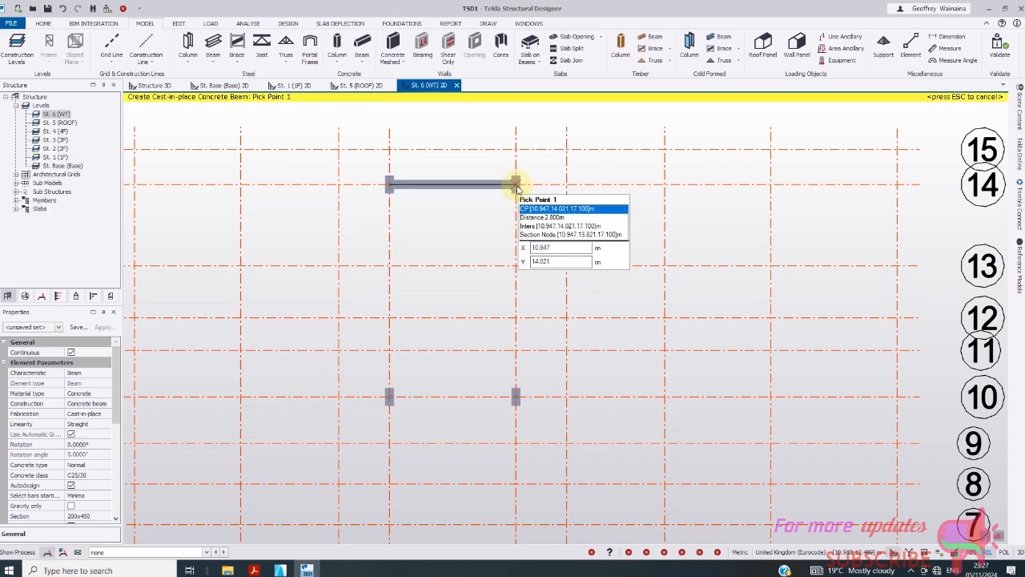
pyautogui.click(517, 396)
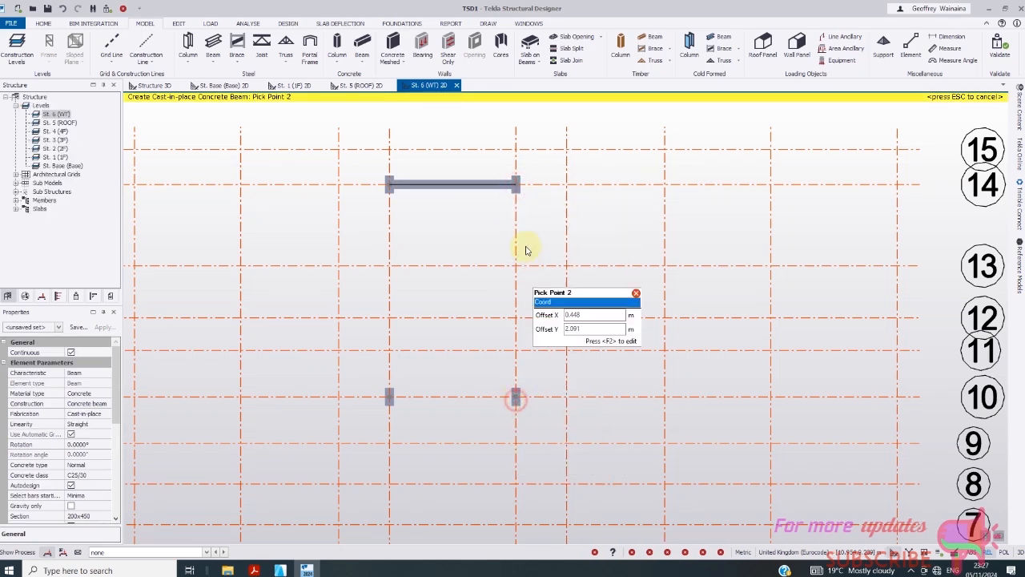
pyautogui.press('Escape')
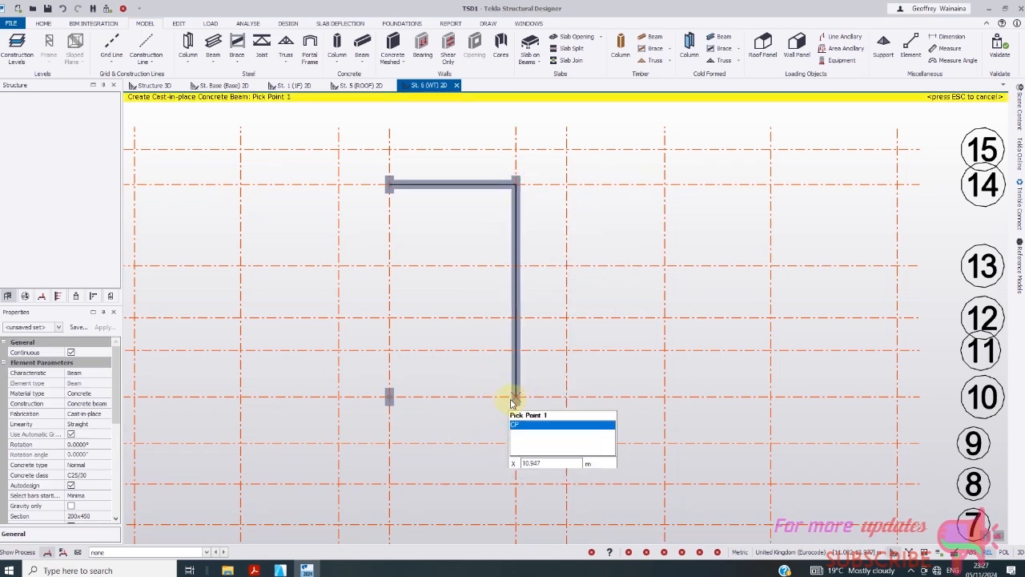
pyautogui.click(516, 396)
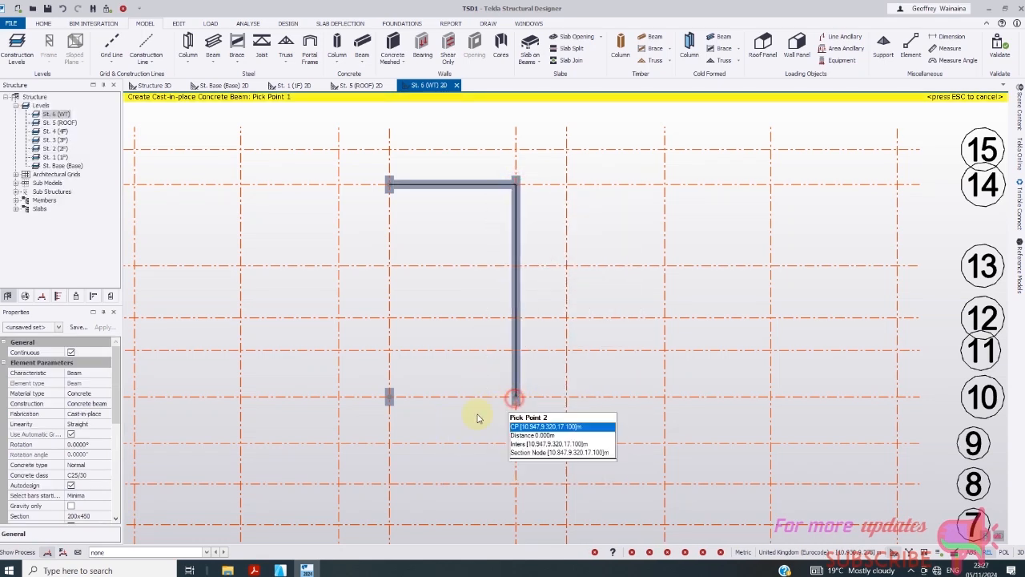
pyautogui.click(388, 396)
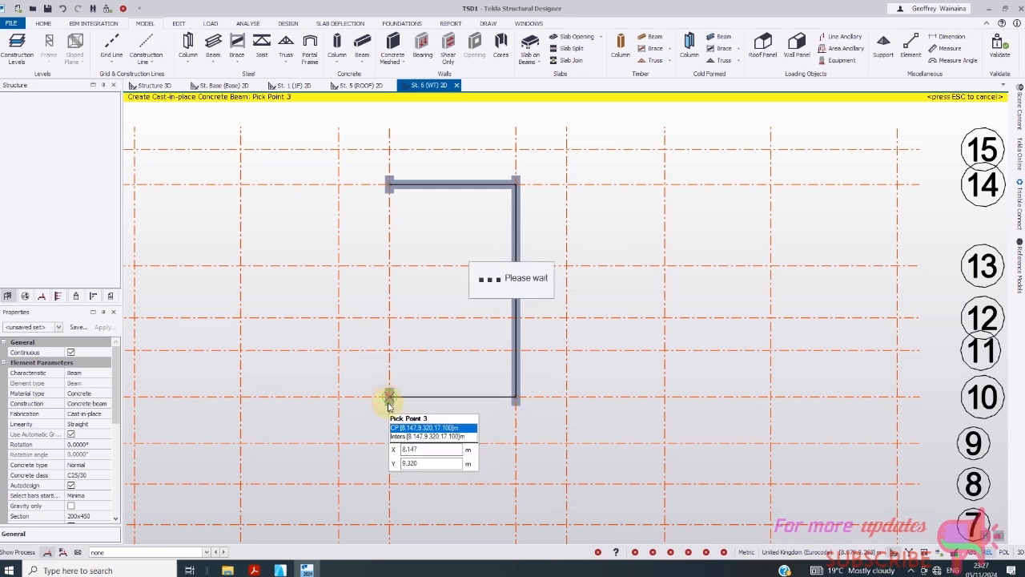
pyautogui.click(390, 184)
pyautogui.press('Escape')
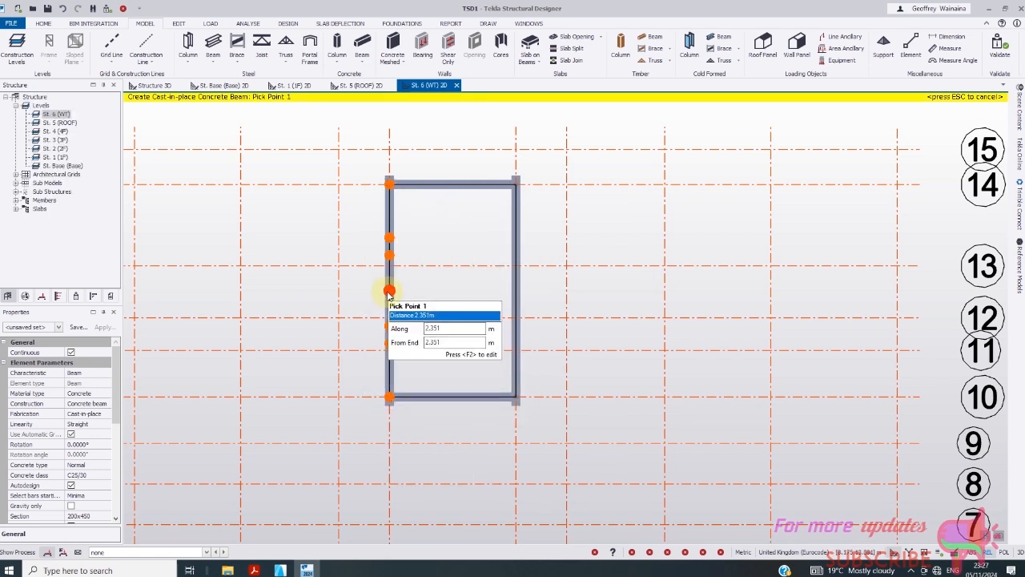
pyautogui.click(389, 290)
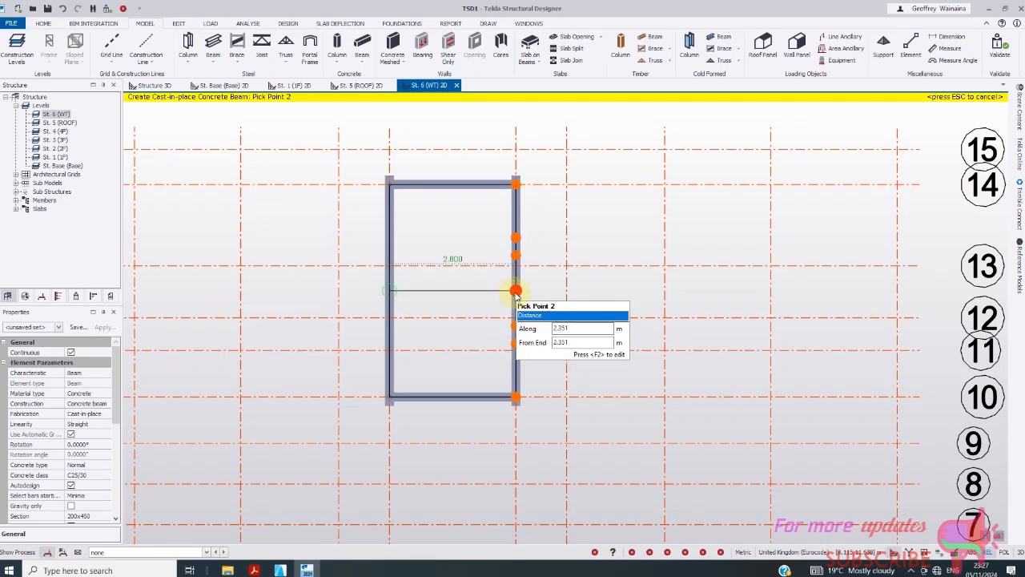
pyautogui.press('Escape')
pyautogui.scroll(-2, 448, 324)
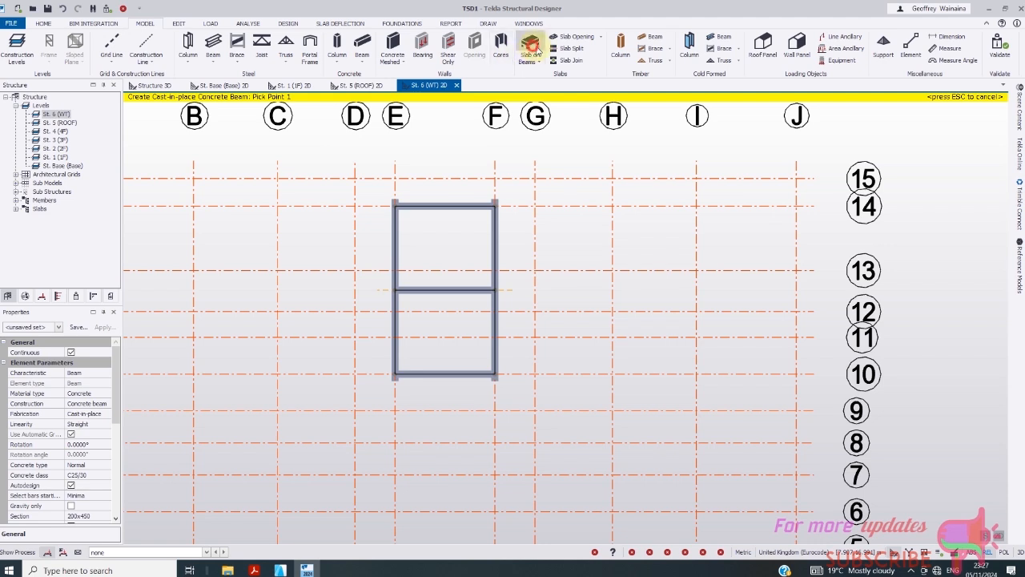
# - Set up a 175 mm deep slab in C20/25 concrete
pyautogui.click(535, 48)
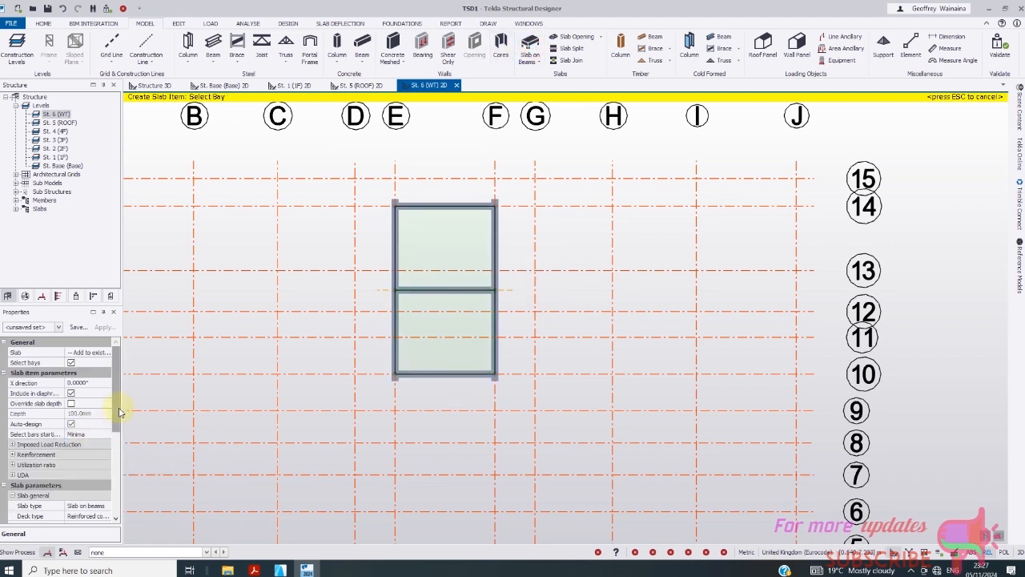
pyautogui.moveTo(118, 412); pyautogui.dragTo(120, 460)
pyautogui.click(96, 457)
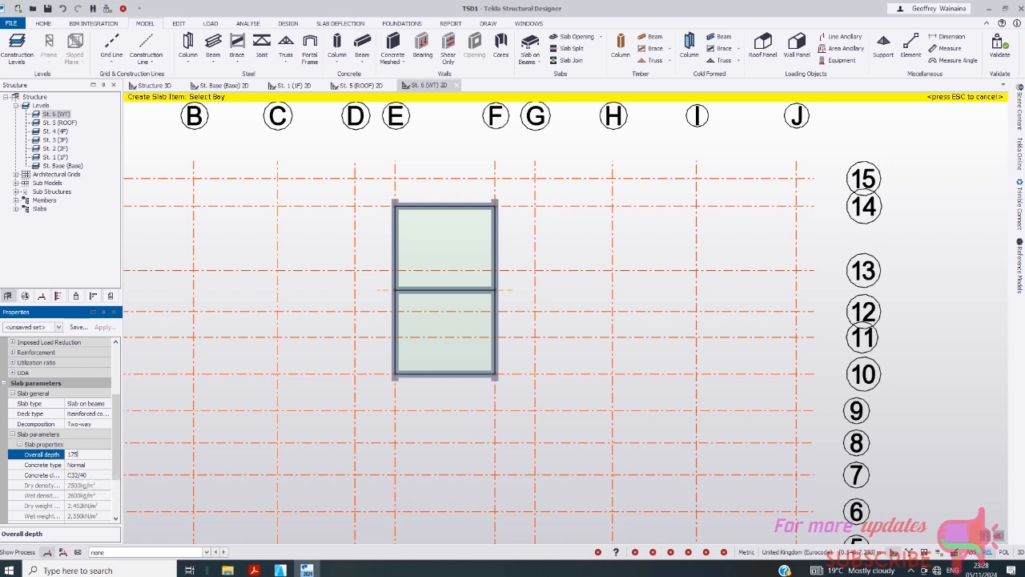
pyautogui.click(85, 476)
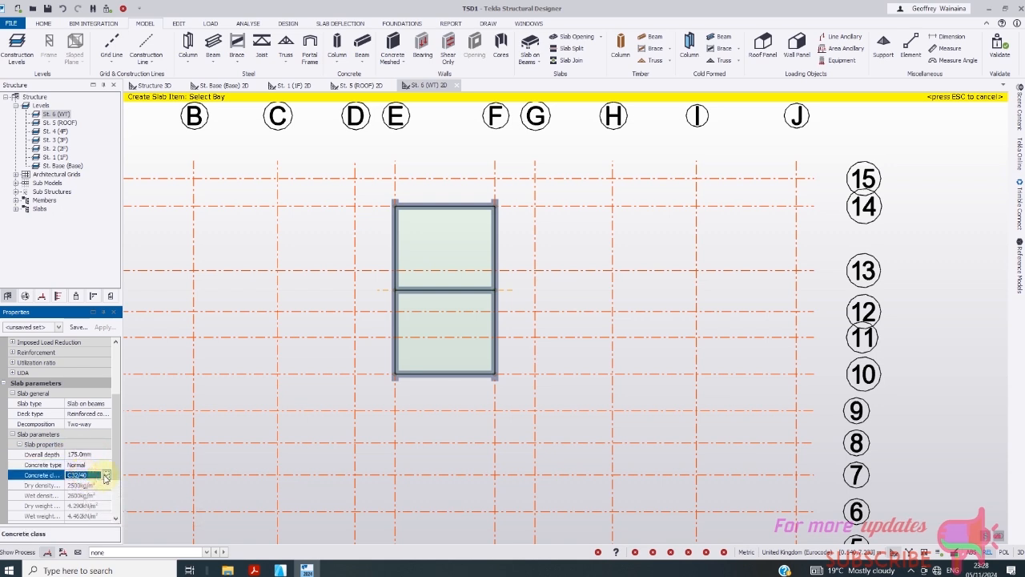
pyautogui.click(105, 476)
pyautogui.click(78, 388)
pyautogui.scroll(-3, 116, 433)
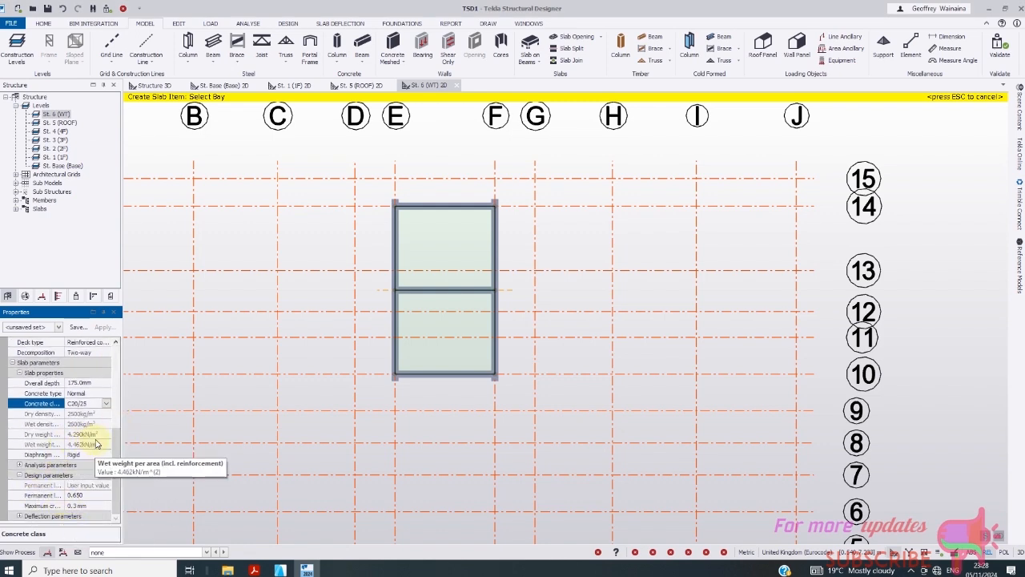
pyautogui.moveTo(116, 446); pyautogui.dragTo(122, 408)
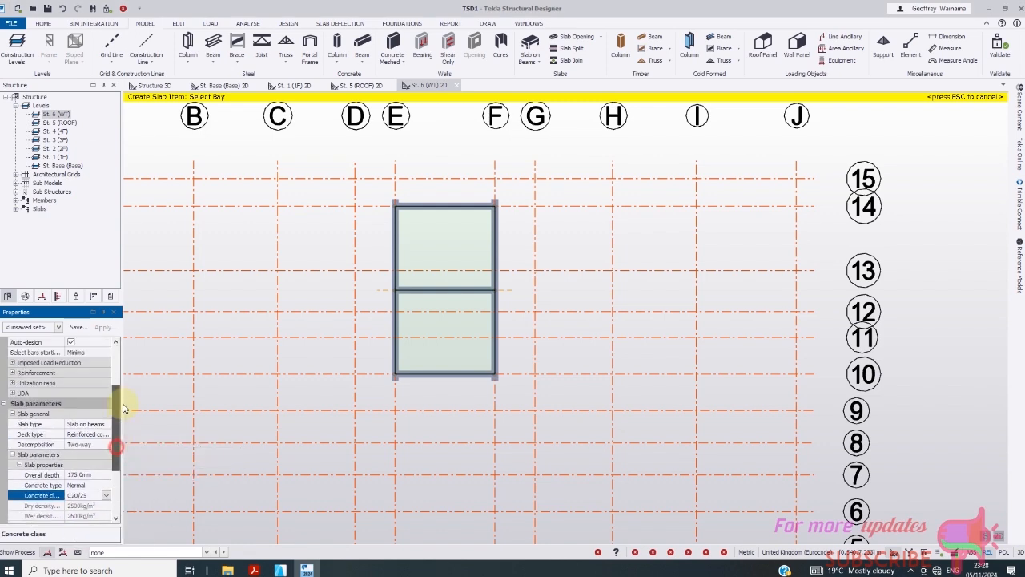
# - Set the slab's top outside and top inside bar sizes to 12
pyautogui.click(12, 374)
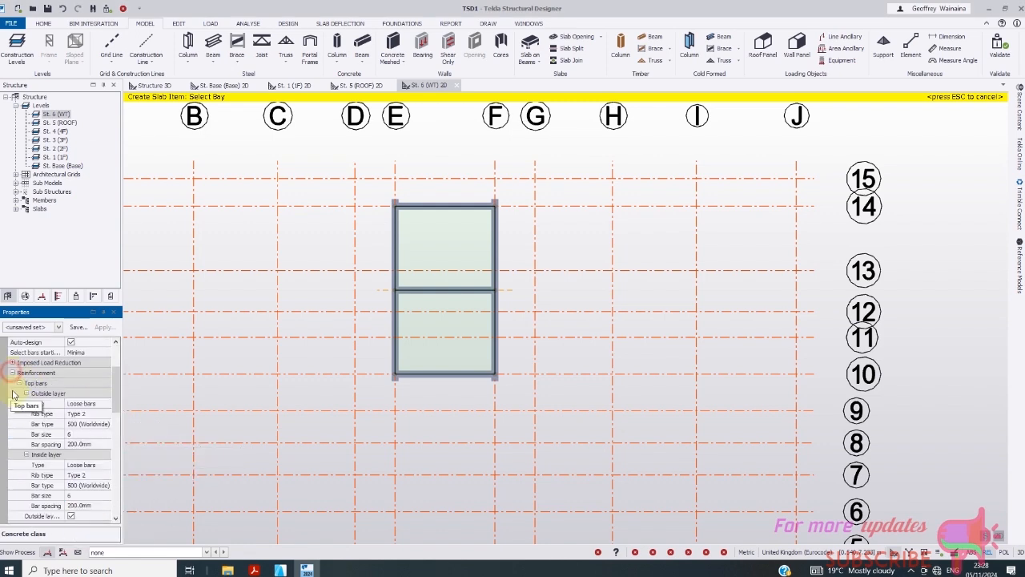
pyautogui.click(105, 435)
pyautogui.click(72, 475)
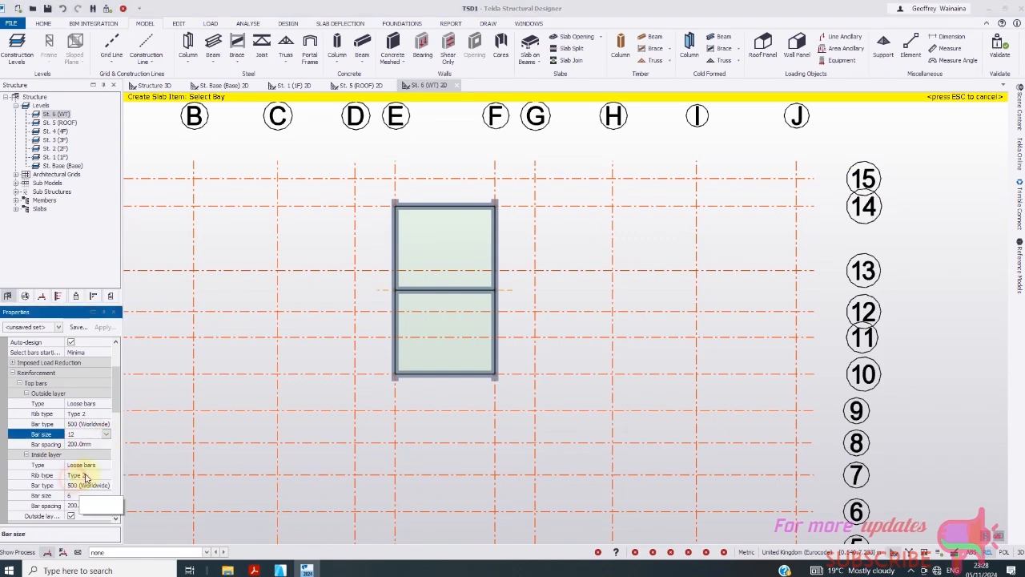
pyautogui.scroll(-1, 117, 410)
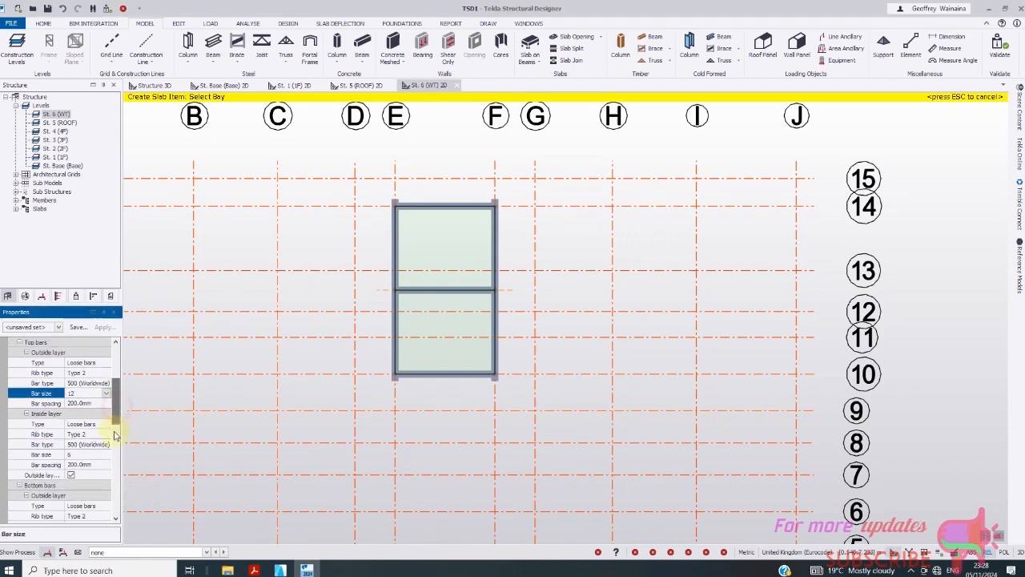
pyautogui.click(80, 456)
pyautogui.click(106, 454)
pyautogui.click(73, 497)
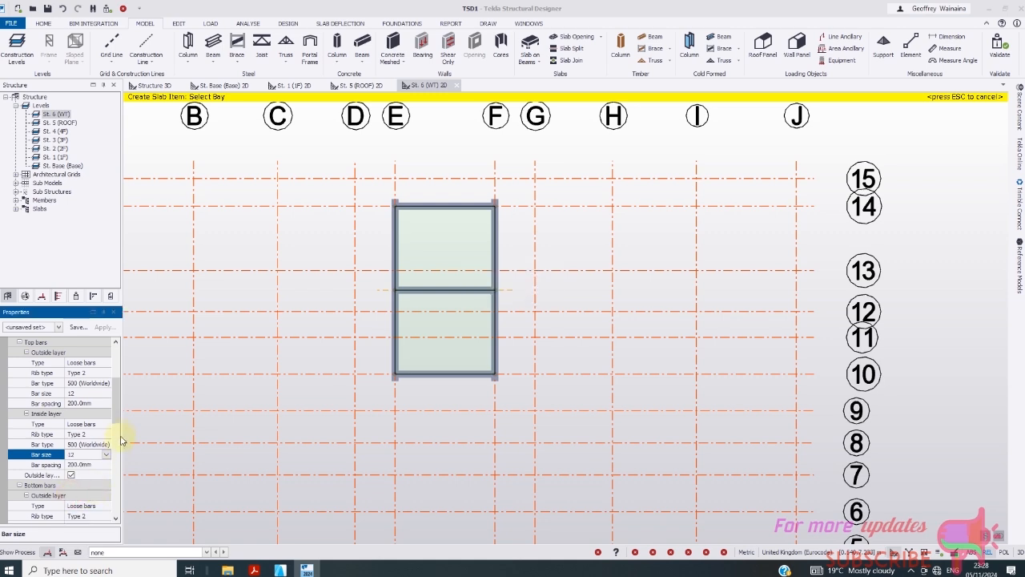
# - Set the slab's bottom outside and bottom inside bar sizes to 12
pyautogui.moveTo(120, 419); pyautogui.dragTo(121, 448)
pyautogui.click(80, 424)
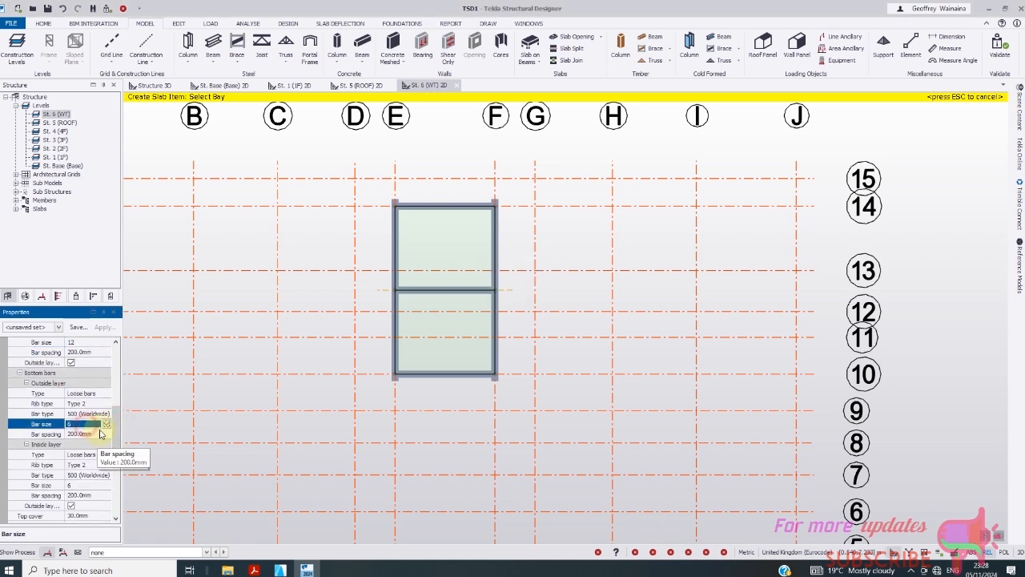
pyautogui.click(106, 424)
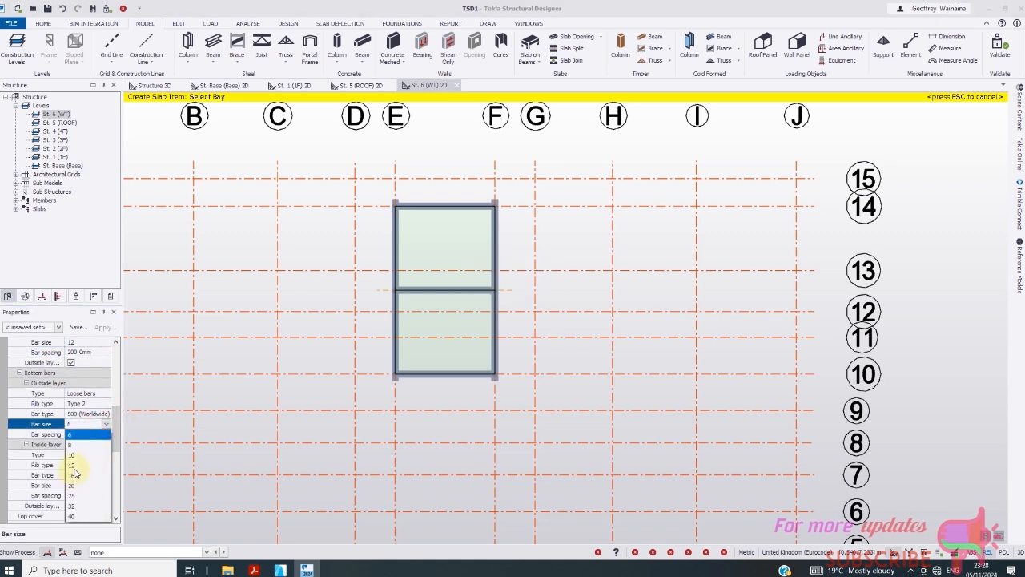
pyautogui.click(72, 465)
pyautogui.scroll(-1, 113, 457)
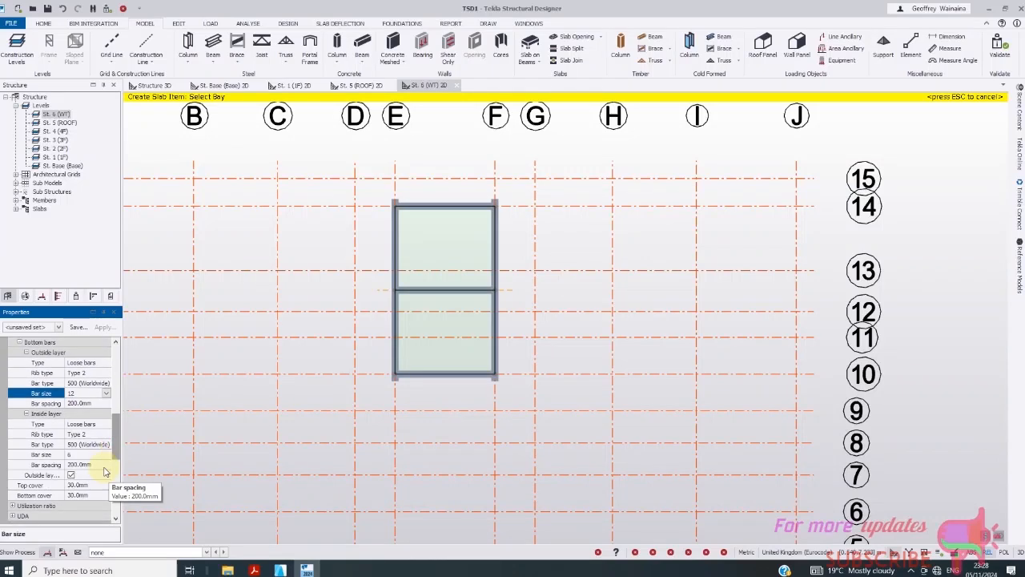
pyautogui.click(82, 455)
pyautogui.click(105, 454)
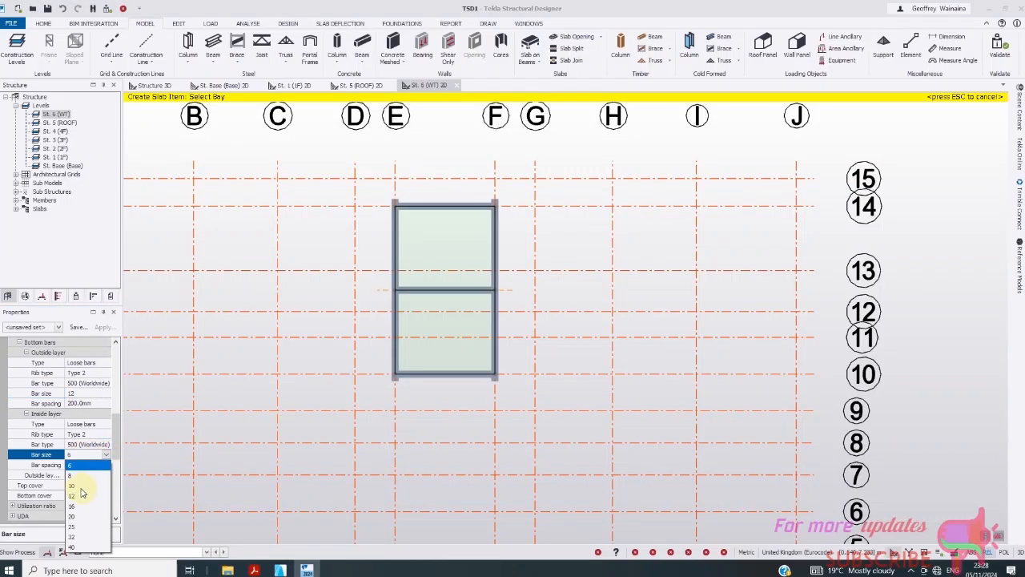
pyautogui.click(76, 494)
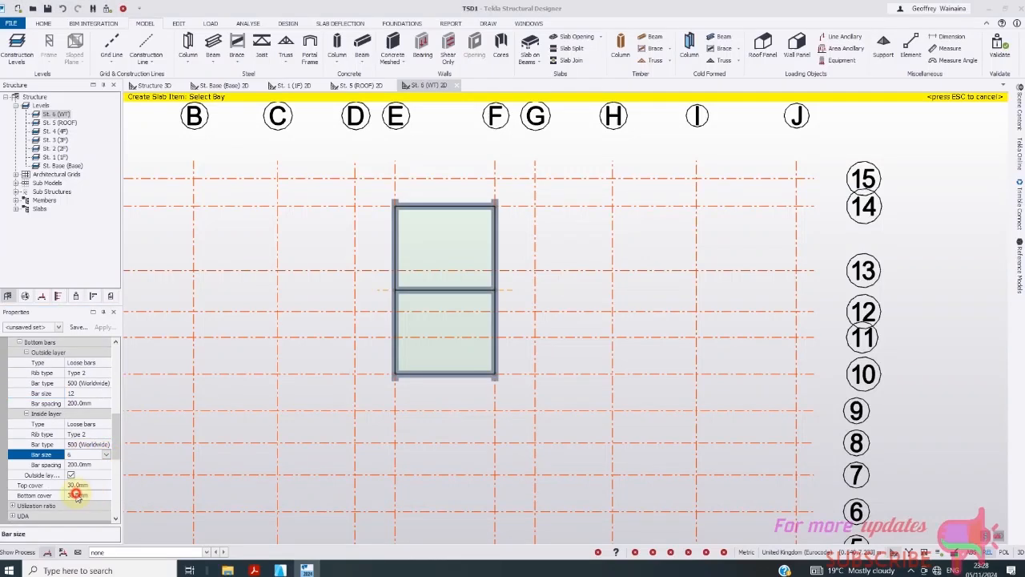
# - Create slabs in the upper and lower tank bays and view the model in 3D
pyautogui.click(427, 266)
pyautogui.click(429, 347)
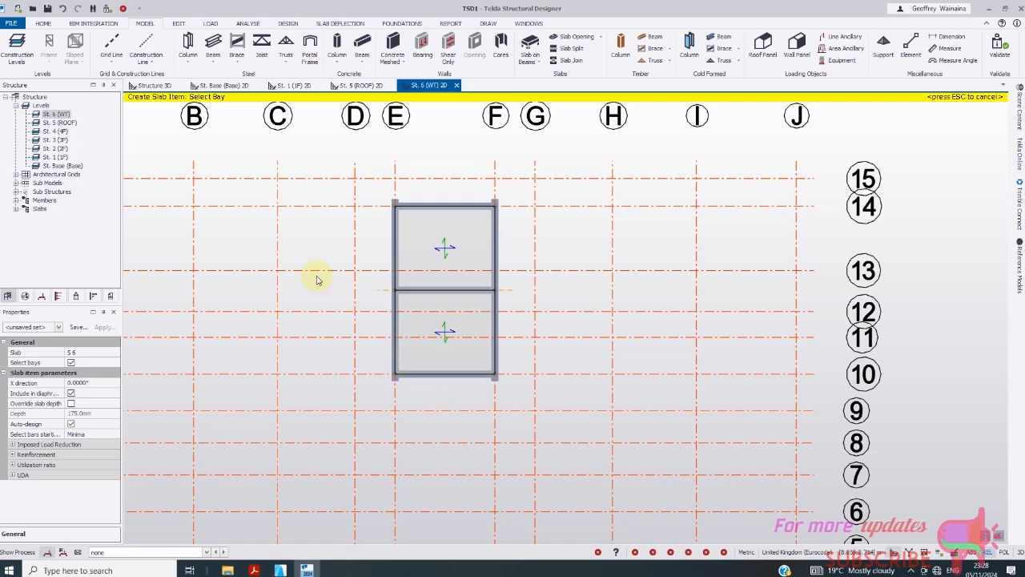
pyautogui.click(154, 85)
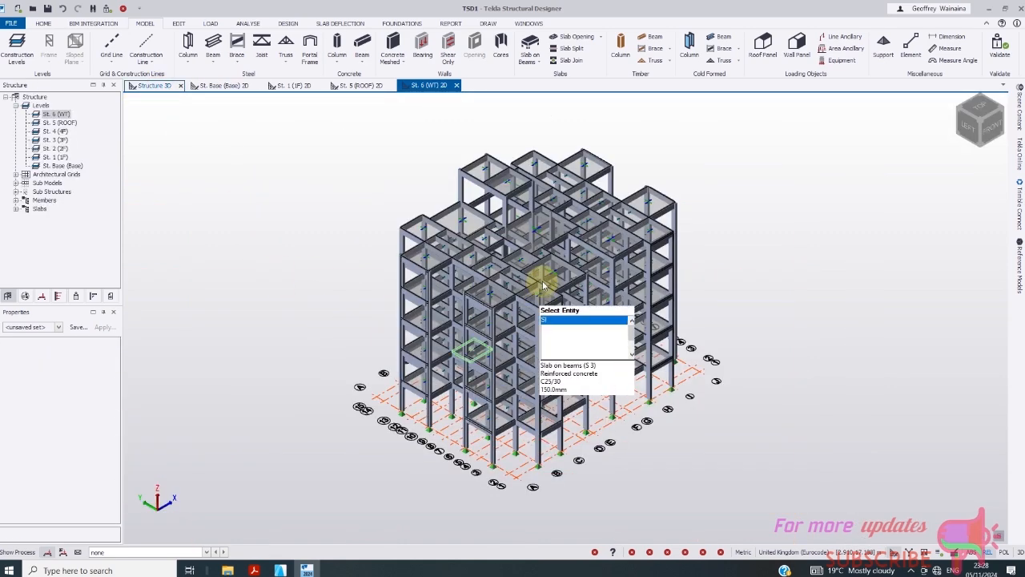
# - Turn the 3D frame with the view cube to see it from front, right, back and left
pyautogui.click(993, 130)
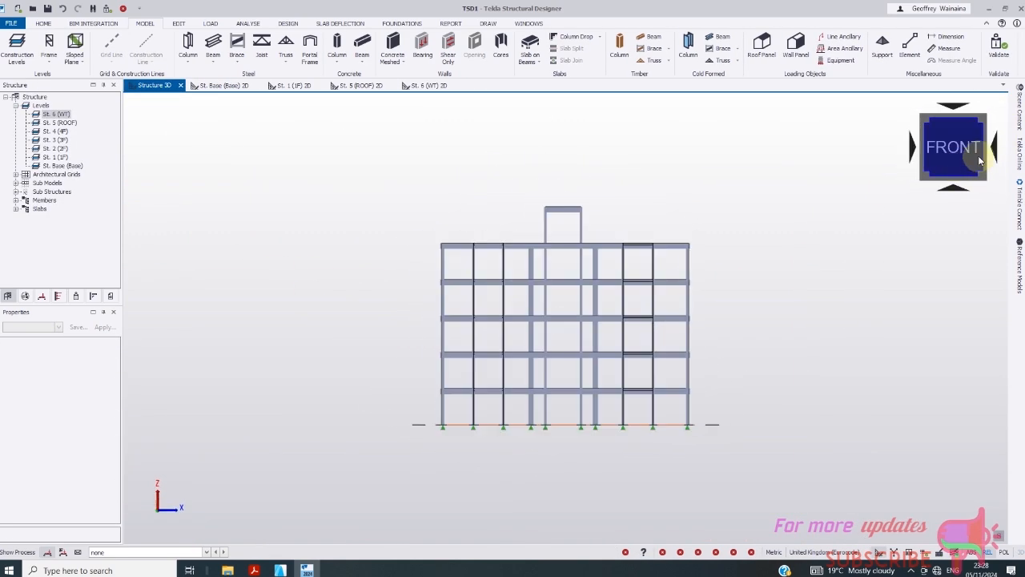
pyautogui.click(979, 124)
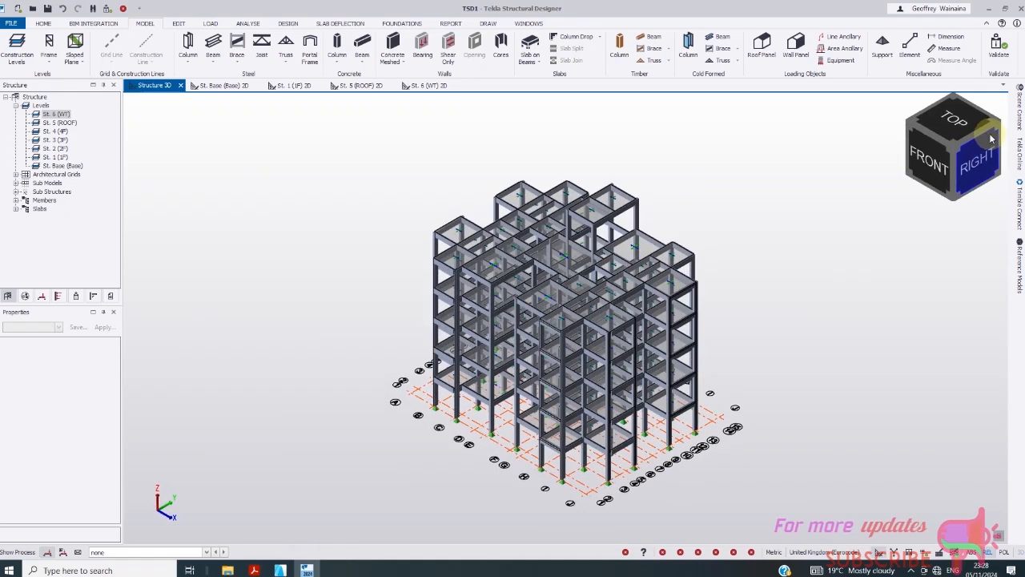
pyautogui.click(1001, 131)
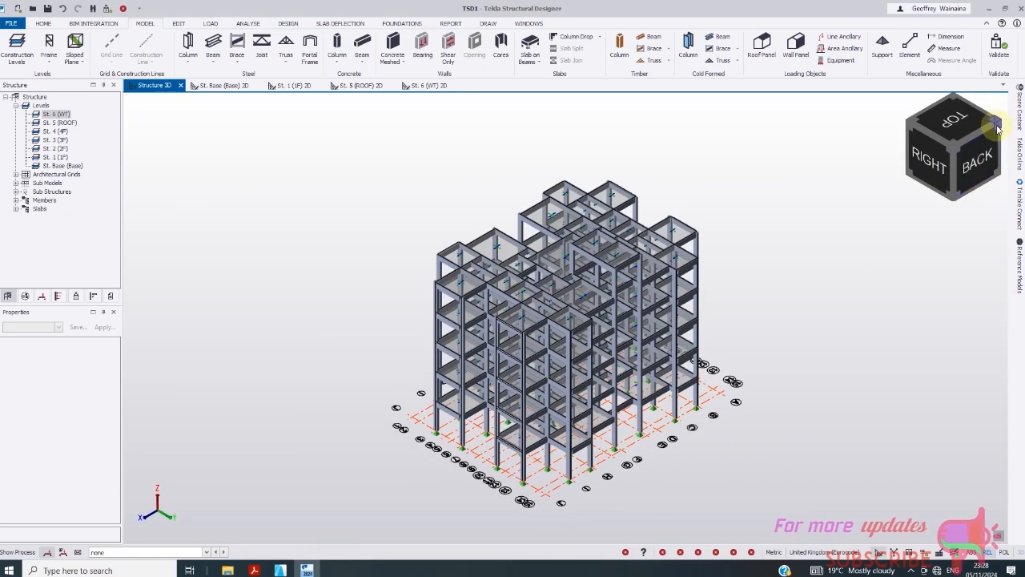
pyautogui.click(998, 128)
pyautogui.scroll(5, 525, 319)
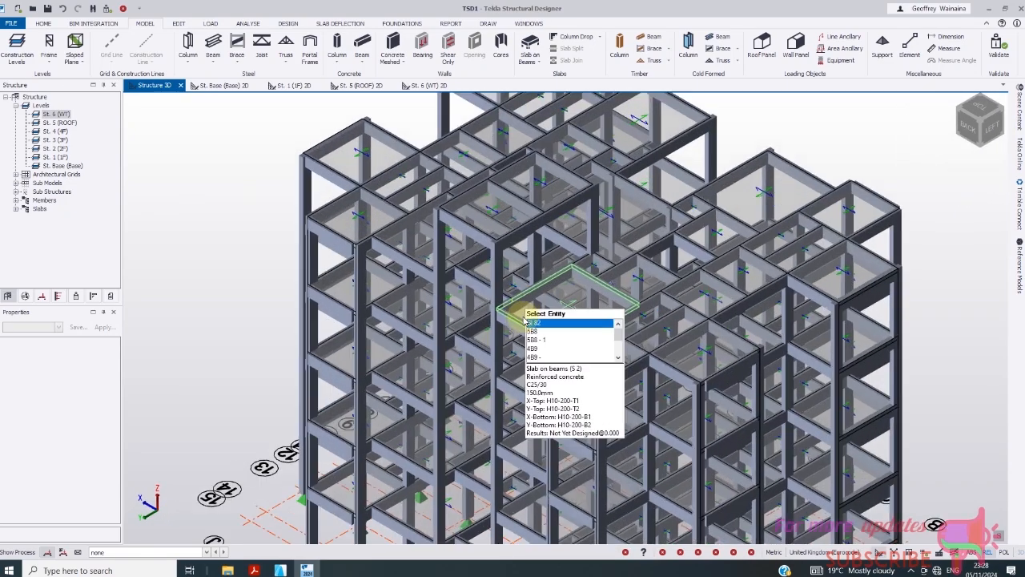
pyautogui.scroll(-3, 321, 316)
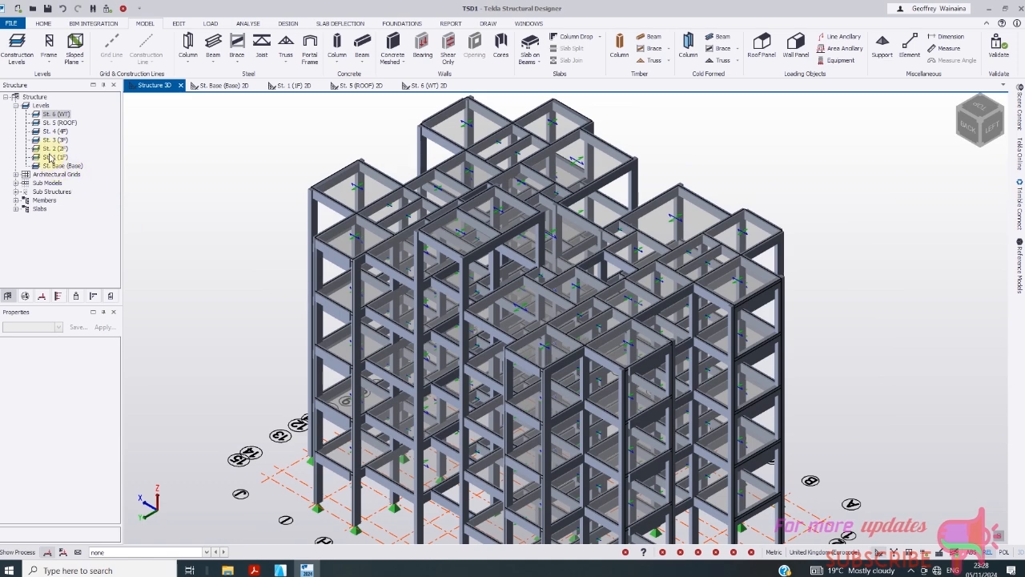
# - Open the St. 1 (1F) floor plan with the LOAD ribbon showing
pyautogui.doubleClick(50, 158)
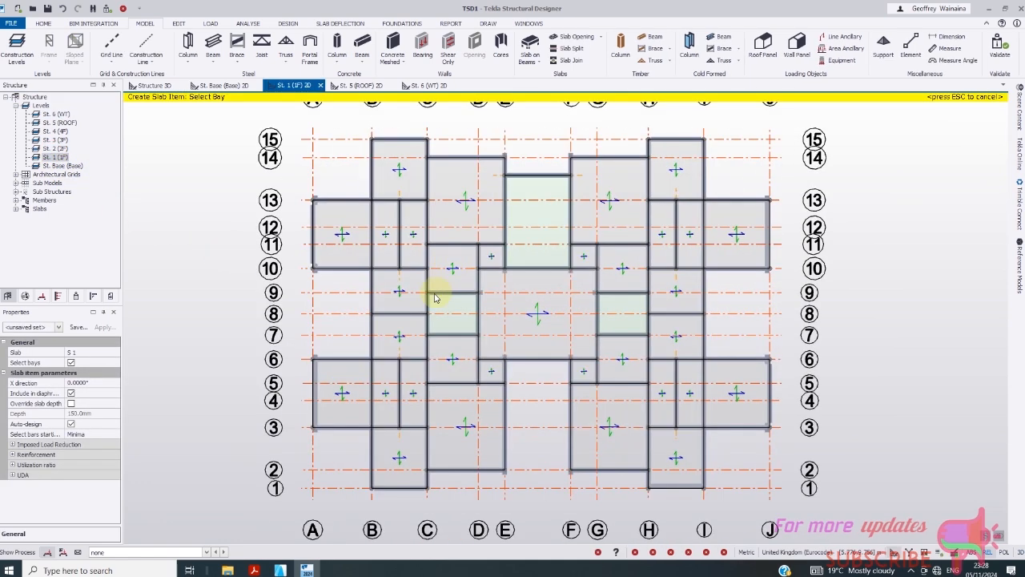
pyautogui.click(435, 298)
pyautogui.click(211, 23)
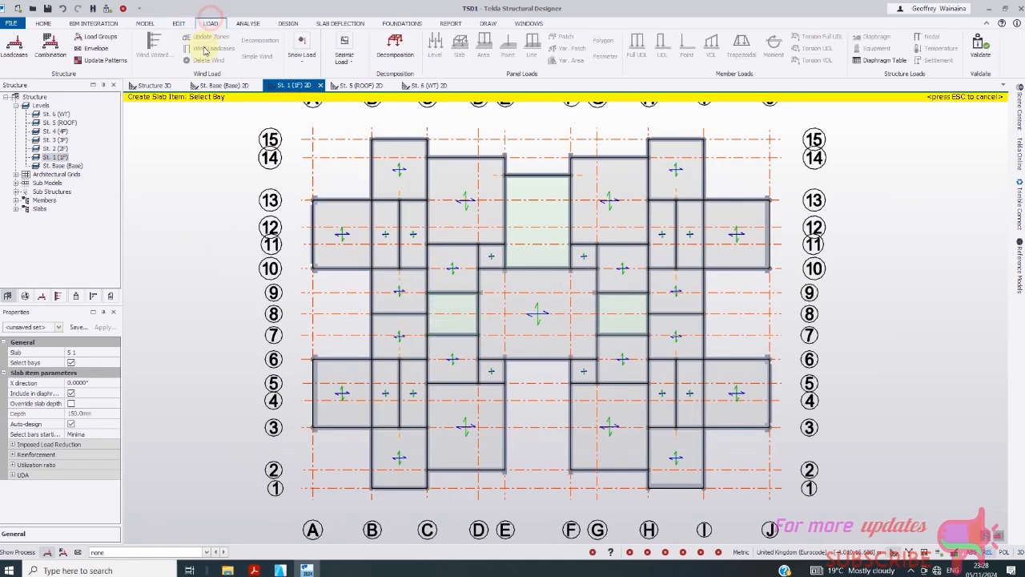
# - Generate load combinations for the Erection scenario
pyautogui.click(15, 49)
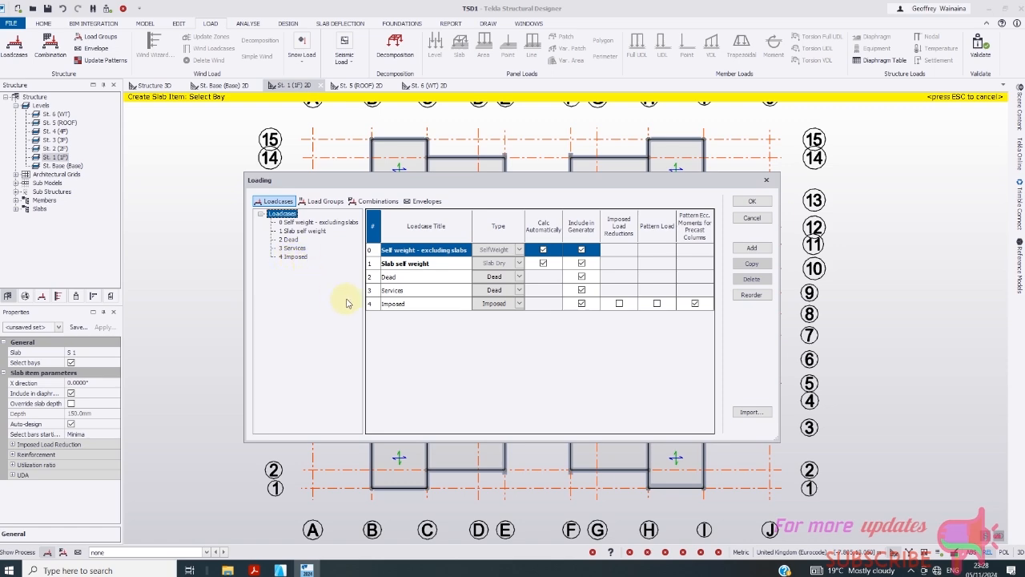
pyautogui.click(752, 201)
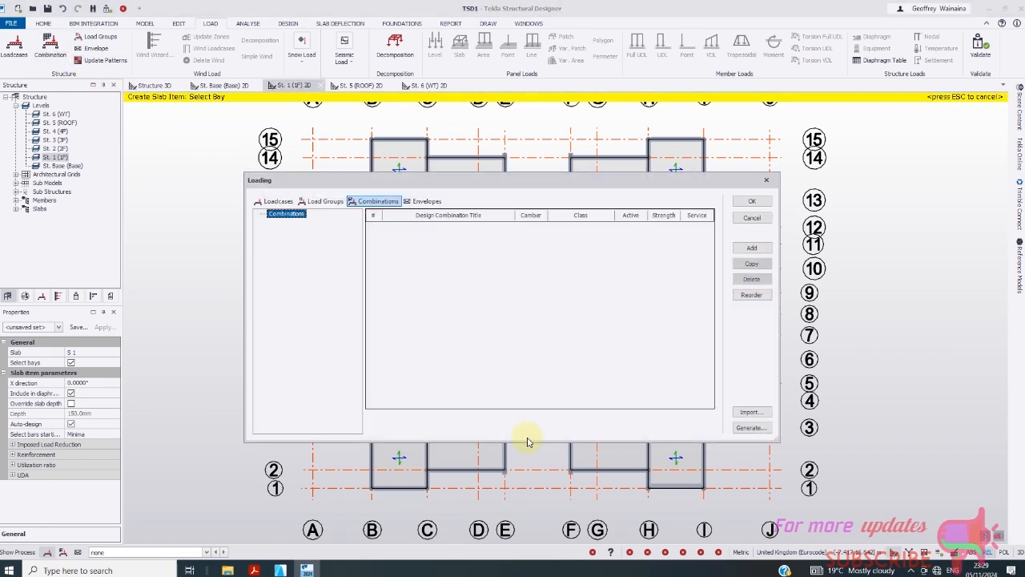
pyautogui.click(750, 428)
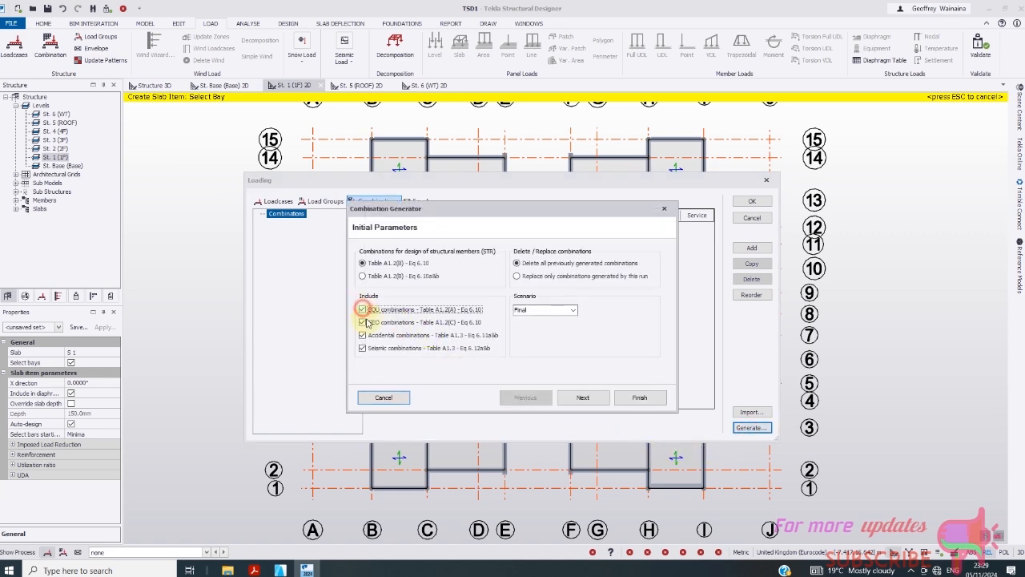
pyautogui.click(573, 315)
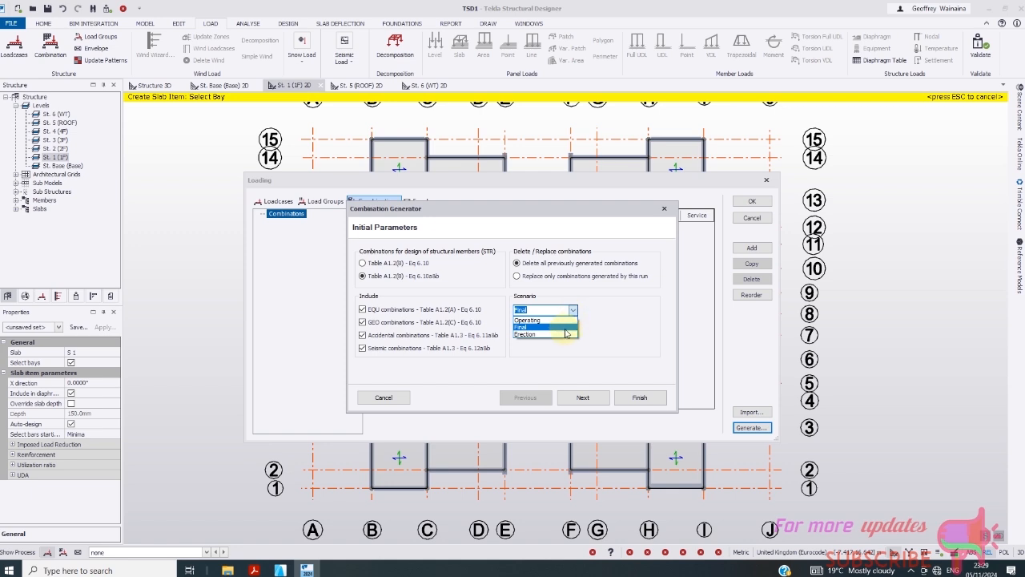
pyautogui.click(561, 335)
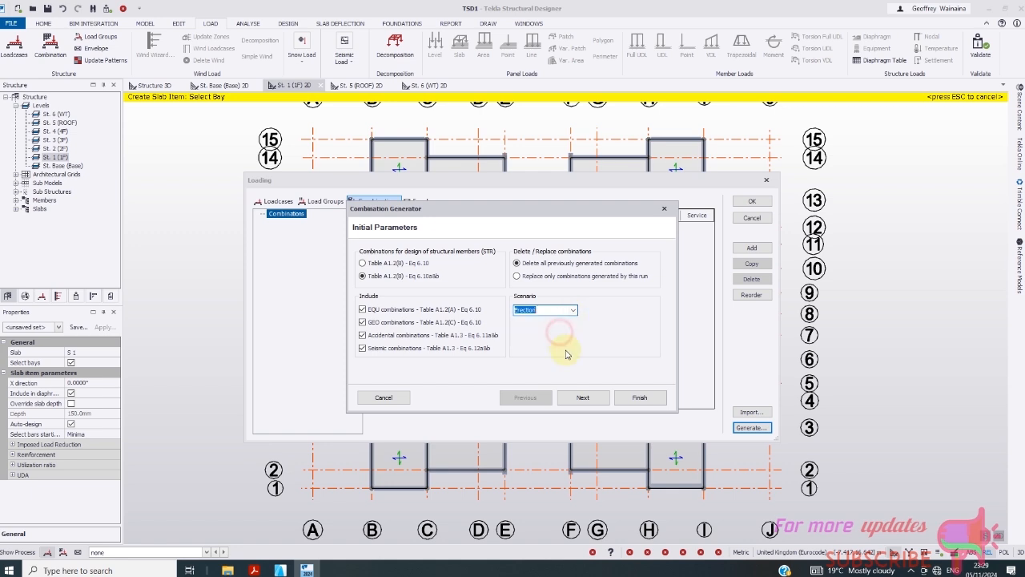
pyautogui.click(641, 399)
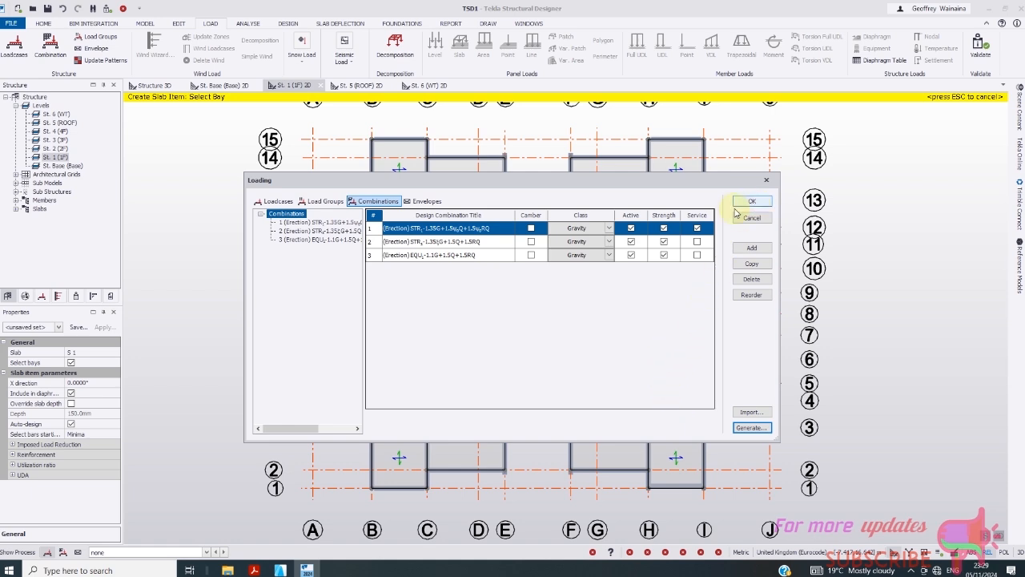
# - Add an envelope containing all three Erection combinations
pyautogui.click(427, 202)
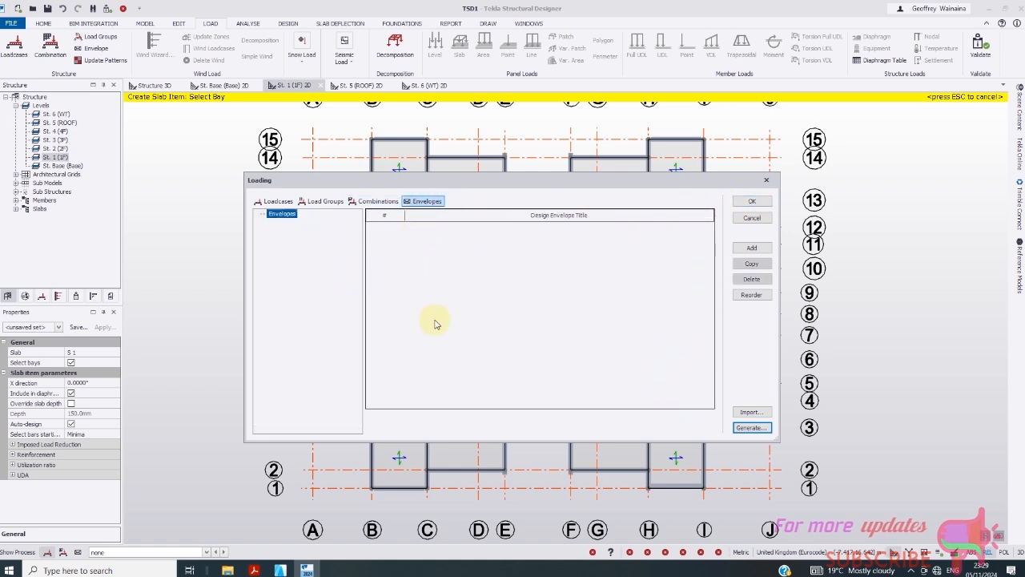
pyautogui.click(750, 248)
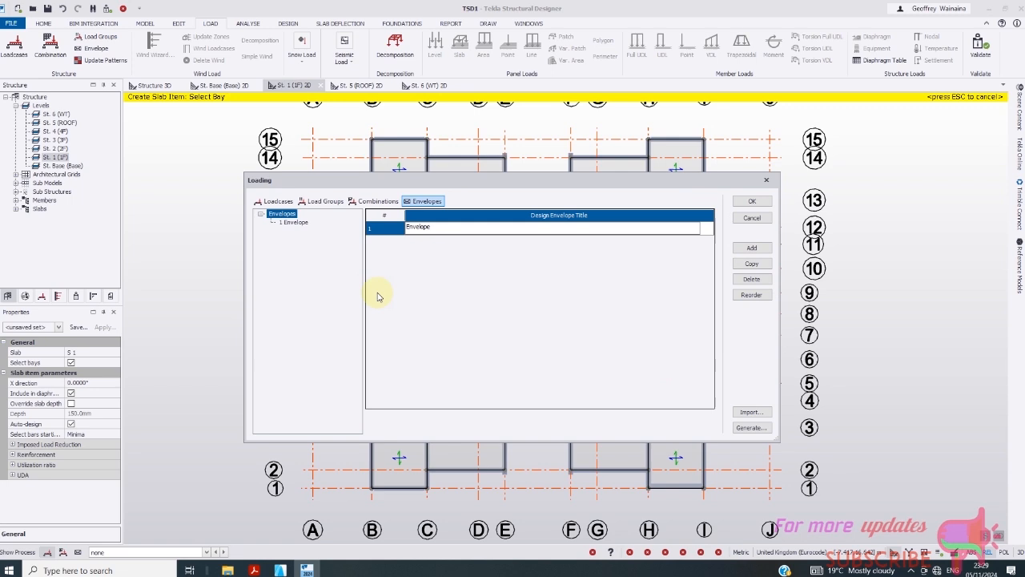
pyautogui.click(295, 222)
pyautogui.moveTo(491, 319); pyautogui.dragTo(492, 347)
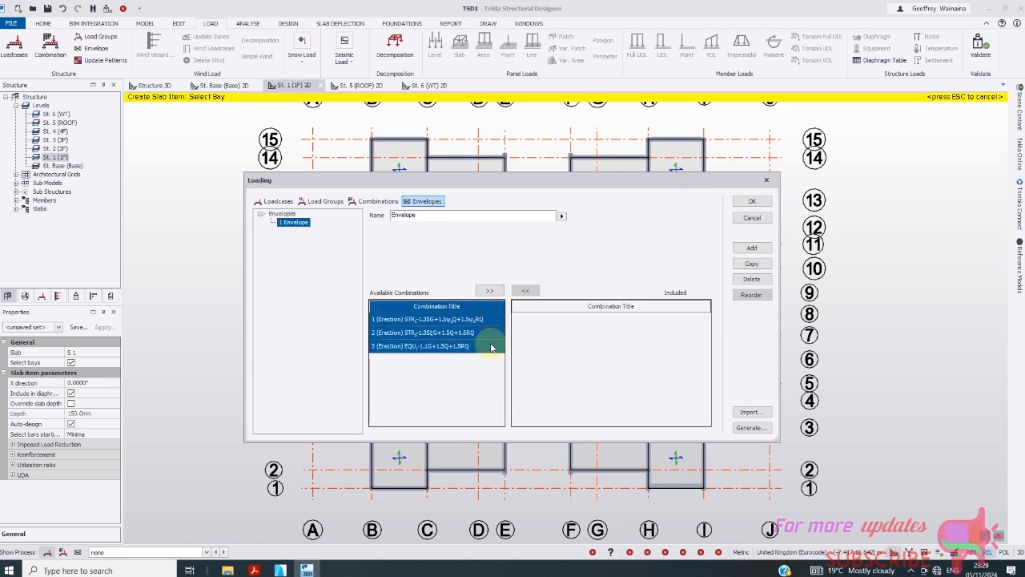
pyautogui.click(489, 290)
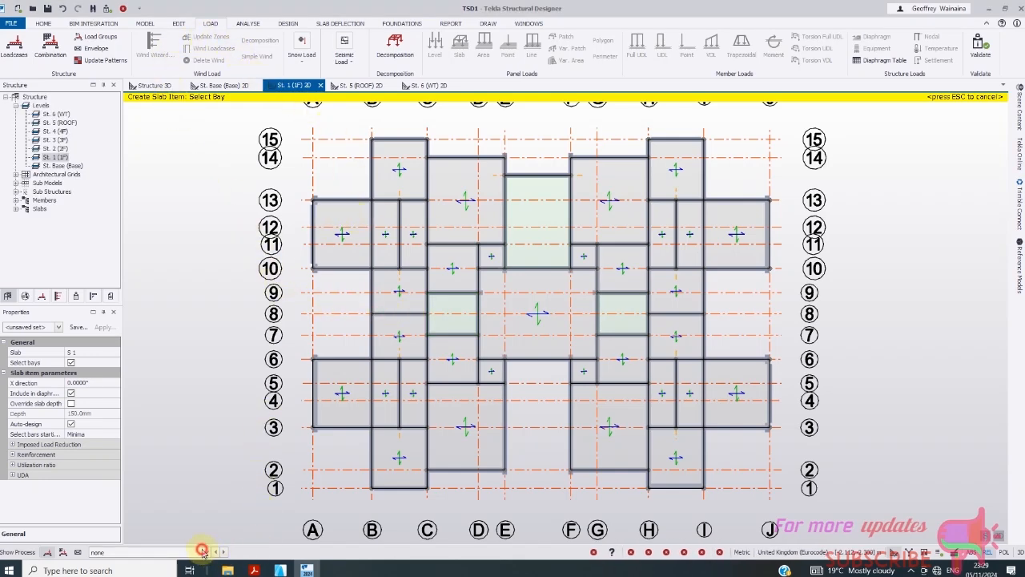
# - Make 3 Dead the current load case on the first-floor plan
pyautogui.click(207, 552)
pyautogui.click(207, 552)
pyautogui.click(206, 552)
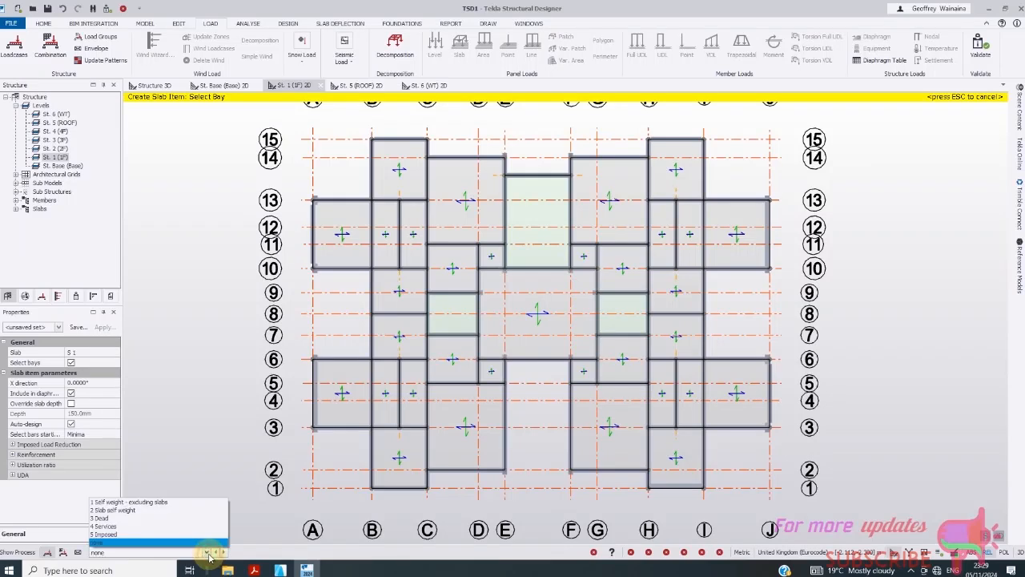
pyautogui.click(144, 511)
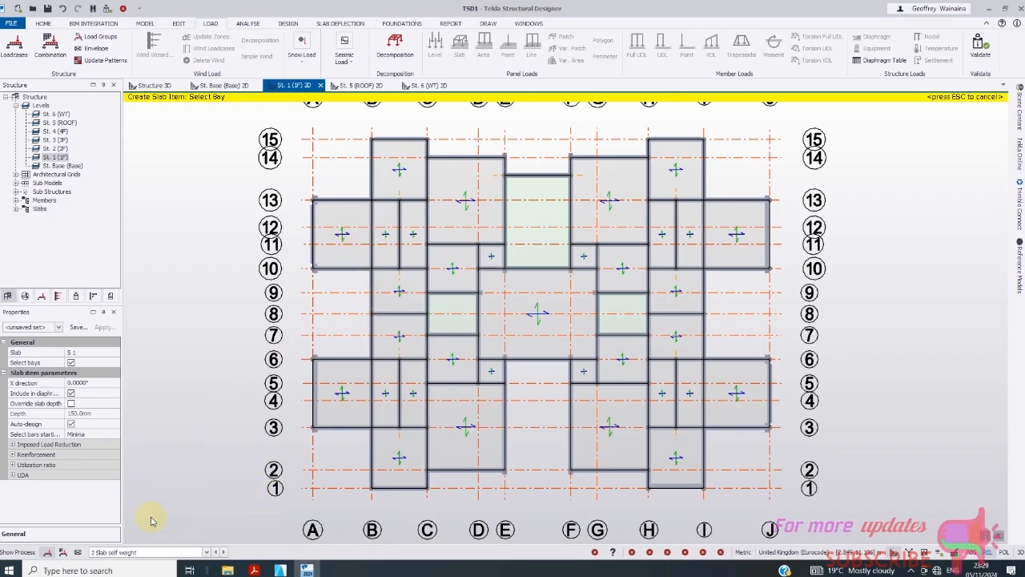
pyautogui.click(207, 552)
pyautogui.click(126, 518)
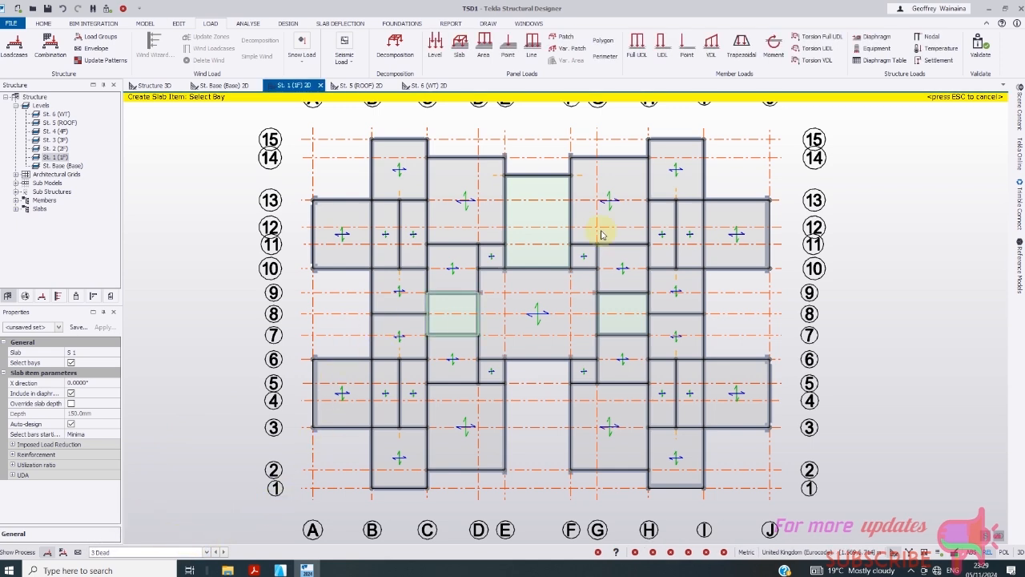
# - Set up a patch panel load of type Area Load with a 1 kN/m² value
pyautogui.click(566, 38)
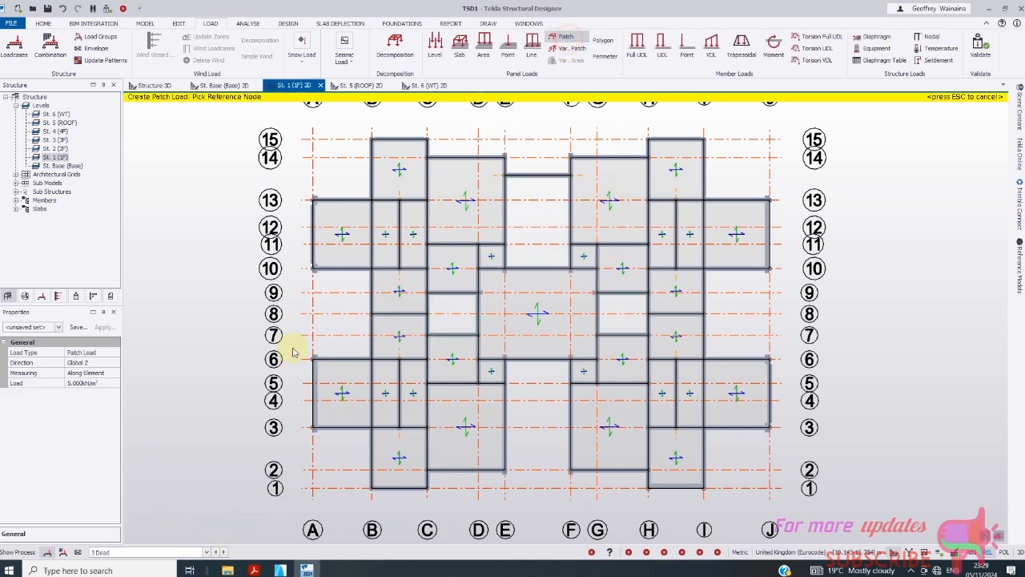
pyautogui.click(88, 352)
pyautogui.click(113, 351)
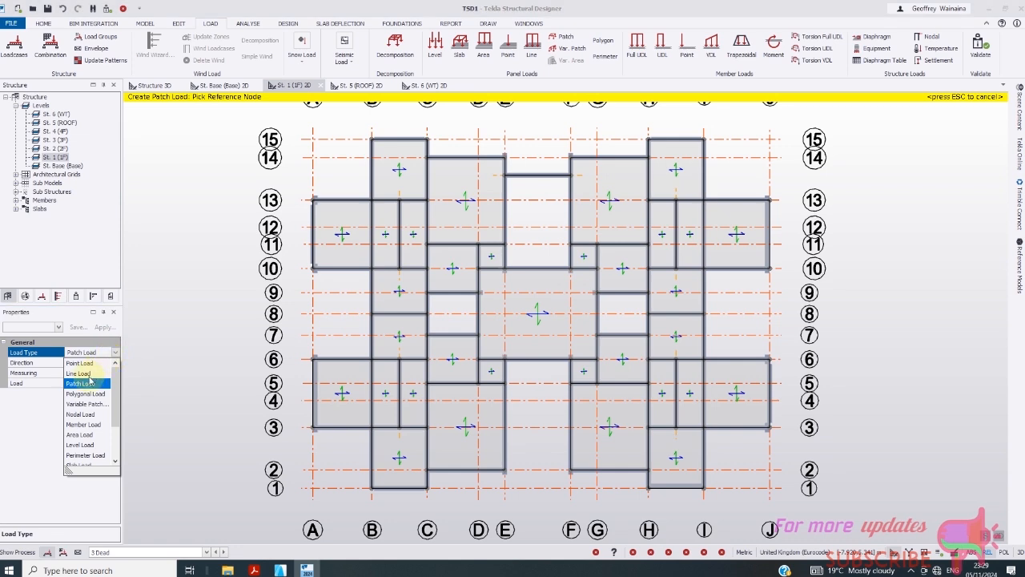
pyautogui.click(80, 435)
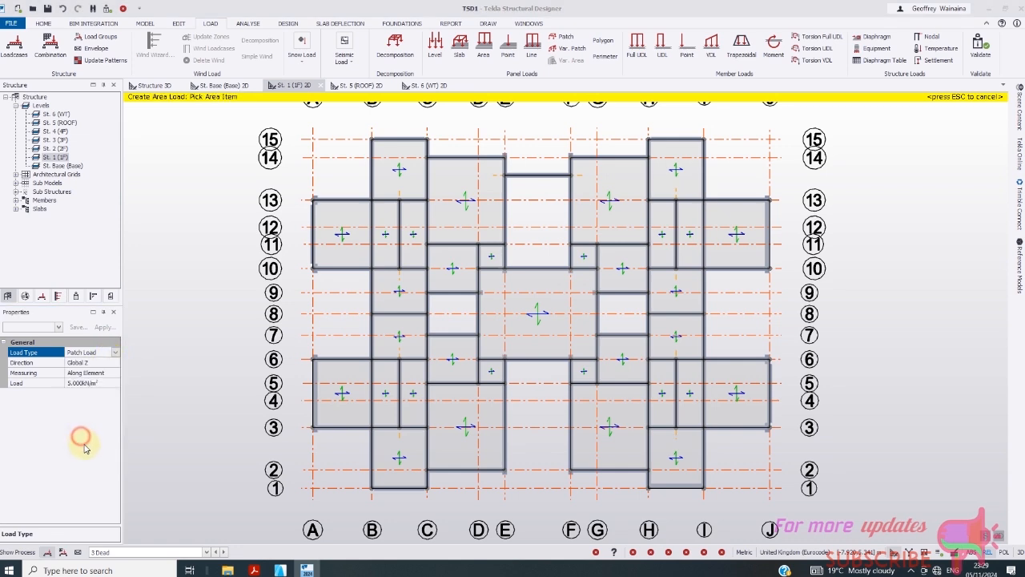
pyautogui.click(94, 384)
pyautogui.moveTo(93, 384); pyautogui.dragTo(50, 383)
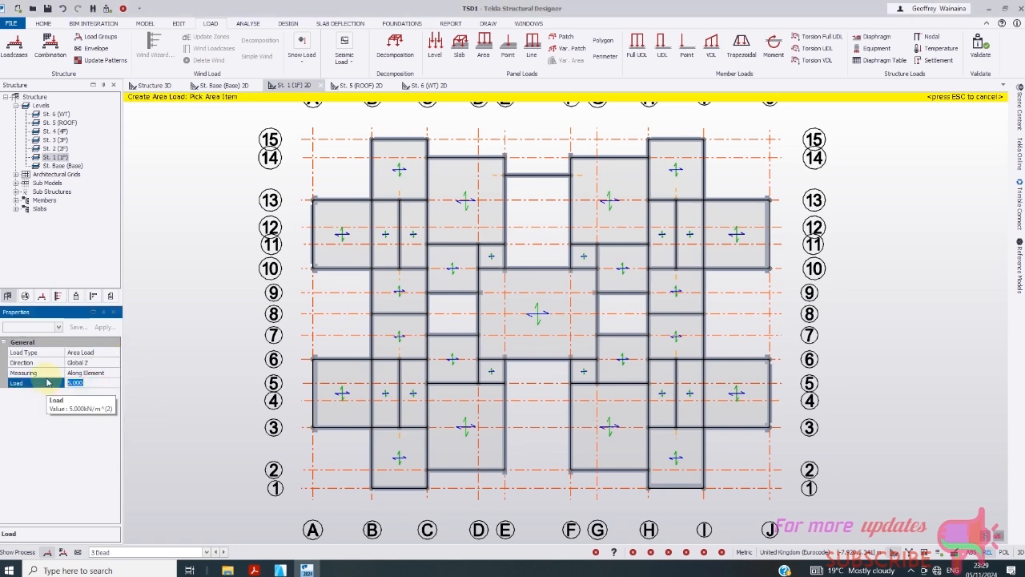
# - Apply the 1 kN/m² load to the slabs in grids 1–7 from bay A–B to I–J
pyautogui.click(354, 392)
pyautogui.click(389, 474)
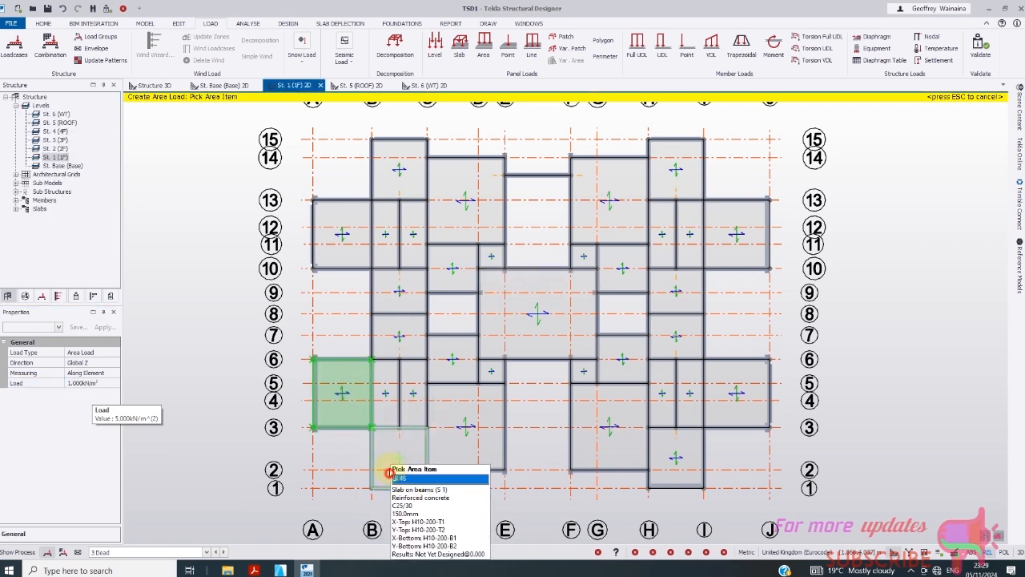
pyautogui.click(396, 412)
pyautogui.click(408, 402)
pyautogui.click(479, 432)
pyautogui.click(460, 367)
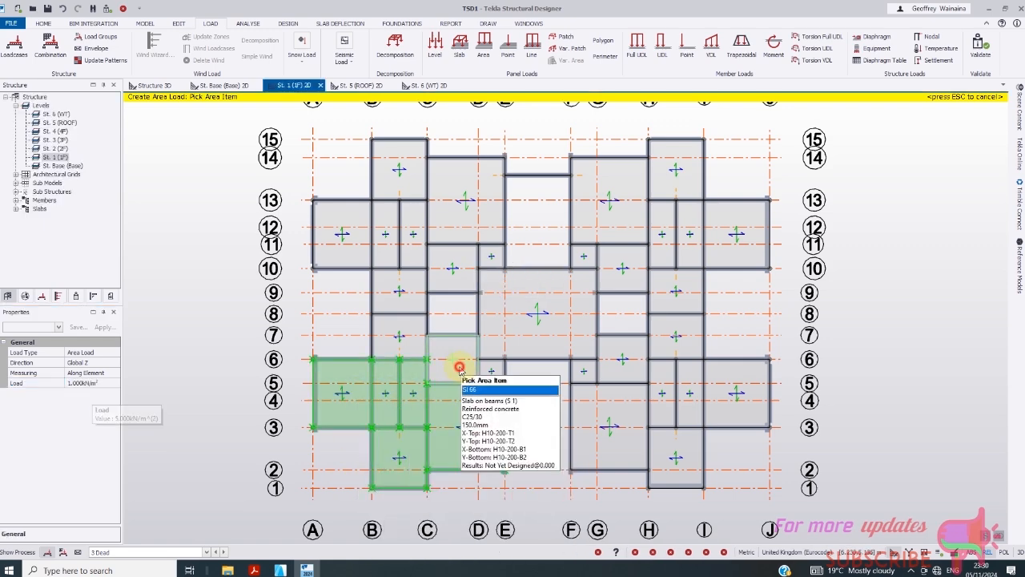
pyautogui.click(532, 325)
pyautogui.click(495, 371)
pyautogui.click(613, 415)
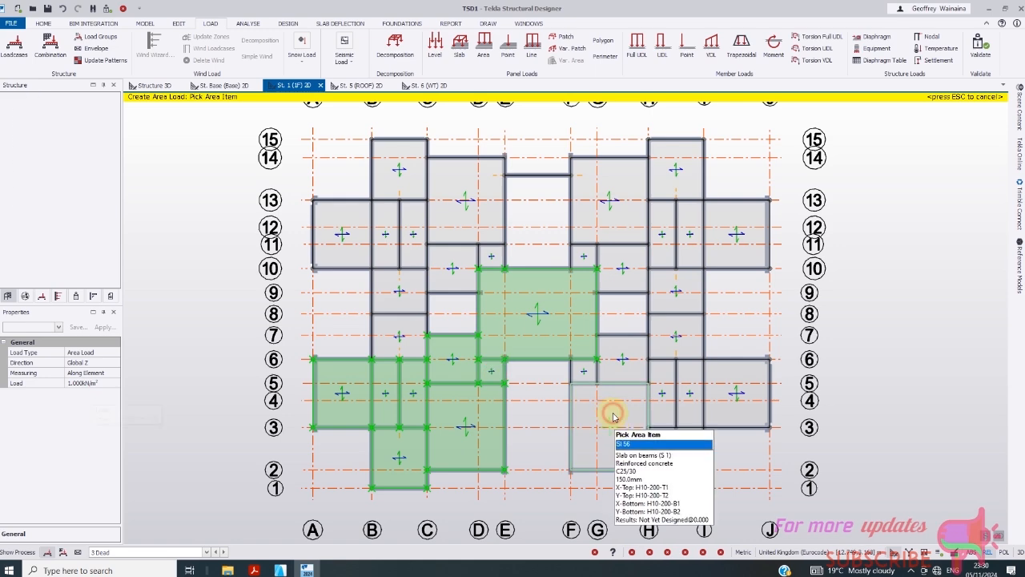
pyautogui.click(585, 375)
pyautogui.click(625, 372)
pyautogui.click(677, 449)
pyautogui.click(658, 385)
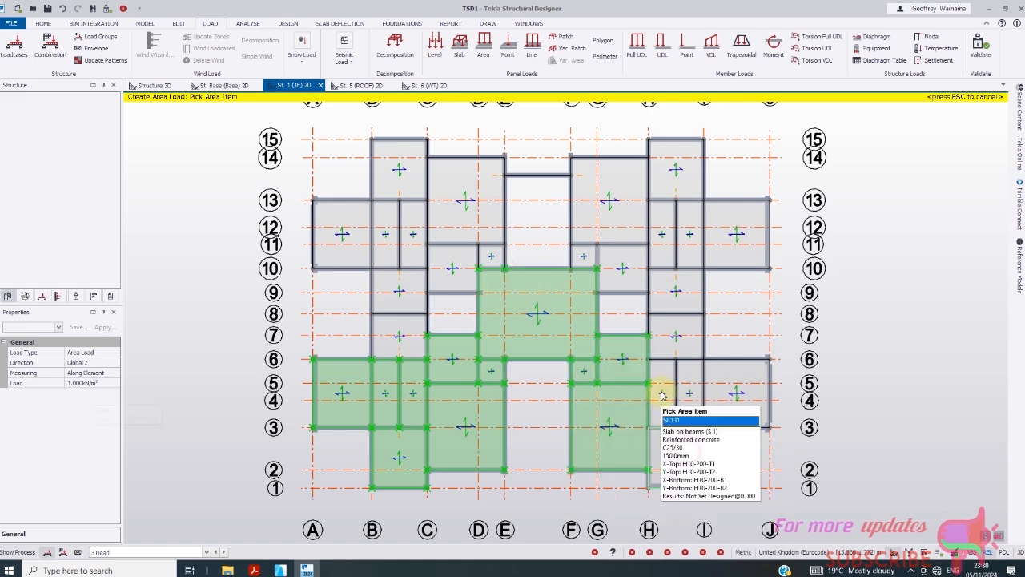
pyautogui.click(687, 404)
pyautogui.click(729, 395)
# - Apply the load to the remaining slabs across grids 6–15
pyautogui.click(678, 291)
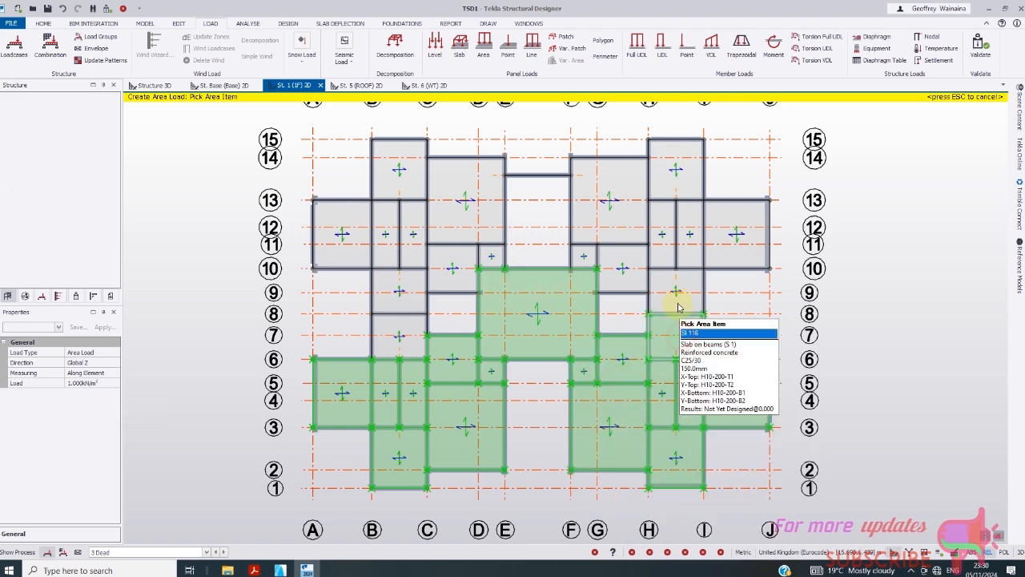
pyautogui.click(633, 264)
pyautogui.click(603, 189)
pyautogui.click(589, 249)
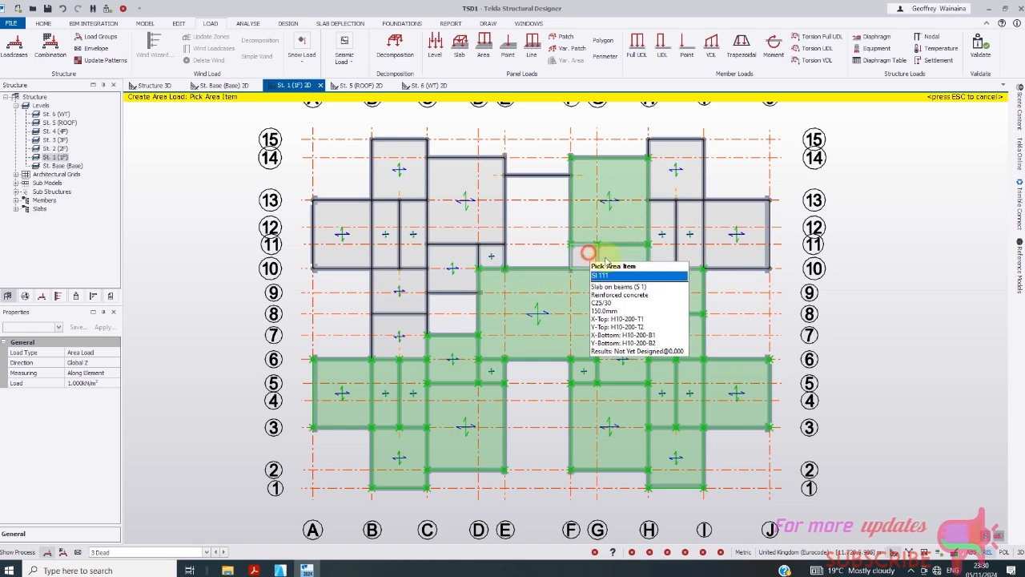
pyautogui.click(663, 227)
pyautogui.click(693, 243)
pyautogui.click(730, 214)
pyautogui.click(678, 167)
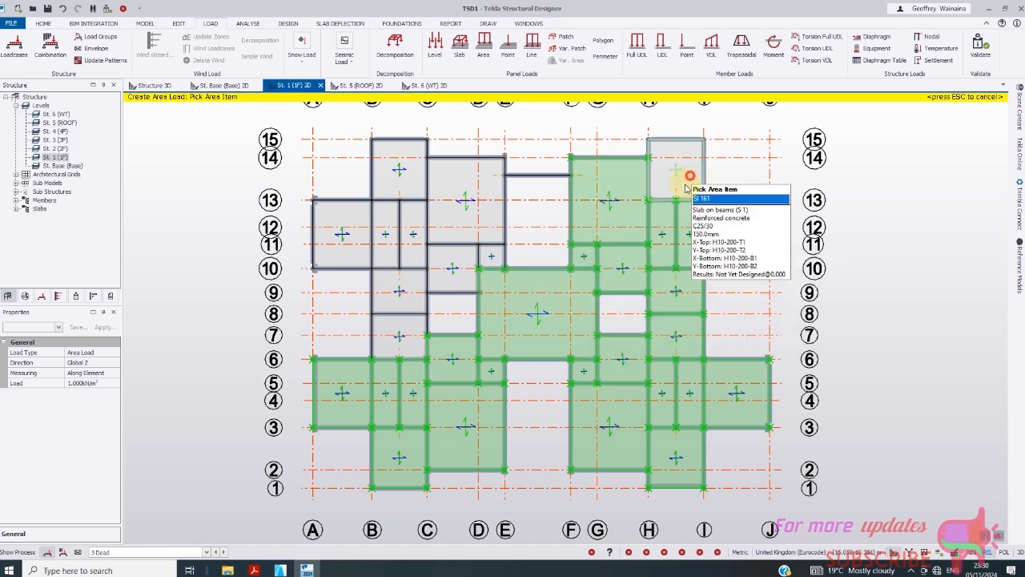
pyautogui.click(453, 214)
pyautogui.click(447, 271)
pyautogui.click(406, 295)
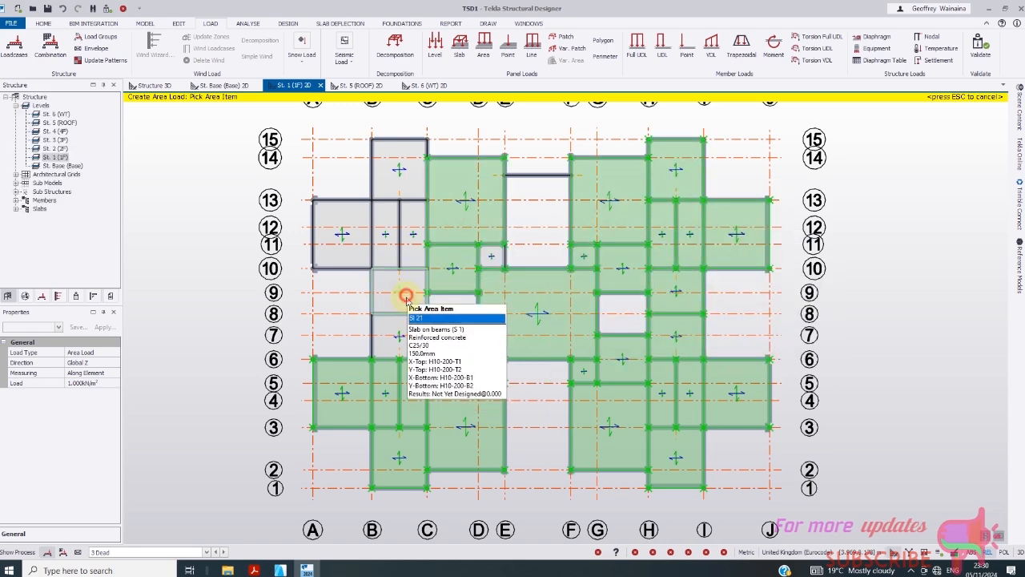
pyautogui.click(401, 327)
pyautogui.click(357, 256)
pyautogui.click(387, 234)
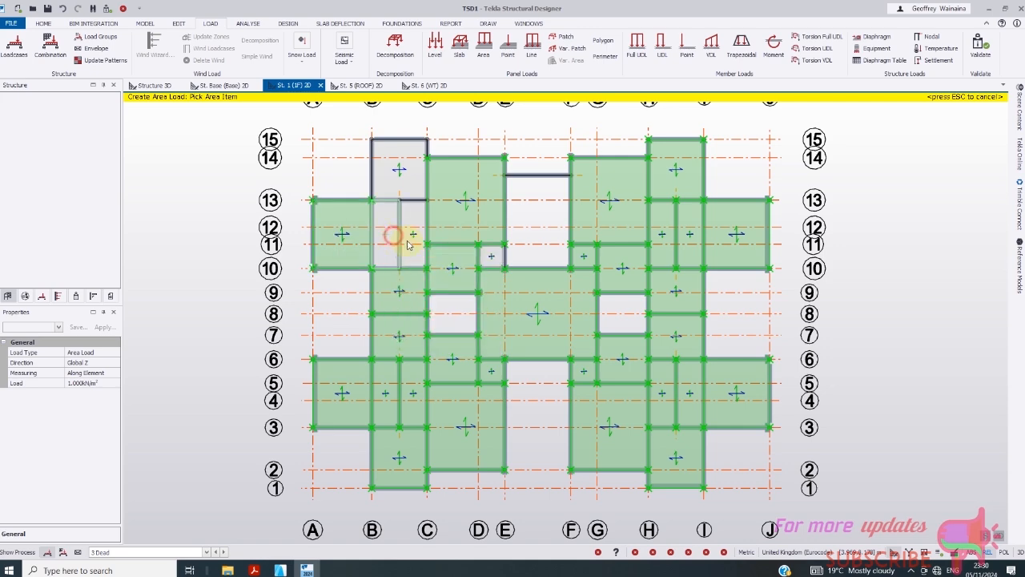
pyautogui.click(409, 240)
pyautogui.click(416, 187)
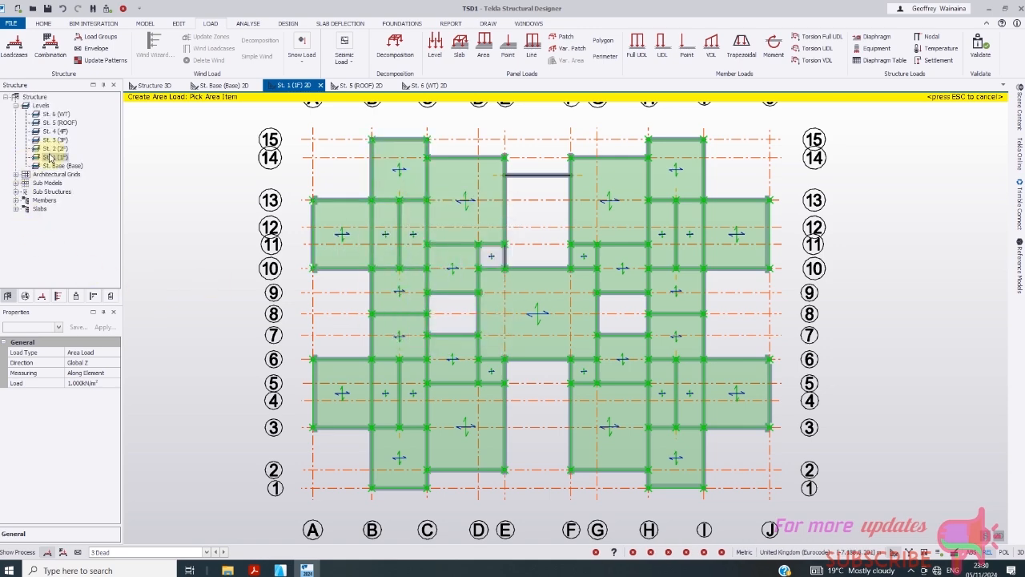
pyautogui.doubleClick(57, 116)
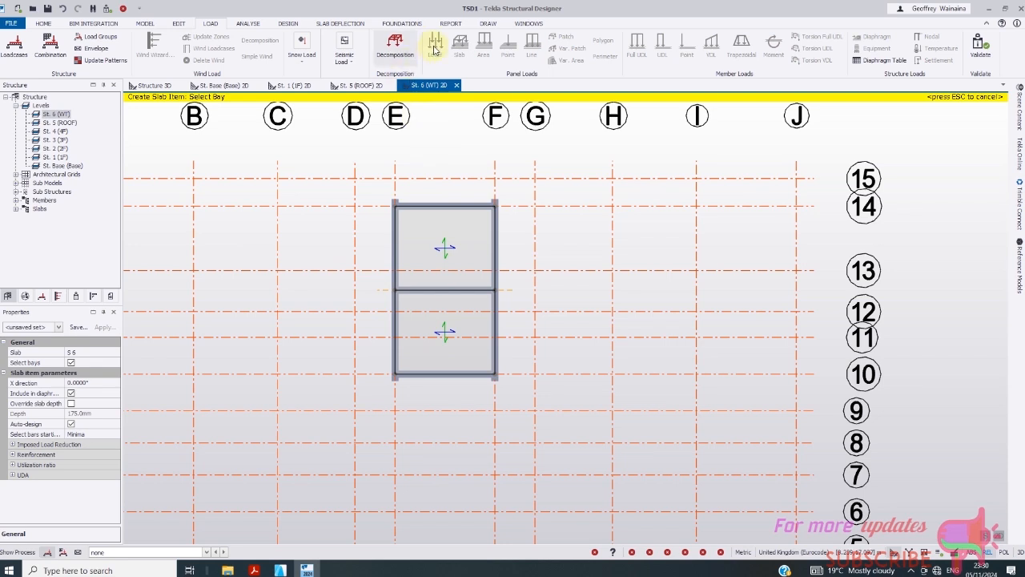
# - With 3 Dead current, set up a patch Area Load of 1 kN/m²
pyautogui.click(196, 552)
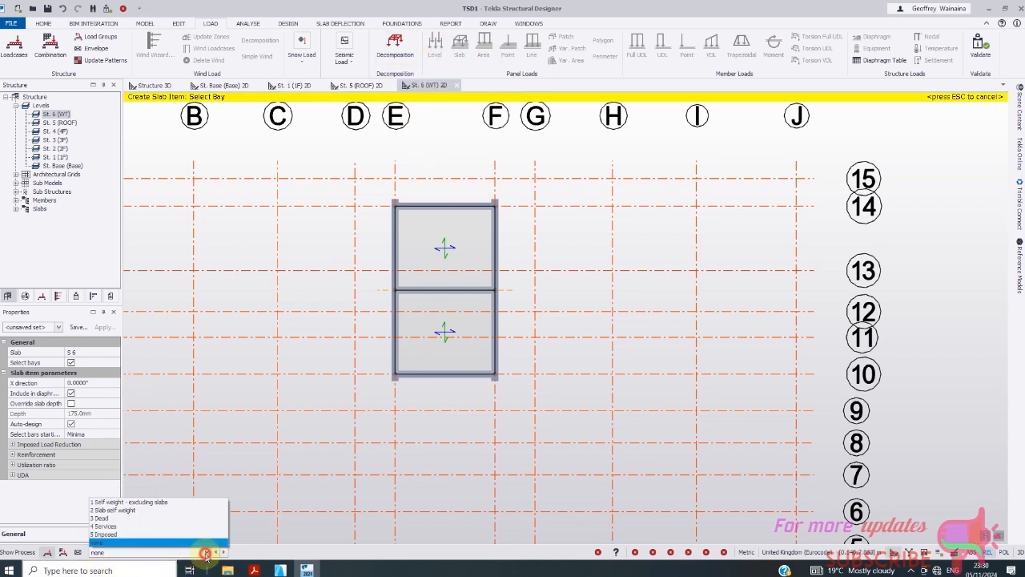
pyautogui.click(120, 513)
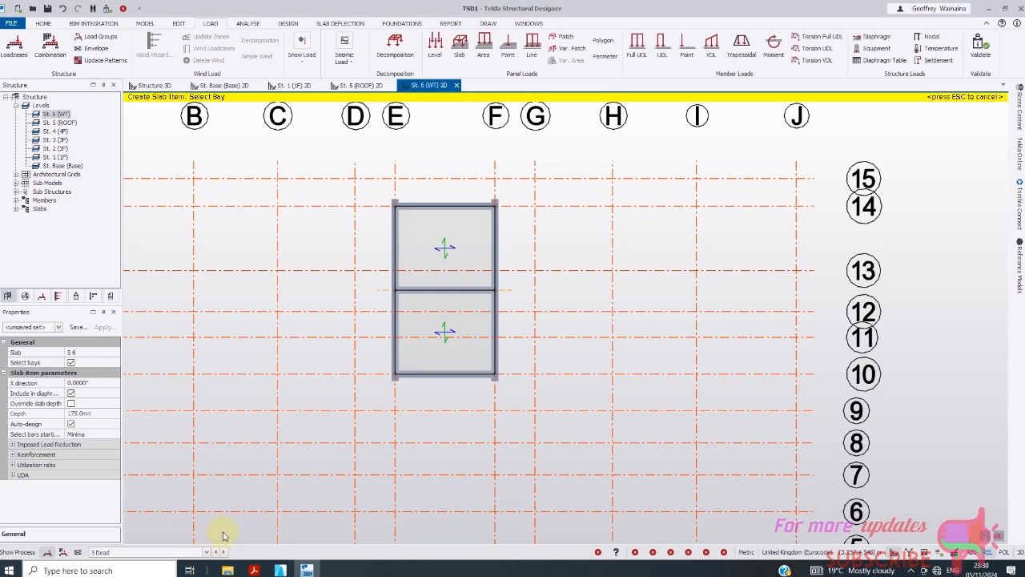
pyautogui.click(563, 36)
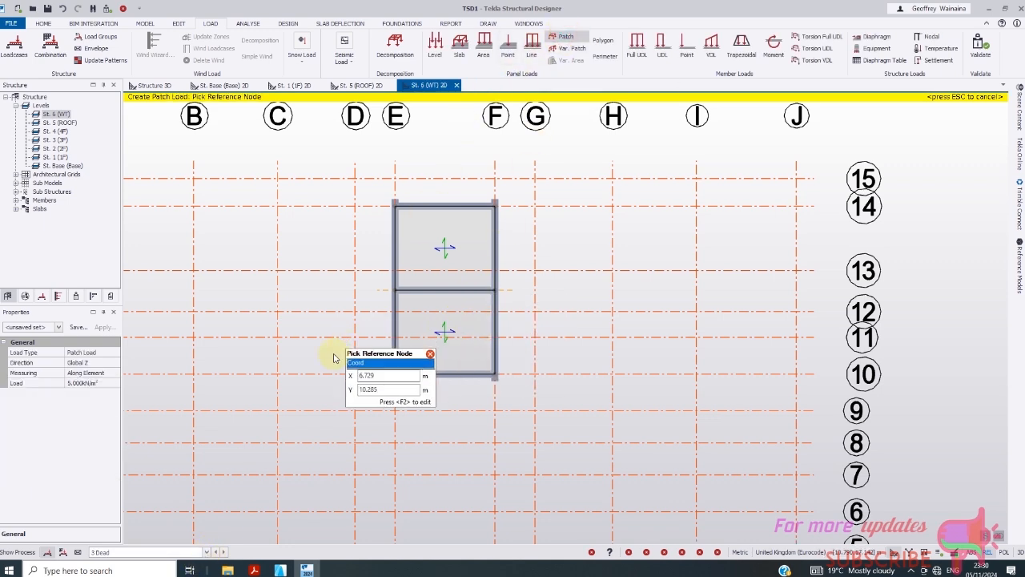
pyautogui.click(114, 354)
pyautogui.click(115, 354)
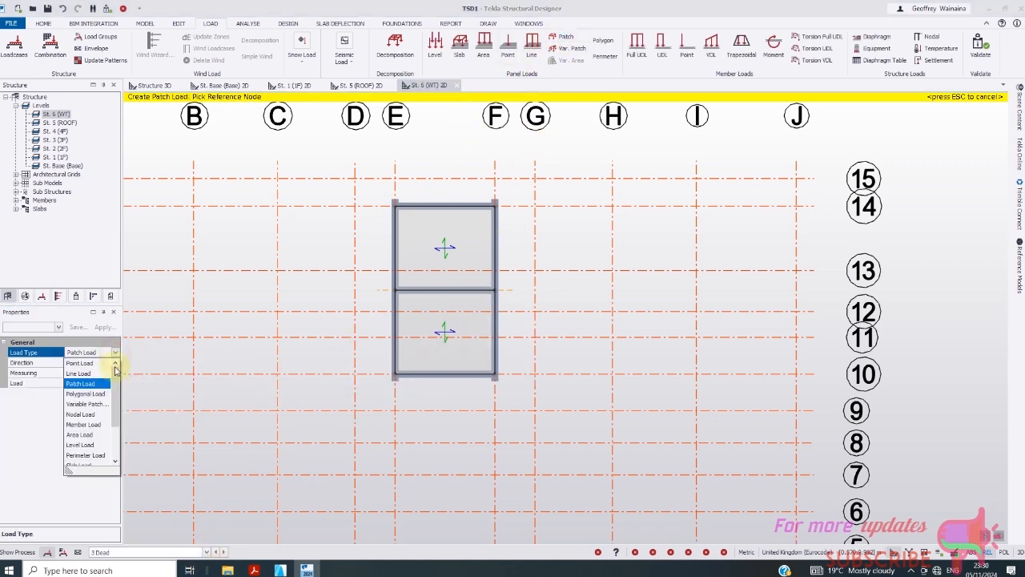
pyautogui.scroll(-1, 110, 431)
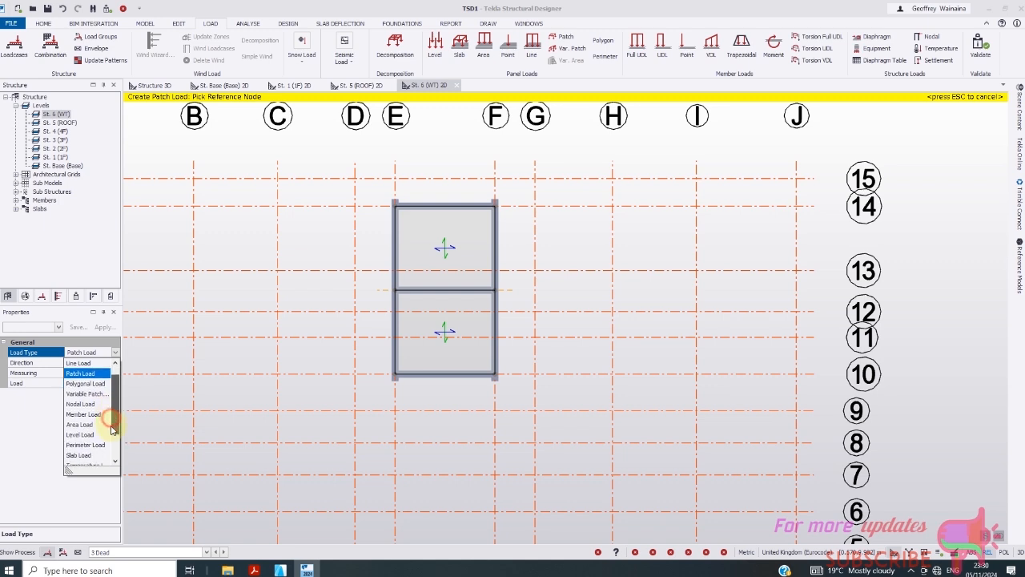
pyautogui.click(80, 413)
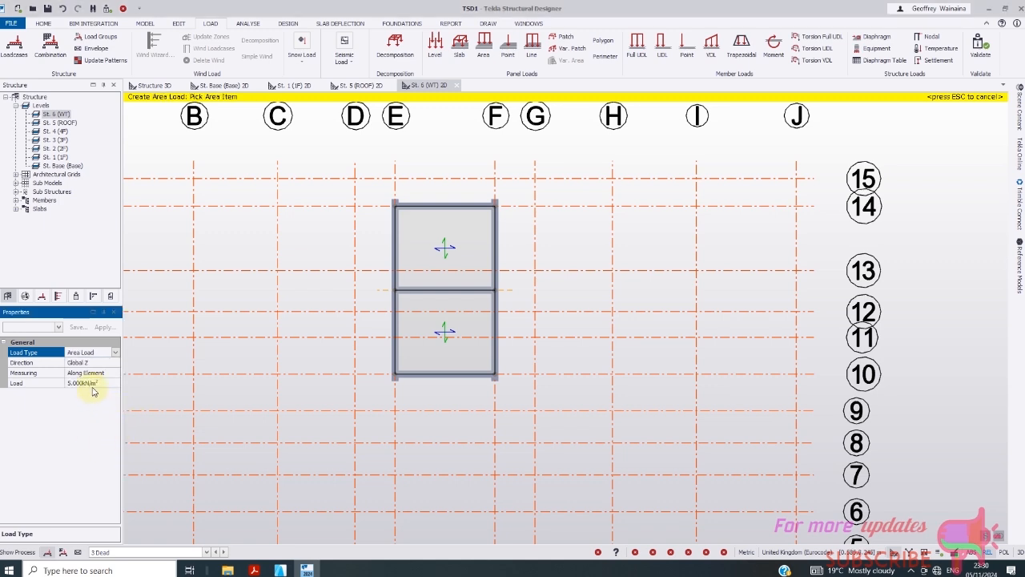
pyautogui.click(80, 383)
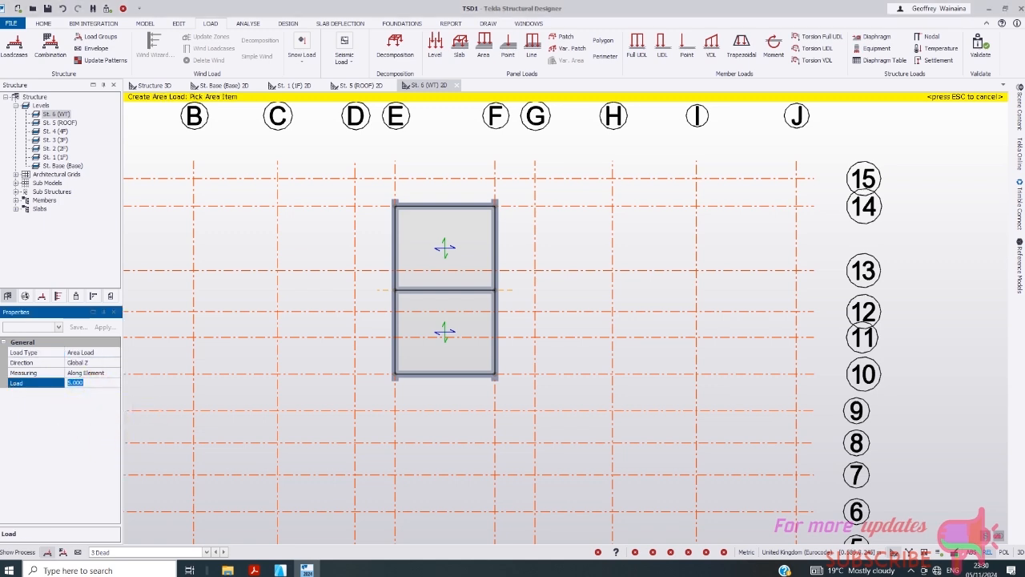
pyautogui.write('1')
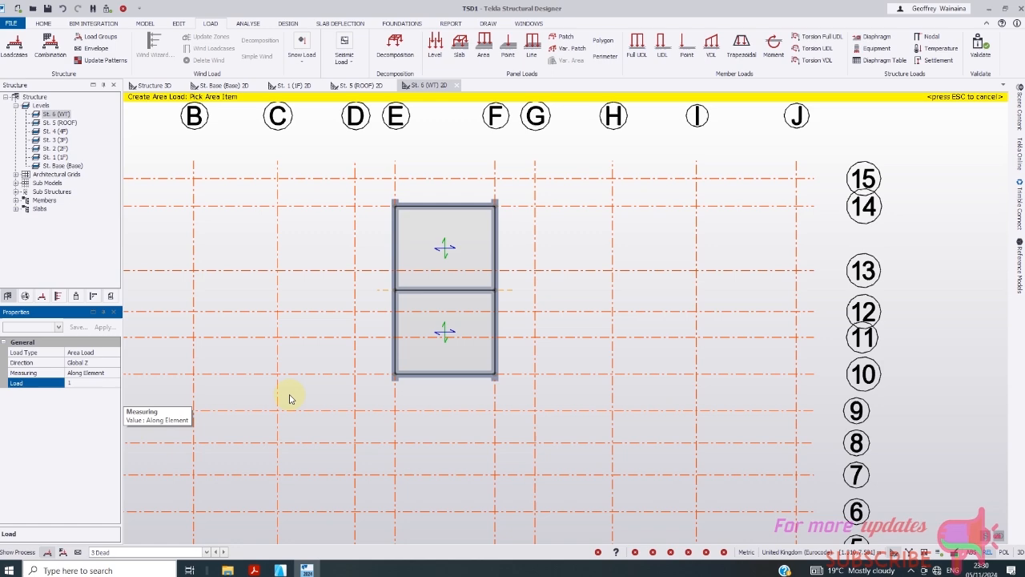
# - Apply the load to the upper and lower tank slabs and view the structure in 3D
pyautogui.click(446, 259)
pyautogui.click(402, 326)
pyautogui.click(152, 85)
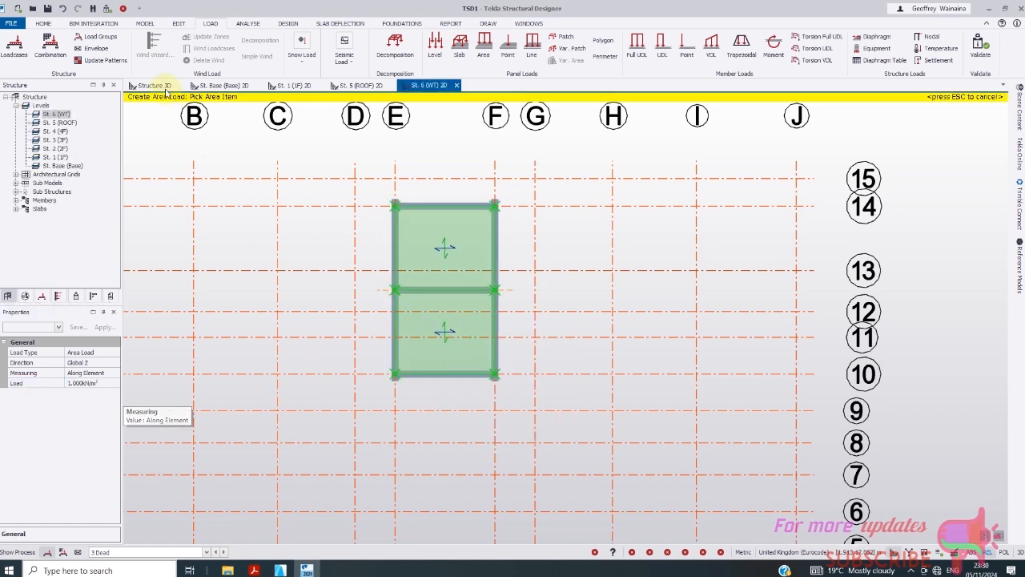
# - Display the 3 Dead loadcase loads on the model
pyautogui.scroll(-2, 401, 275)
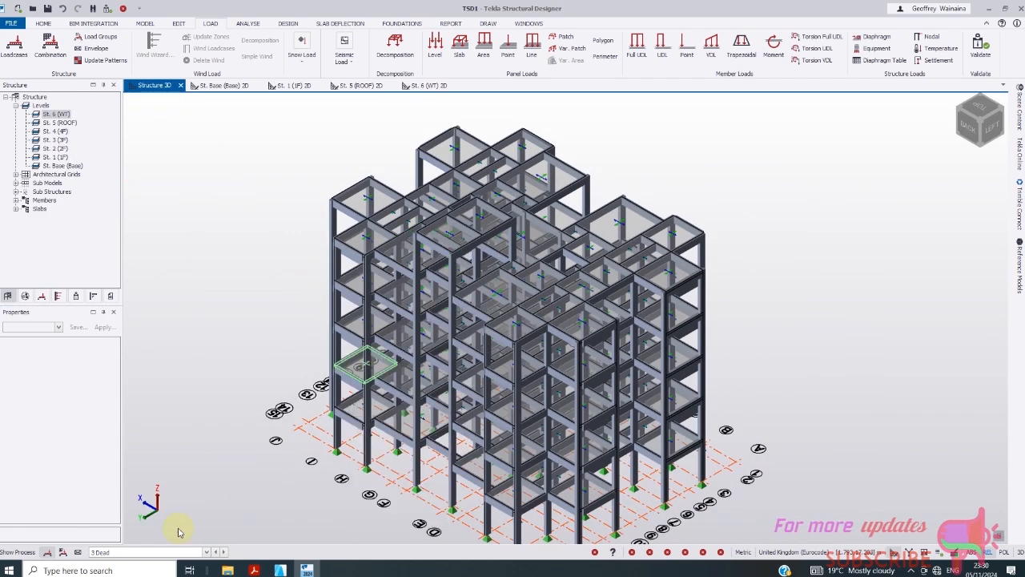
pyautogui.scroll(-1, 345, 401)
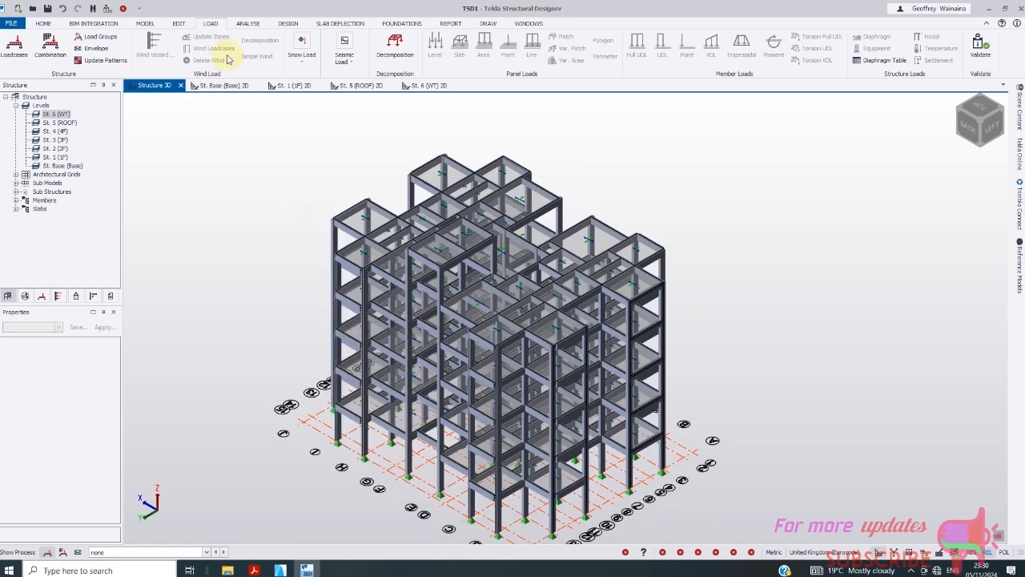
pyautogui.scroll(5, 394, 412)
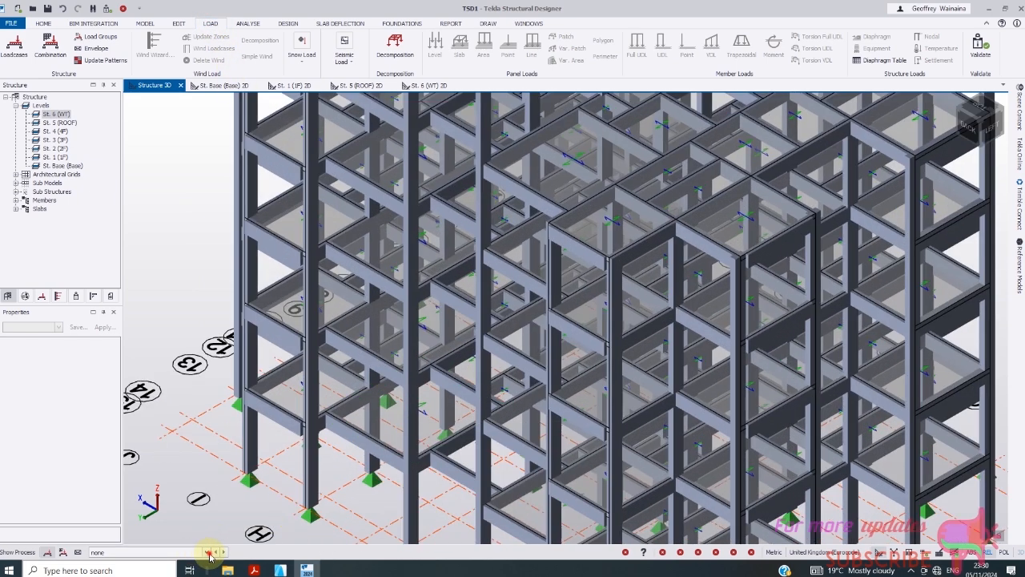
pyautogui.click(208, 553)
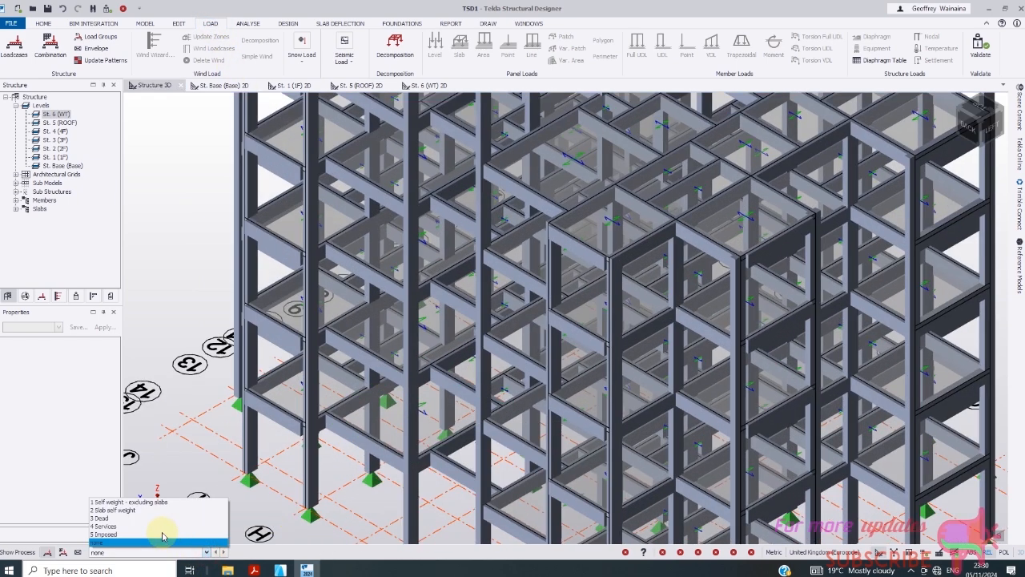
pyautogui.click(132, 527)
# - Switch to the St. 1 (1F) 2D plan to place area loads
pyautogui.scroll(-6, 372, 367)
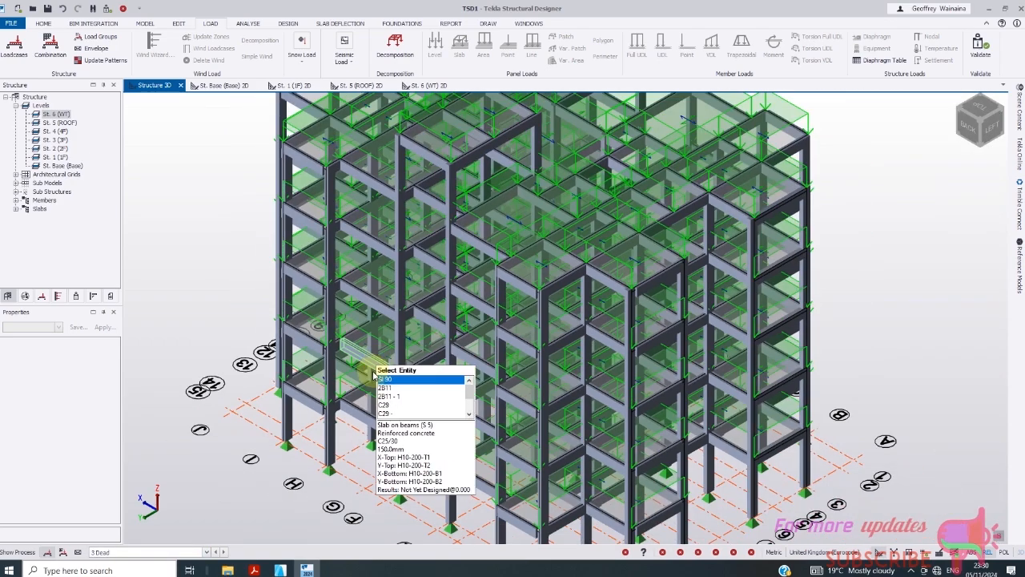
pyautogui.scroll(-4, 497, 283)
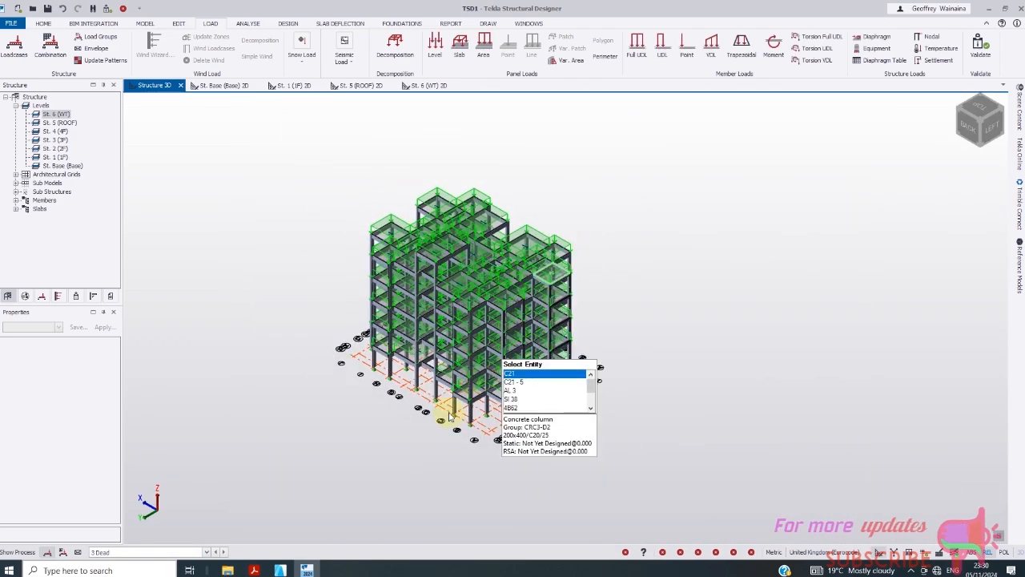
pyautogui.scroll(6, 501, 413)
pyautogui.scroll(-4, 536, 387)
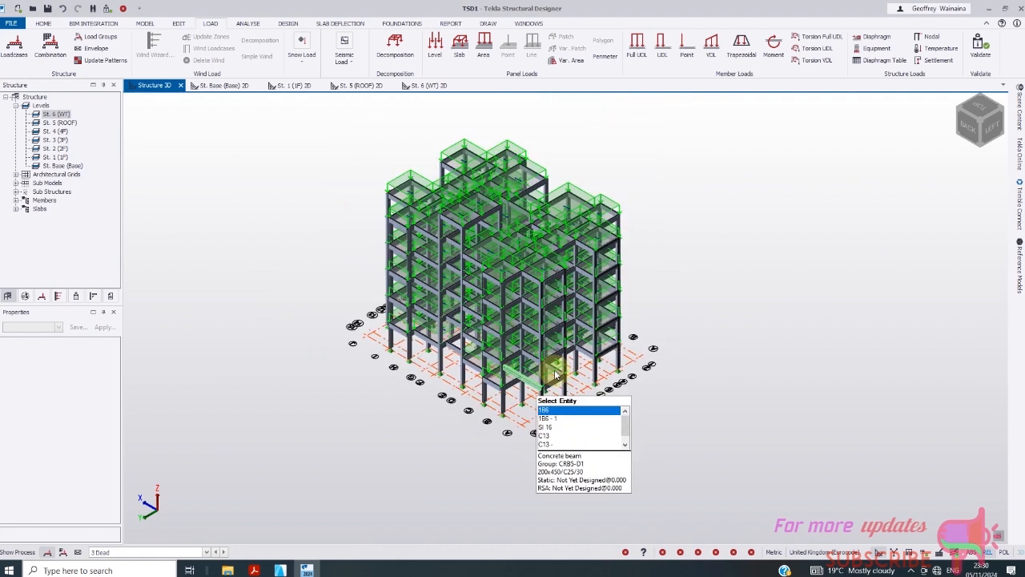
pyautogui.click(297, 86)
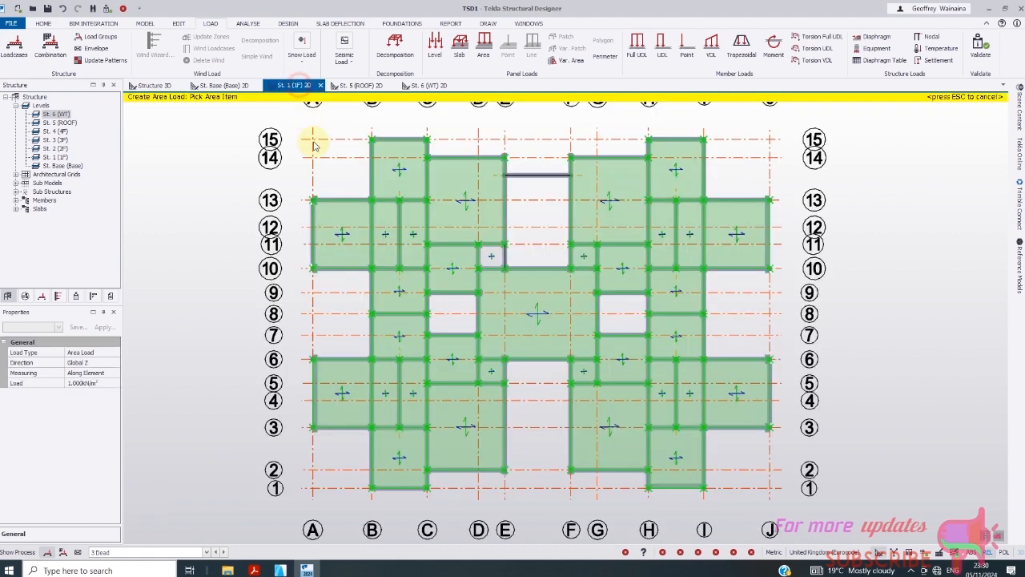
pyautogui.scroll(-1, 341, 327)
# - Apply the dead area load to the three remaining central slabs, then make 5 Imposed active
pyautogui.scroll(3, 542, 360)
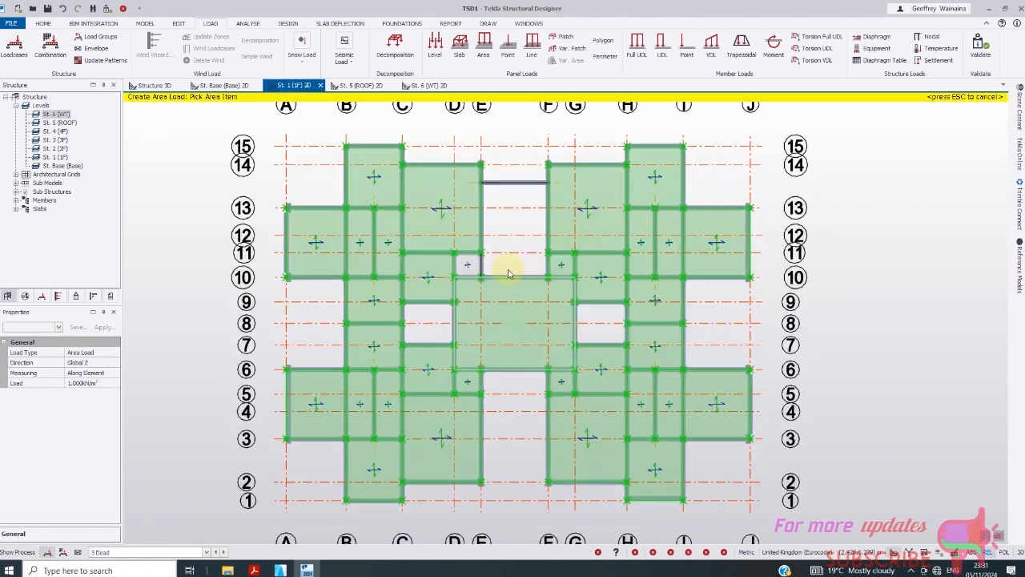
pyautogui.click(470, 287)
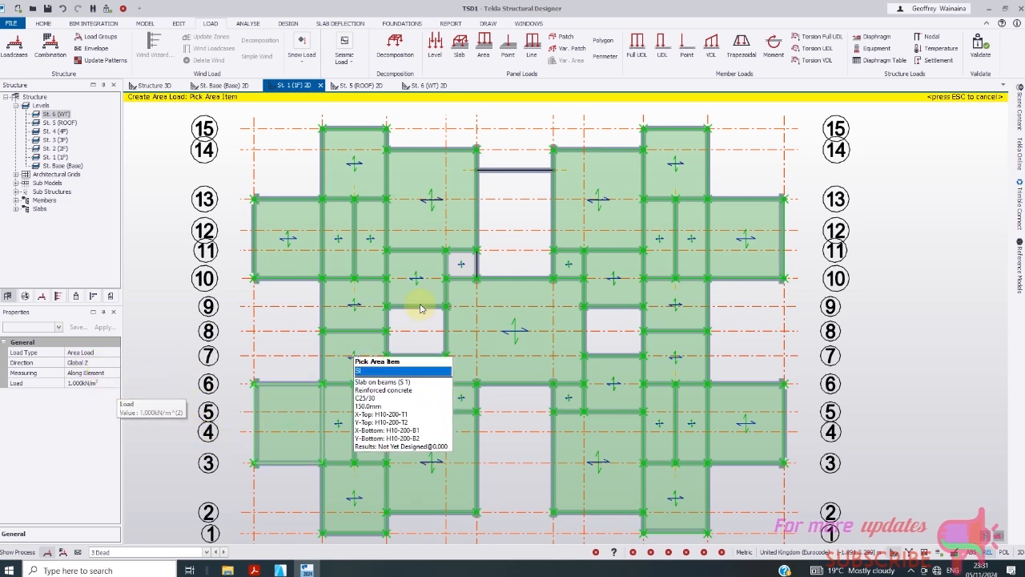
pyautogui.click(470, 265)
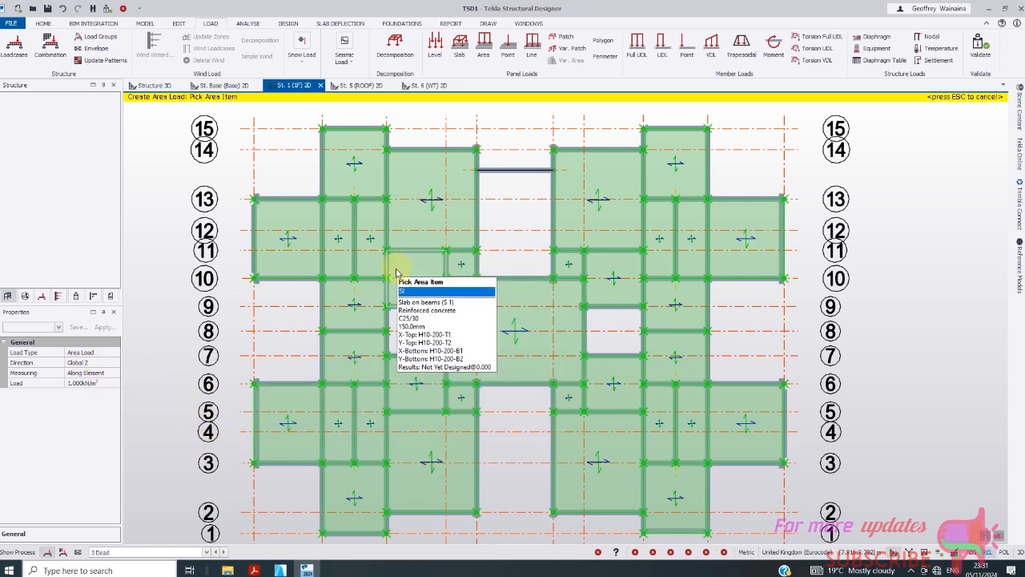
pyautogui.scroll(-1, 401, 266)
pyautogui.click(451, 318)
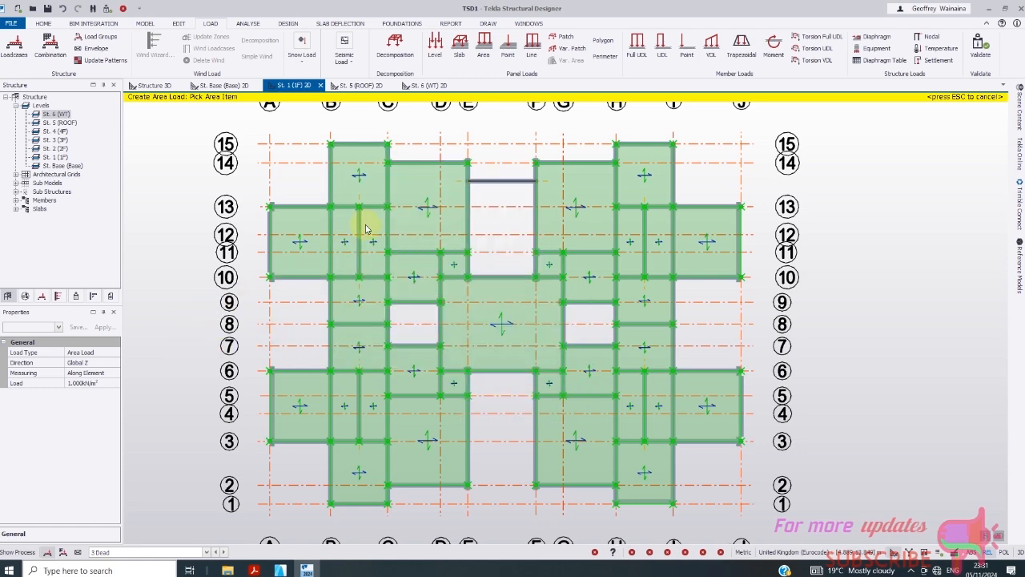
pyautogui.click(203, 552)
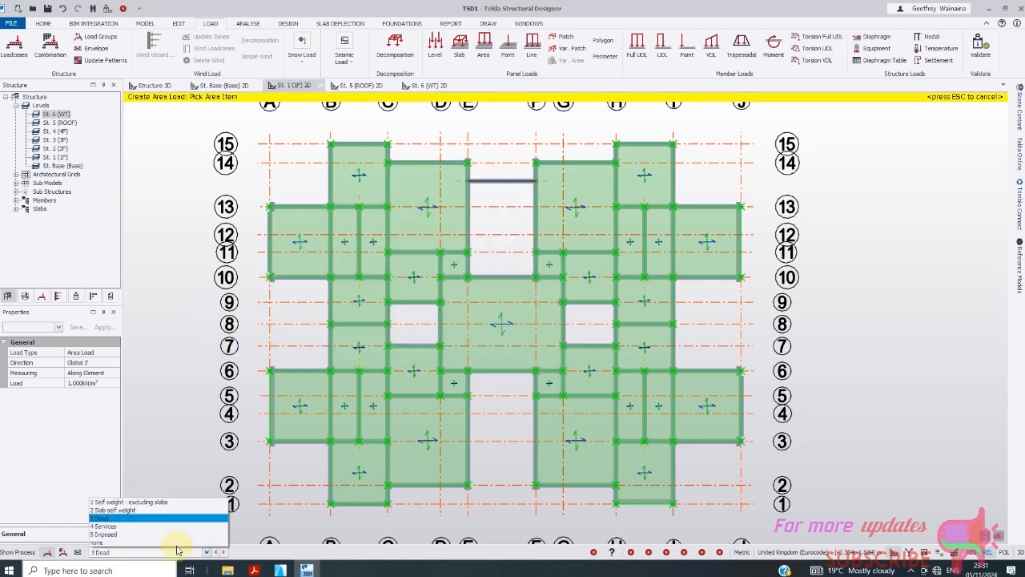
pyautogui.click(139, 534)
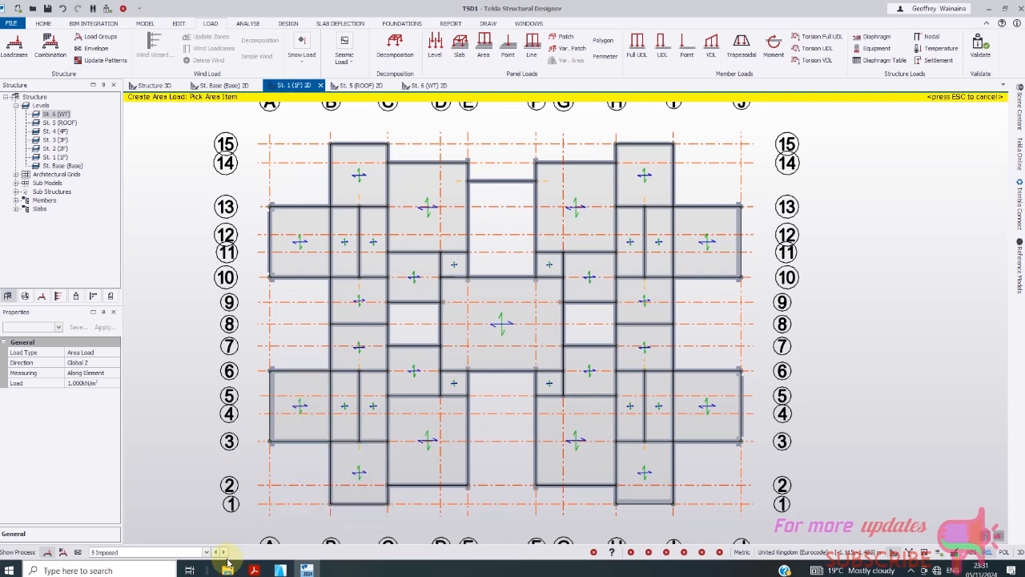
# - Start a new panel load set to Area Load with a 1.5 kN/m² magnitude
pyautogui.click(561, 37)
pyautogui.click(89, 352)
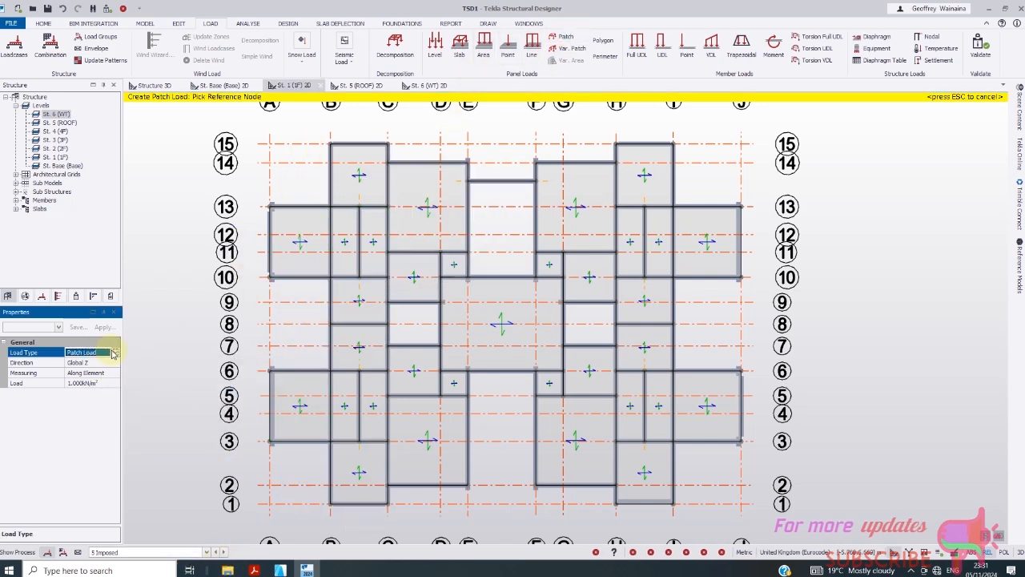
pyautogui.click(115, 352)
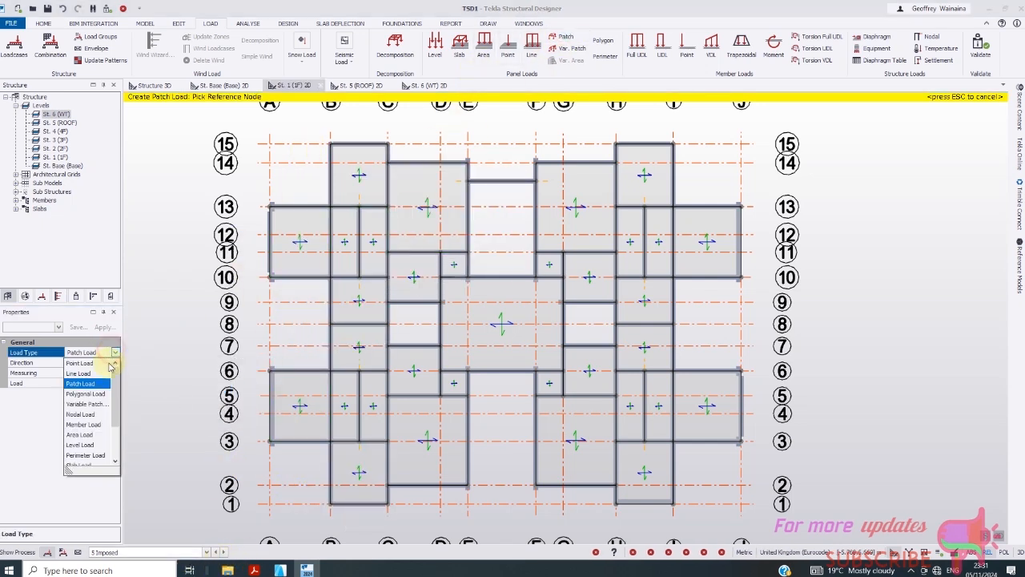
pyautogui.click(80, 435)
pyautogui.click(99, 384)
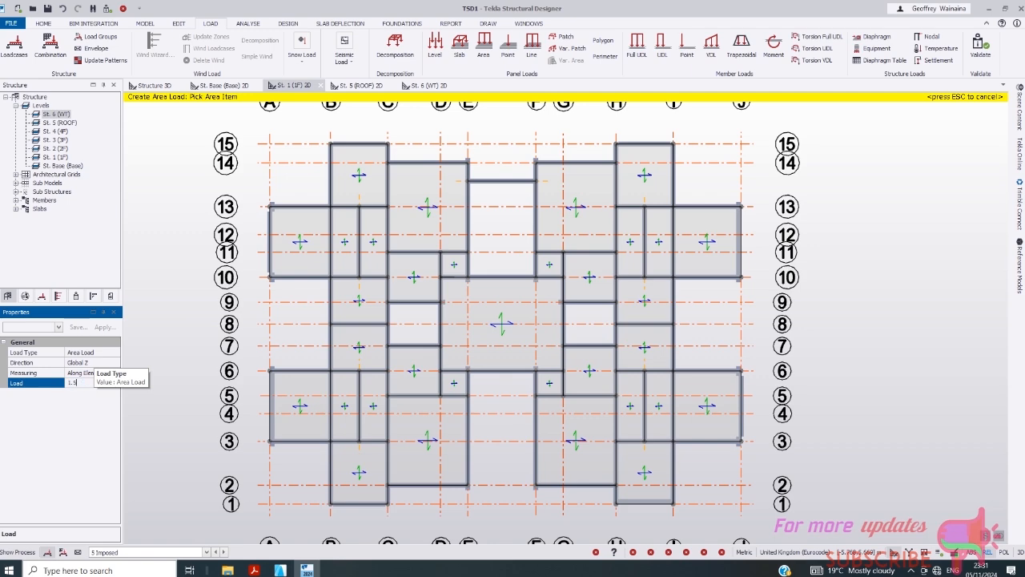
pyautogui.scroll(-1, 297, 312)
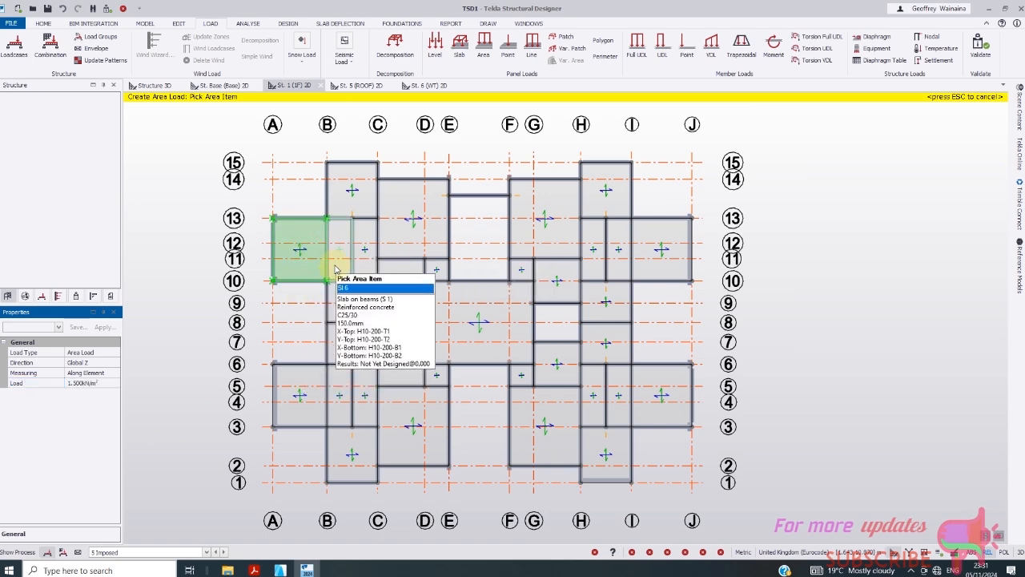
# - Apply the 1.5 kN/m² area load to every slab between grids A and E
pyautogui.click(361, 265)
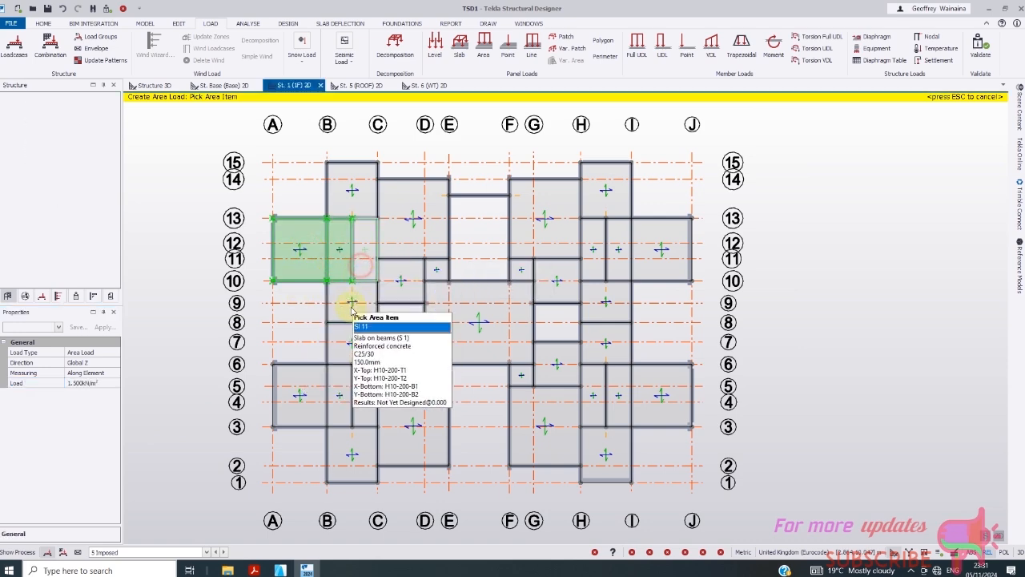
pyautogui.click(351, 304)
pyautogui.click(352, 343)
pyautogui.click(336, 389)
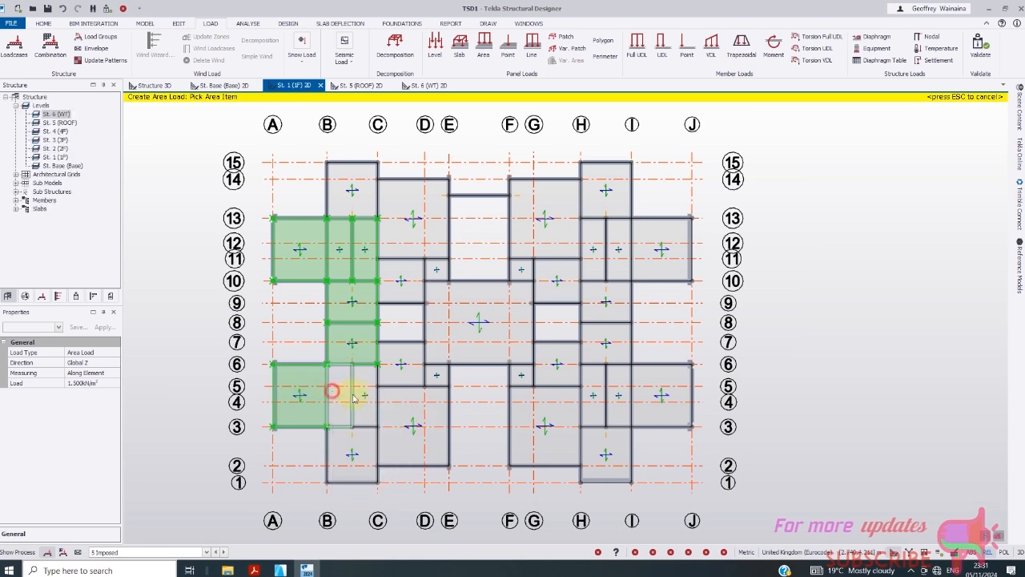
pyautogui.click(363, 393)
pyautogui.click(355, 454)
pyautogui.click(403, 423)
pyautogui.click(401, 362)
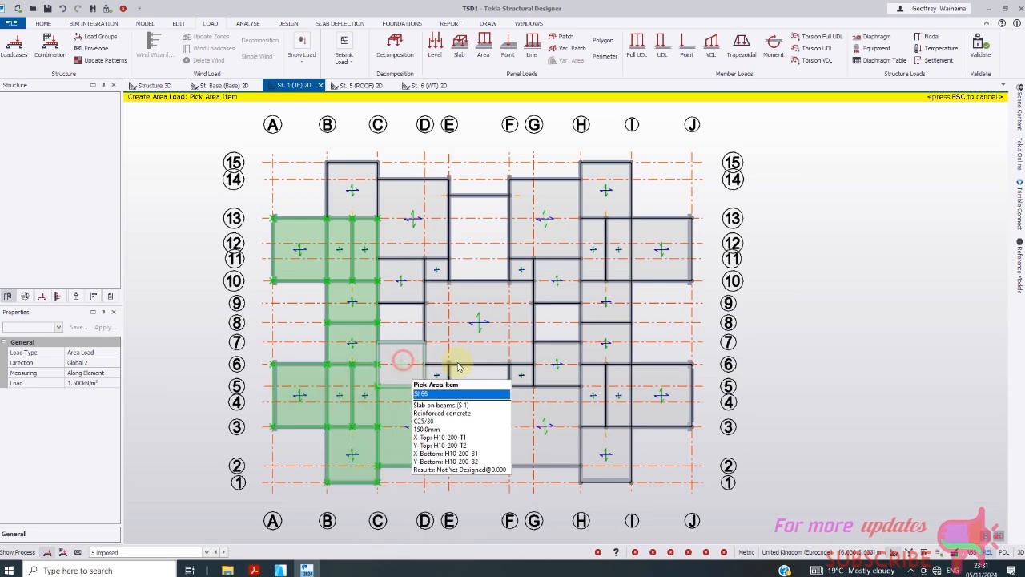
pyautogui.click(471, 340)
pyautogui.click(410, 285)
pyautogui.click(433, 268)
pyautogui.click(402, 221)
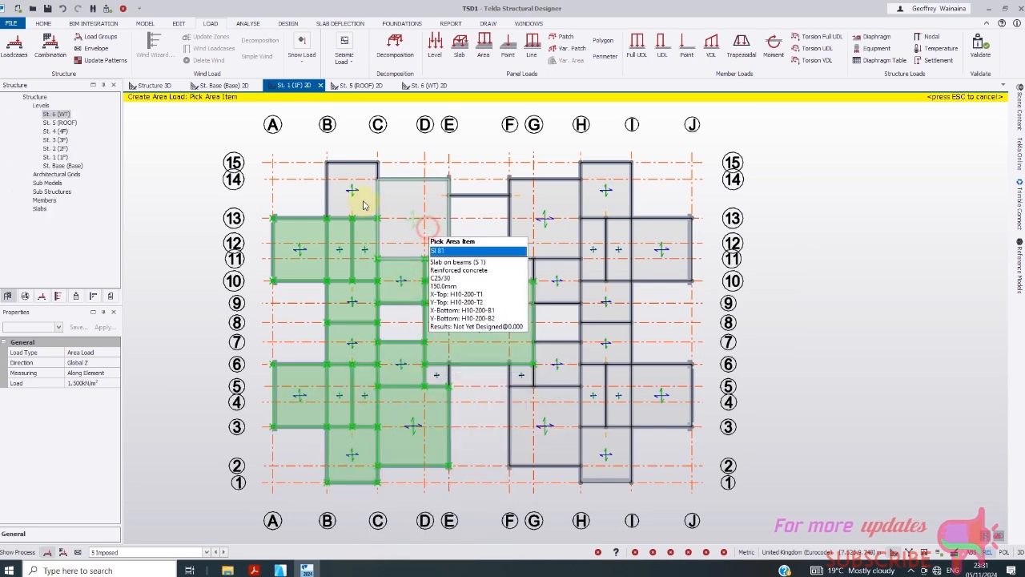
pyautogui.click(349, 176)
# - Apply the 1.5 kN/m² area load to every slab between grids F and J
pyautogui.click(535, 207)
pyautogui.click(562, 282)
pyautogui.click(522, 270)
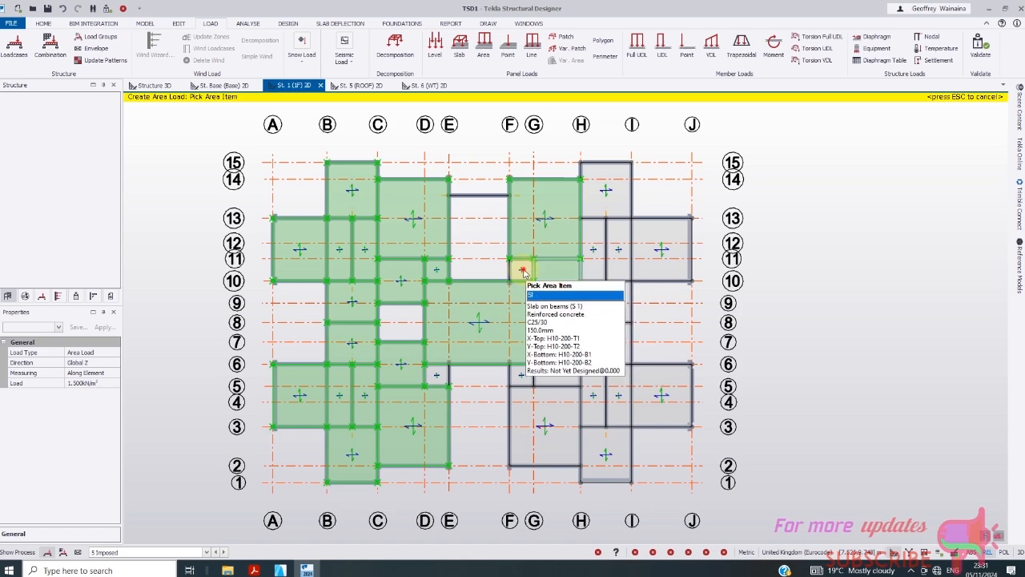
pyautogui.click(530, 376)
pyautogui.click(573, 373)
pyautogui.click(537, 425)
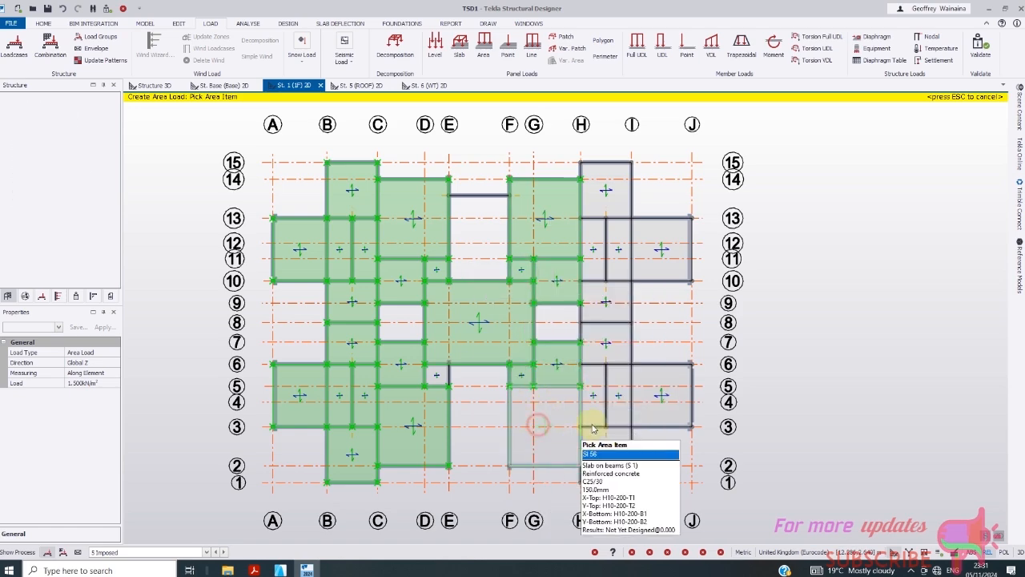
pyautogui.click(593, 406)
pyautogui.click(594, 456)
pyautogui.click(622, 399)
pyautogui.click(664, 399)
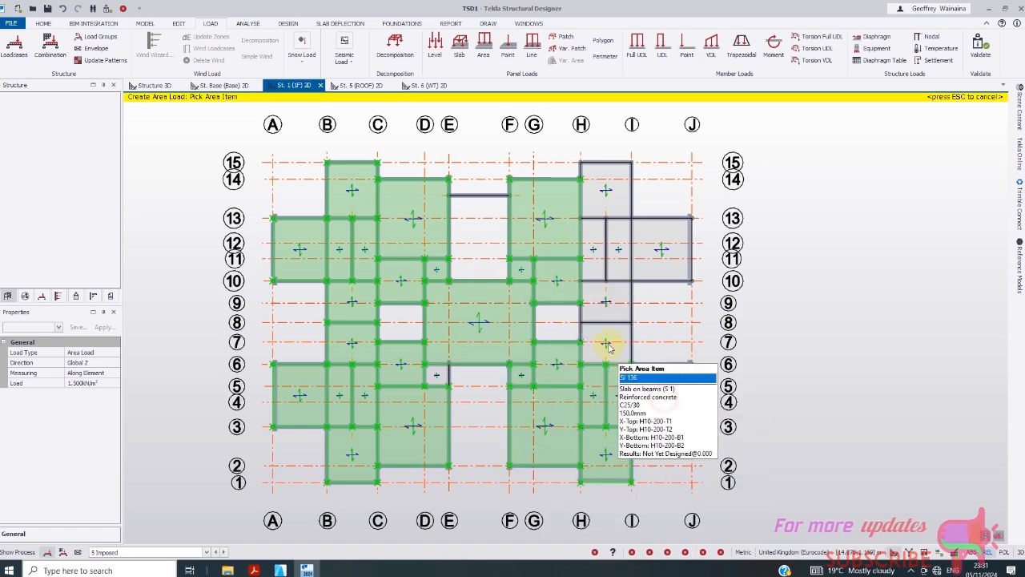
pyautogui.click(606, 338)
pyautogui.click(609, 299)
pyautogui.click(593, 259)
pyautogui.click(618, 256)
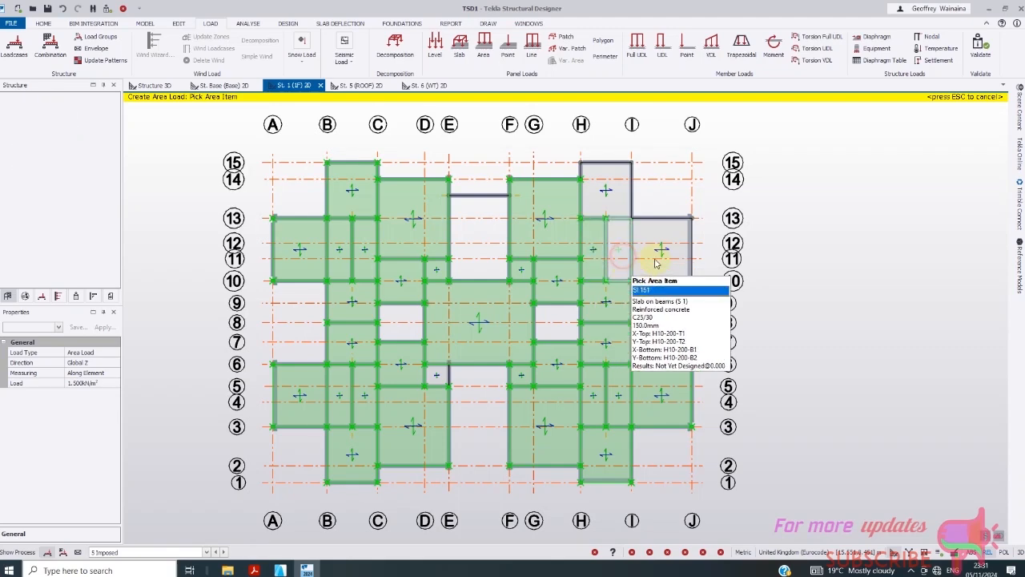
pyautogui.click(658, 260)
pyautogui.click(605, 195)
pyautogui.scroll(-2, 435, 340)
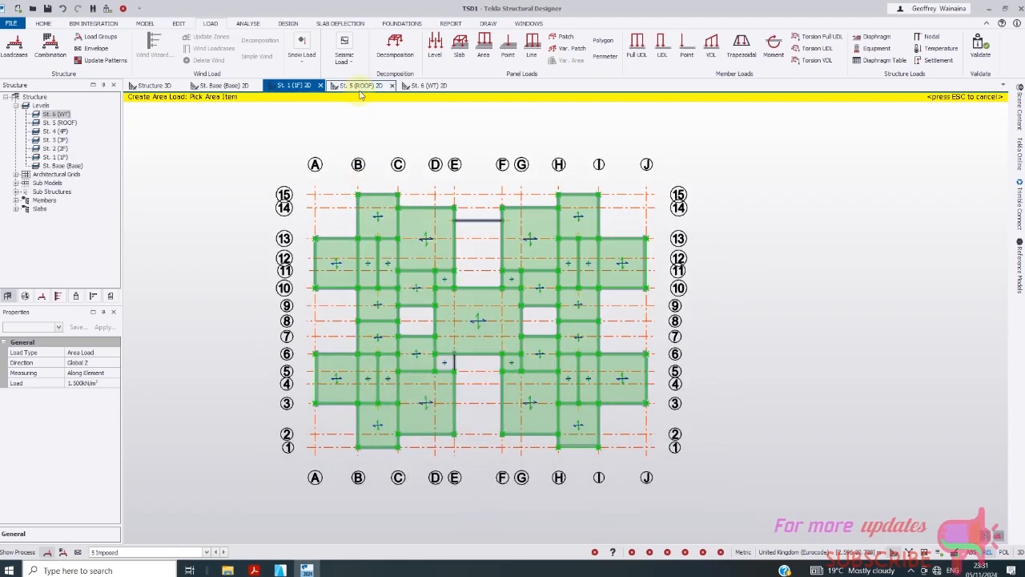
# - On the St. 6 (WT) plan under 5 Imposed, load both tank slabs at 1.5 kN/m²
pyautogui.click(424, 86)
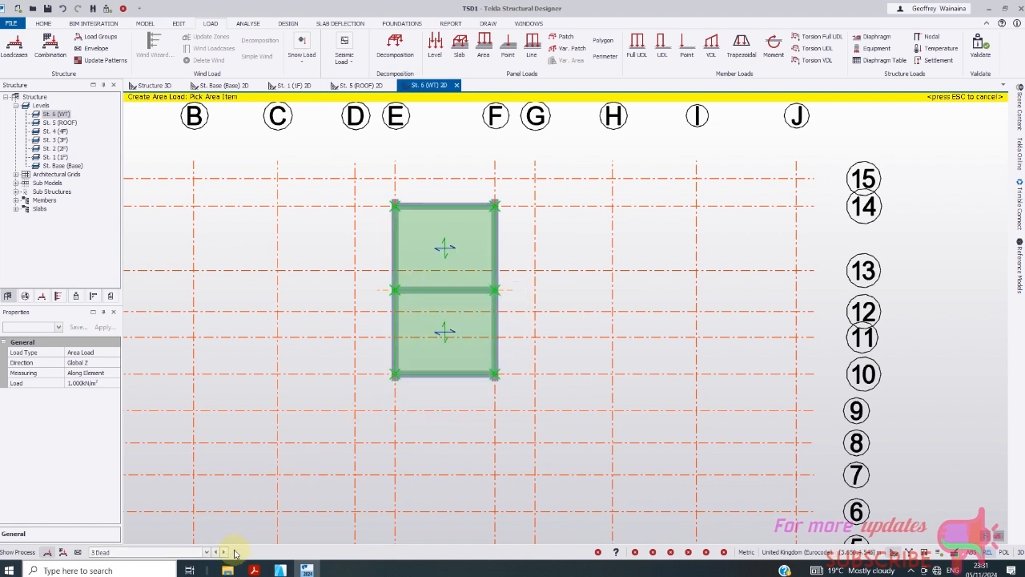
pyautogui.click(206, 552)
pyautogui.click(137, 535)
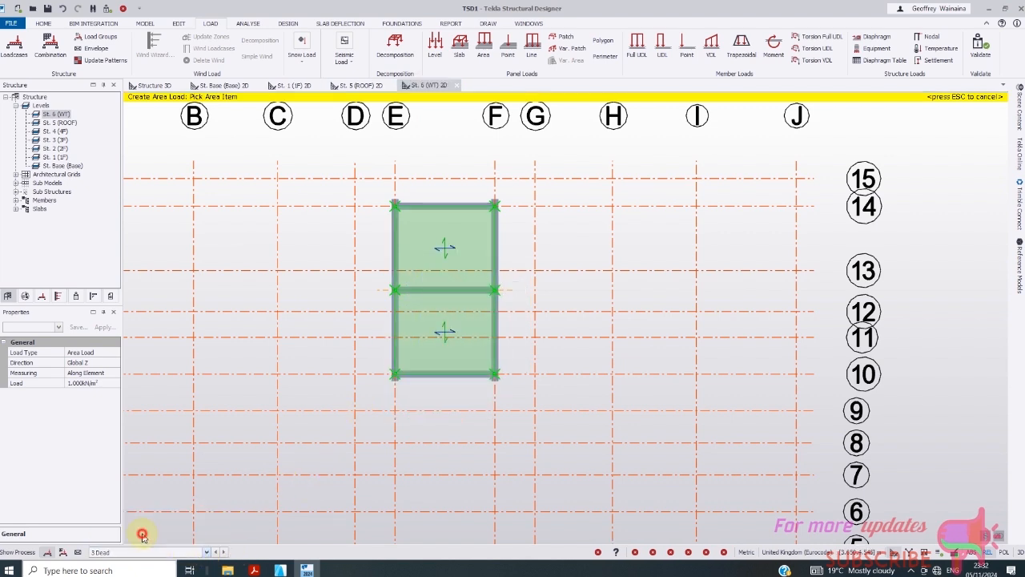
pyautogui.click(89, 383)
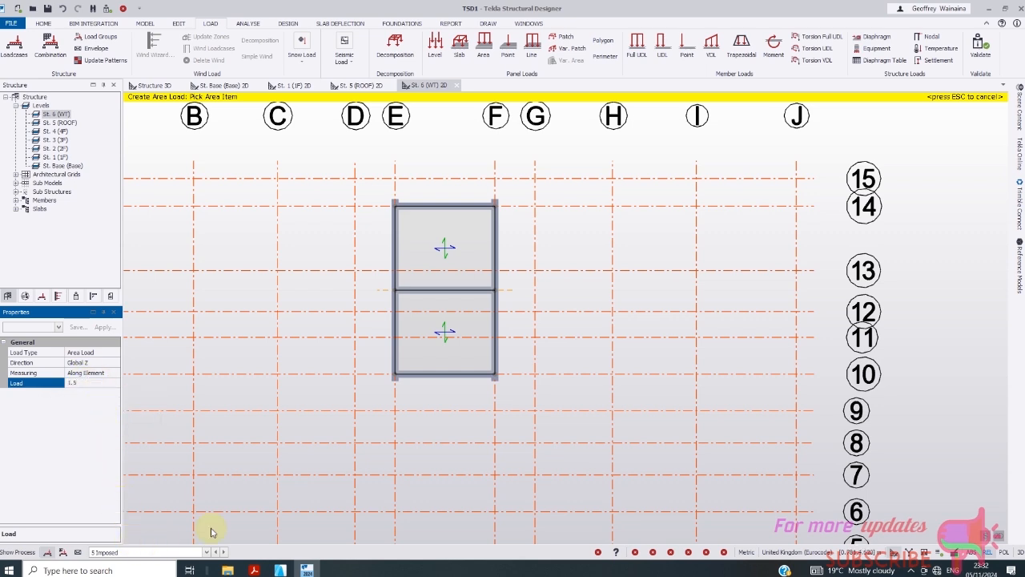
pyautogui.click(439, 264)
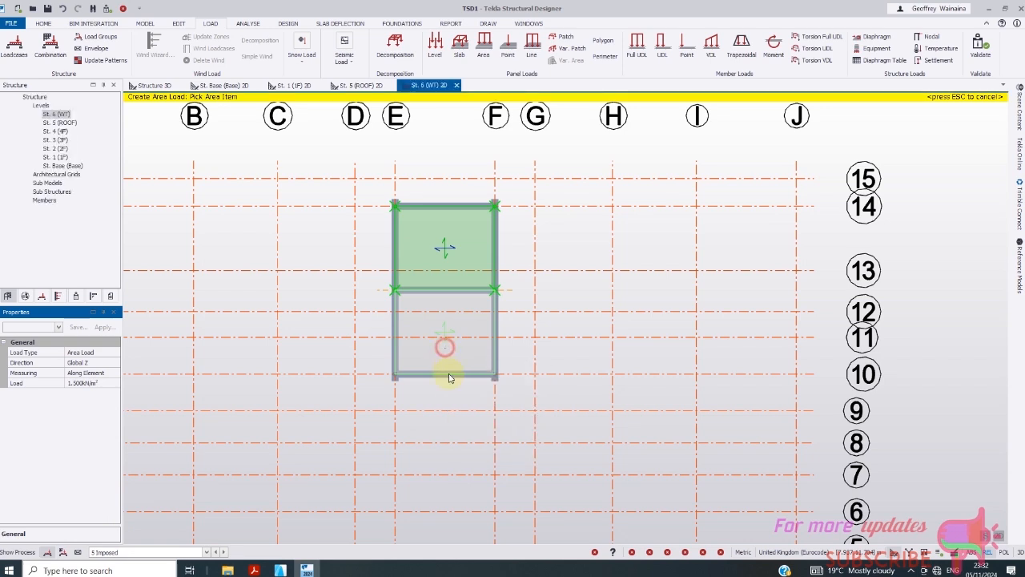
pyautogui.click(449, 378)
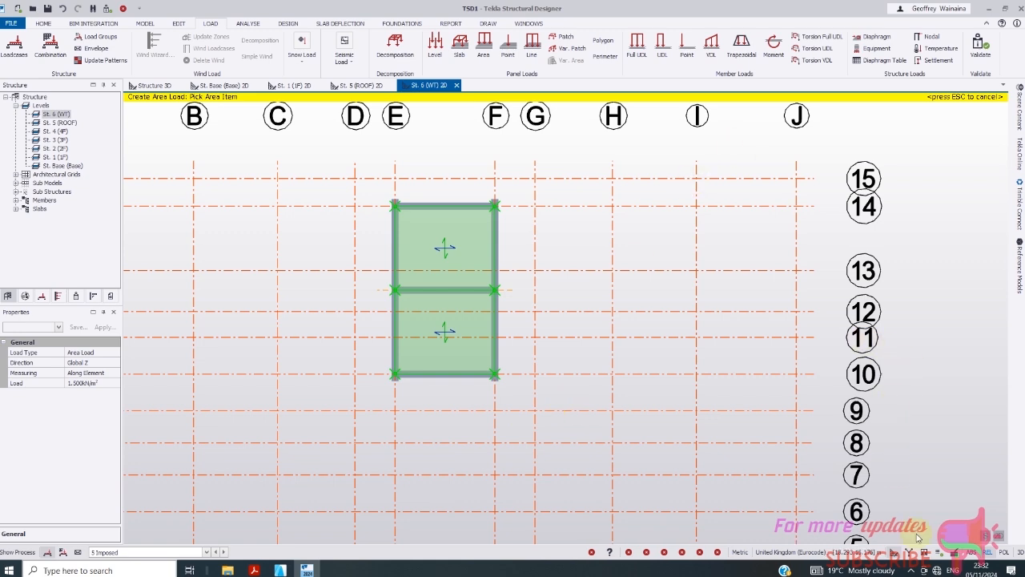
# - Apply the area load to one more slab panel and bring up the ArchiCAD floor plan
pyautogui.click(912, 570)
pyautogui.click(902, 550)
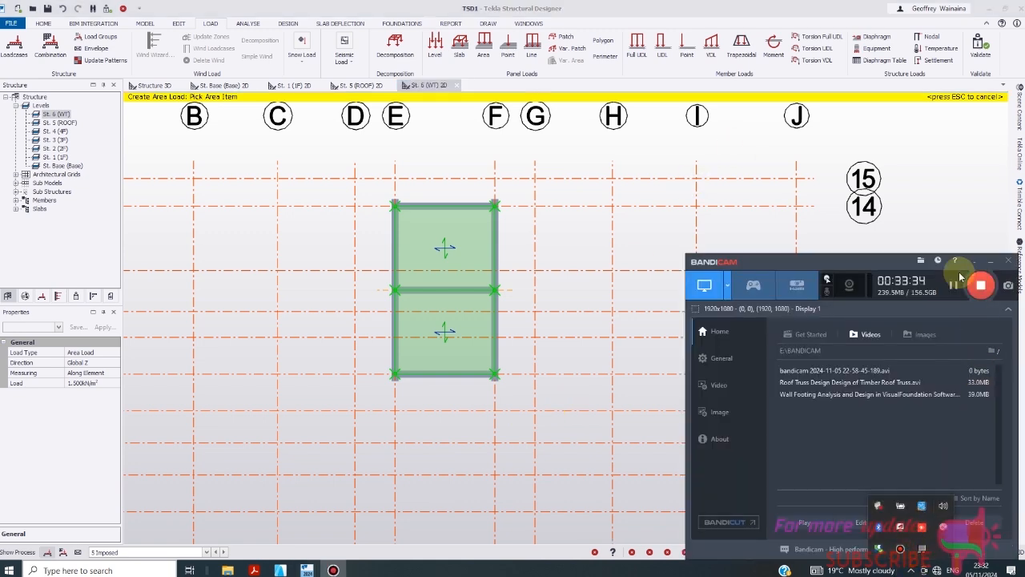
pyautogui.click(954, 288)
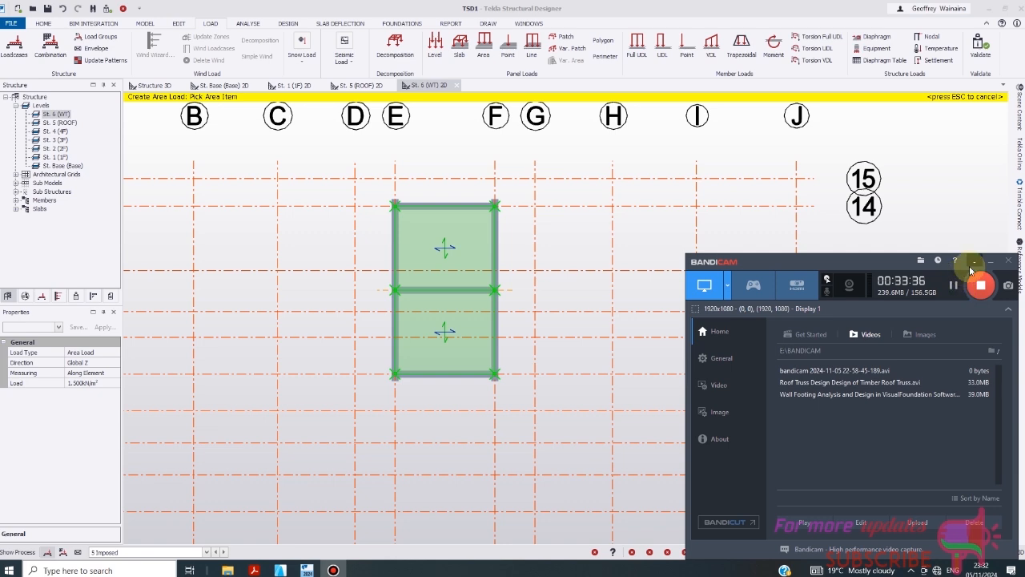
pyautogui.click(974, 262)
pyautogui.click(438, 320)
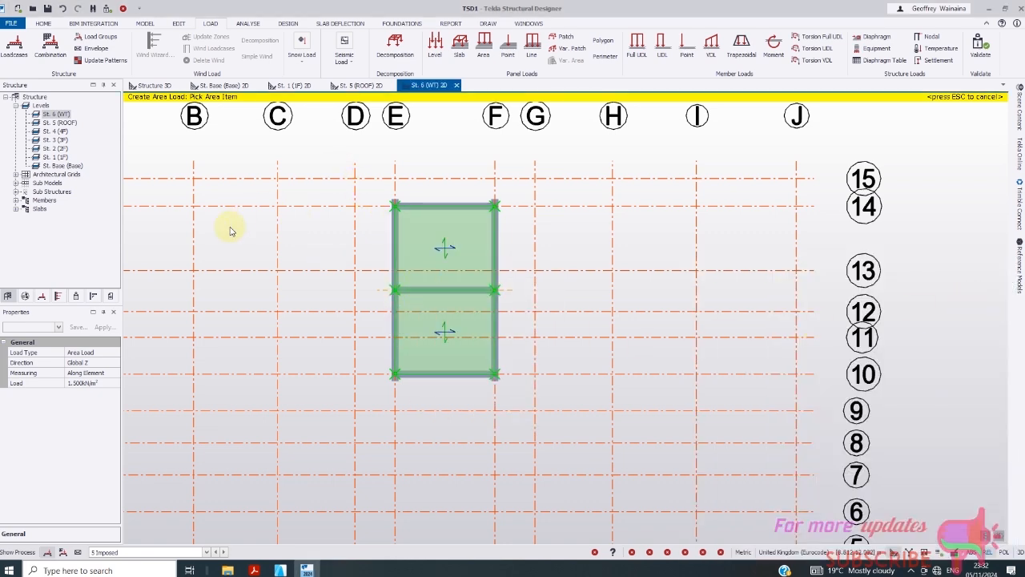
pyautogui.click(281, 571)
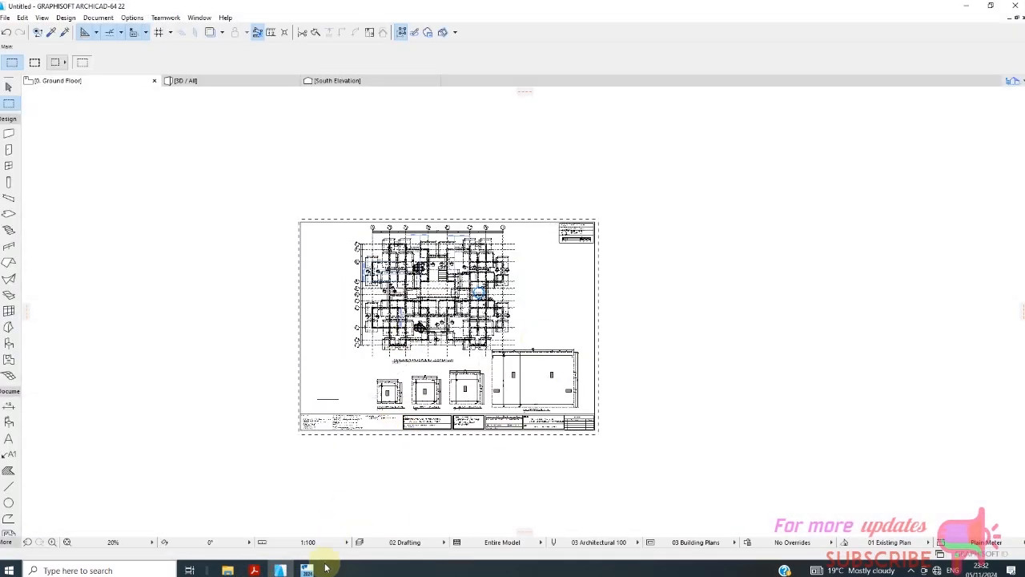
# - Launch Notepad from the search and start typing 10000LITER=10000KGX10/100=100KN
pyautogui.click(112, 569)
pyautogui.write('NO')
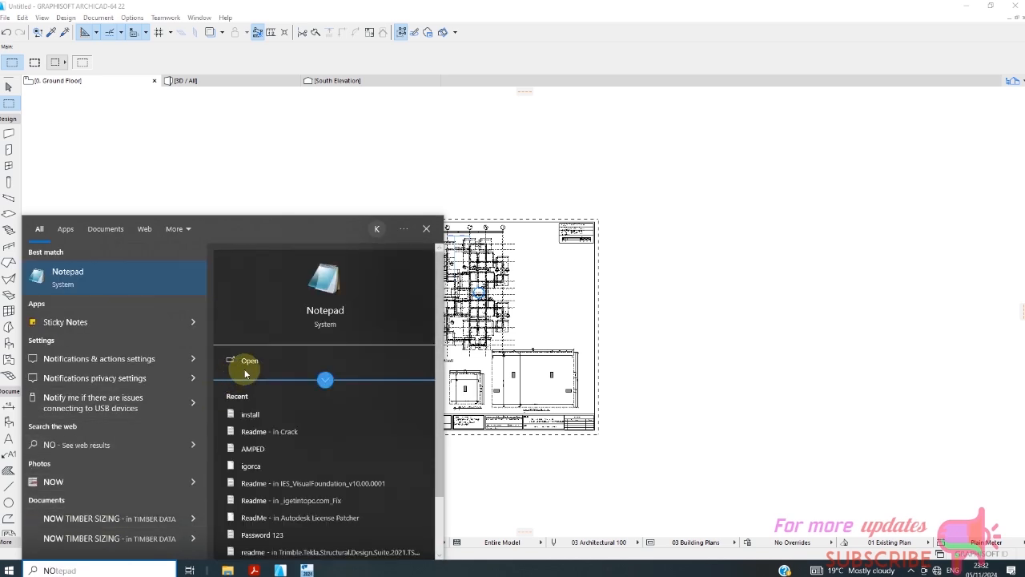
pyautogui.press('Return')
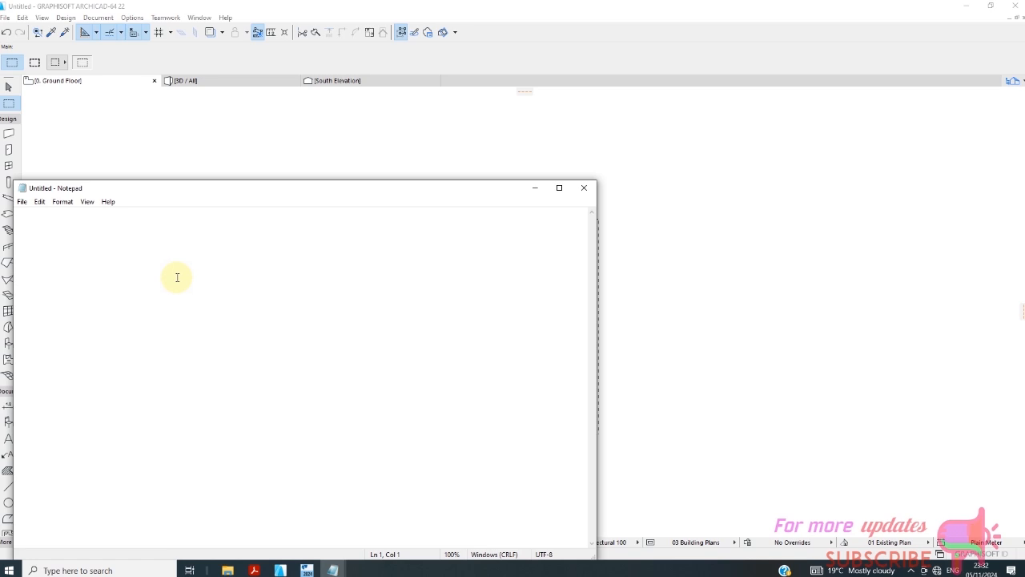
pyautogui.write('10000LITER=10000KGX10/100=100KN')
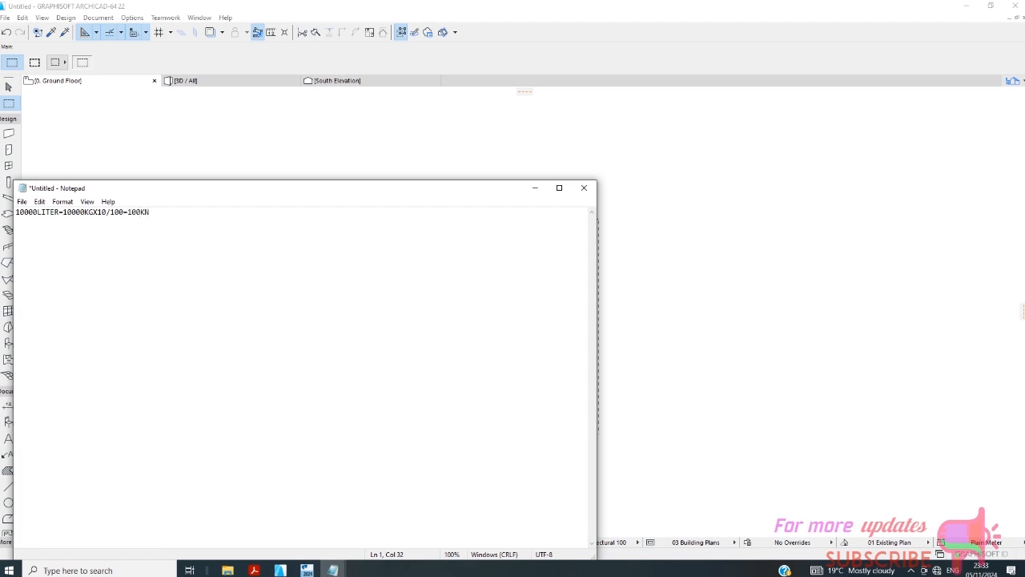
pyautogui.click(291, 571)
pyautogui.scroll(3, 457, 258)
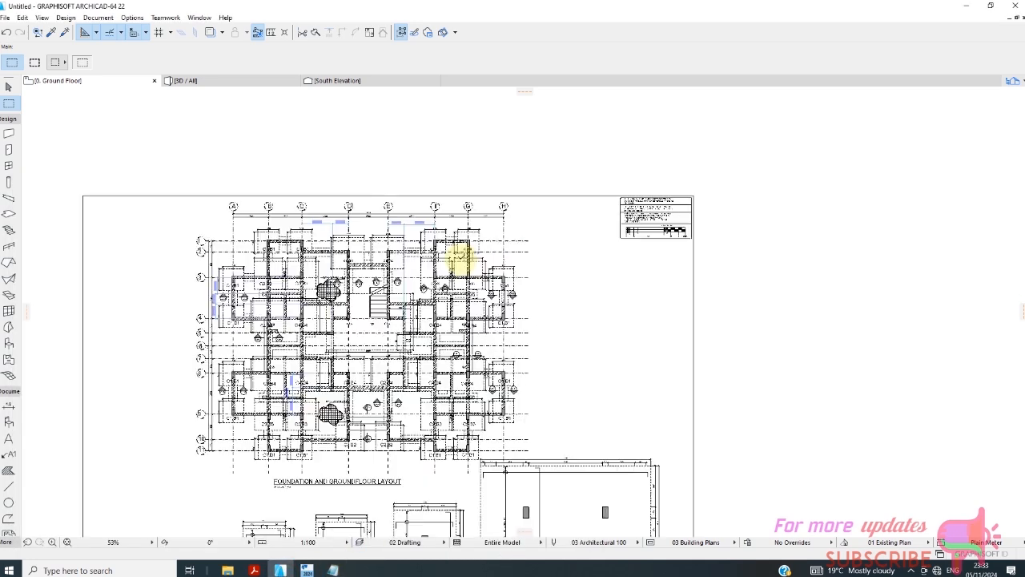
pyautogui.scroll(4, 457, 258)
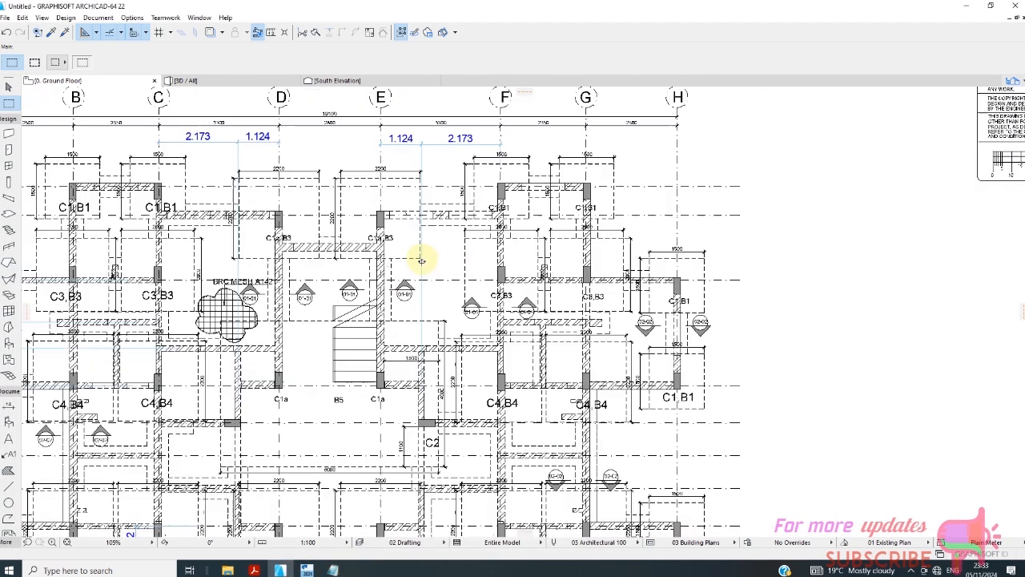
pyautogui.scroll(2, 297, 160)
pyautogui.scroll(-1, 389, 148)
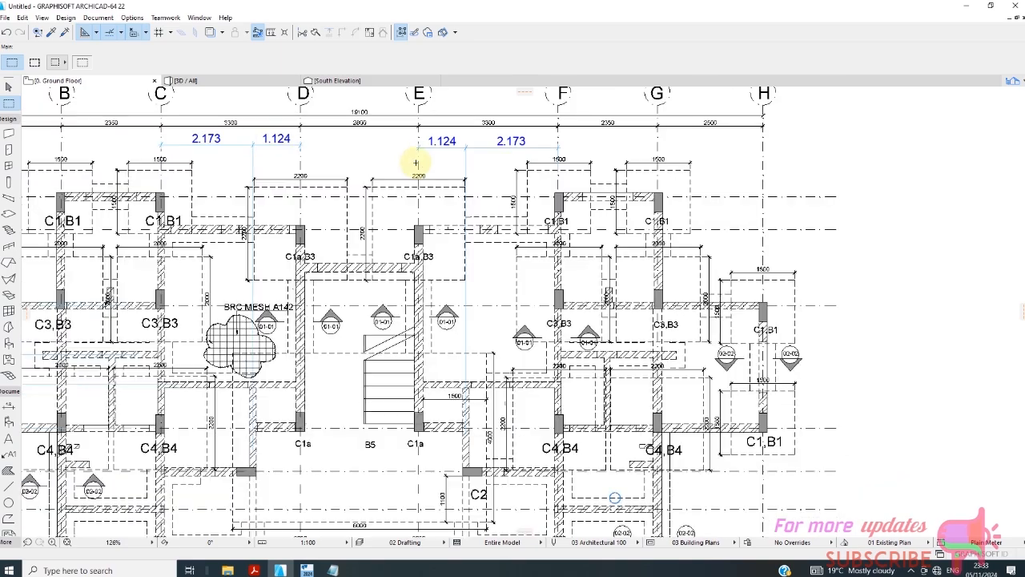
pyautogui.scroll(-2, 416, 163)
pyautogui.scroll(1, 385, 165)
pyautogui.scroll(-1, 401, 240)
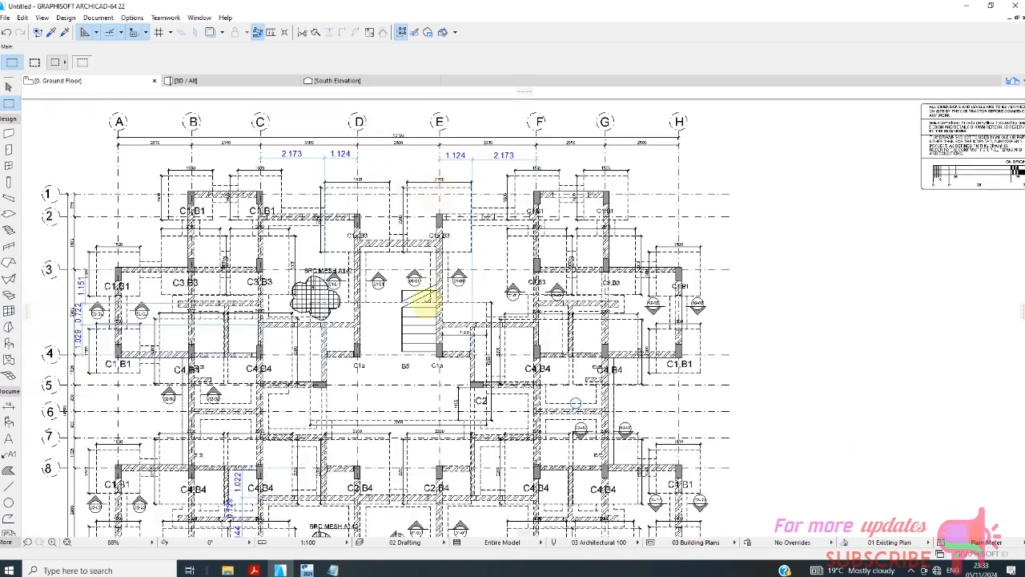
pyautogui.scroll(-1, 270, 320)
pyautogui.scroll(2, 148, 288)
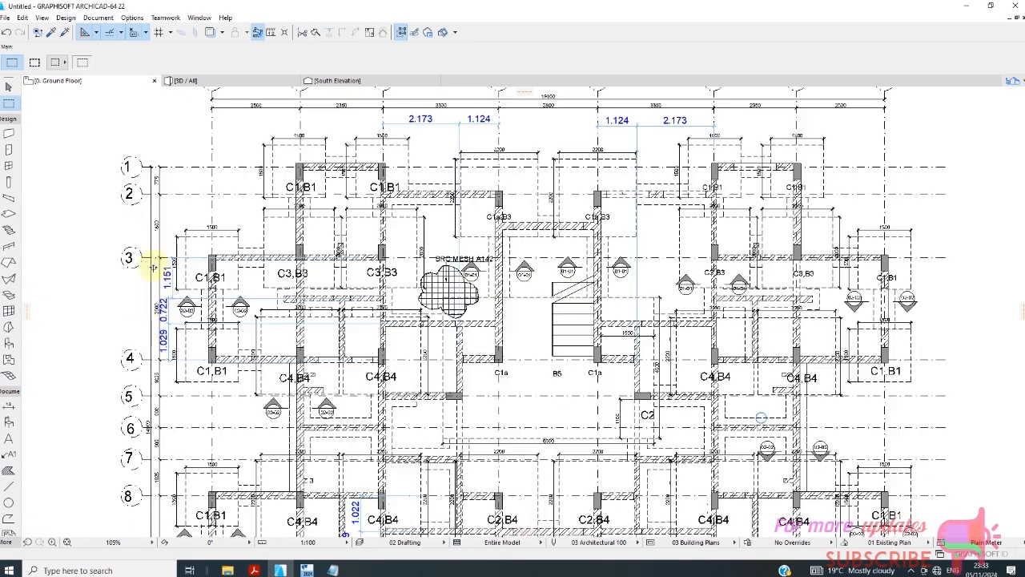
pyautogui.scroll(2, 152, 267)
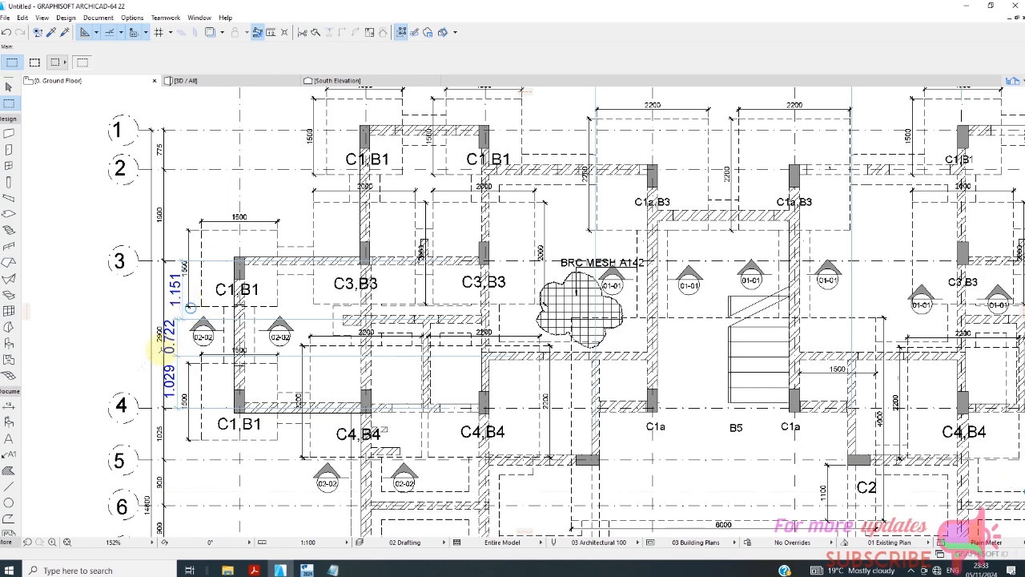
pyautogui.scroll(1, 154, 346)
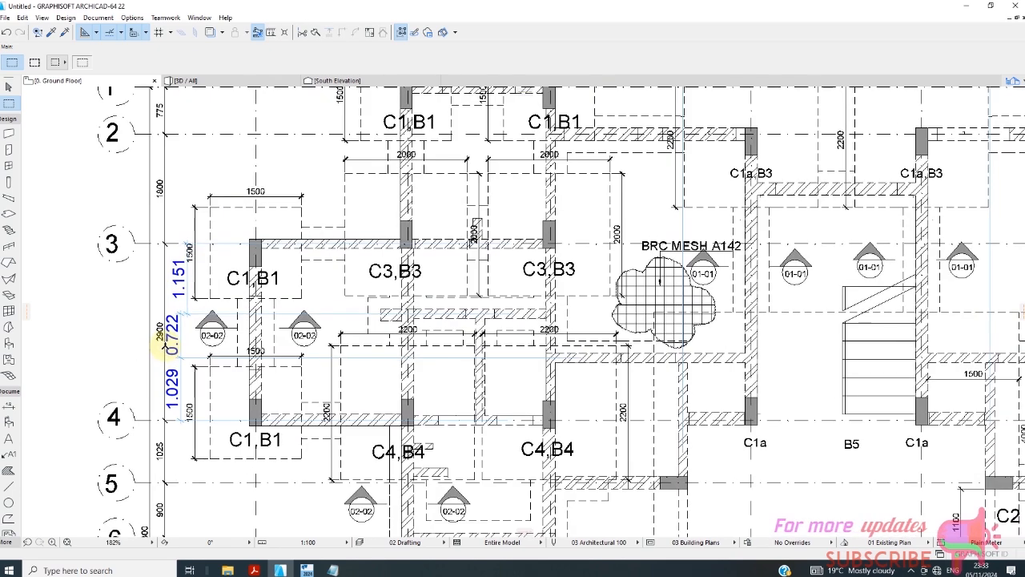
pyautogui.scroll(-3, 228, 322)
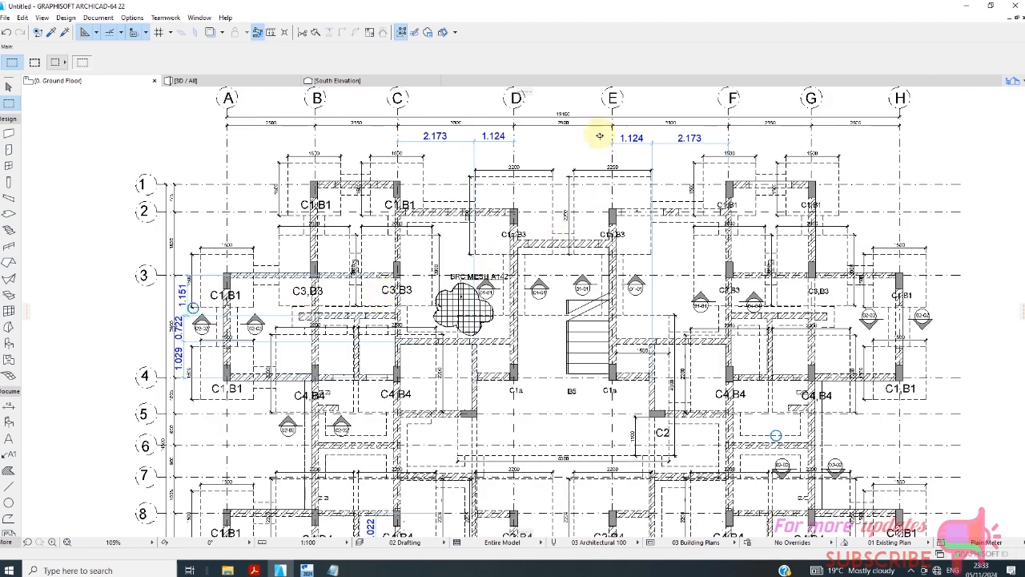
pyautogui.scroll(1, 577, 133)
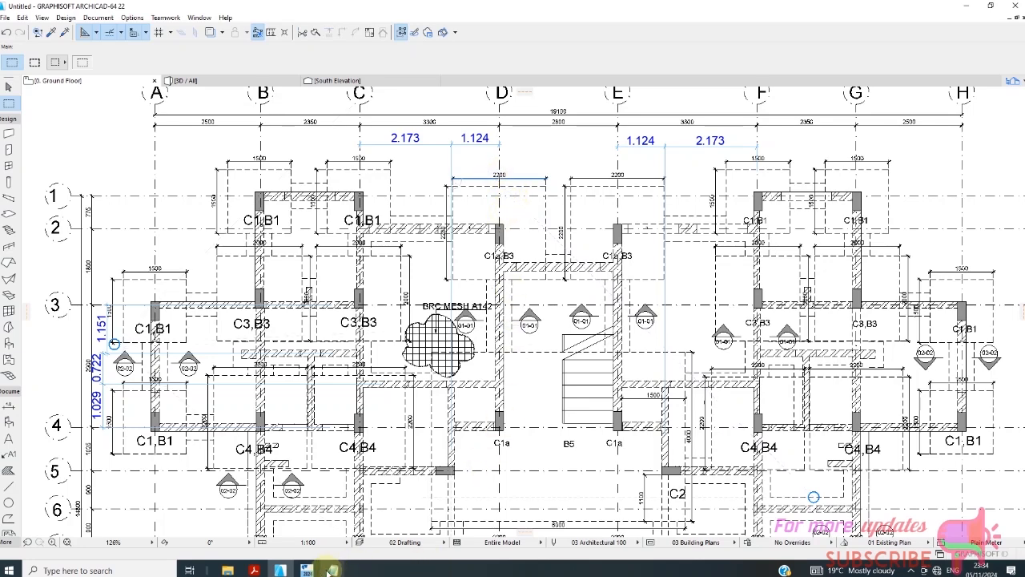
pyautogui.moveTo(333, 569)
pyautogui.click(363, 519)
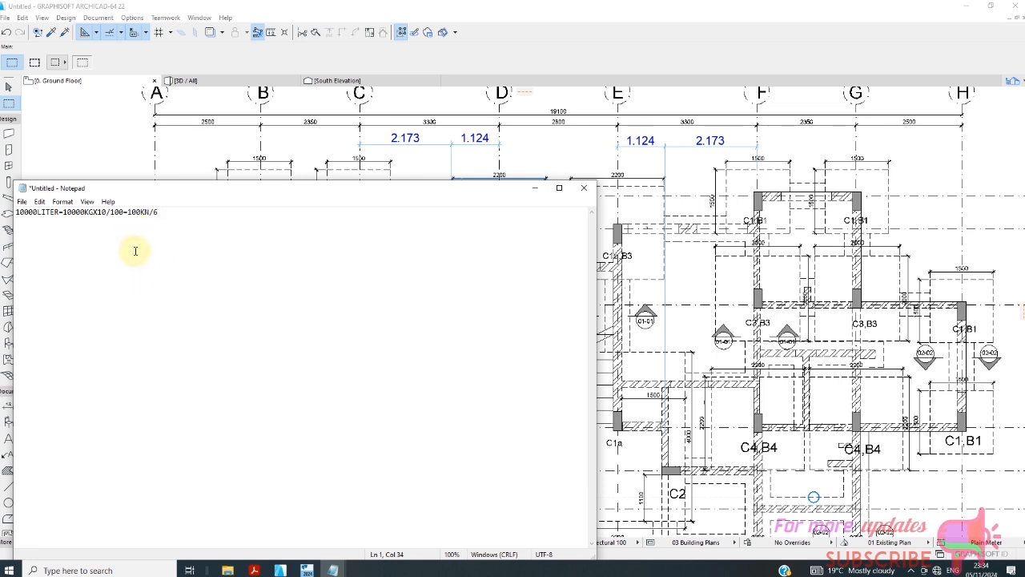
# - Extend the Notepad calculation to 100KN/6=14 and return to the ArchiCAD floor plan
pyautogui.write('=14')
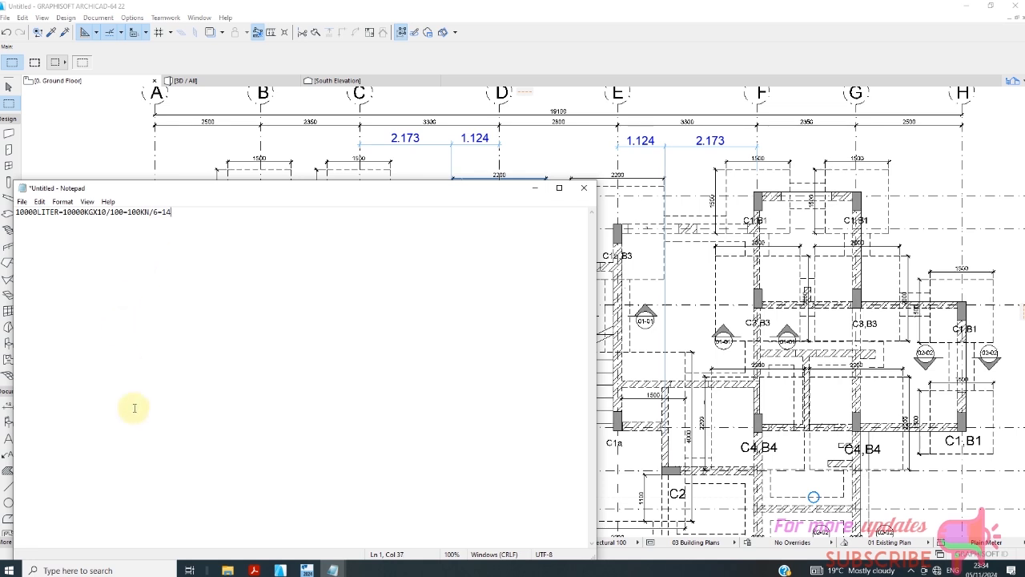
pyautogui.click(307, 570)
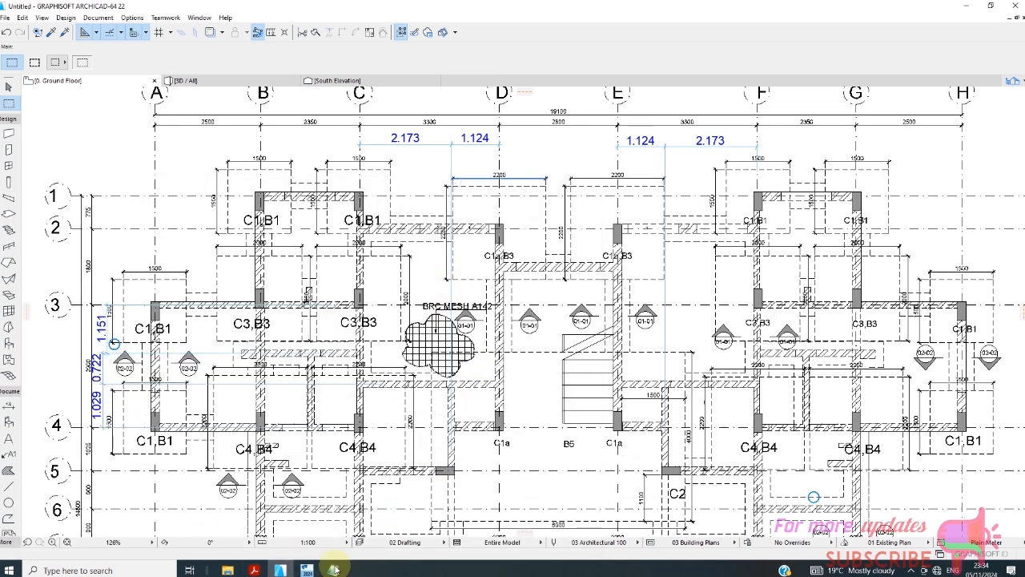
# - Place a 14 kN/m² area load under 3 Dead on the upper St. 6 (WT) tank slab
pyautogui.click(308, 570)
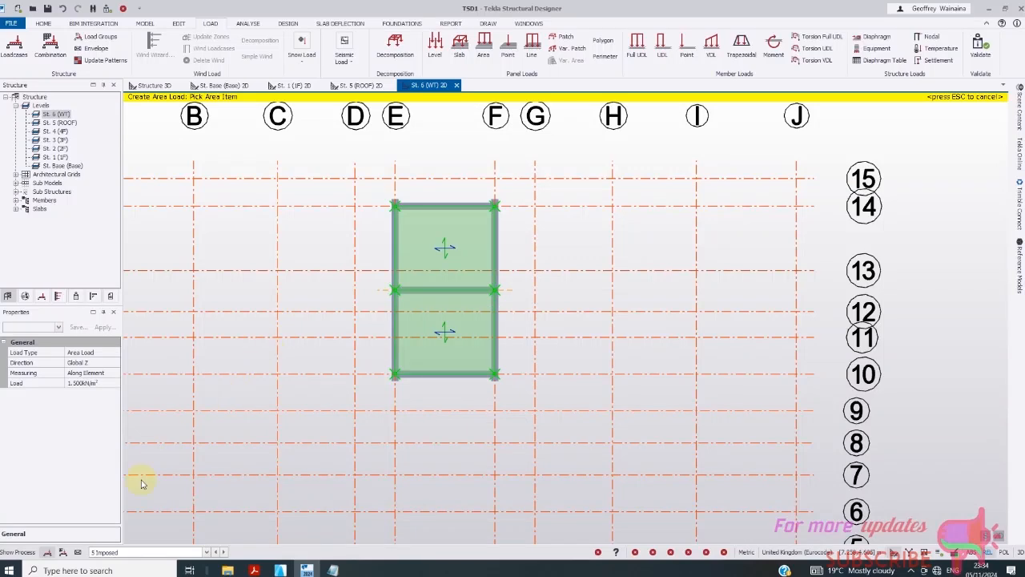
pyautogui.click(193, 552)
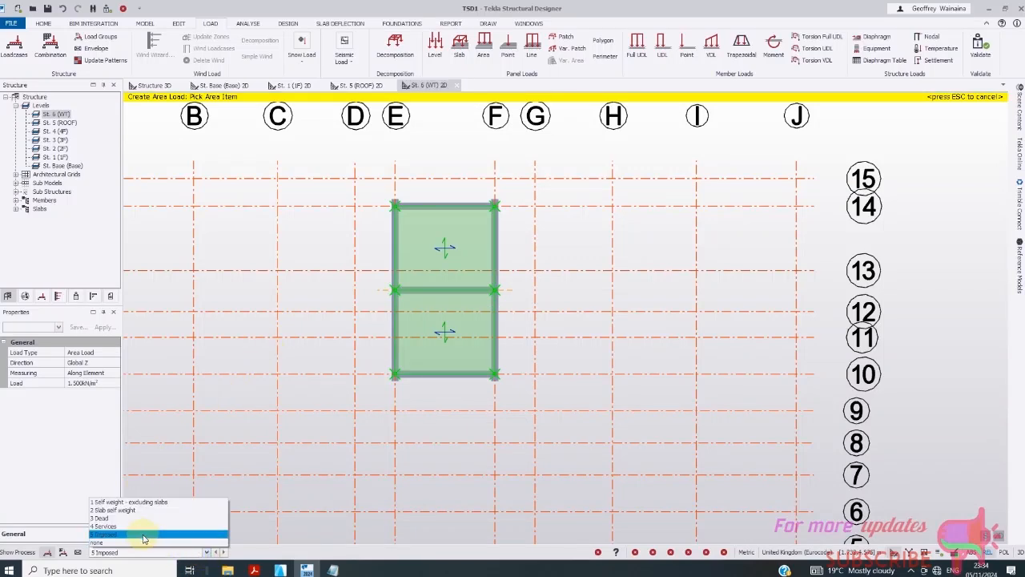
pyautogui.click(124, 519)
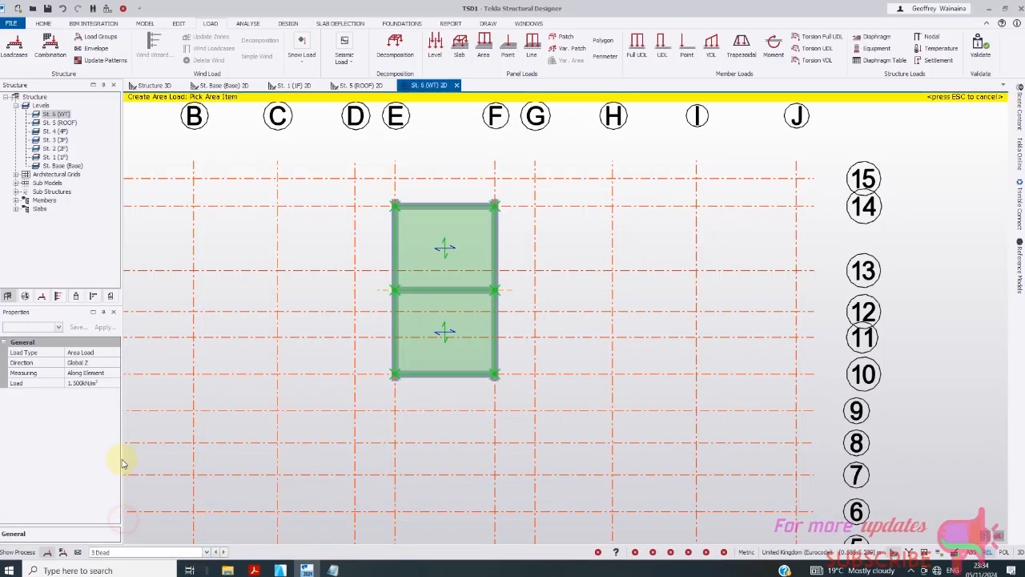
pyautogui.click(96, 383)
pyautogui.doubleClick(96, 384)
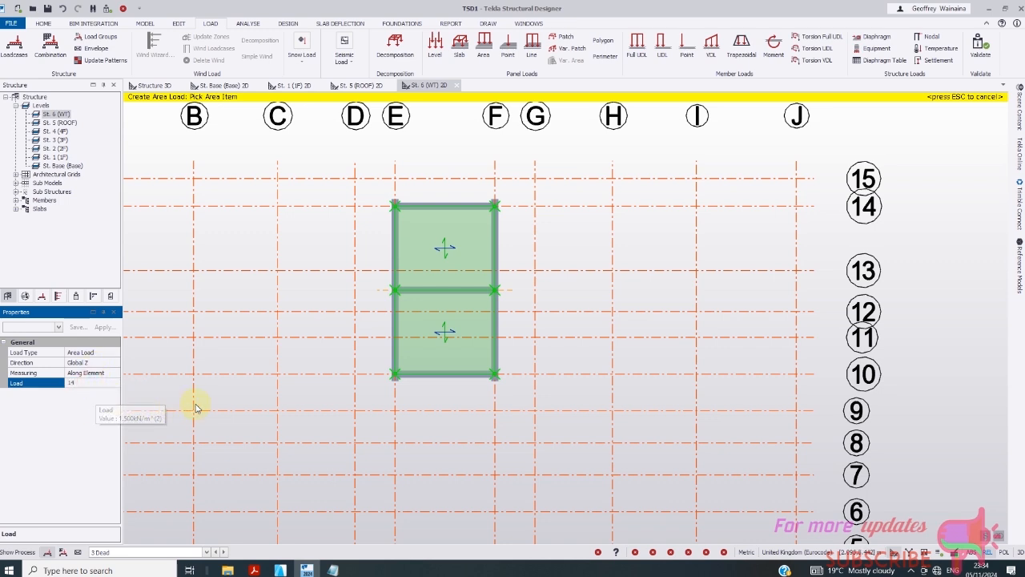
pyautogui.click(429, 269)
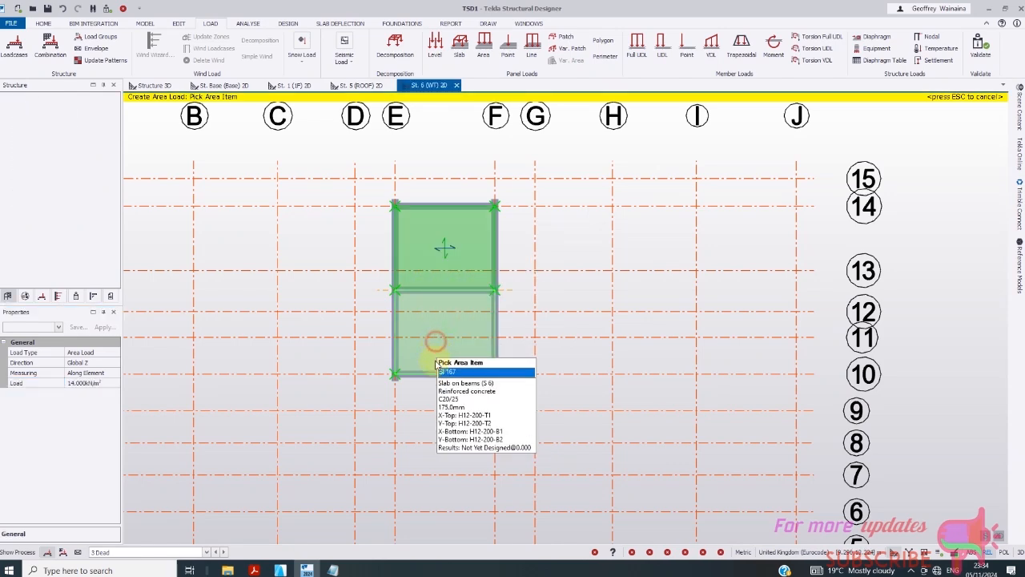
# - Show the 3D model in an isometric view and open the Loadcases settings
pyautogui.click(154, 85)
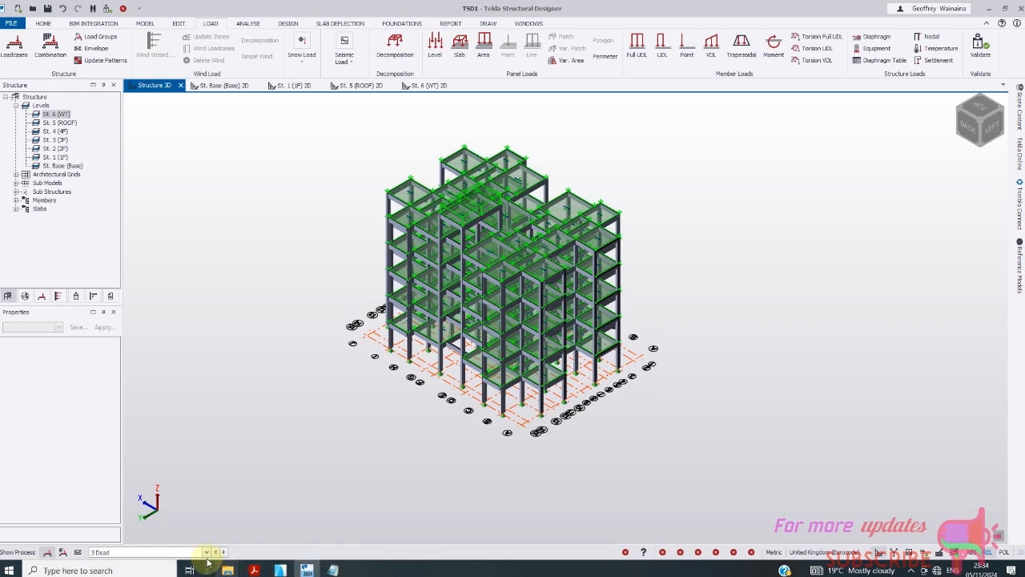
pyautogui.scroll(5, 519, 212)
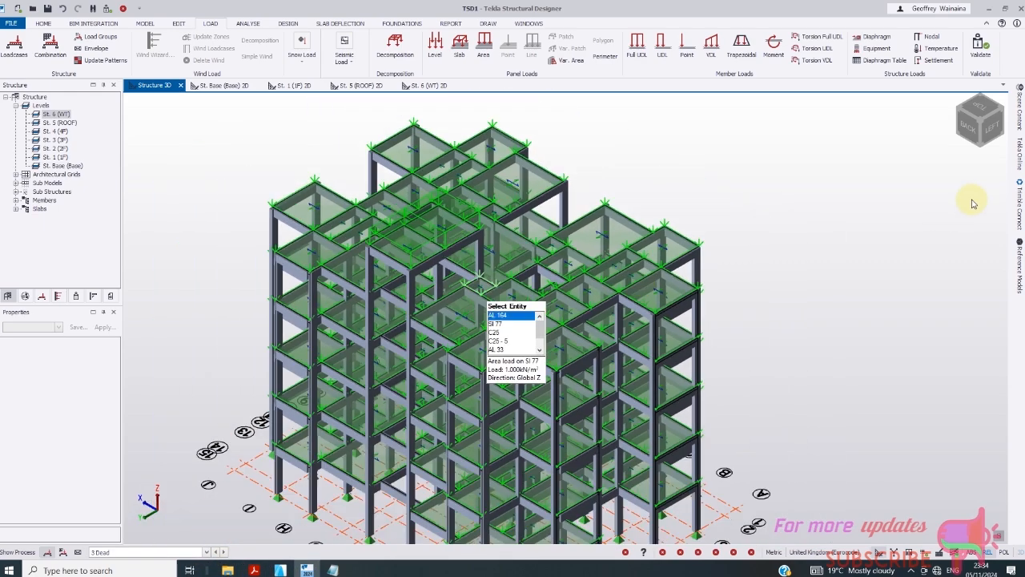
pyautogui.click(998, 125)
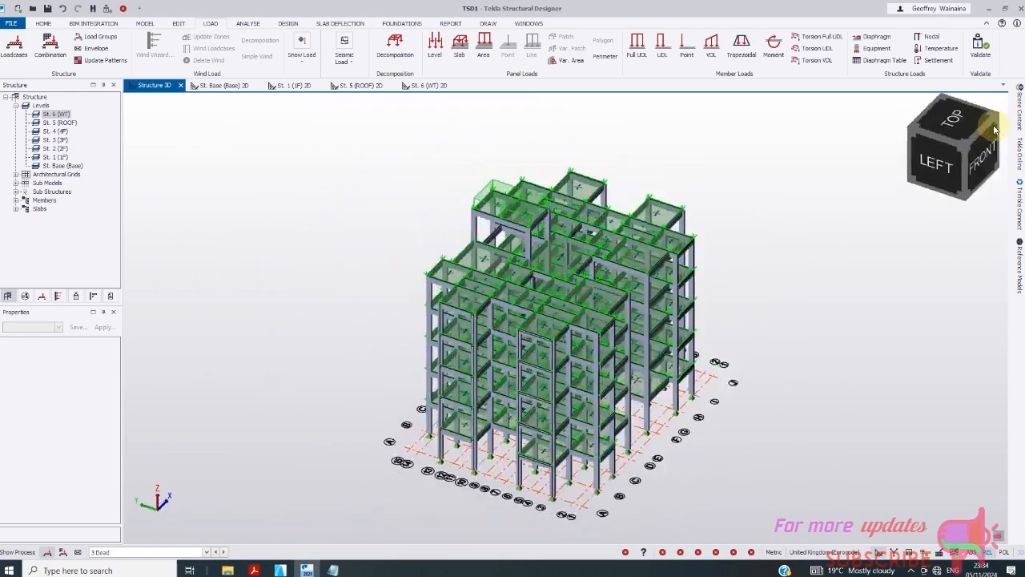
pyautogui.click(998, 126)
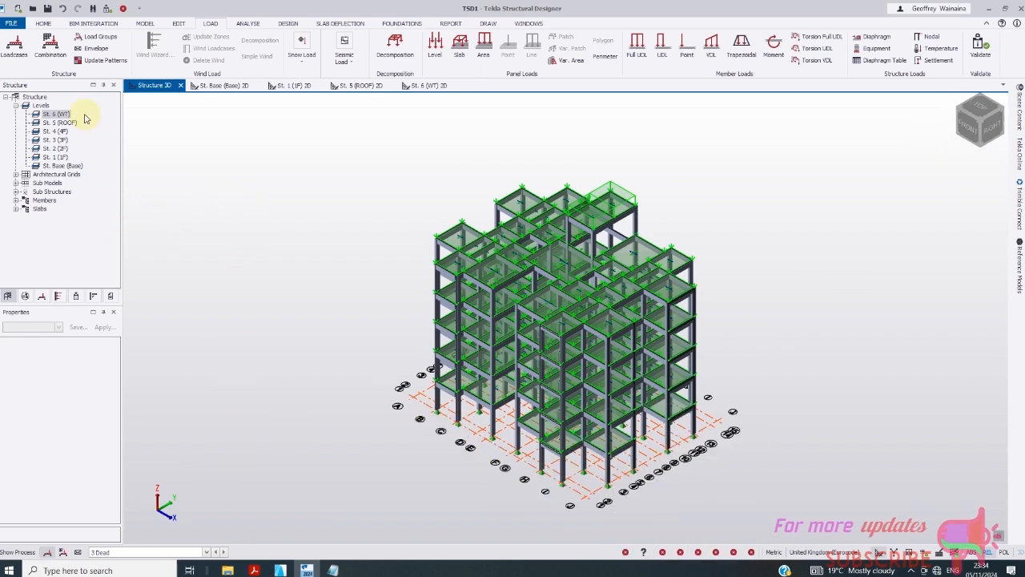
pyautogui.click(16, 50)
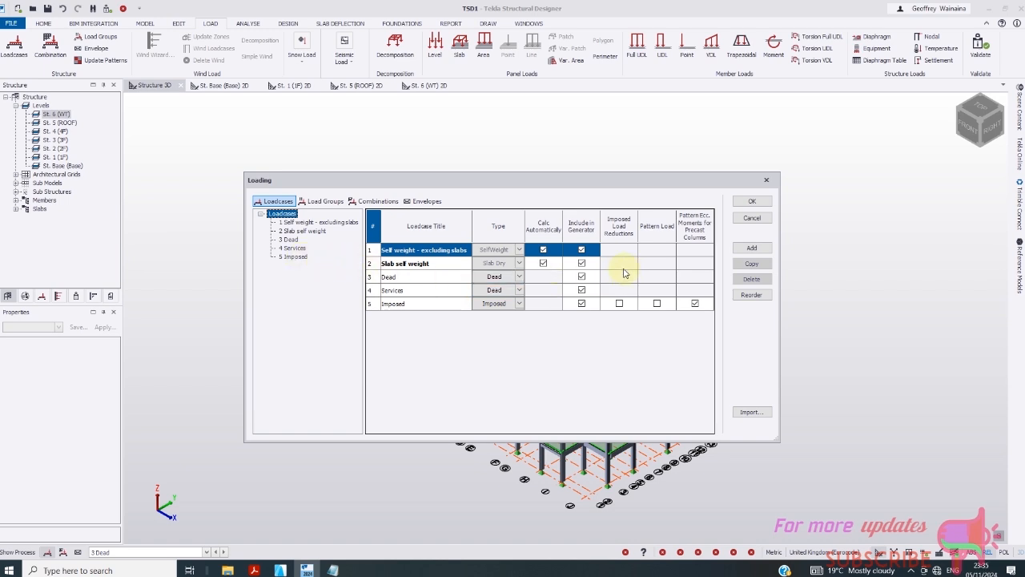
# - Add a sixth loadcase named WALL of type Dead and confirm the Loading dialog
pyautogui.click(293, 257)
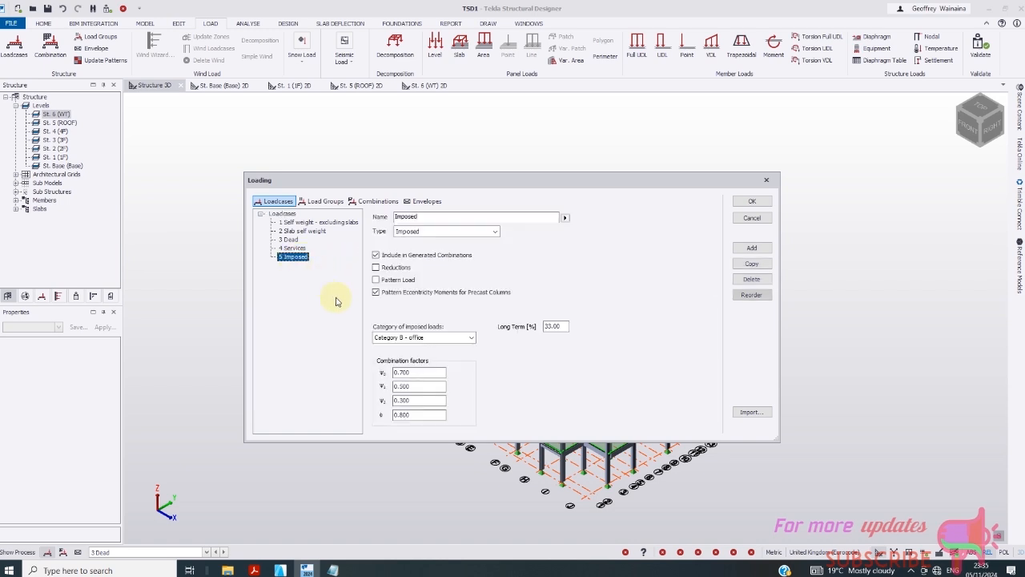
pyautogui.click(753, 248)
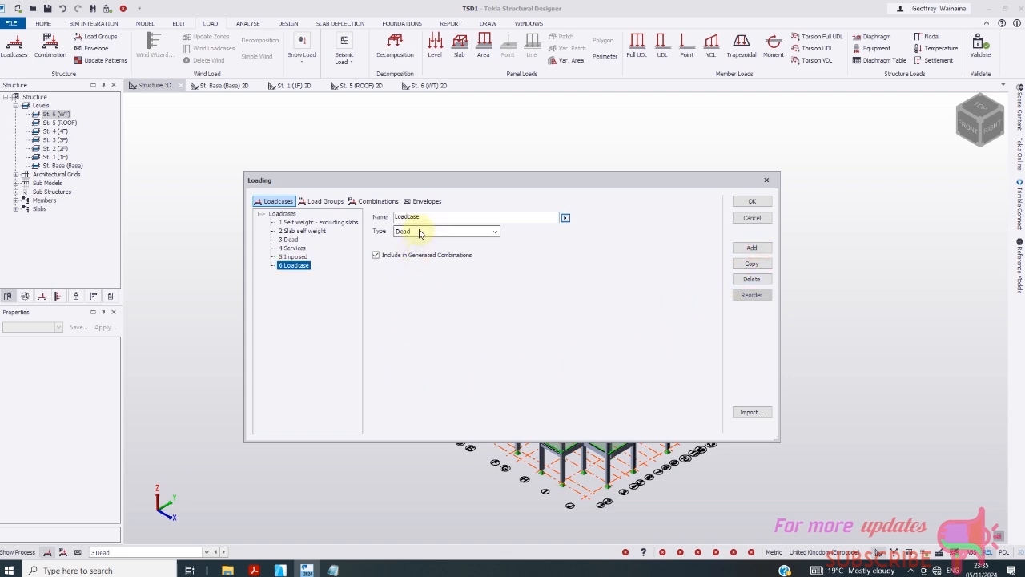
pyautogui.click(446, 231)
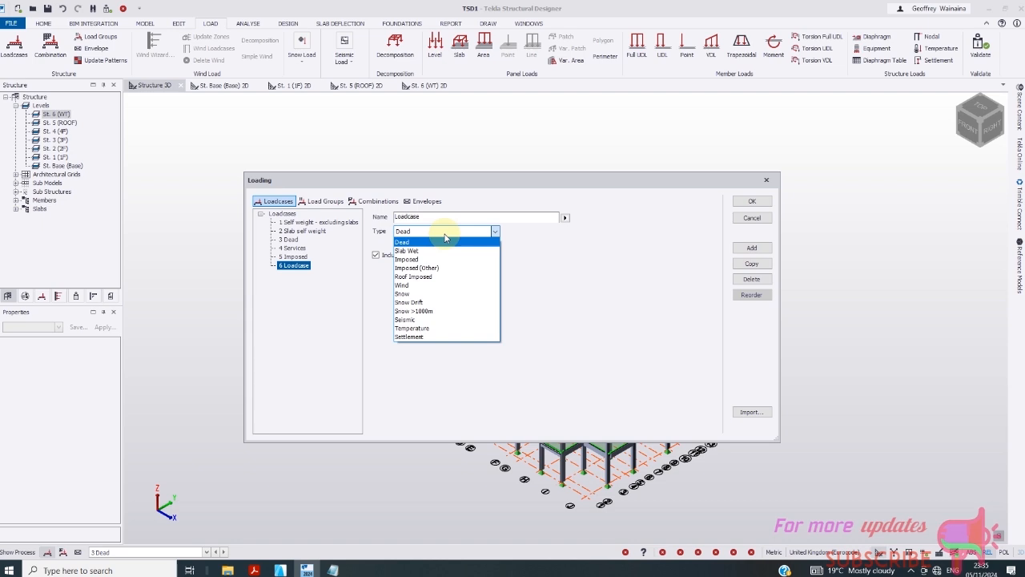
pyautogui.click(445, 239)
pyautogui.click(494, 233)
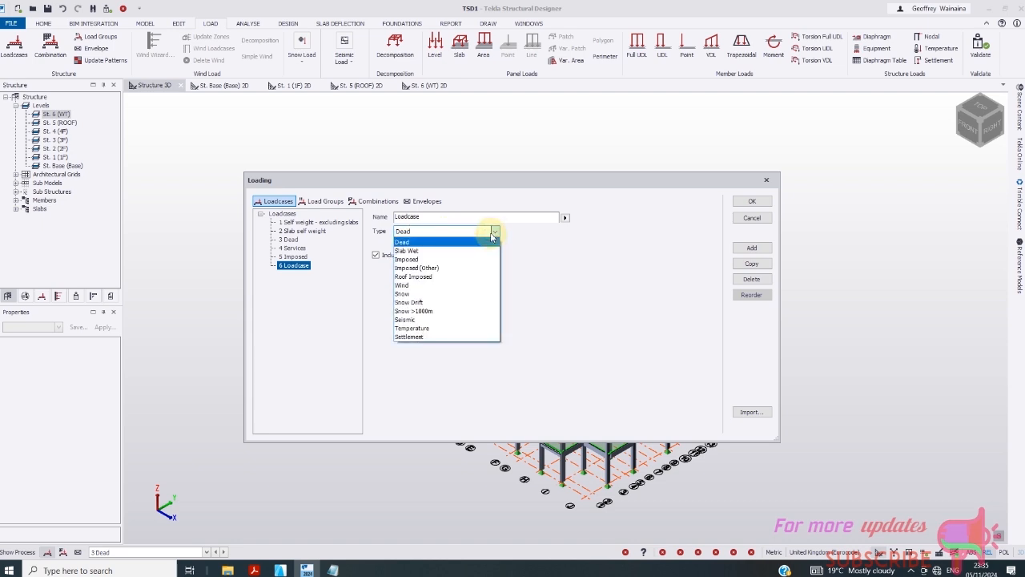
pyautogui.click(454, 230)
pyautogui.click(453, 232)
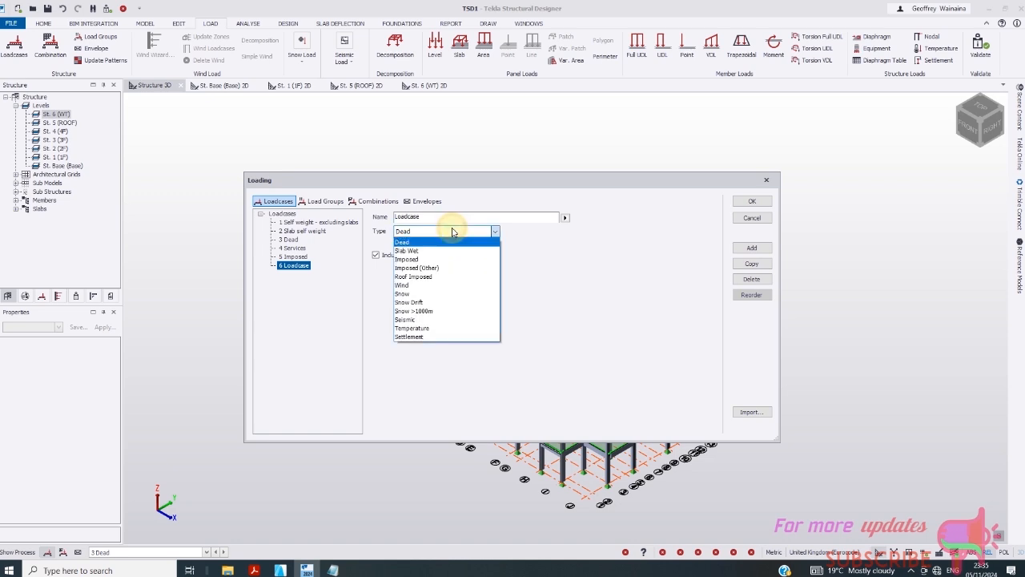
pyautogui.click(453, 232)
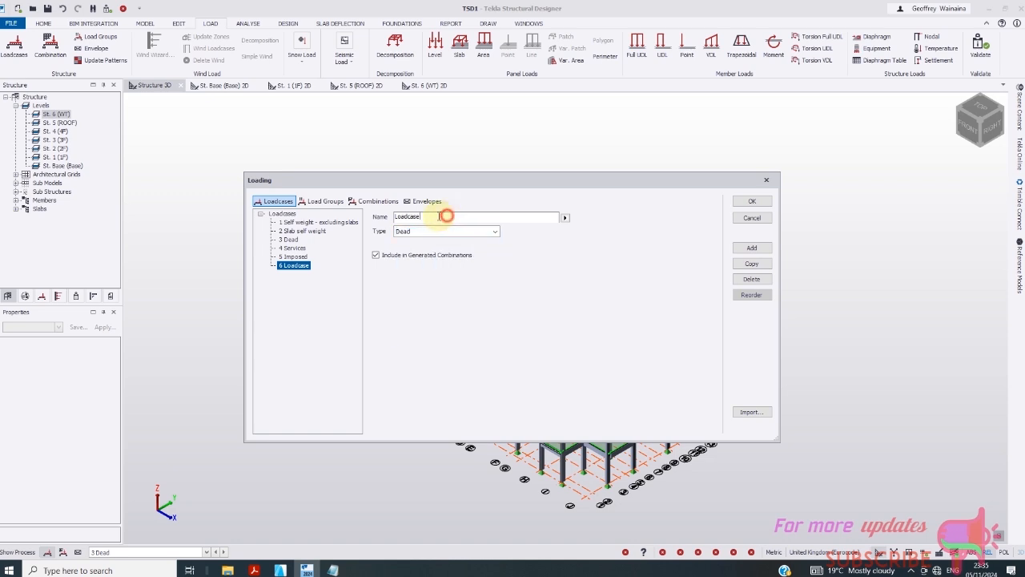
pyautogui.moveTo(448, 217); pyautogui.dragTo(376, 218)
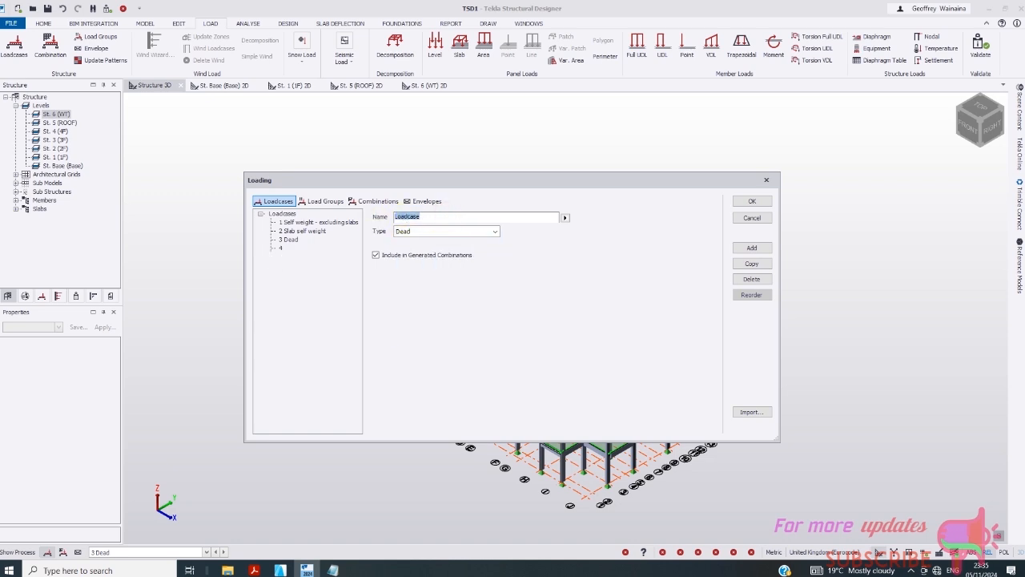
pyautogui.write('WALL')
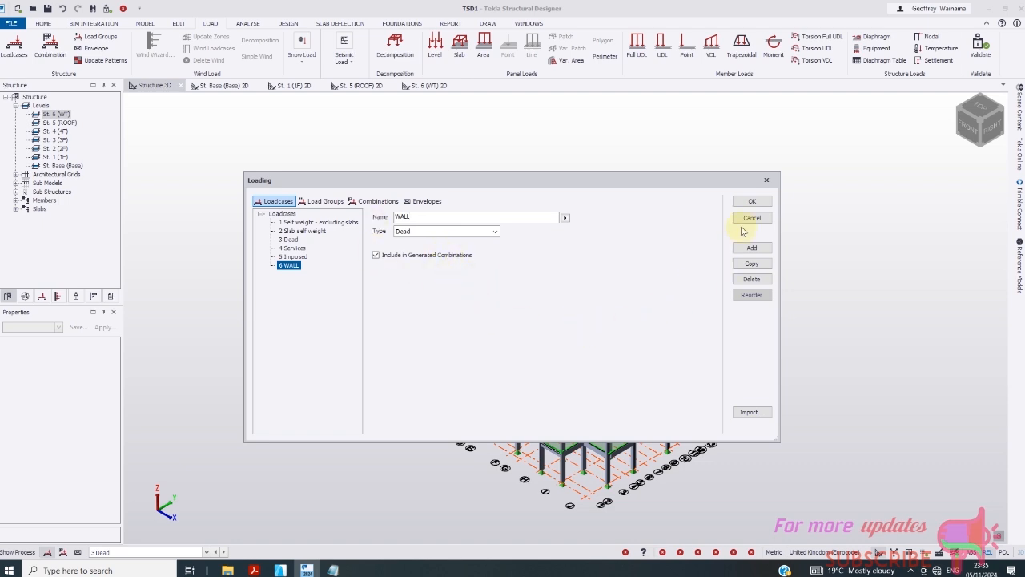
pyautogui.click(752, 203)
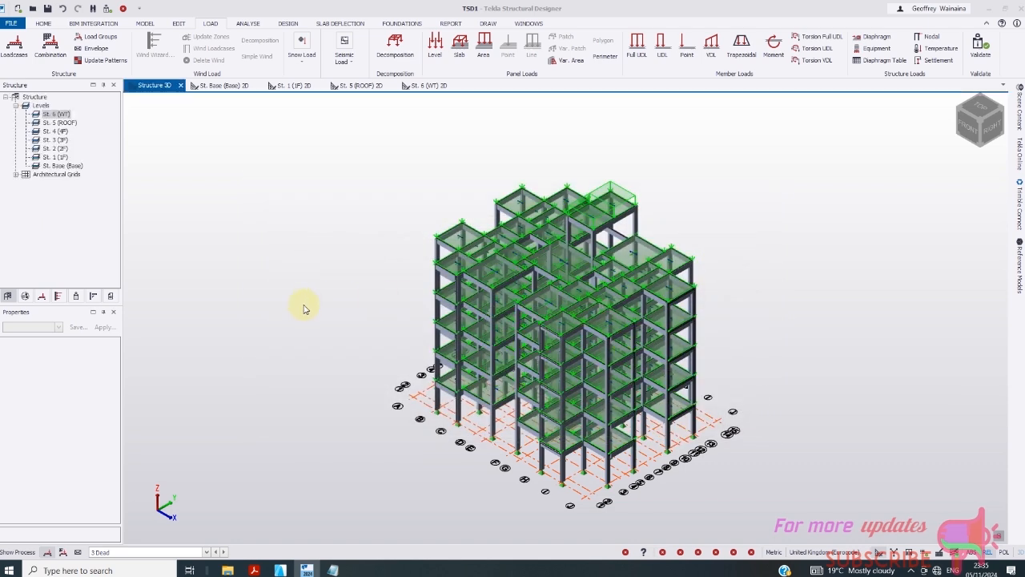
# - Go to the St. 1 (1F) plan with 6 WALL as the current load case
pyautogui.click(293, 85)
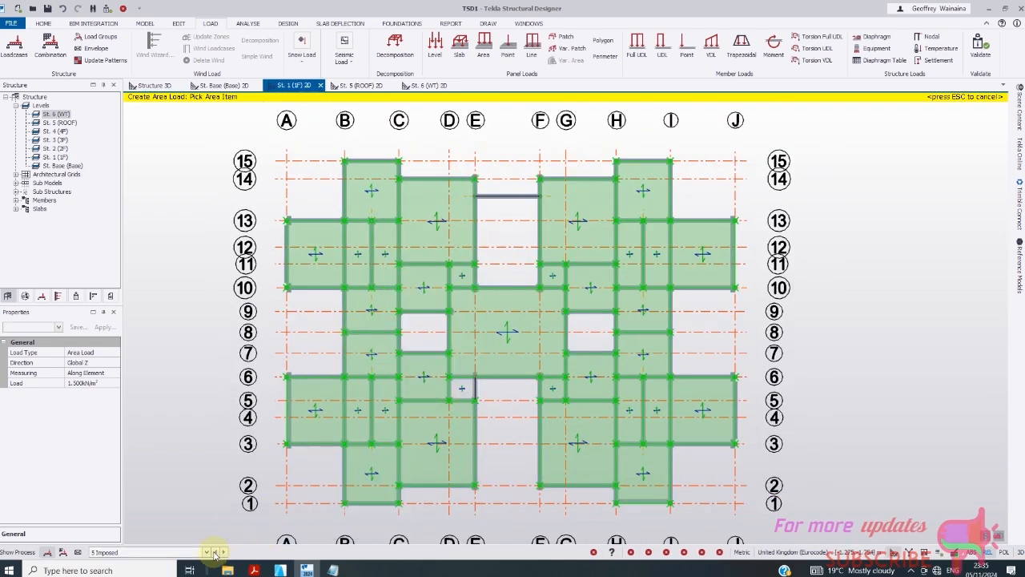
pyautogui.click(206, 552)
pyautogui.click(120, 534)
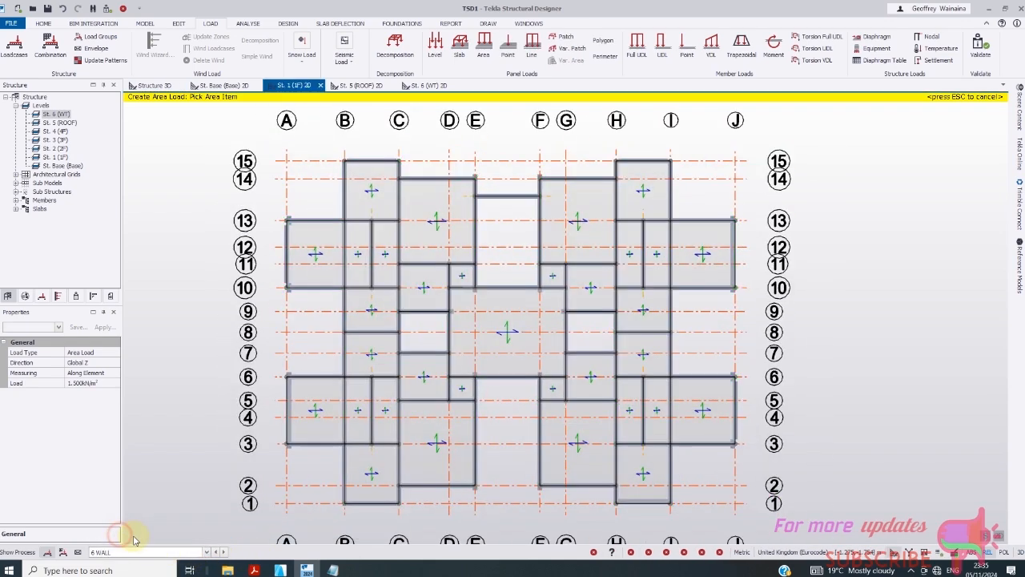
pyautogui.scroll(-1, 347, 341)
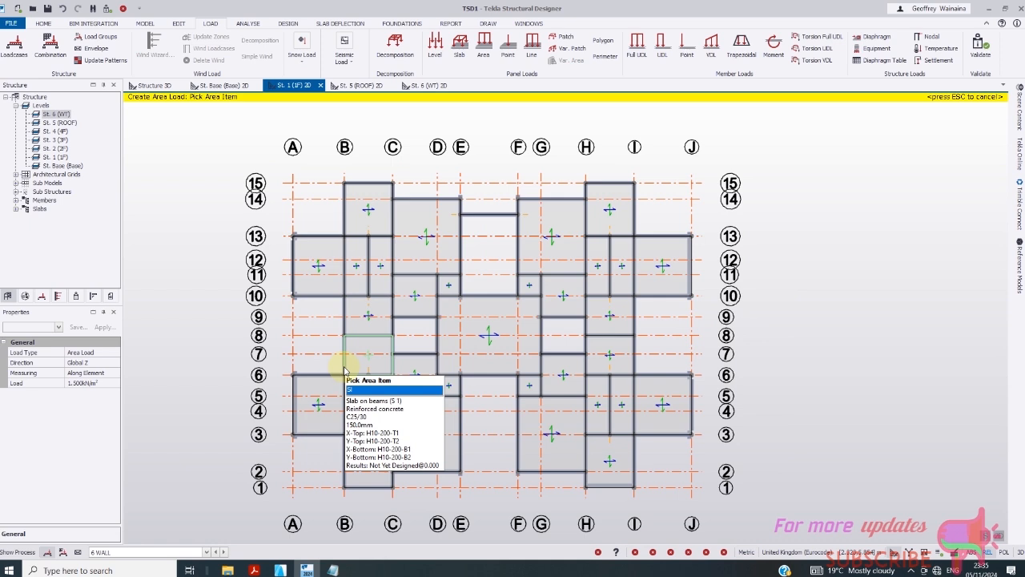
# - Start a Full UDL beam load and bring the Notepad load calculations forward
pyautogui.click(640, 52)
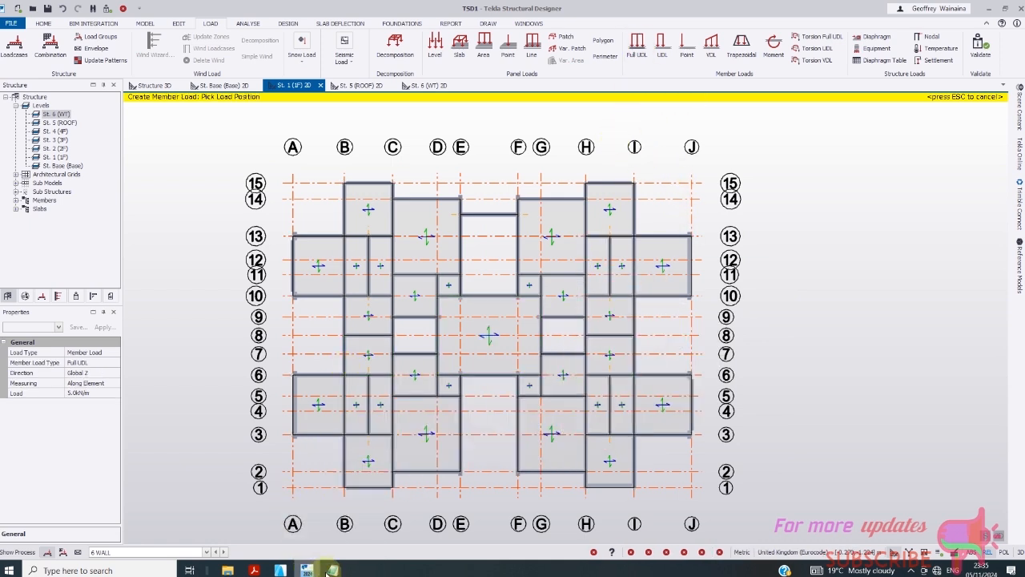
pyautogui.moveTo(329, 570)
pyautogui.click(356, 524)
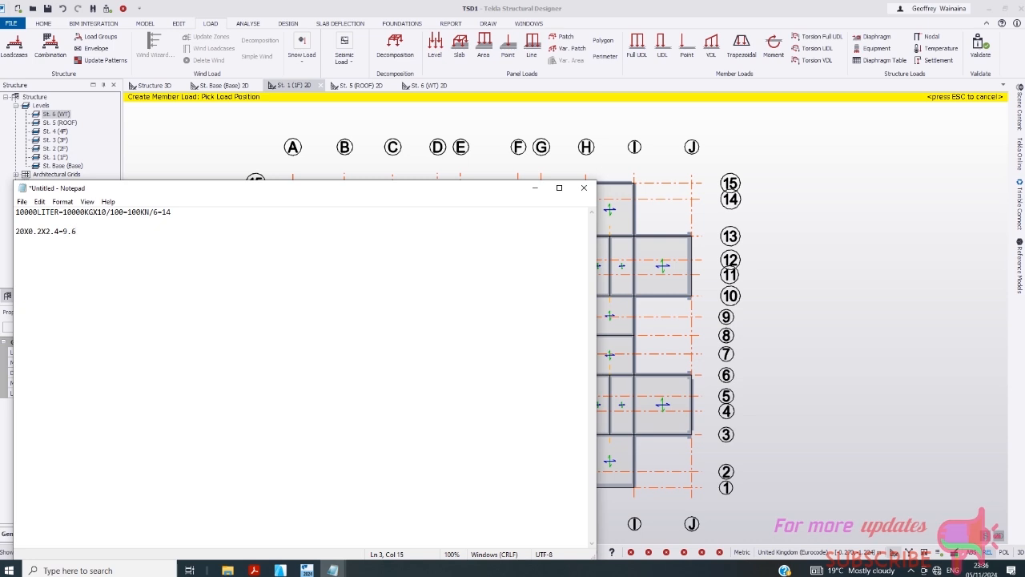
# - Keep the unsaved 20X0.2X2.4=9.6 wall-load notes and minimize Notepad to reveal the plan
pyautogui.click(586, 189)
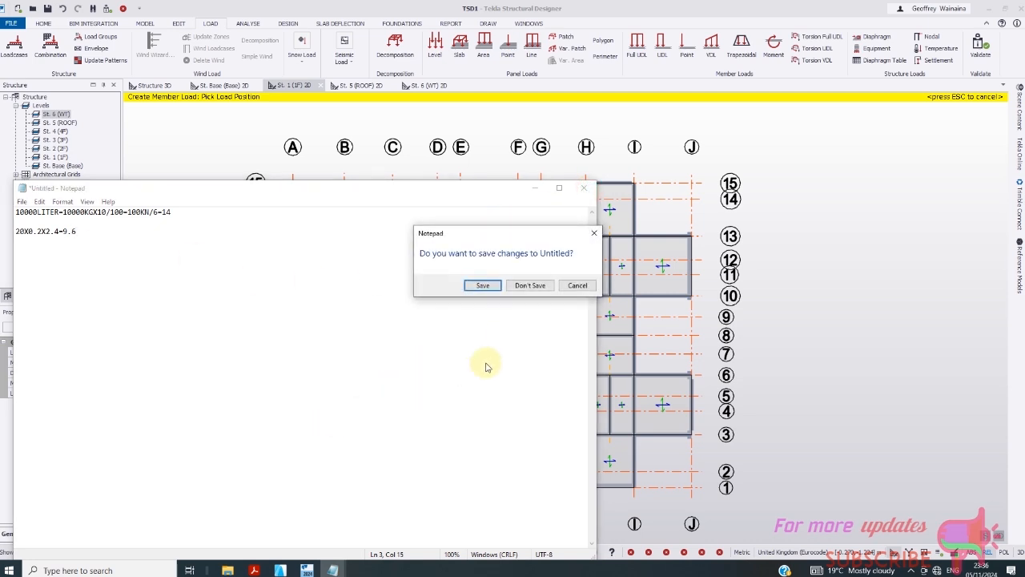
pyautogui.click(577, 286)
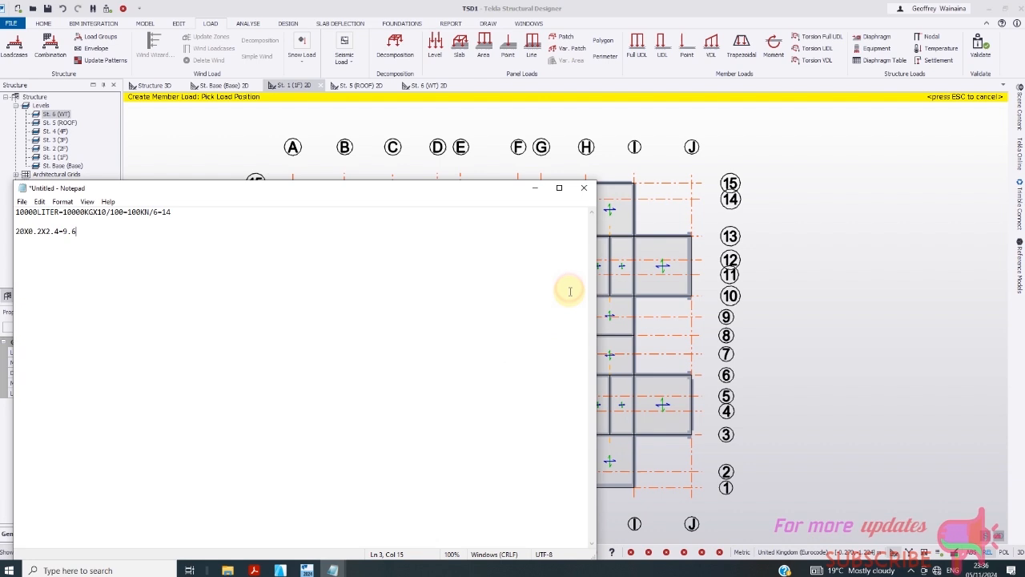
pyautogui.click(535, 189)
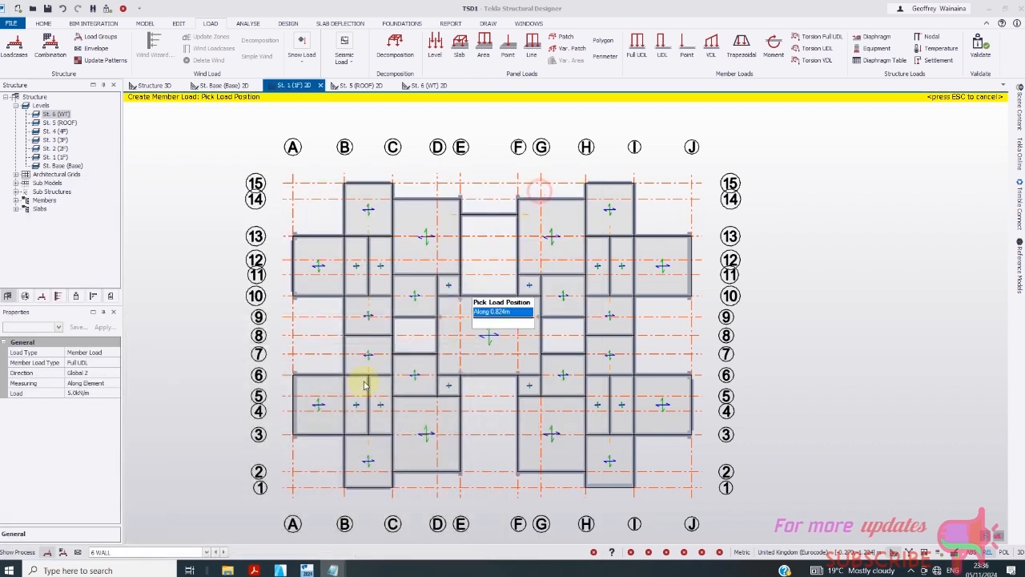
# - Change the Full UDL wall line load from 5.0 to 9.6 kN/m
pyautogui.click(91, 394)
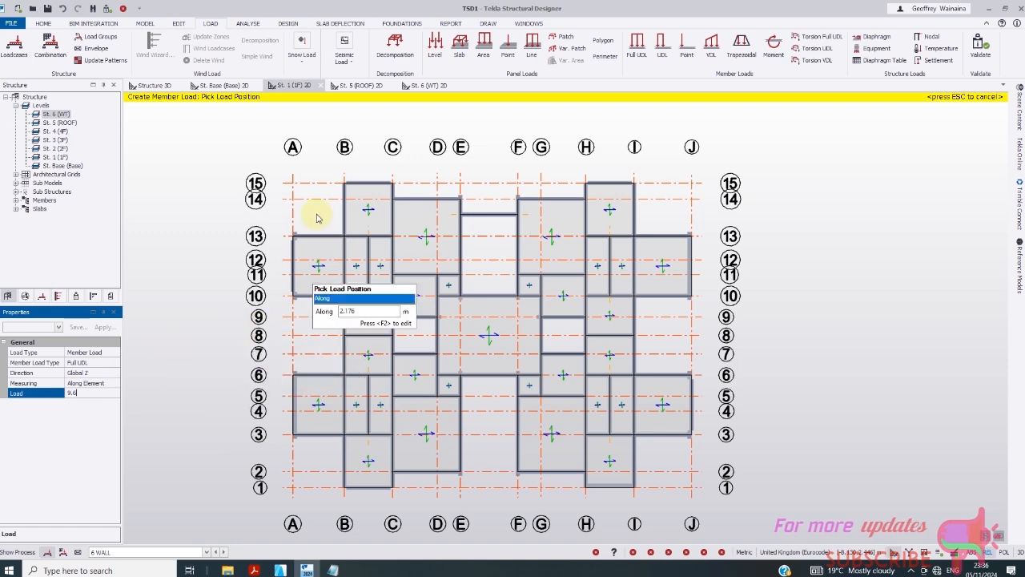
pyautogui.click(342, 215)
pyautogui.scroll(2, 364, 241)
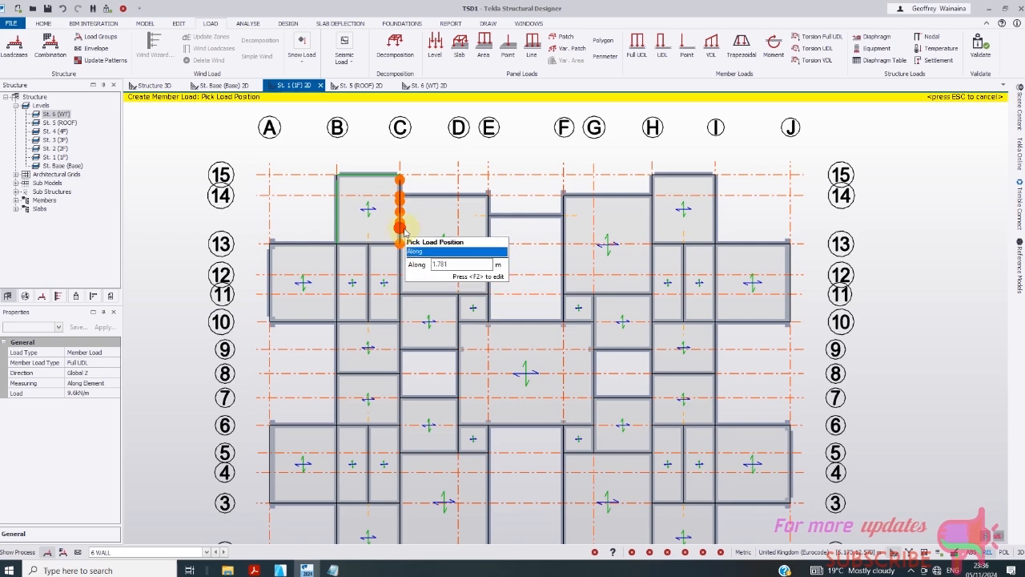
# - Place the 9.6 kN/m wall load on beams along grids A, B, C, 1 and 11
pyautogui.click(266, 290)
pyautogui.click(271, 459)
pyautogui.scroll(-1, 429, 320)
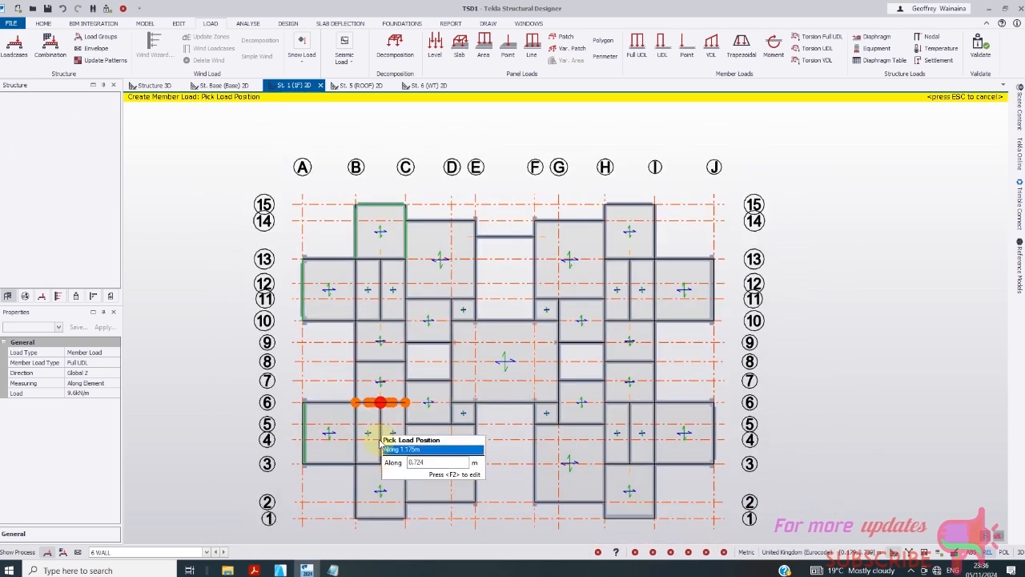
pyautogui.click(360, 439)
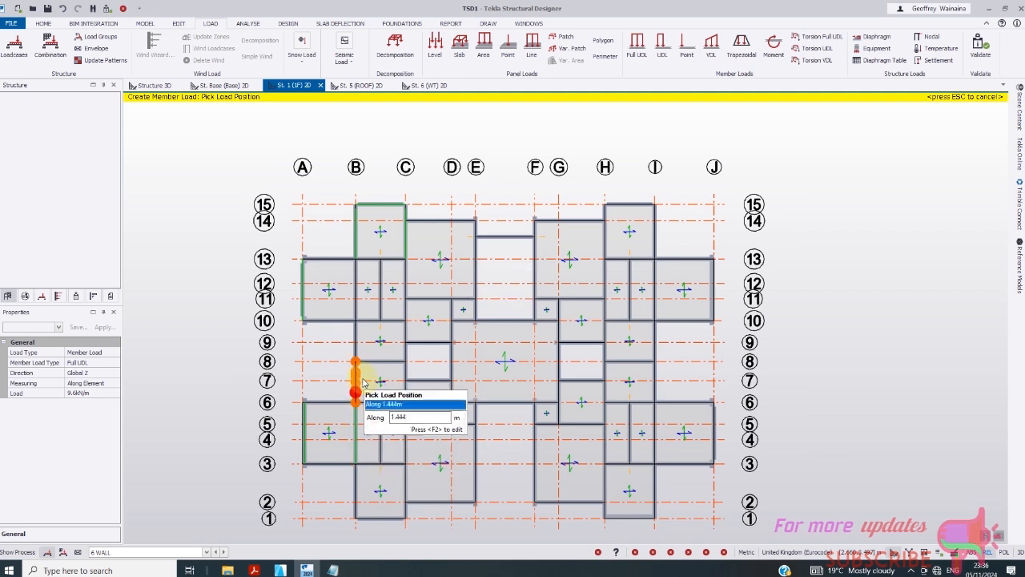
pyautogui.click(362, 293)
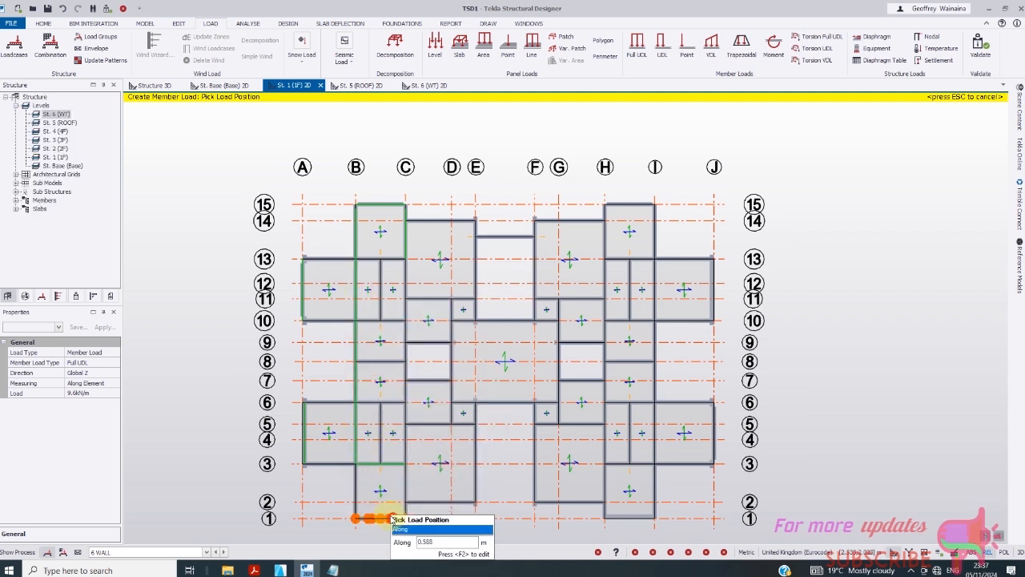
pyautogui.click(403, 495)
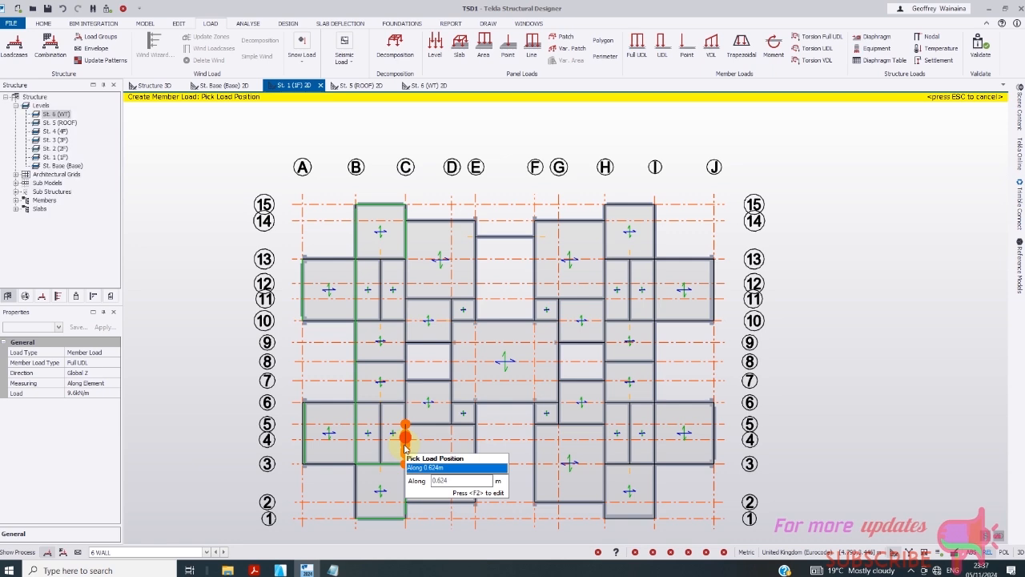
pyautogui.click(405, 447)
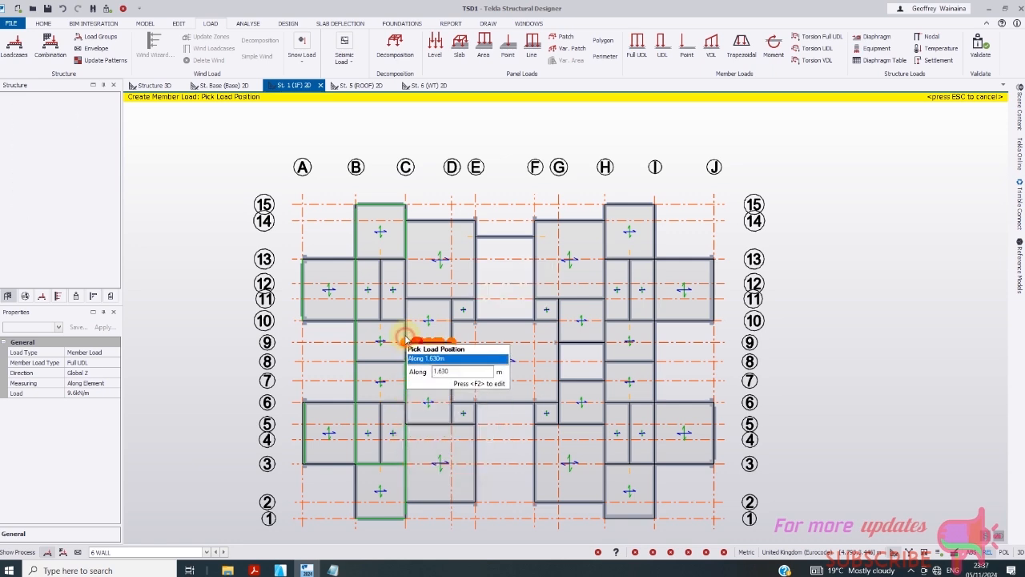
pyautogui.click(405, 333)
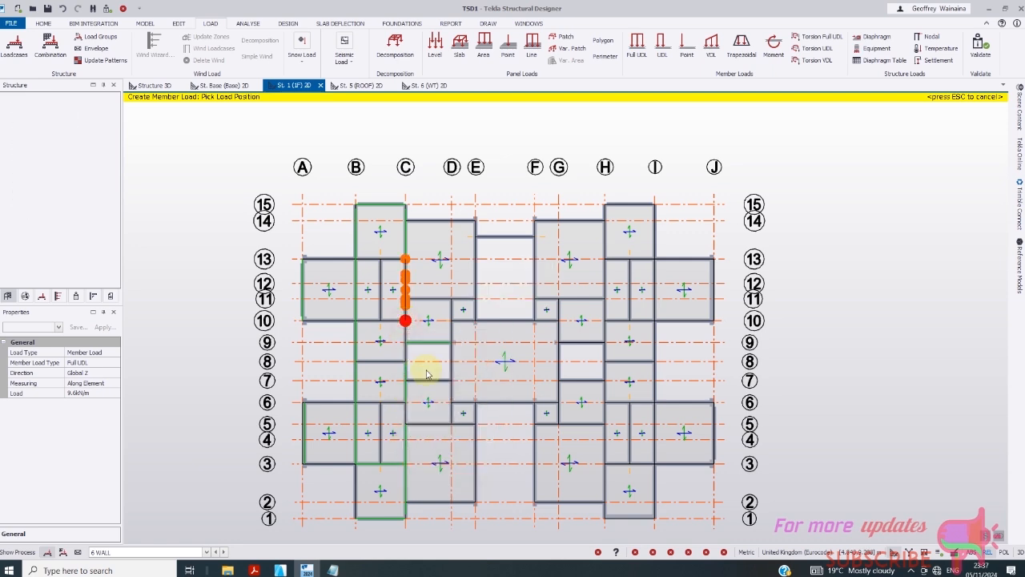
pyautogui.click(428, 300)
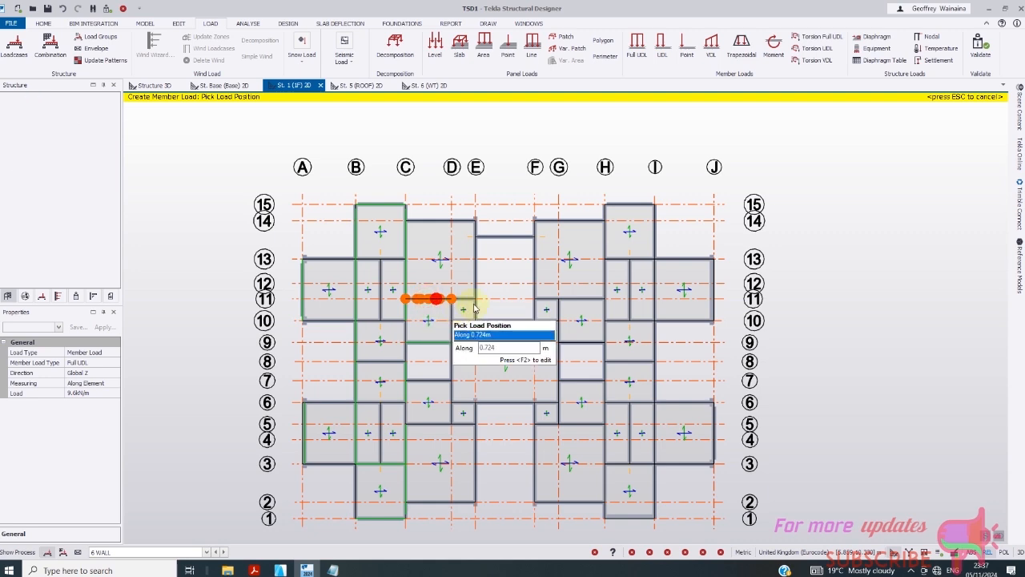
# - Load the grid E, F, H, J, G and I beams plus grid 8 and grid 2 beams
pyautogui.click(475, 270)
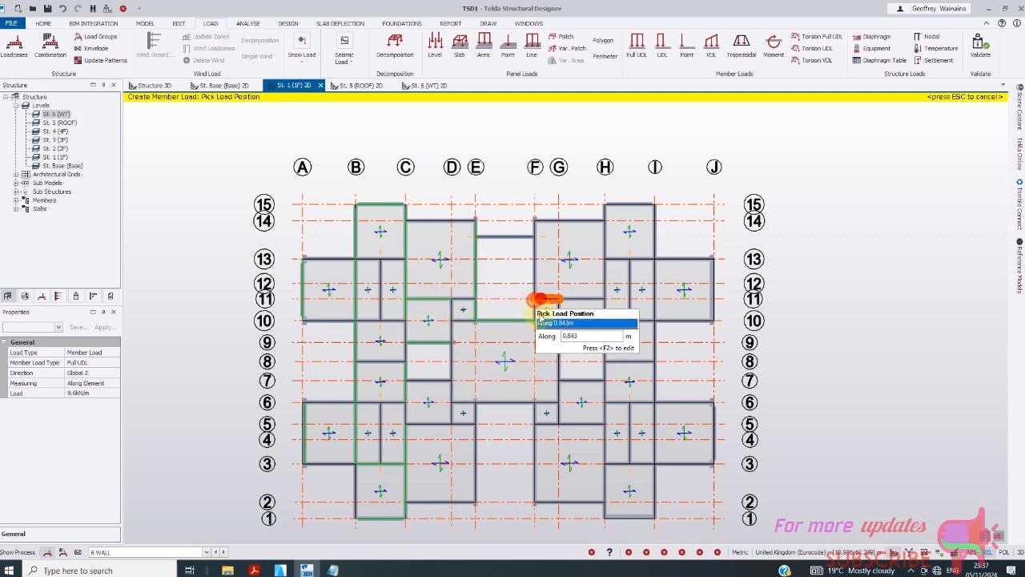
pyautogui.click(533, 279)
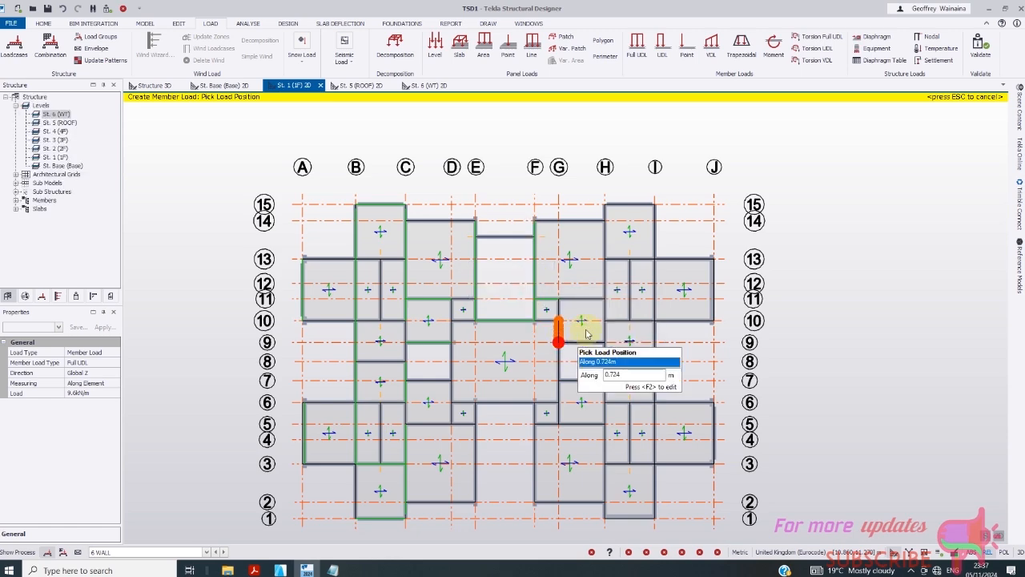
pyautogui.scroll(1, 574, 319)
pyautogui.scroll(-1, 508, 297)
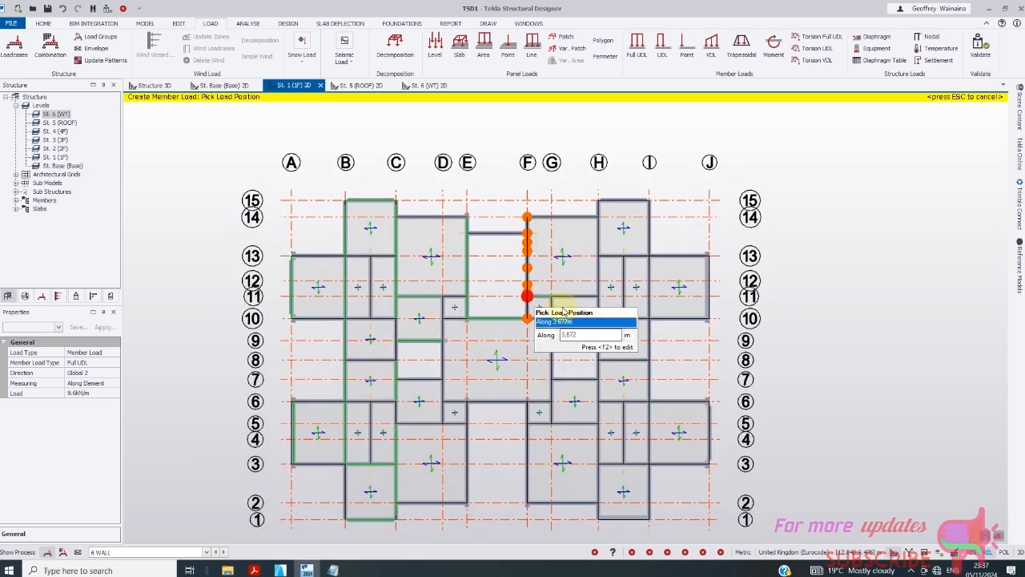
pyautogui.click(597, 274)
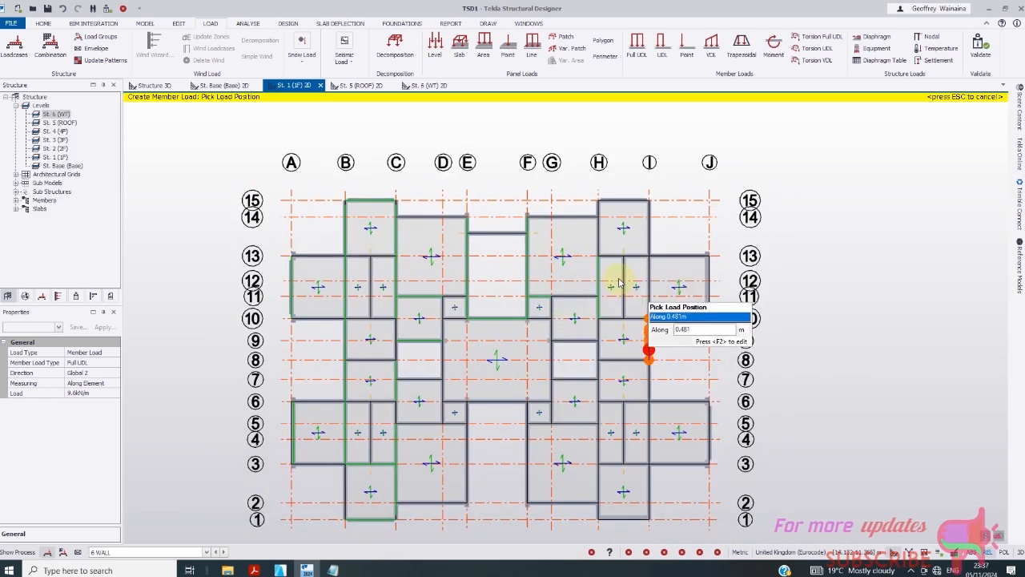
pyautogui.click(677, 263)
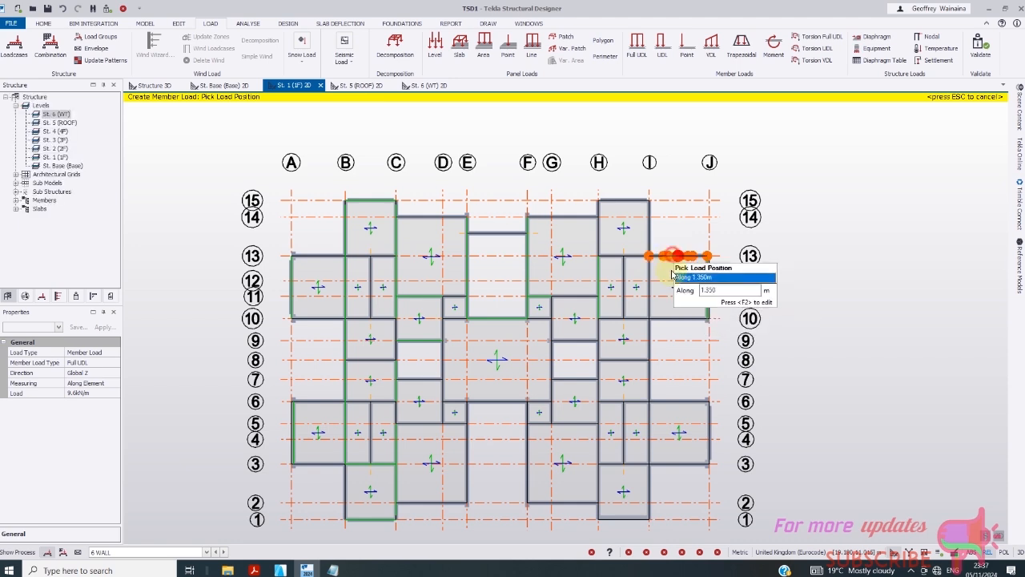
pyautogui.click(608, 371)
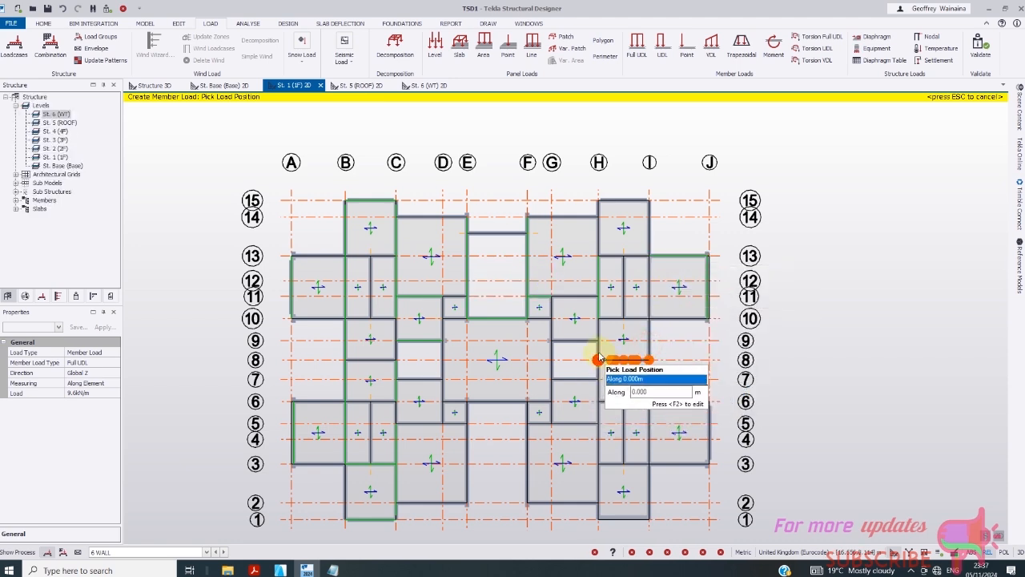
pyautogui.click(554, 388)
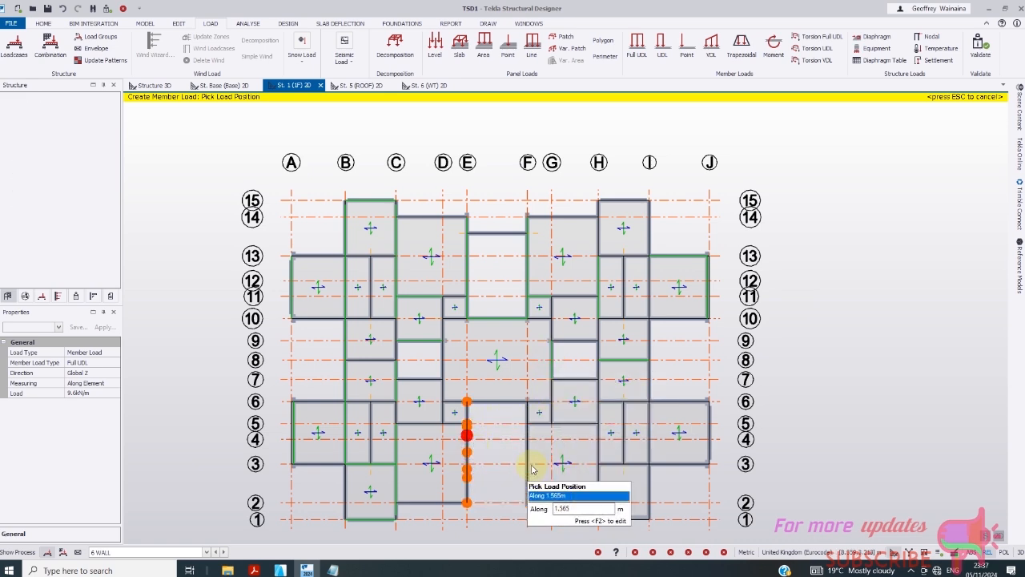
pyautogui.click(529, 452)
pyautogui.click(424, 505)
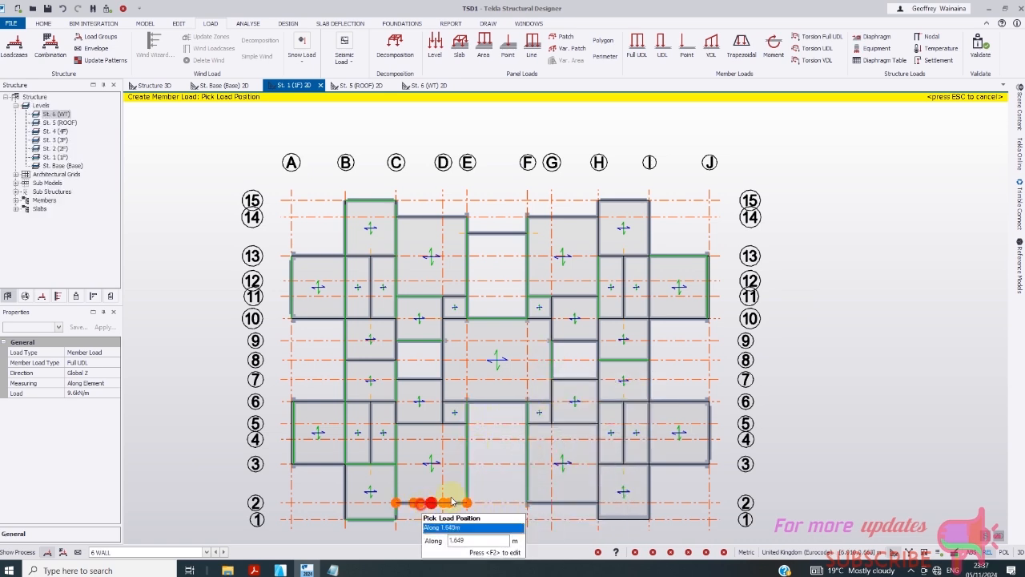
pyautogui.click(568, 510)
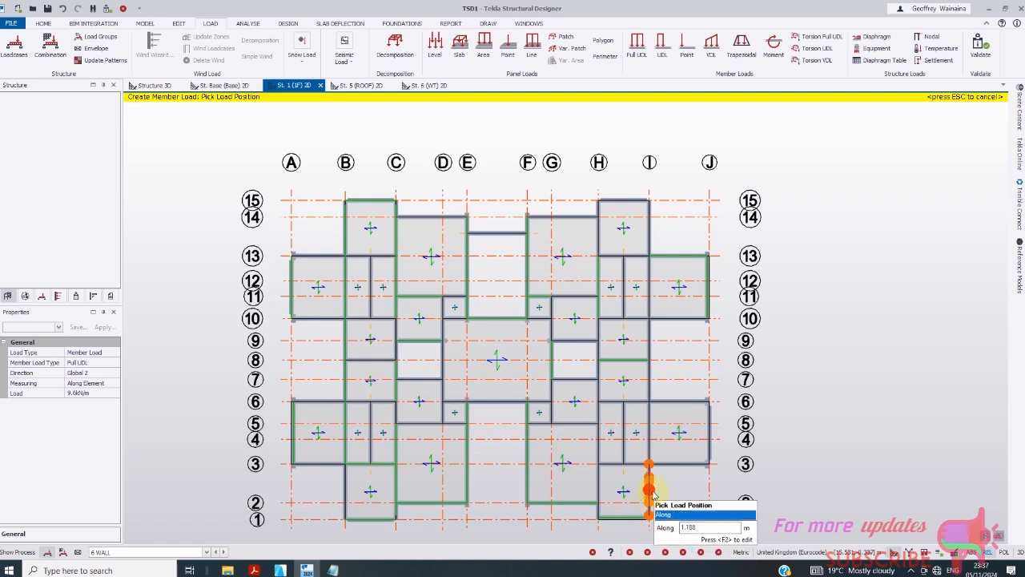
pyautogui.click(650, 492)
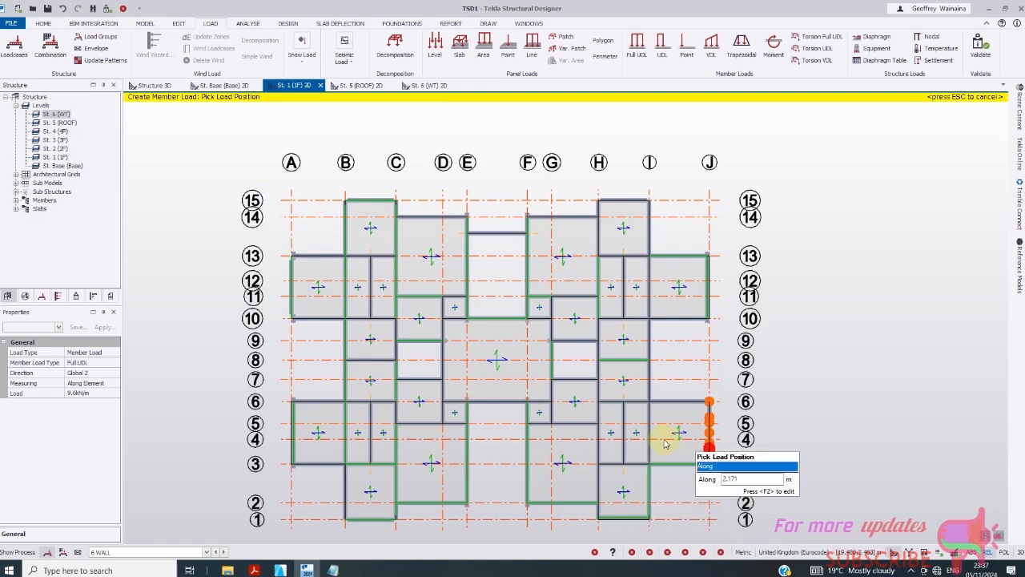
# - Load the remaining beams on grids I, H, D, 6, 3, 10, 13 and 14
pyautogui.click(649, 340)
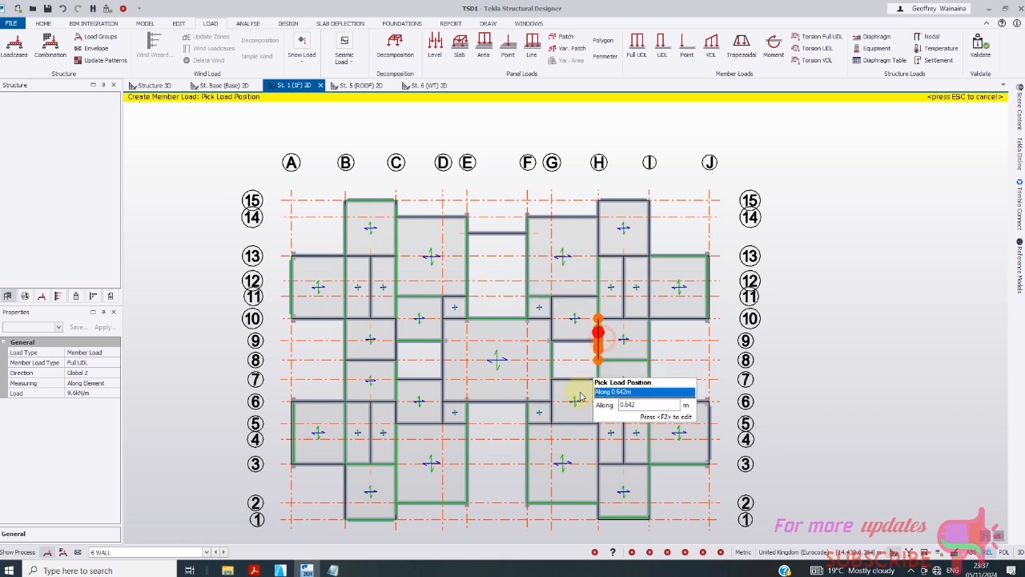
pyautogui.click(581, 396)
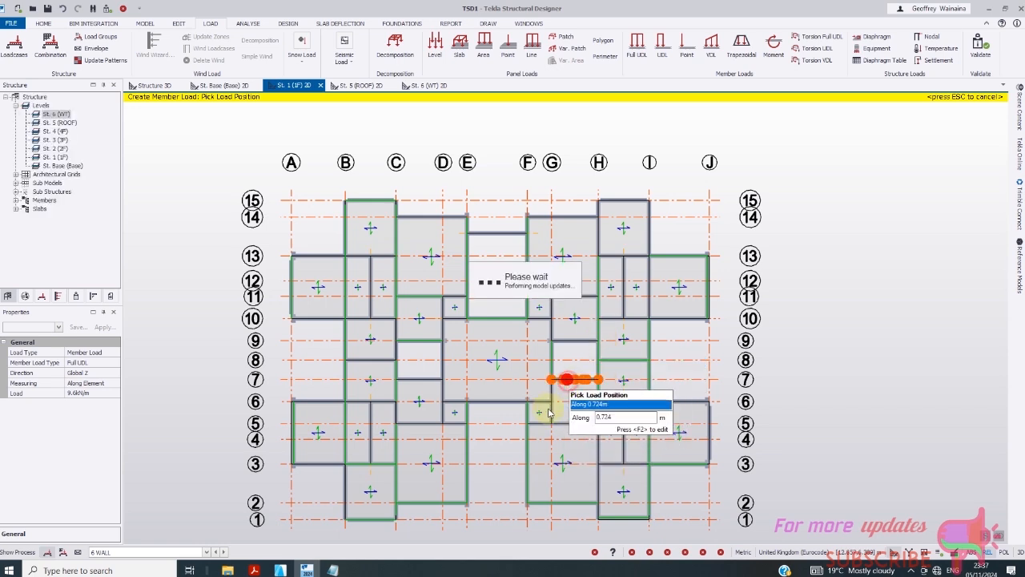
pyautogui.click(491, 405)
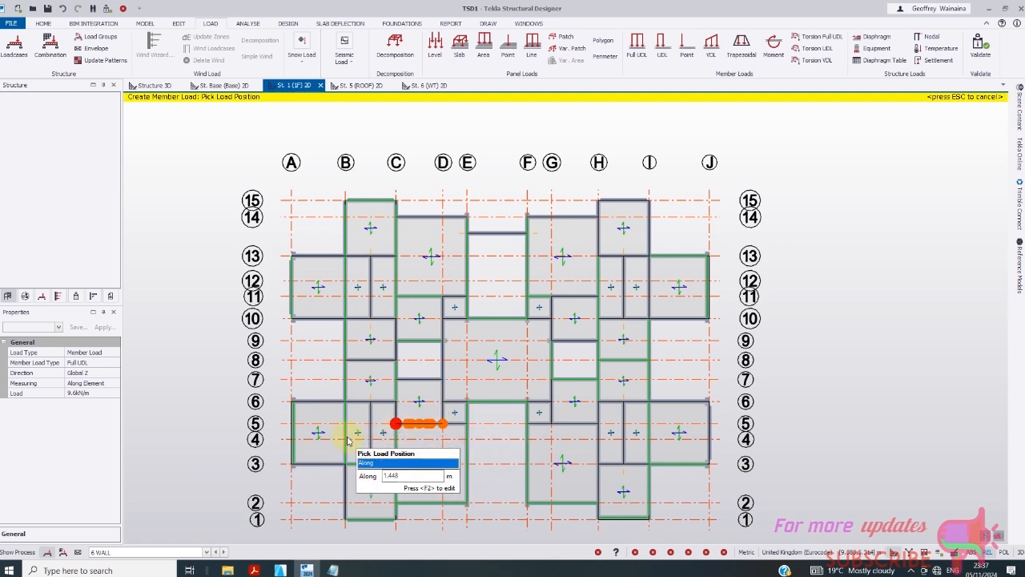
pyautogui.click(323, 402)
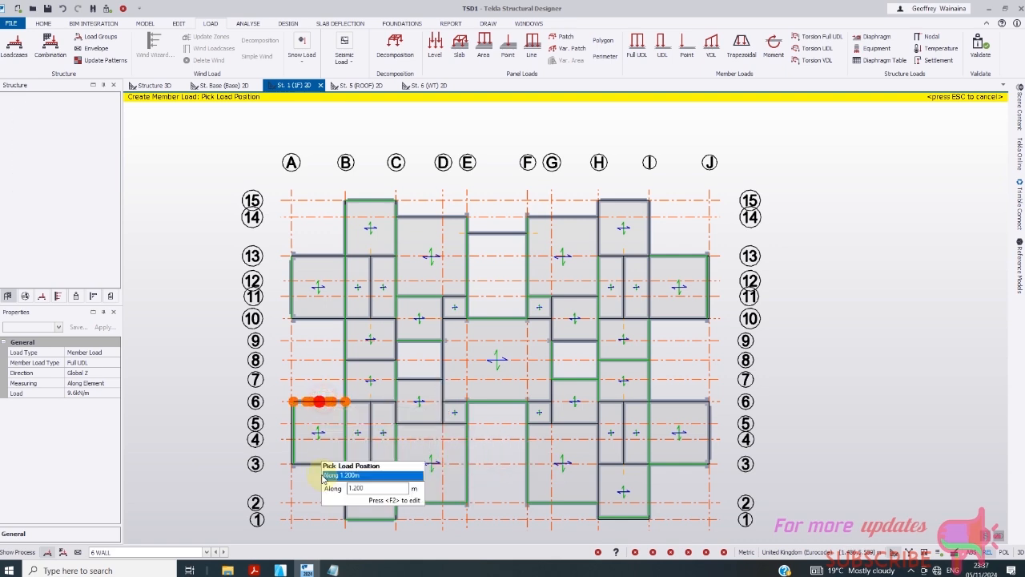
pyautogui.click(324, 467)
pyautogui.click(320, 326)
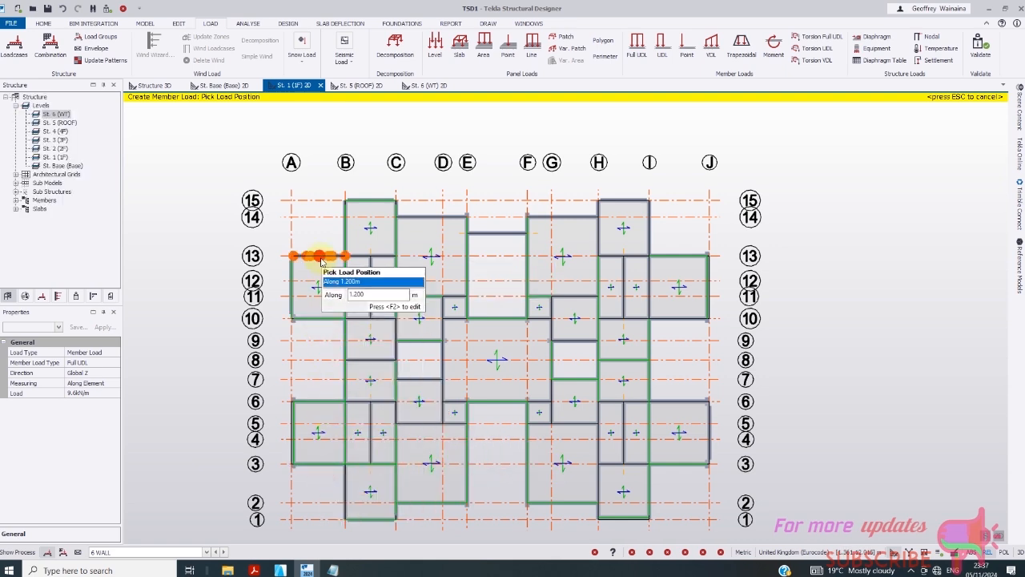
pyautogui.click(320, 256)
pyautogui.click(429, 224)
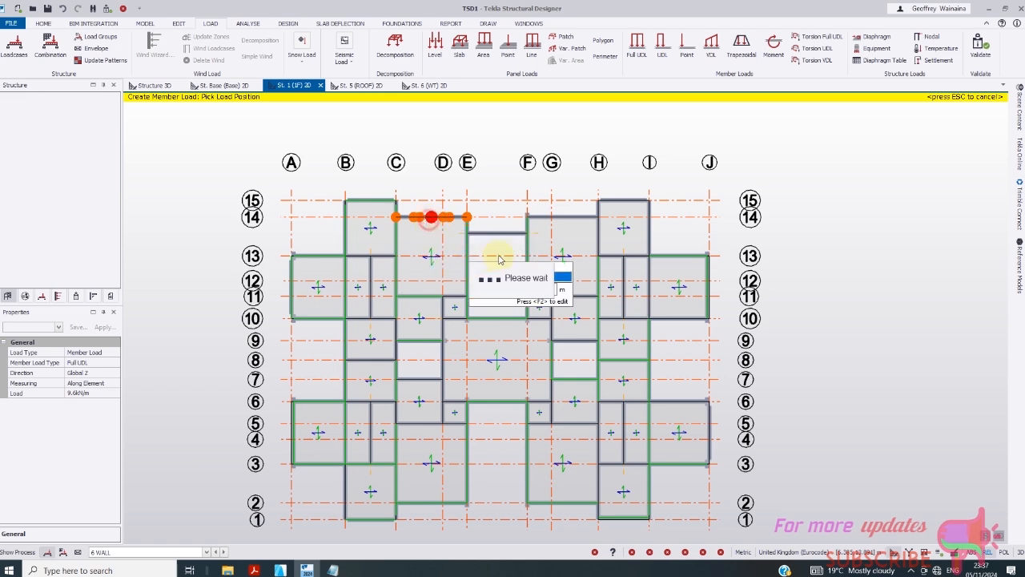
pyautogui.click(564, 223)
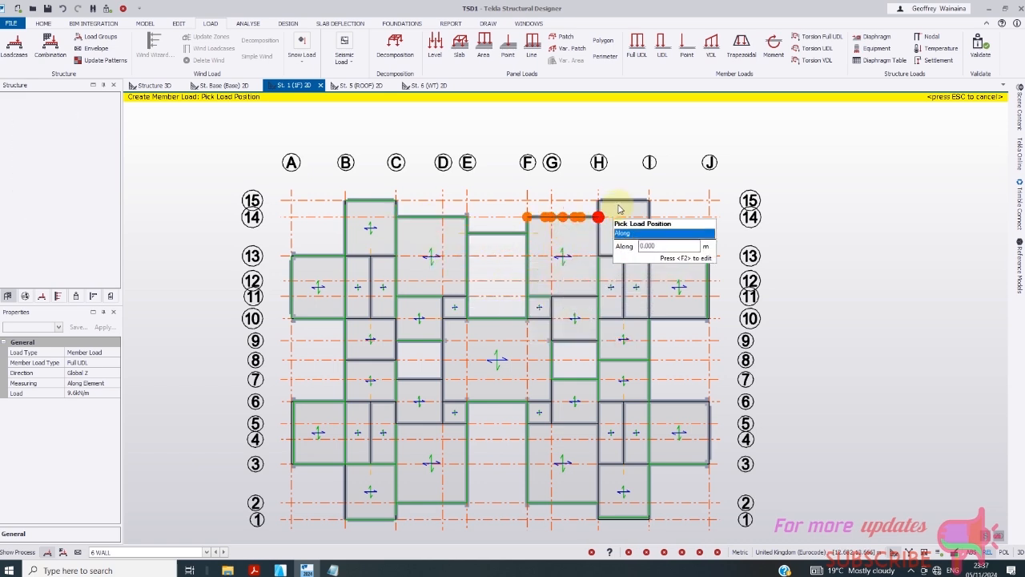
pyautogui.click(602, 242)
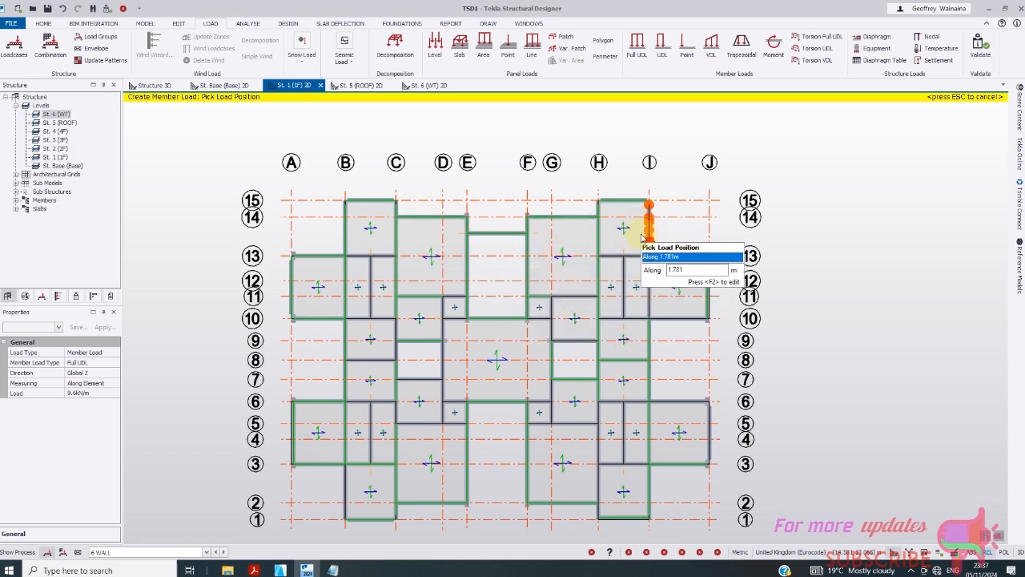
pyautogui.click(655, 284)
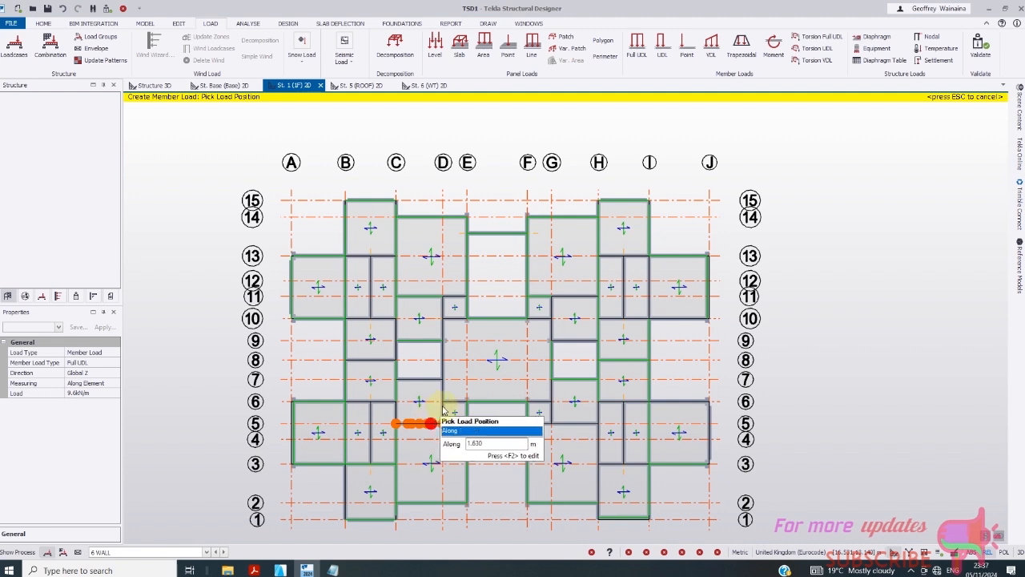
pyautogui.click(443, 407)
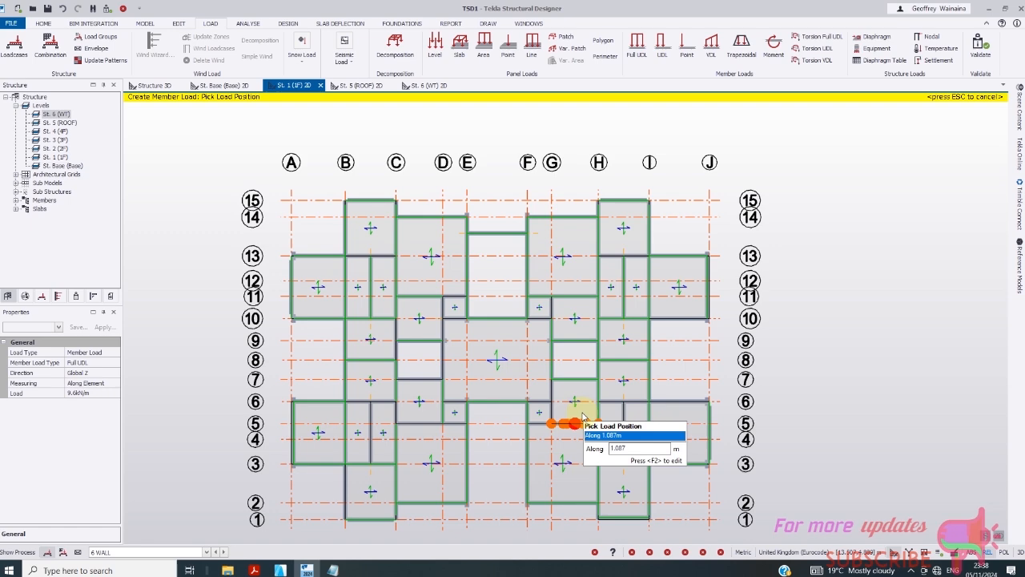
# - Switch to the Structure 3D view and zoom to frame the whole building
pyautogui.click(154, 85)
pyautogui.scroll(5, 492, 371)
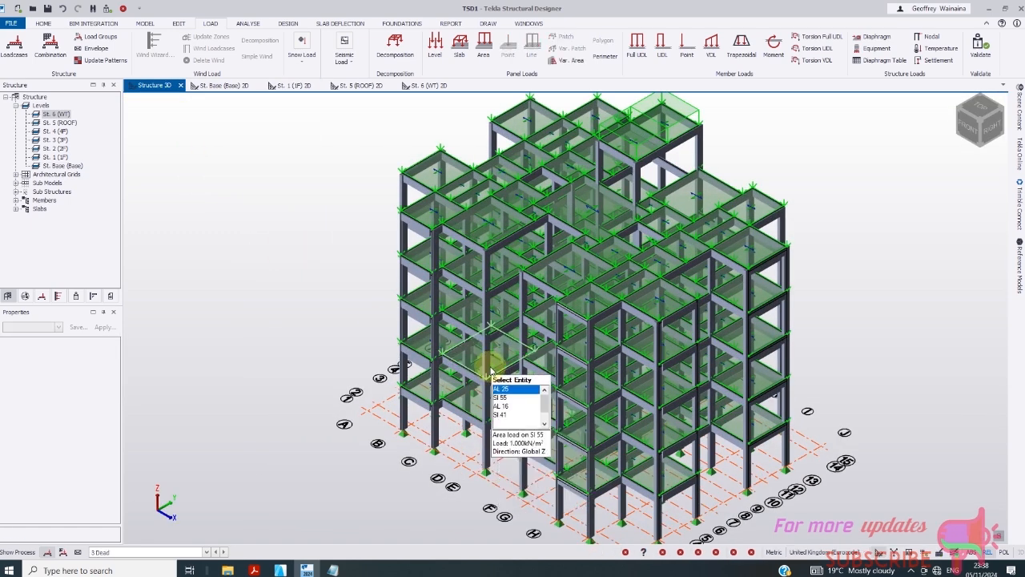
pyautogui.scroll(8, 404, 161)
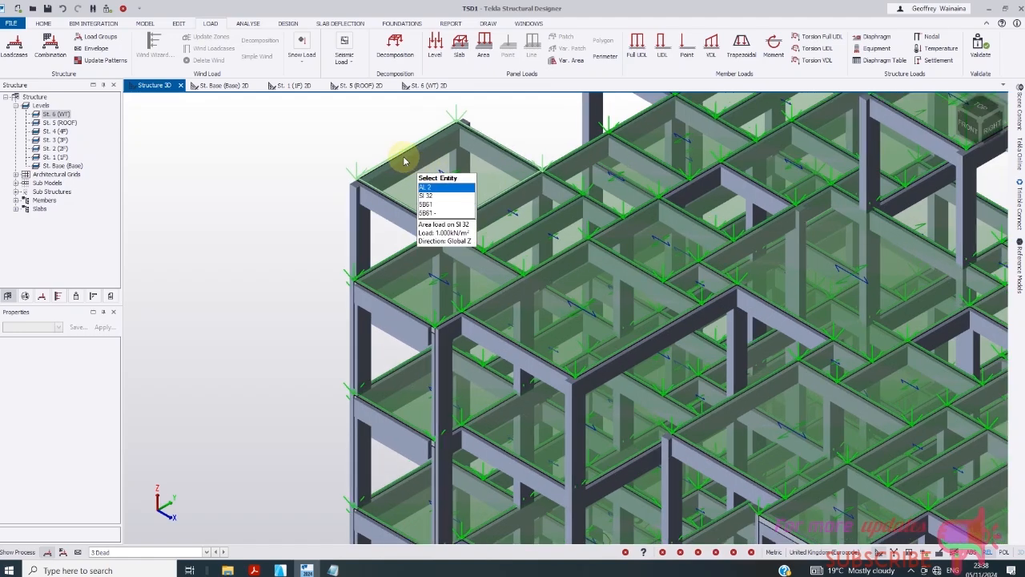
pyautogui.scroll(4, 405, 160)
pyautogui.scroll(2, 376, 228)
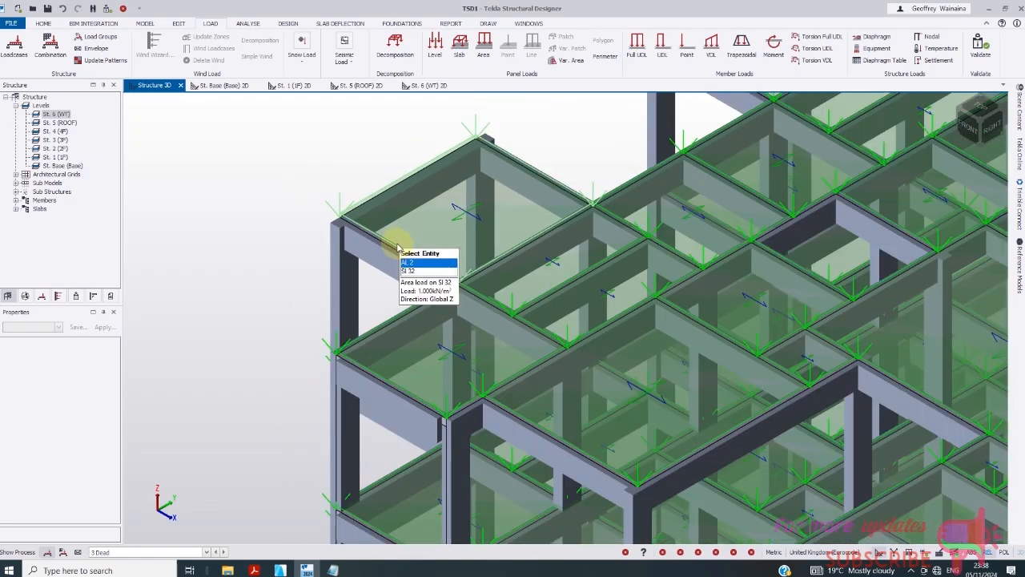
pyautogui.scroll(-10, 398, 247)
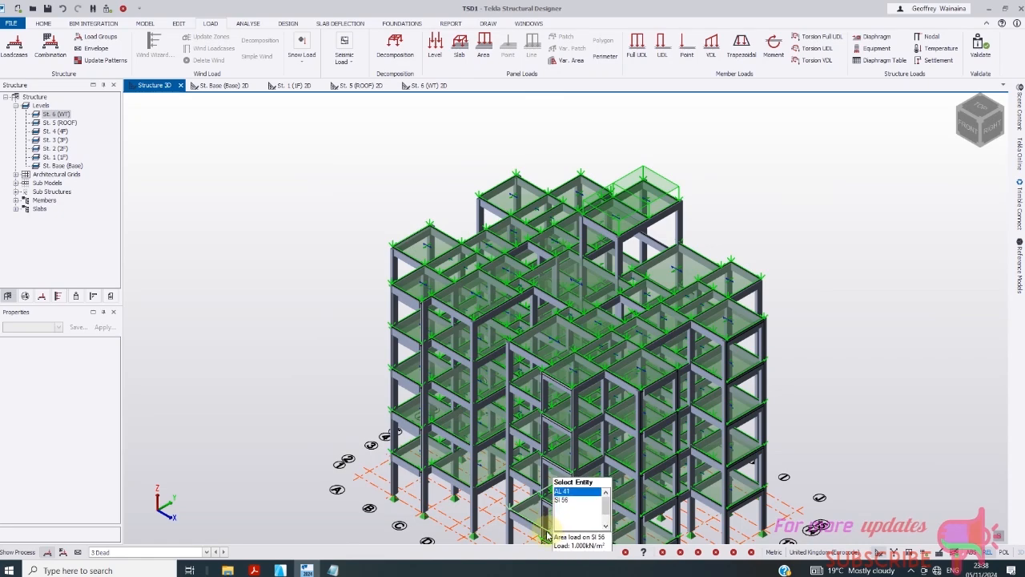
# - Display the 6 WALL load case and rotate the model to a left-front view
pyautogui.click(207, 552)
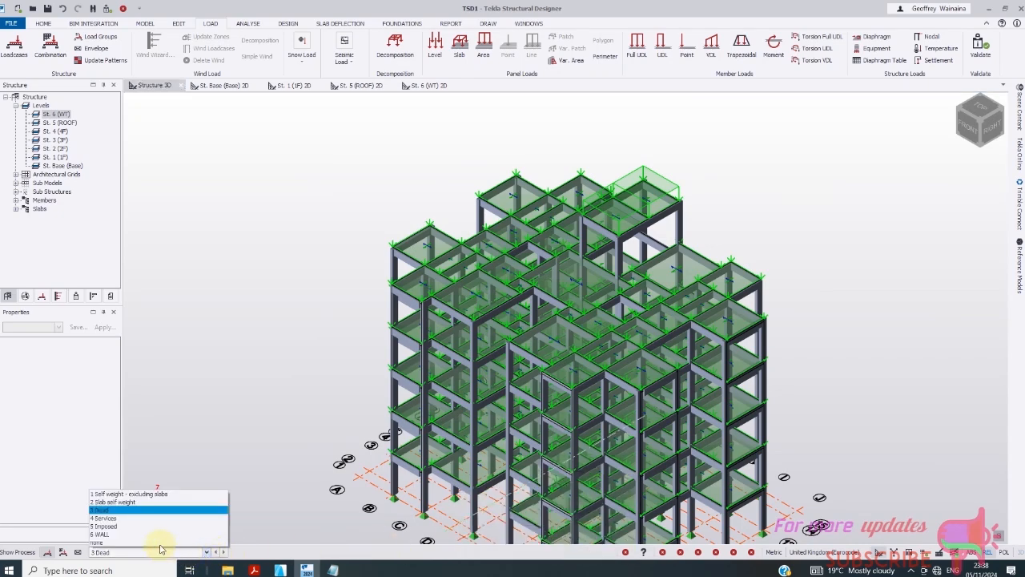
pyautogui.click(128, 534)
pyautogui.scroll(-3, 457, 337)
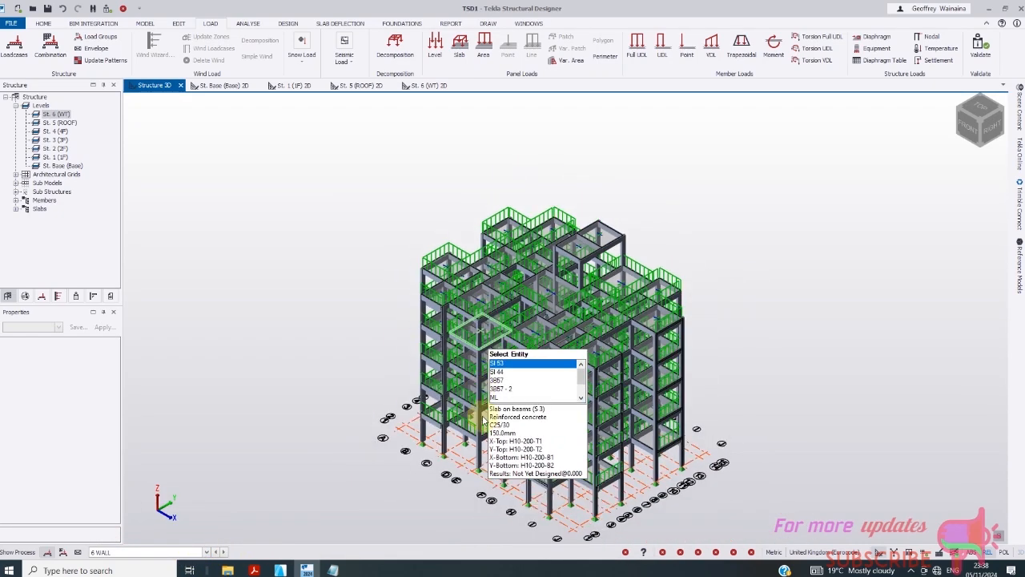
pyautogui.scroll(5, 528, 495)
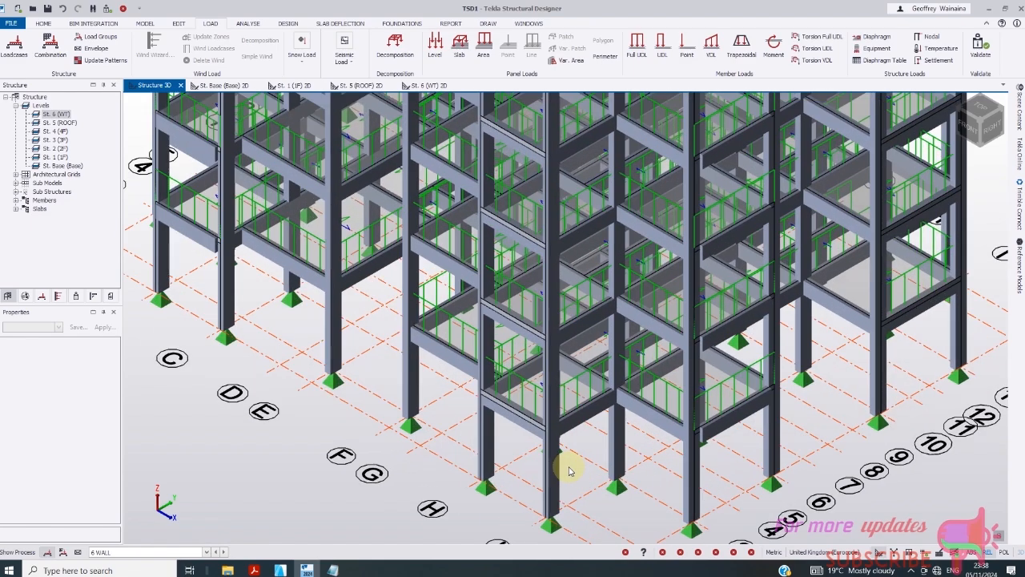
pyautogui.scroll(-5, 563, 467)
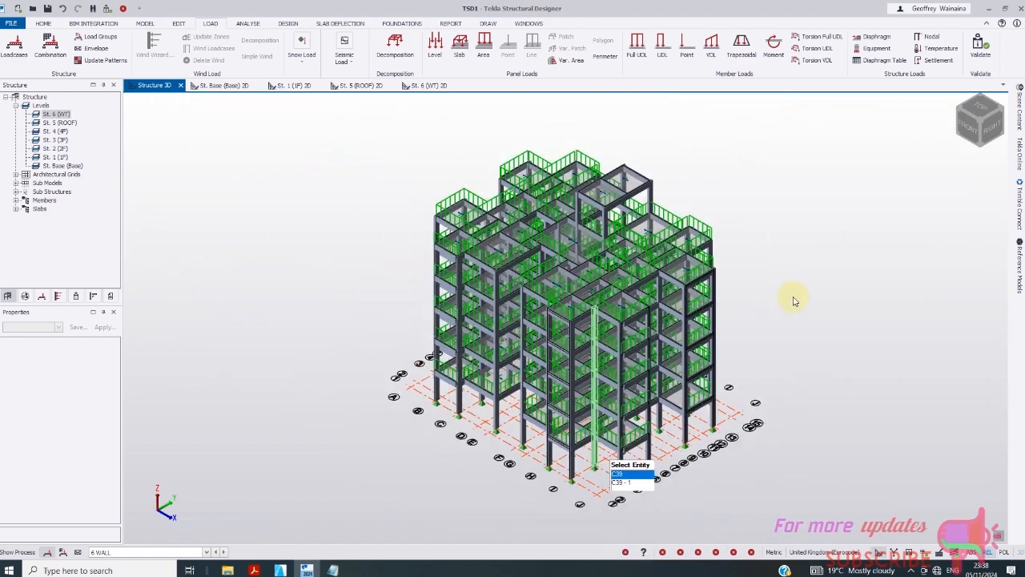
pyautogui.scroll(2, 771, 255)
pyautogui.scroll(-1, 769, 261)
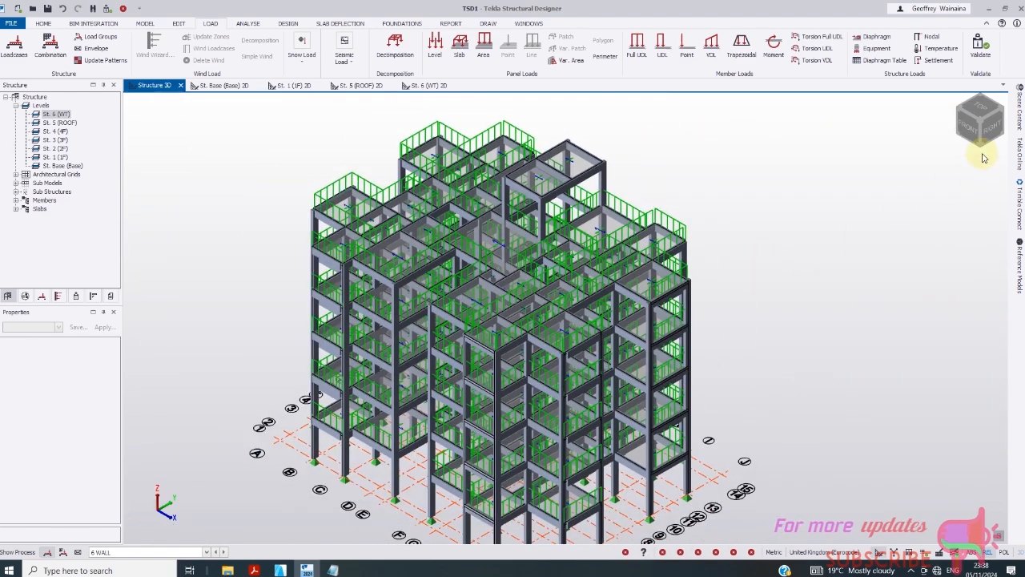
pyautogui.click(955, 100)
pyautogui.click(996, 123)
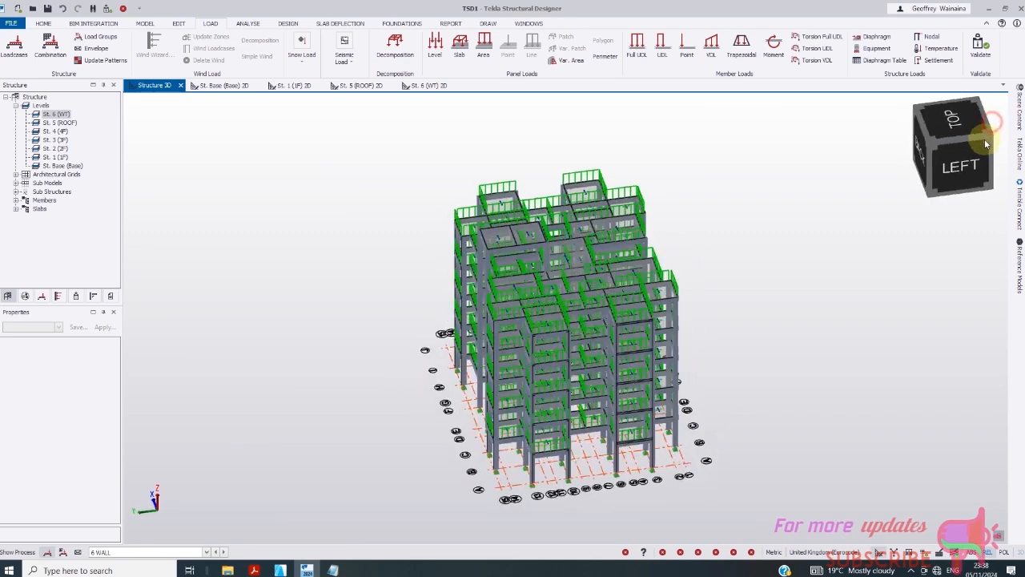
# - Open the Status tab to review the model validation checklist
pyautogui.click(76, 296)
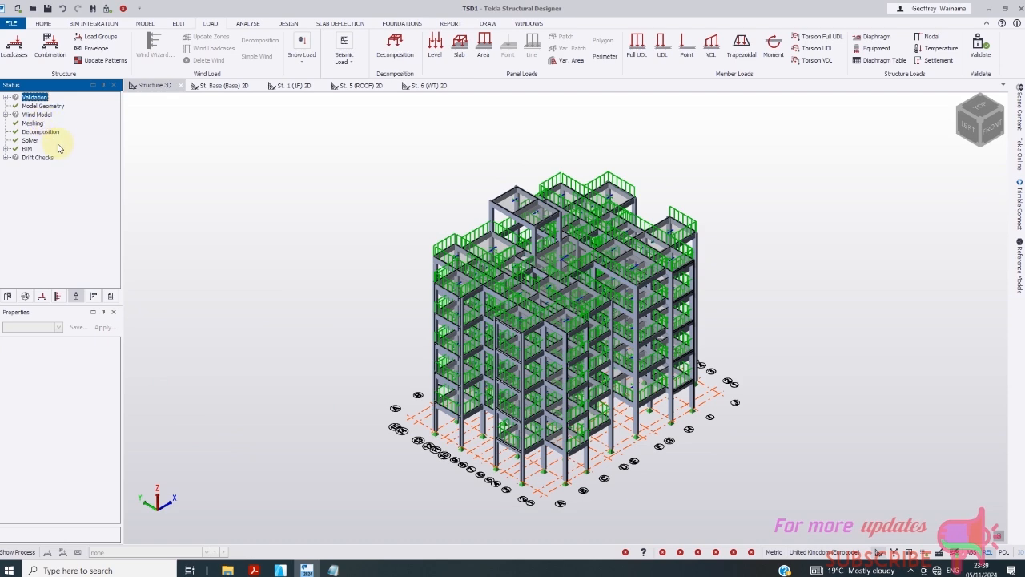
pyautogui.scroll(6, 483, 426)
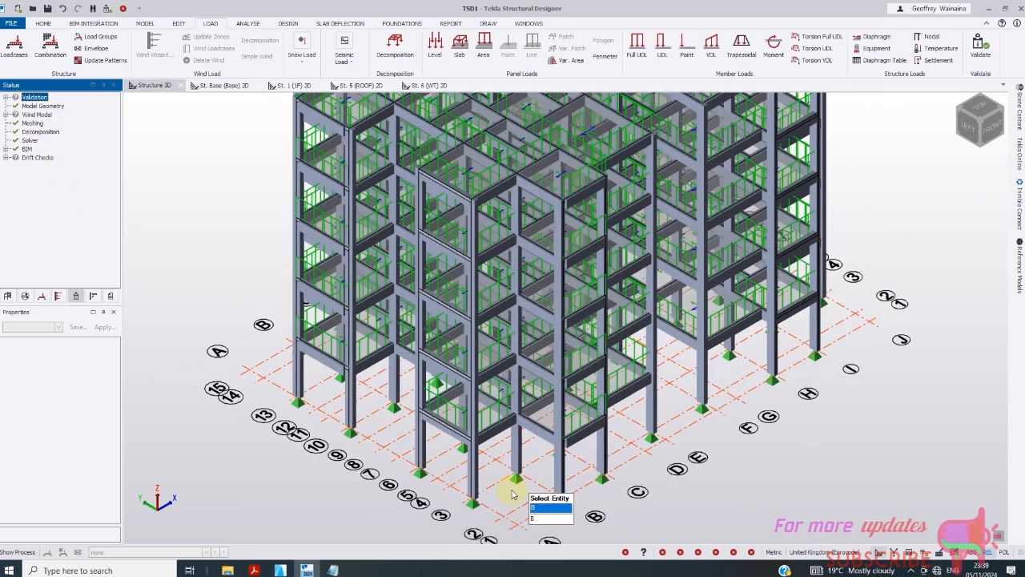
pyautogui.scroll(-1, 516, 491)
pyautogui.scroll(4, 717, 190)
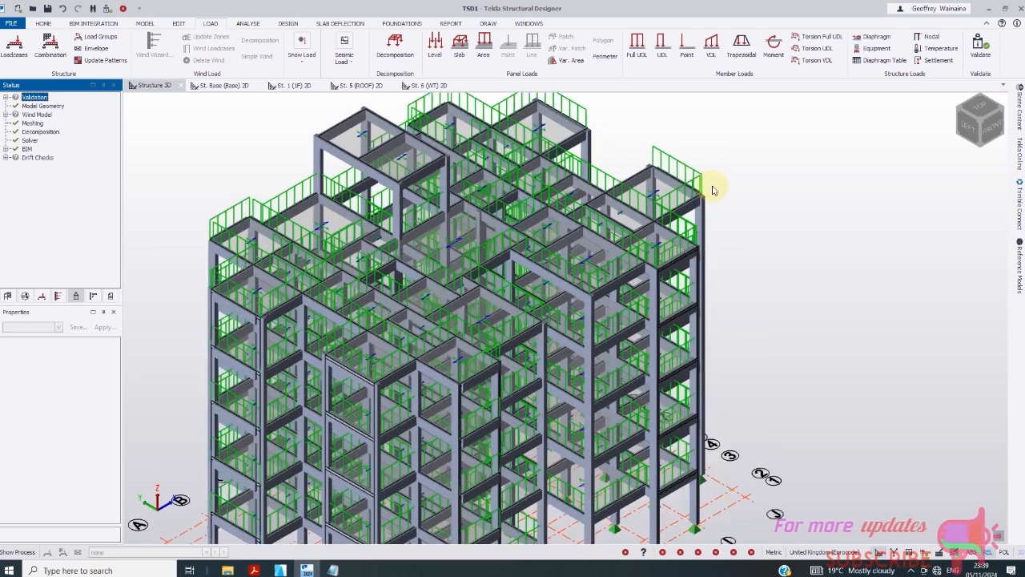
pyautogui.scroll(-2, 633, 240)
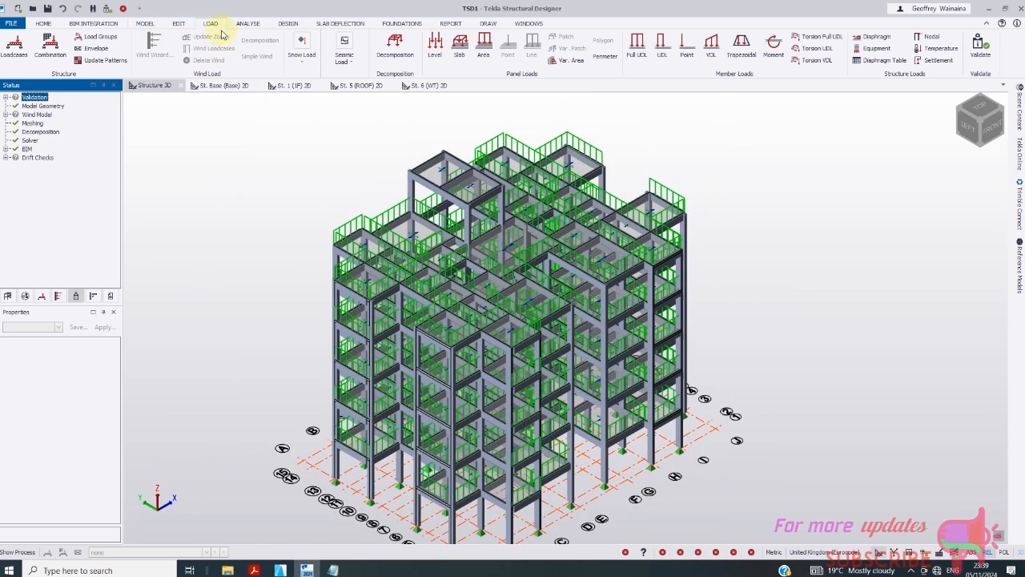
# - Browse the ANALYZE, HOME and EDIT tabs, settle on MODEL, and rotate the 3D view
pyautogui.click(249, 25)
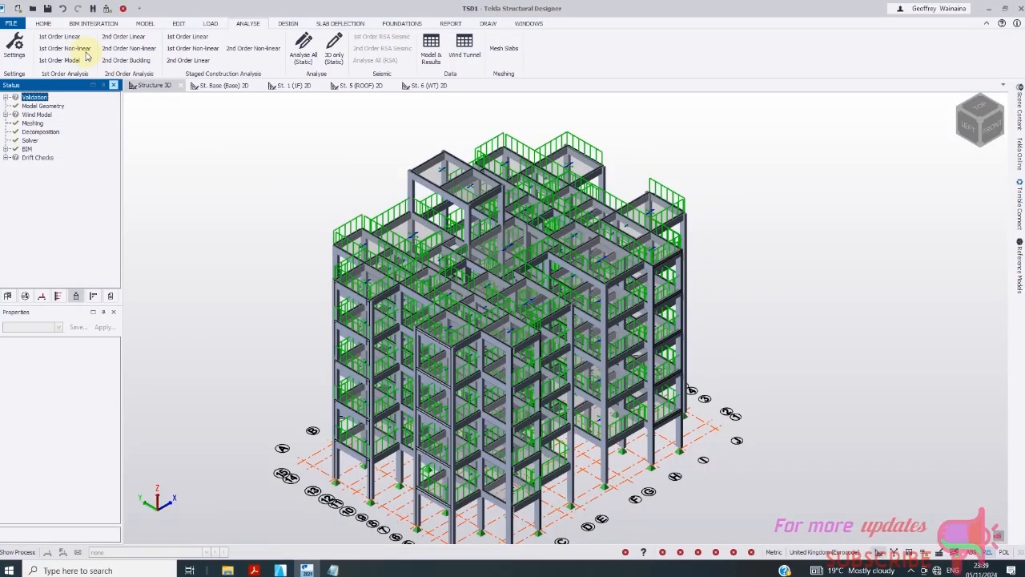
pyautogui.click(55, 24)
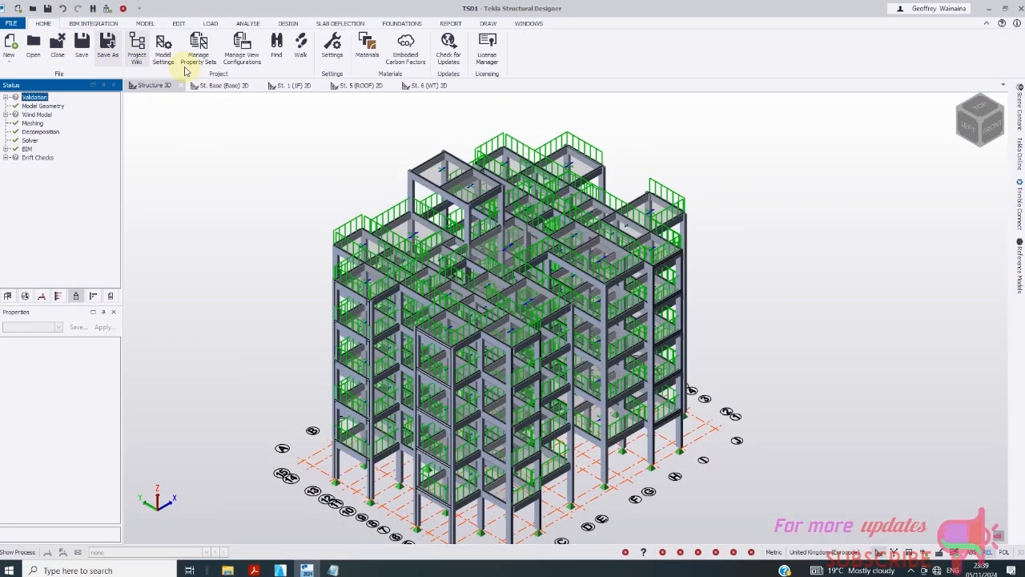
pyautogui.click(178, 24)
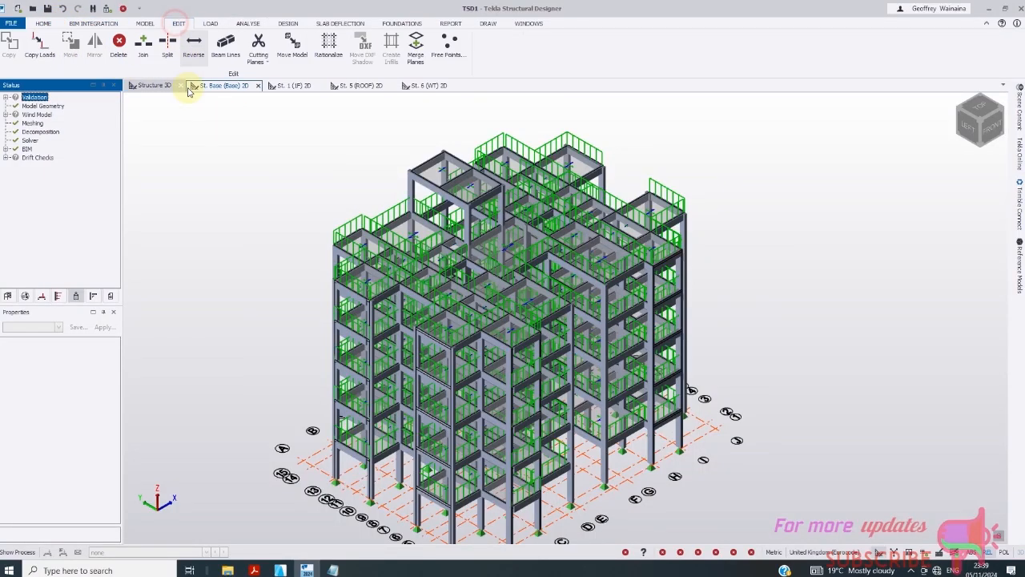
pyautogui.click(145, 23)
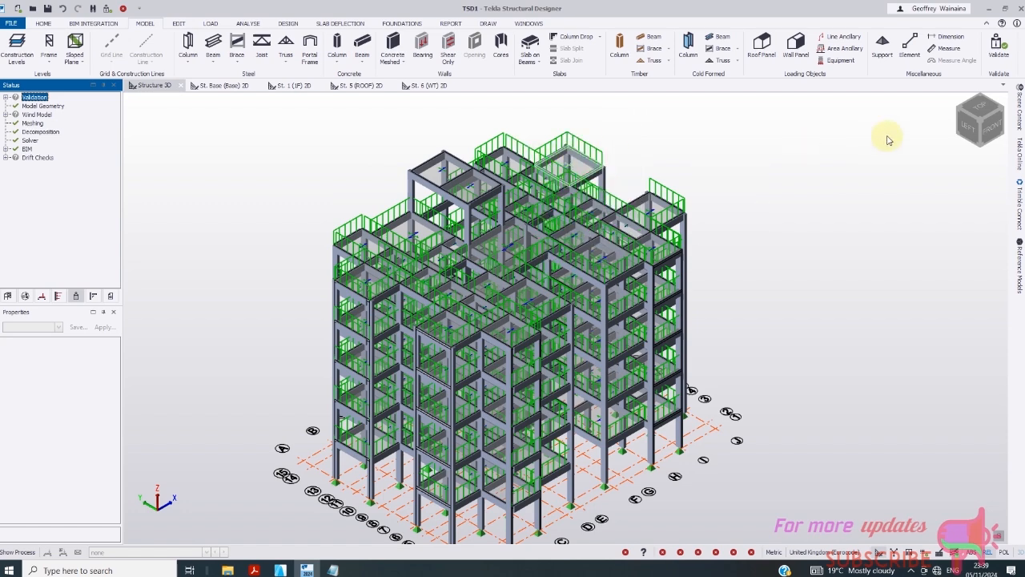
pyautogui.click(946, 100)
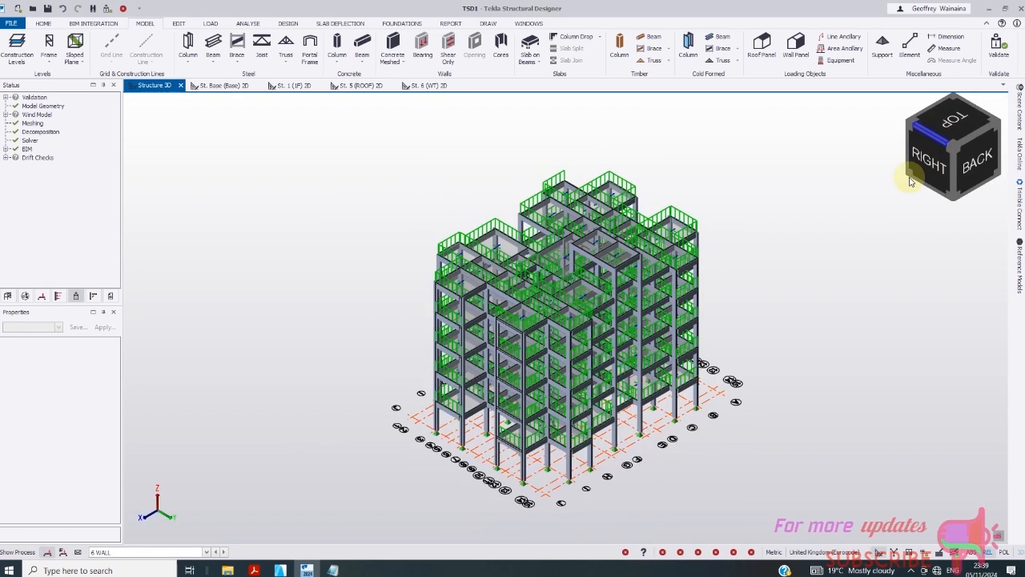
pyautogui.scroll(1, 597, 373)
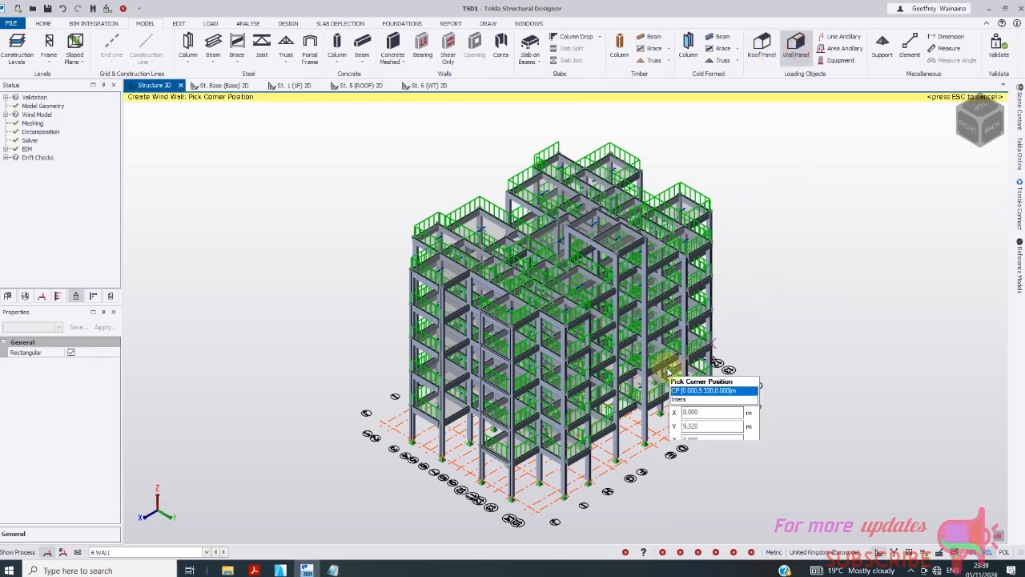
# - Pick a trial wind-wall corner, zoom around, then switch to the BACK elevation
pyautogui.scroll(3, 617, 355)
pyautogui.scroll(-2, 574, 370)
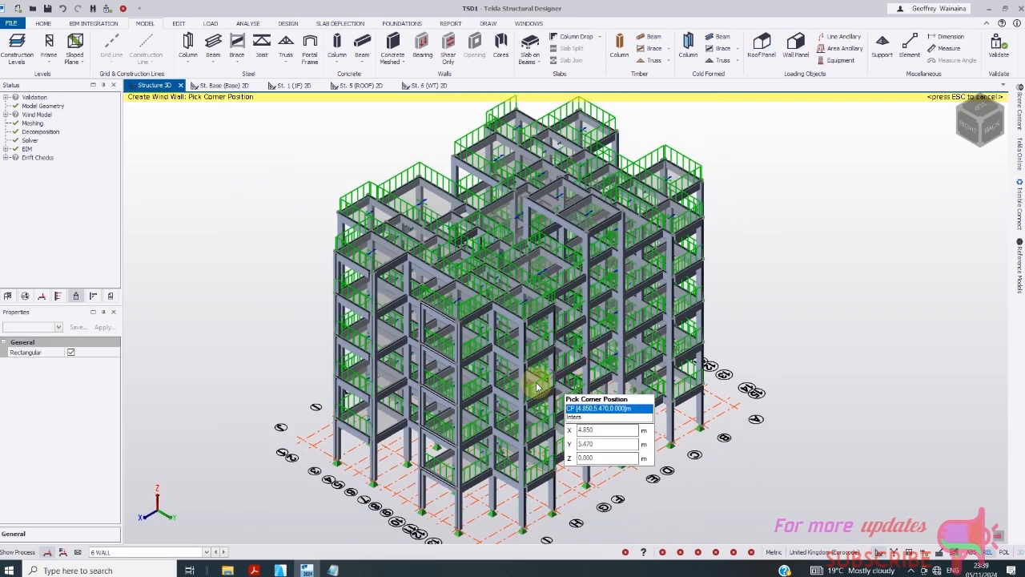
pyautogui.click(521, 367)
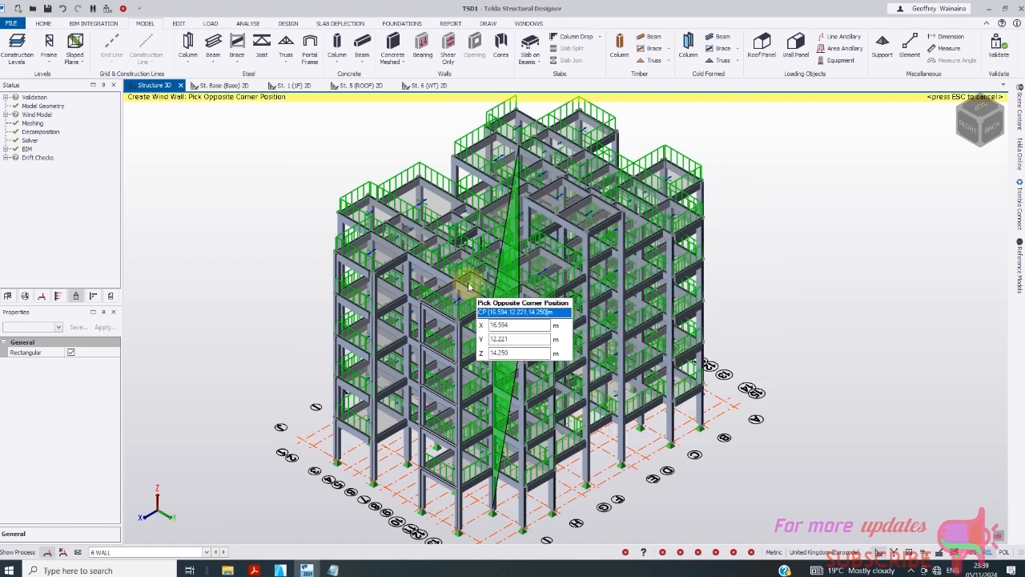
pyautogui.scroll(2, 497, 290)
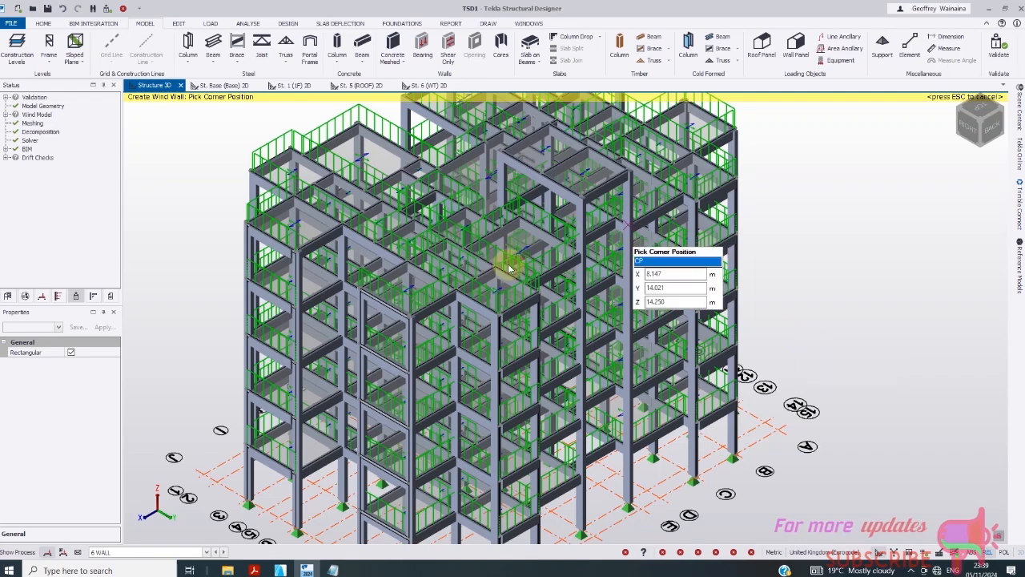
pyautogui.scroll(-1, 497, 325)
pyautogui.scroll(3, 605, 185)
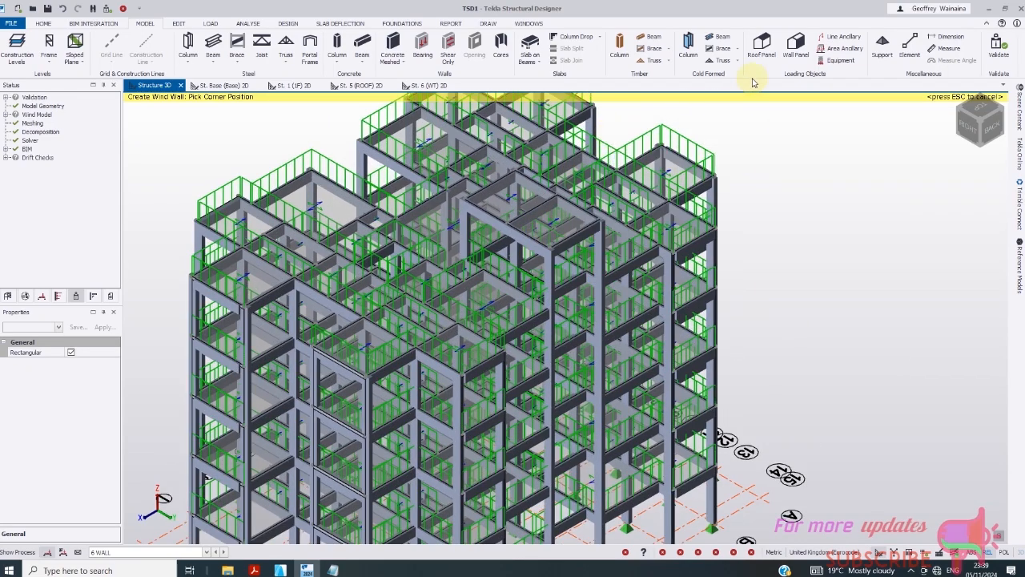
pyautogui.scroll(4, 417, 200)
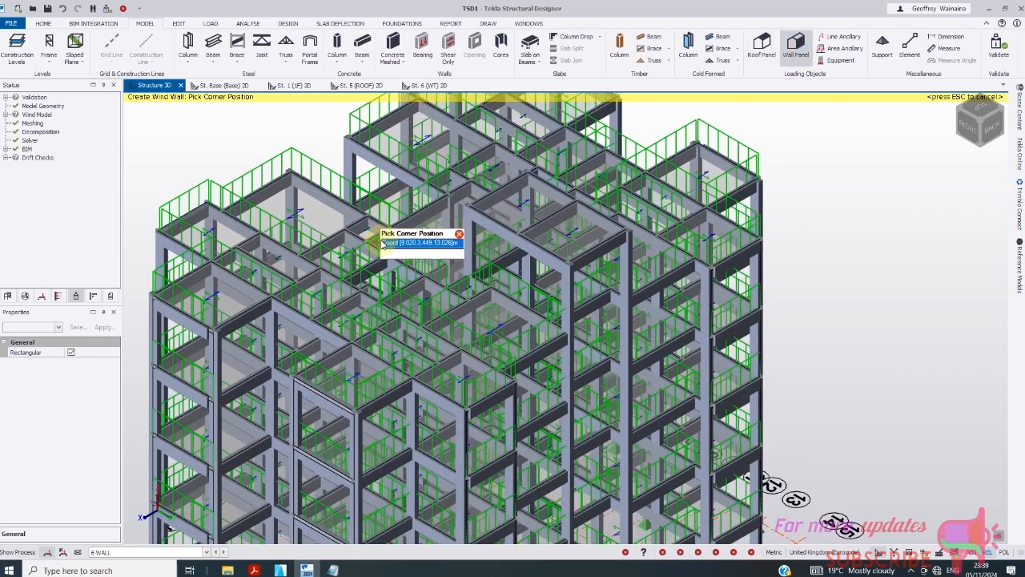
pyautogui.scroll(-5, 408, 248)
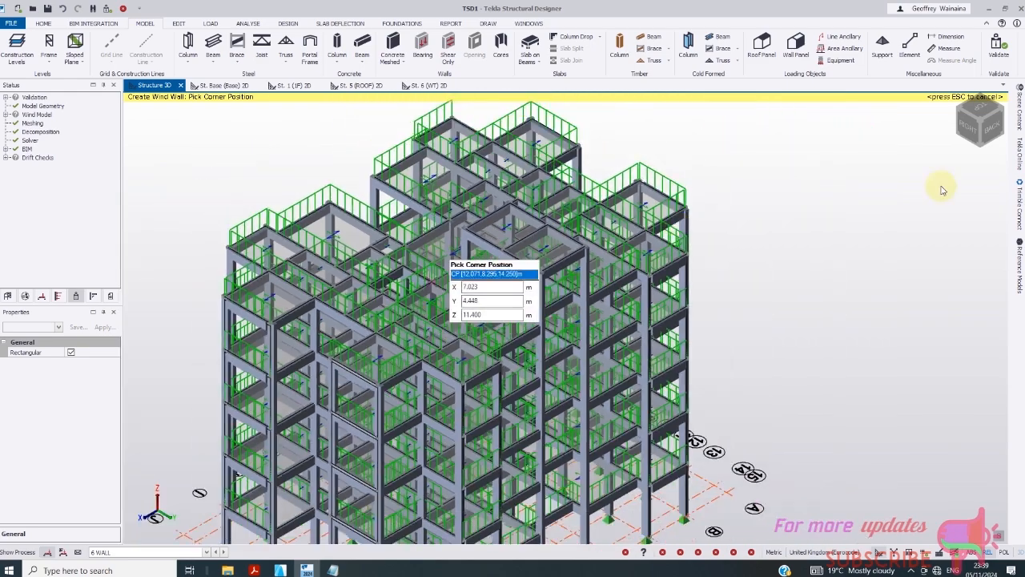
pyautogui.click(992, 140)
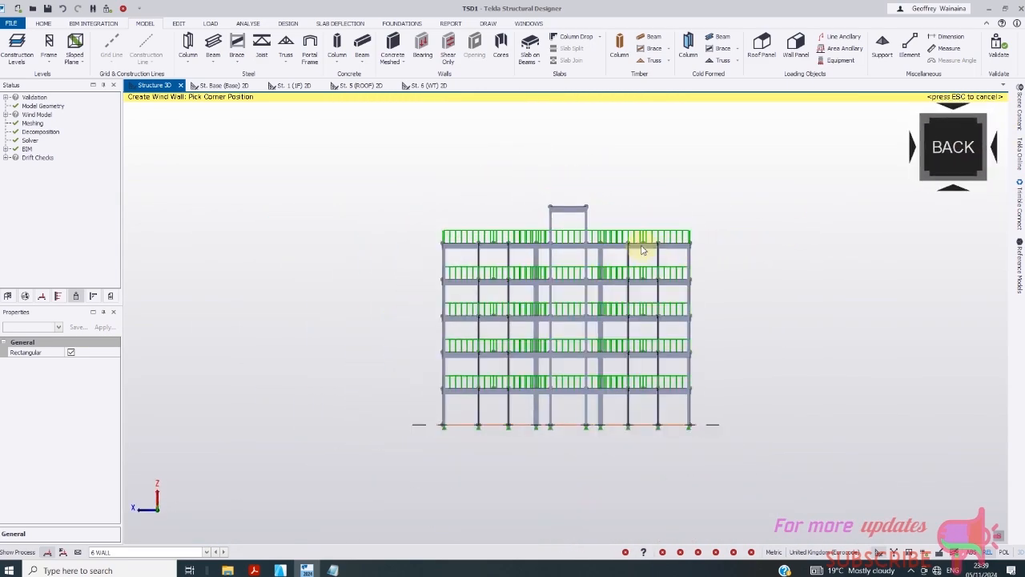
# - Draw wind wall panels on the tank's back and left faces by opposite corners
pyautogui.click(532, 195)
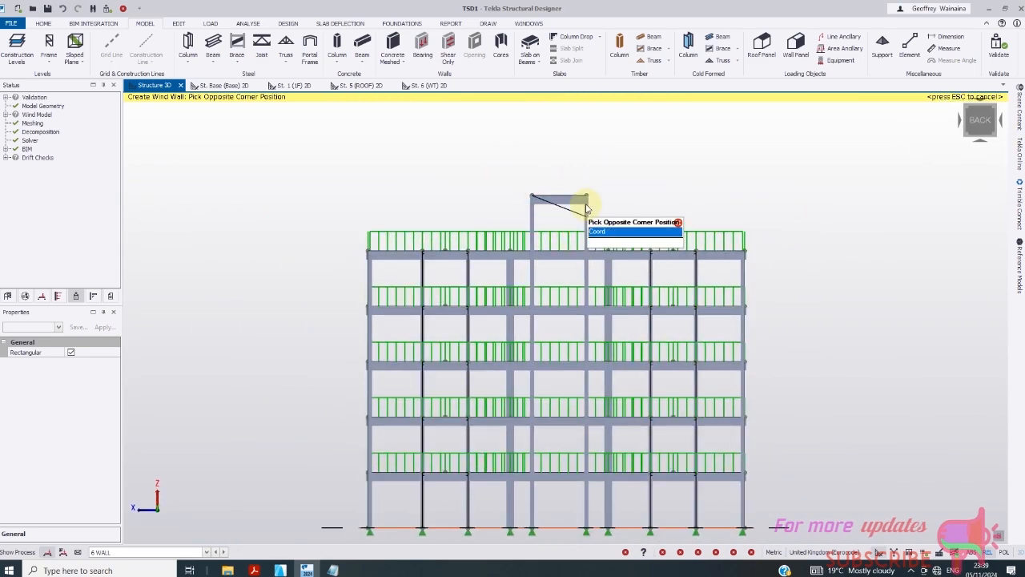
pyautogui.click(606, 249)
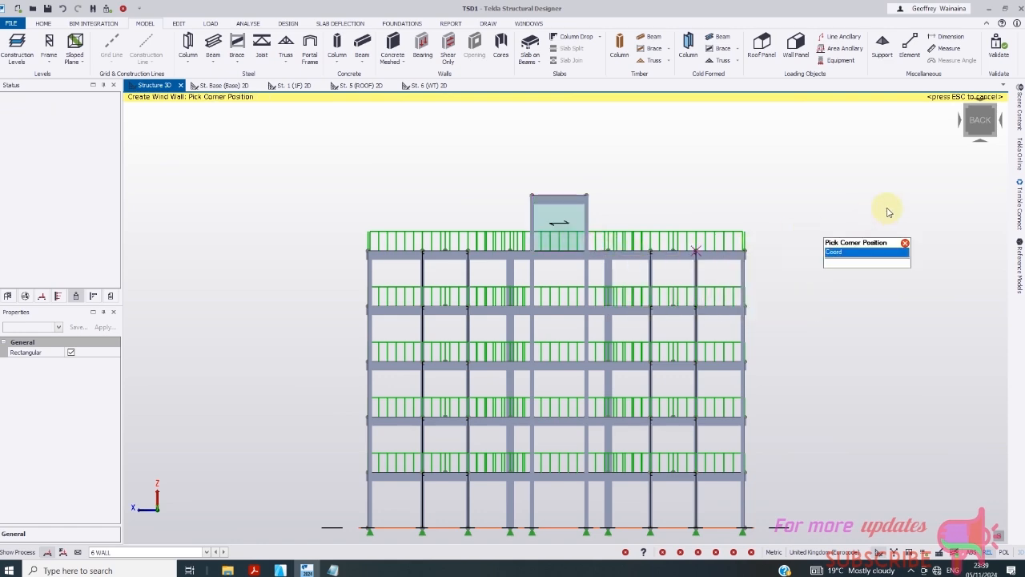
pyautogui.click(984, 160)
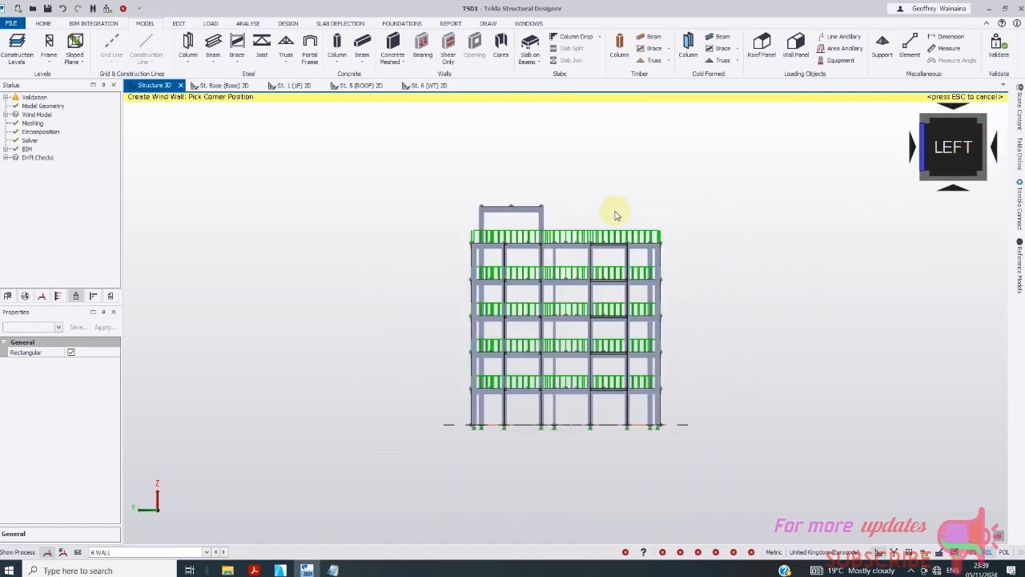
pyautogui.scroll(2, 479, 210)
pyautogui.click(470, 205)
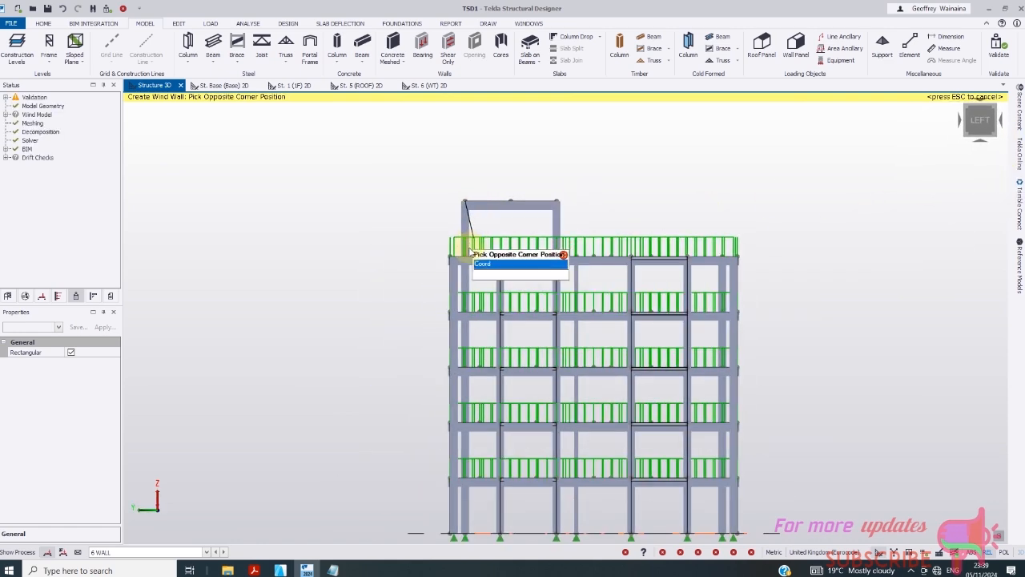
pyautogui.click(557, 254)
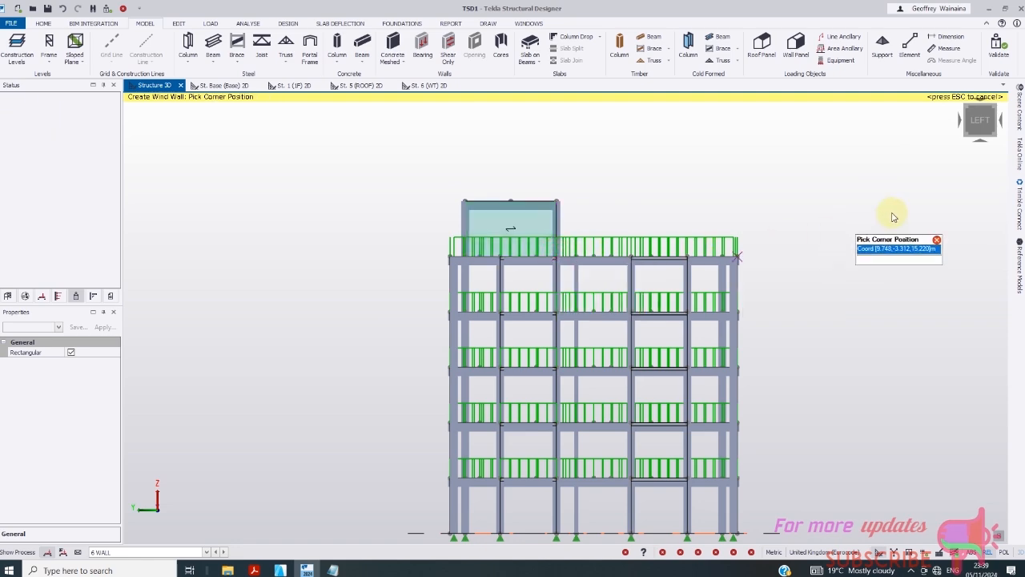
# - Add the front-face tank wall panel, then return to an isometric view
pyautogui.click(978, 160)
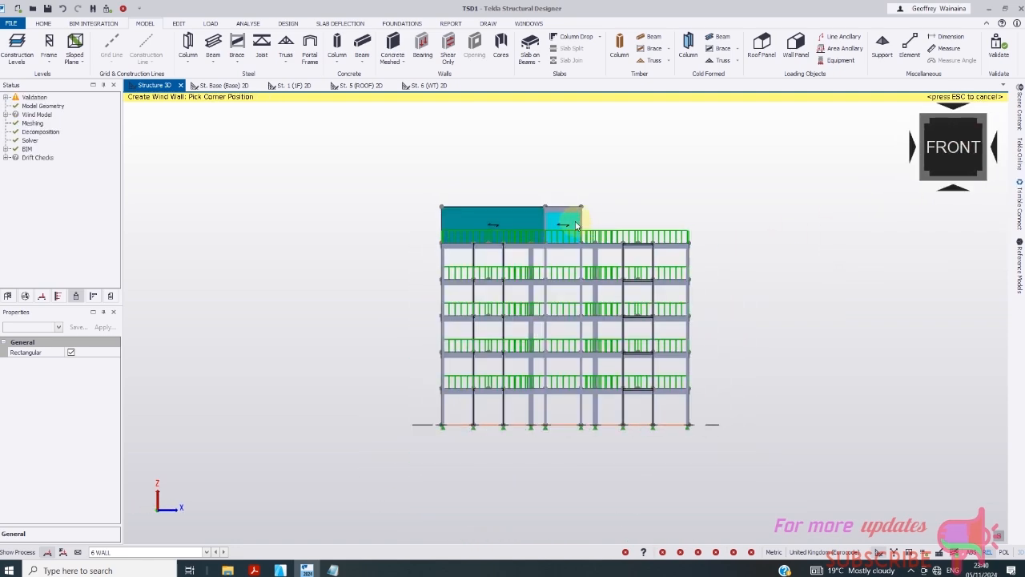
pyautogui.scroll(2, 552, 210)
pyautogui.click(547, 259)
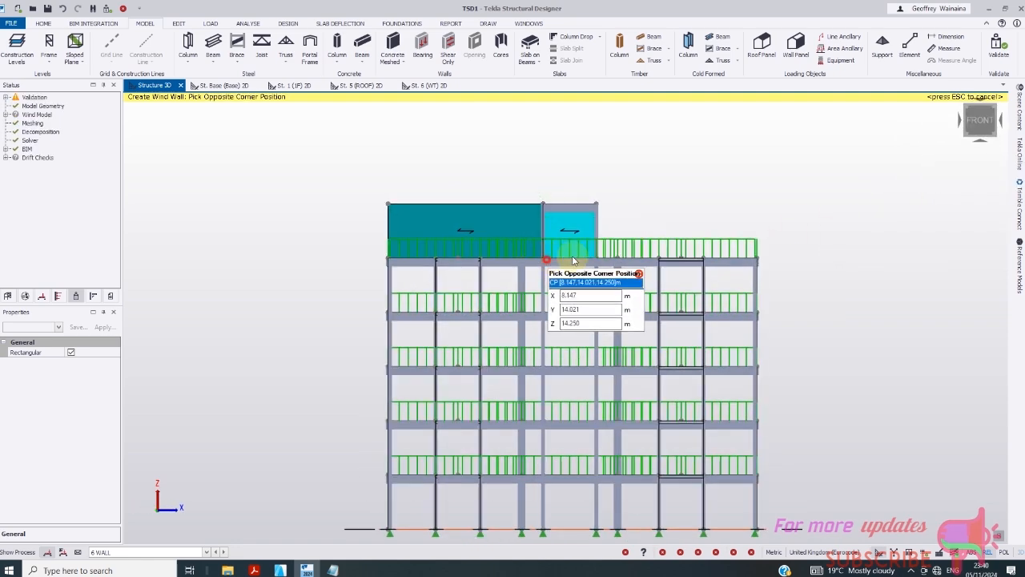
pyautogui.click(597, 258)
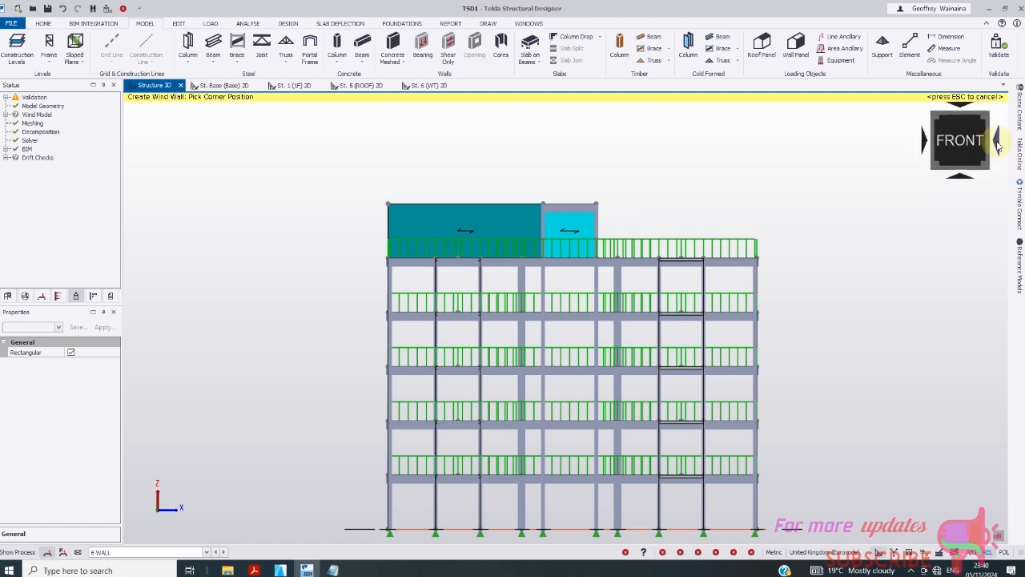
pyautogui.click(998, 142)
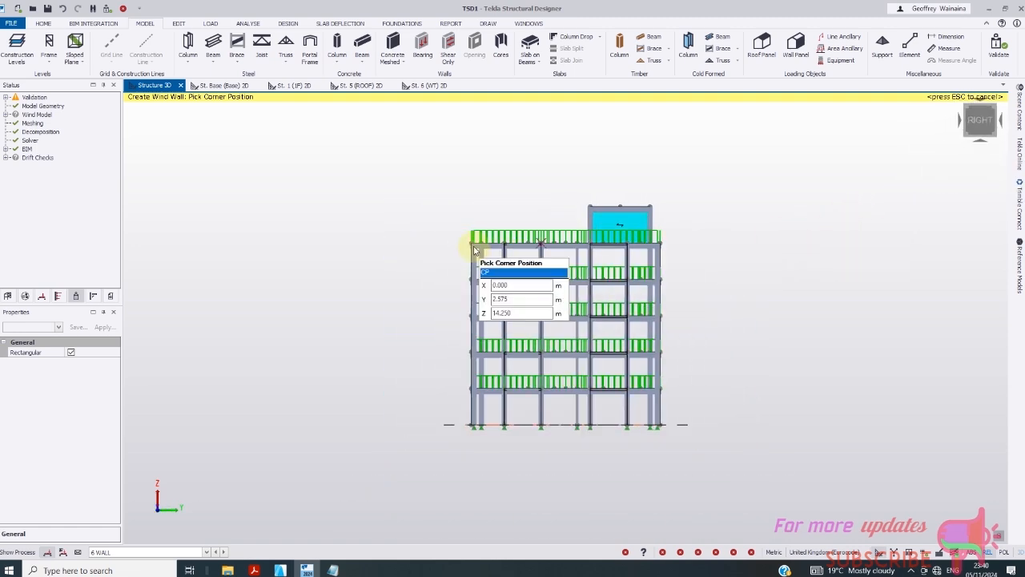
pyautogui.click(975, 125)
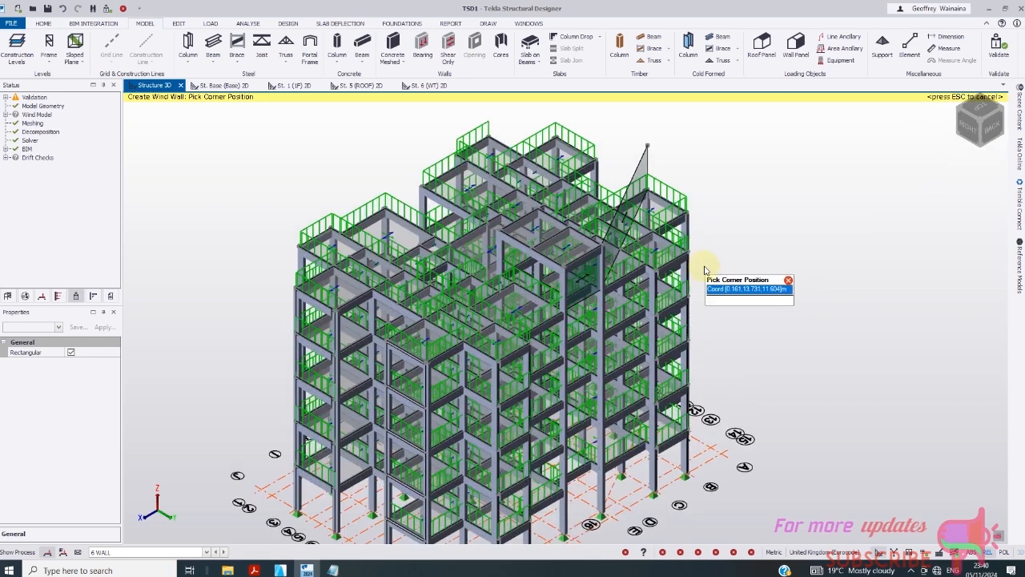
# - End the Wall Panel command and inspect one of the created wind walls
pyautogui.scroll(3, 705, 270)
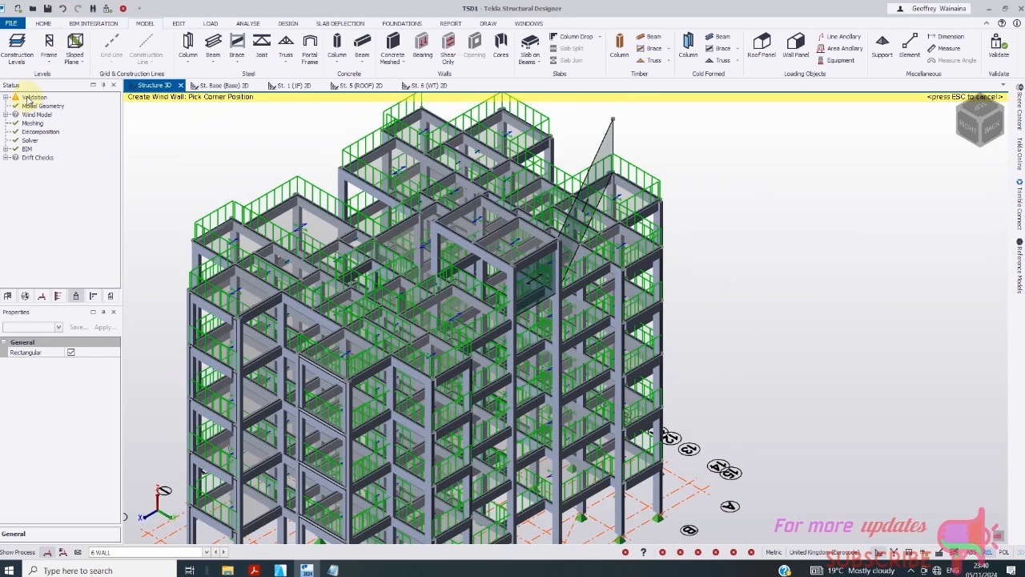
pyautogui.press('Escape')
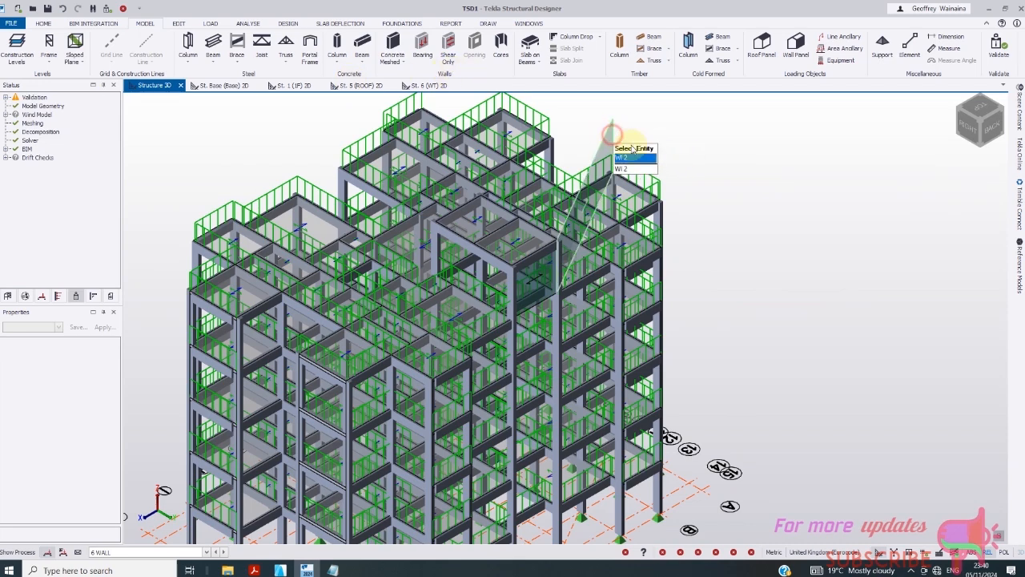
pyautogui.click(637, 161)
pyautogui.press('Escape')
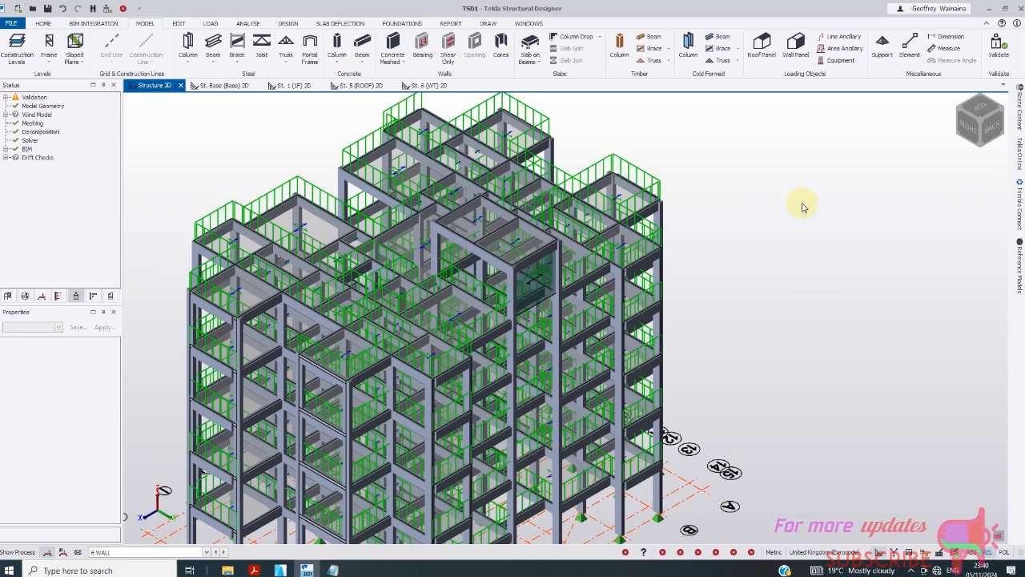
# - Launch the Wind Wizard from the LOAD tab
pyautogui.scroll(5, 435, 320)
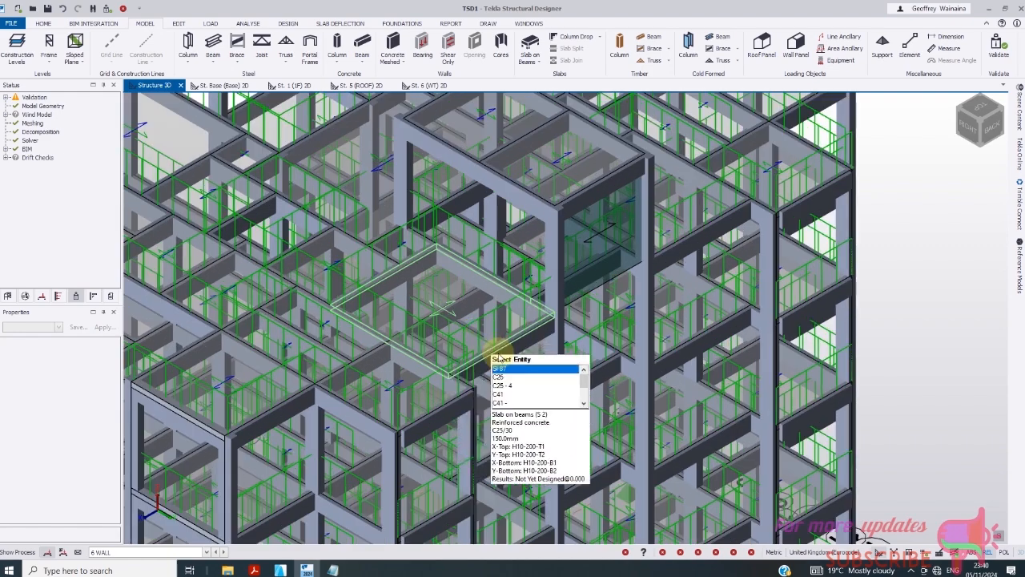
pyautogui.scroll(-3, 512, 383)
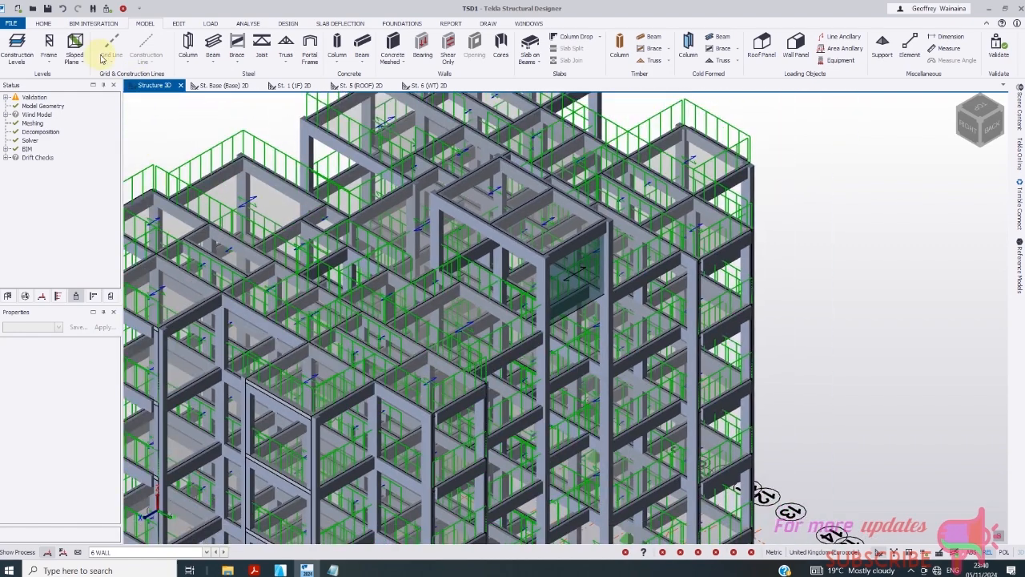
pyautogui.scroll(-2, 519, 270)
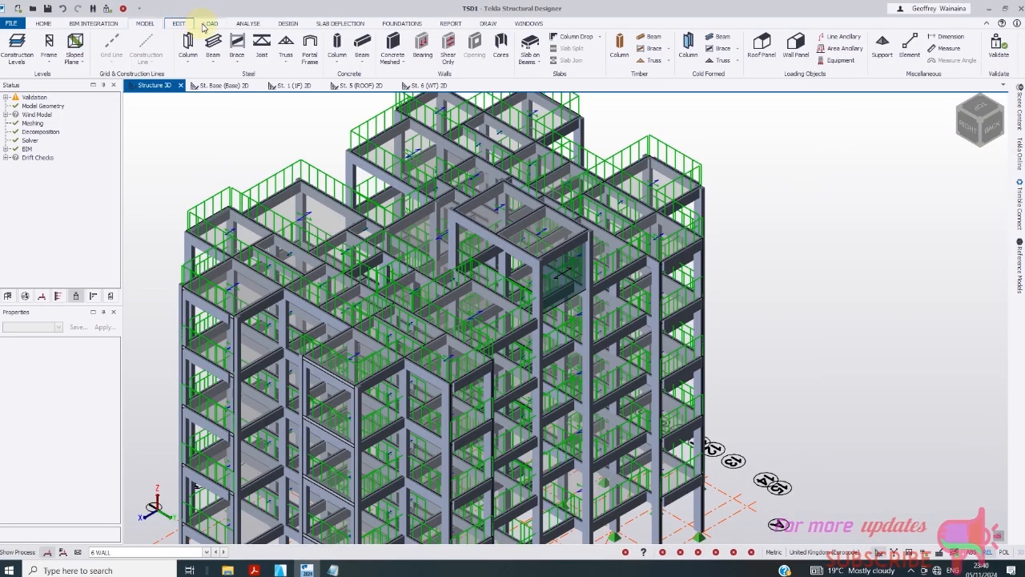
pyautogui.click(209, 23)
pyautogui.click(157, 48)
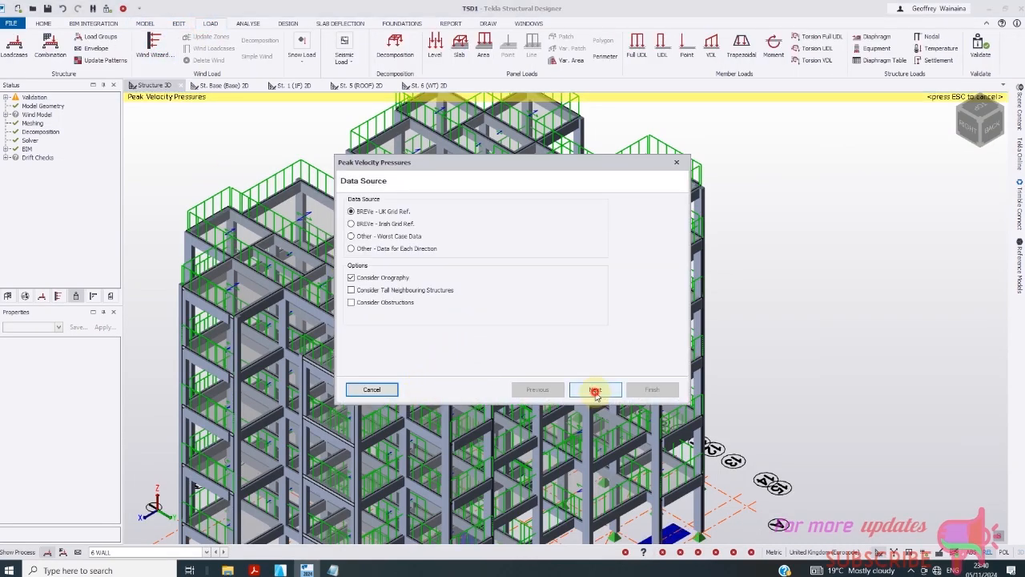
# - Advance the wind wizard past Data Source to the BREVe Location step
pyautogui.click(594, 391)
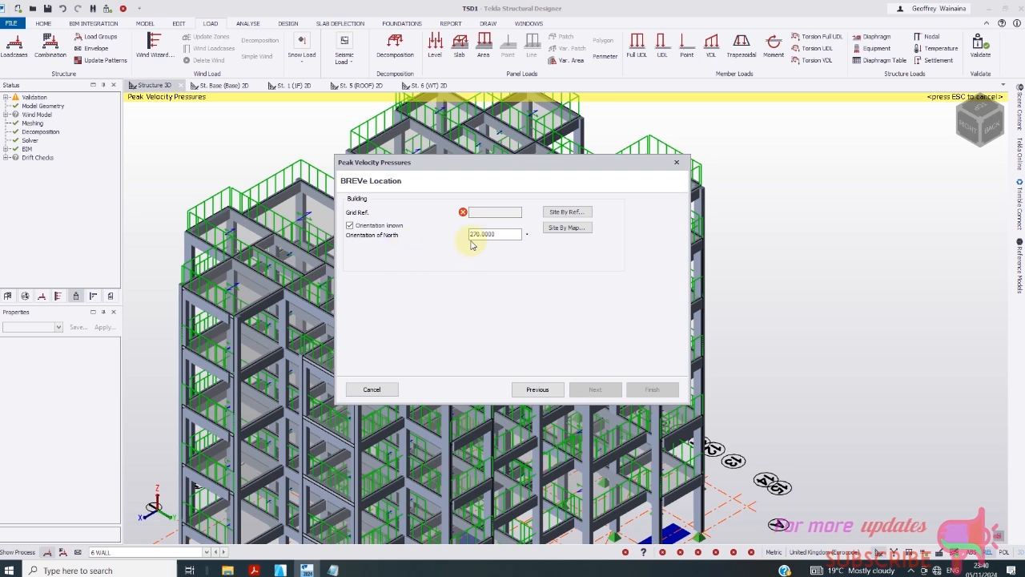
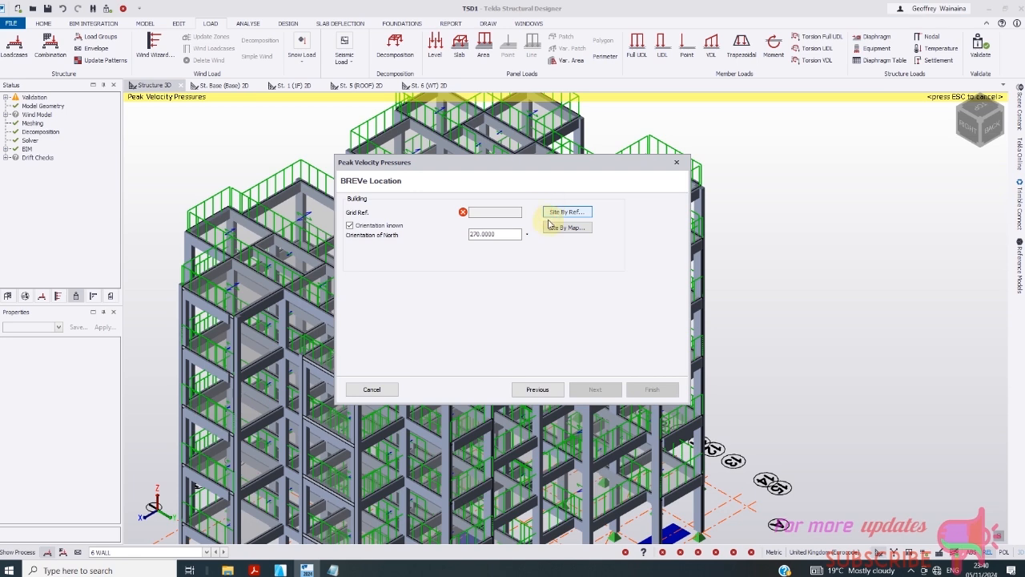
# - Set the wind site by grid reference SV000000, checking it against the map site selector
pyautogui.click(552, 213)
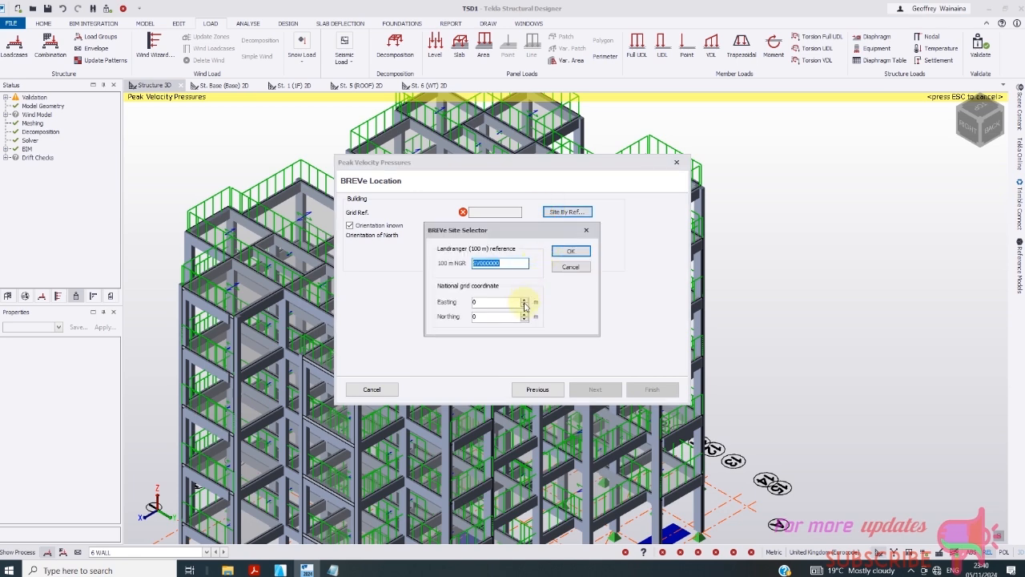
pyautogui.click(566, 253)
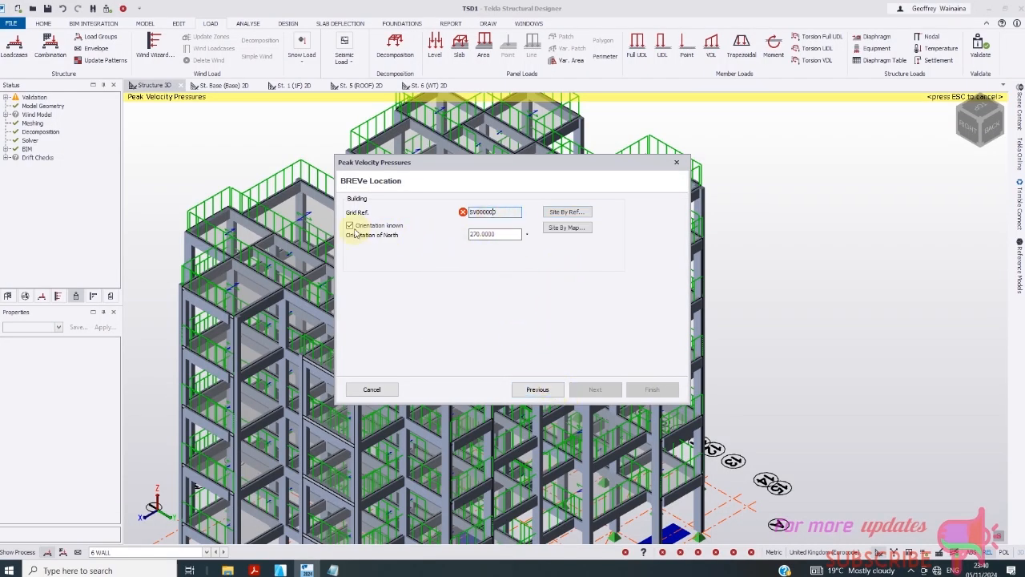
pyautogui.click(466, 215)
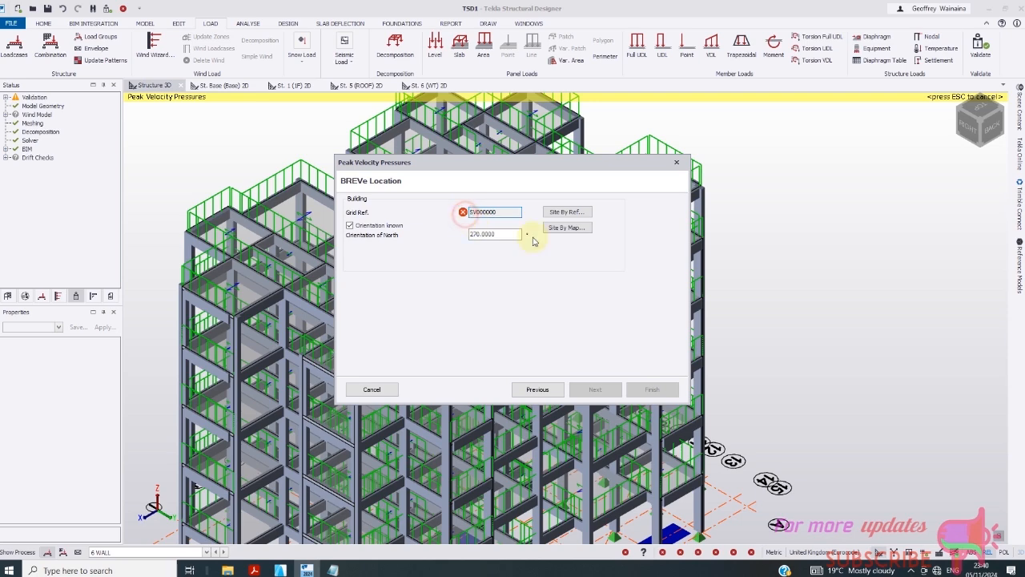
pyautogui.click(568, 230)
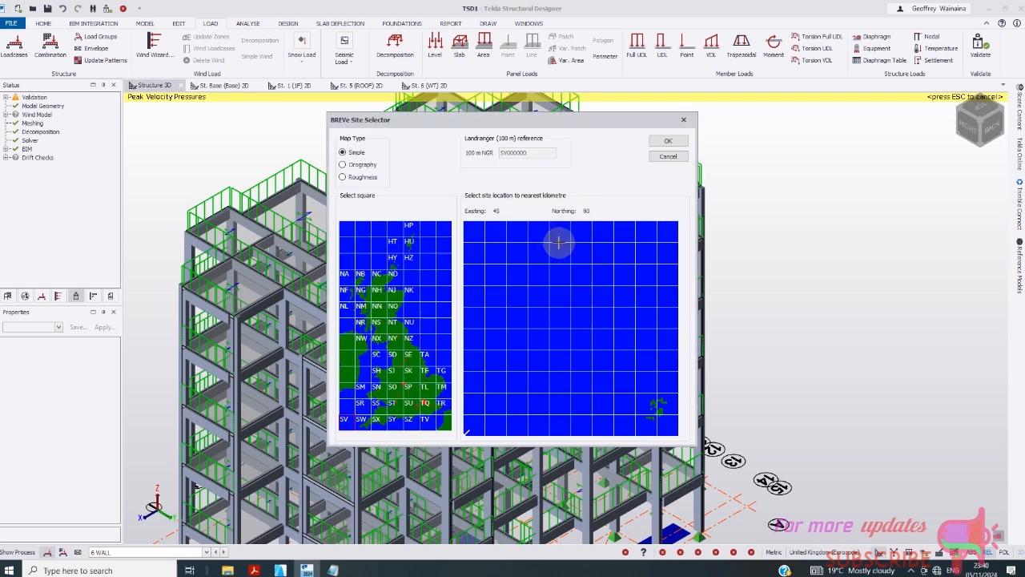
pyautogui.click(391, 329)
pyautogui.click(668, 141)
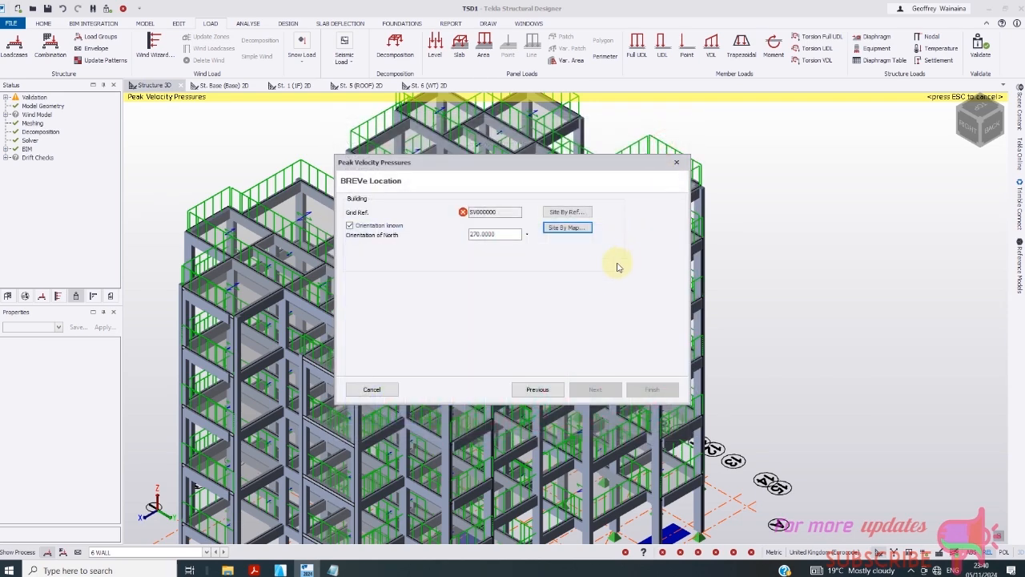
# - Step through basic wind data, roughness and orography to the peak velocity pressure results and finish
pyautogui.click(595, 391)
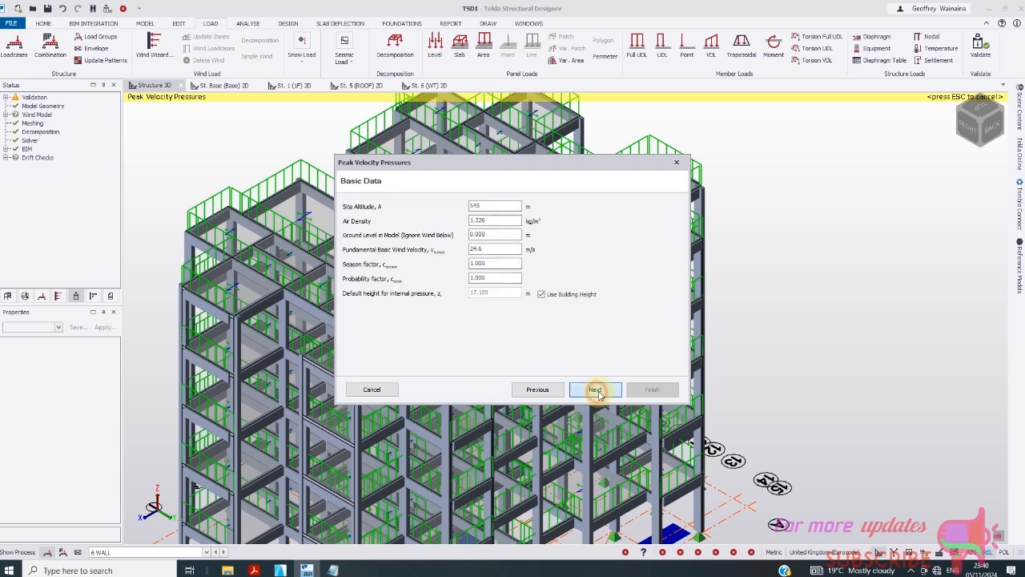
pyautogui.click(597, 392)
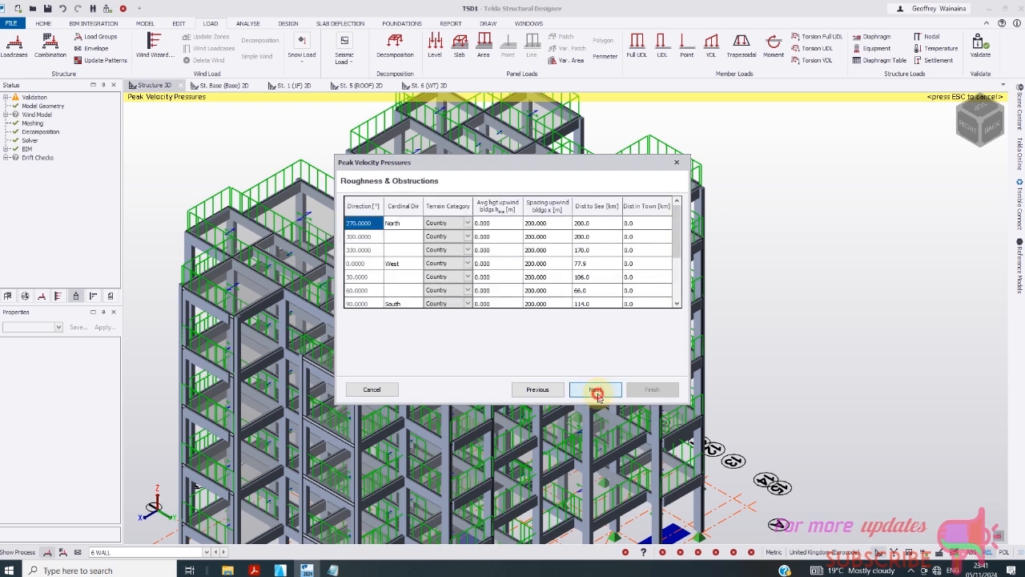
pyautogui.click(596, 391)
pyautogui.click(597, 392)
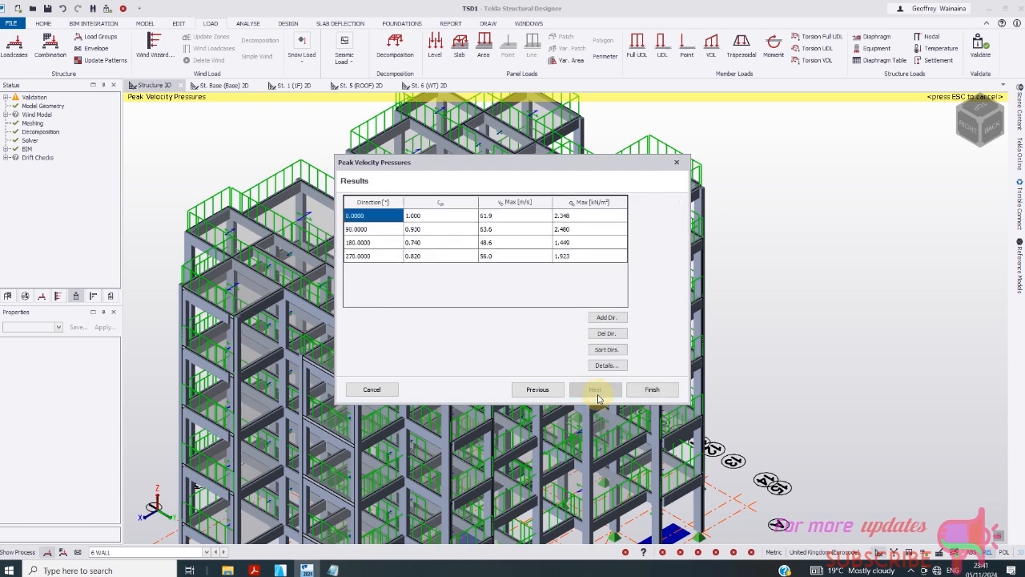
pyautogui.click(653, 390)
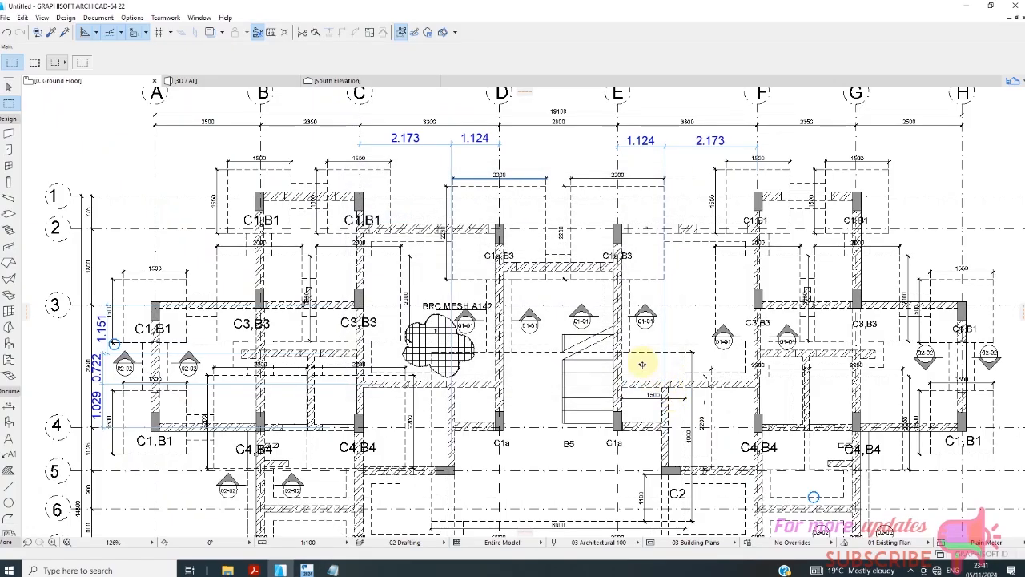
# - Return to the structural model and run Validate from the MODEL tab
pyautogui.click(308, 570)
pyautogui.scroll(-5, 534, 308)
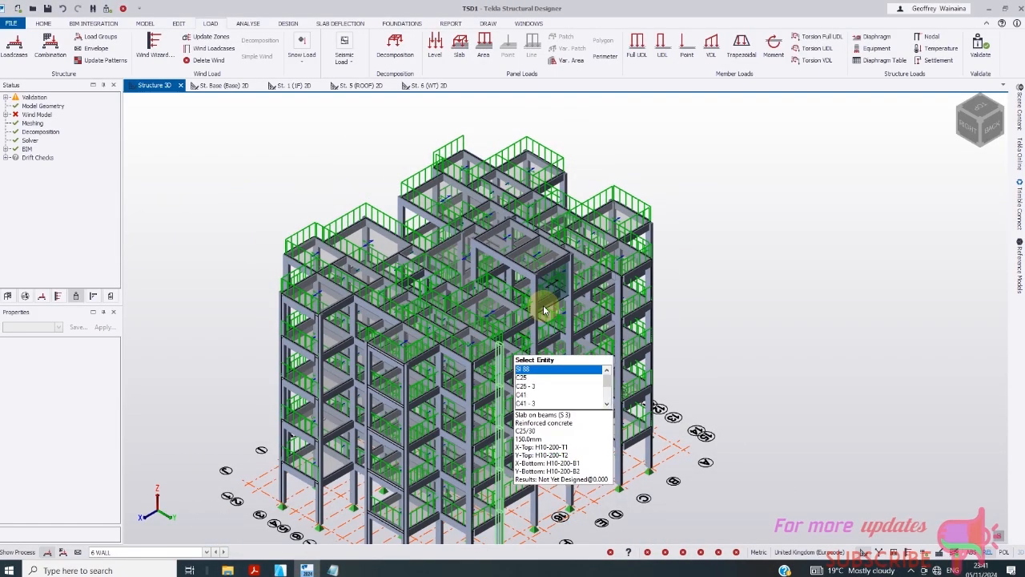
pyautogui.scroll(-1, 509, 328)
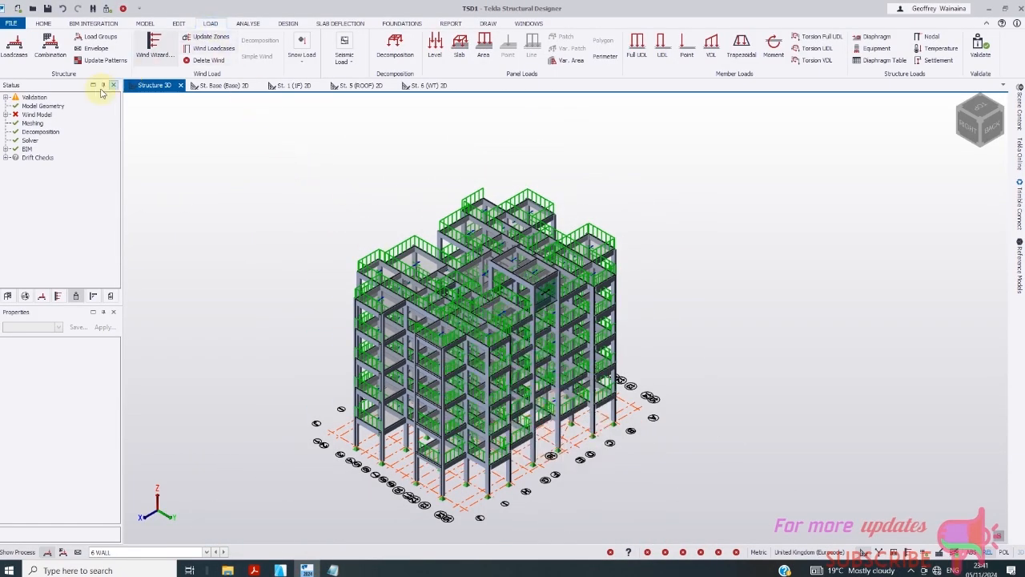
pyautogui.click(145, 24)
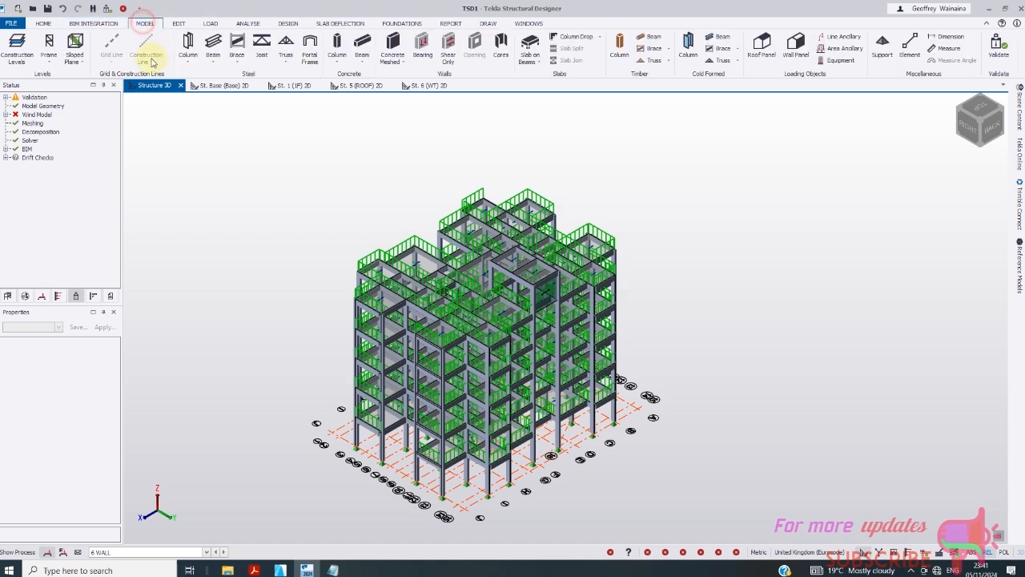
pyautogui.click(1006, 51)
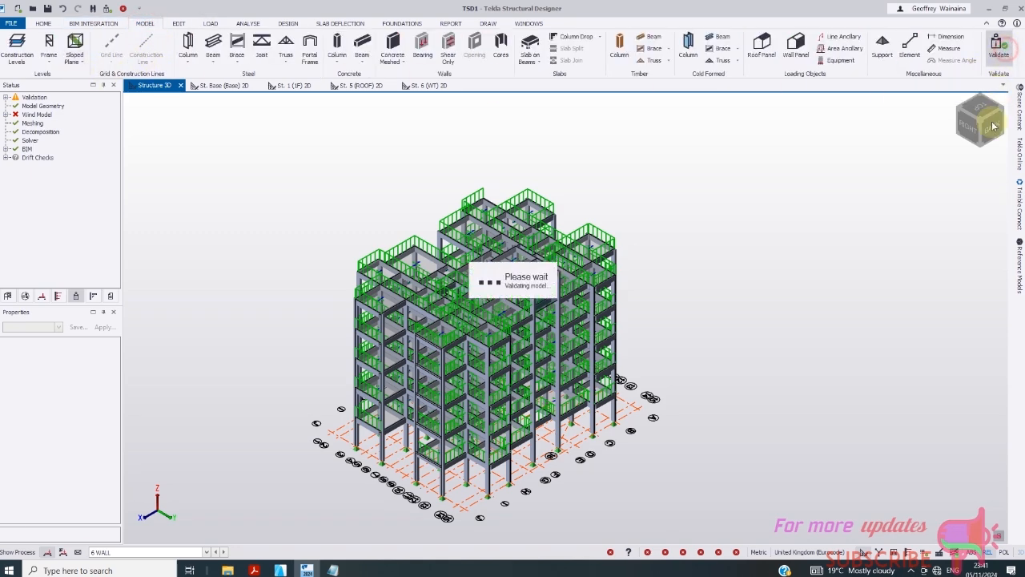
# - Expand the Wall overlap error to identify the overlapping wind walls Wl 1 and Wl 3
pyautogui.scroll(1, 525, 335)
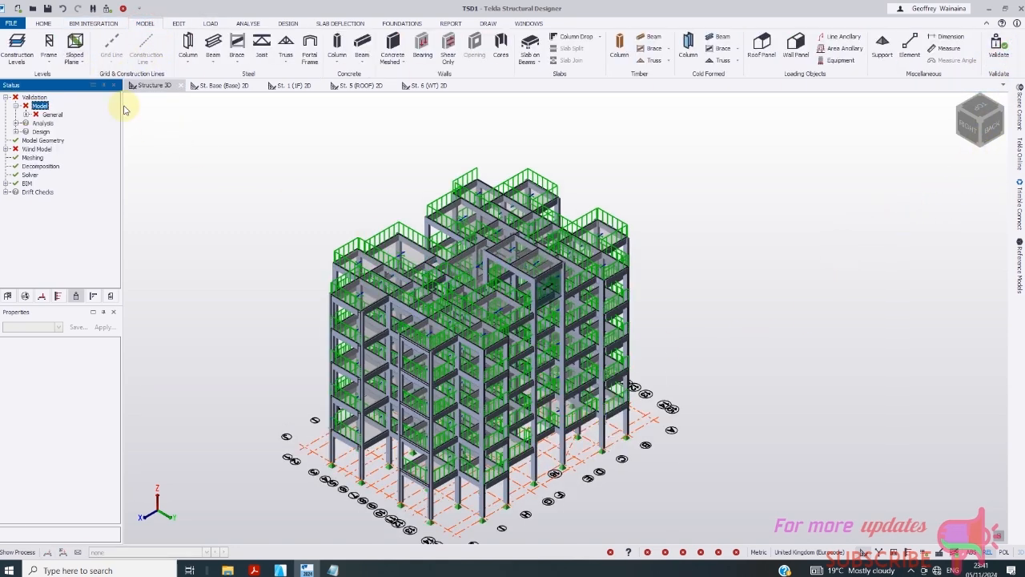
pyautogui.click(26, 116)
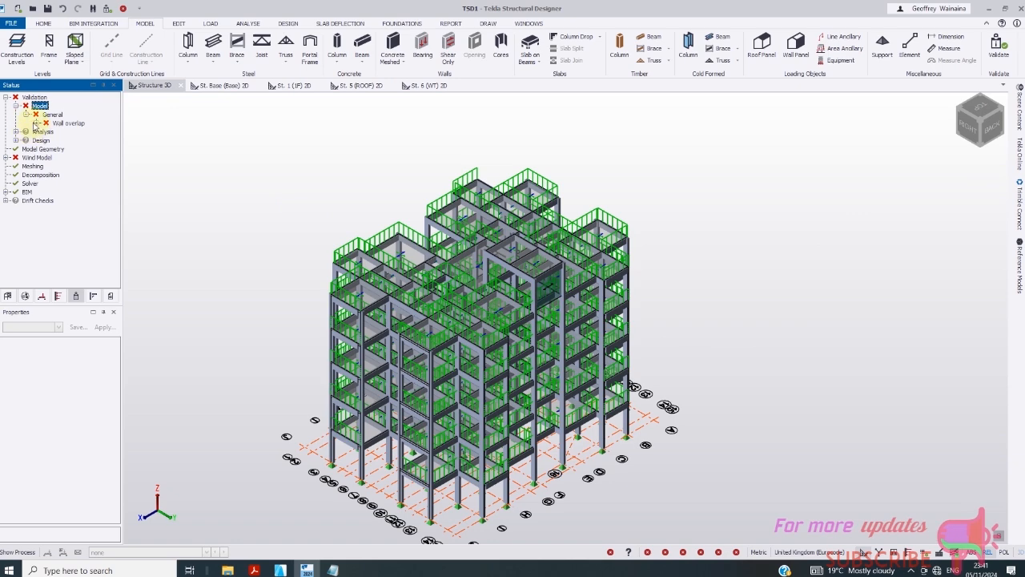
pyautogui.click(36, 123)
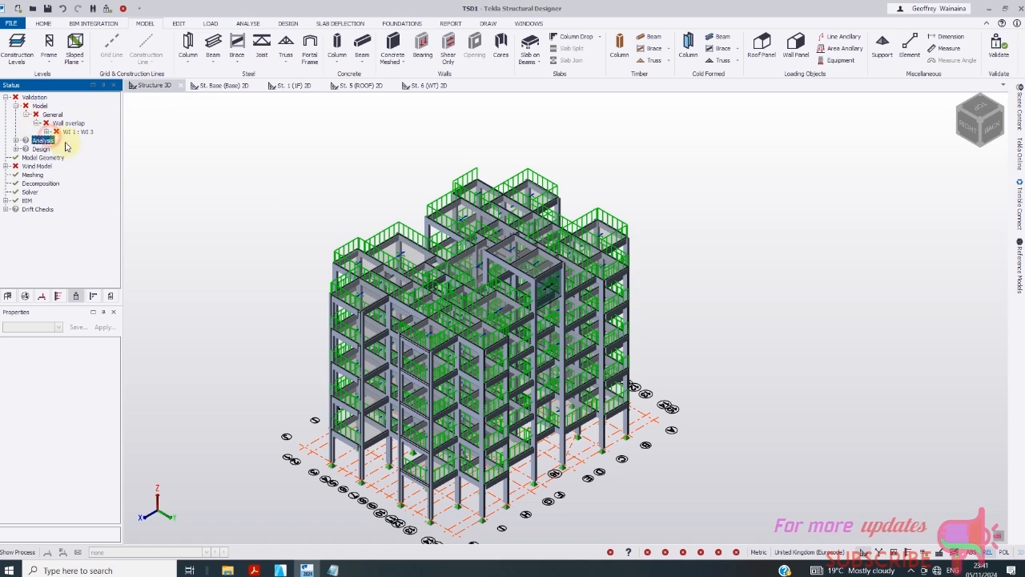
pyautogui.scroll(2, 498, 298)
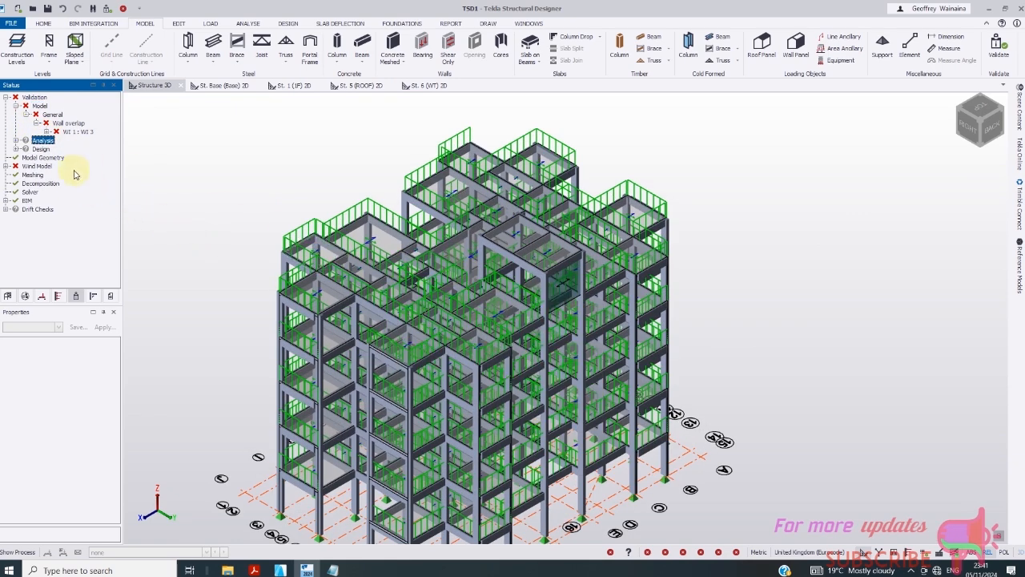
pyautogui.scroll(3, 607, 286)
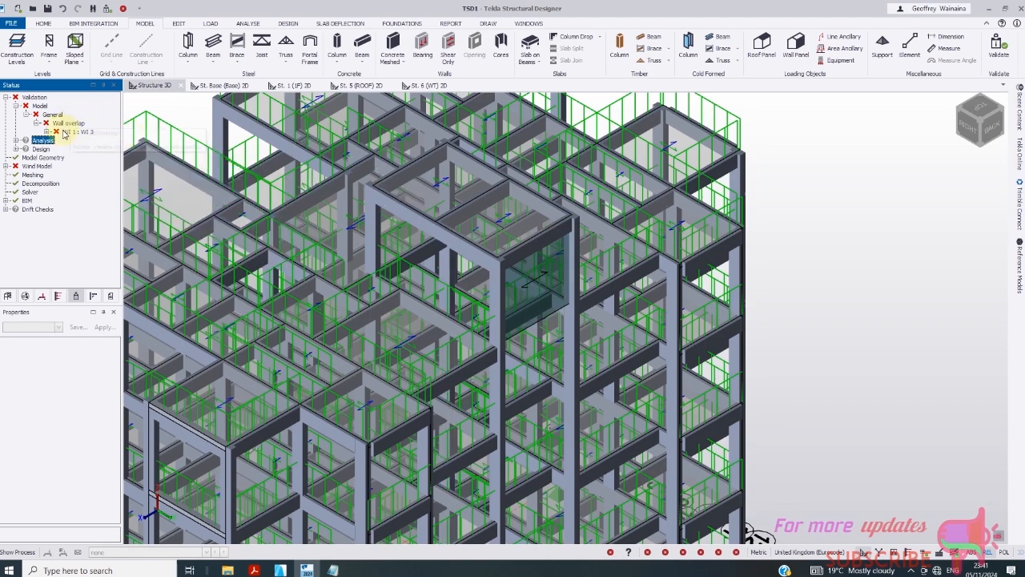
pyautogui.click(46, 131)
pyautogui.click(79, 140)
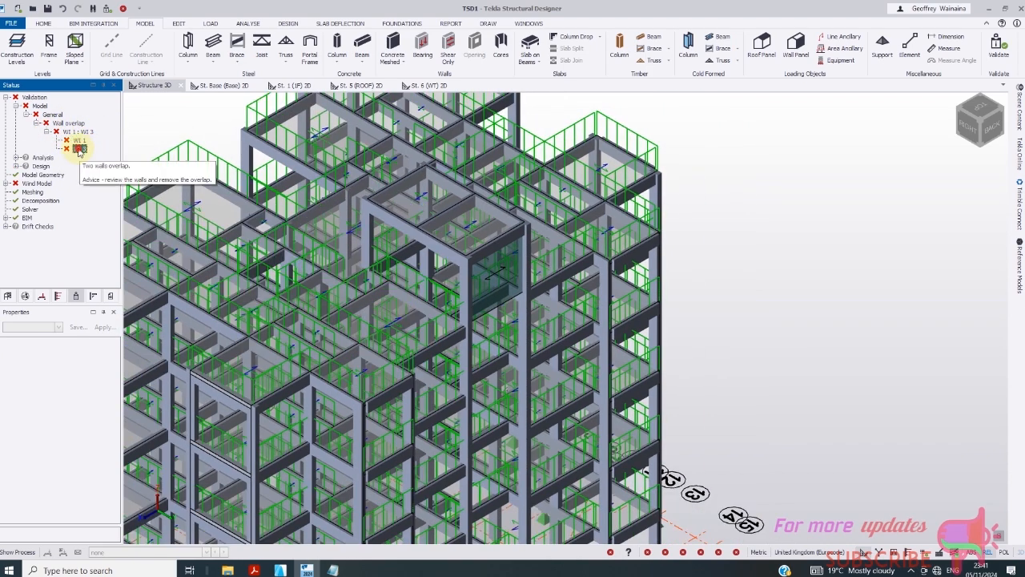
pyautogui.click(80, 149)
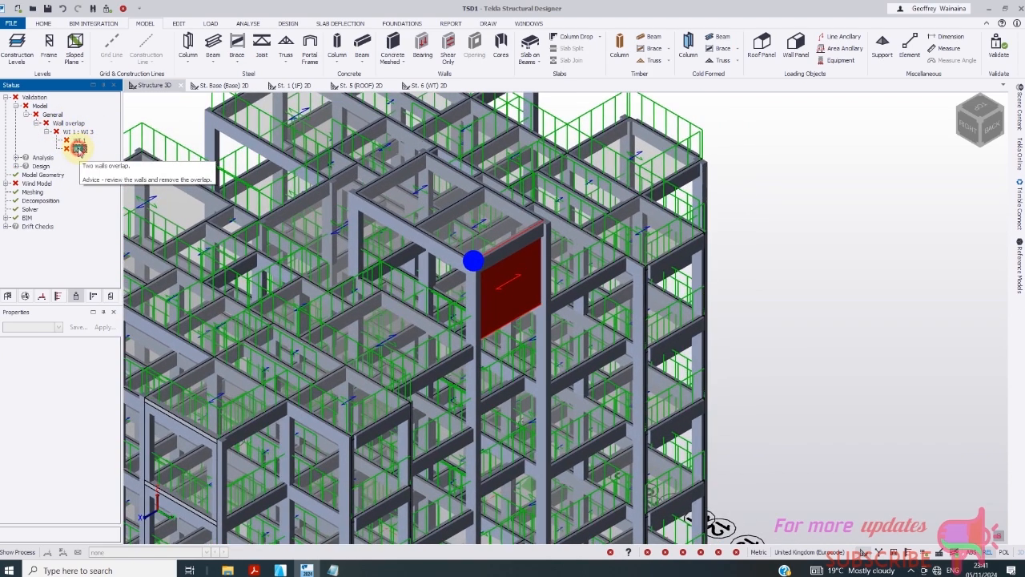
pyautogui.click(77, 140)
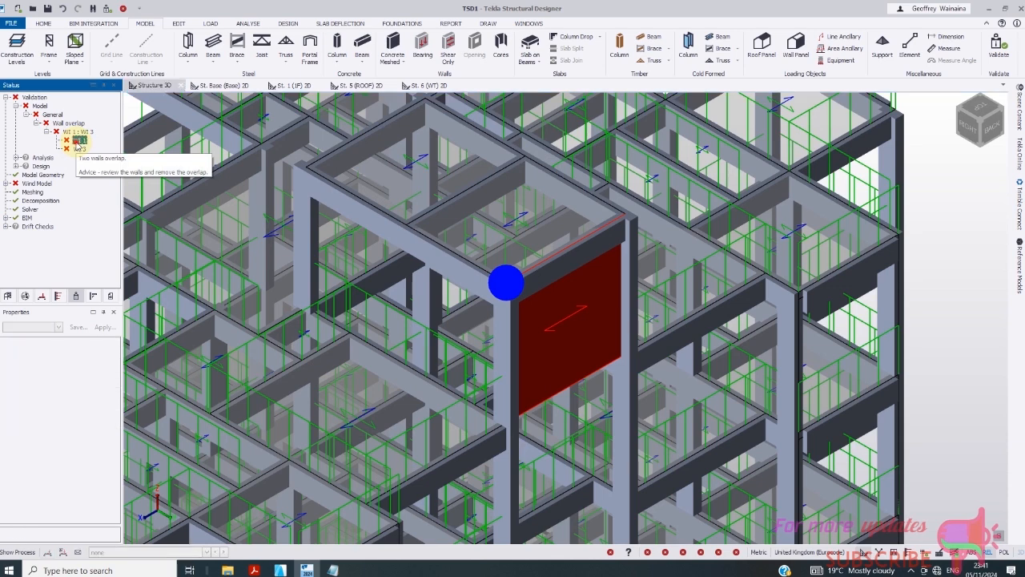
pyautogui.click(80, 143)
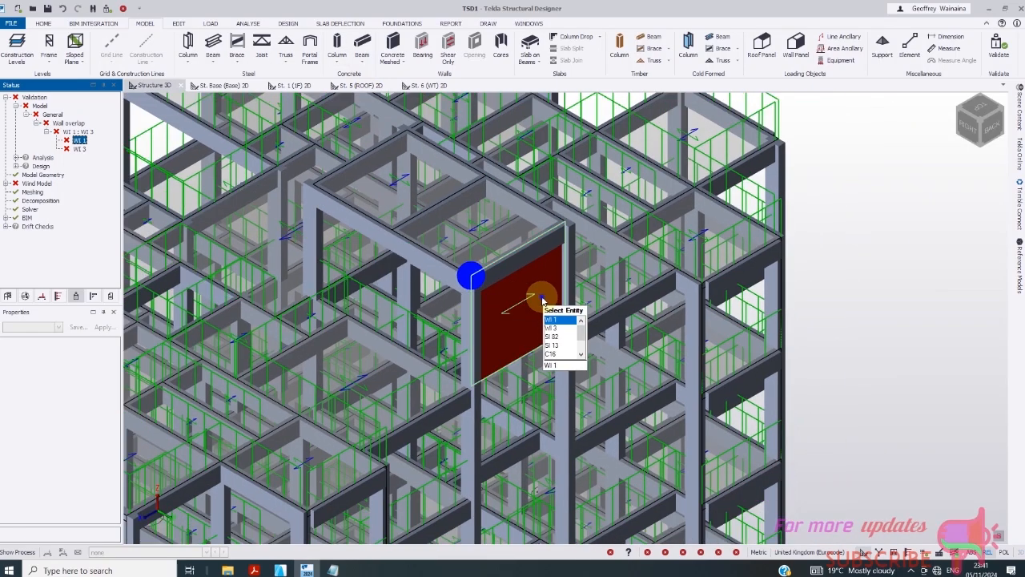
# - Delete the red overlapping wind wall from the model
pyautogui.click(542, 299)
pyautogui.rightClick(543, 300)
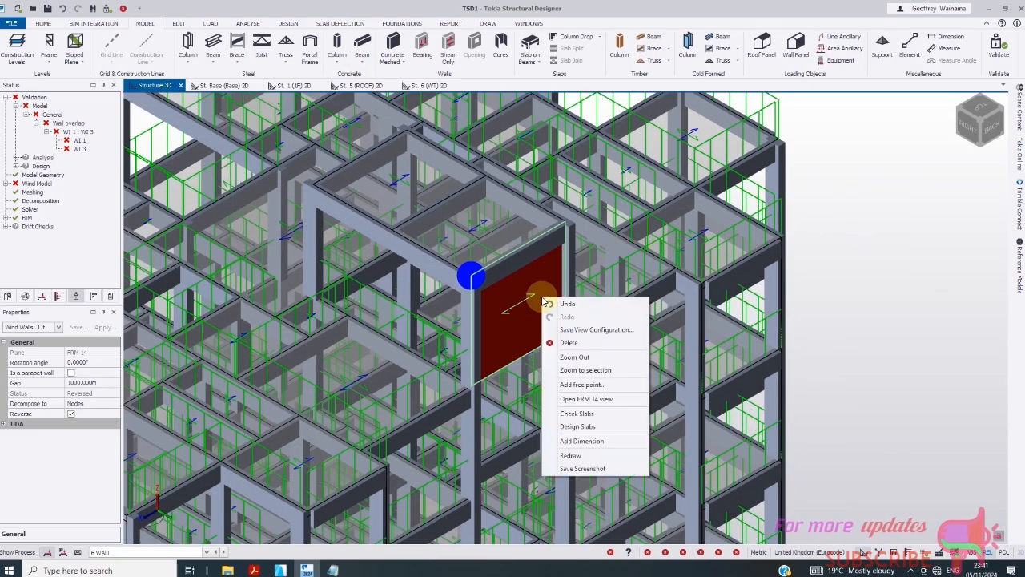
pyautogui.click(570, 344)
pyautogui.scroll(-4, 492, 304)
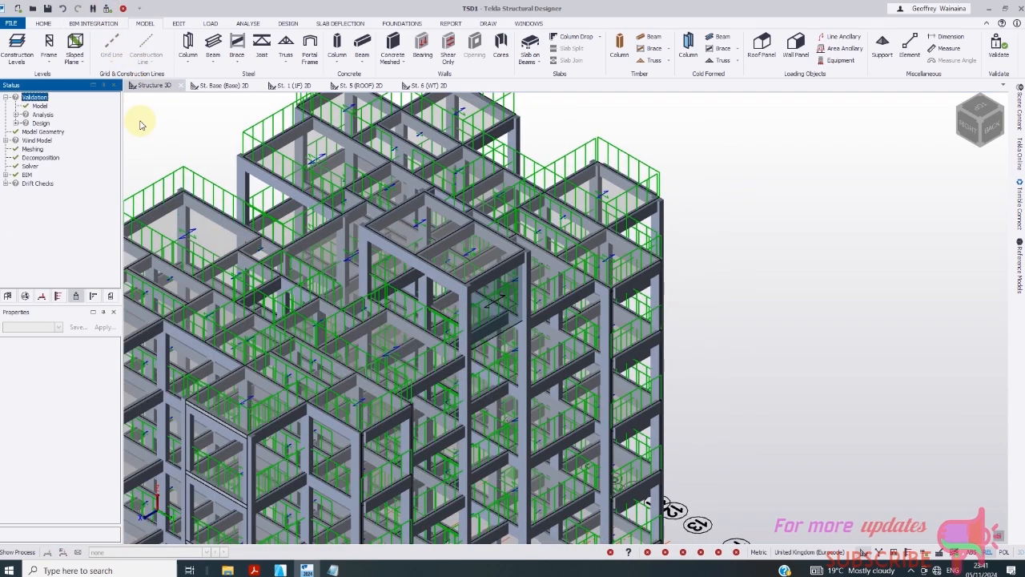
pyautogui.scroll(-5, 645, 298)
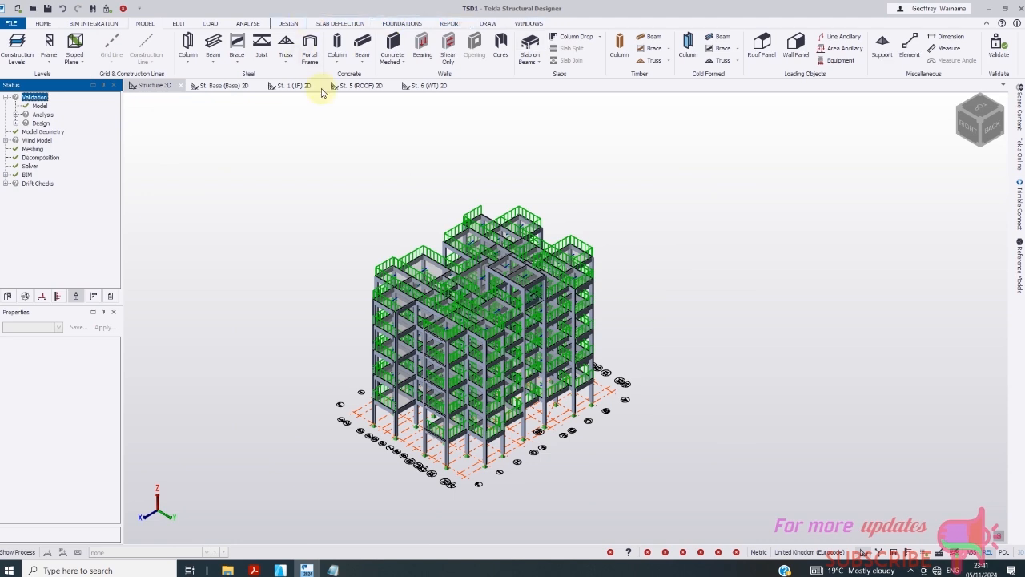
# - Run the full static analysis and inspect the direction-180 friction and invalid-breadth wind warnings
pyautogui.click(243, 24)
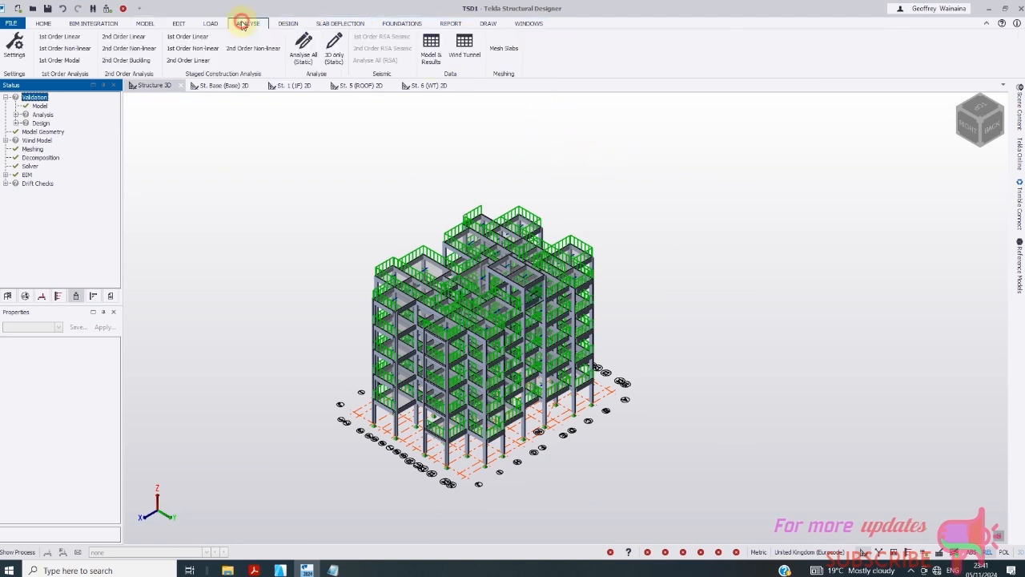
pyautogui.click(302, 50)
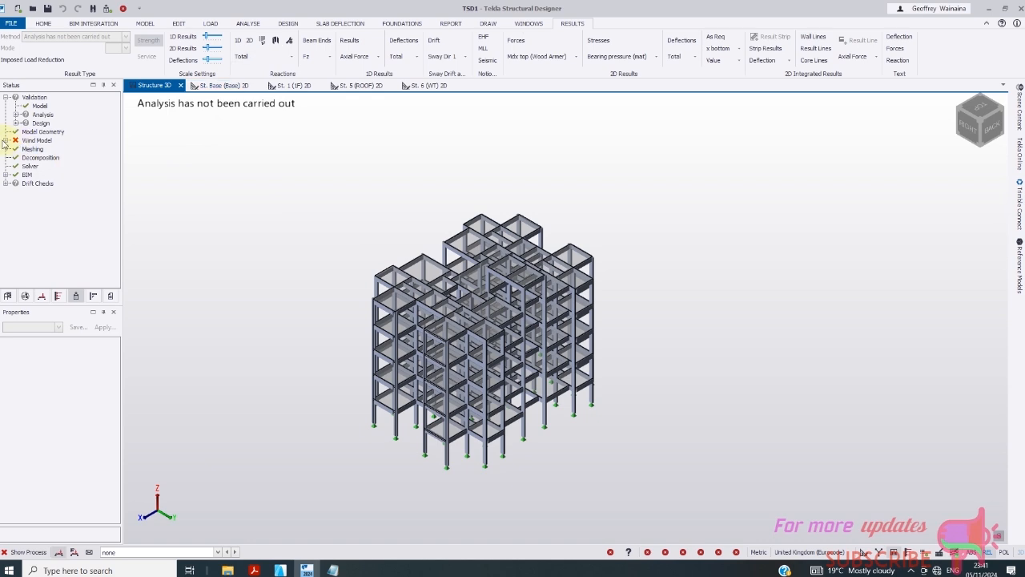
pyautogui.click(6, 140)
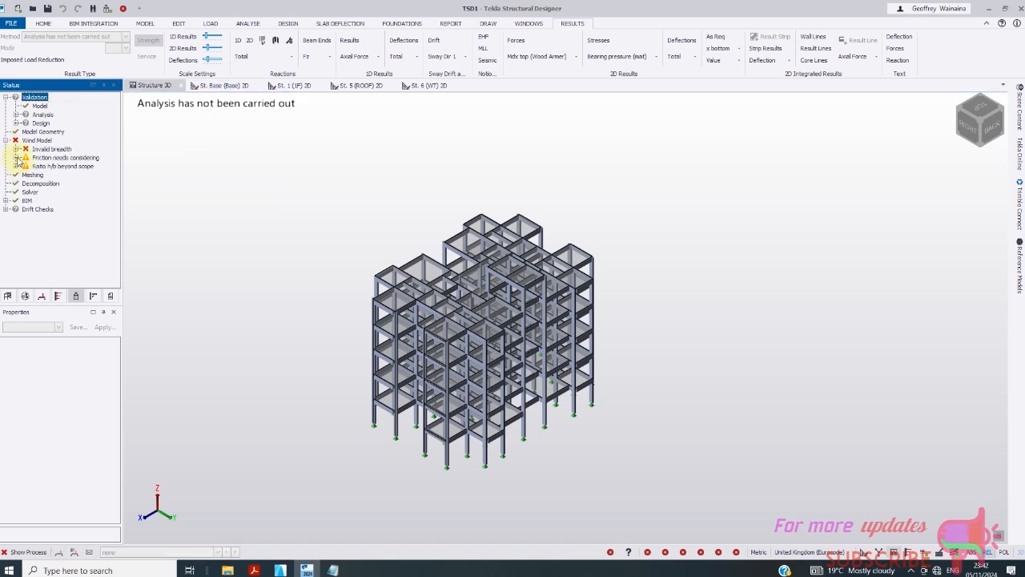
pyautogui.click(46, 175)
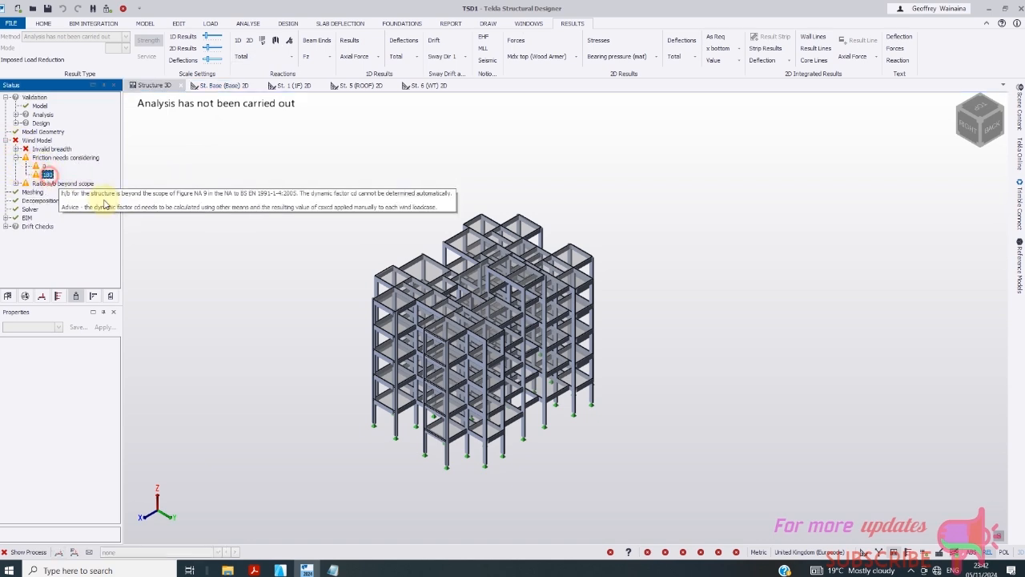
pyautogui.click(15, 149)
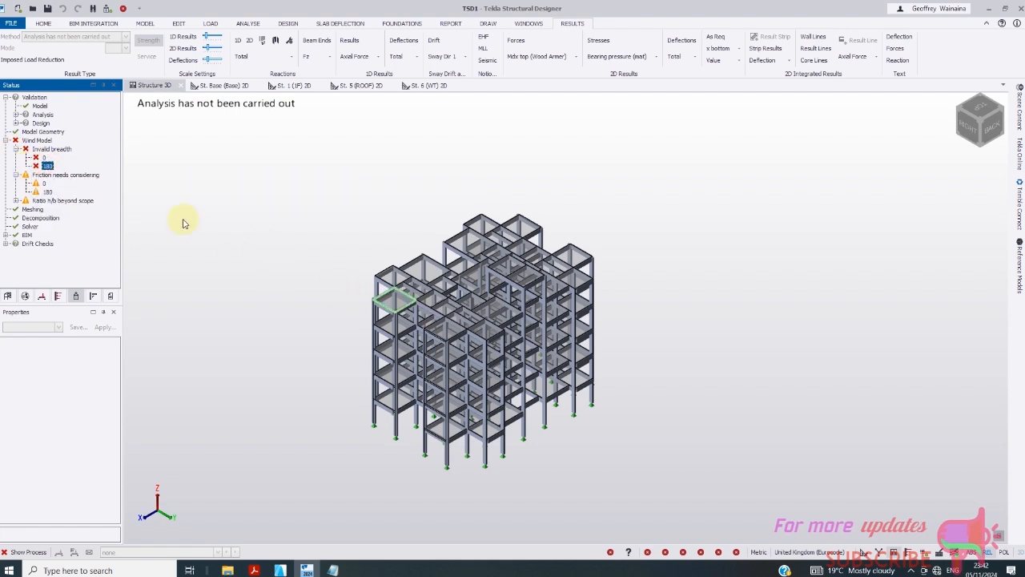
pyautogui.click(47, 166)
# - Review the direction-0 friction and Ratio h/b beyond scope warnings, then collapse the Wind Model branch
pyautogui.rightClick(29, 141)
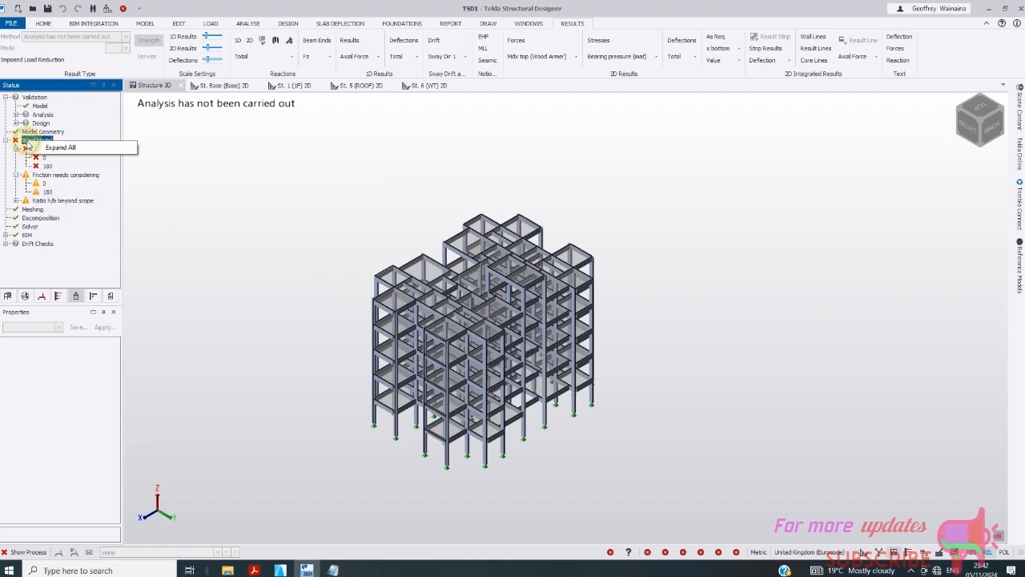
pyautogui.click(46, 166)
pyautogui.rightClick(48, 168)
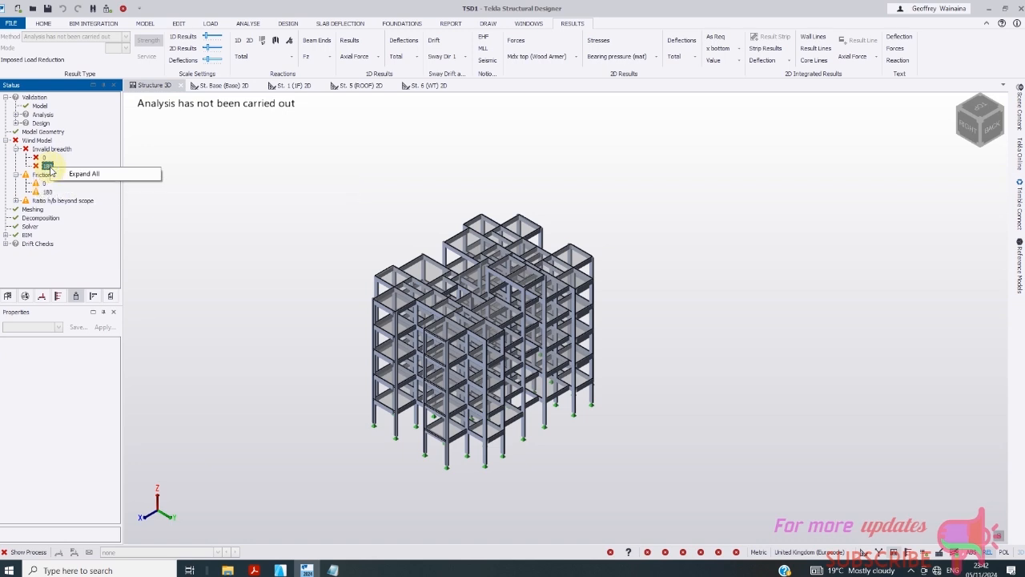
pyautogui.click(45, 185)
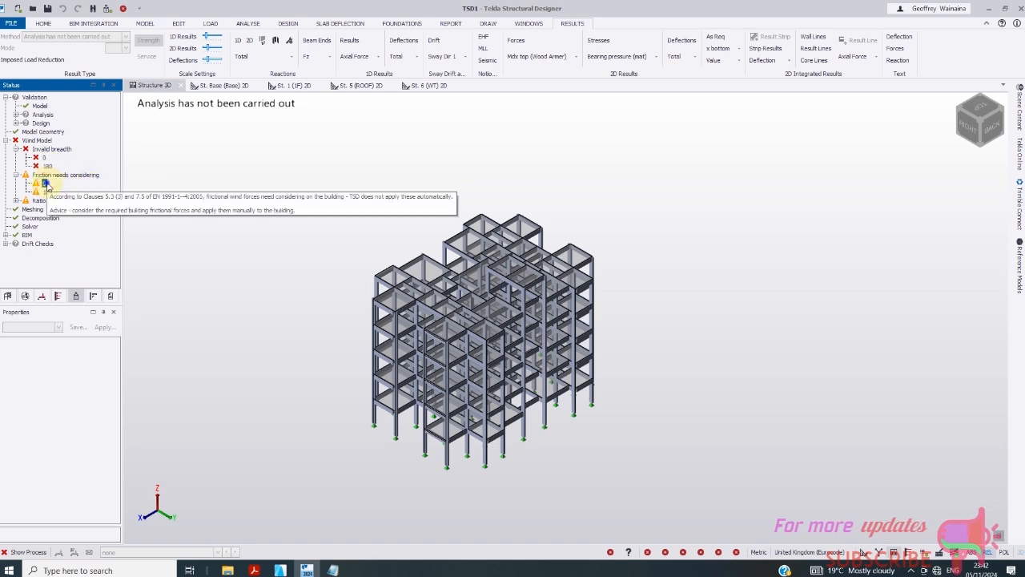
pyautogui.click(16, 200)
pyautogui.click(59, 209)
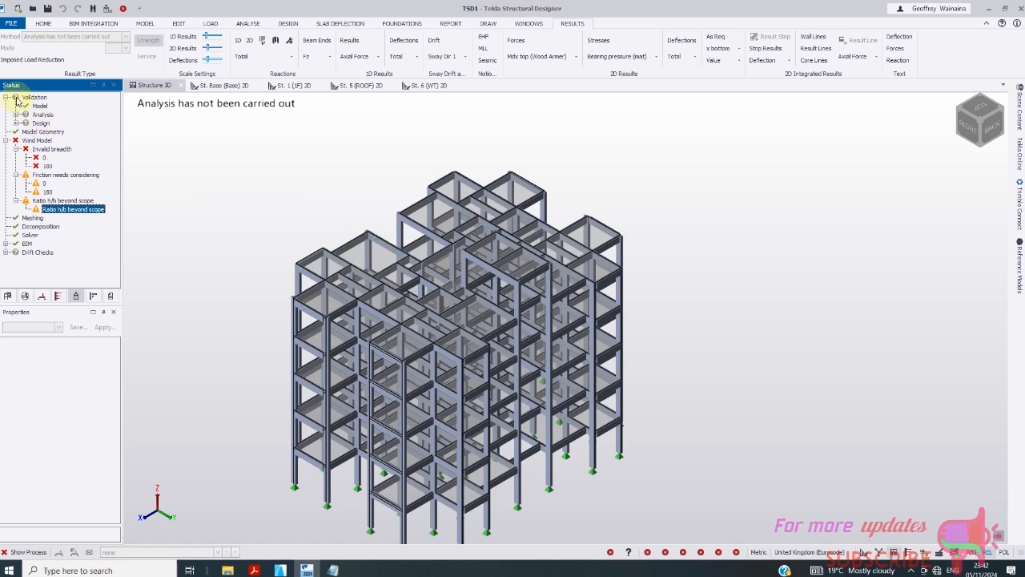
pyautogui.click(7, 141)
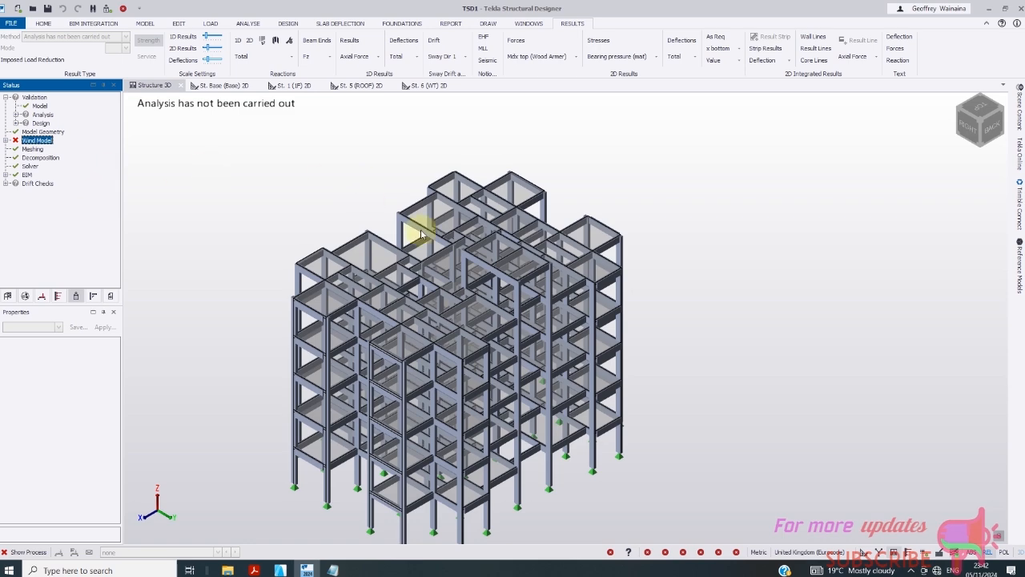
# - View the frame from the back elevation, return to isometric, and bring up the Design commands
pyautogui.scroll(3, 520, 273)
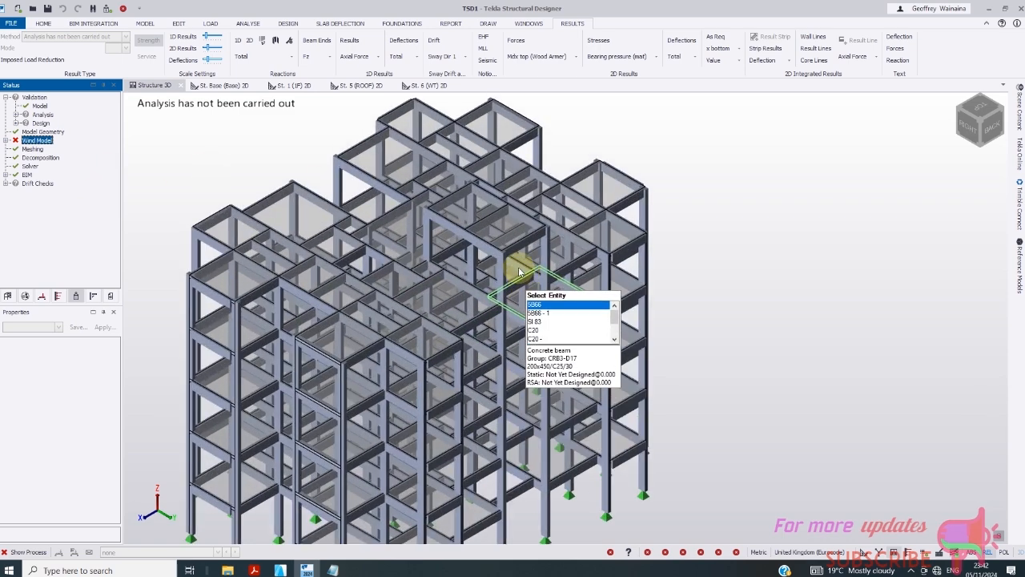
pyautogui.scroll(1, 519, 272)
pyautogui.scroll(-5, 519, 273)
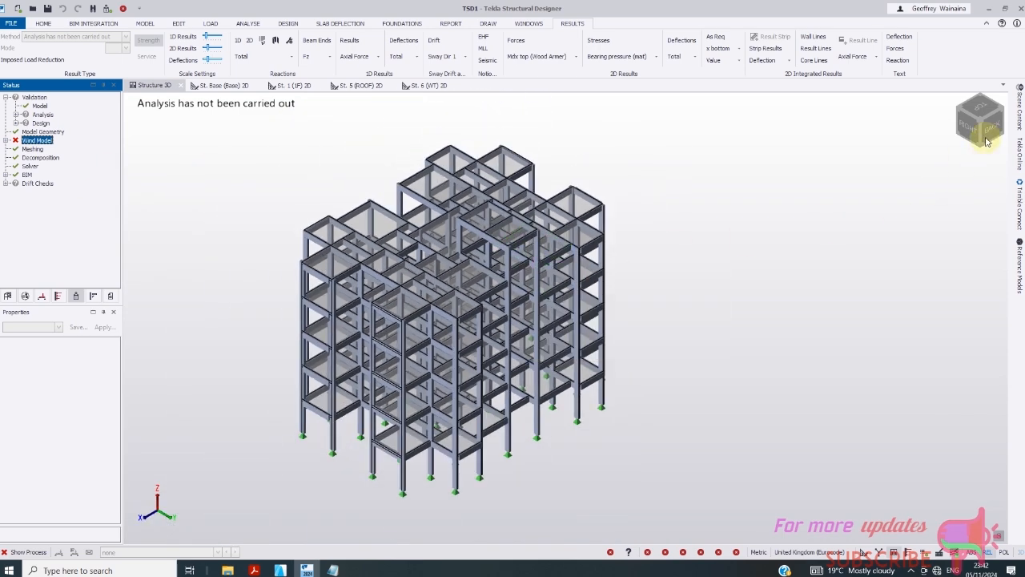
pyautogui.click(989, 138)
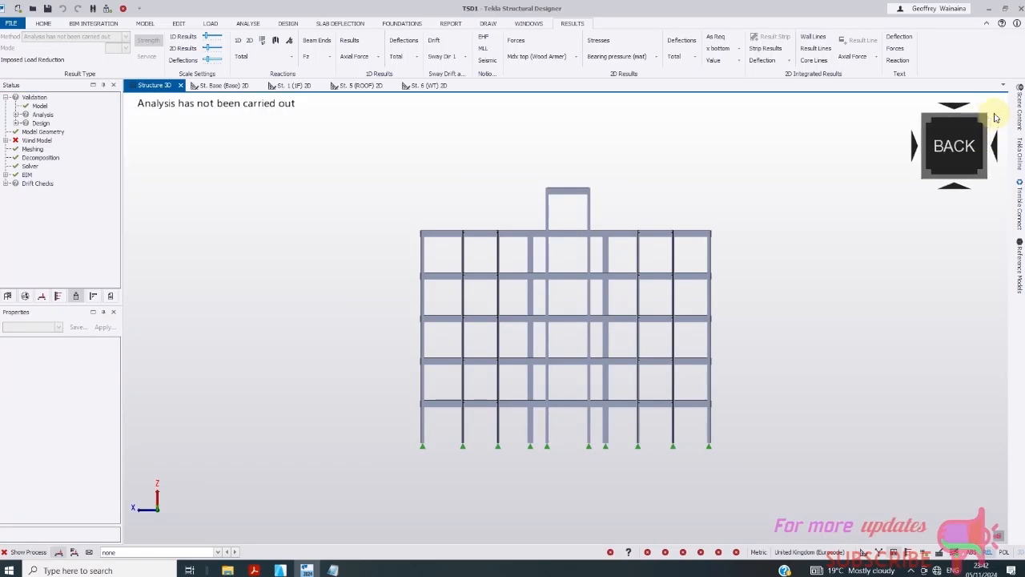
pyautogui.click(994, 117)
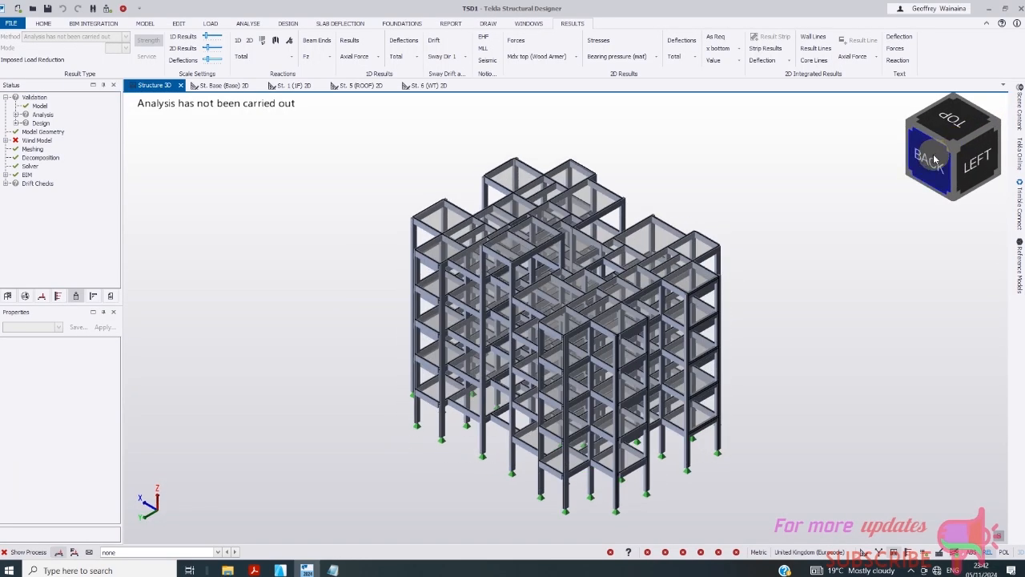
pyautogui.click(288, 23)
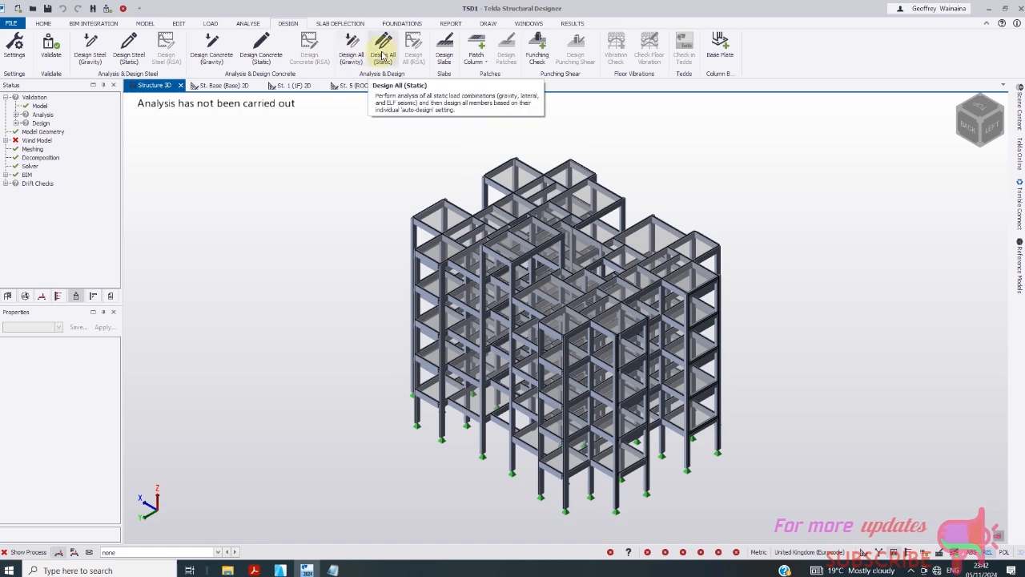
# - Run Design All (Static) on the frame, then clear the design status colouring
pyautogui.click(383, 49)
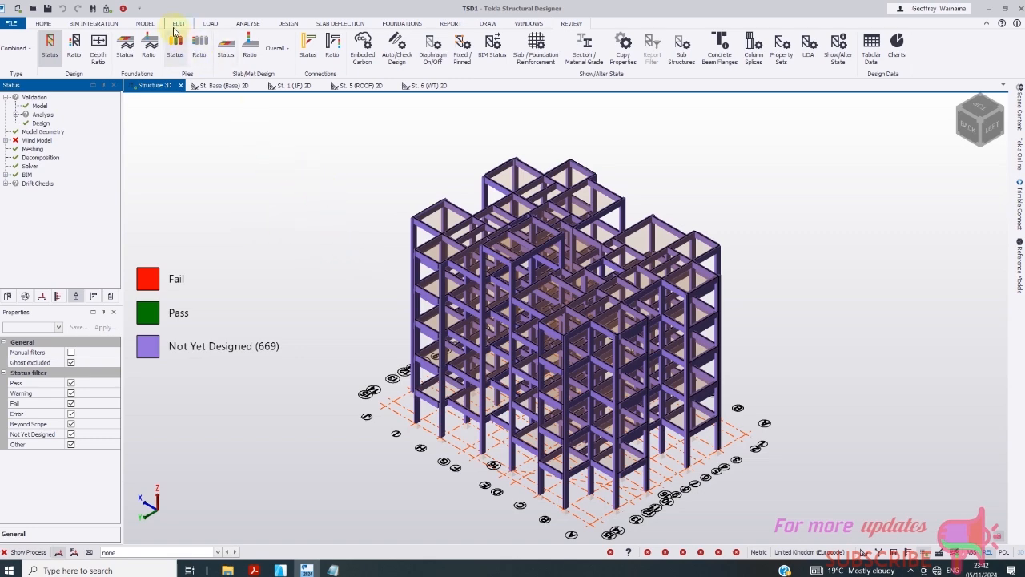
pyautogui.click(145, 23)
pyautogui.scroll(3, 630, 346)
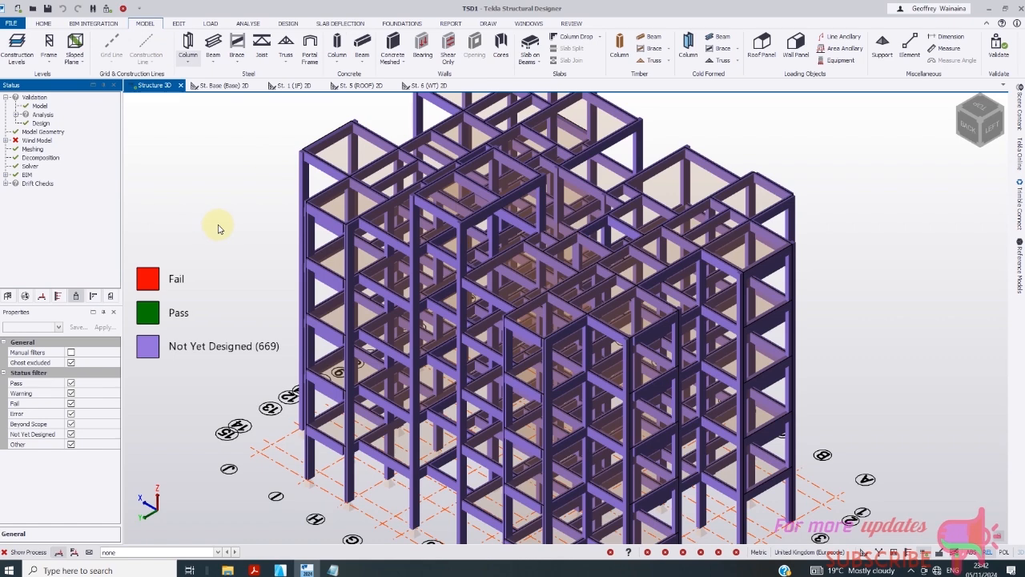
pyautogui.press('Escape')
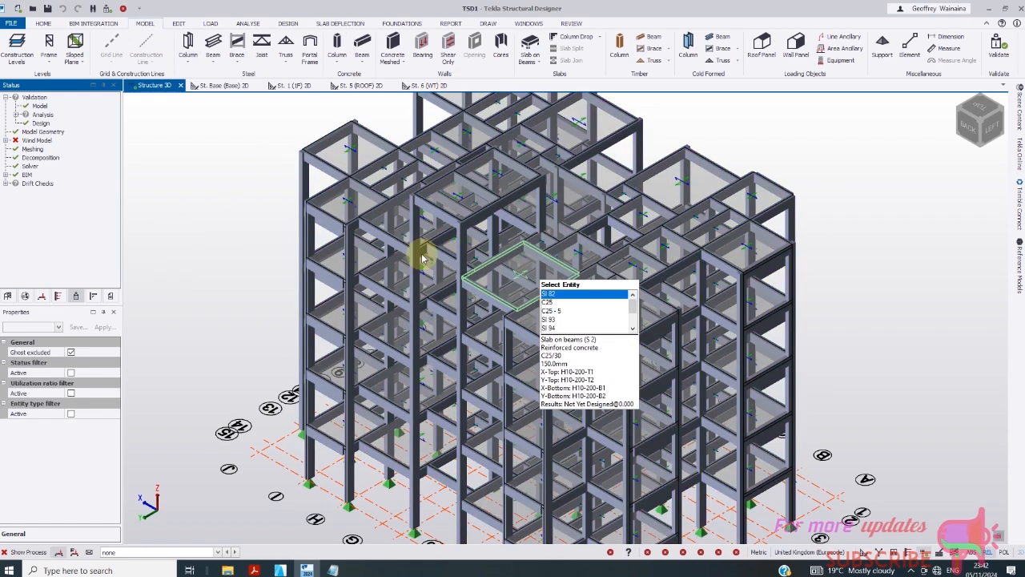
pyautogui.scroll(5, 432, 240)
pyautogui.scroll(-5, 417, 240)
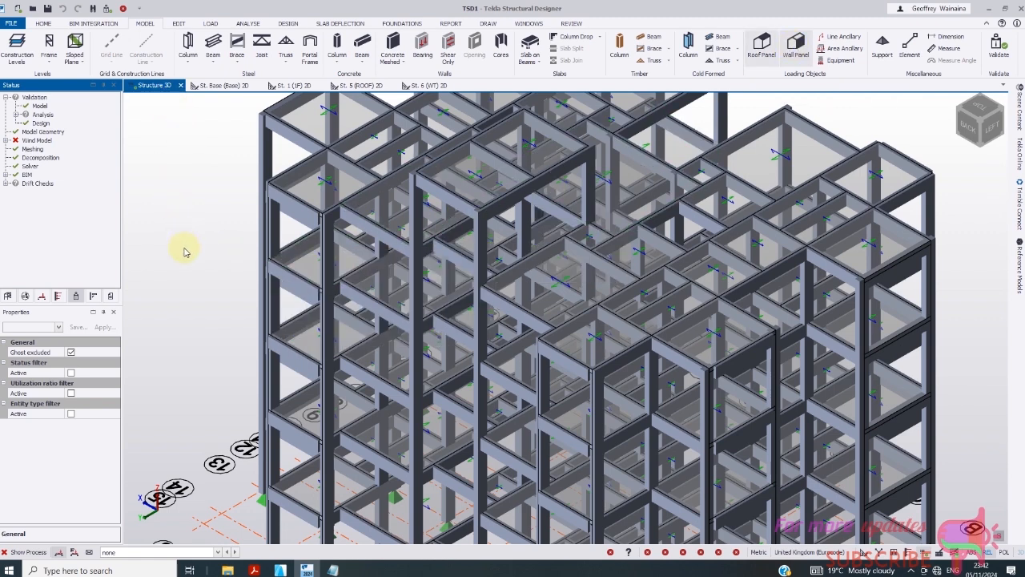
pyautogui.scroll(-1, 185, 251)
# - Read the direction-0 invalid-breadth wind warning and open the Wind Model tree
pyautogui.click(6, 141)
pyautogui.click(17, 149)
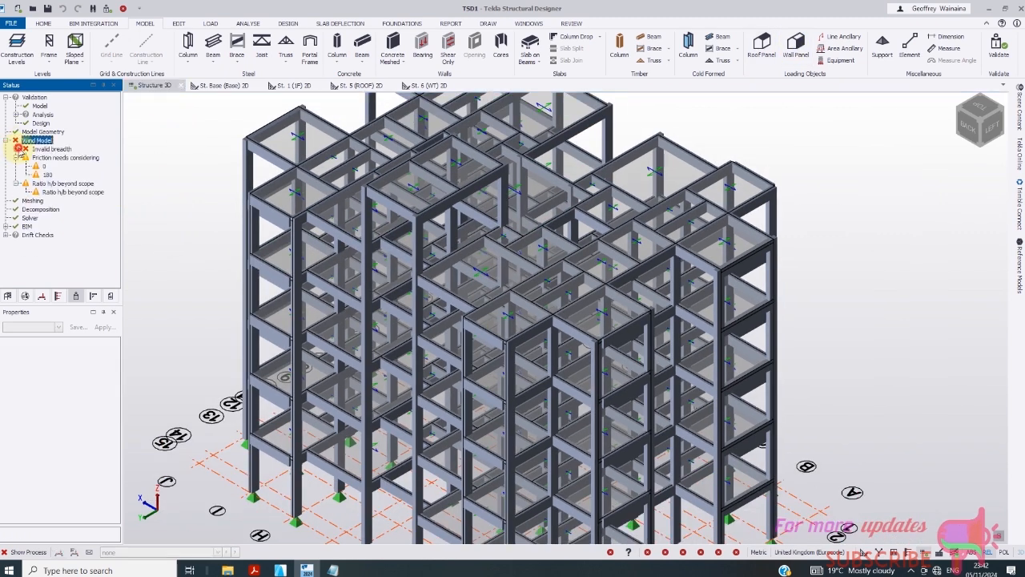
pyautogui.click(17, 150)
pyautogui.click(40, 158)
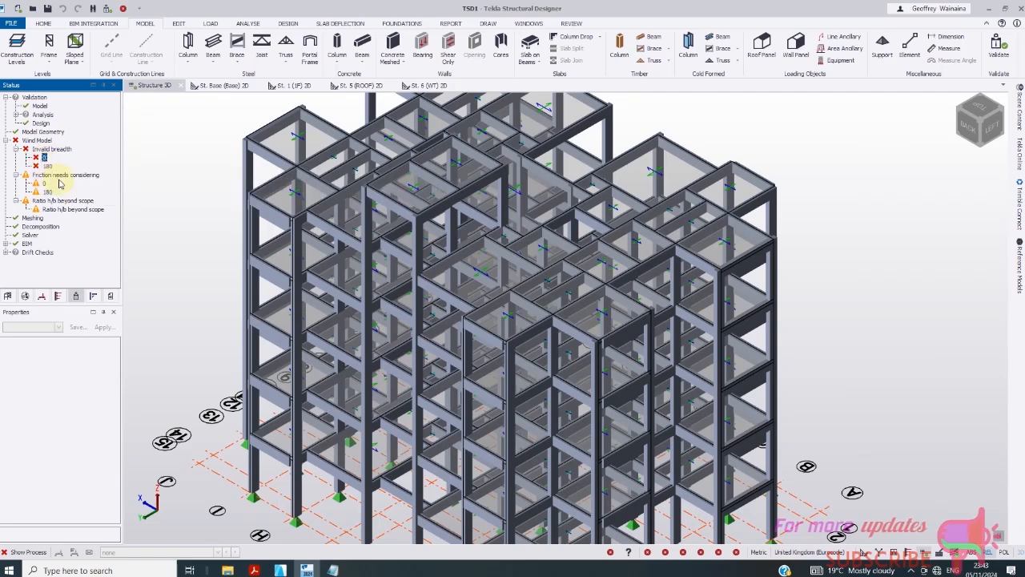
pyautogui.scroll(-3, 204, 320)
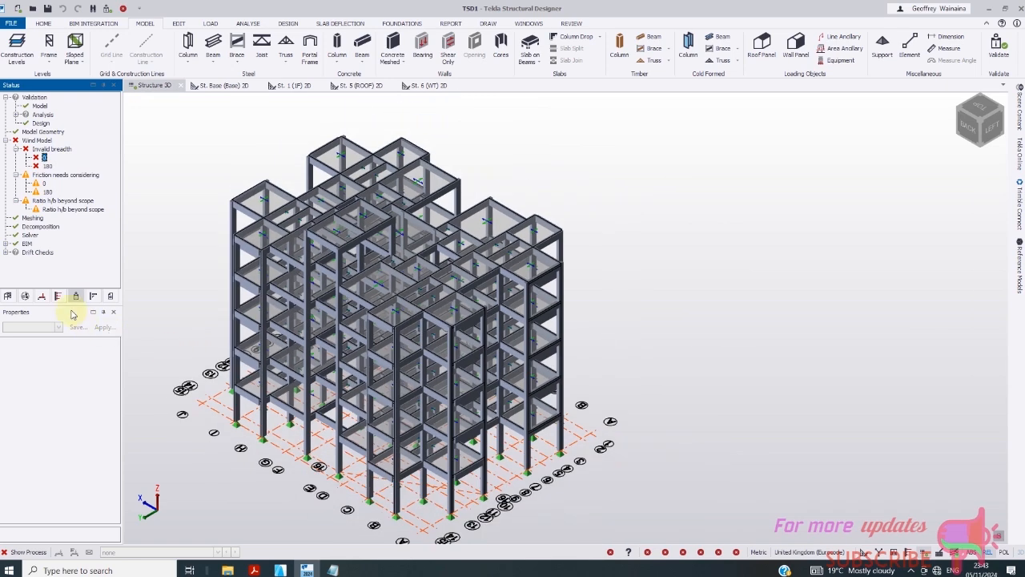
pyautogui.click(58, 296)
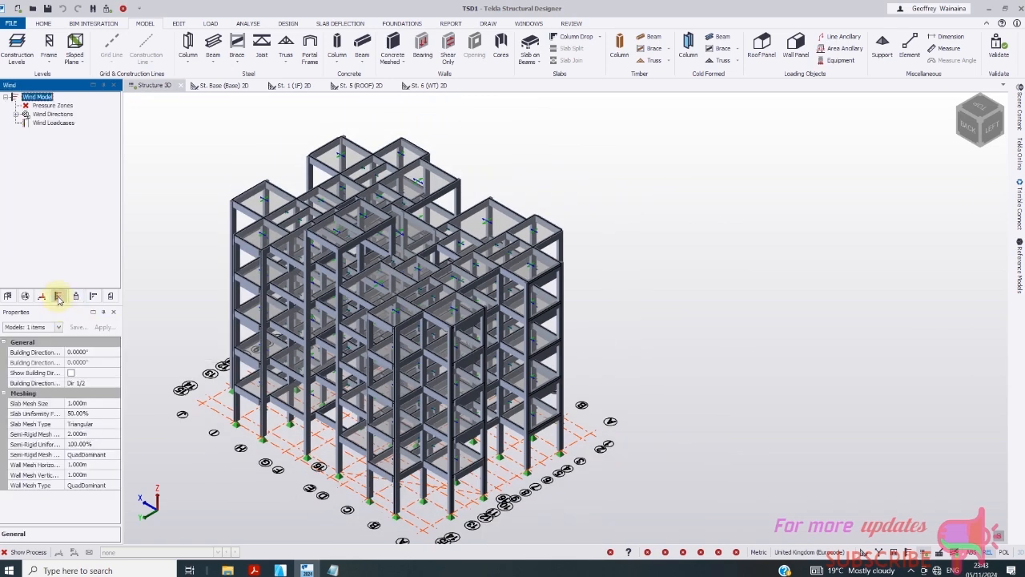
# - Inspect the W1 3 wall zone under Wind Directions > 0 > Wall Zones
pyautogui.click(56, 297)
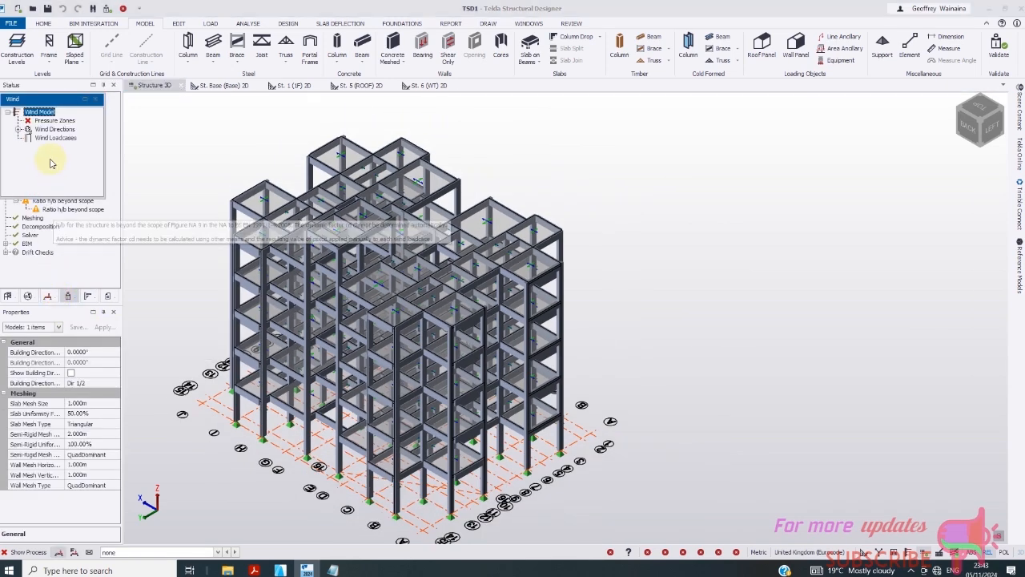
pyautogui.click(40, 120)
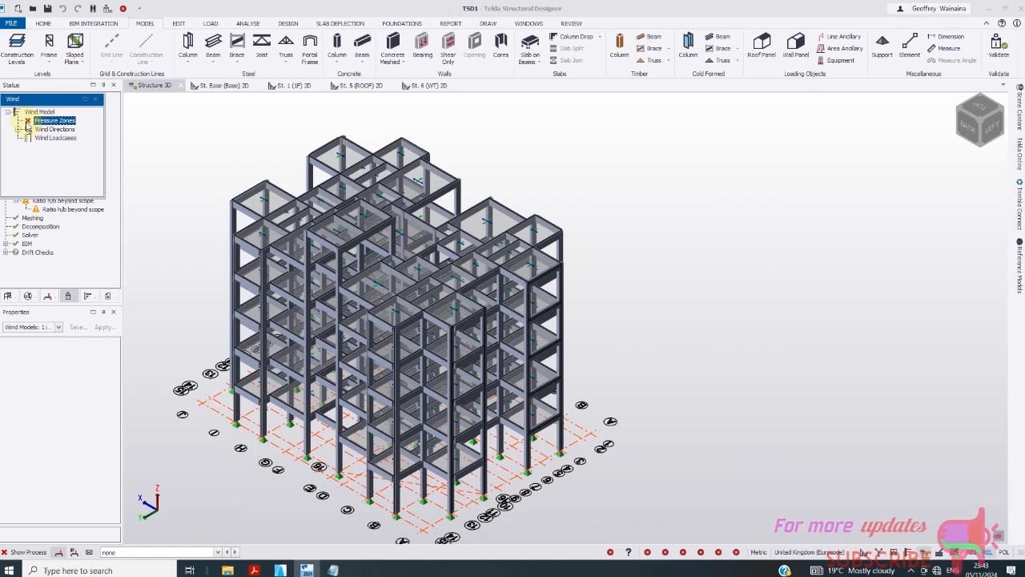
pyautogui.click(17, 130)
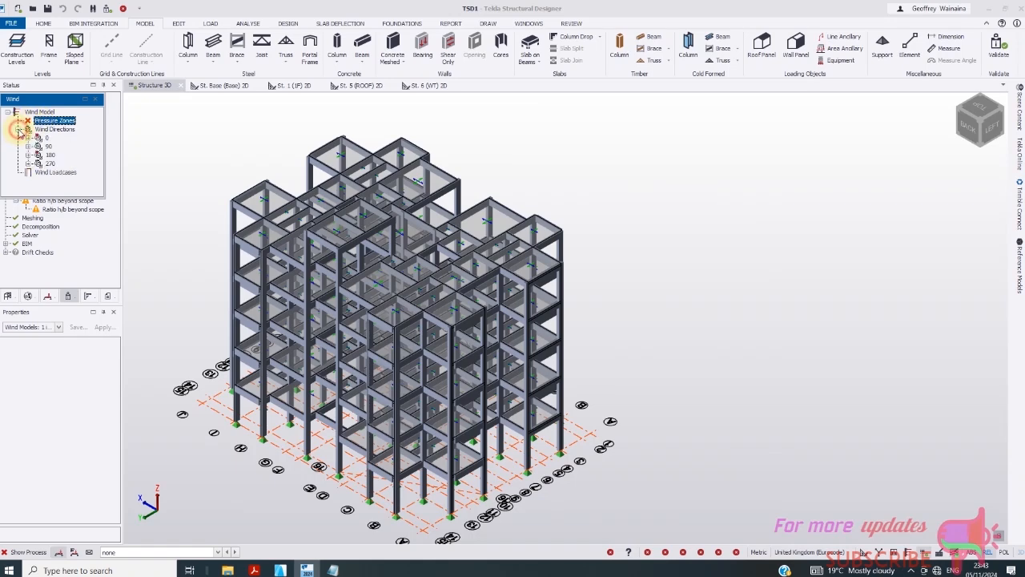
pyautogui.click(27, 138)
pyautogui.click(59, 155)
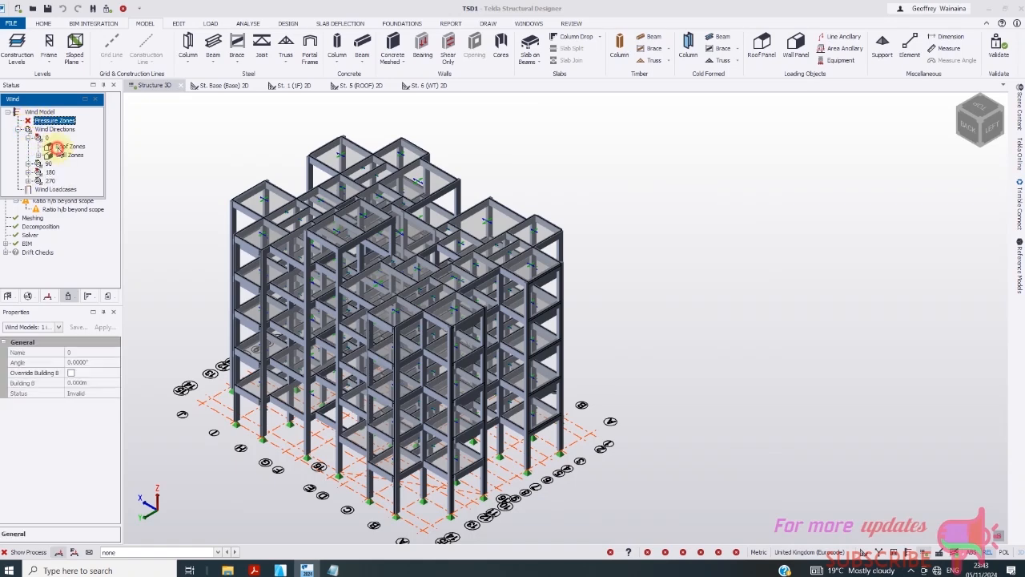
pyautogui.doubleClick(58, 157)
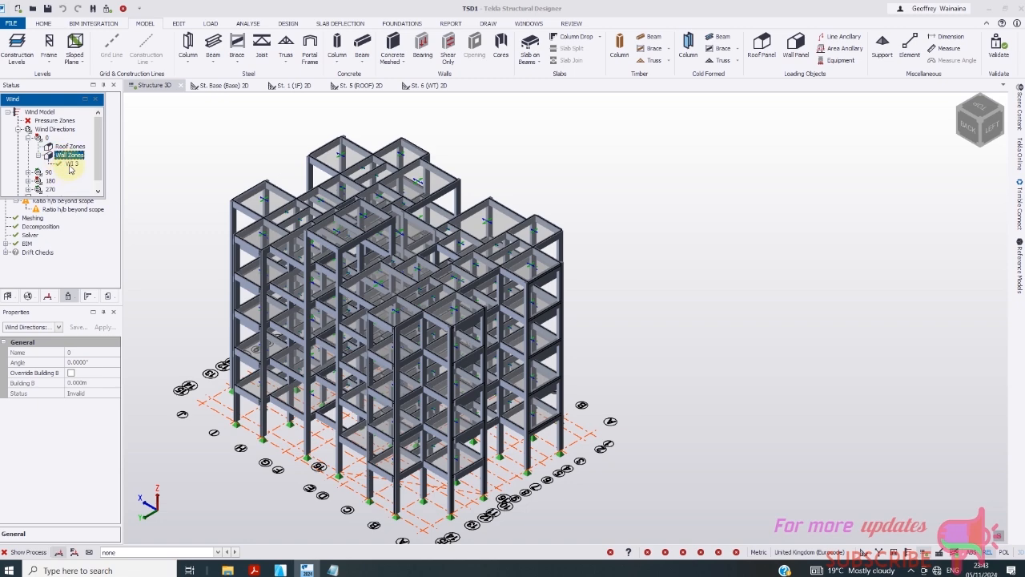
pyautogui.click(71, 164)
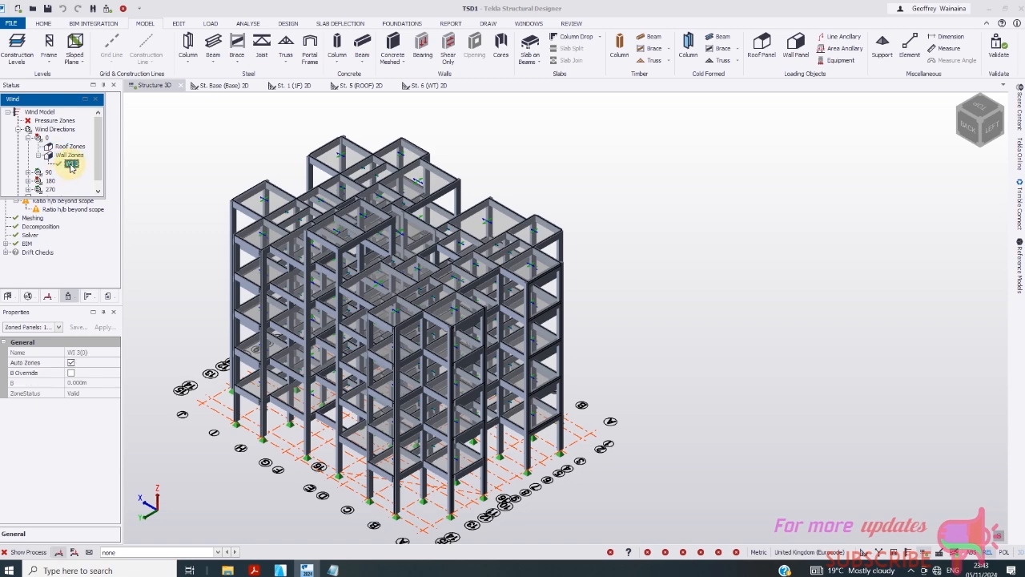
pyautogui.click(41, 138)
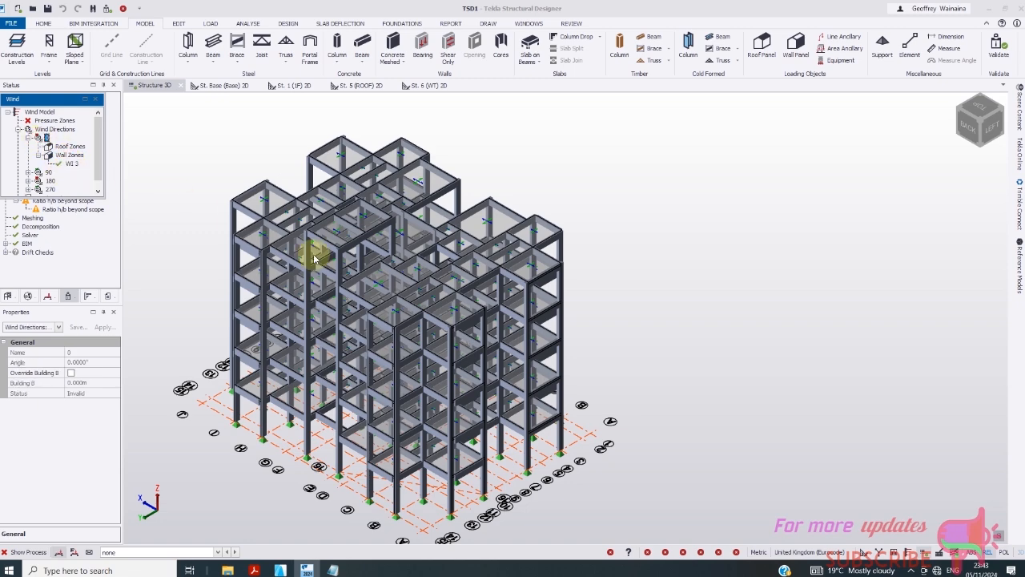
# - Start the Wall Panel command to place a wind wall on the frame
pyautogui.scroll(5, 305, 248)
pyautogui.scroll(-5, 409, 277)
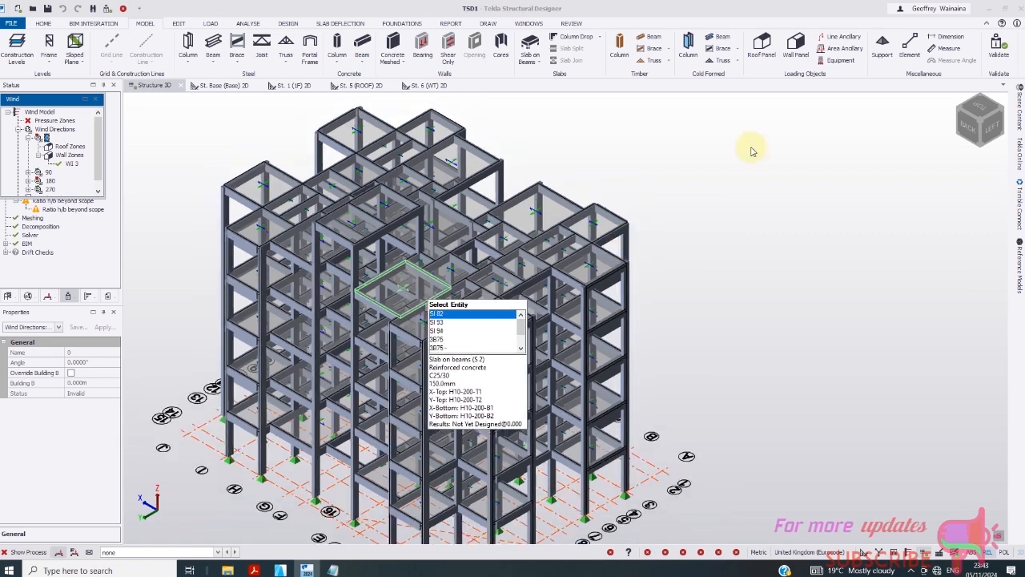
pyautogui.click(798, 46)
pyautogui.scroll(4, 296, 268)
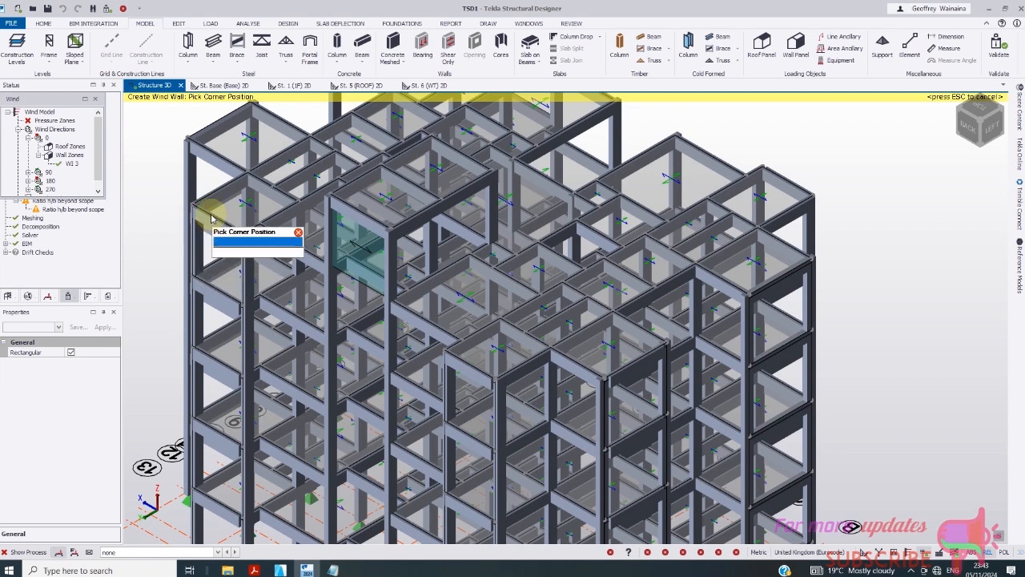
# - Cancel and restart the wind wall command, close the floating wind panel and expand the validation checks
pyautogui.press('Escape')
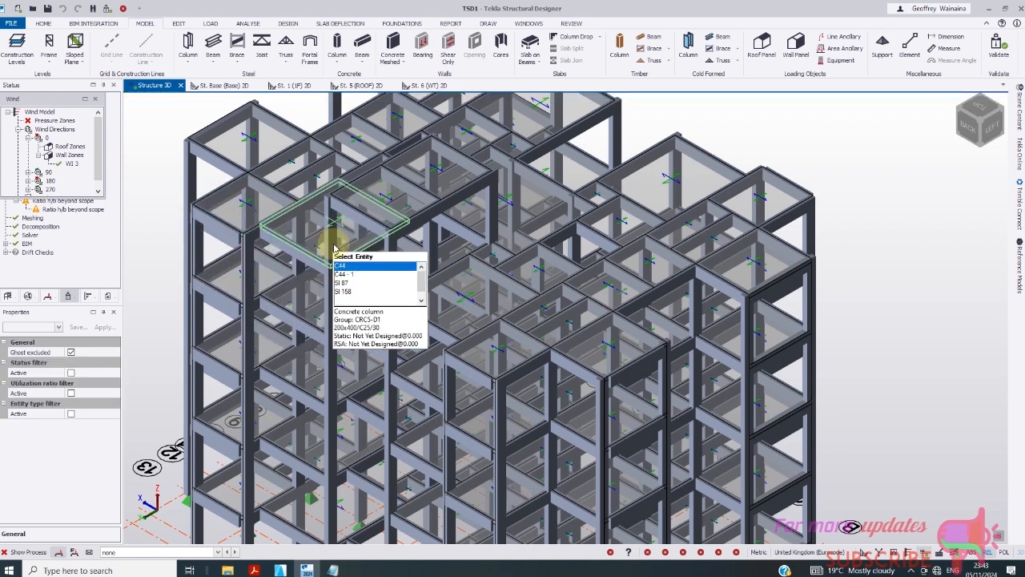
pyautogui.click(797, 46)
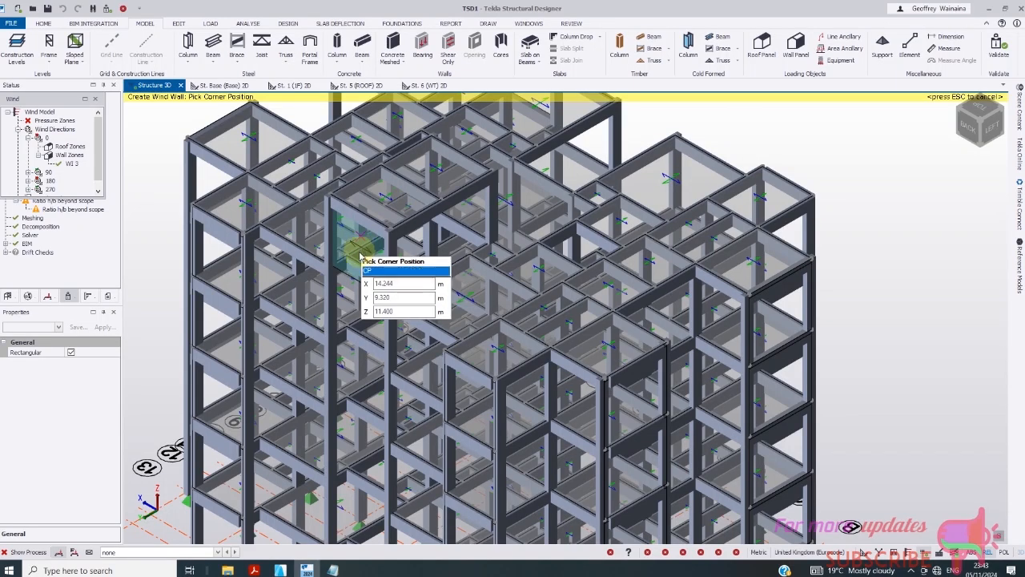
pyautogui.click(95, 99)
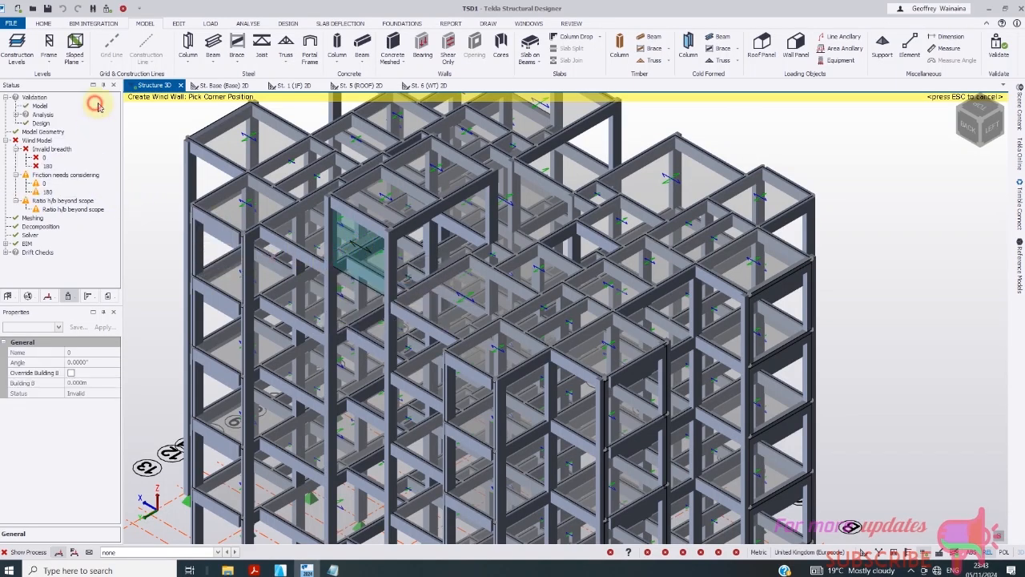
pyautogui.click(16, 115)
pyautogui.moveTo(118, 172)
pyautogui.mouseDown()
pyautogui.moveTo(115, 210)
pyautogui.moveTo(124, 160)
pyautogui.mouseUp()
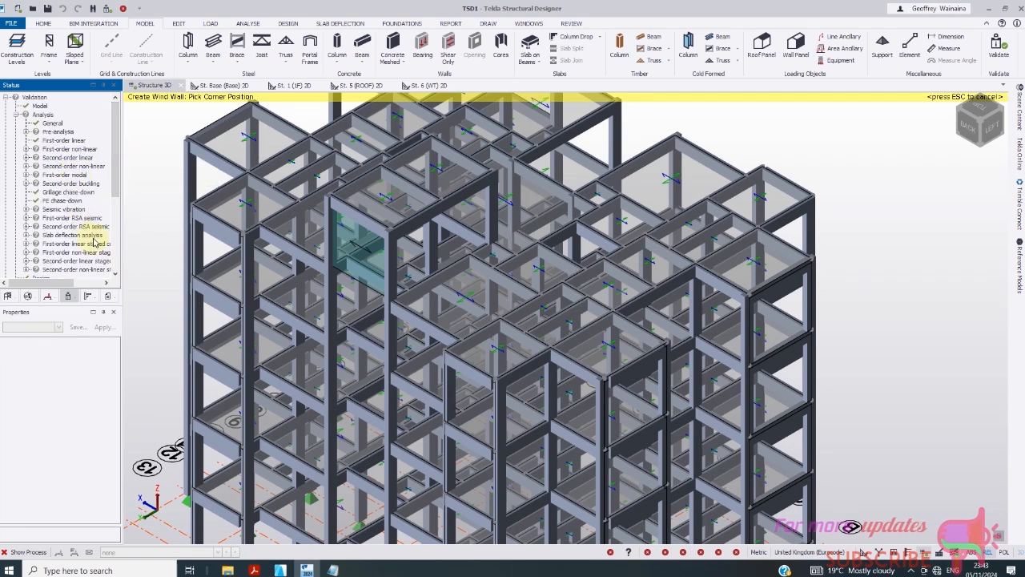
pyautogui.scroll(-2, 273, 160)
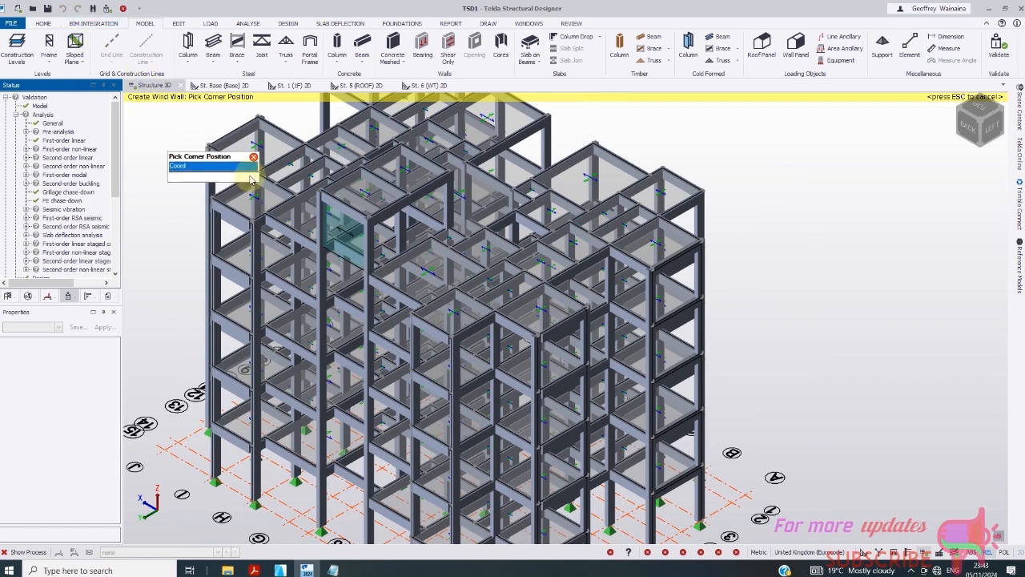
pyautogui.scroll(-1, 297, 256)
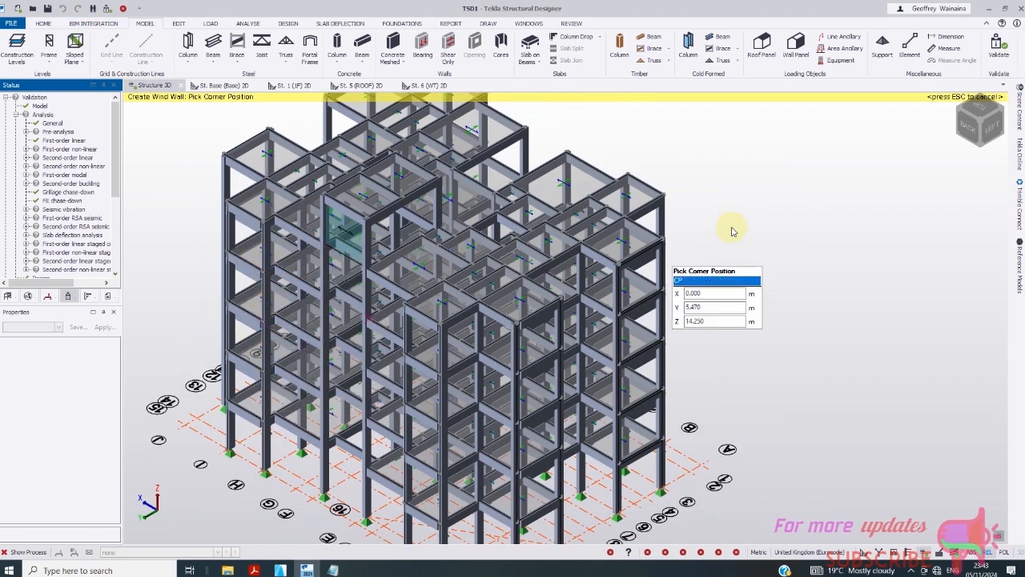
# - Cancel the wind wall placement and zoom the 3D view in and back out
pyautogui.press('Escape')
pyautogui.moveTo(349, 238)
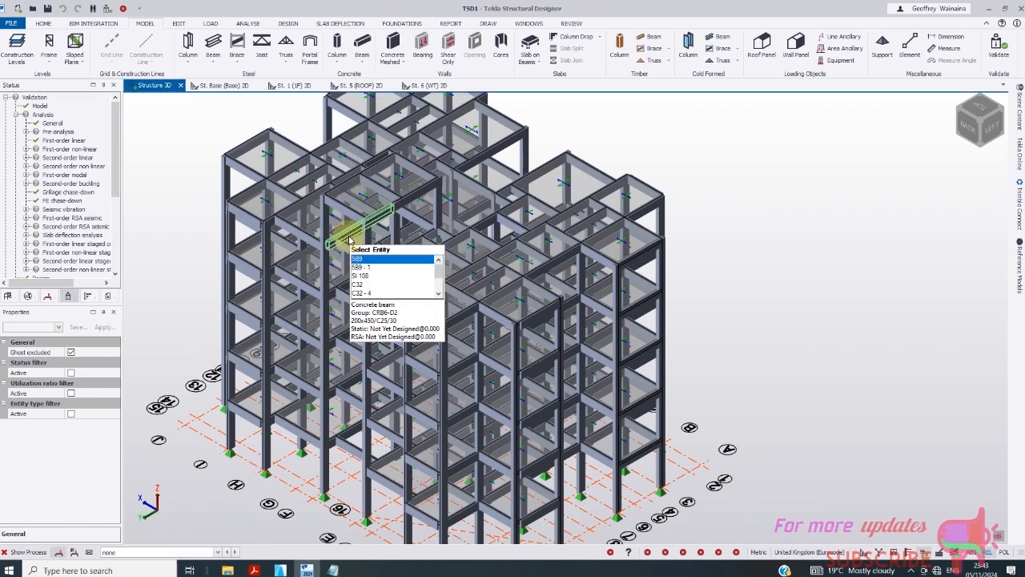
pyautogui.scroll(3, 339, 236)
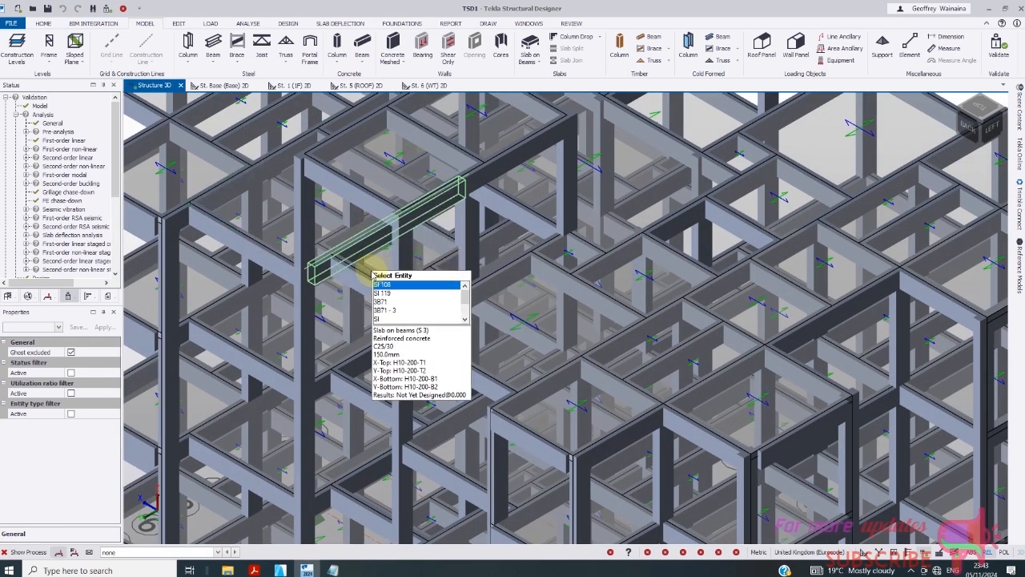
pyautogui.scroll(-5, 341, 240)
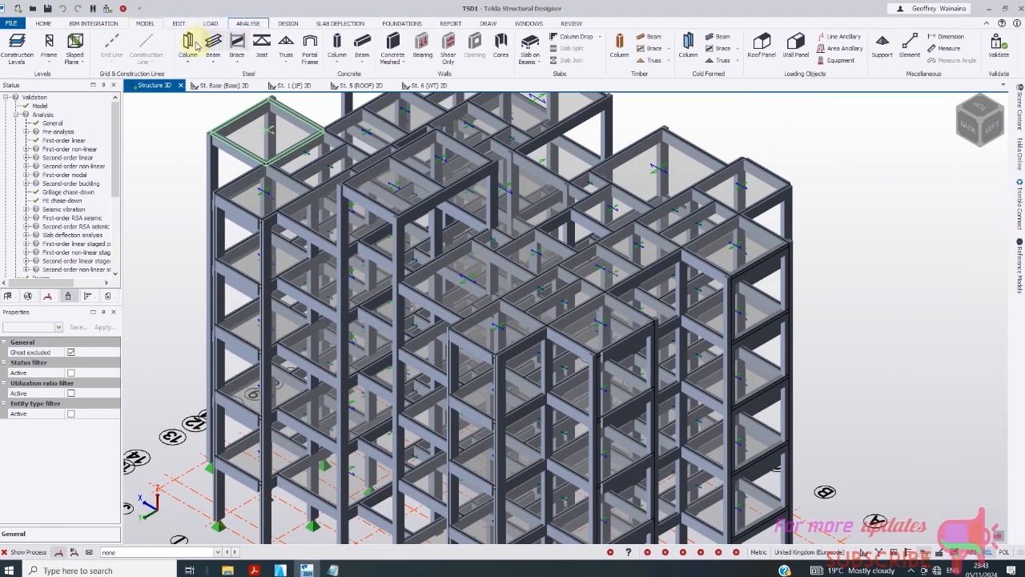
# - Delete the existing wind wizard data and its loadcases, confirming with Yes
pyautogui.click(210, 23)
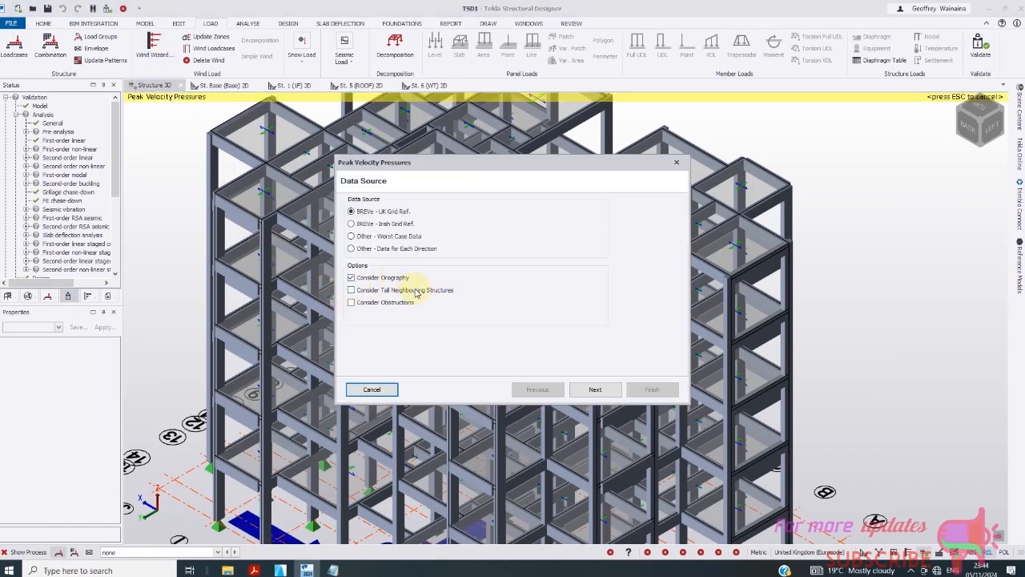
pyautogui.click(676, 162)
pyautogui.click(152, 46)
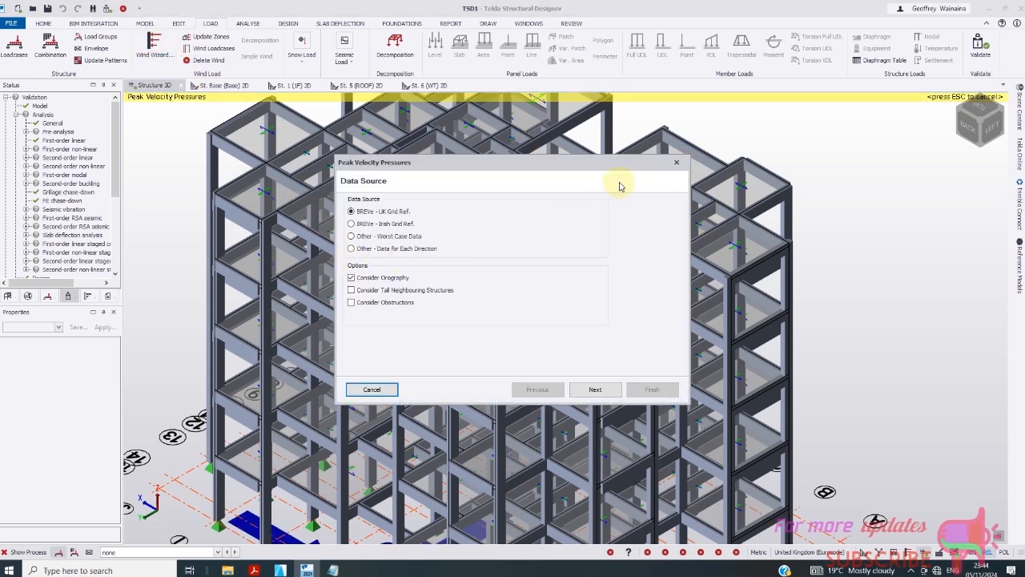
pyautogui.click(676, 162)
pyautogui.click(206, 60)
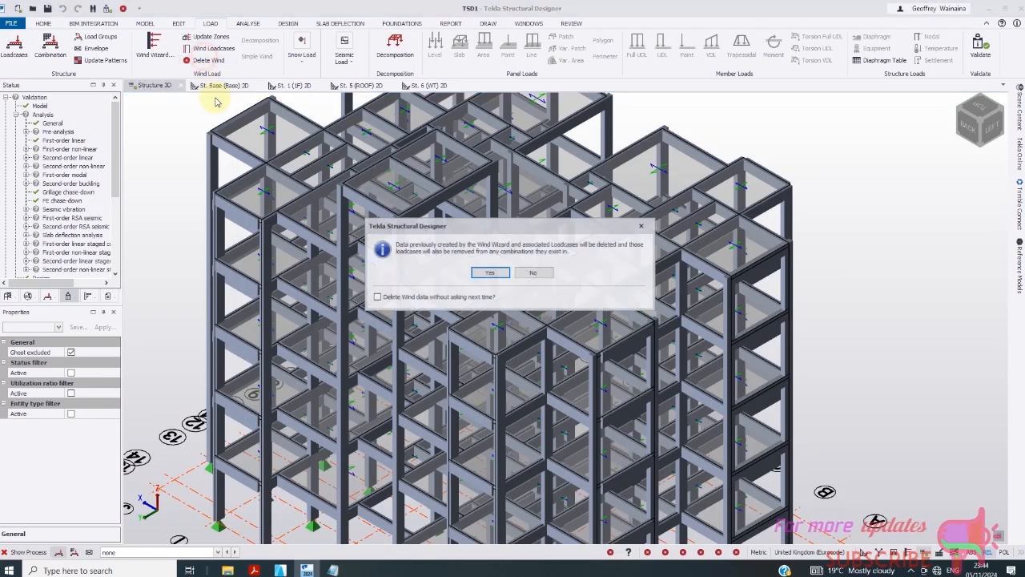
pyautogui.click(489, 273)
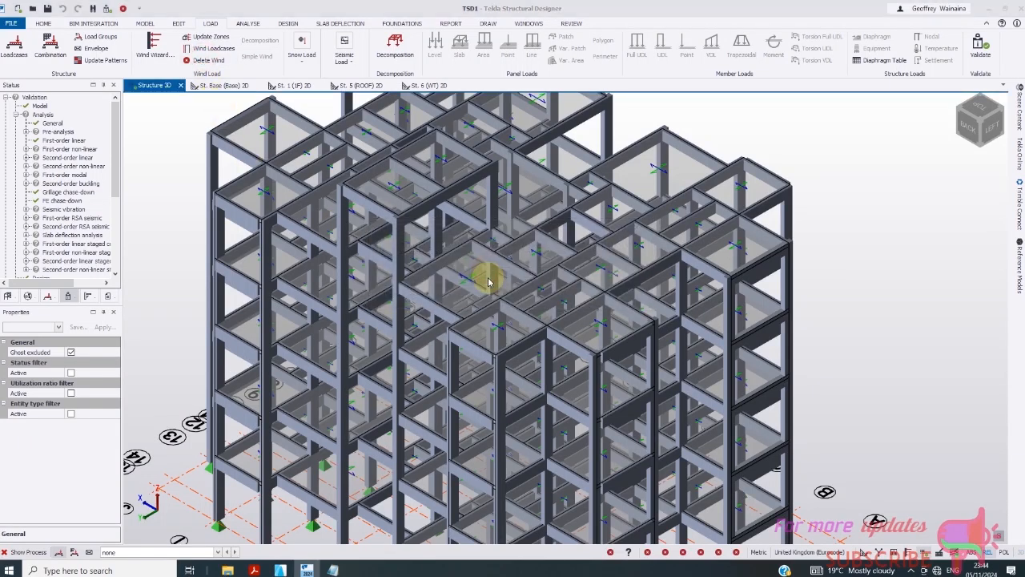
# - Revalidate the model and bring up the analysis commands
pyautogui.scroll(-5, 356, 273)
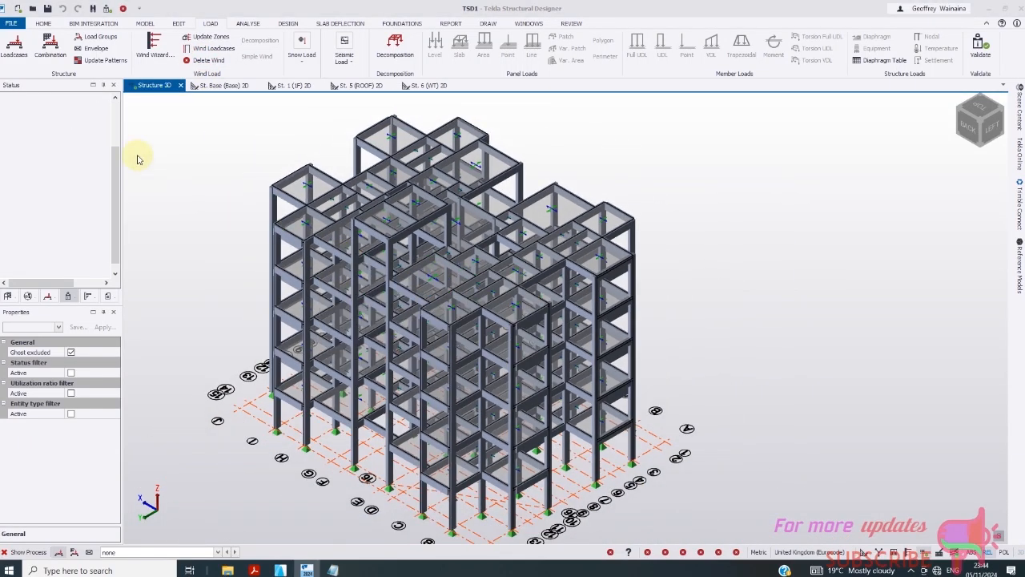
pyautogui.click(69, 295)
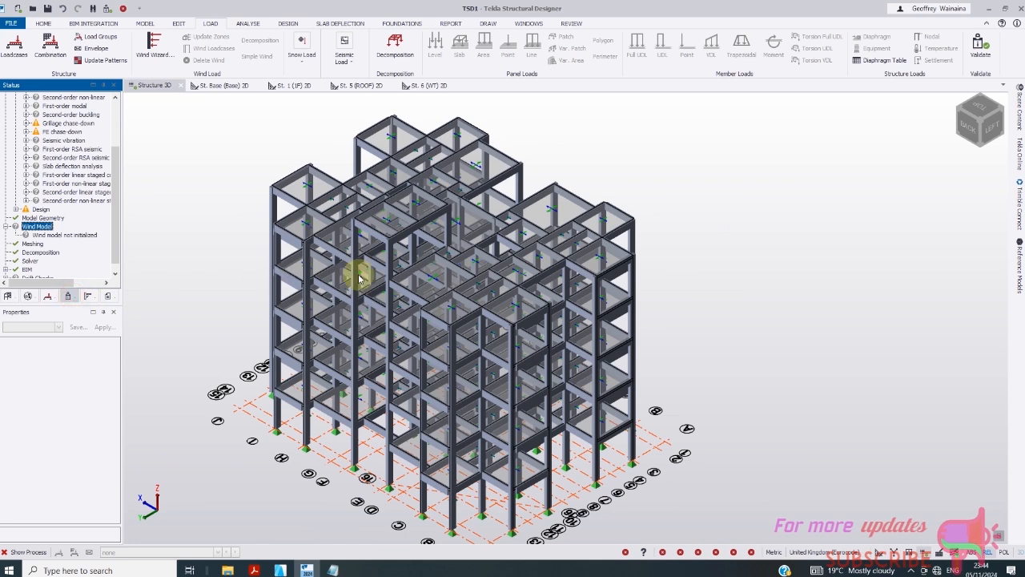
pyautogui.click(980, 47)
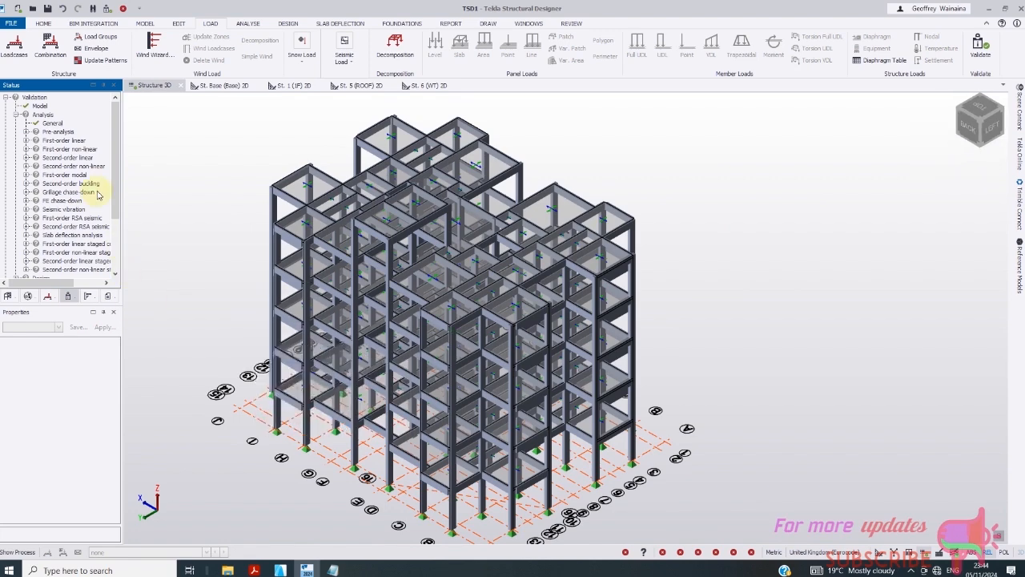
pyautogui.moveTo(118, 182); pyautogui.dragTo(117, 252)
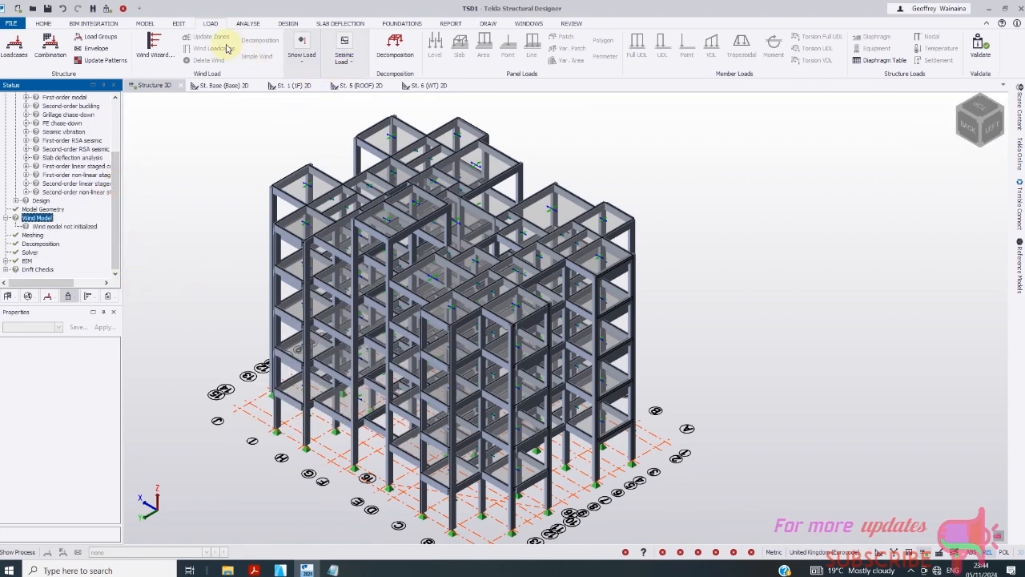
pyautogui.click(247, 24)
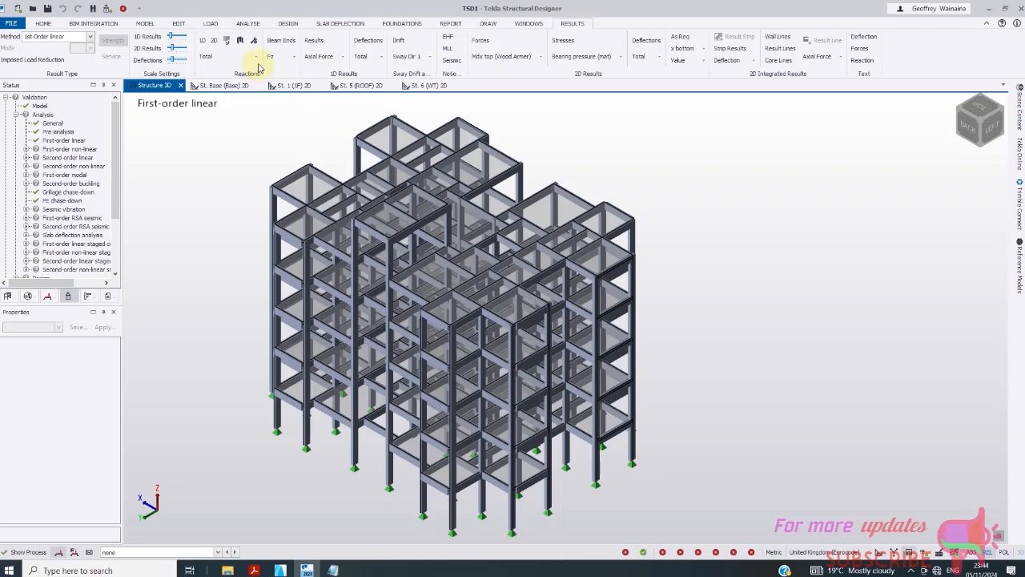
# - Display axial force, beam end reaction, and slab force and stress results
pyautogui.click(312, 40)
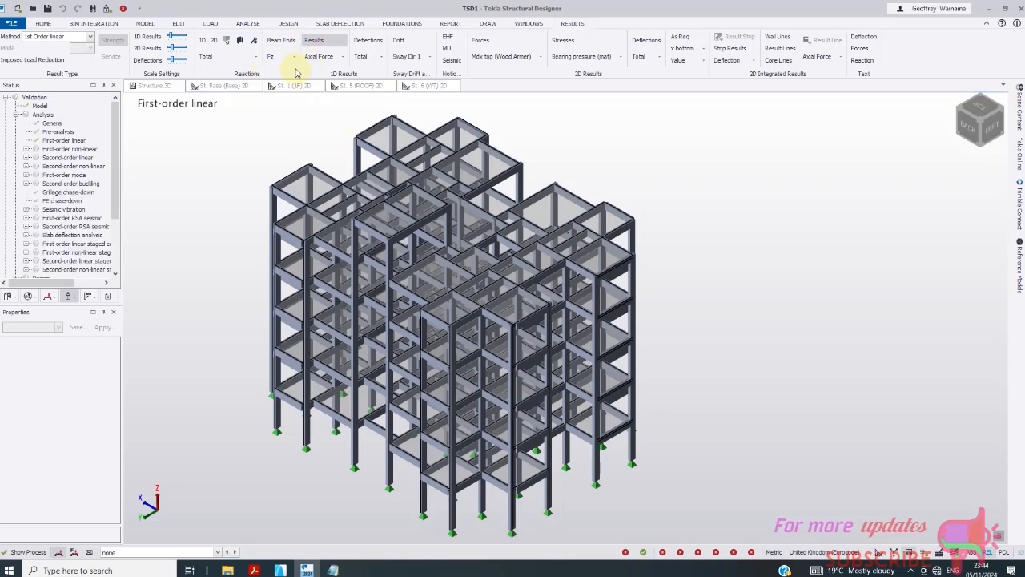
pyautogui.click(282, 40)
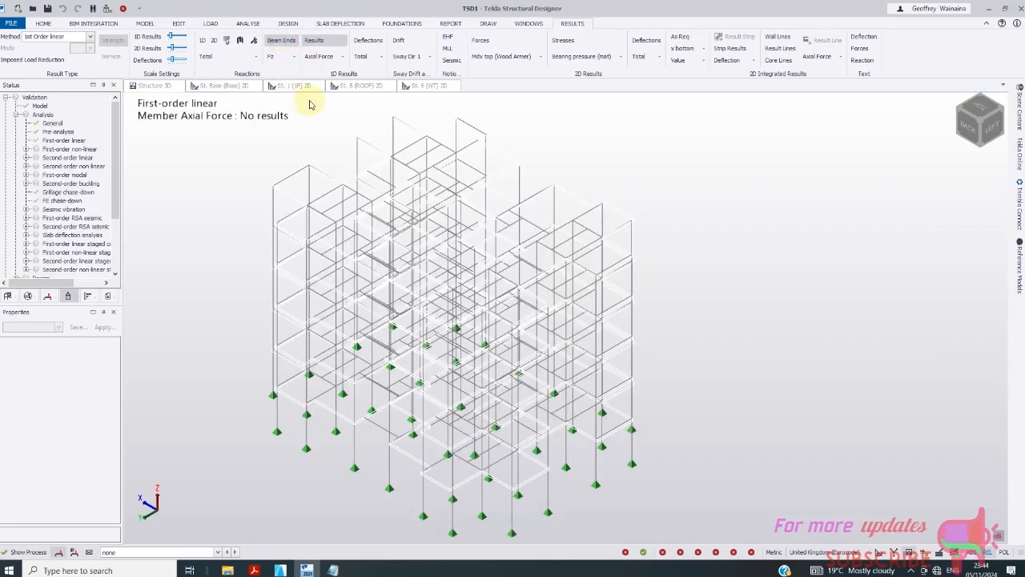
pyautogui.click(481, 42)
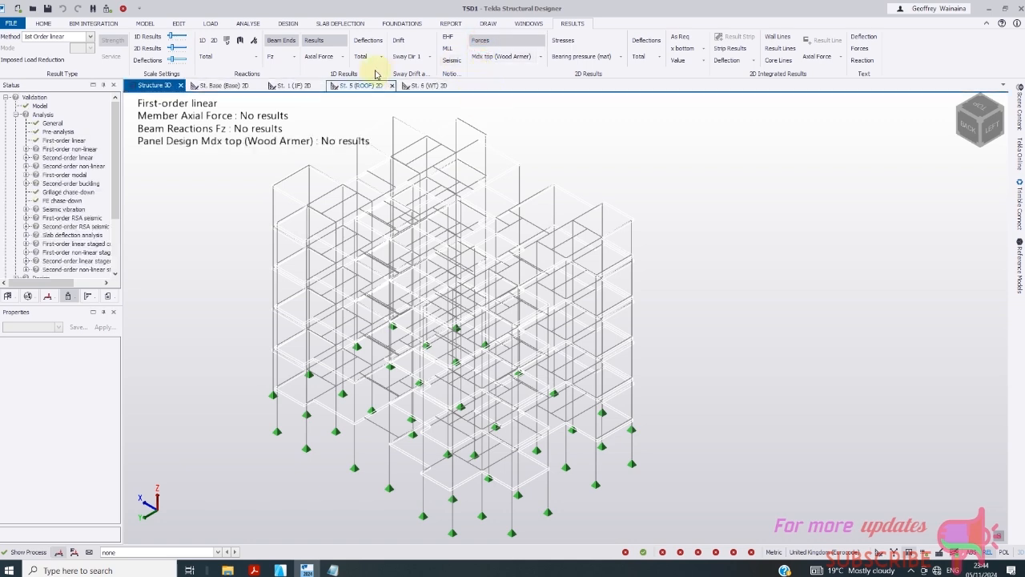
pyautogui.click(564, 40)
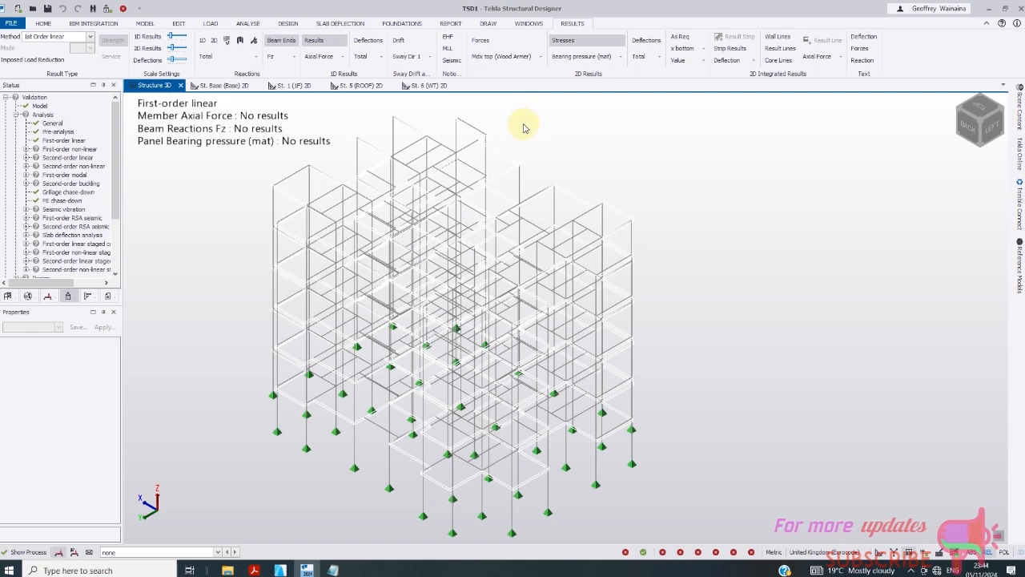
pyautogui.click(563, 42)
# - Turn off the 1D, slab stress and beam end reaction result overlays
pyautogui.click(312, 42)
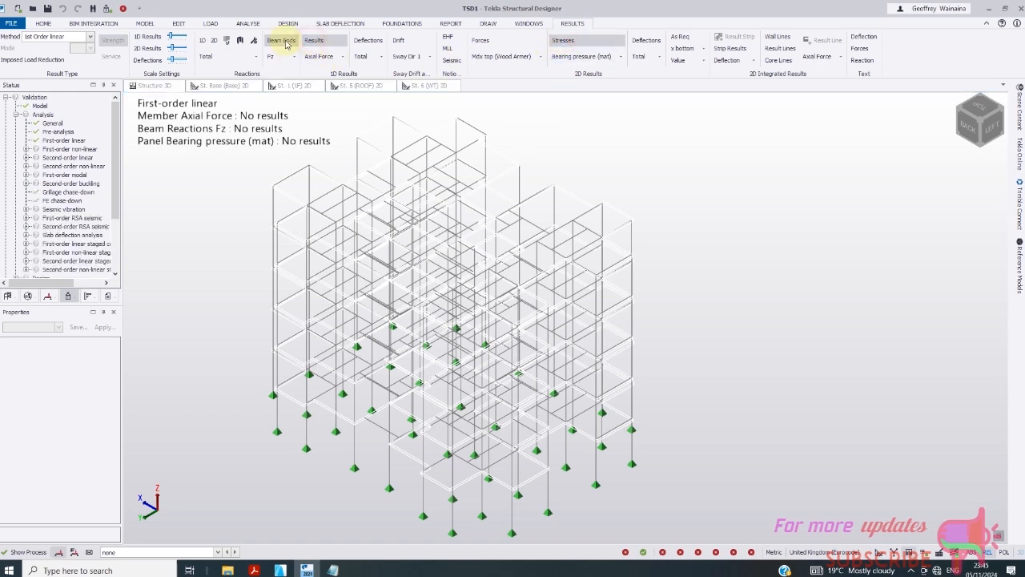
pyautogui.click(284, 42)
pyautogui.scroll(-5, 412, 293)
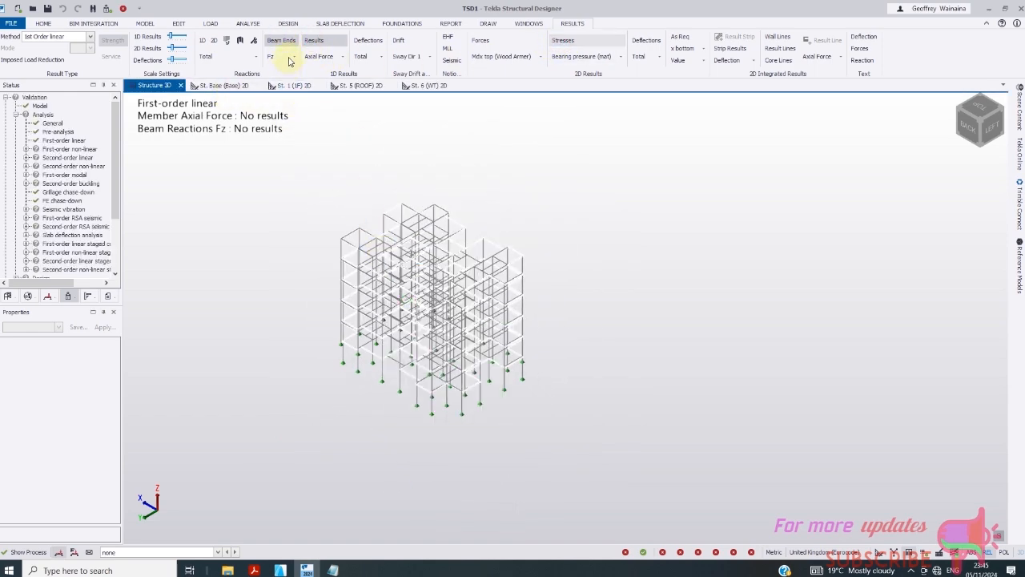
pyautogui.click(328, 43)
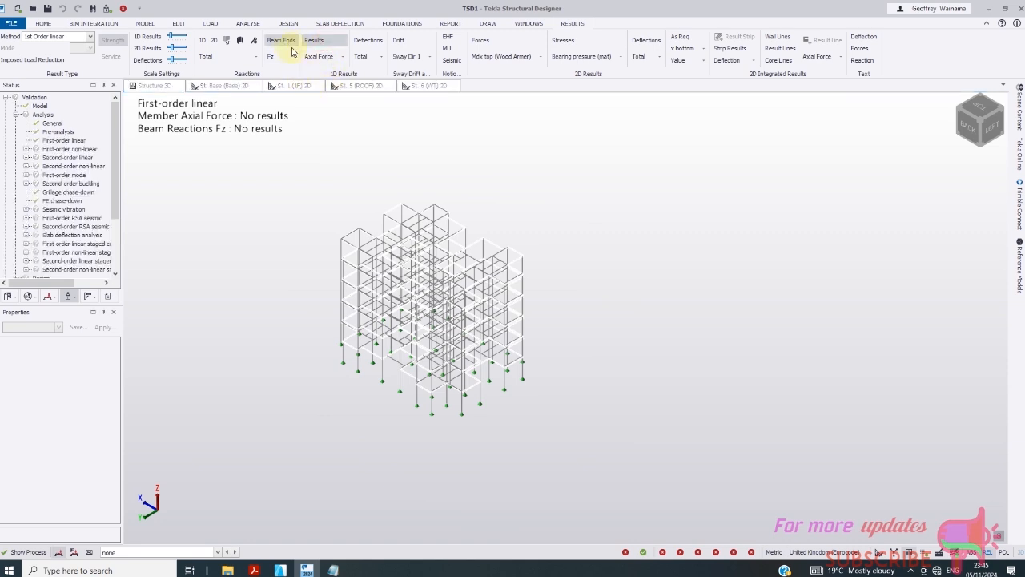
pyautogui.click(290, 46)
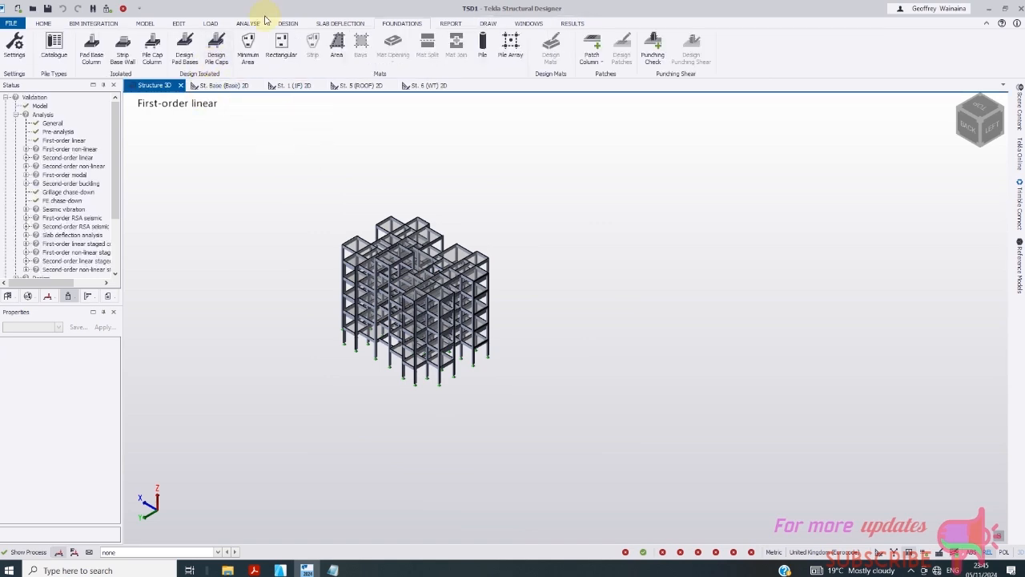
# - Run Design All (Static) for the whole structure: 214 fail, 65 warning, 390 pass
pyautogui.scroll(1, 274, 178)
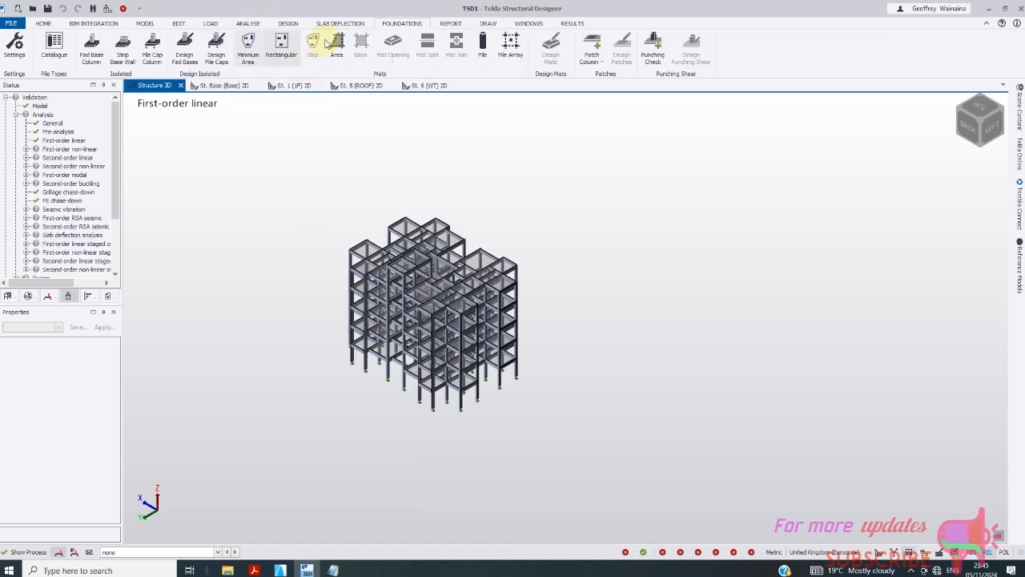
pyautogui.click(248, 24)
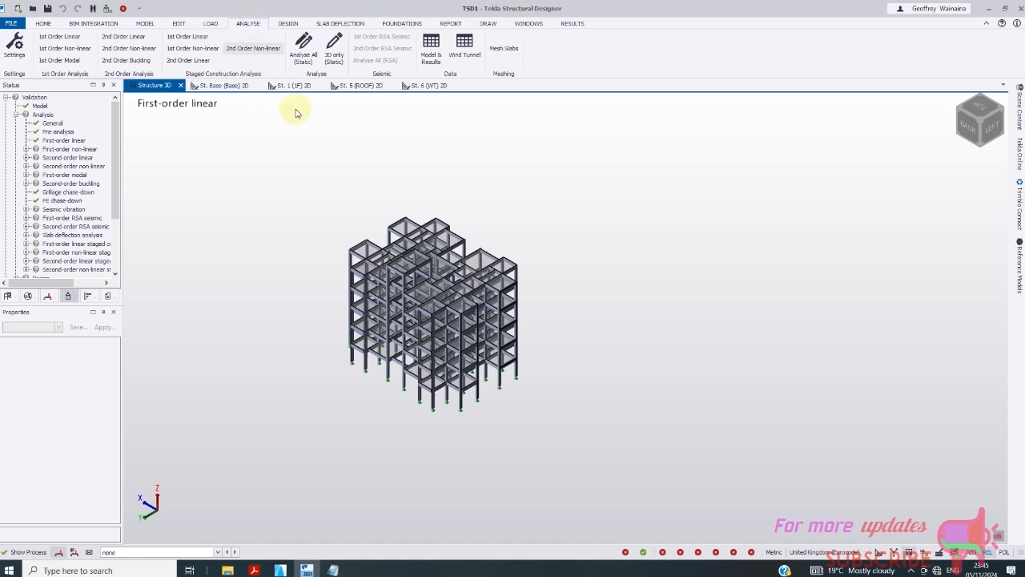
pyautogui.click(288, 23)
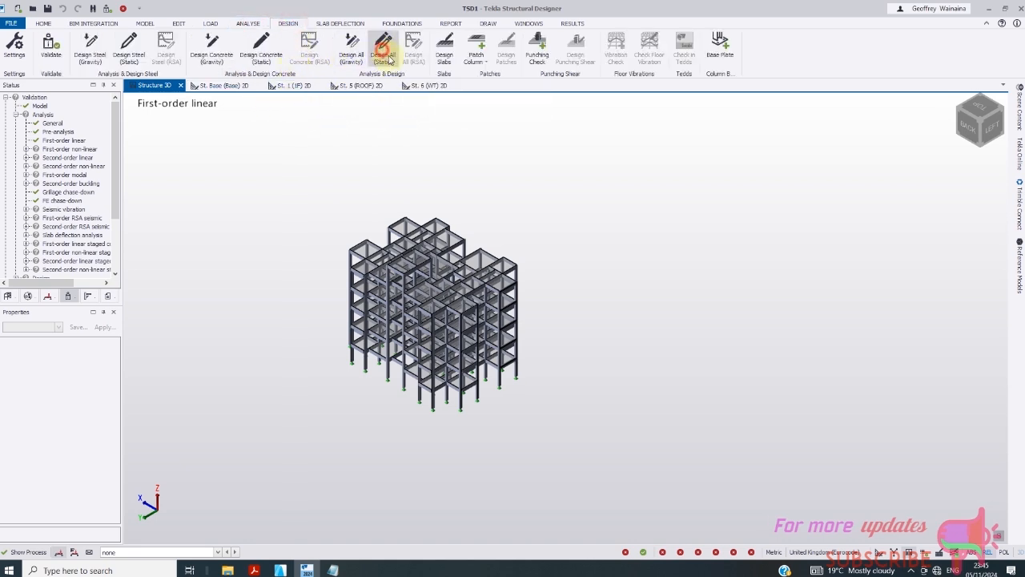
pyautogui.click(383, 48)
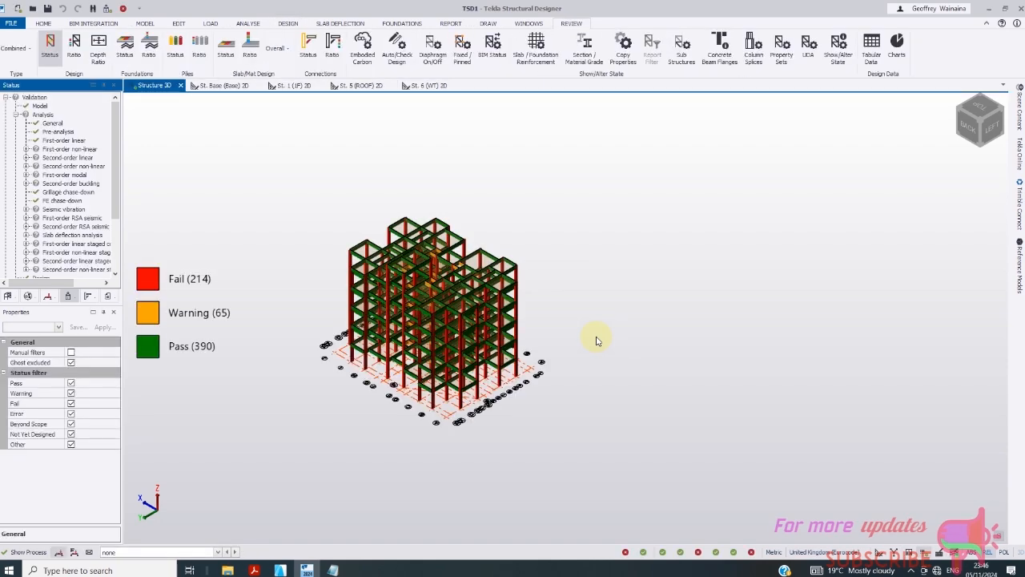
# - Zoom in and select column C3 to inspect its properties
pyautogui.scroll(8, 319, 312)
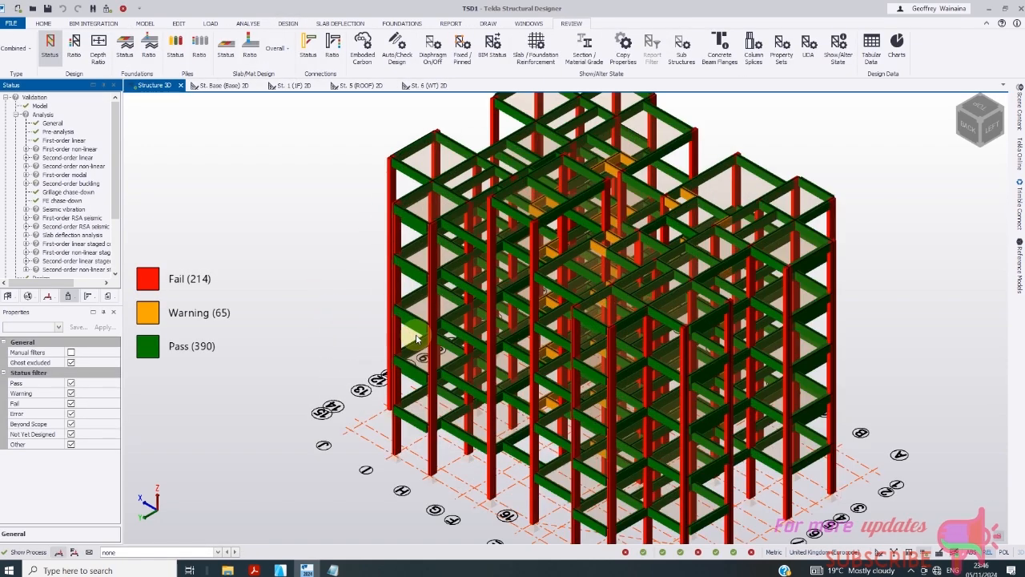
pyautogui.scroll(-3, 429, 368)
pyautogui.scroll(7, 481, 426)
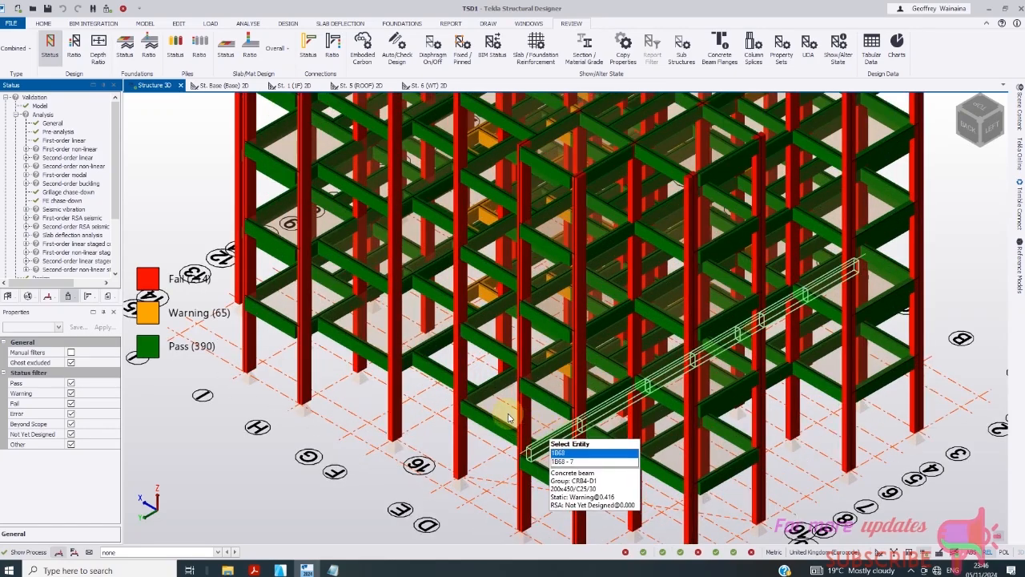
pyautogui.scroll(-5, 485, 412)
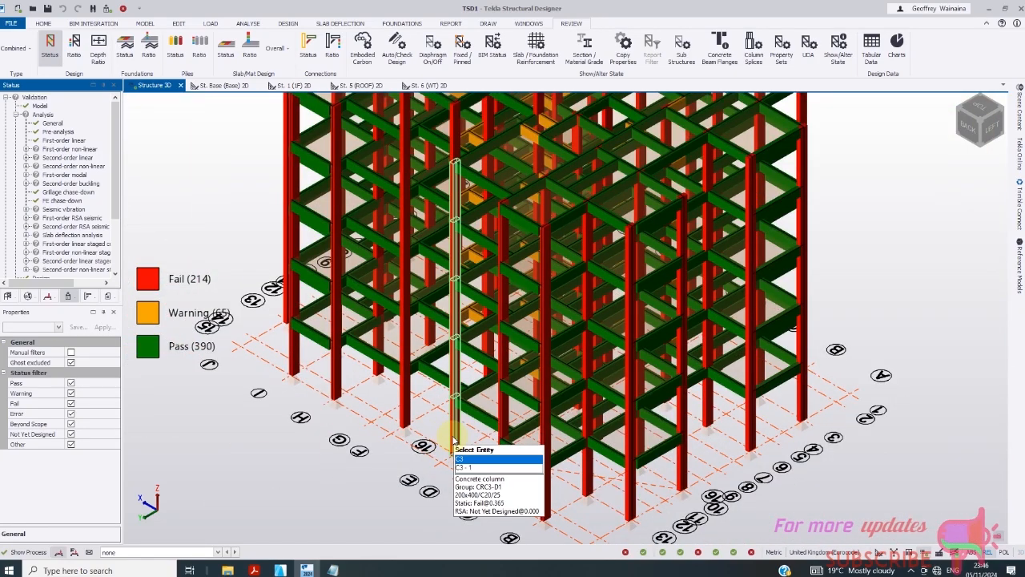
pyautogui.click(454, 437)
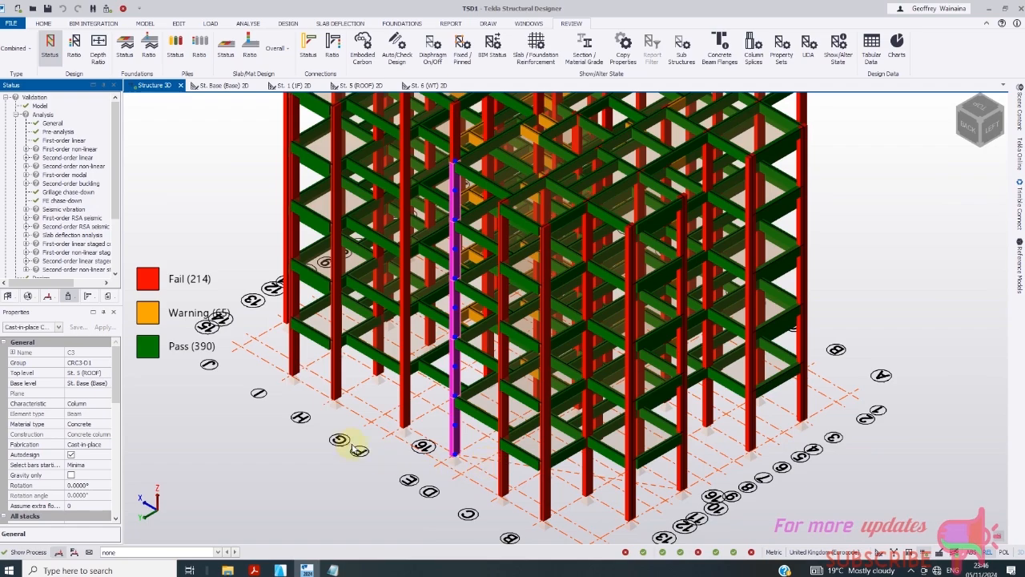
# - Switch from the 3D view to the St. Base (Base) 2D plan
pyautogui.scroll(2, 384, 421)
pyautogui.scroll(-4, 389, 405)
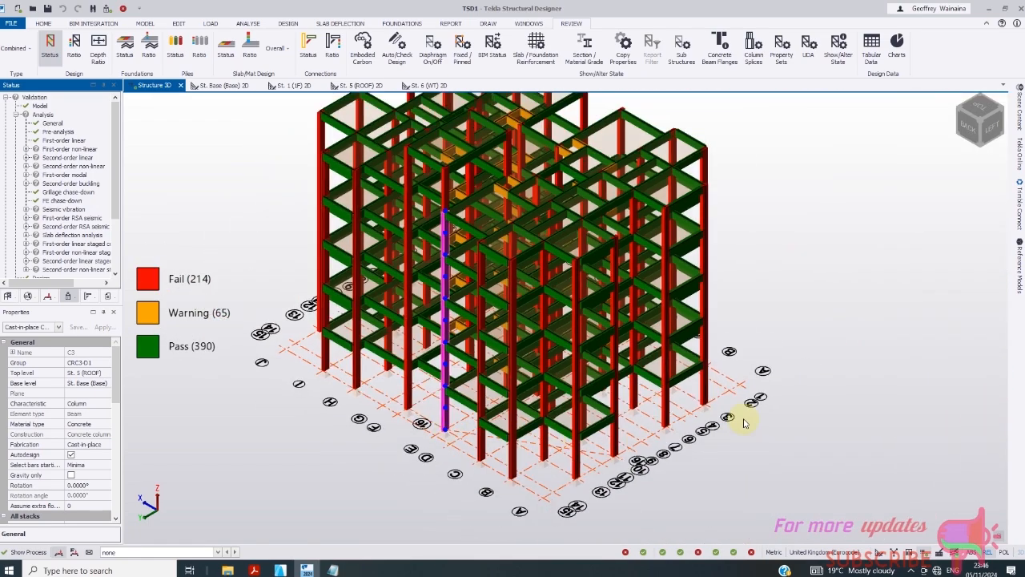
pyautogui.scroll(3, 713, 402)
pyautogui.scroll(-2, 681, 391)
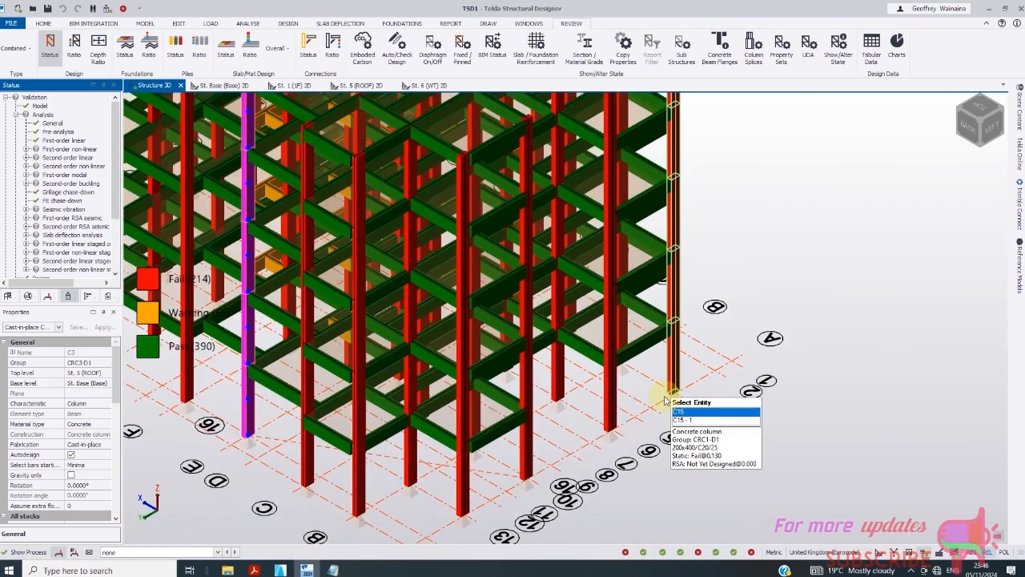
pyautogui.scroll(-1, 560, 424)
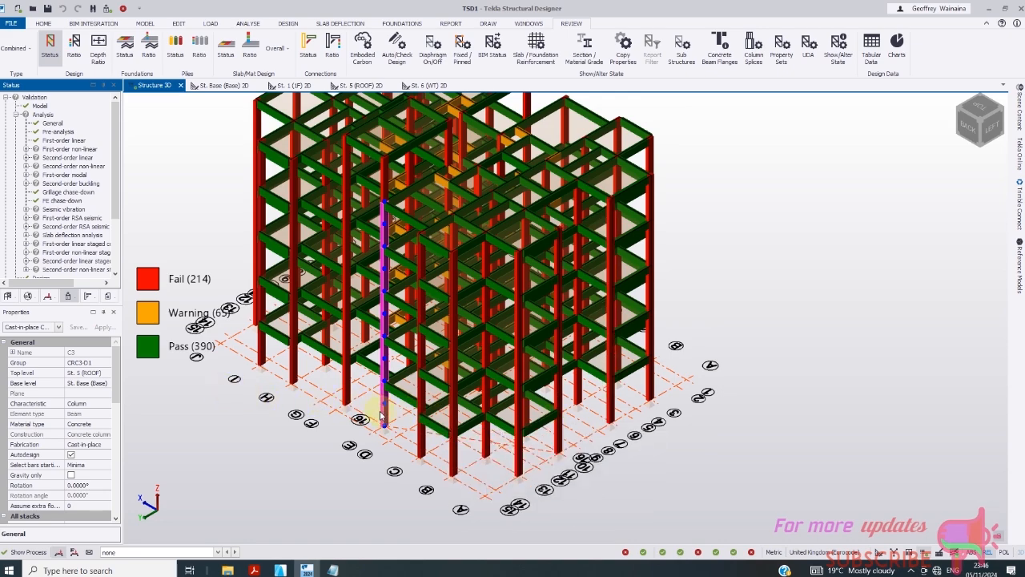
pyautogui.scroll(4, 453, 201)
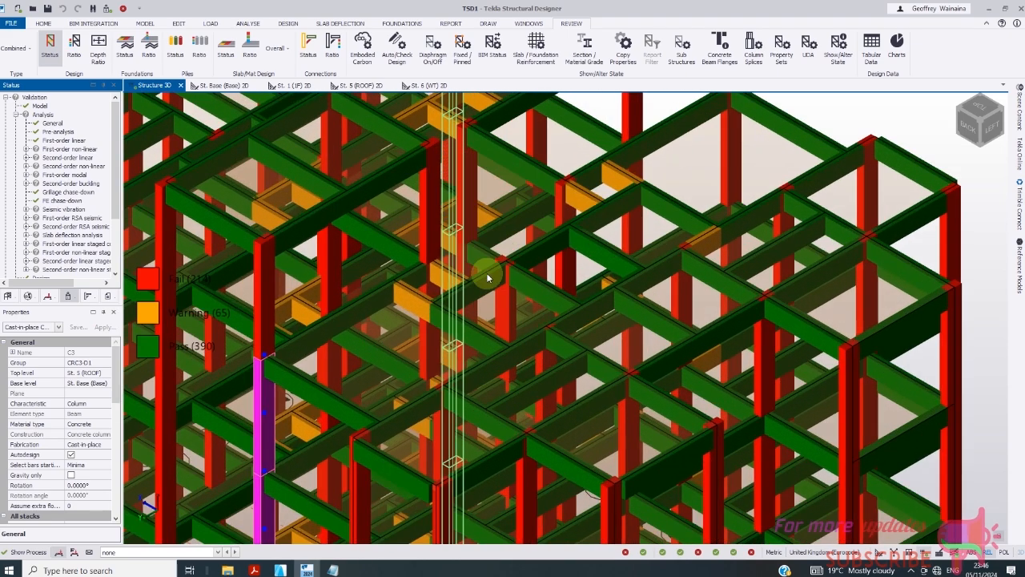
pyautogui.scroll(-5, 488, 278)
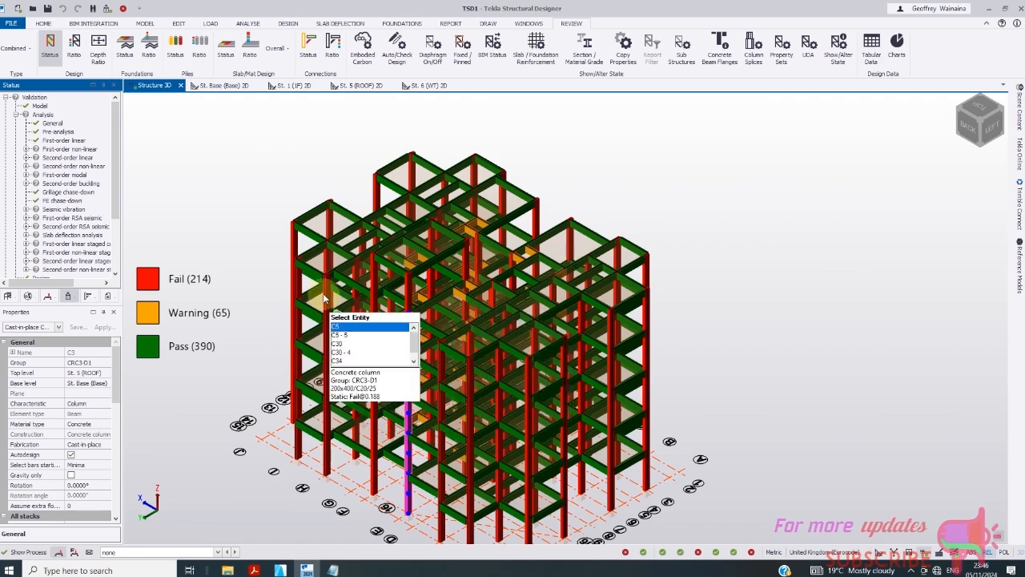
pyautogui.scroll(4, 324, 299)
pyautogui.scroll(-3, 417, 276)
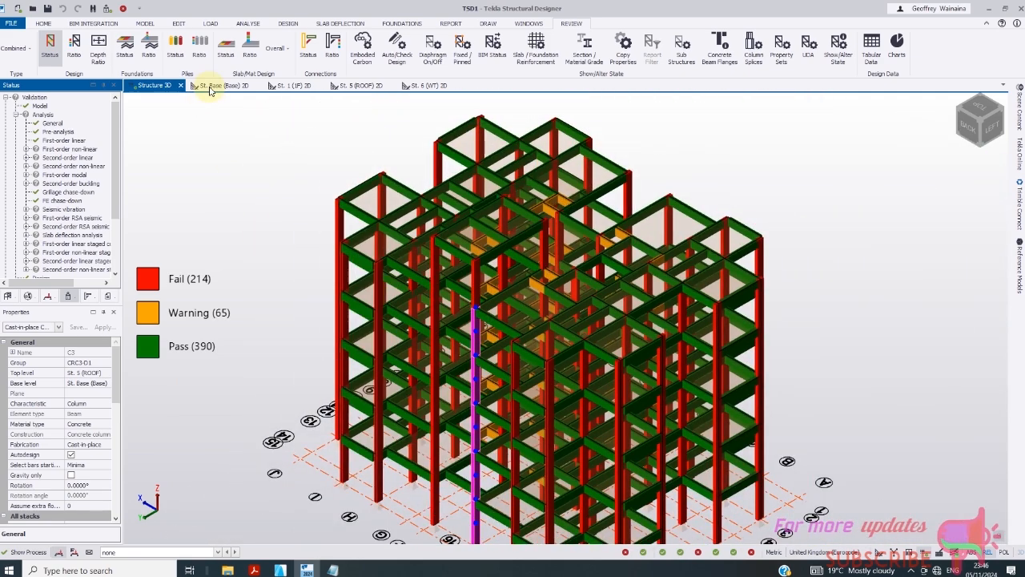
pyautogui.click(213, 87)
# - Undo the stray columns placed by the window pick across the plan and exit Create Concrete Column
pyautogui.scroll(2, 401, 245)
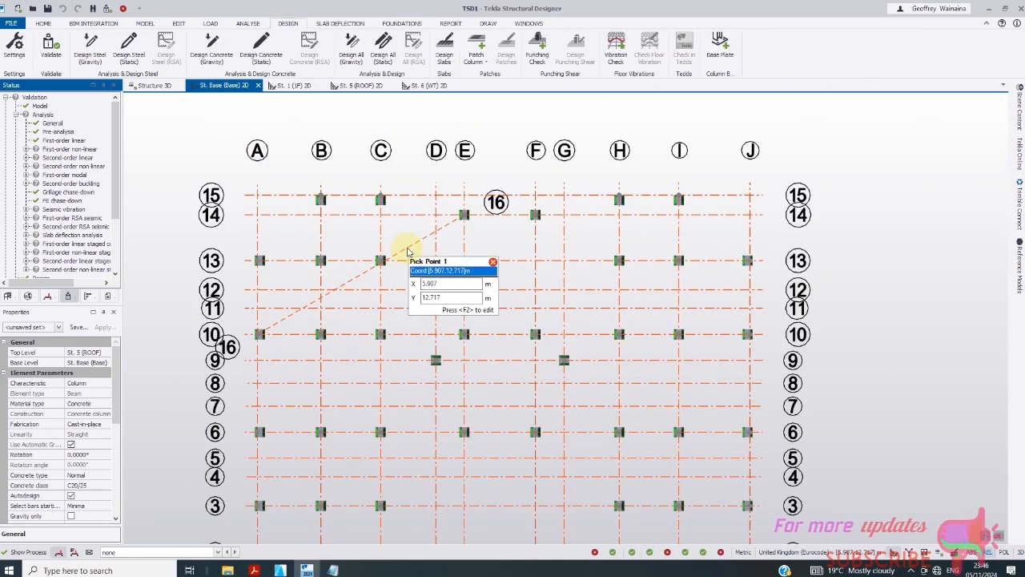
pyautogui.scroll(2, 408, 250)
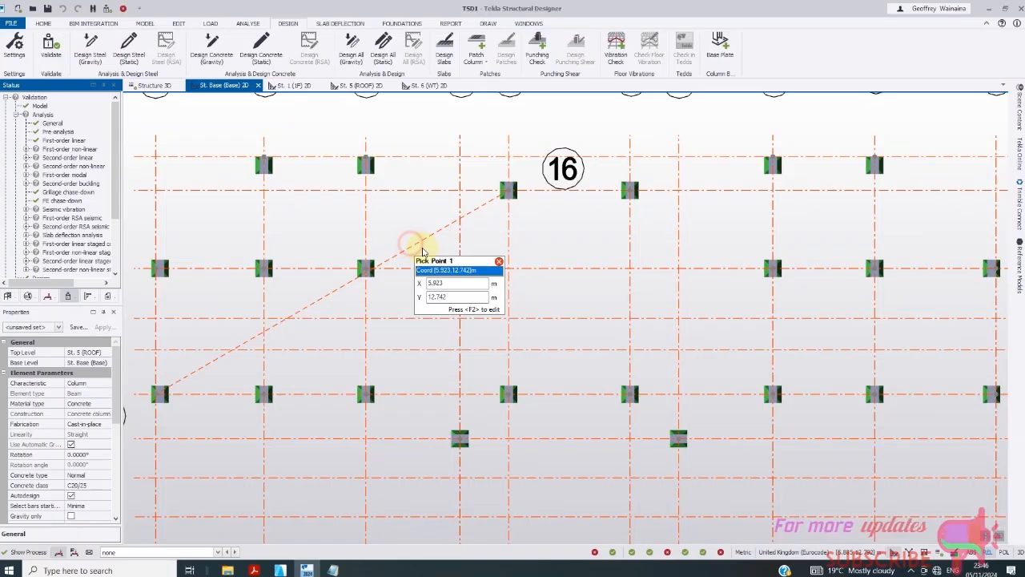
pyautogui.scroll(-3, 465, 237)
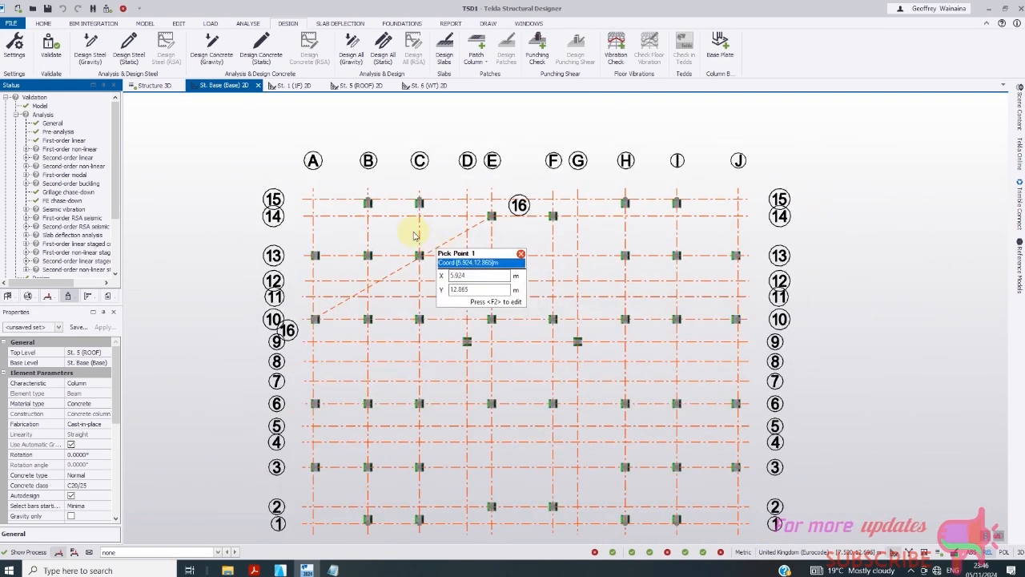
pyautogui.moveTo(274, 169); pyautogui.dragTo(666, 455)
pyautogui.scroll(-2, 469, 293)
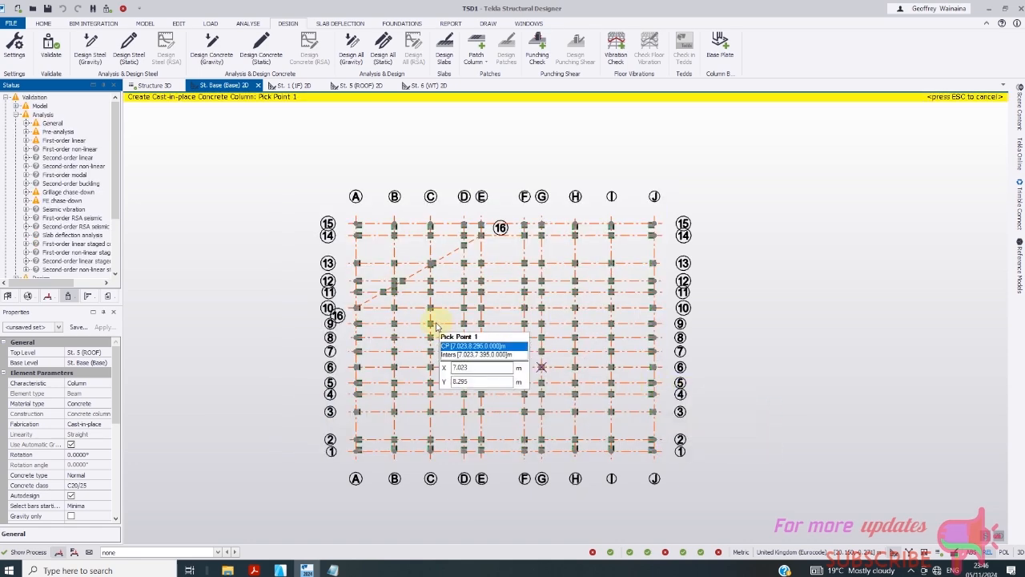
pyautogui.scroll(1, 438, 323)
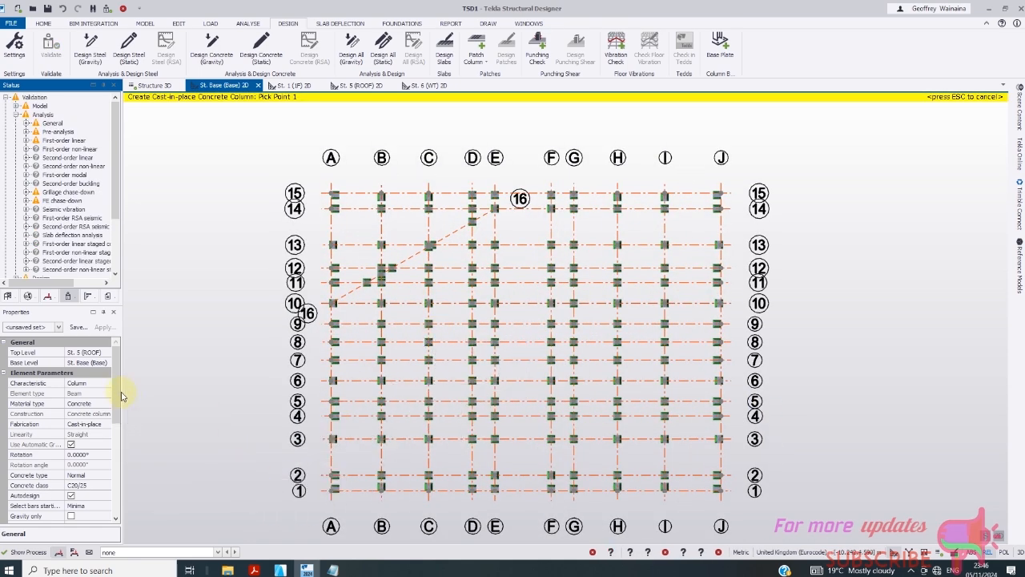
pyautogui.moveTo(120, 390); pyautogui.dragTo(124, 415)
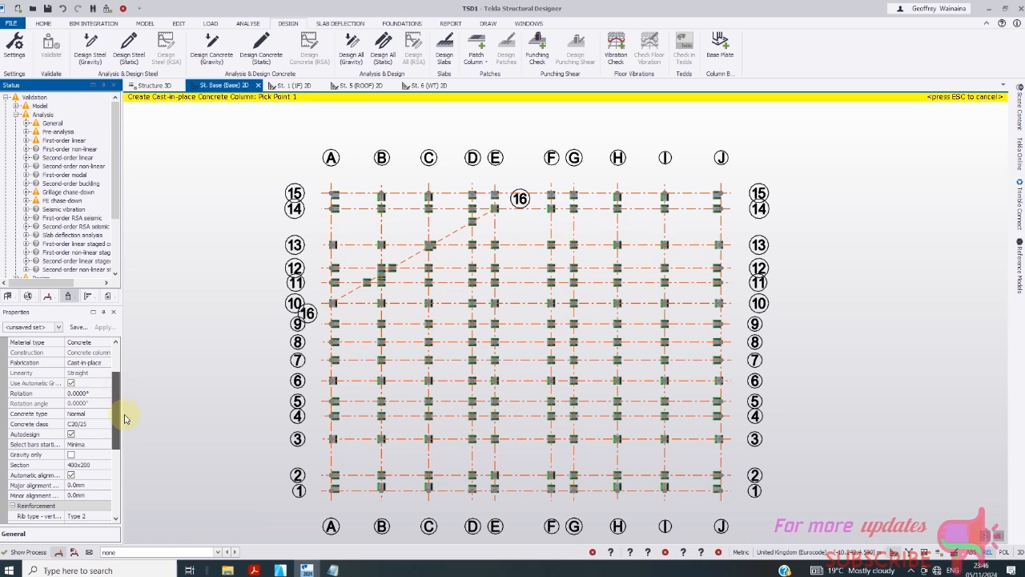
pyautogui.click(64, 9)
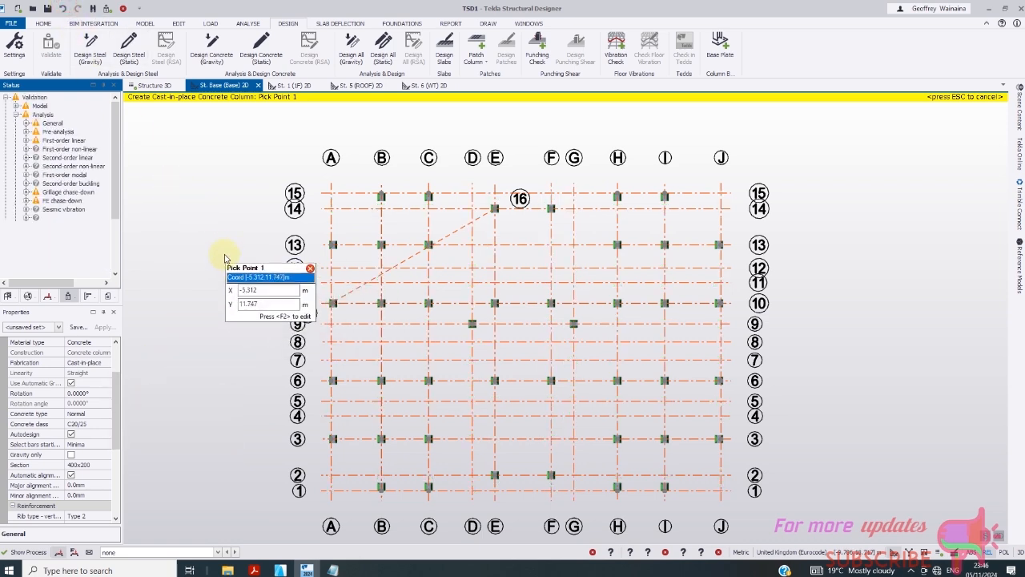
pyautogui.press('Escape')
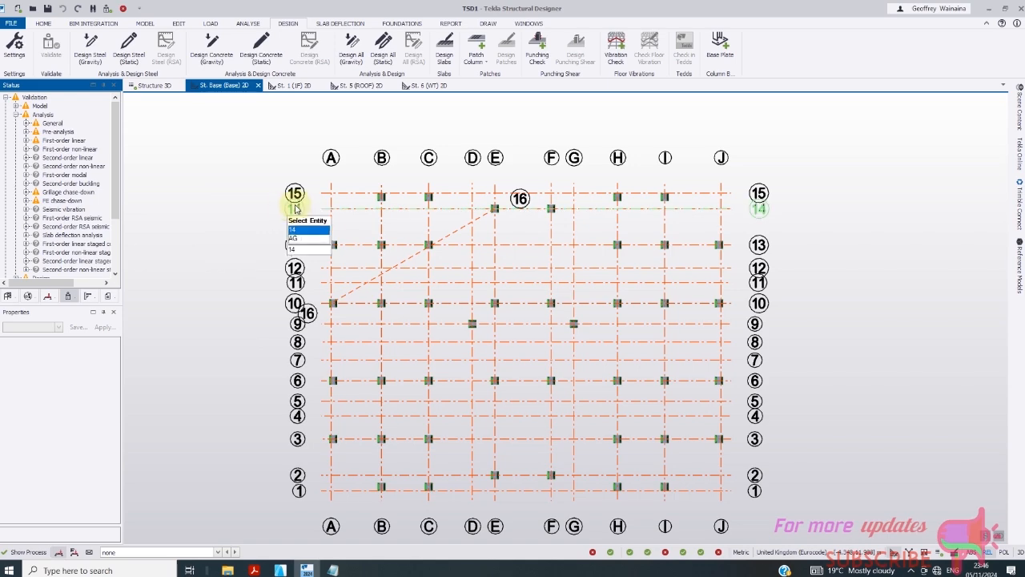
# - Window-select the grid from A/15 to J/1, dropping the supports at D/9 and G/9
pyautogui.moveTo(314, 169); pyautogui.dragTo(436, 317)
pyautogui.moveTo(610, 440); pyautogui.dragTo(729, 499)
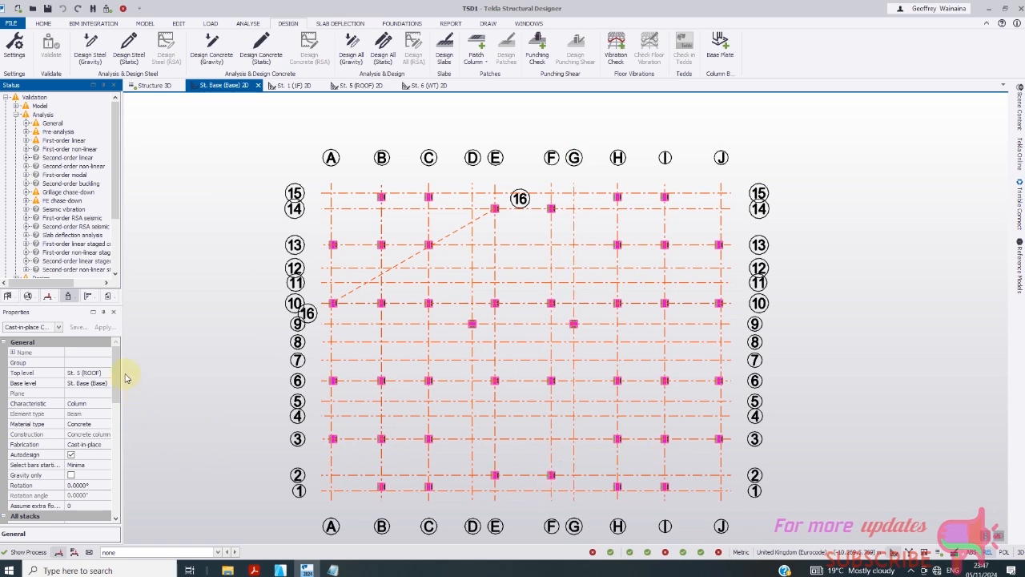
pyautogui.moveTo(120, 375); pyautogui.dragTo(118, 407)
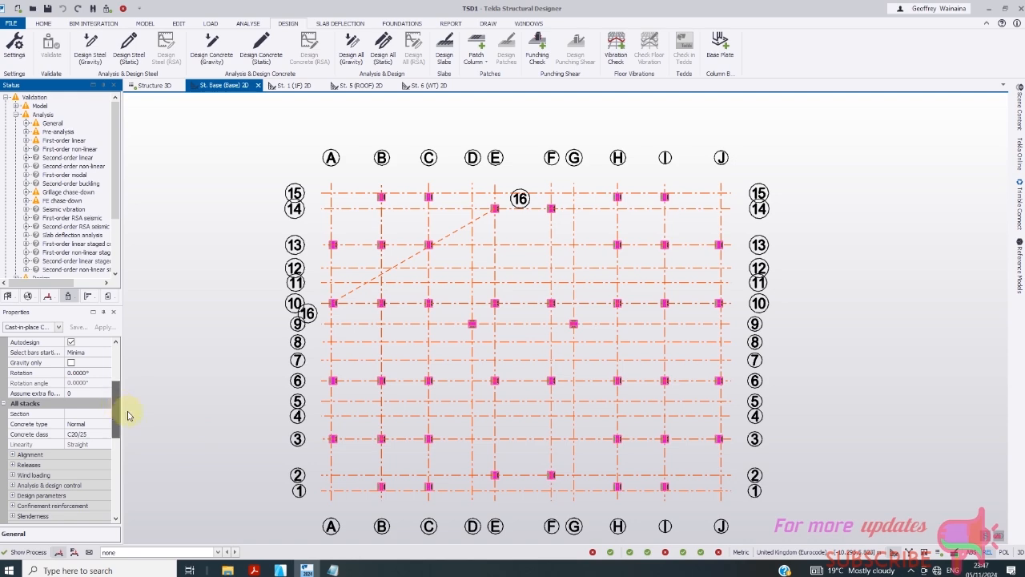
pyautogui.scroll(5, 476, 407)
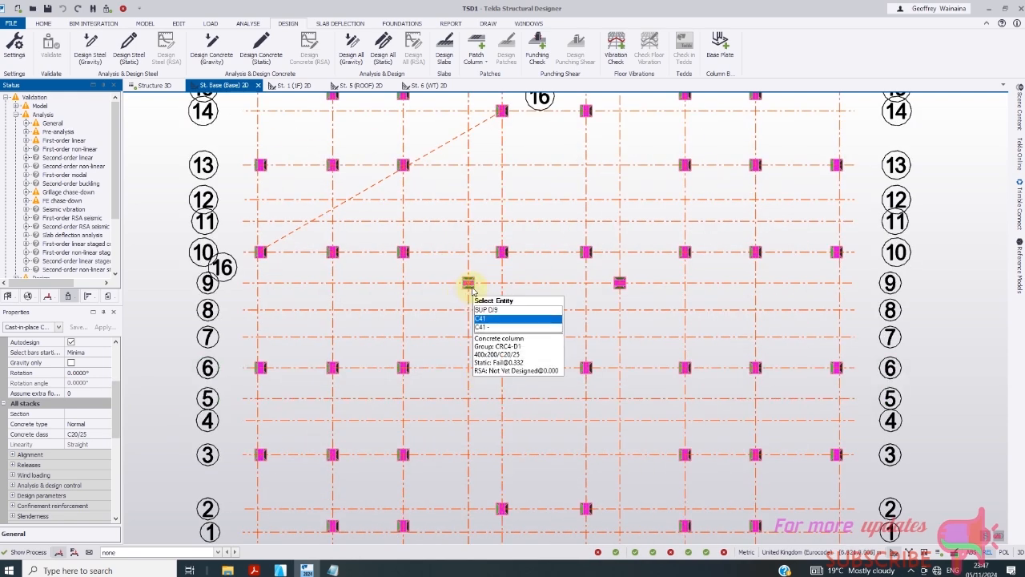
pyautogui.scroll(2, 468, 296)
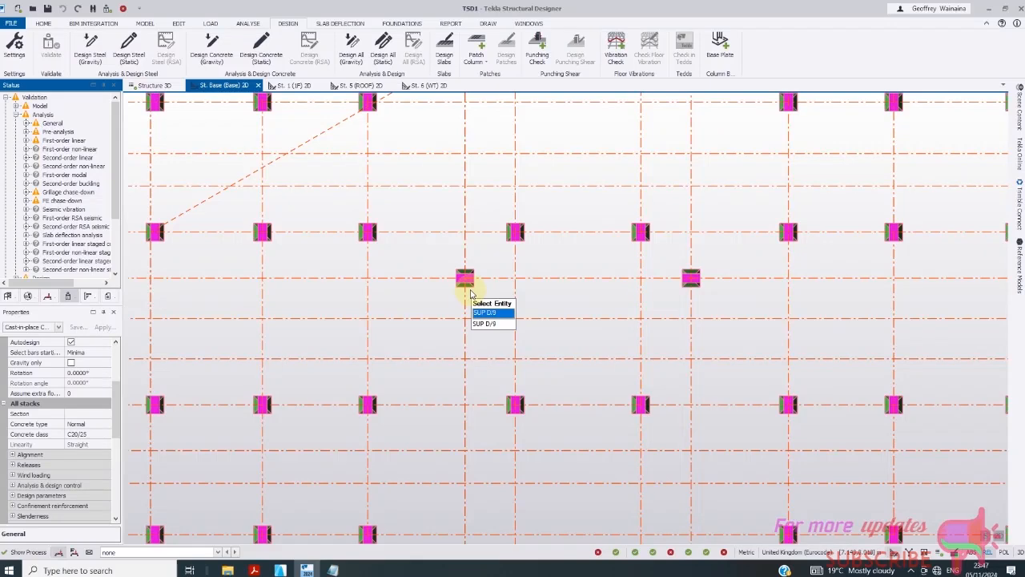
pyautogui.click(505, 324)
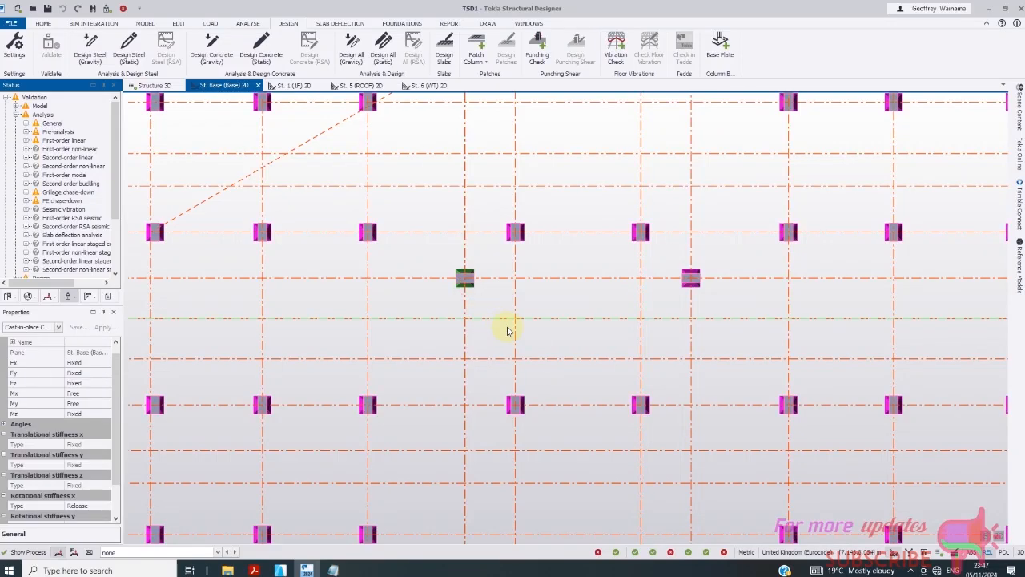
pyautogui.click(687, 292)
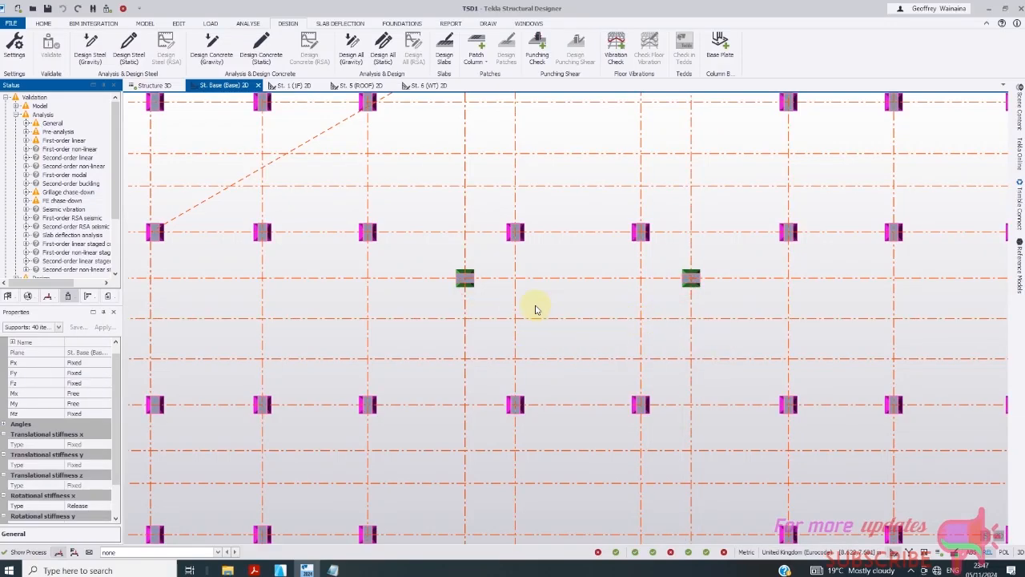
pyautogui.scroll(1, 120, 377)
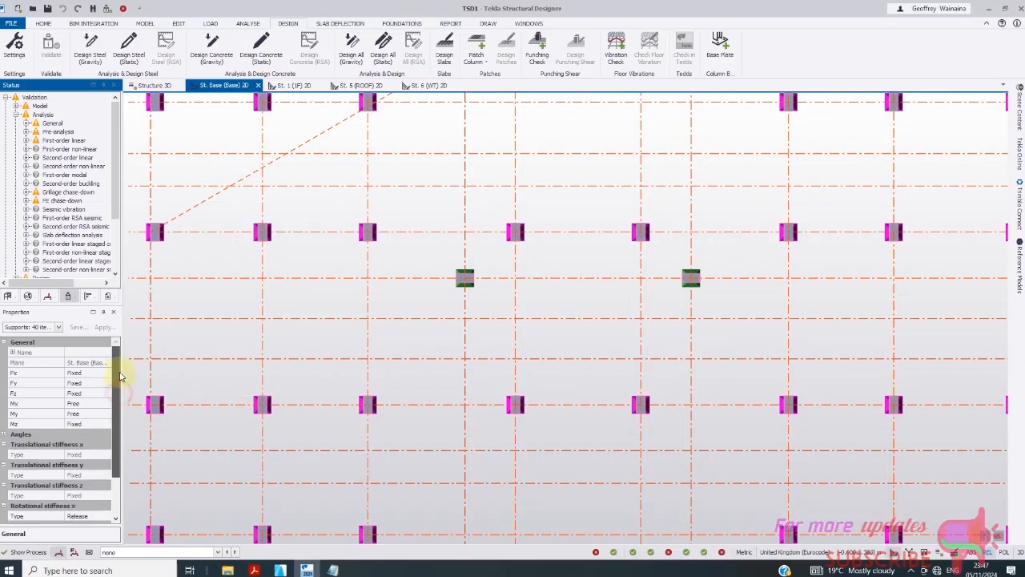
pyautogui.scroll(-3, 127, 401)
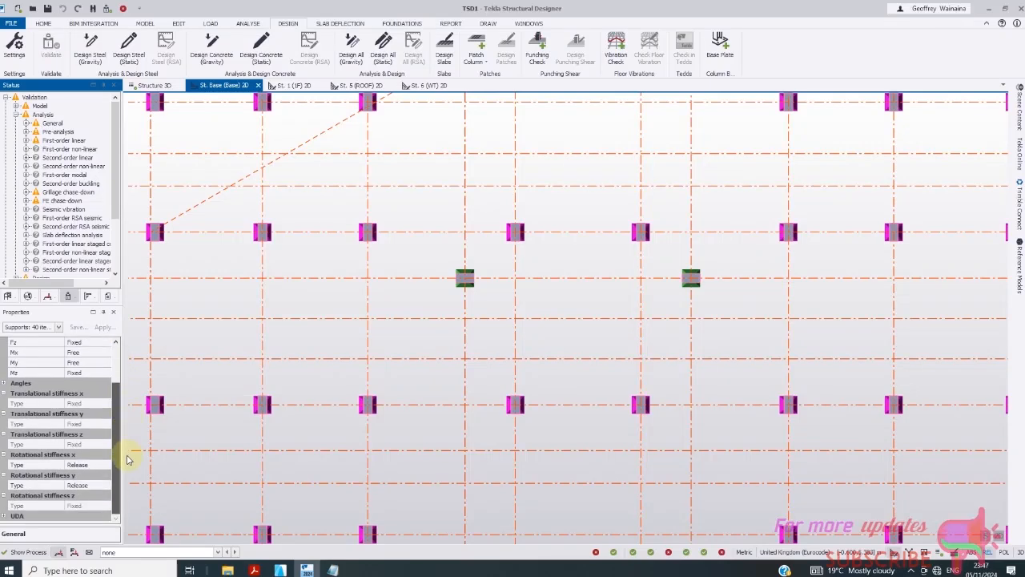
pyautogui.scroll(3, 130, 417)
# - Filter the selection to concrete columns, leaving only column C42 at G/9 selected
pyautogui.click(60, 327)
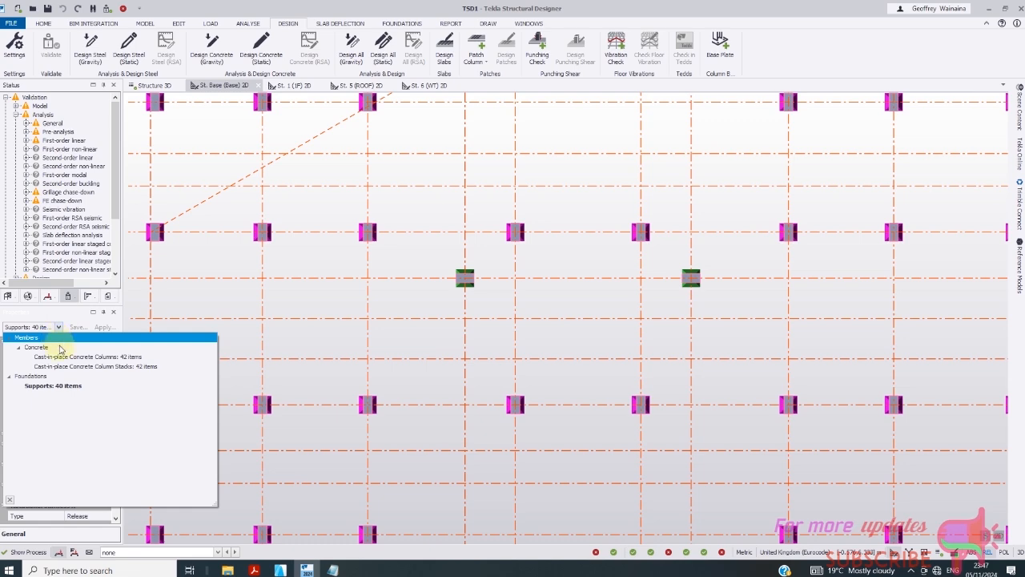
pyautogui.click(68, 359)
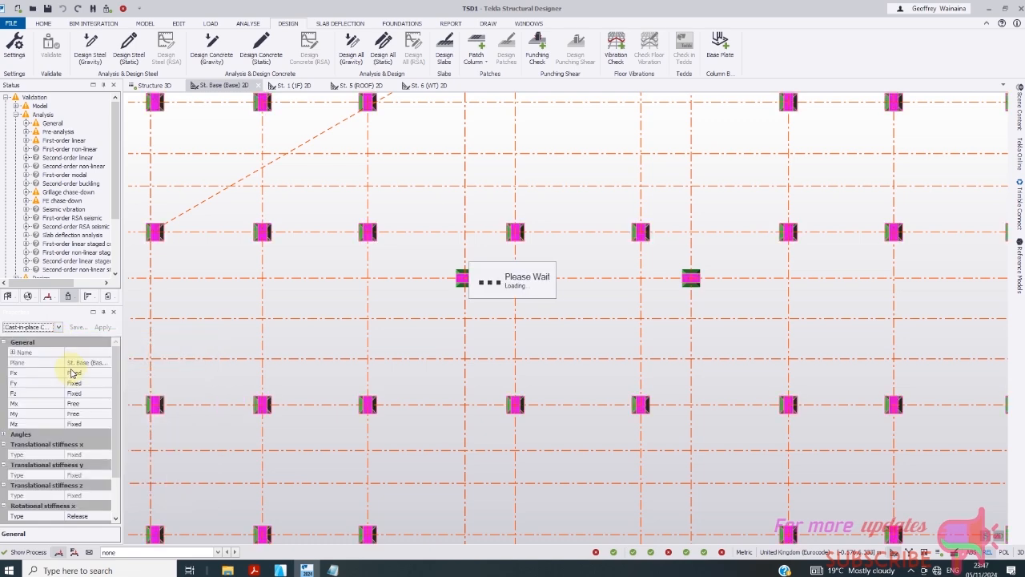
pyautogui.scroll(-2, 534, 308)
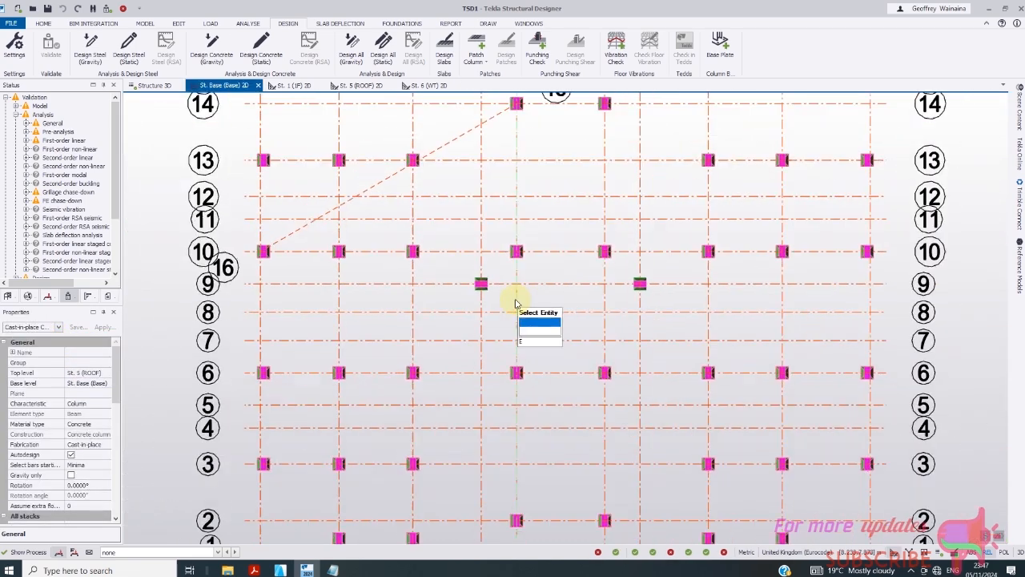
pyautogui.scroll(4, 497, 304)
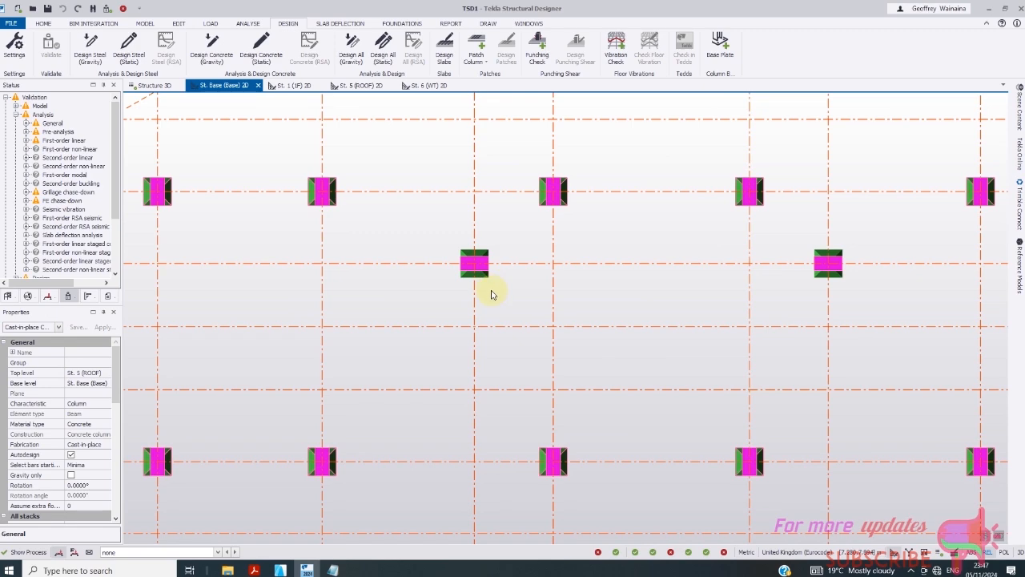
pyautogui.keyDown('ctrl'); pyautogui.click(482, 269); pyautogui.keyUp('ctrl')
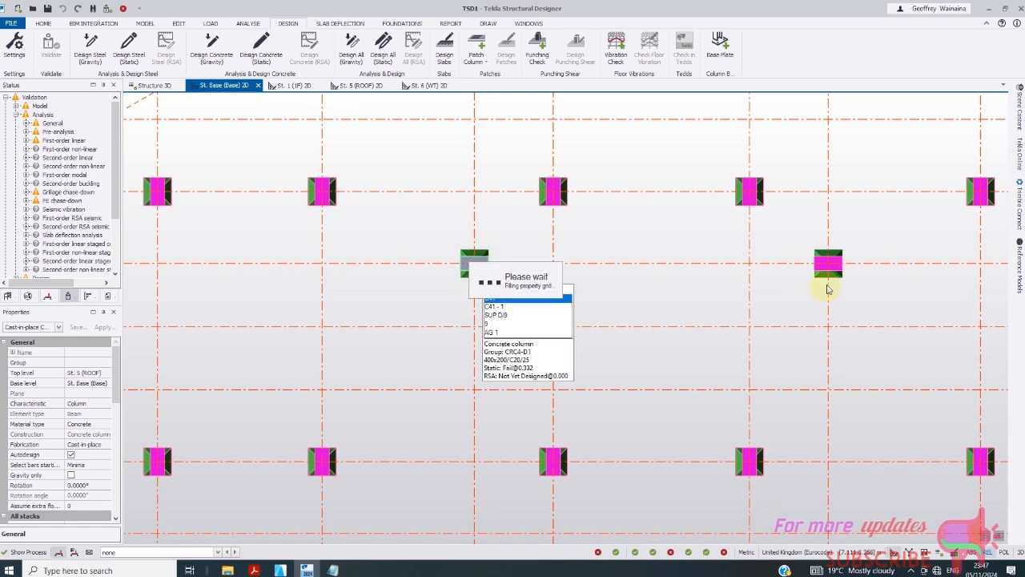
pyautogui.click(827, 266)
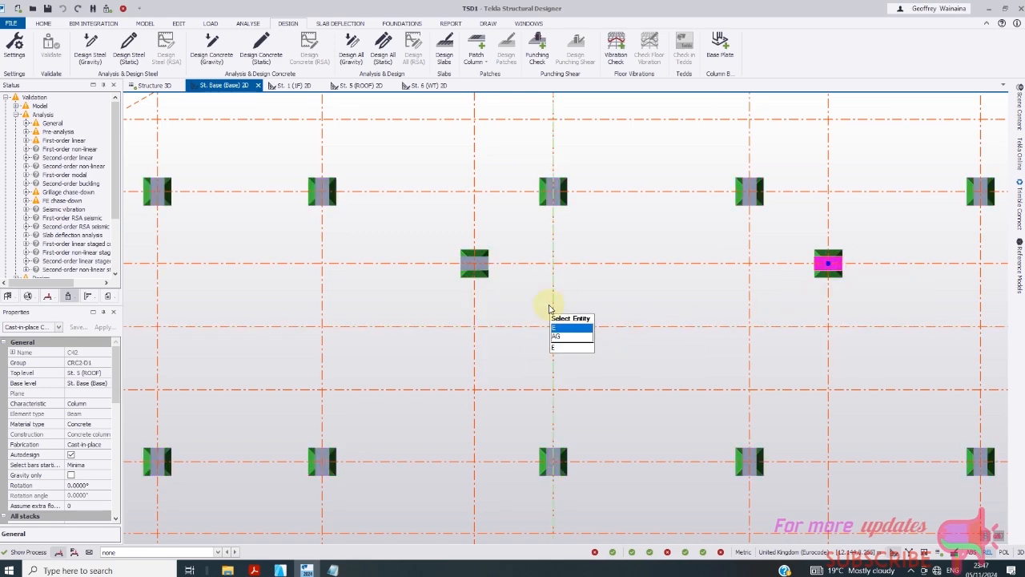
# - Window-select every column across the whole A–J, 1–15 grid
pyautogui.scroll(-3, 550, 308)
pyautogui.scroll(-1, 543, 314)
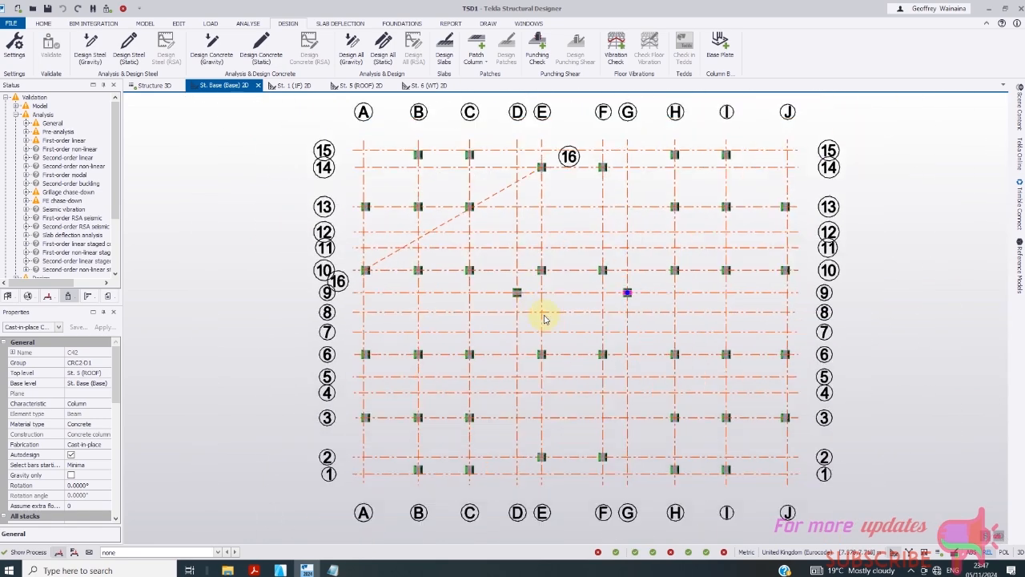
pyautogui.scroll(3, 661, 292)
pyautogui.scroll(-2, 473, 278)
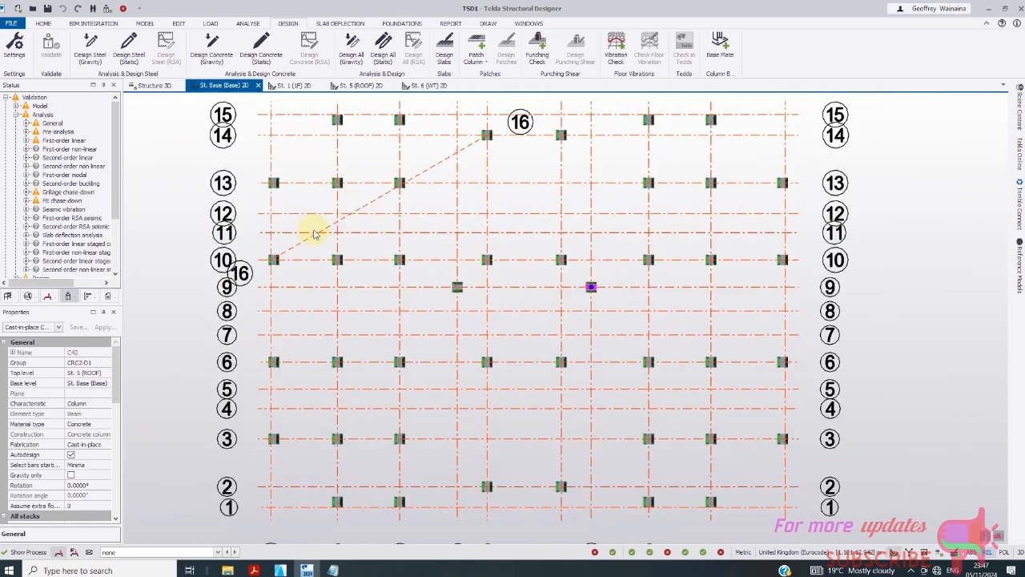
pyautogui.scroll(-1, 314, 234)
pyautogui.scroll(1, 268, 152)
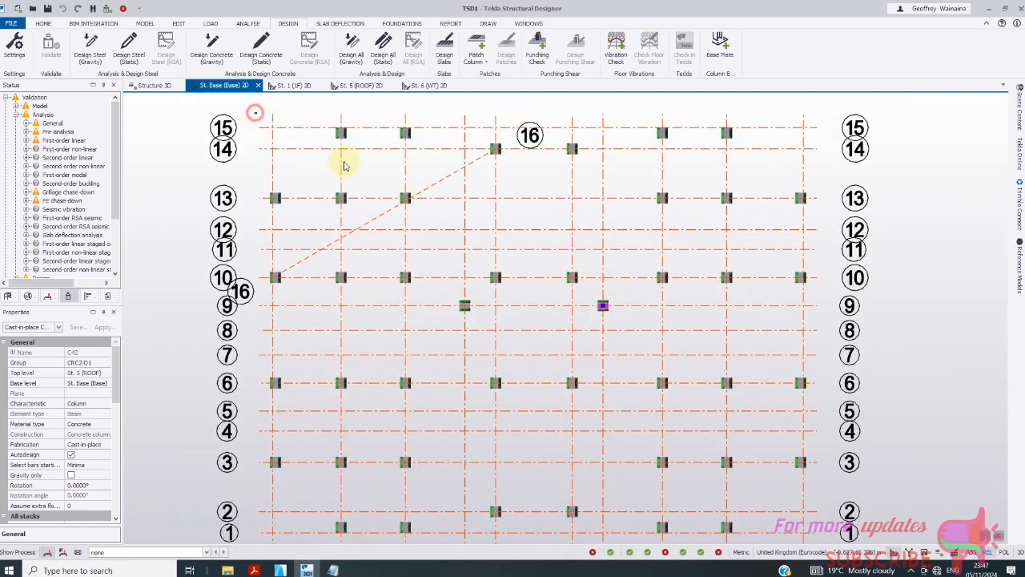
pyautogui.scroll(-2, 352, 177)
pyautogui.moveTo(344, 166); pyautogui.dragTo(694, 450)
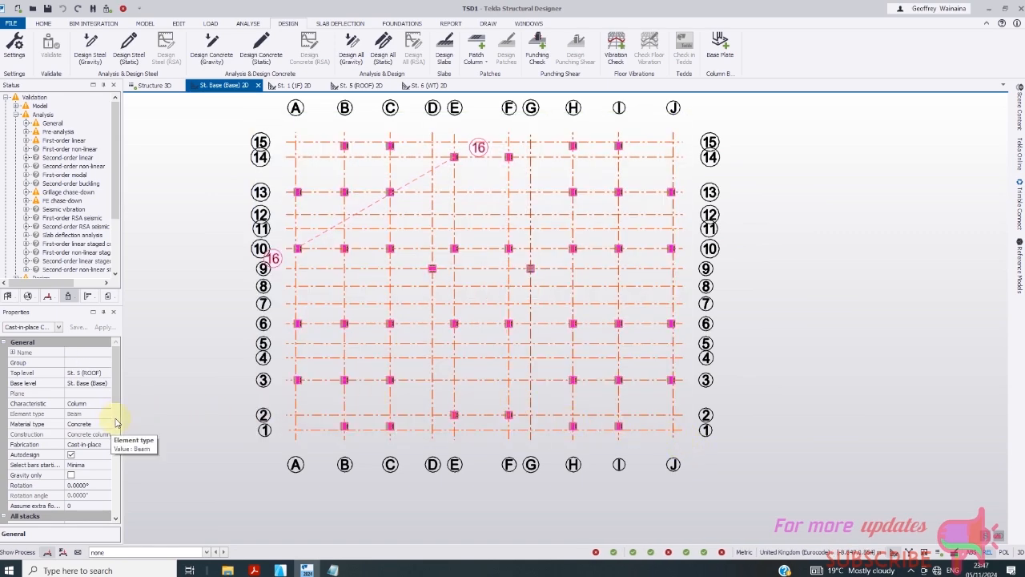
# - Set the selected columns' Concrete class under All stacks to C25/30, back on the base plan
pyautogui.scroll(-4, 114, 419)
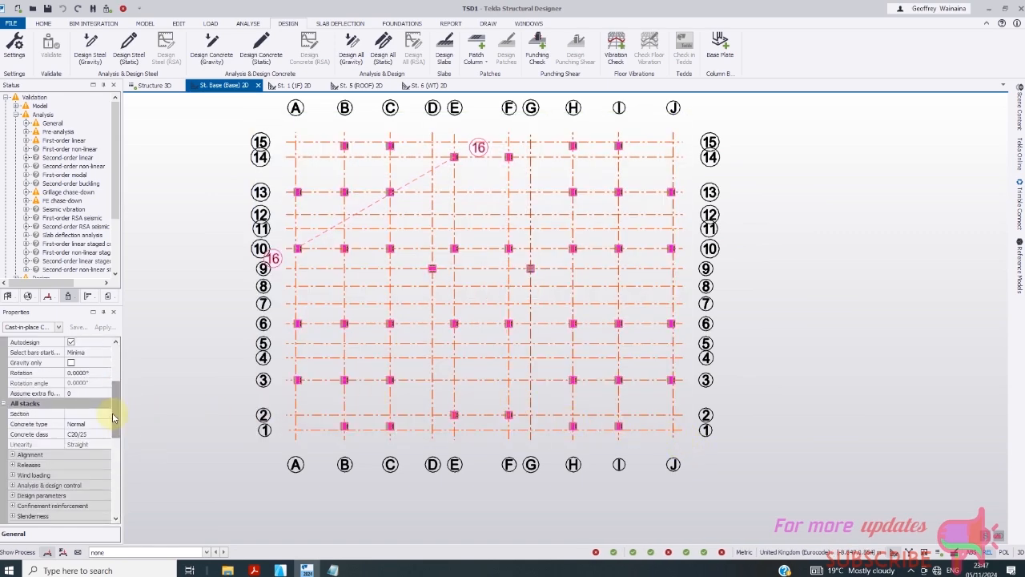
pyautogui.scroll(-2, 112, 412)
pyautogui.click(89, 383)
pyautogui.click(106, 384)
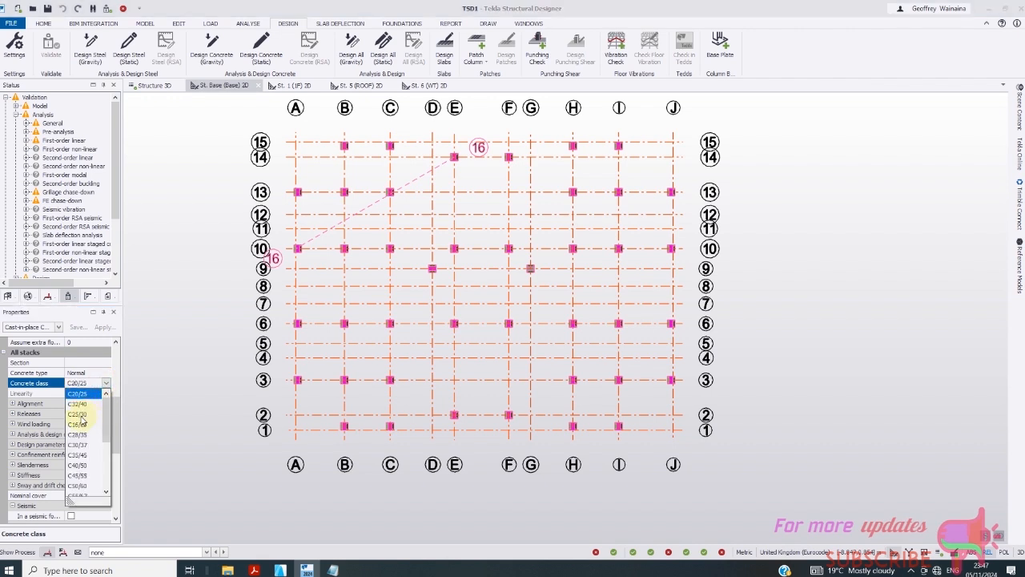
pyautogui.click(80, 415)
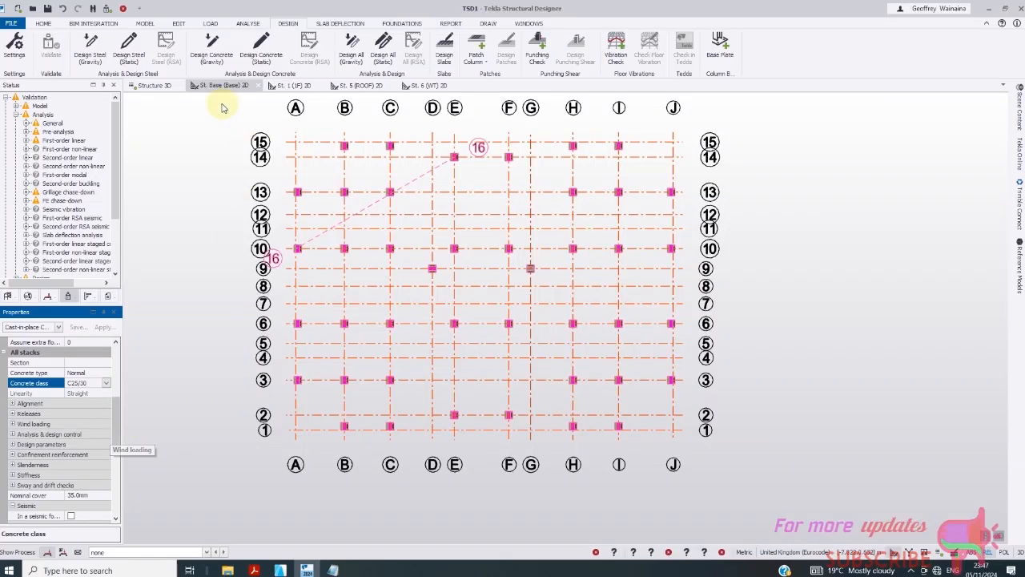
pyautogui.click(293, 86)
pyautogui.click(241, 85)
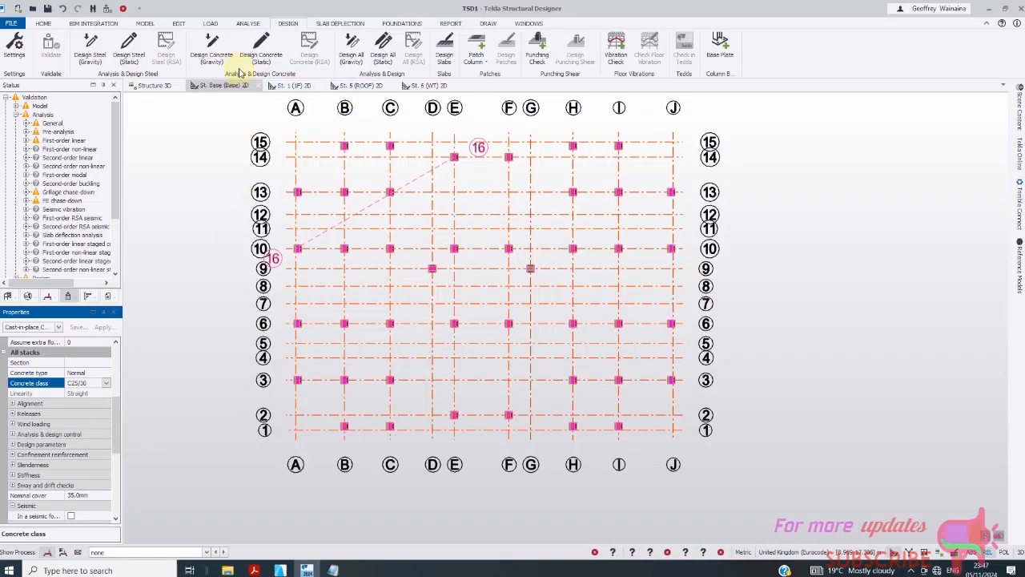
# - Run Analyse All (Static), view Structure 3D, and start Design Concrete (Gravity)
pyautogui.click(247, 22)
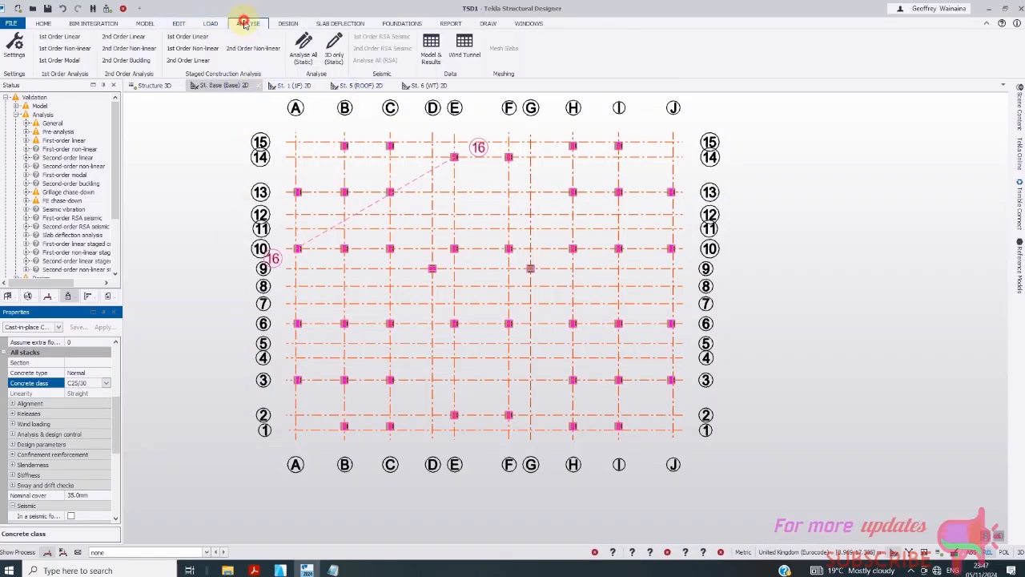
pyautogui.click(303, 55)
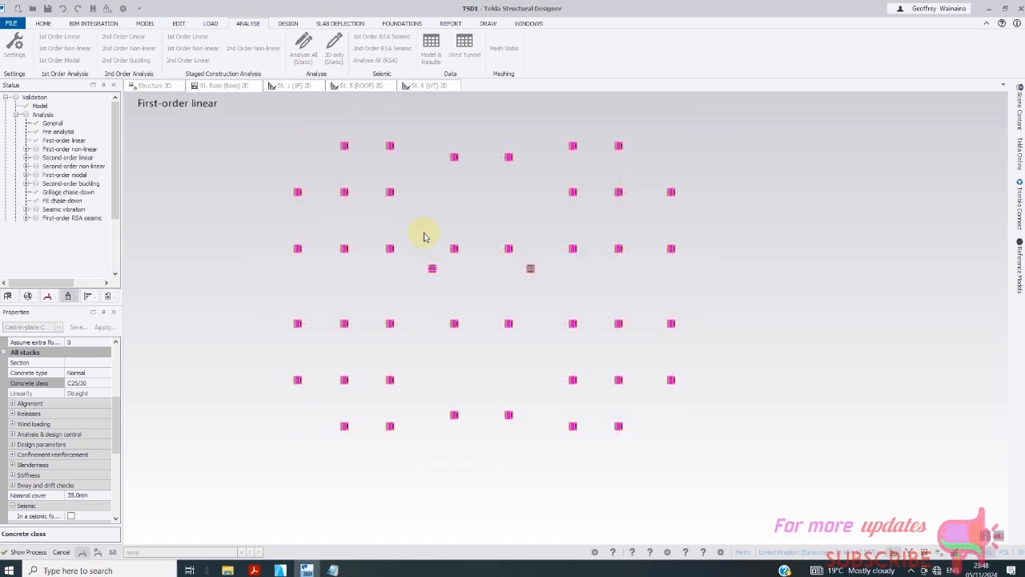
pyautogui.click(166, 85)
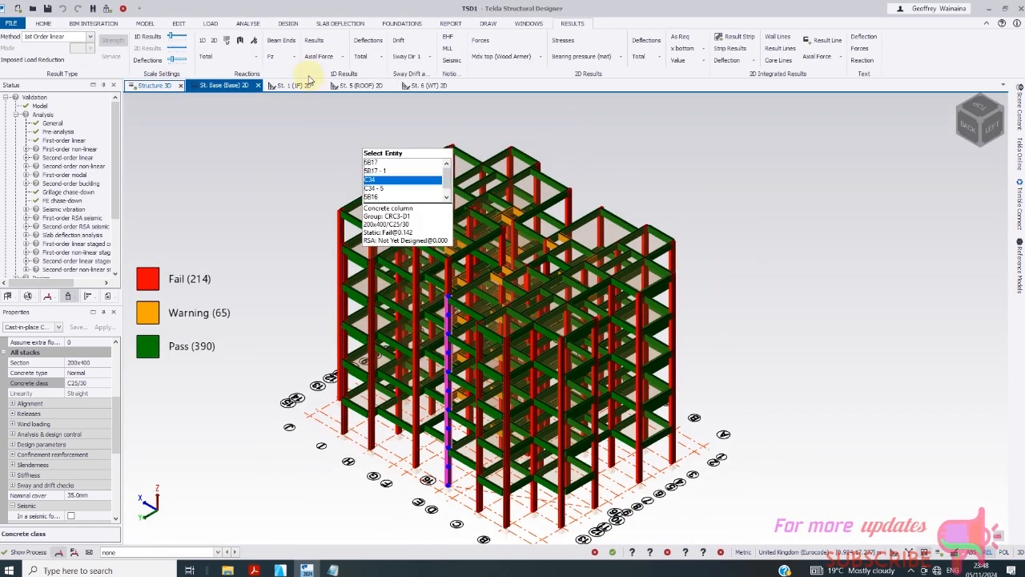
pyautogui.click(288, 23)
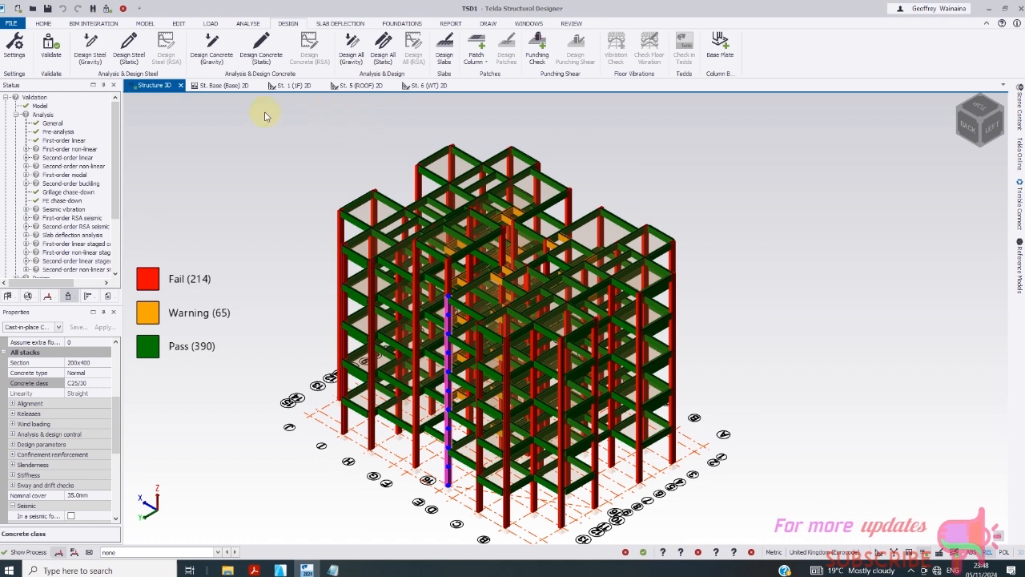
pyautogui.click(210, 46)
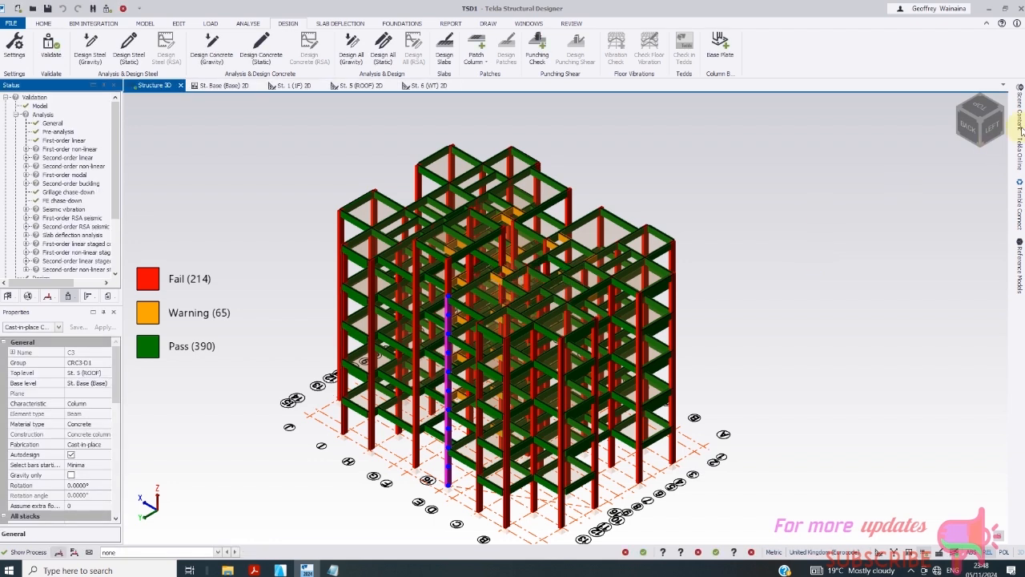
# - Close the 3D pass/fail review and return to the St. Base (Base) 2D plan
pyautogui.scroll(3, 627, 270)
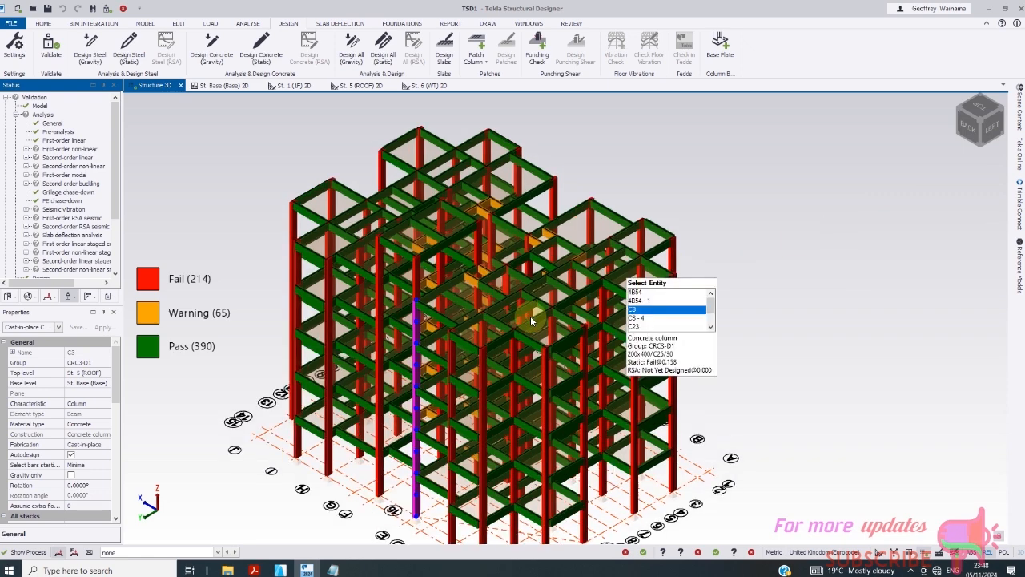
pyautogui.scroll(-3, 521, 312)
pyautogui.press('Escape')
pyautogui.press('Escape')
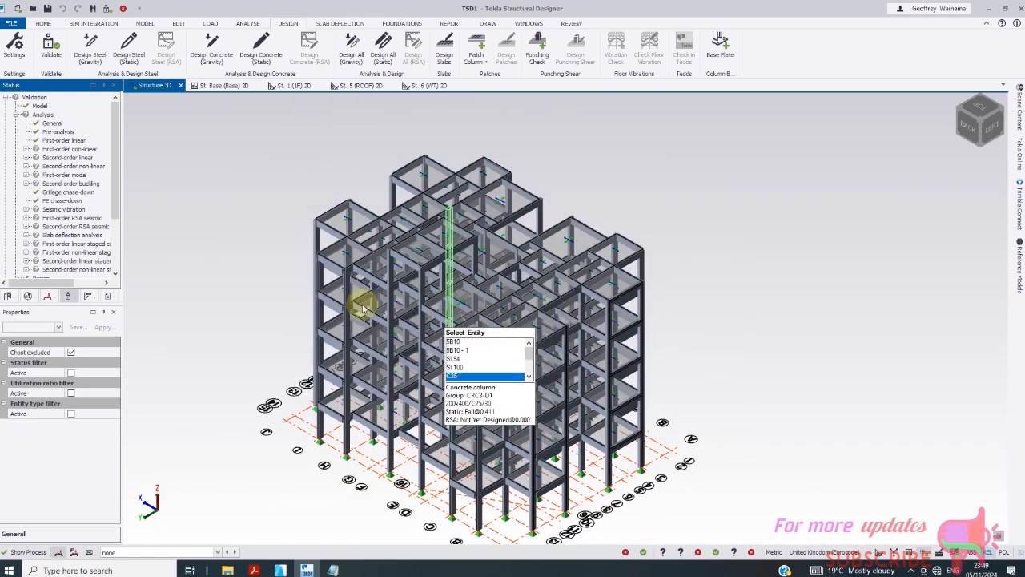
pyautogui.click(288, 88)
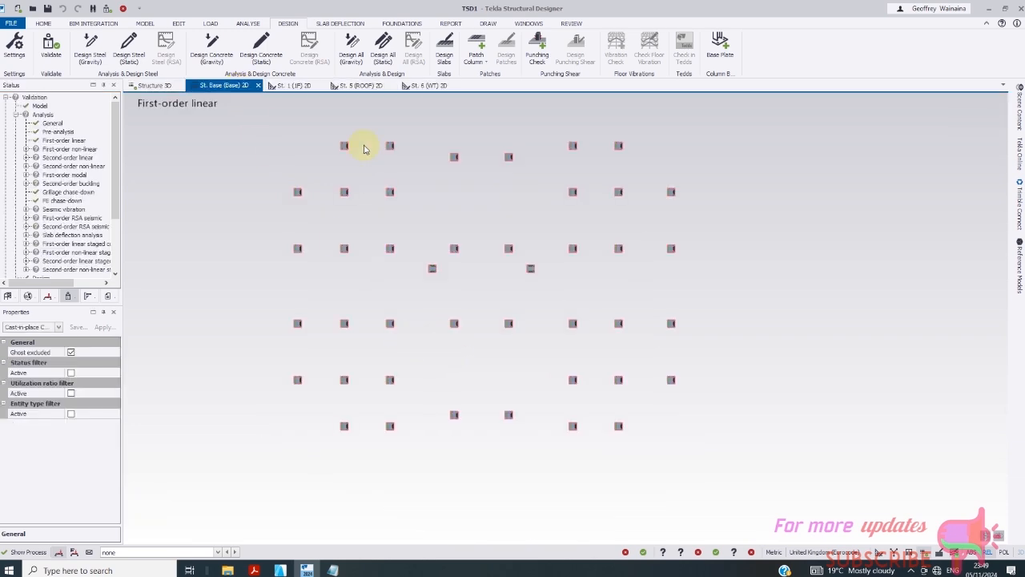
# - Window-select the base column rows, leaving out the two offset middle columns
pyautogui.scroll(4, 363, 149)
pyautogui.scroll(-3, 401, 230)
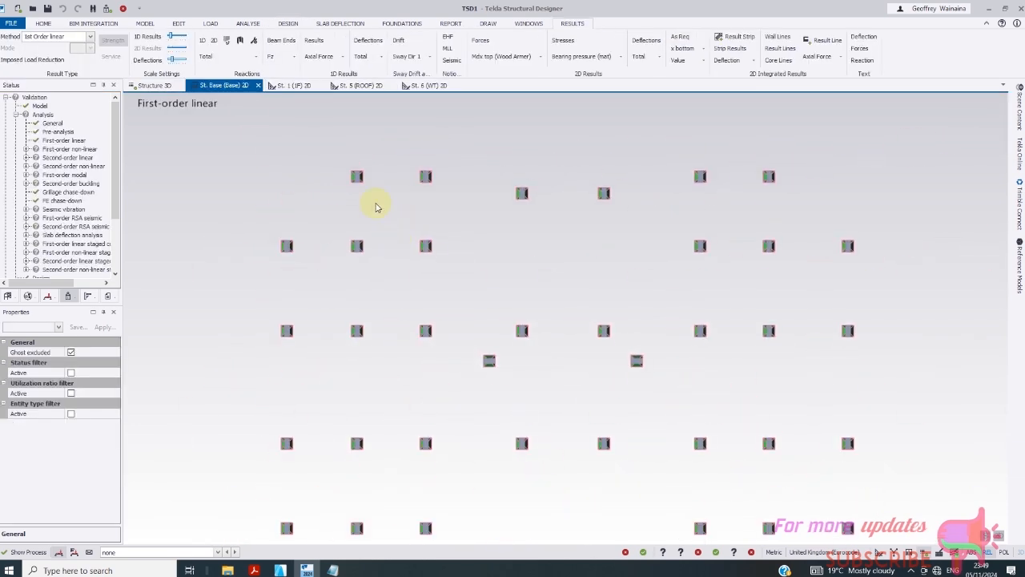
pyautogui.scroll(2, 377, 207)
pyautogui.scroll(-5, 389, 212)
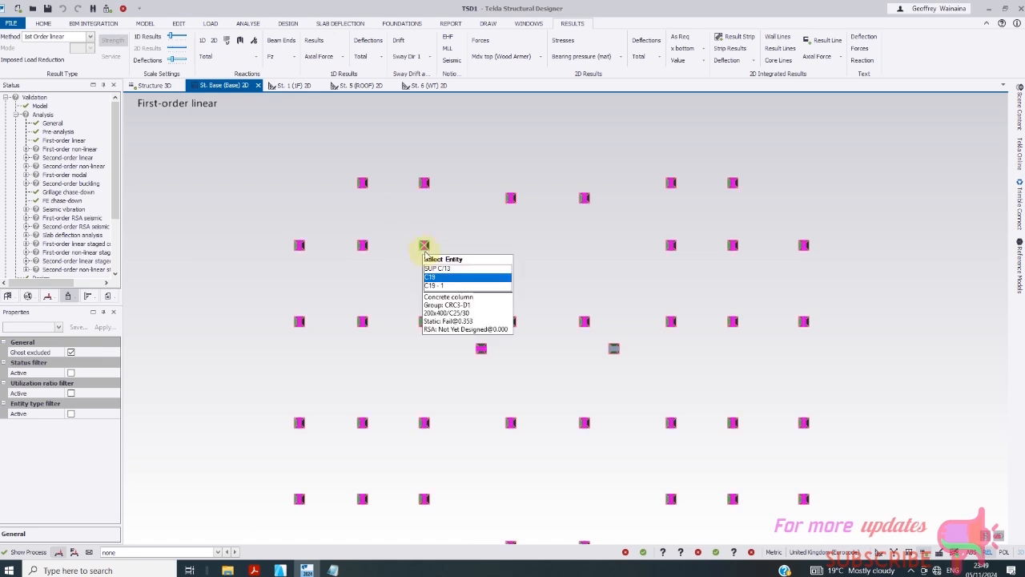
pyautogui.scroll(-1, 421, 246)
pyautogui.scroll(2, 368, 189)
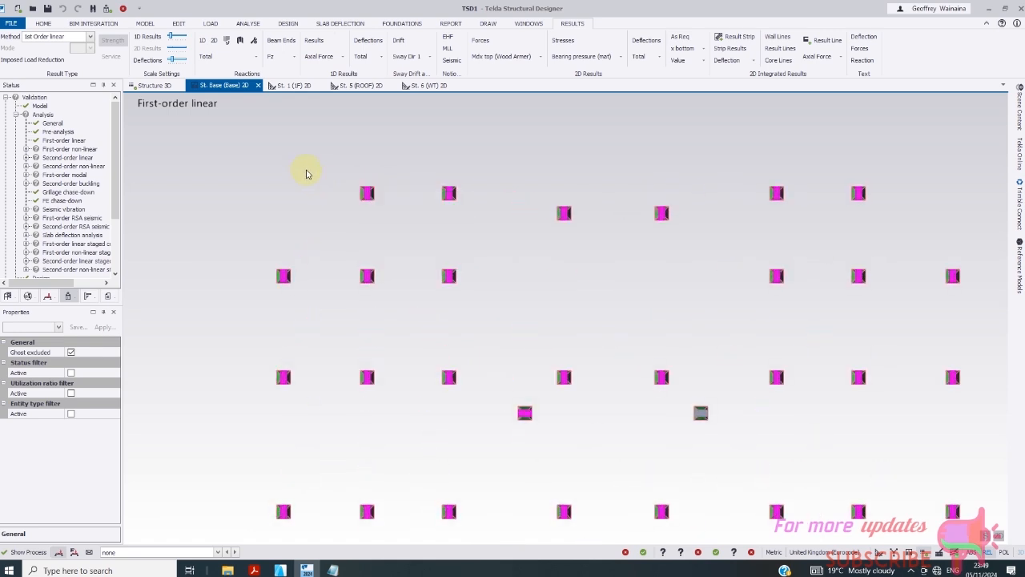
pyautogui.scroll(-2, 485, 221)
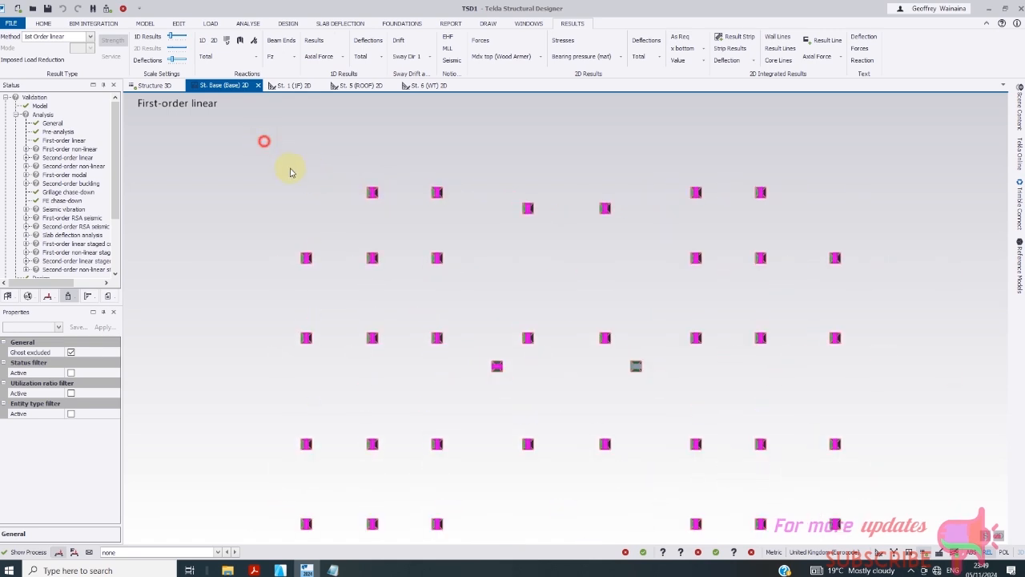
pyautogui.moveTo(755, 305); pyautogui.dragTo(888, 326)
pyautogui.scroll(-2, 595, 275)
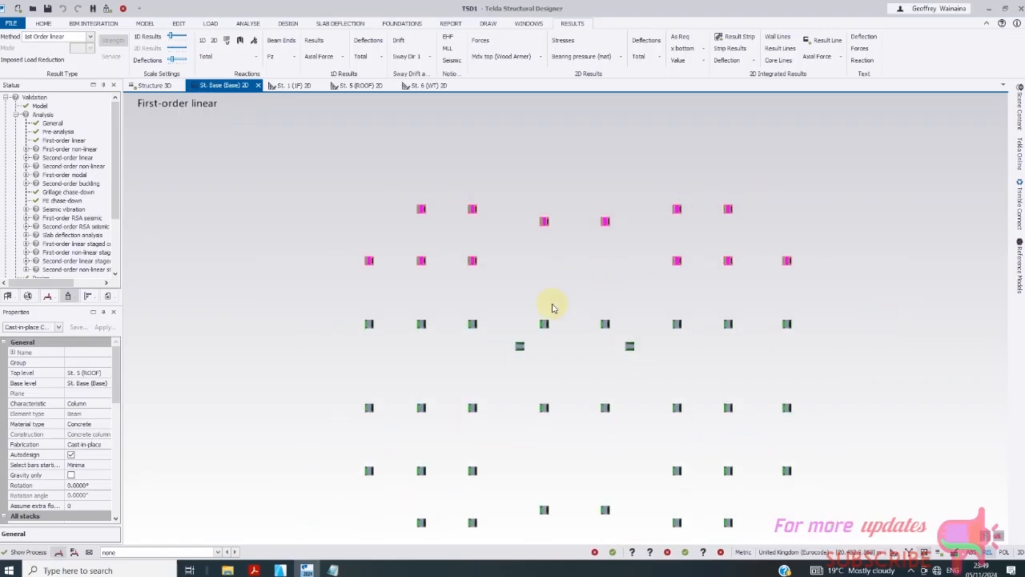
pyautogui.scroll(-2, 609, 273)
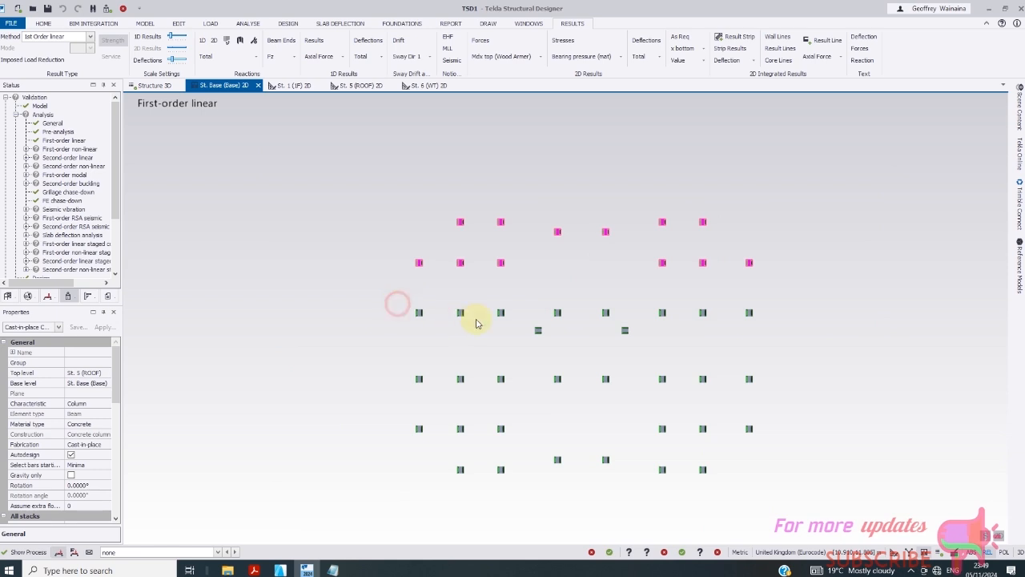
pyautogui.moveTo(553, 331); pyautogui.dragTo(777, 324)
pyautogui.moveTo(361, 355); pyautogui.dragTo(814, 518)
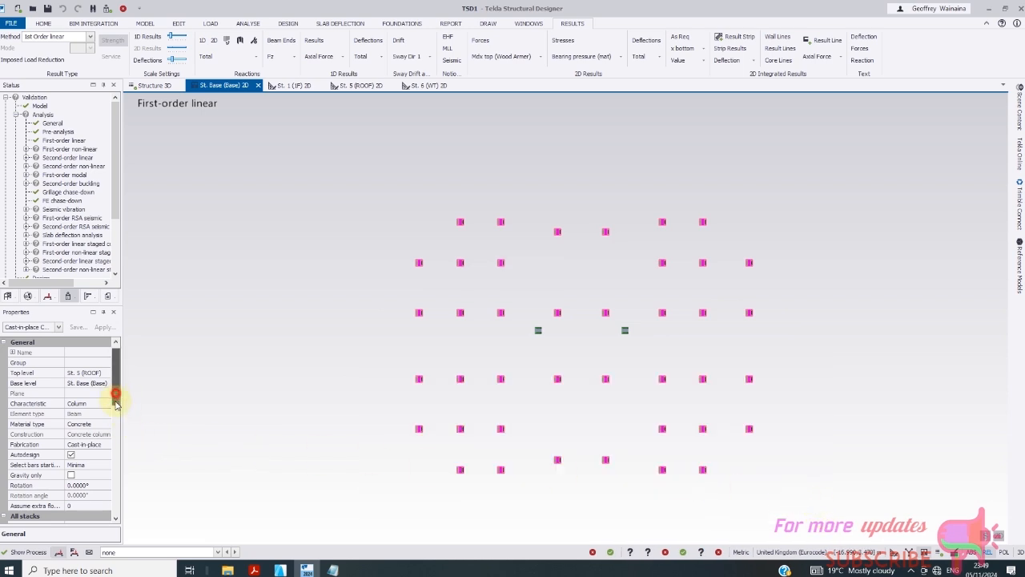
# - Bring up the Section size choices for the selected columns under All stacks
pyautogui.moveTo(115, 401); pyautogui.dragTo(118, 426)
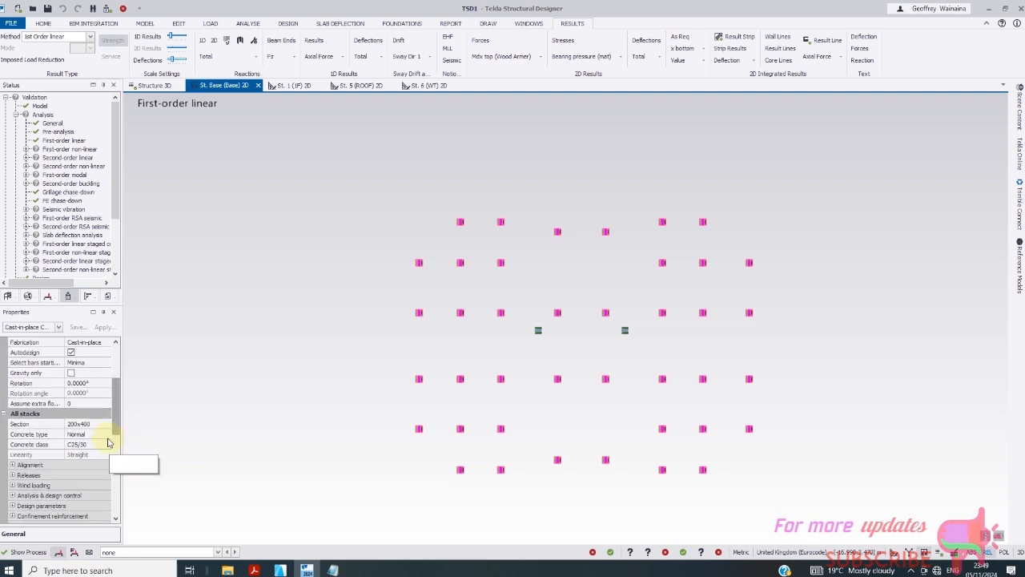
pyautogui.click(96, 424)
pyautogui.click(106, 425)
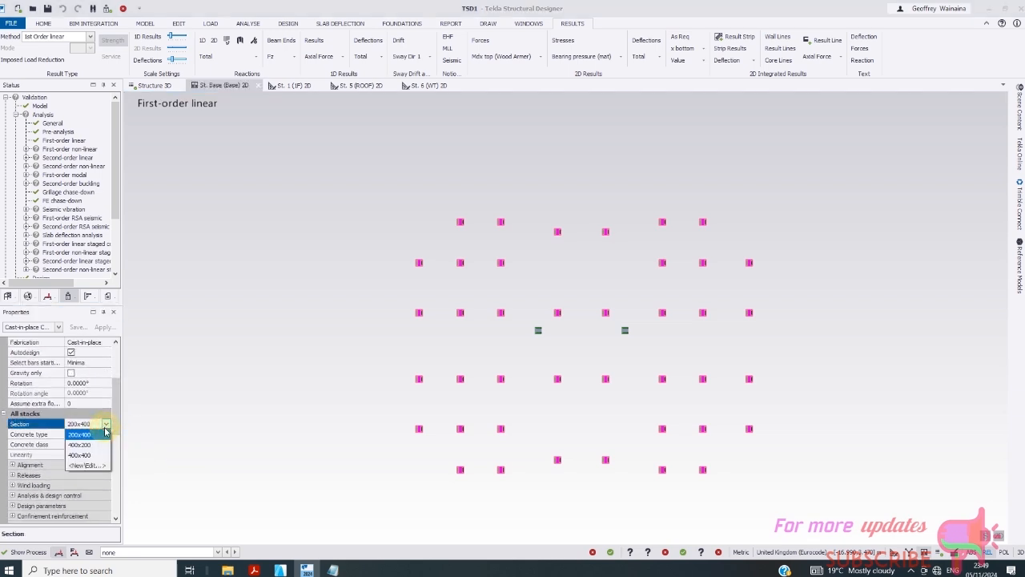
# - Create a new column section with Breadth 250, making the selected columns 250x400
pyautogui.click(96, 464)
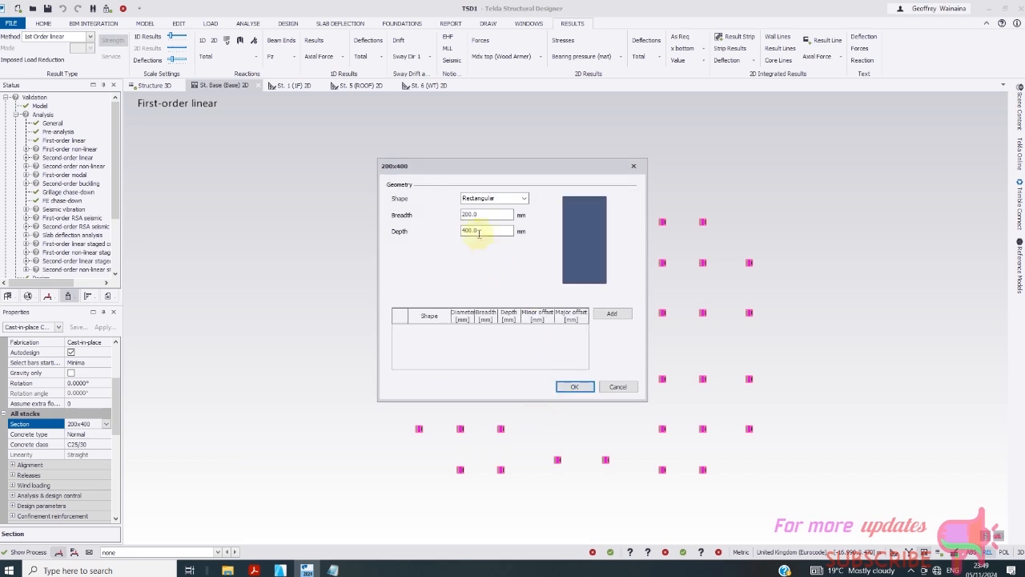
pyautogui.write('2')
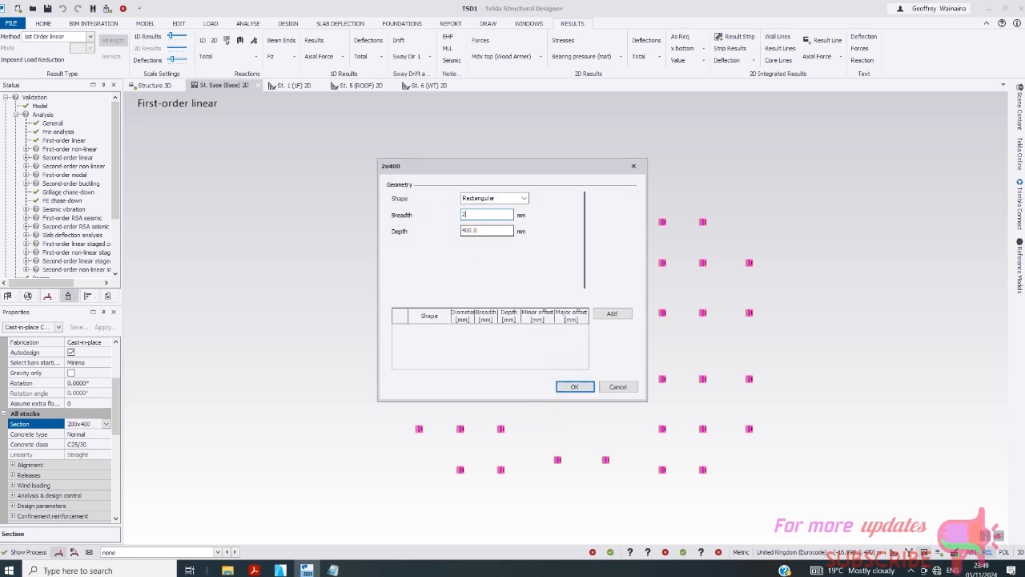
pyautogui.write('50')
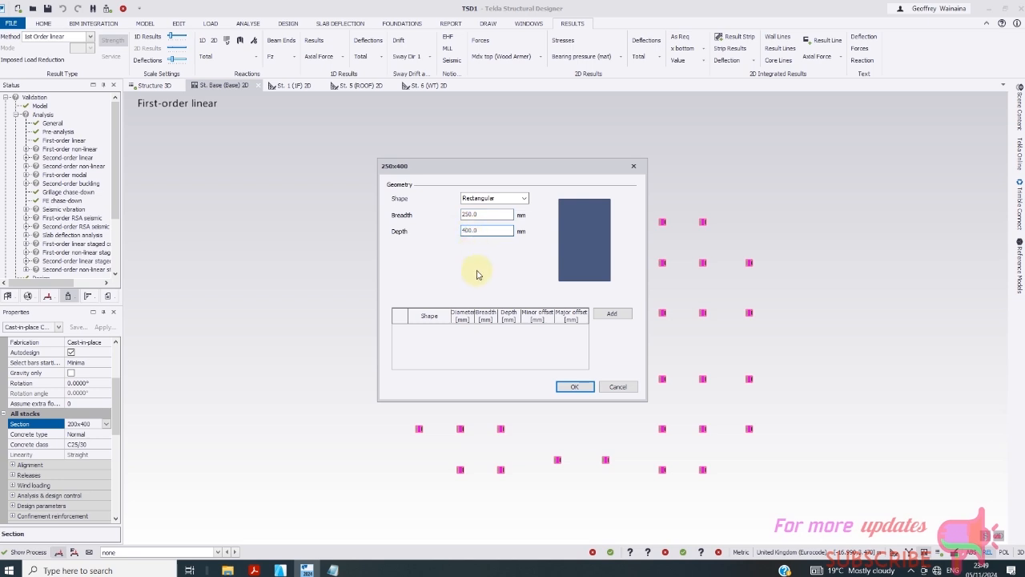
pyautogui.click(572, 385)
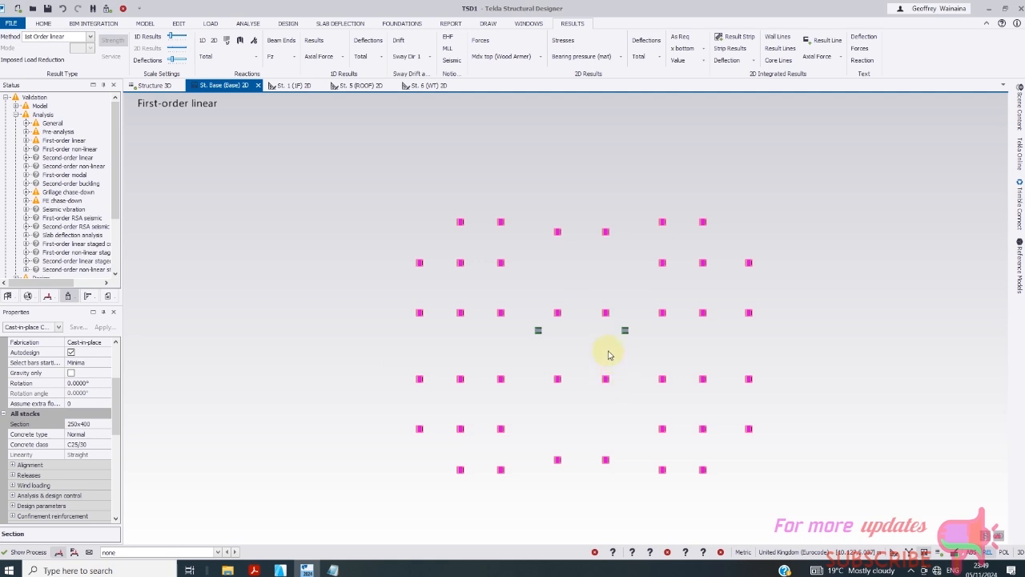
# - Select the two offset middle columns and give them a new 400x250 section with Depth 250
pyautogui.scroll(3, 608, 355)
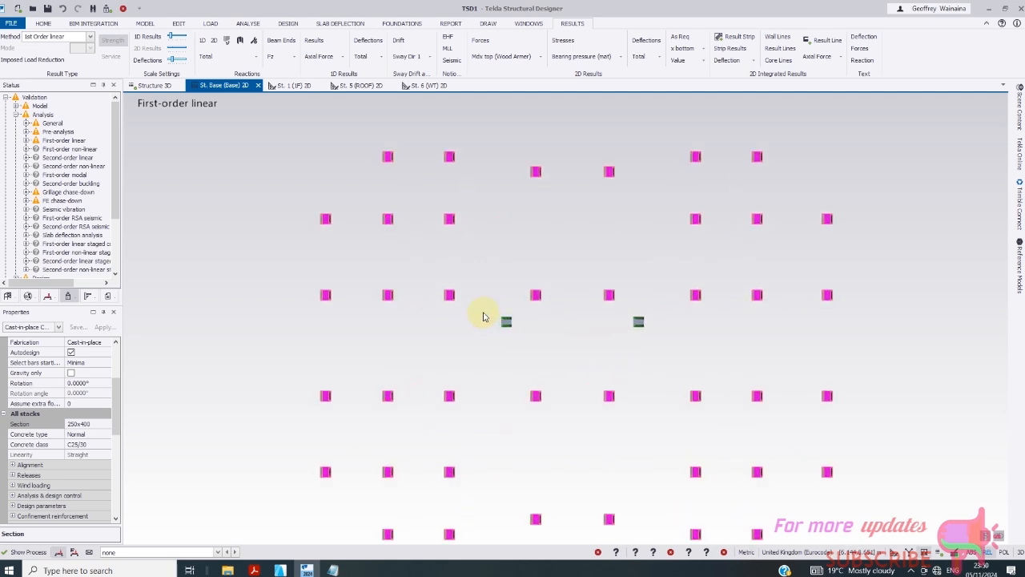
pyautogui.moveTo(695, 358); pyautogui.dragTo(697, 360)
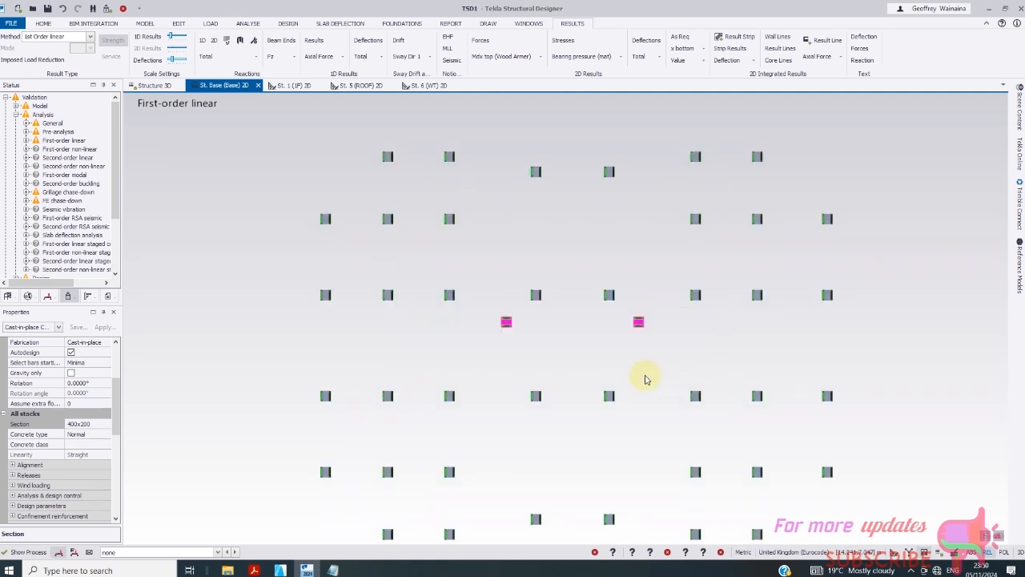
pyautogui.click(102, 424)
pyautogui.click(106, 425)
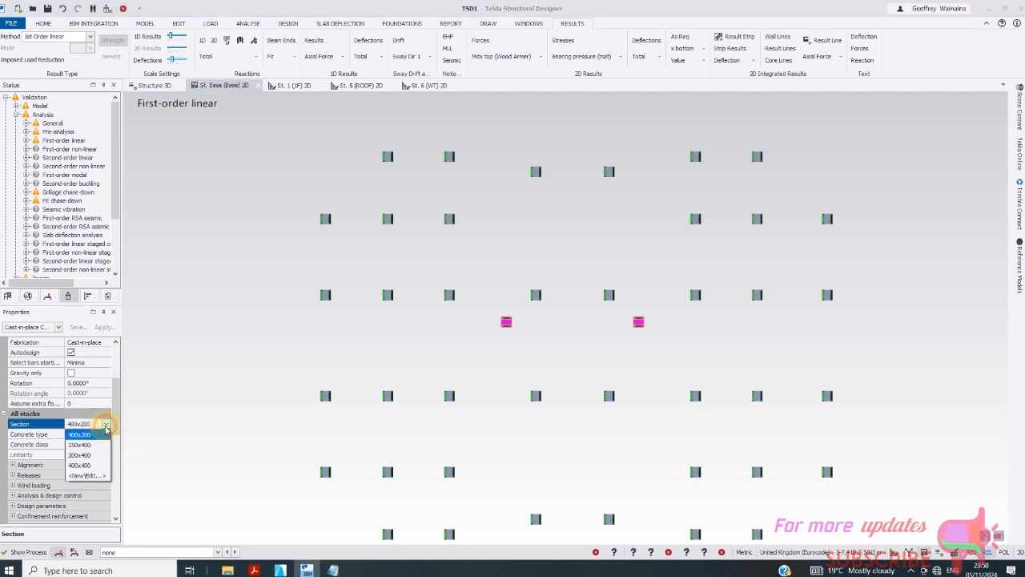
pyautogui.click(88, 476)
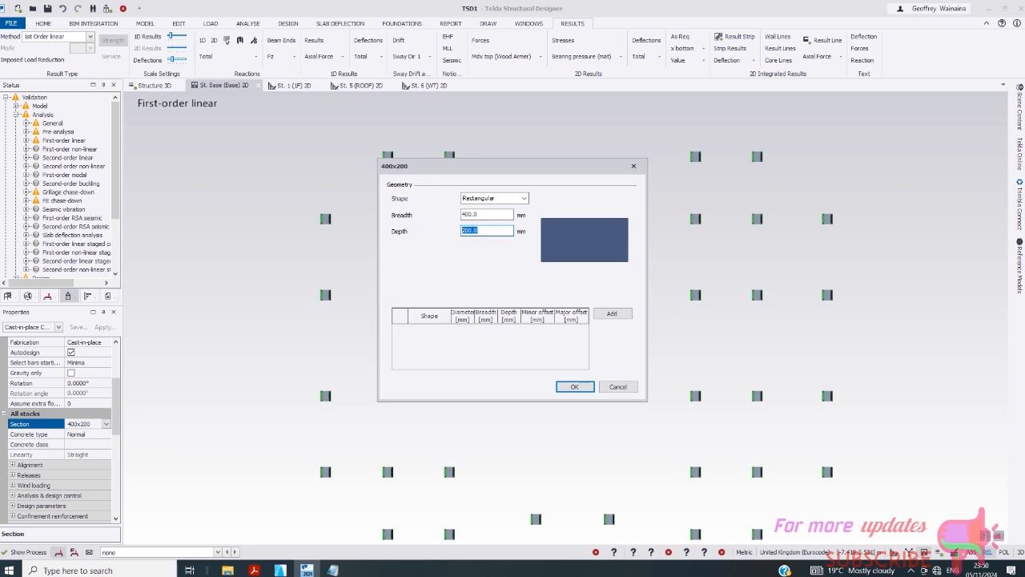
pyautogui.write('250')
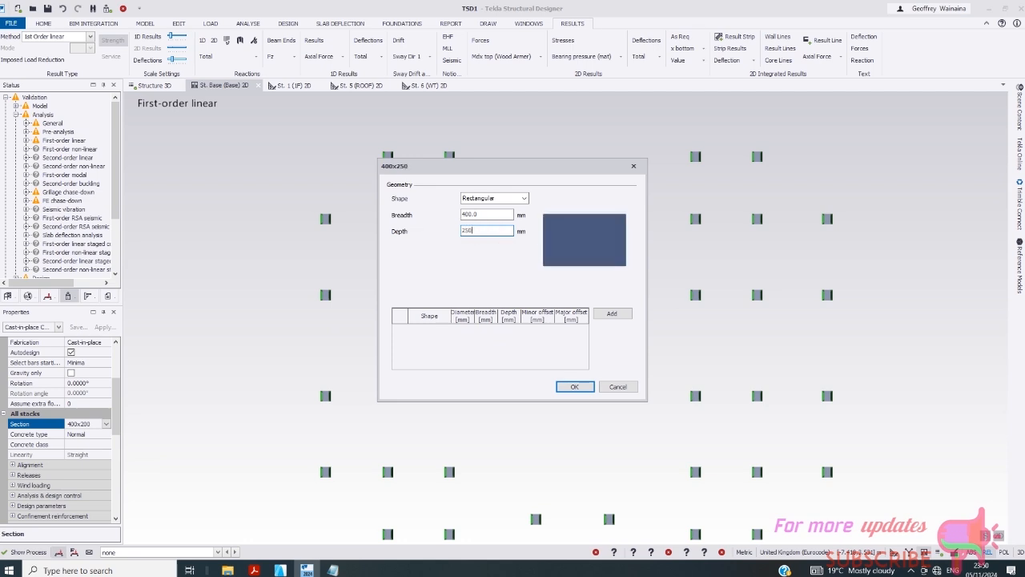
pyautogui.click(574, 387)
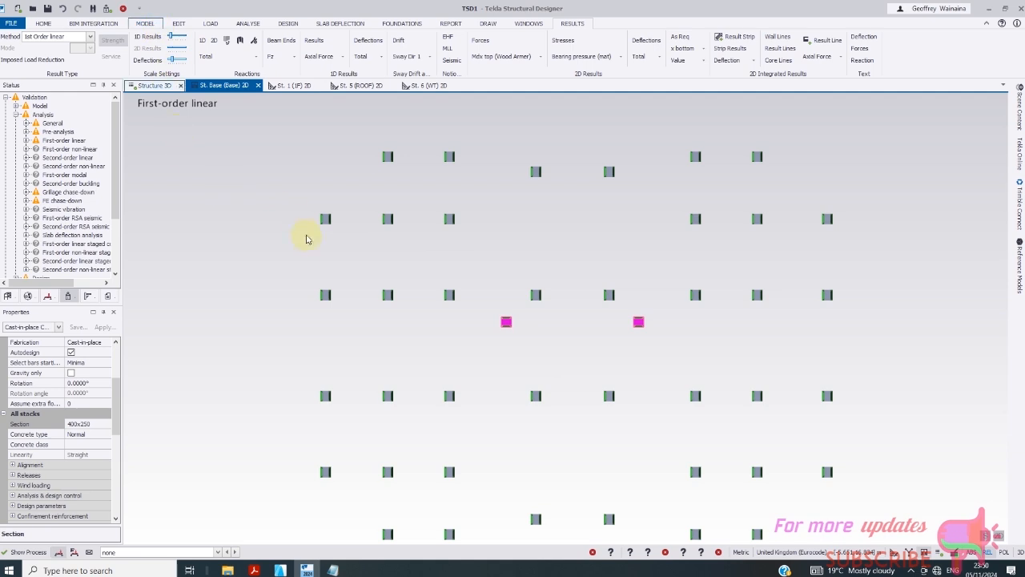
pyautogui.scroll(-1, 306, 238)
# - Delete the 42 existing base supports, keeping the columns, and start the Support command
pyautogui.click(147, 24)
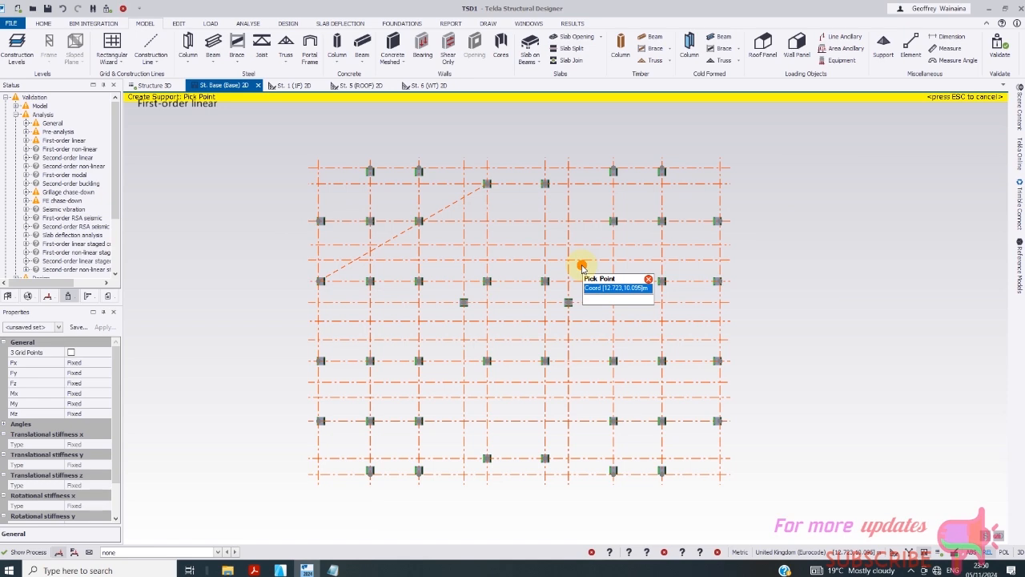
pyautogui.press('Escape')
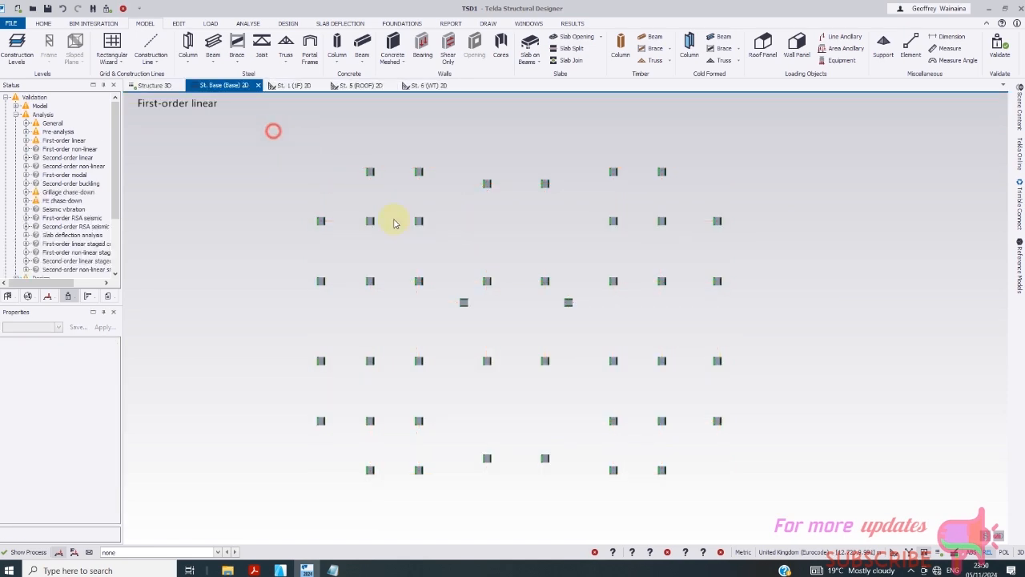
pyautogui.moveTo(395, 223); pyautogui.dragTo(860, 511)
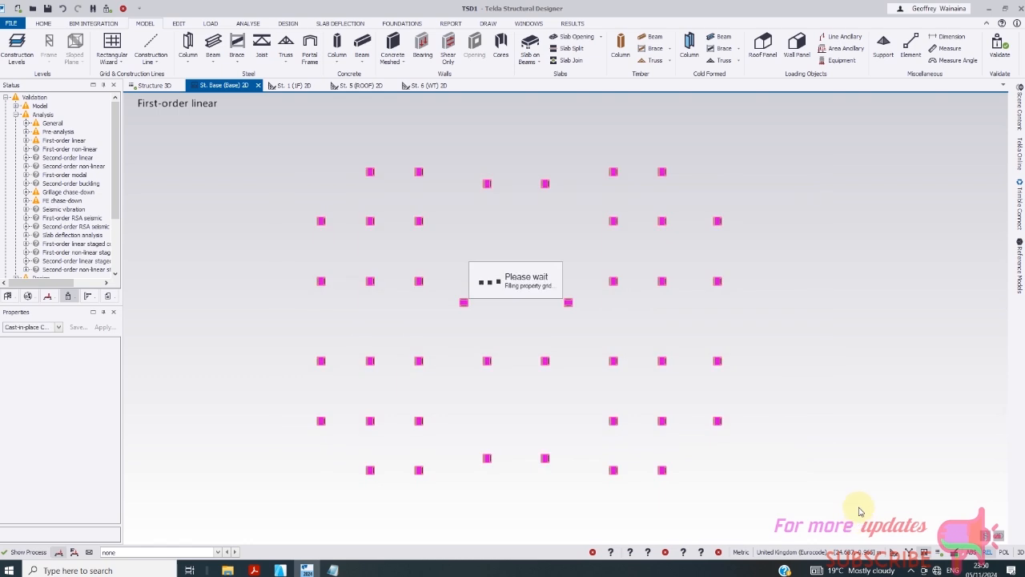
pyautogui.press('Delete')
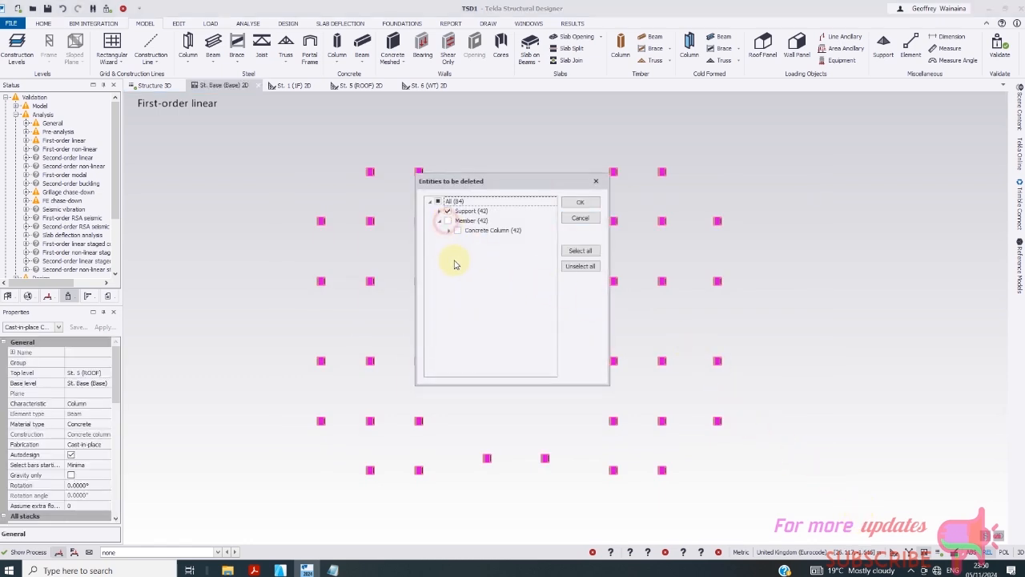
pyautogui.click(582, 203)
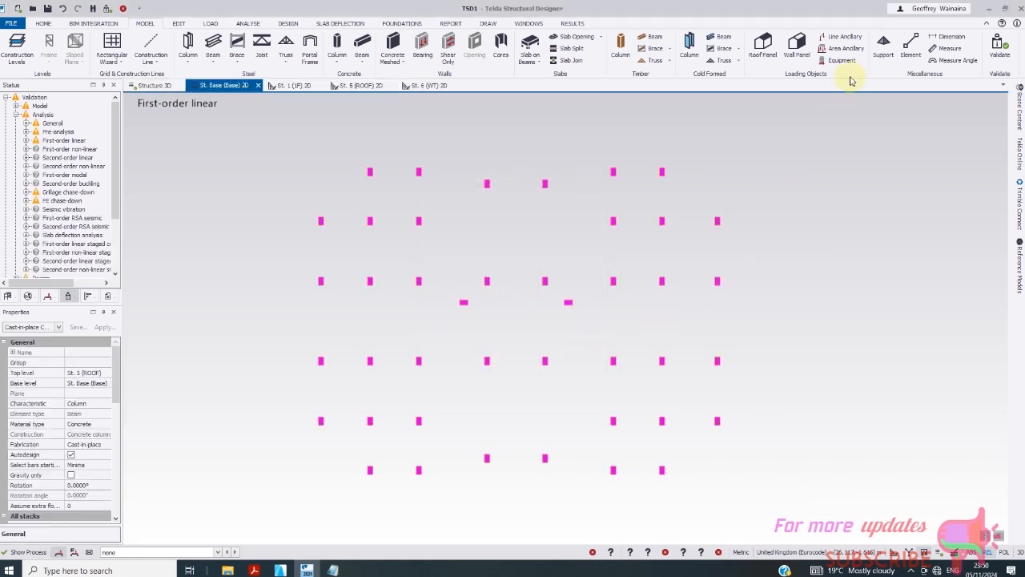
pyautogui.click(883, 53)
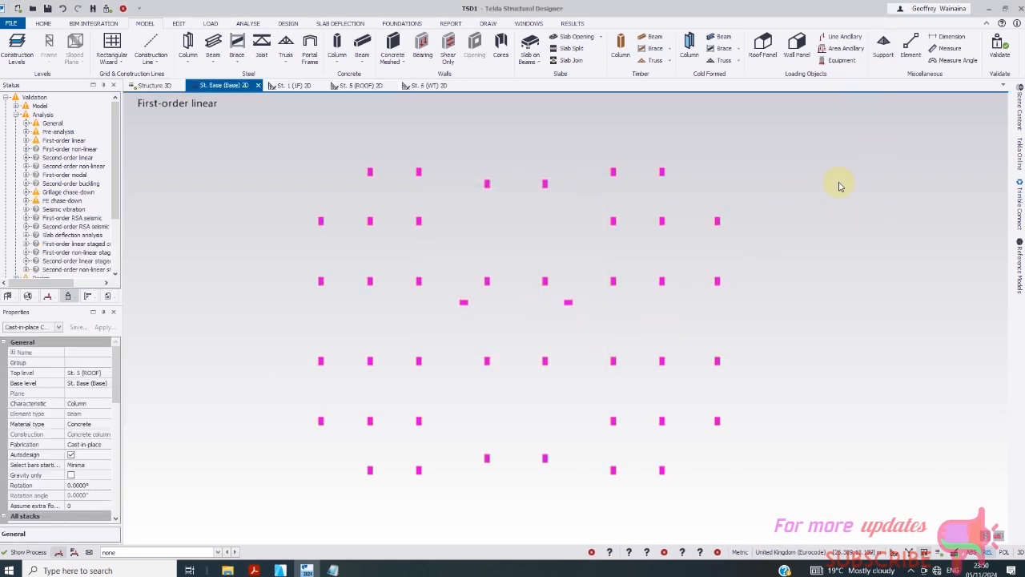
pyautogui.click(882, 53)
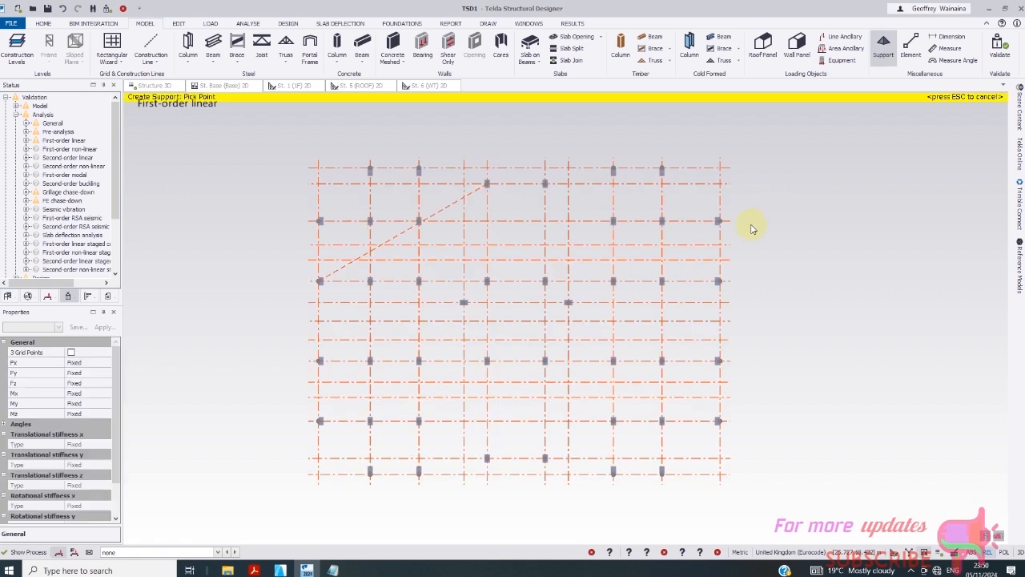
# - Place fixed supports under the five top-row columns at y = 14.021
pyautogui.scroll(5, 400, 183)
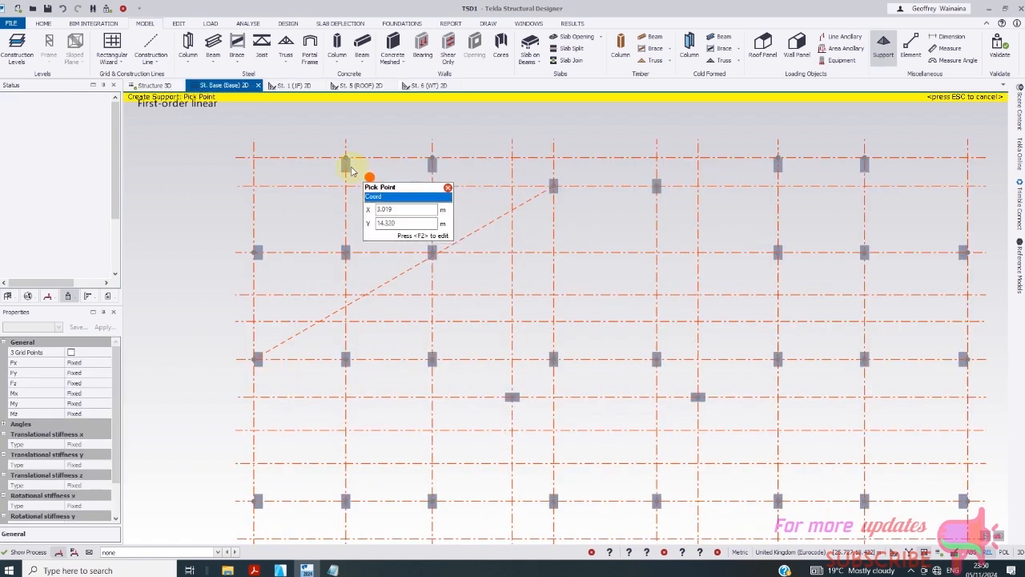
pyautogui.click(347, 164)
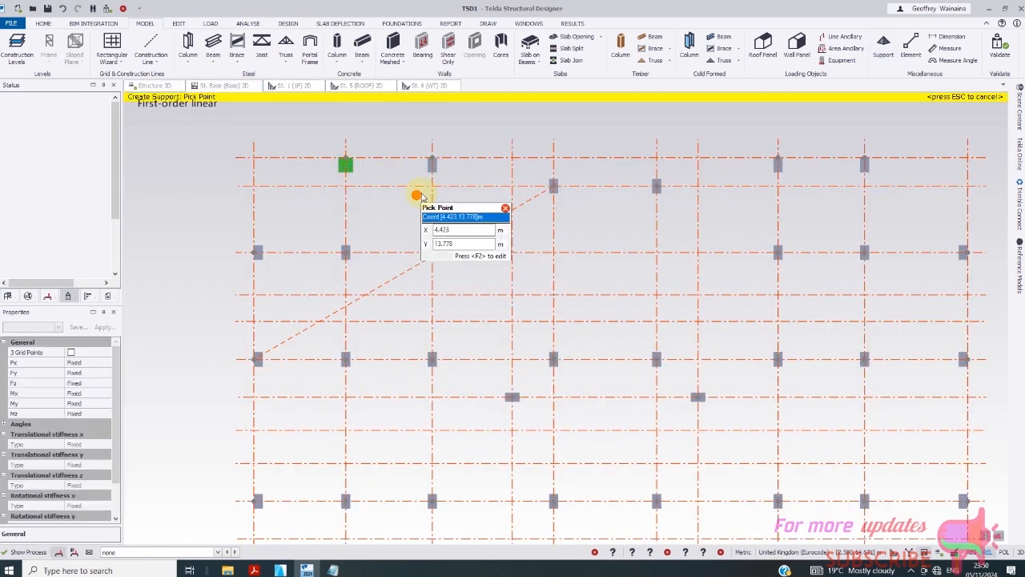
pyautogui.click(432, 162)
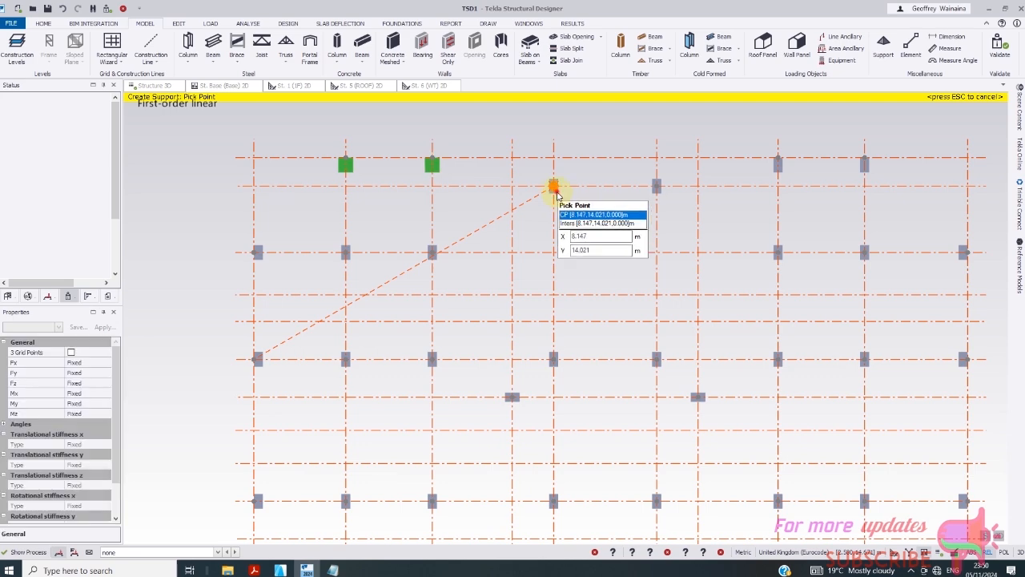
pyautogui.click(657, 186)
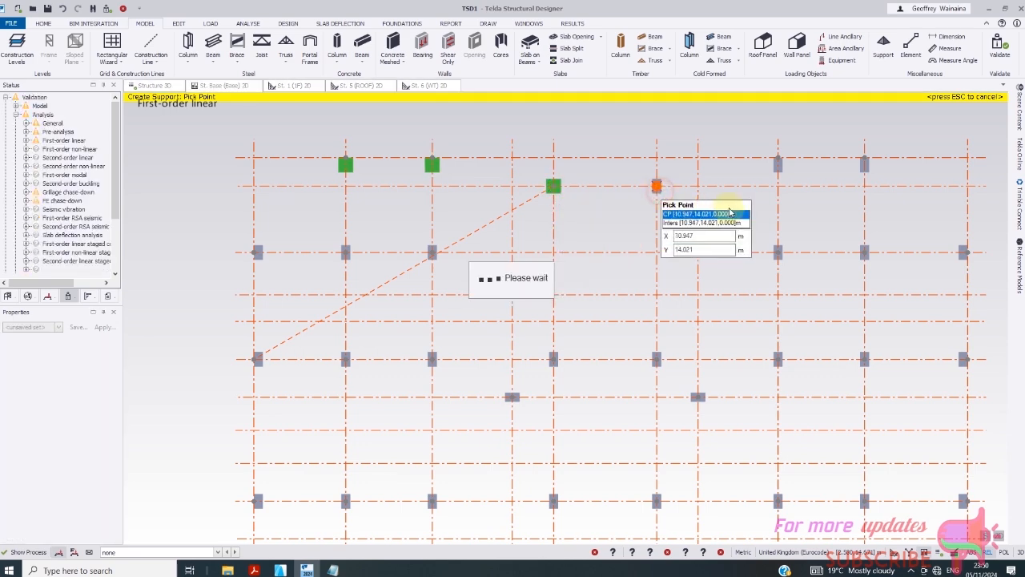
pyautogui.click(778, 164)
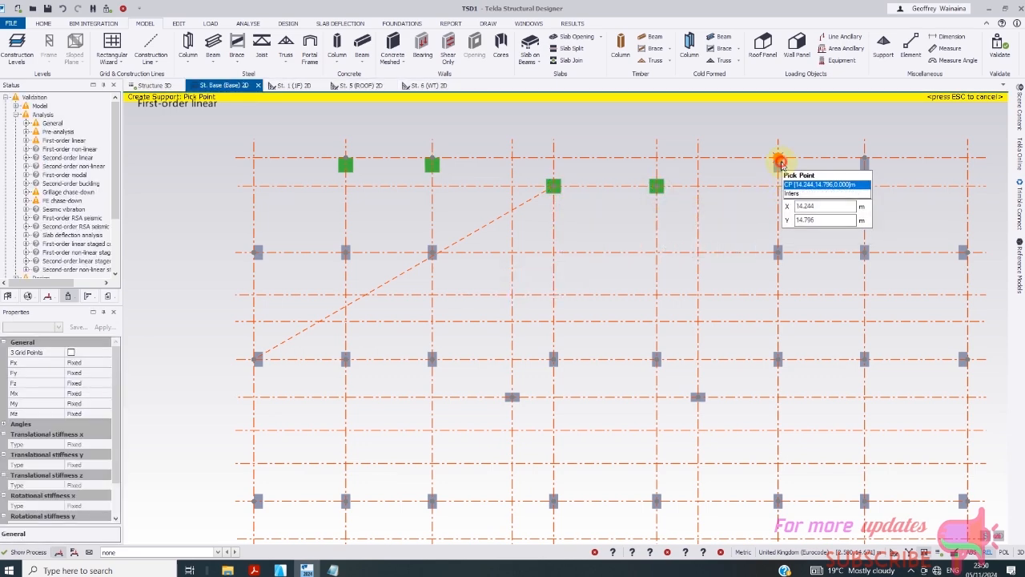
pyautogui.click(864, 158)
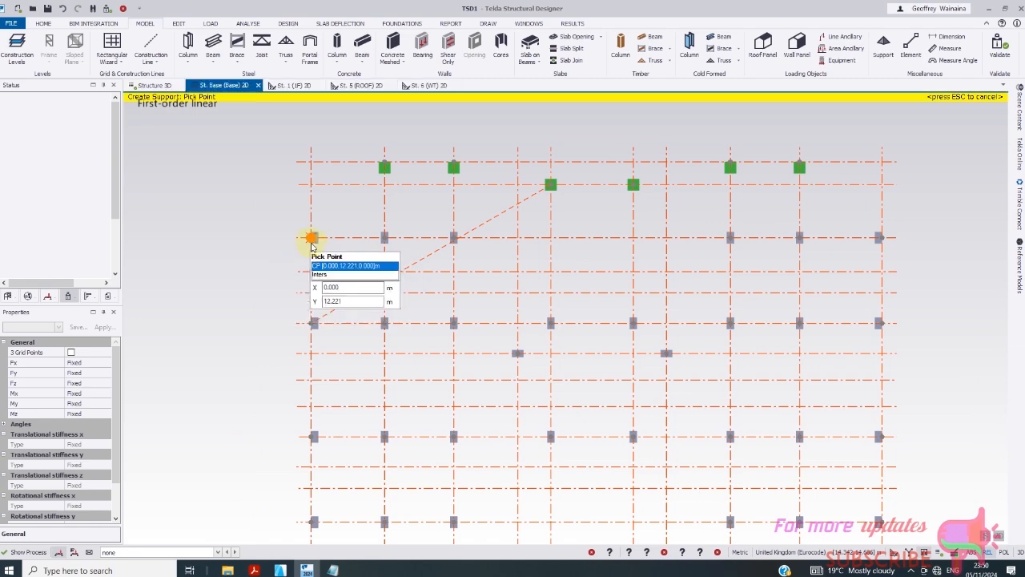
# - Place supports under the six columns in the 12.221 m row, from x = 0.000 to the right end
pyautogui.click(312, 240)
pyautogui.click(385, 238)
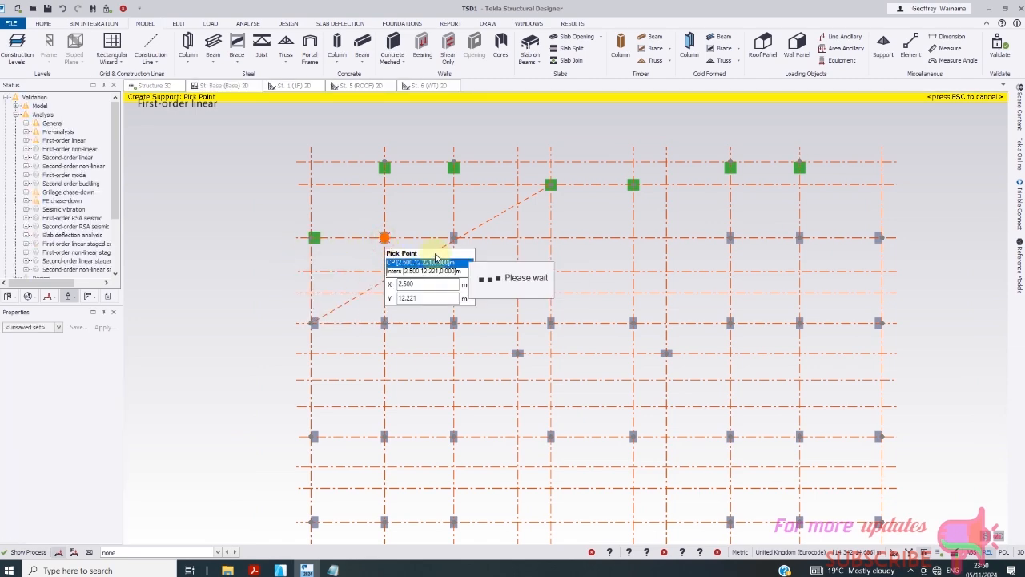
pyautogui.click(453, 240)
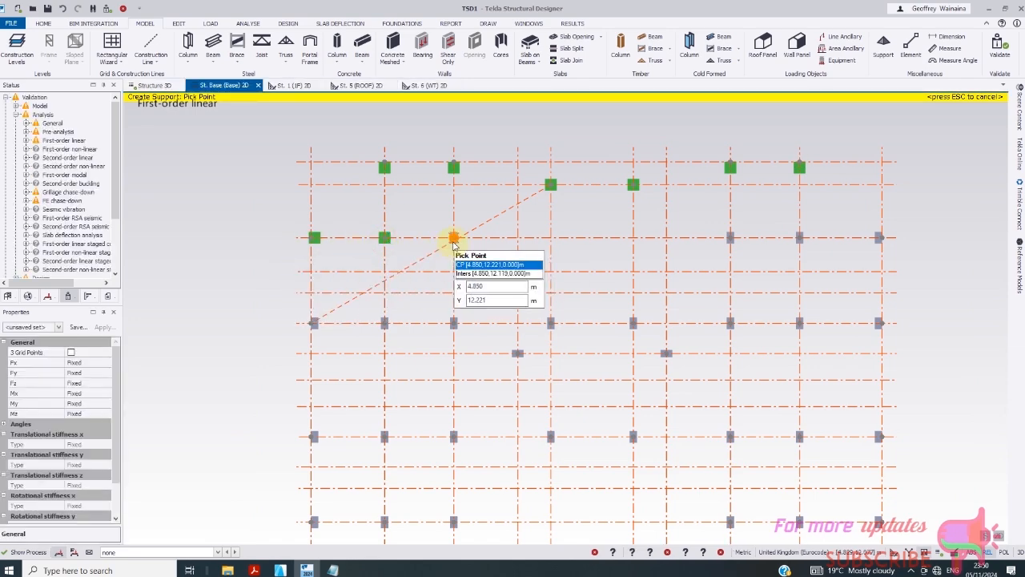
pyautogui.click(732, 238)
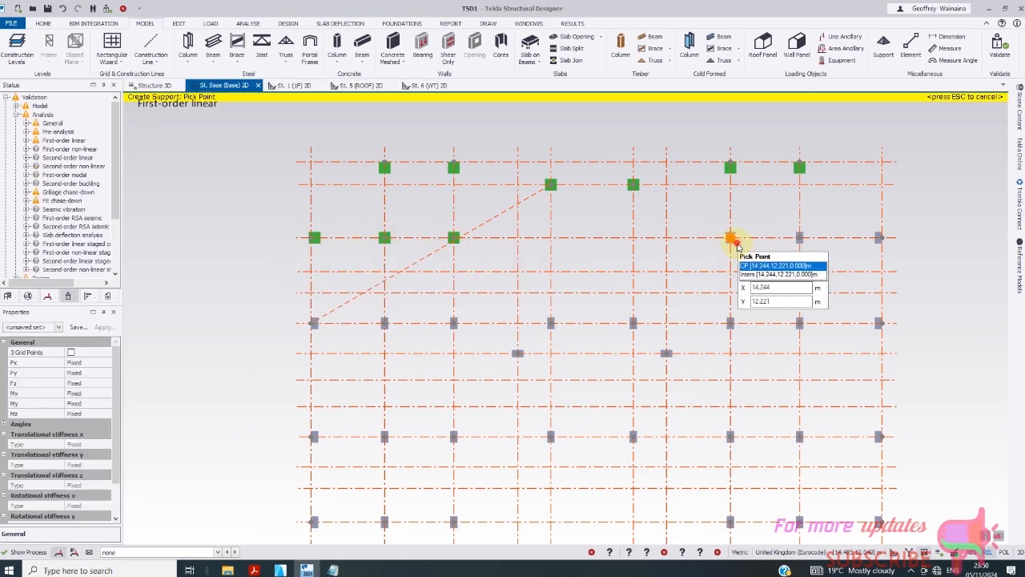
pyautogui.click(800, 240)
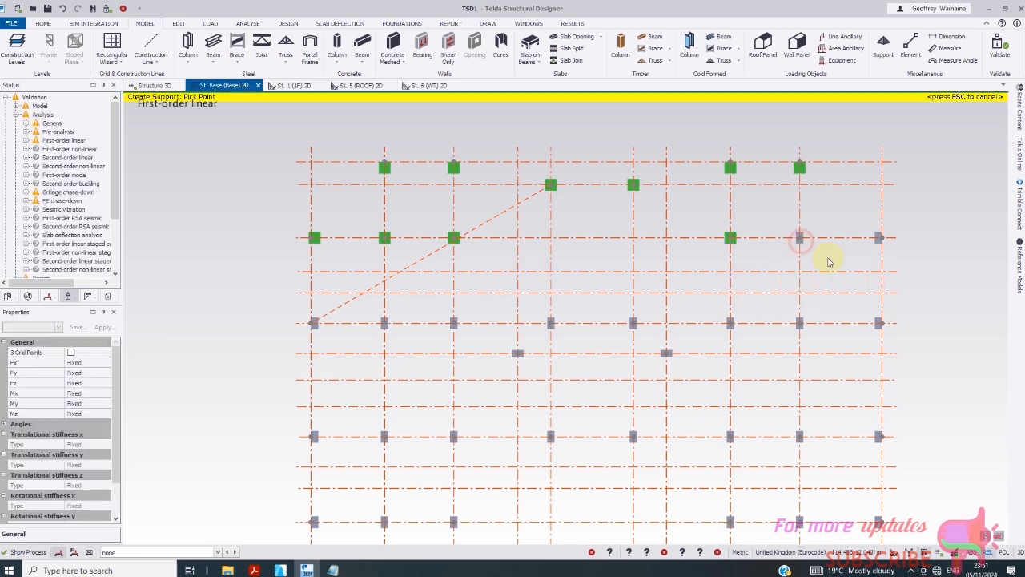
pyautogui.click(881, 239)
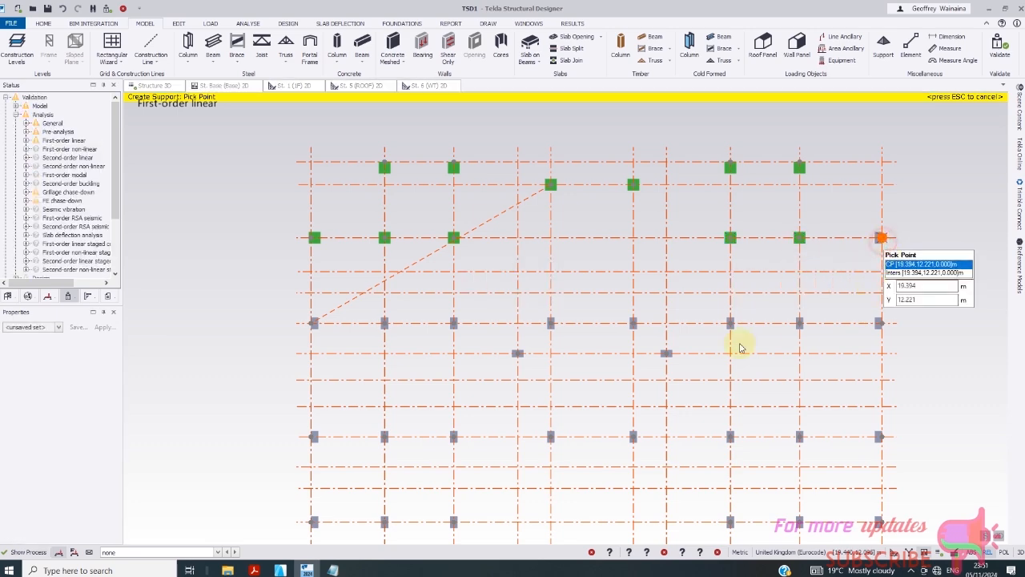
# - Place supports under the ten columns of the 9.320 m row, including both offset columns at 8.295
pyautogui.click(312, 323)
pyautogui.click(385, 324)
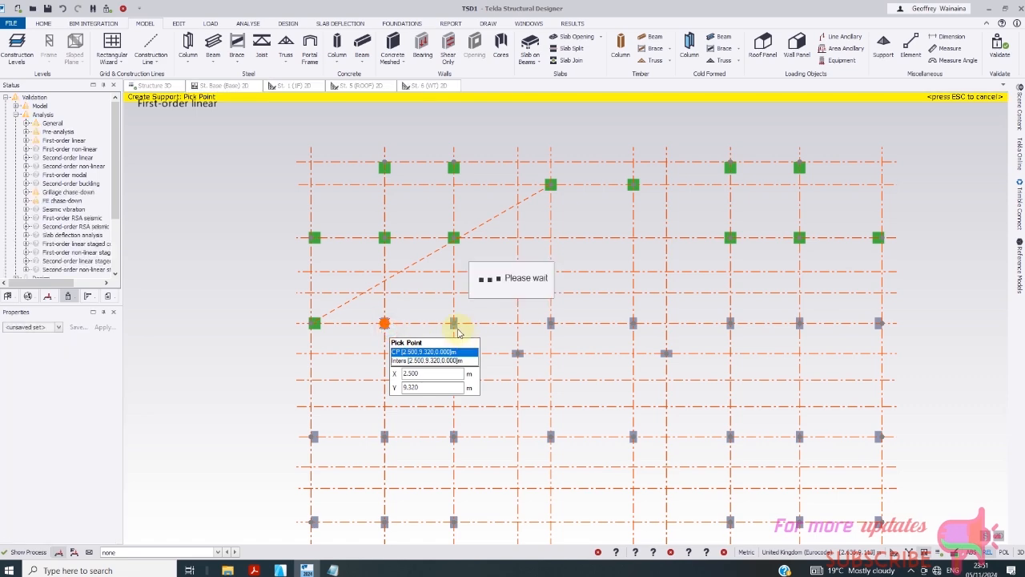
pyautogui.click(454, 324)
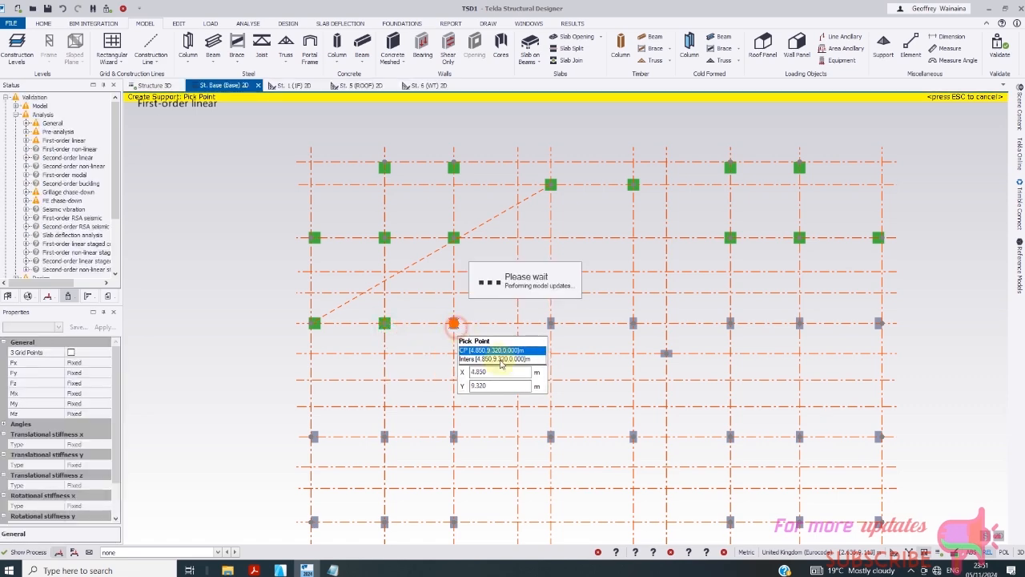
pyautogui.click(517, 353)
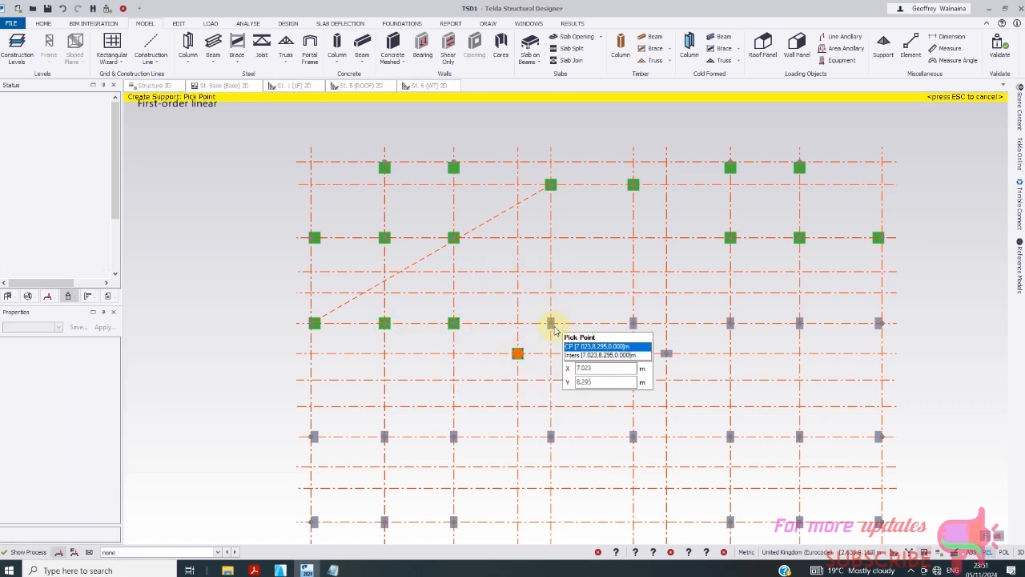
pyautogui.click(550, 323)
pyautogui.click(633, 324)
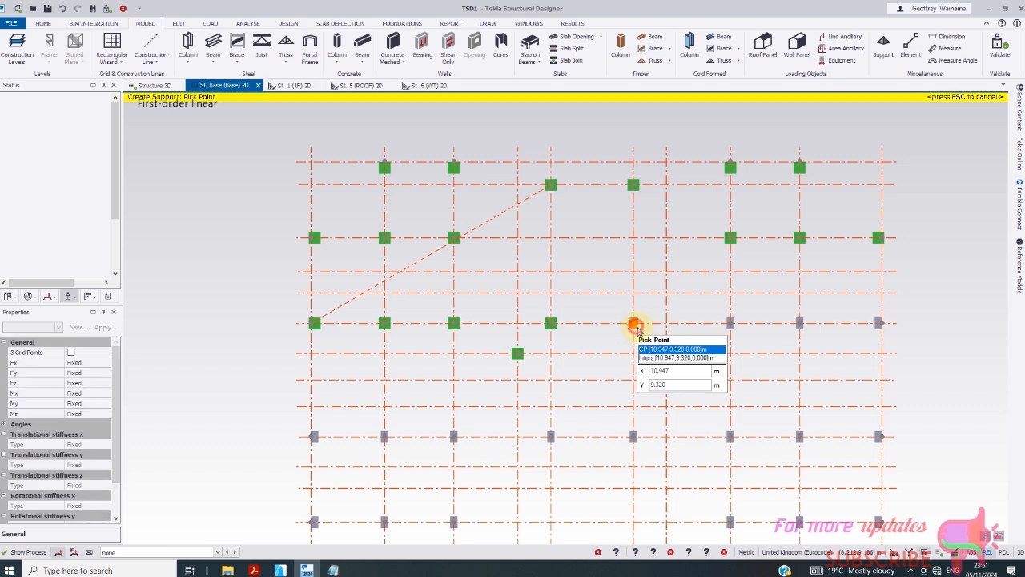
pyautogui.click(666, 354)
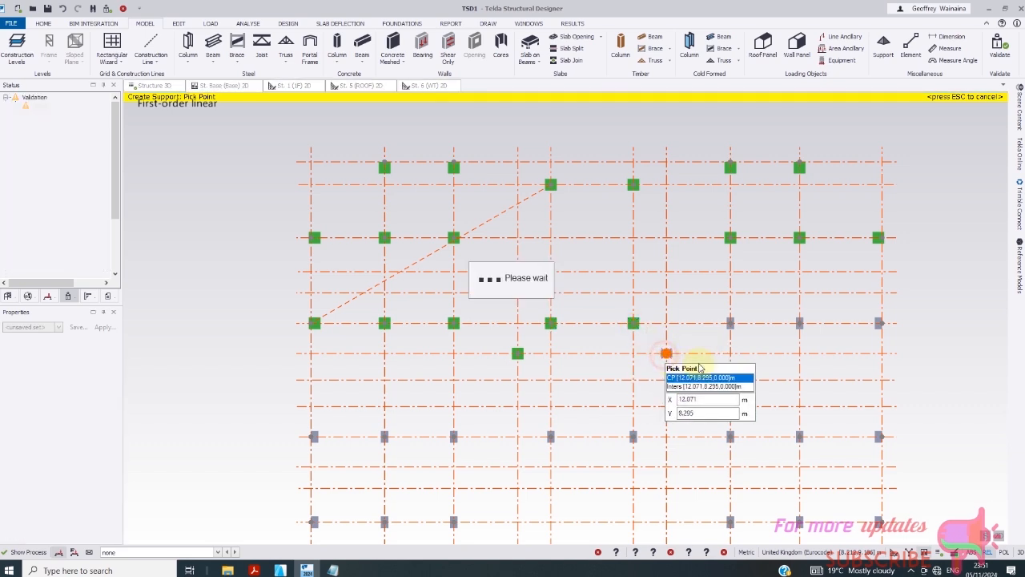
pyautogui.click(730, 323)
pyautogui.click(800, 324)
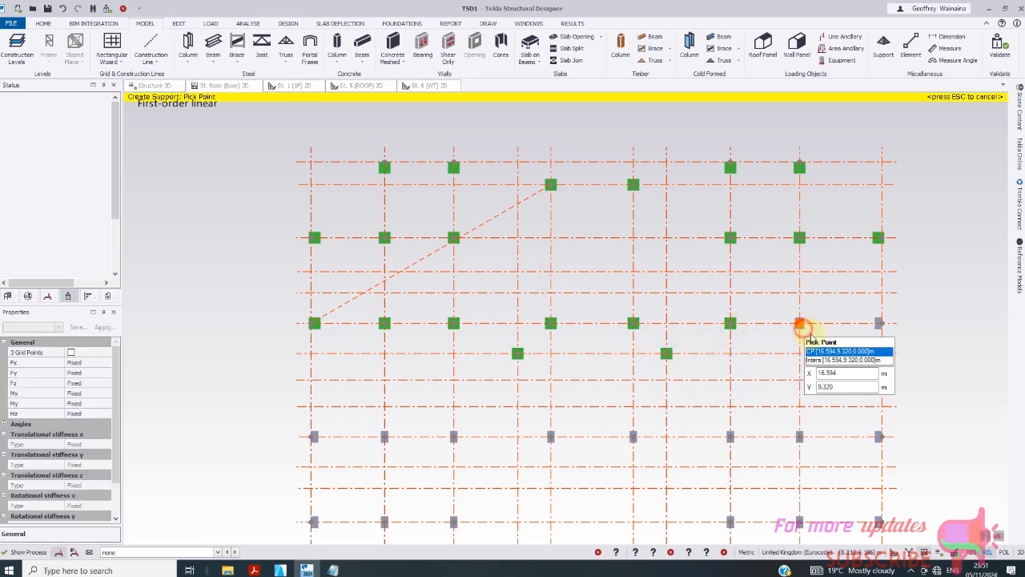
pyautogui.click(879, 324)
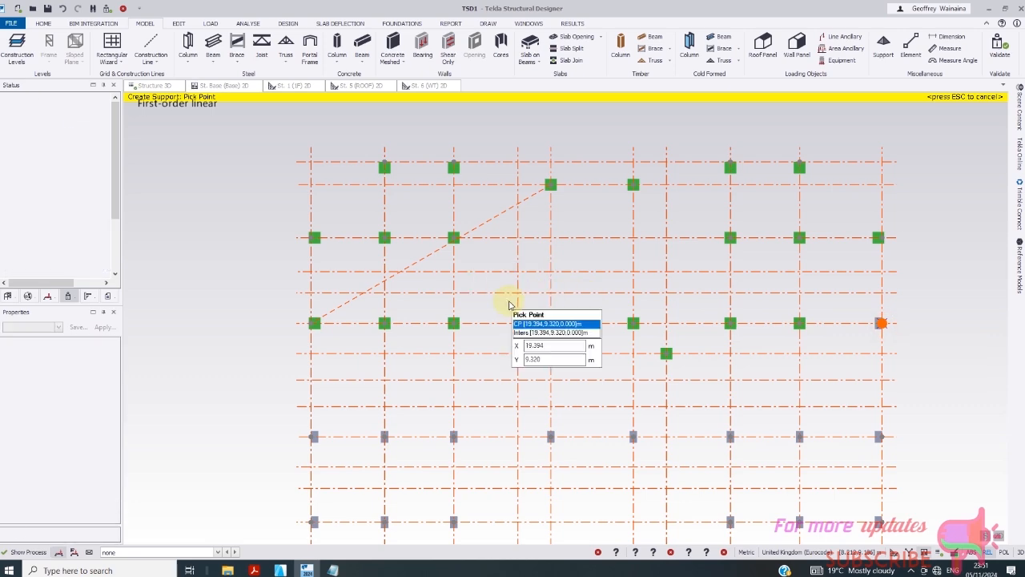
pyautogui.scroll(-4, 457, 389)
# - Place fixed supports under the columns of the 5.470 row, from 0.000 to 10.947 and beyond
pyautogui.click(408, 379)
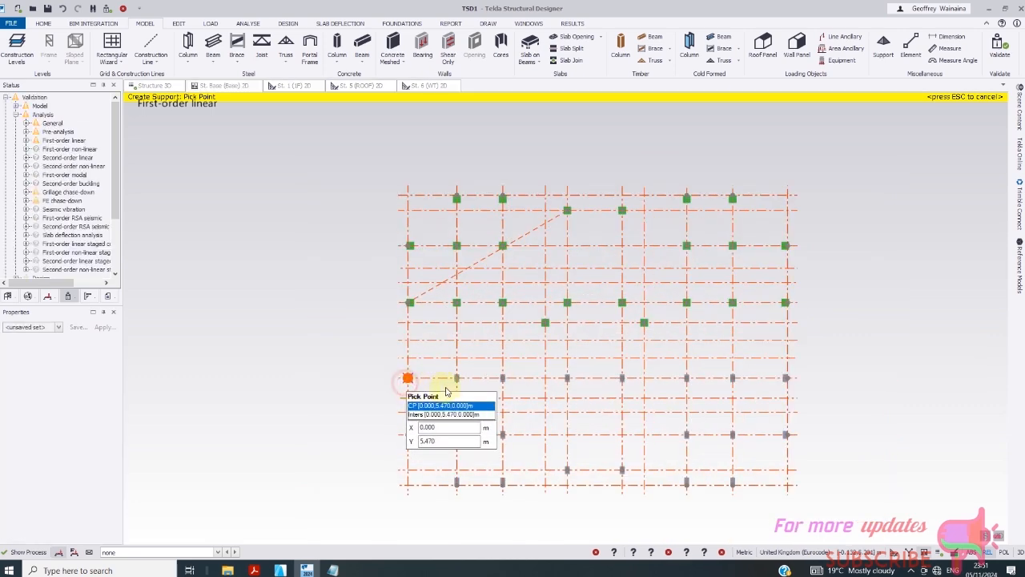
pyautogui.click(451, 379)
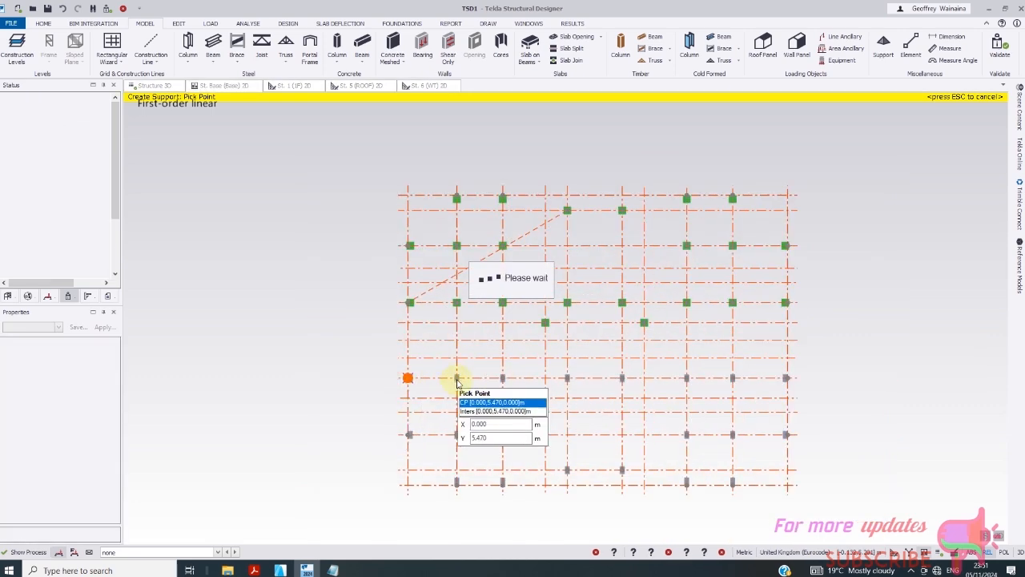
pyautogui.click(503, 379)
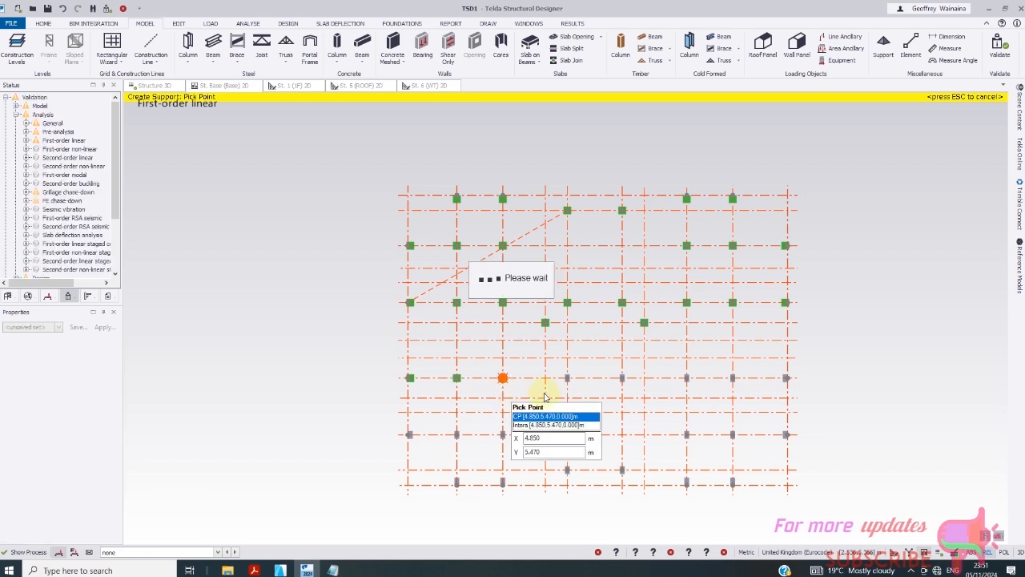
pyautogui.click(567, 380)
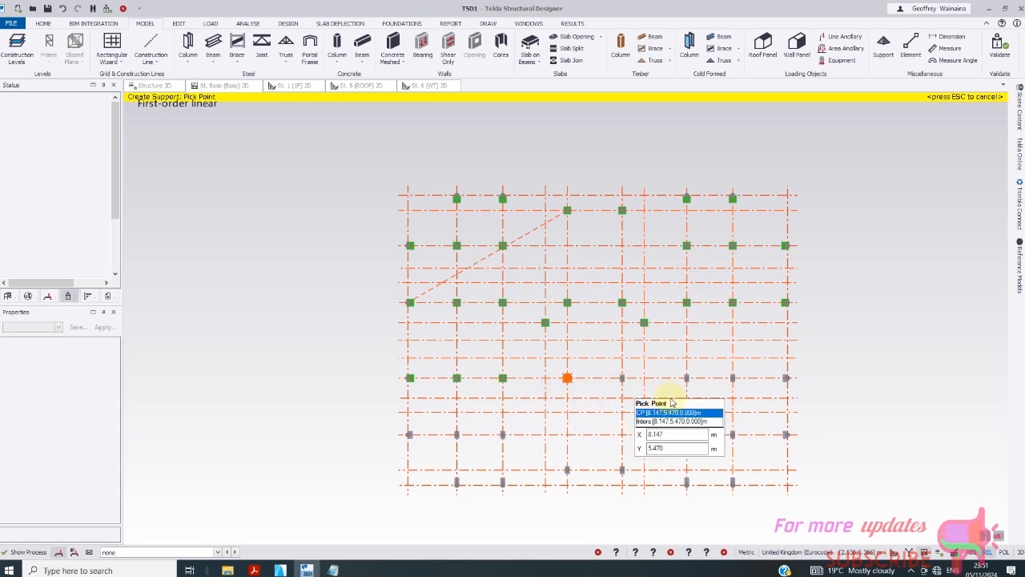
pyautogui.click(622, 379)
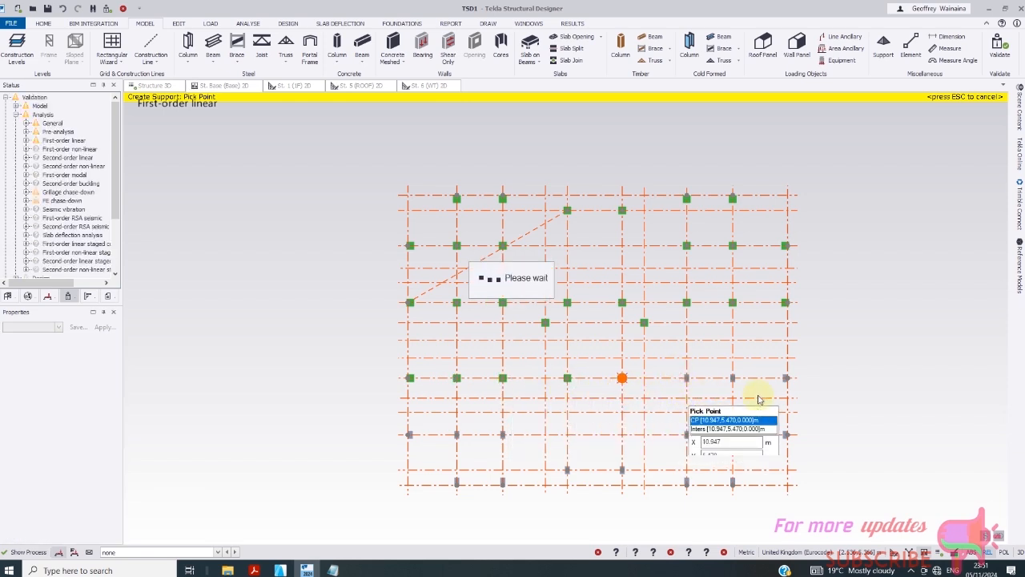
pyautogui.moveTo(676, 369); pyautogui.dragTo(817, 388)
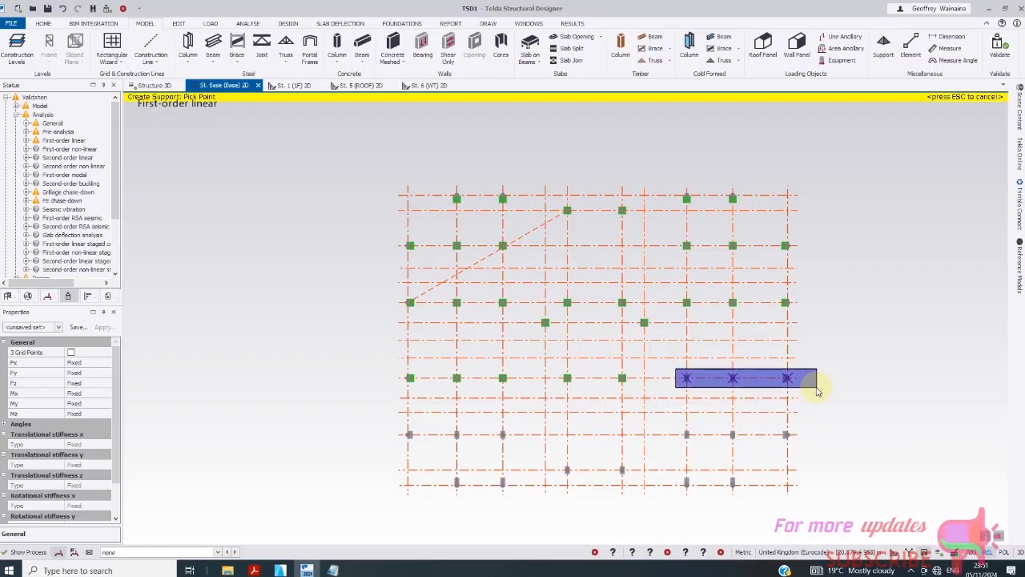
# - Window-select the lower-row and bottom-row columns to give them supports as well
pyautogui.rightClick(665, 424)
pyautogui.moveTo(668, 423); pyautogui.dragTo(819, 452)
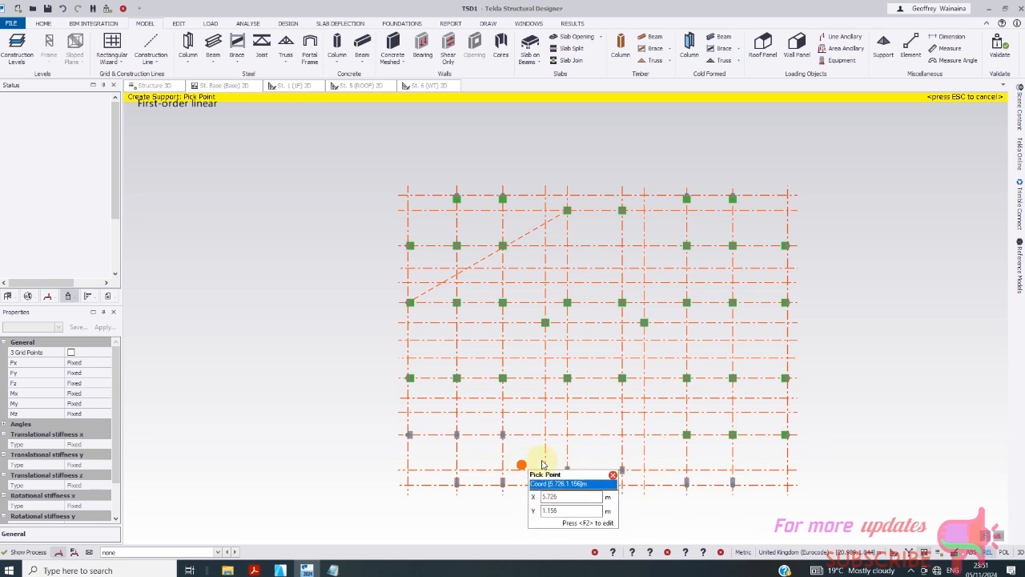
pyautogui.moveTo(555, 458); pyautogui.dragTo(641, 484)
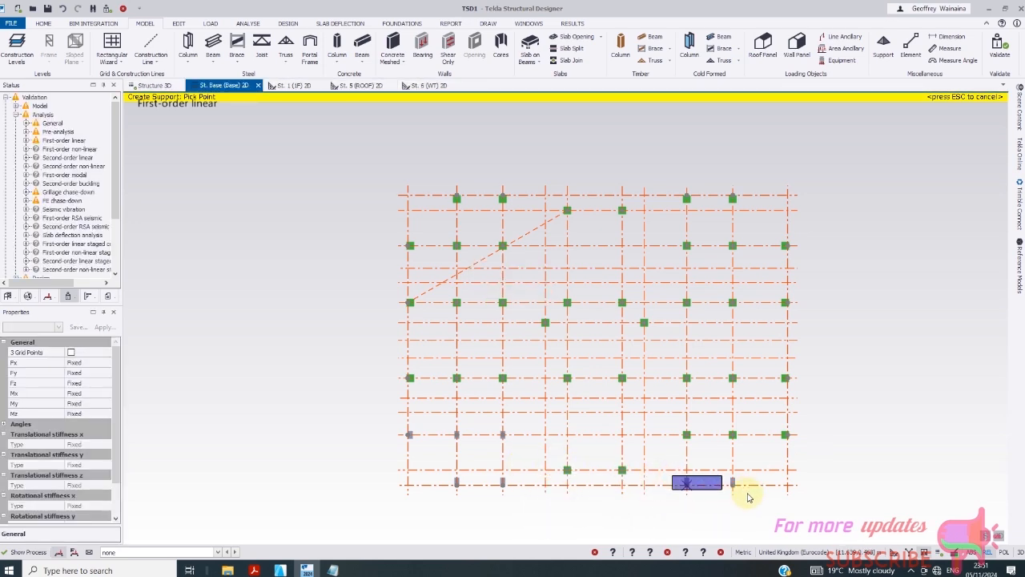
pyautogui.moveTo(748, 497); pyautogui.dragTo(753, 492)
pyautogui.moveTo(374, 431); pyautogui.dragTo(513, 446)
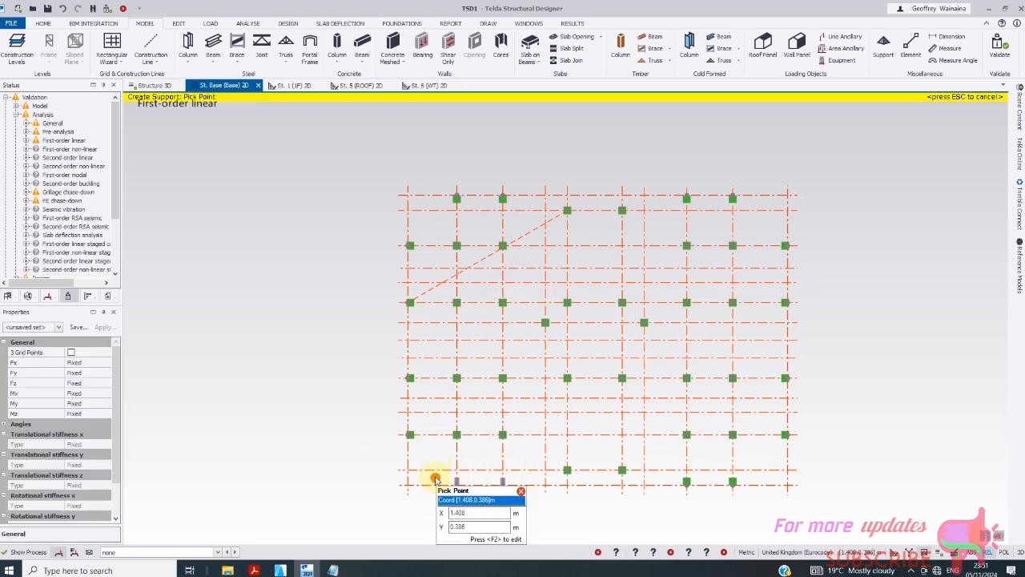
pyautogui.moveTo(435, 477); pyautogui.dragTo(524, 499)
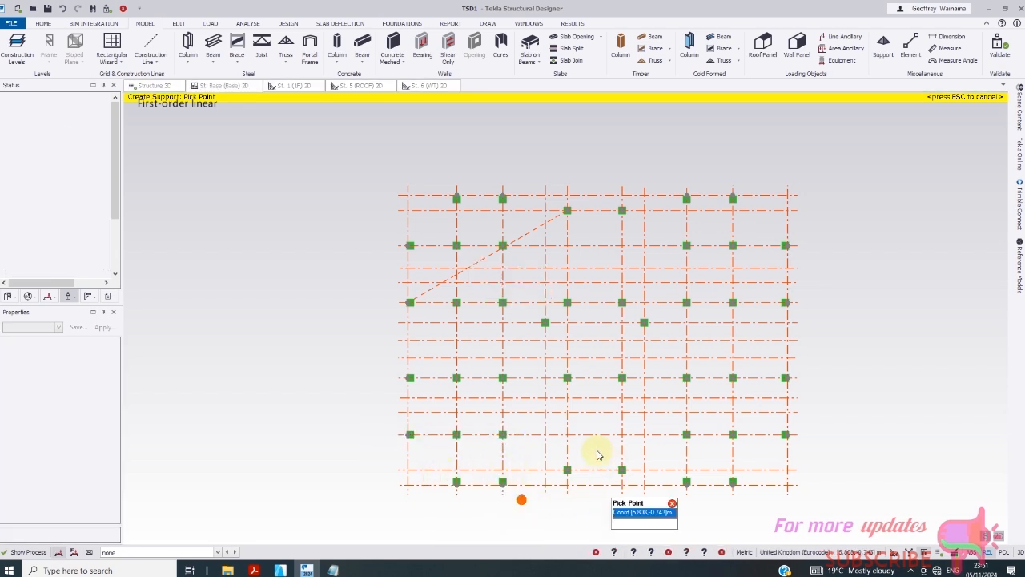
# - Show the whole structure in 3D and inspect the supports at the column bases
pyautogui.scroll(-1, 307, 353)
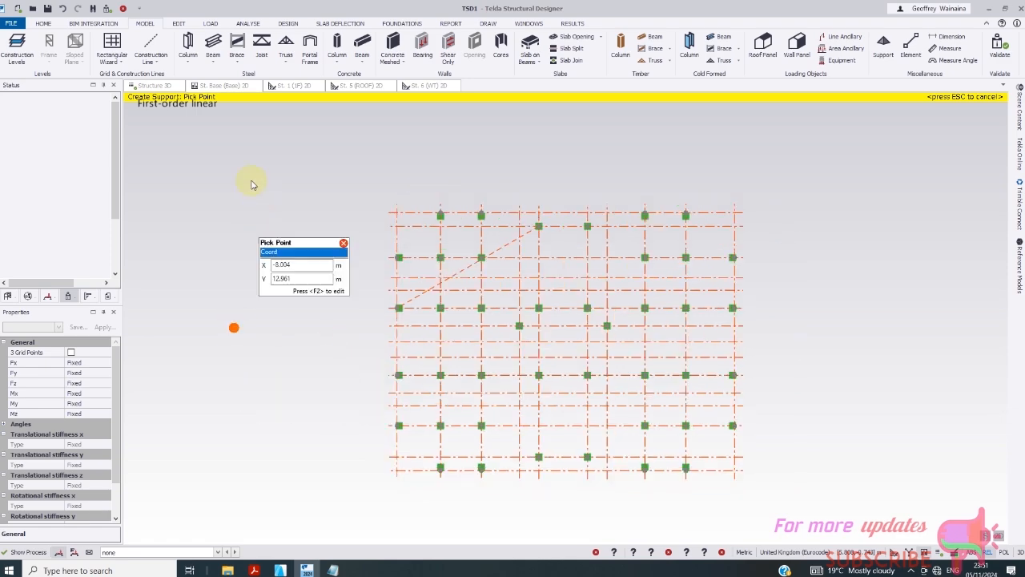
pyautogui.click(154, 84)
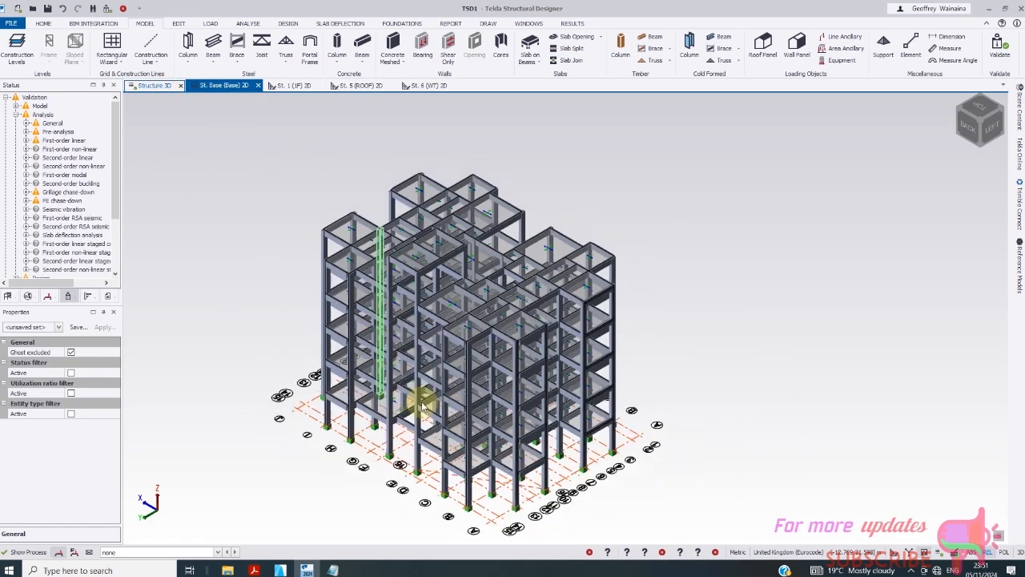
pyautogui.scroll(2, 455, 494)
pyautogui.scroll(1, 279, 140)
pyautogui.moveTo(278, 139); pyautogui.dragTo(259, 96, button='middle')
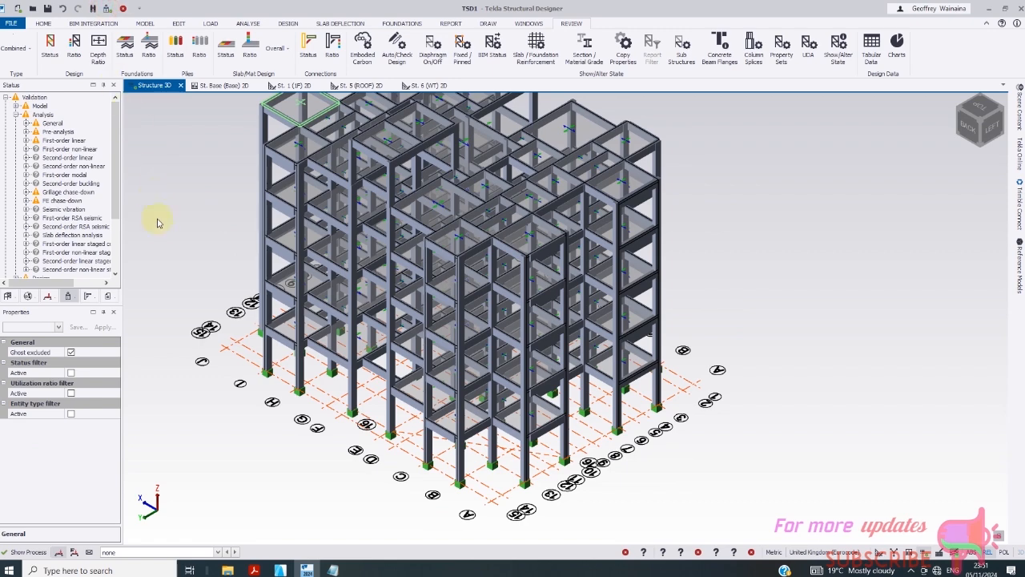
# - Review the frame's Depth Ratio in the Status tree and bring up the Foundations tools
pyautogui.click(99, 56)
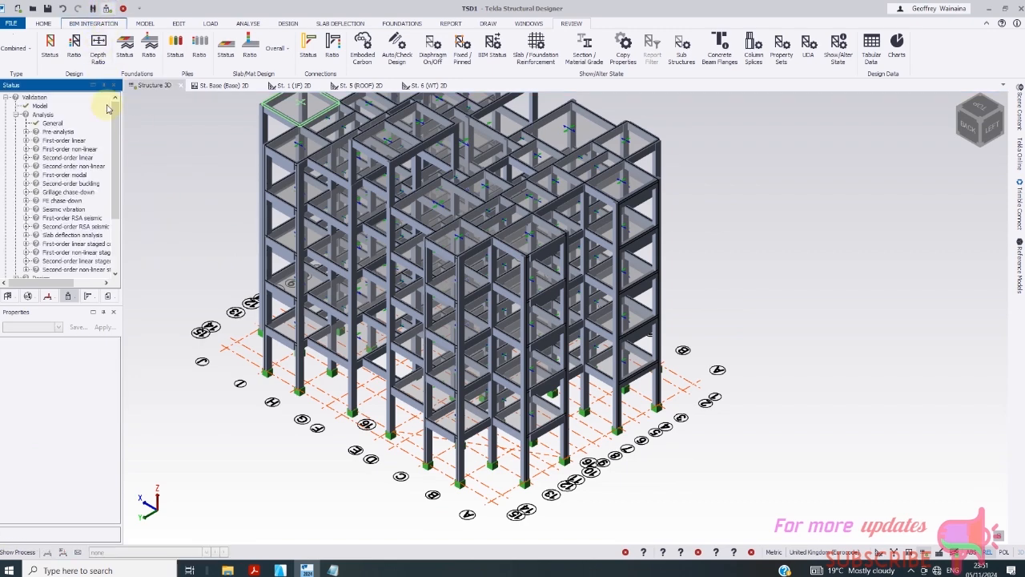
pyautogui.scroll(-3, 115, 157)
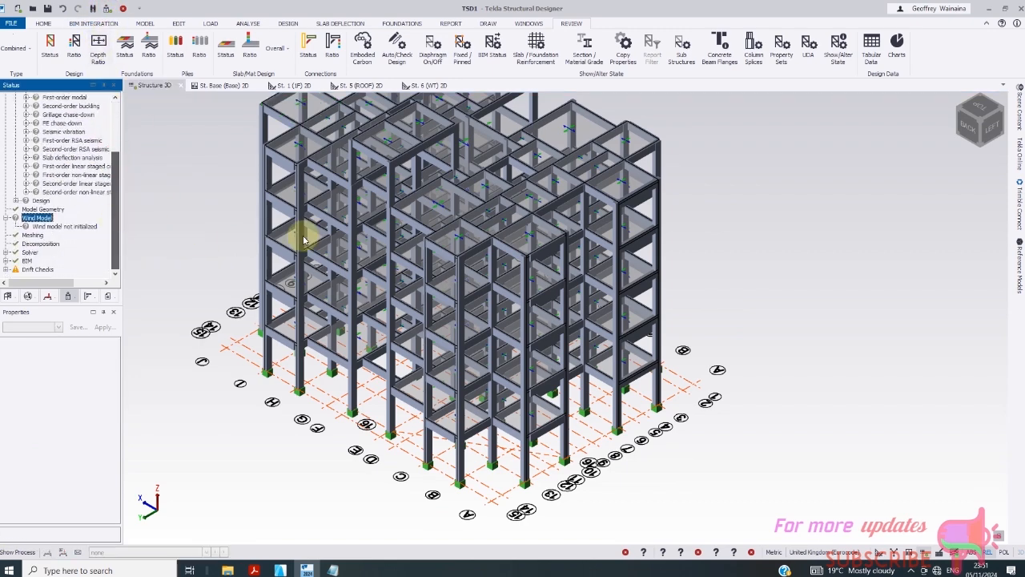
pyautogui.scroll(-2, 374, 229)
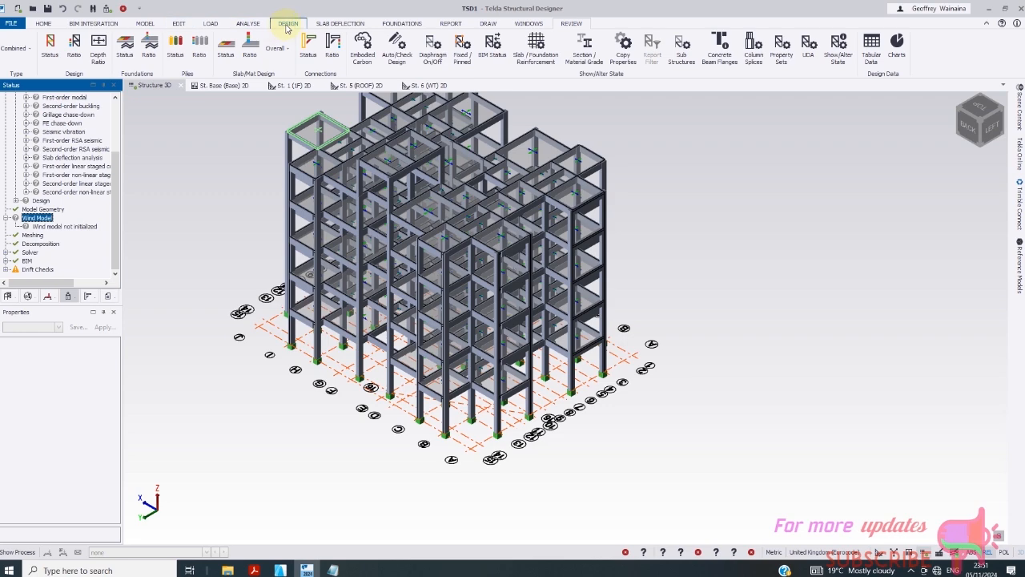
pyautogui.click(401, 24)
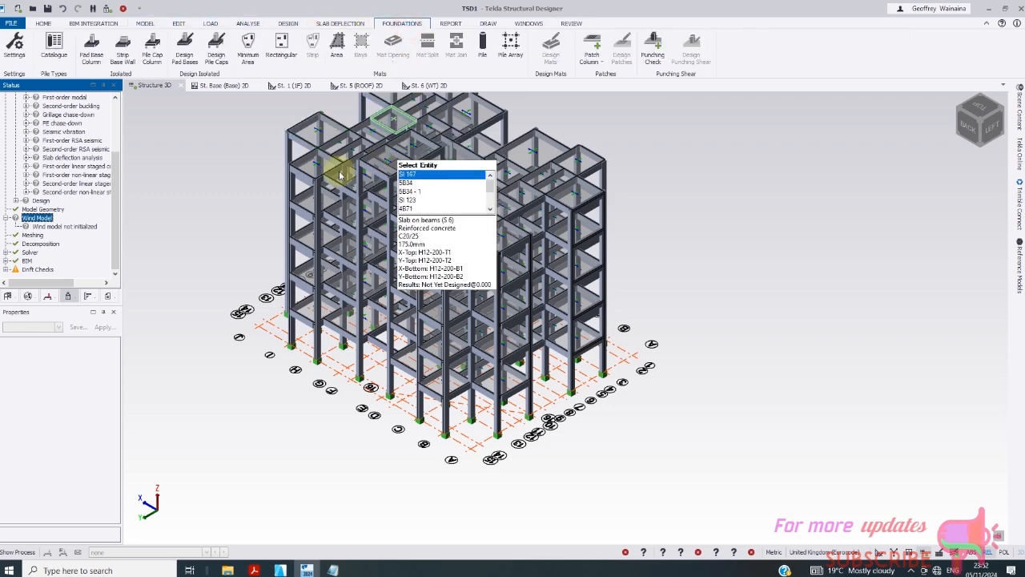
# - Show the Base level plan and start the Pad Base Column command
pyautogui.click(227, 87)
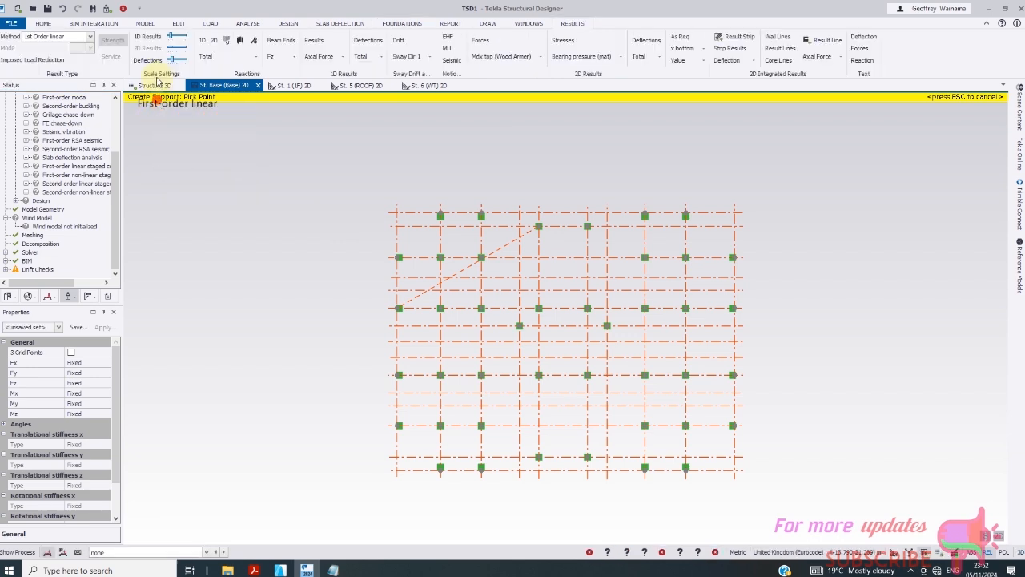
pyautogui.click(403, 24)
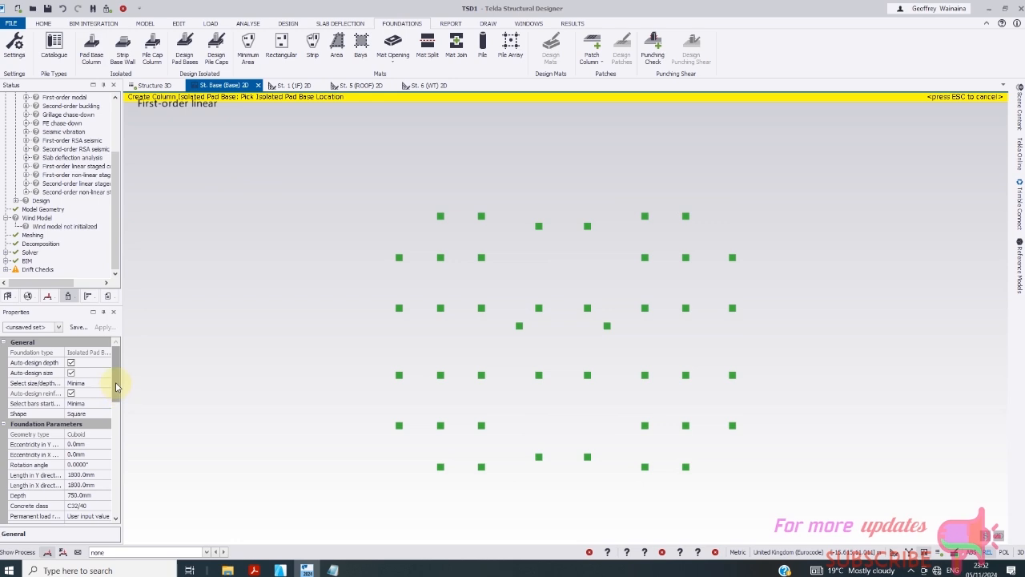
pyautogui.moveTo(116, 387); pyautogui.dragTo(118, 400)
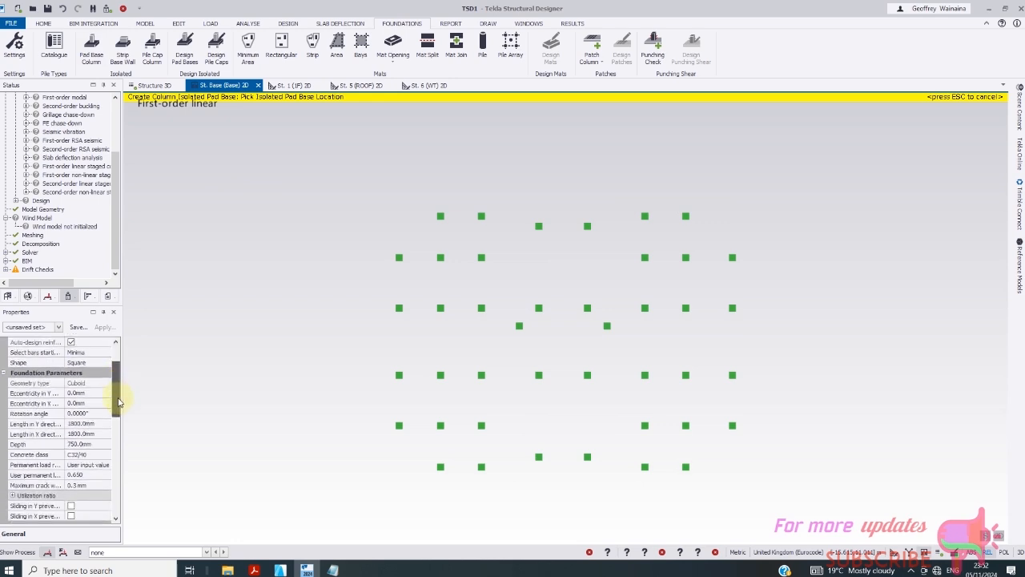
pyautogui.moveTo(119, 403); pyautogui.dragTo(118, 406)
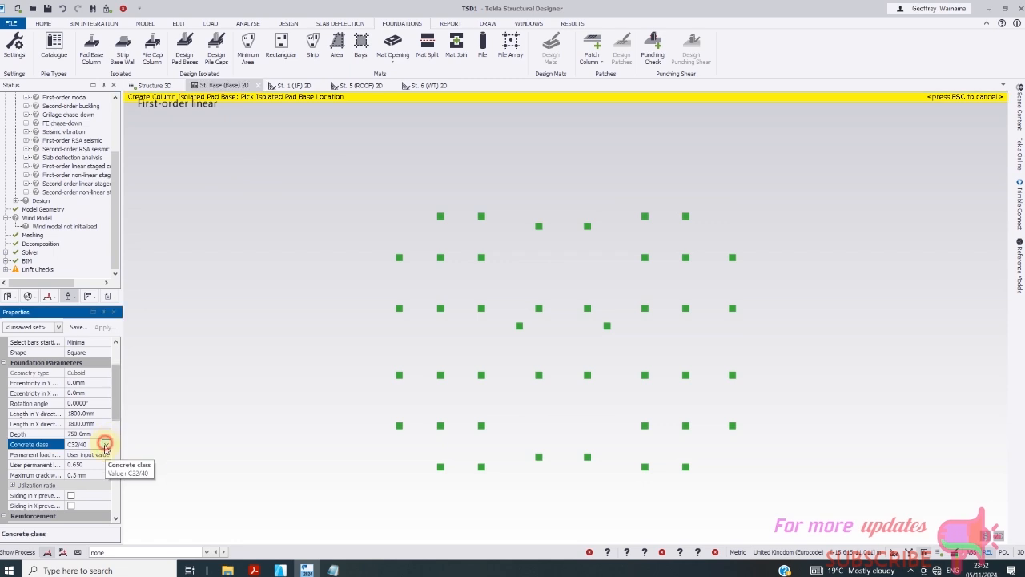
# - Set the pad bases to C20/25 concrete, 2000 × 2000 mm, 500 mm deep
pyautogui.click(101, 445)
pyautogui.click(80, 358)
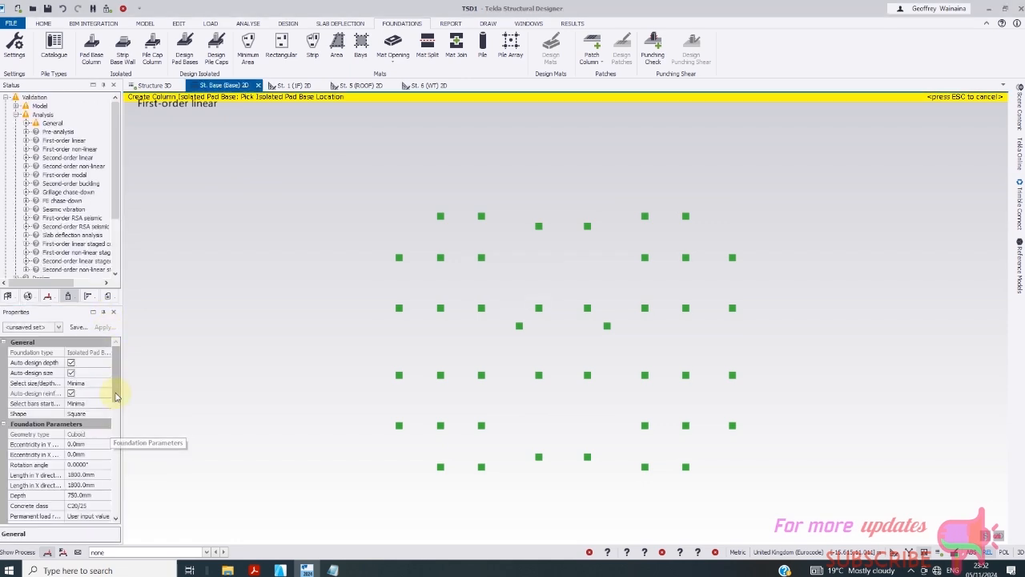
pyautogui.click(95, 475)
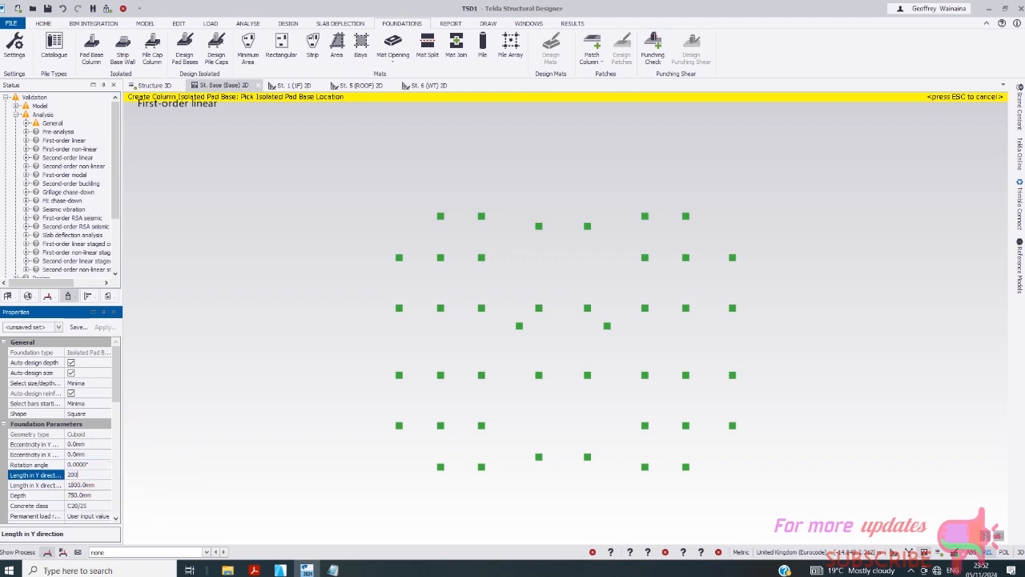
pyautogui.click(96, 485)
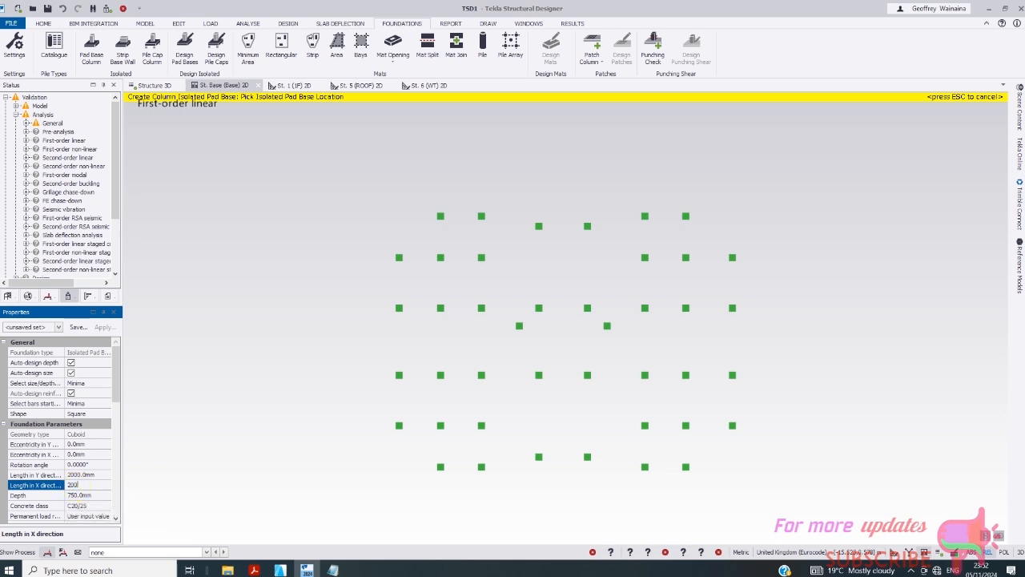
pyautogui.click(96, 495)
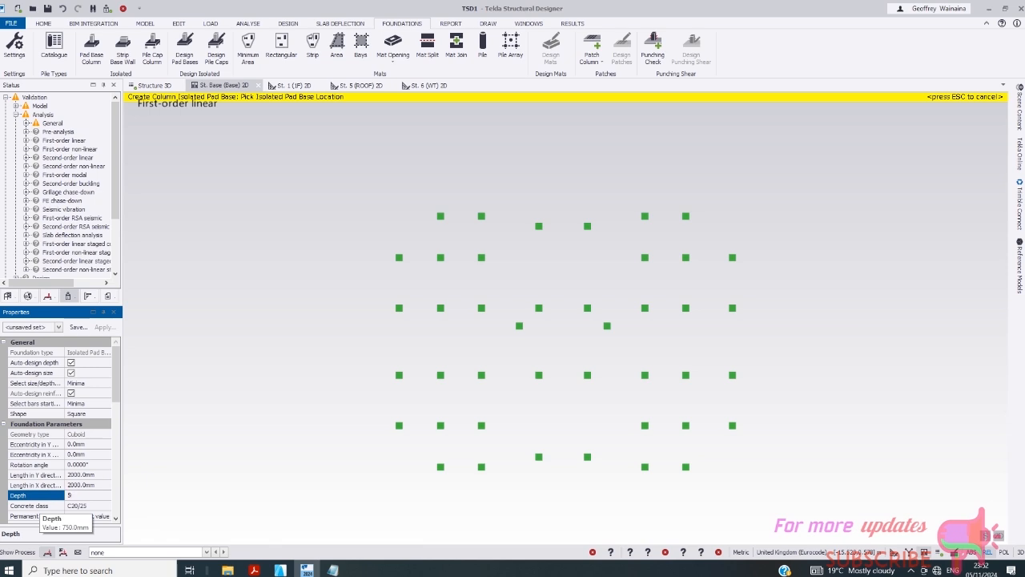
pyautogui.write('500')
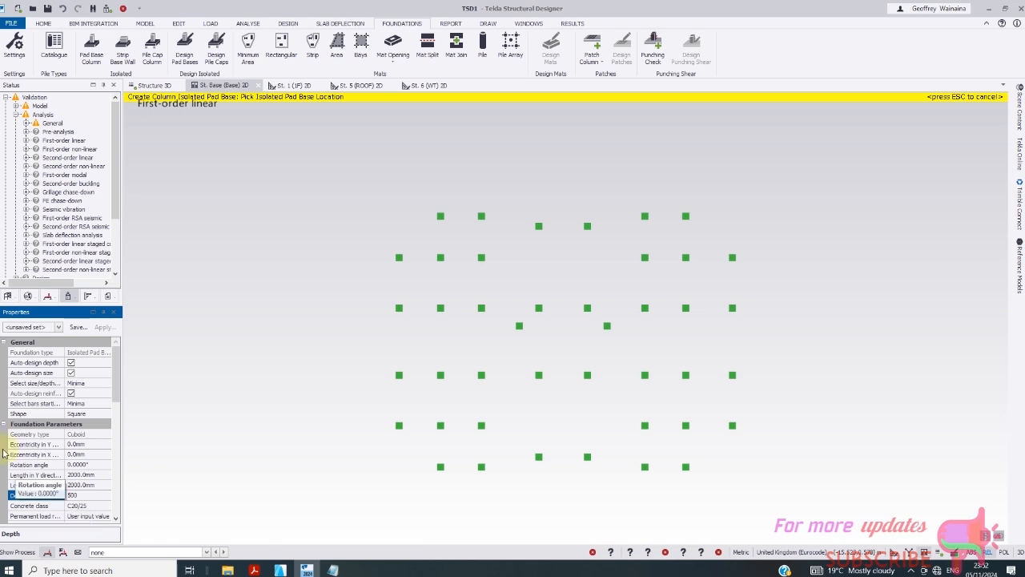
pyautogui.click(119, 402)
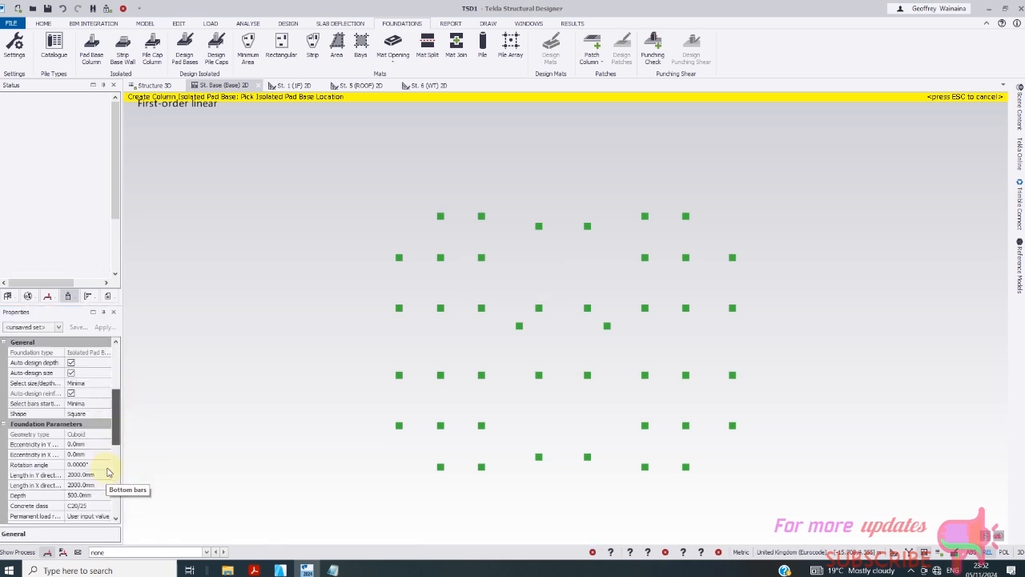
# - Keep top bars as None and set the inside-layer bottom bars to size 16
pyautogui.moveTo(116, 427); pyautogui.dragTo(117, 451)
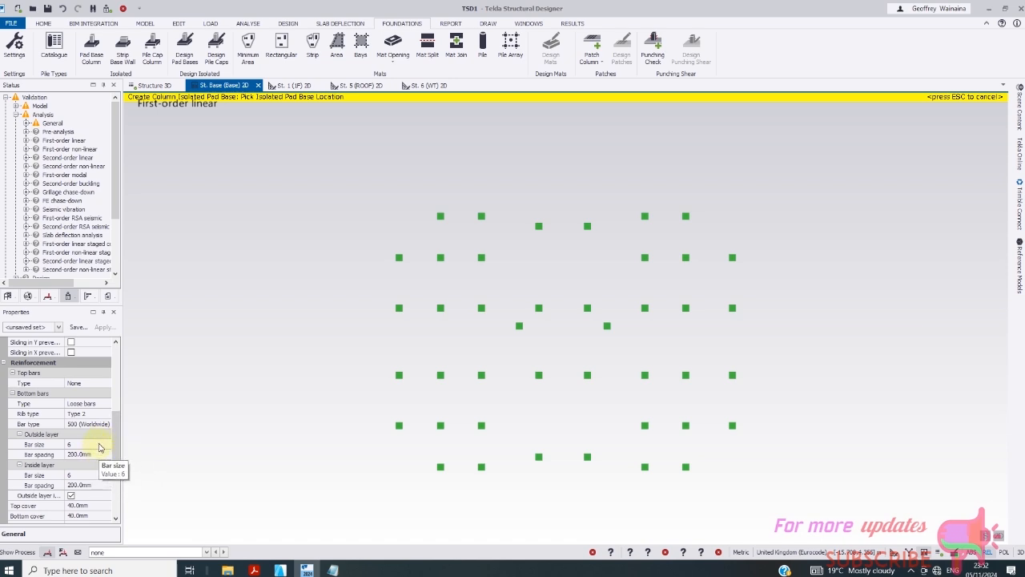
pyautogui.click(103, 383)
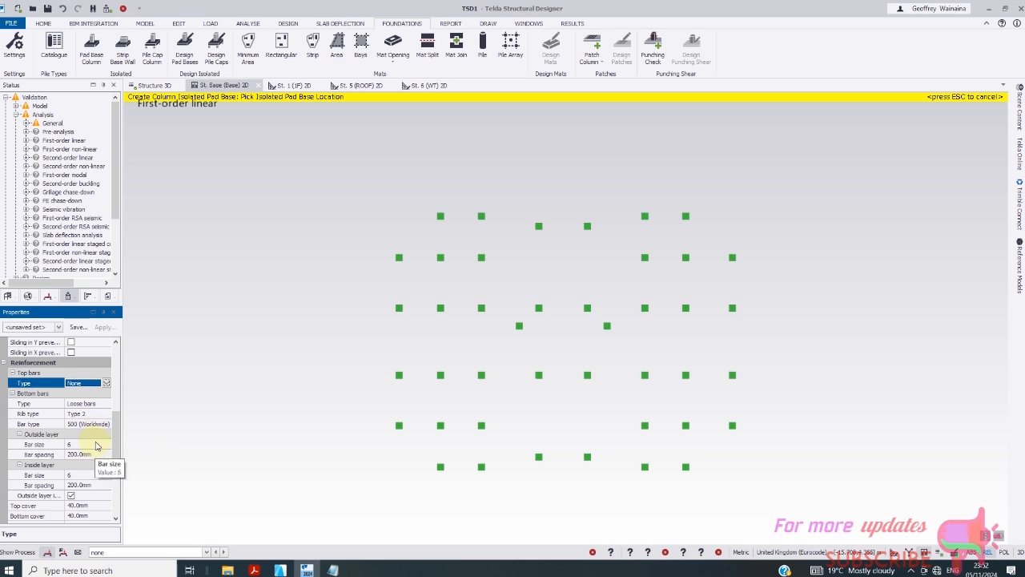
pyautogui.click(99, 445)
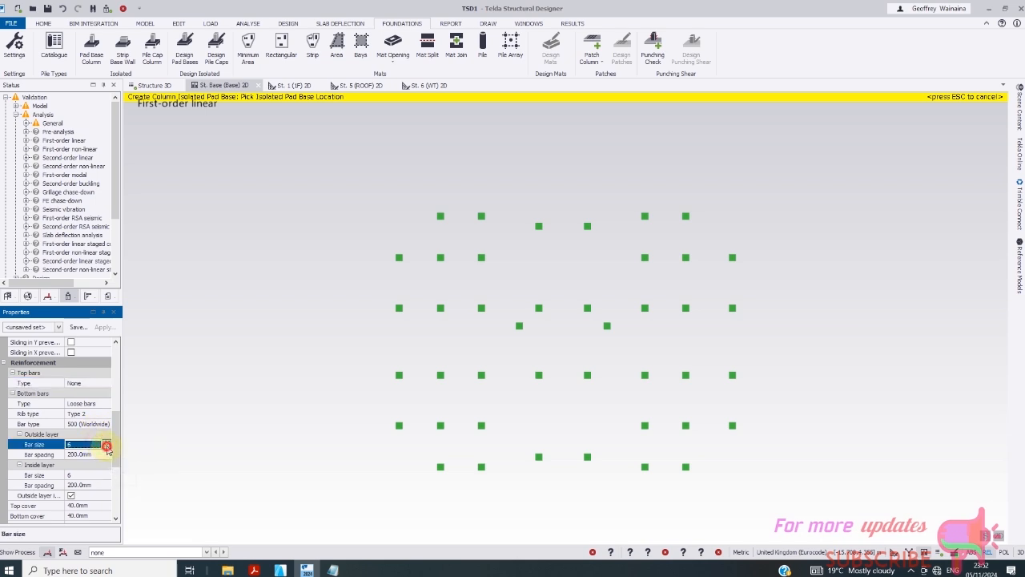
pyautogui.click(106, 445)
pyautogui.click(80, 495)
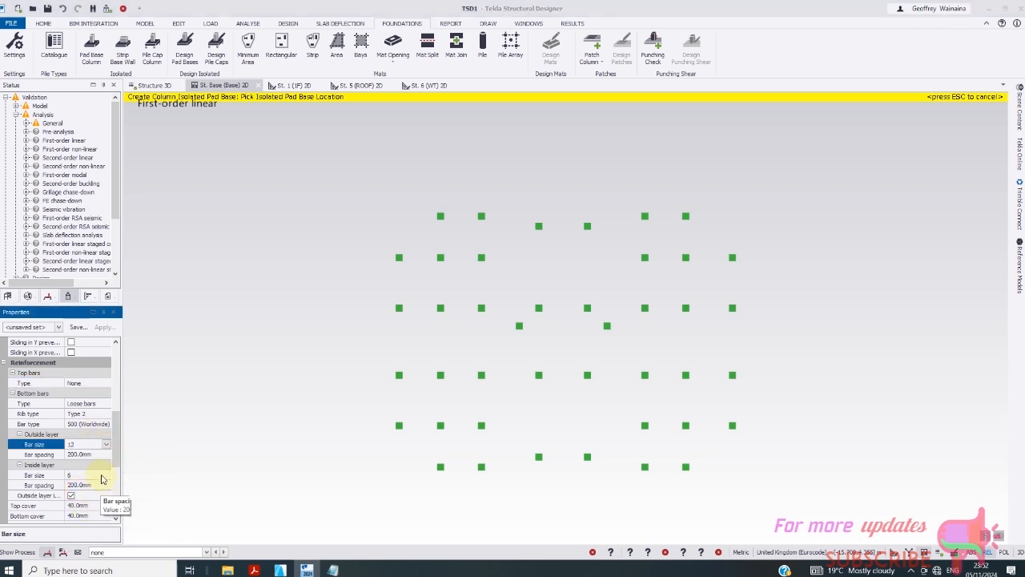
pyautogui.click(99, 475)
pyautogui.click(105, 475)
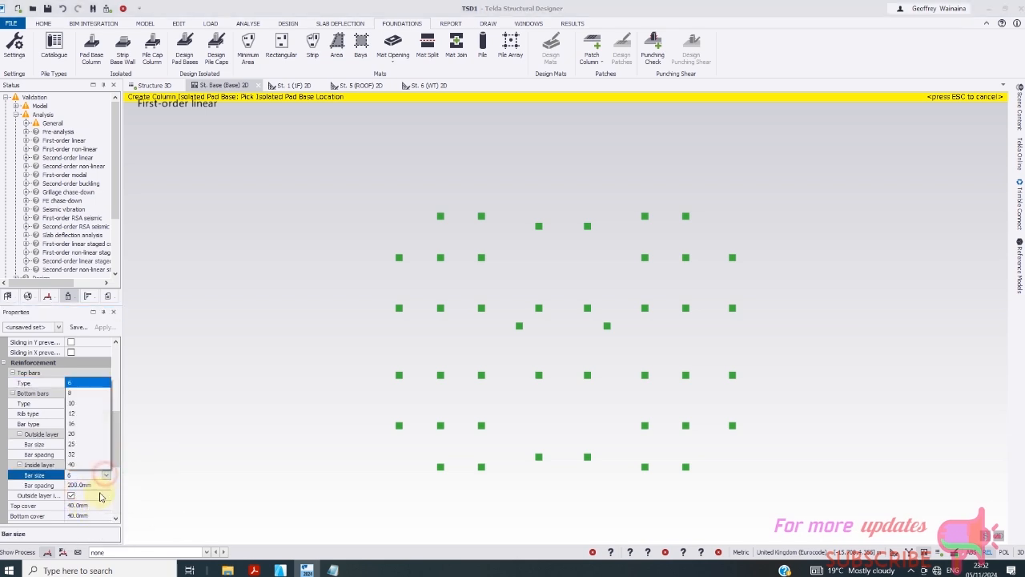
pyautogui.click(76, 414)
pyautogui.click(104, 476)
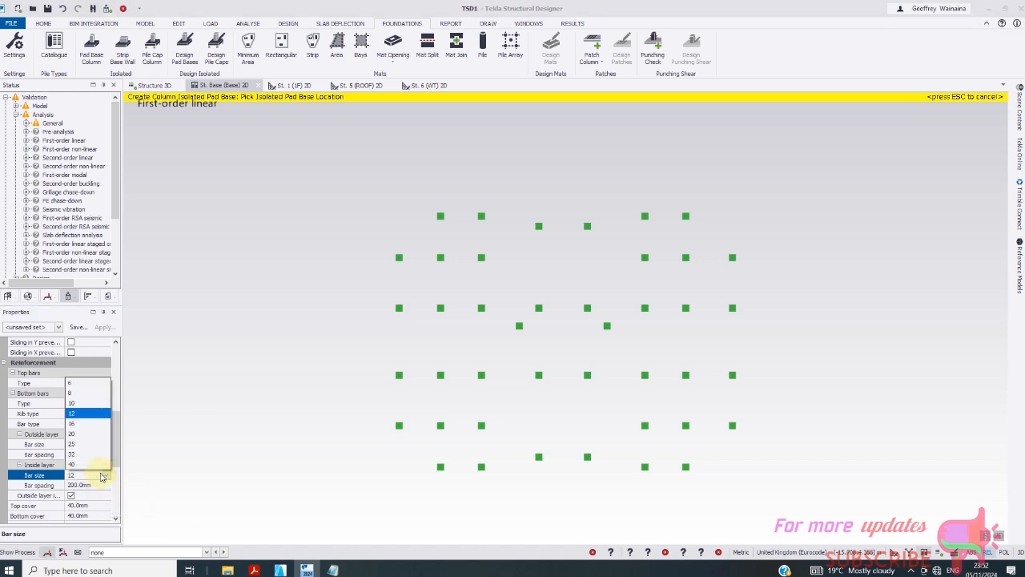
pyautogui.click(79, 426)
# - Set the outside-layer bottom bars to size 16 as well
pyautogui.click(107, 445)
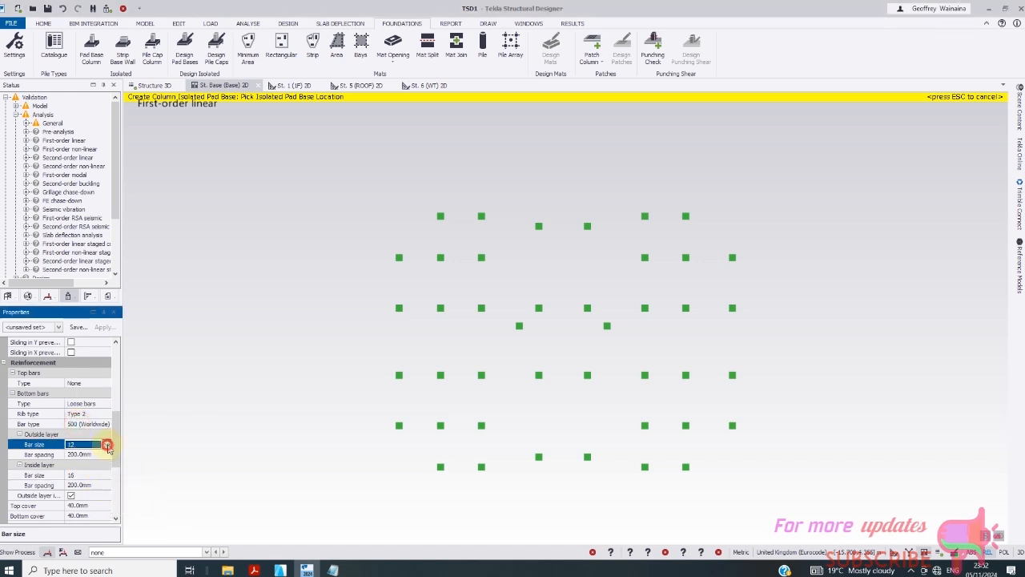
pyautogui.click(107, 445)
pyautogui.click(76, 495)
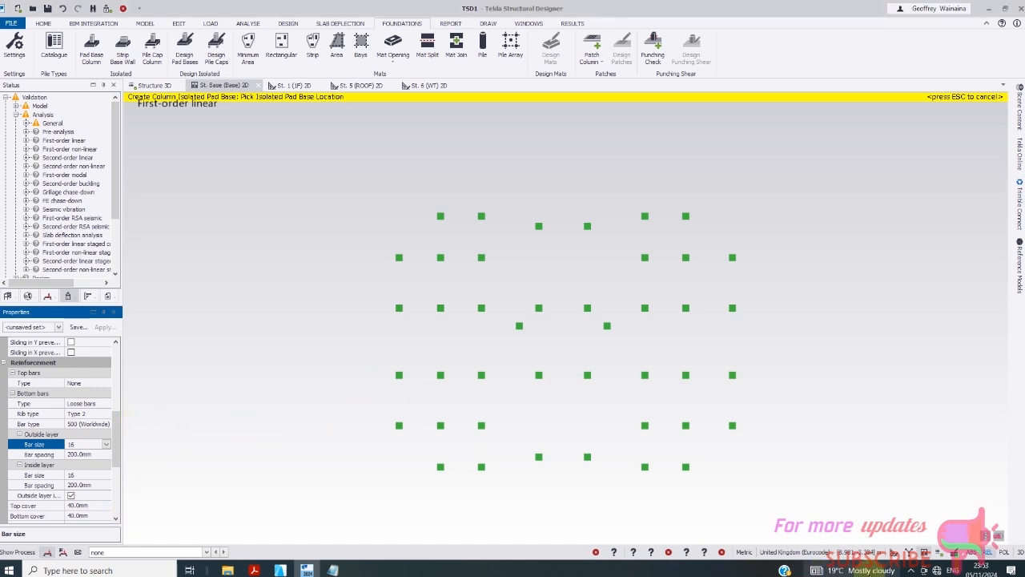
pyautogui.click(887, 569)
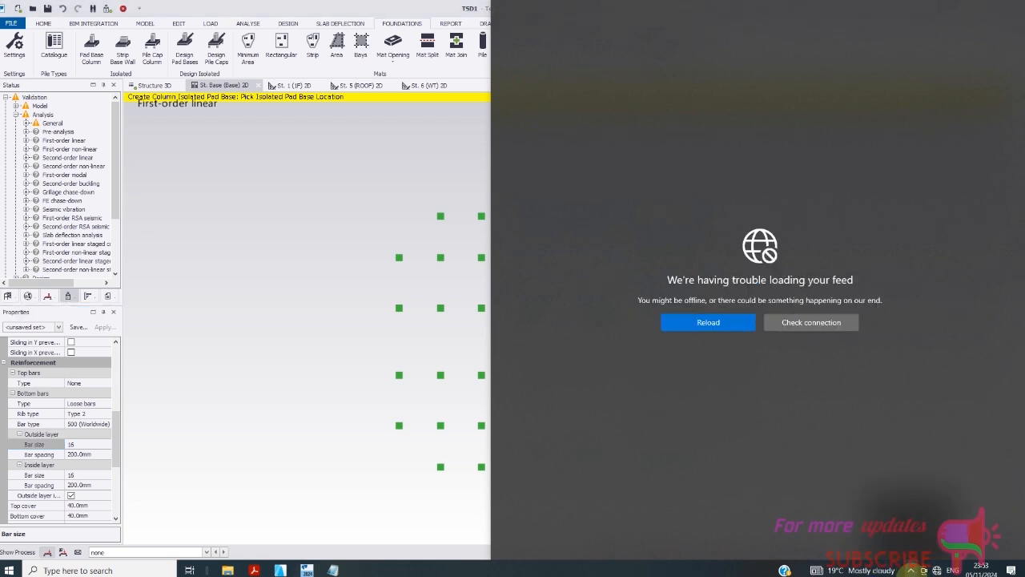
pyautogui.click(911, 571)
pyautogui.click(900, 550)
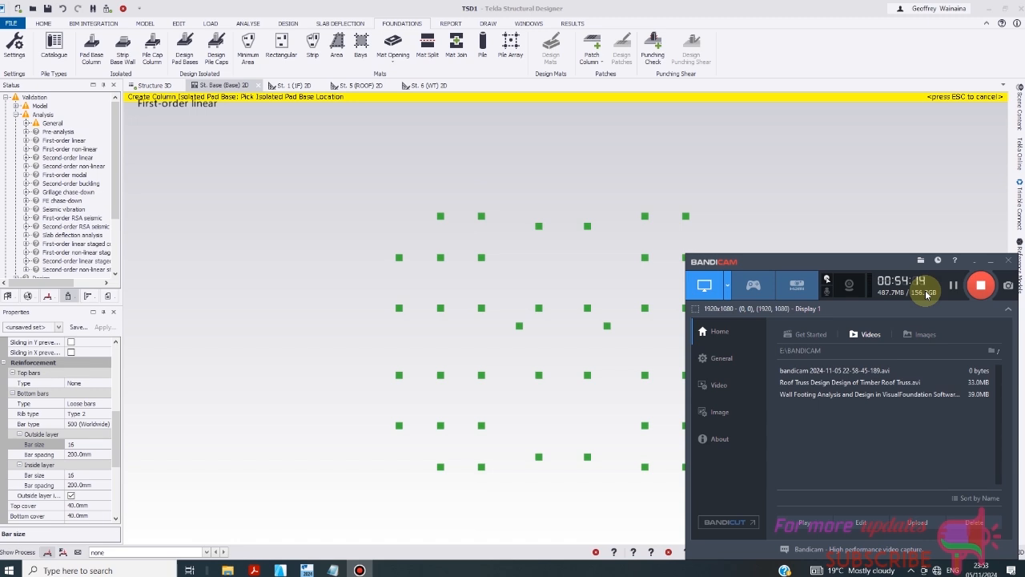
pyautogui.click(974, 261)
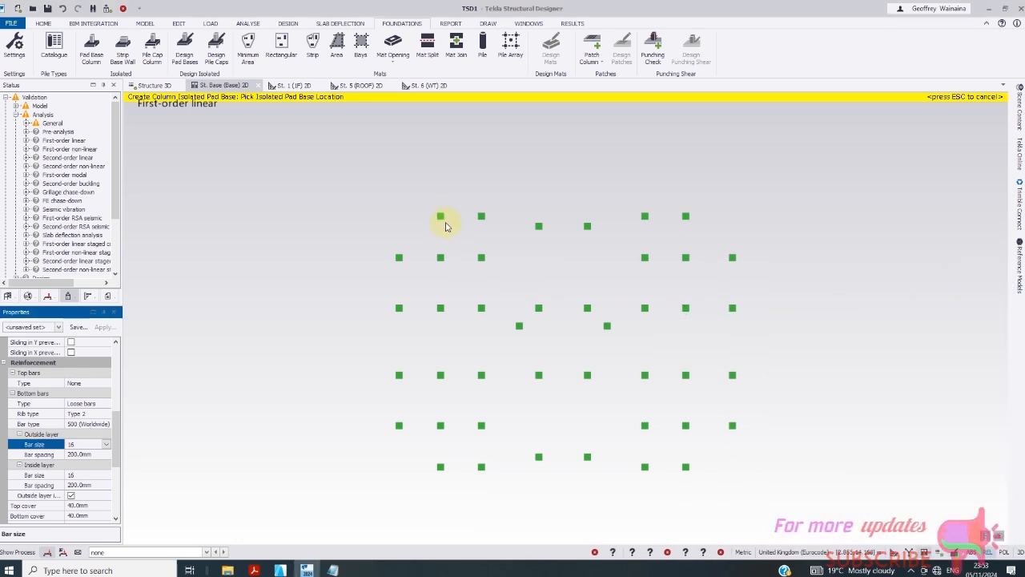
pyautogui.moveTo(406, 201); pyautogui.dragTo(492, 230)
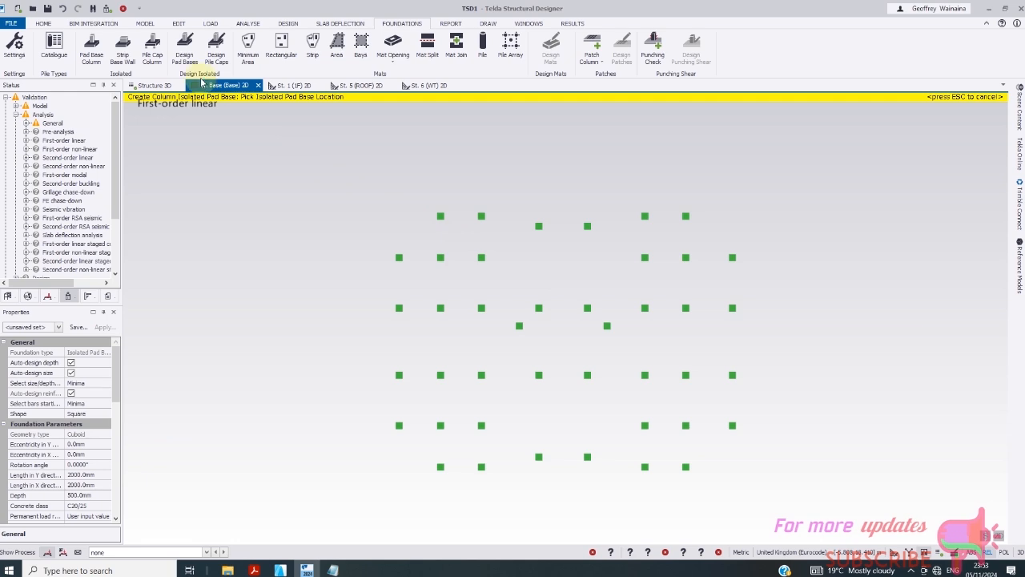
pyautogui.click(164, 85)
pyautogui.scroll(2, 423, 493)
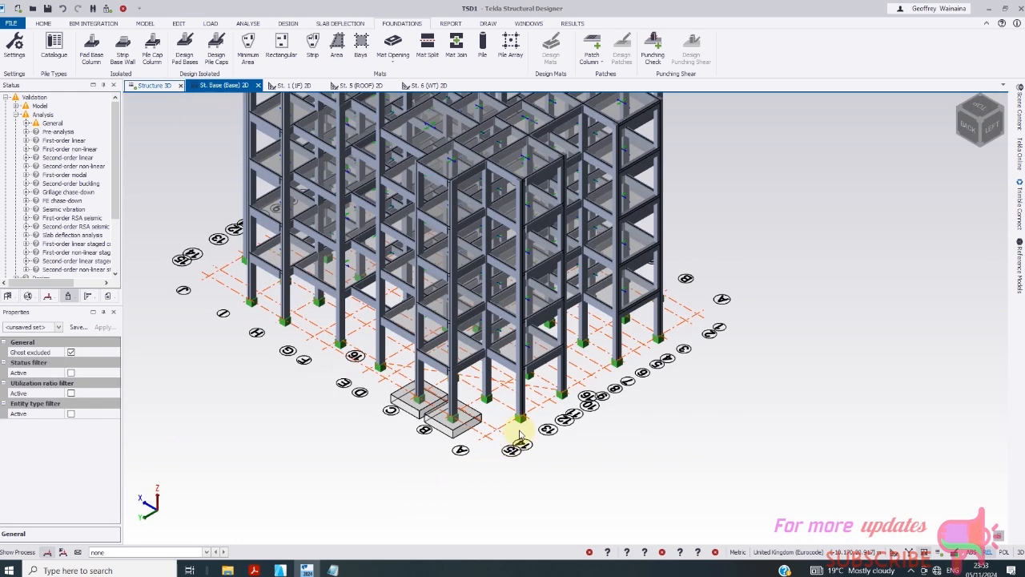
pyautogui.click(521, 418)
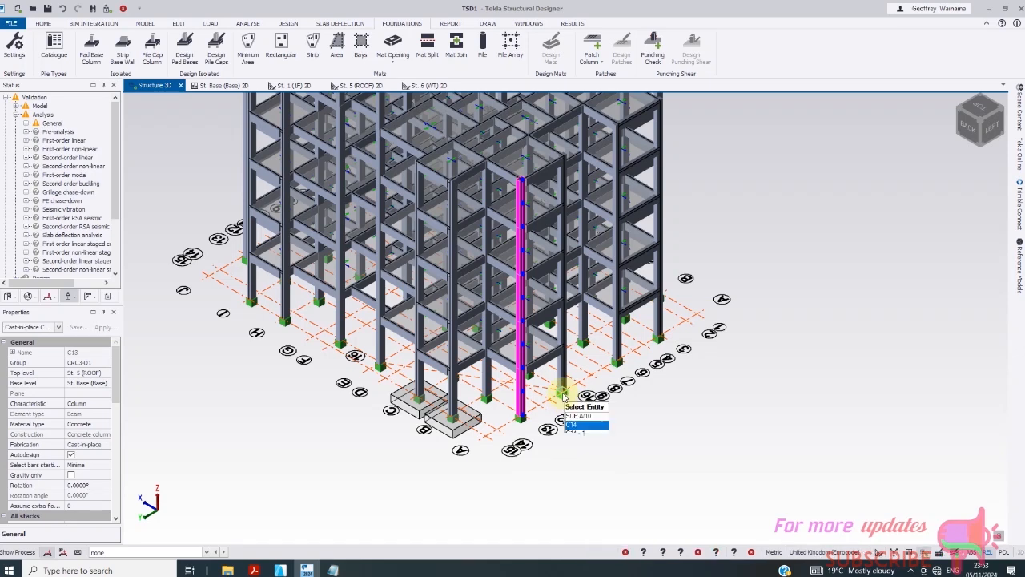
pyautogui.click(563, 395)
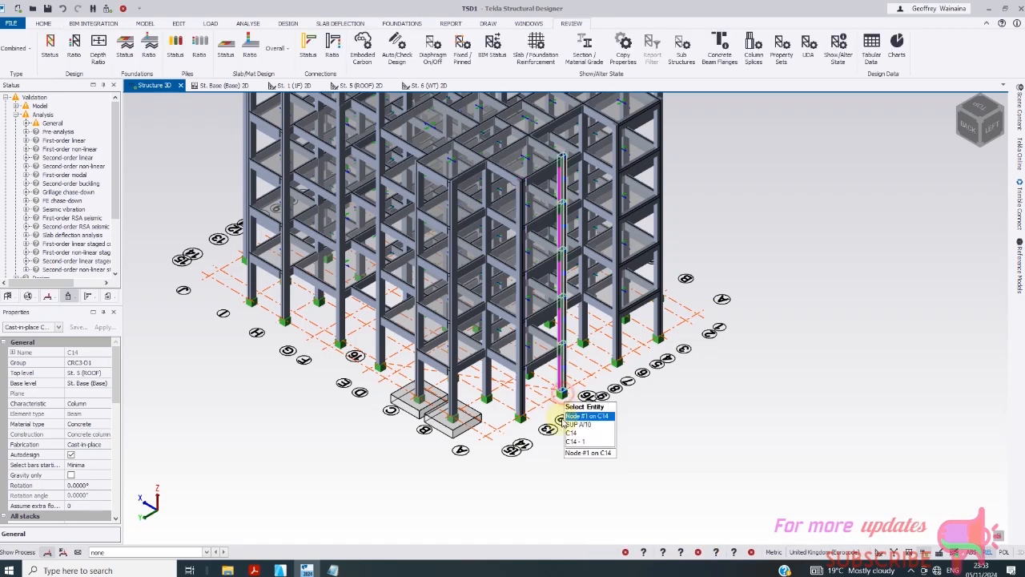
pyautogui.click(487, 405)
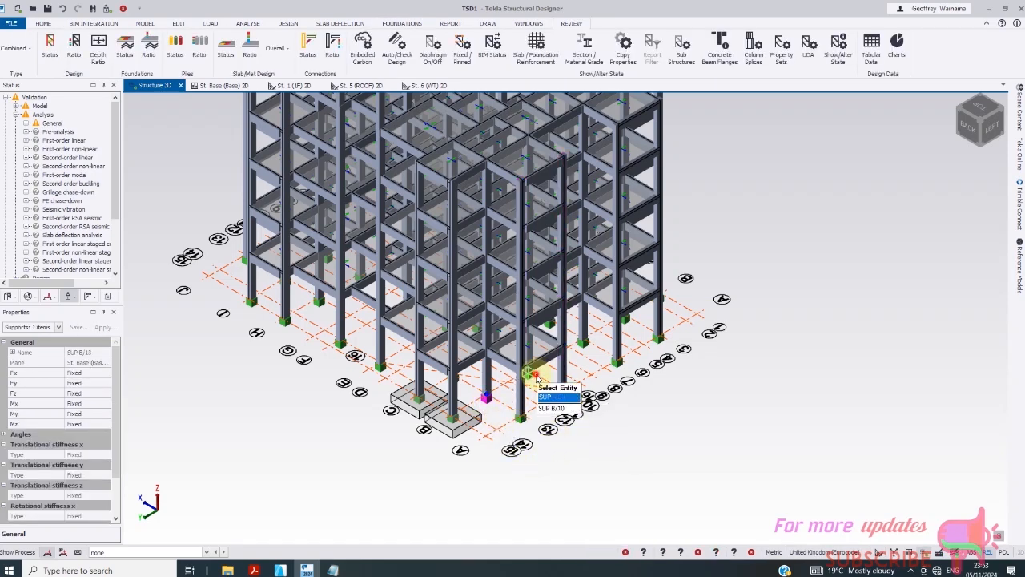
pyautogui.click(616, 362)
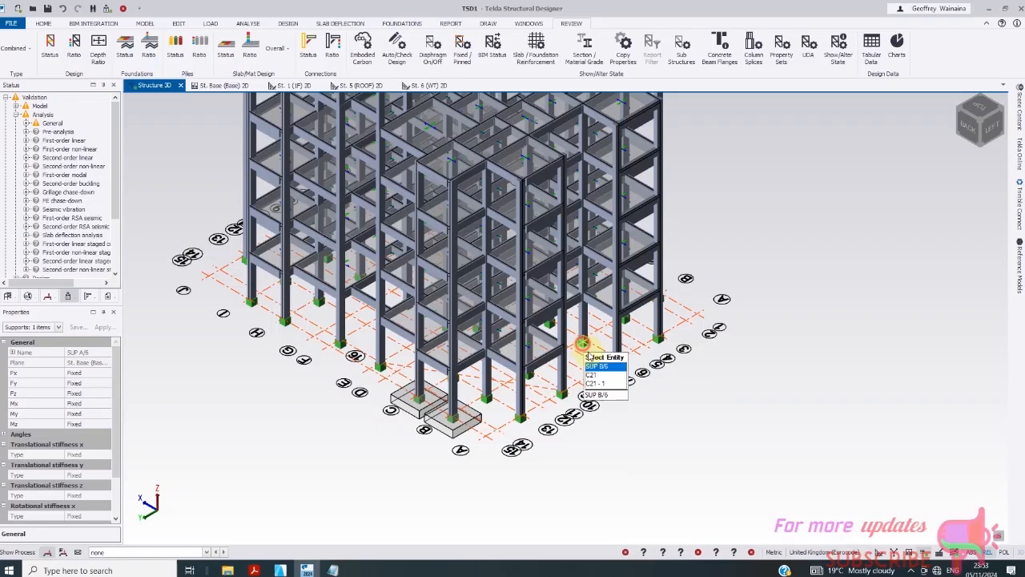
pyautogui.click(625, 319)
pyautogui.click(662, 342)
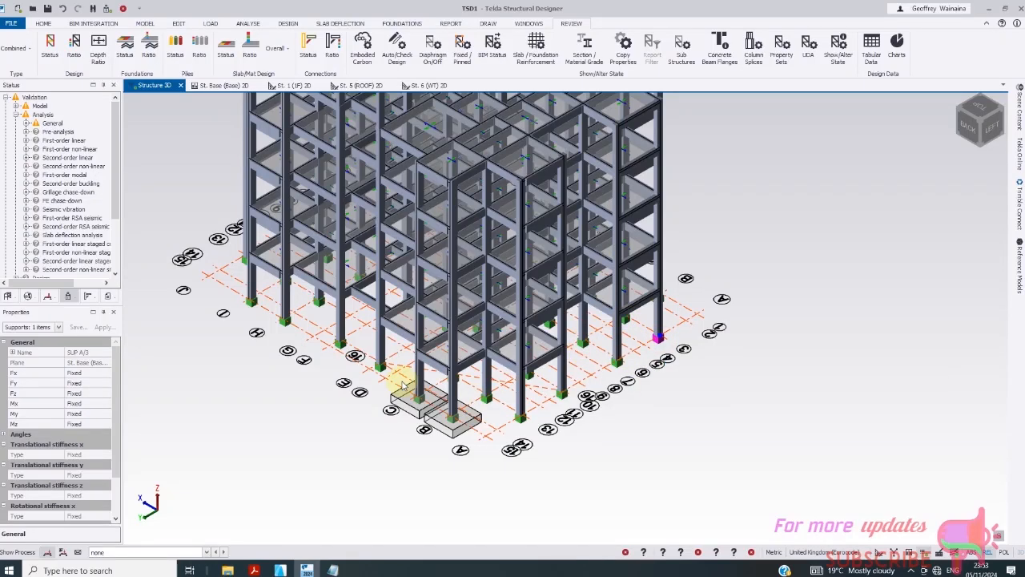
pyautogui.click(381, 367)
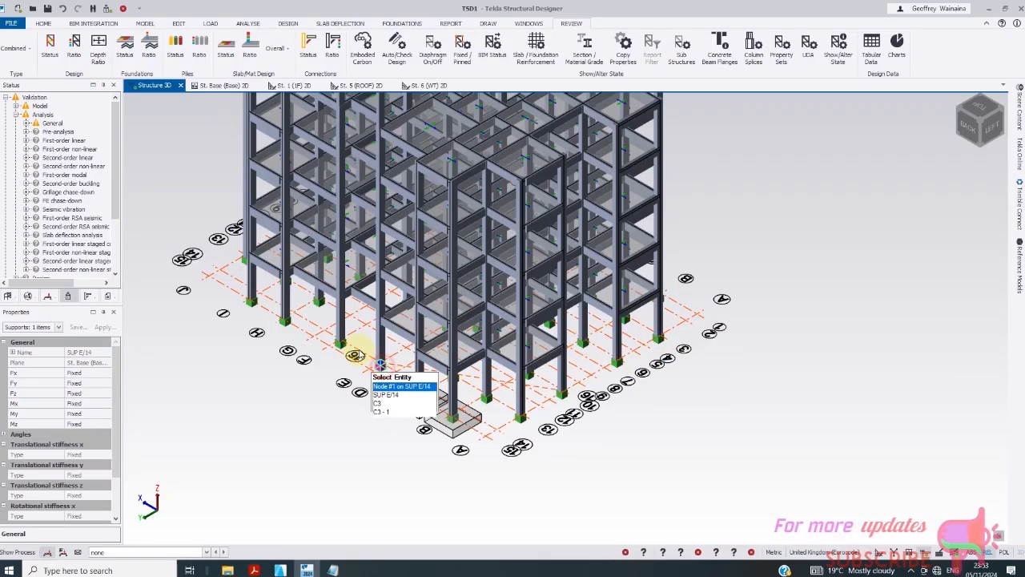
pyautogui.click(298, 330)
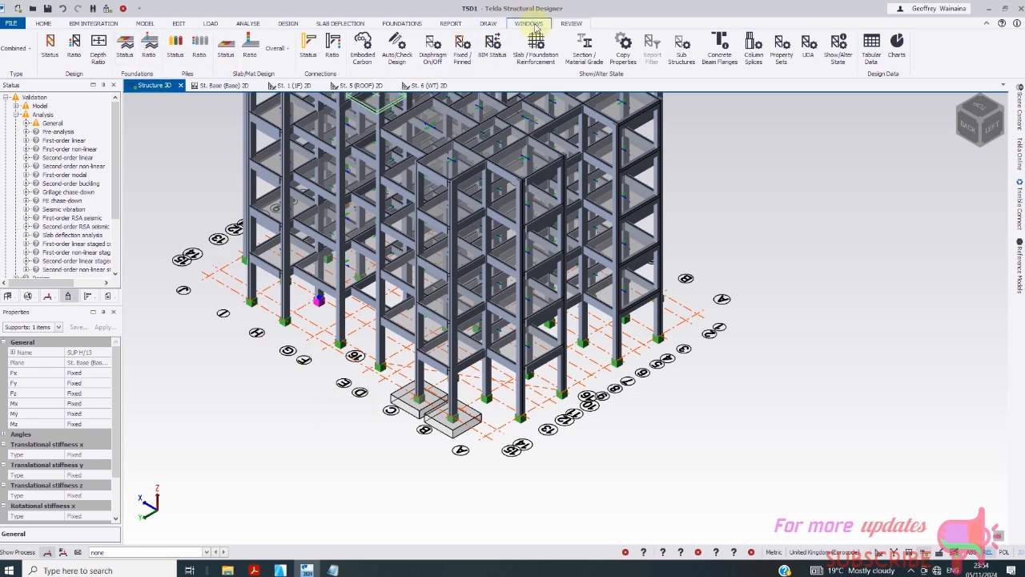
# - Validate the model and inspect pad base PB 1 near grid B
pyautogui.click(110, 9)
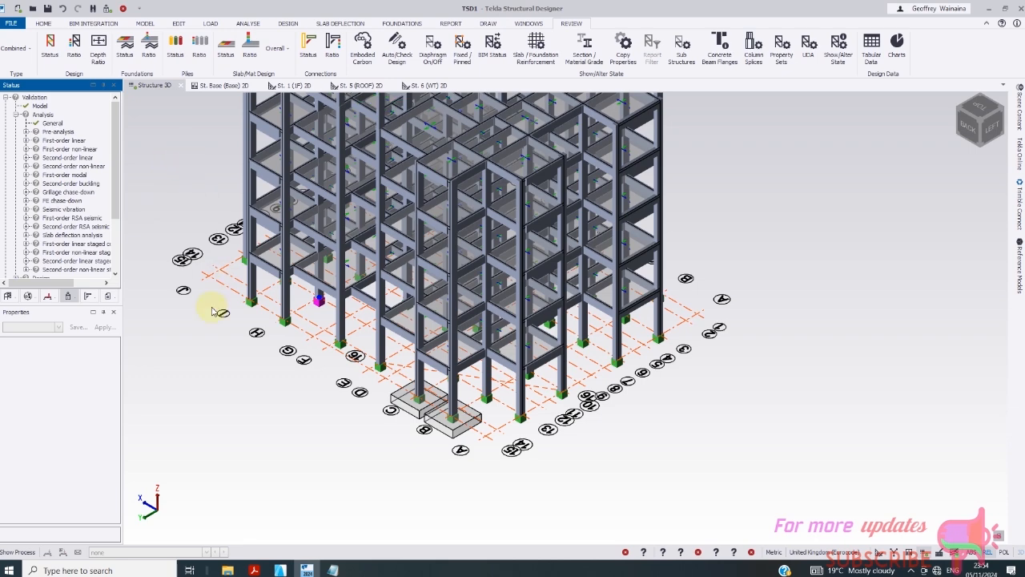
pyautogui.scroll(2, 443, 426)
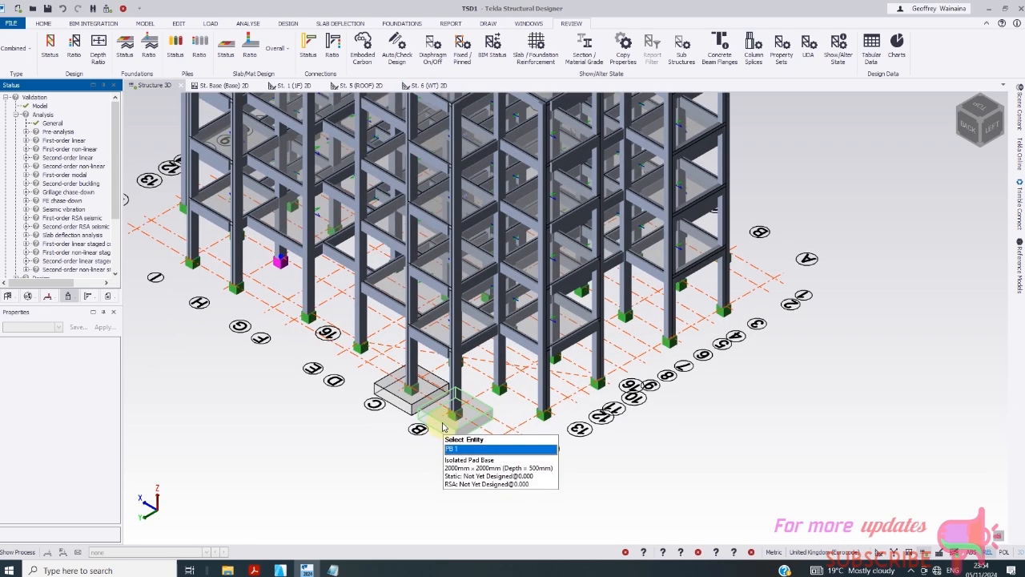
pyautogui.click(443, 426)
pyautogui.rightClick(443, 426)
pyautogui.press('Escape')
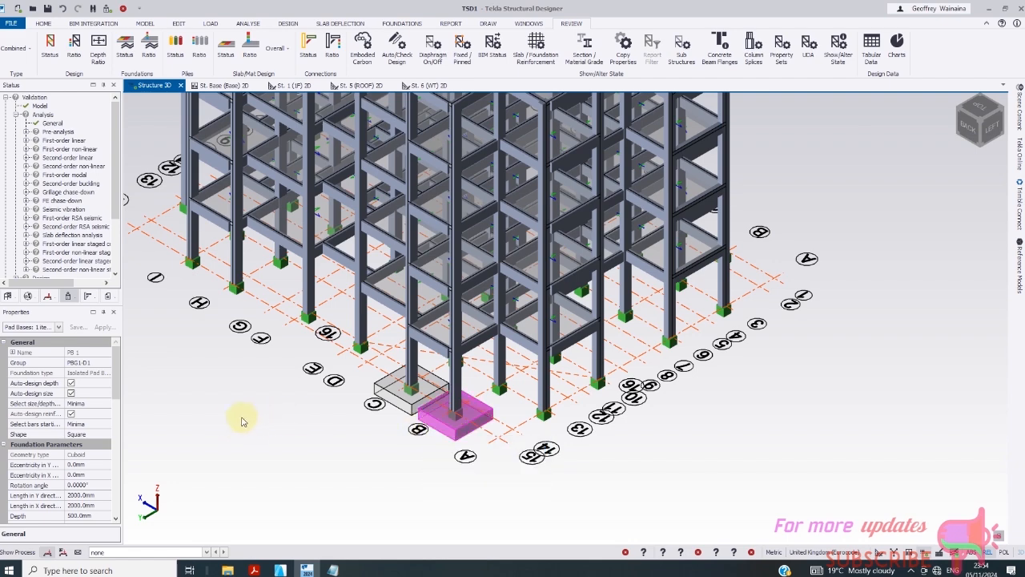
# - Inspect pad base PB 2 (2000 × 2000 × 500 mm) and bring up the Foundations tools
pyautogui.scroll(-5, 115, 401)
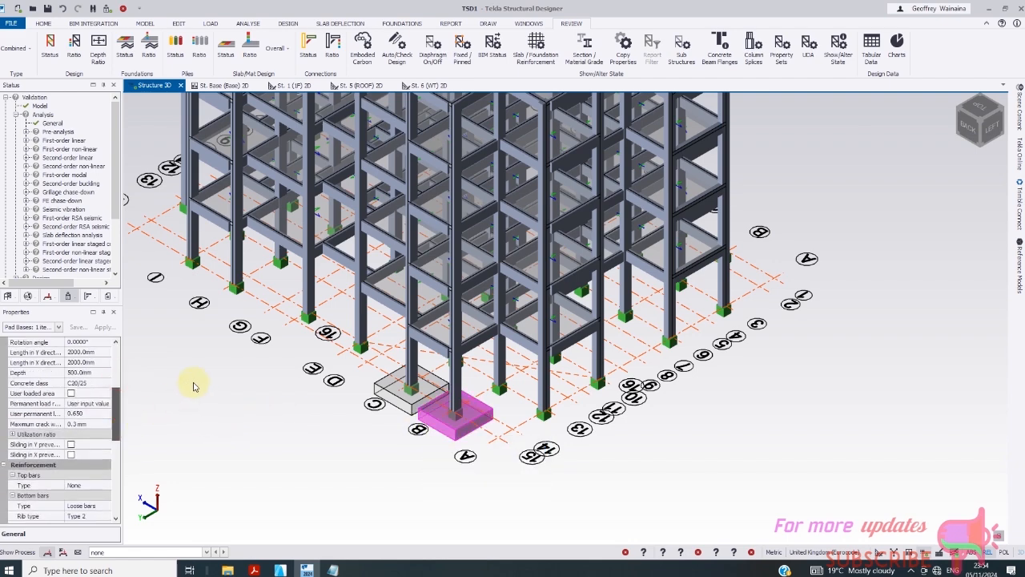
pyautogui.click(131, 410)
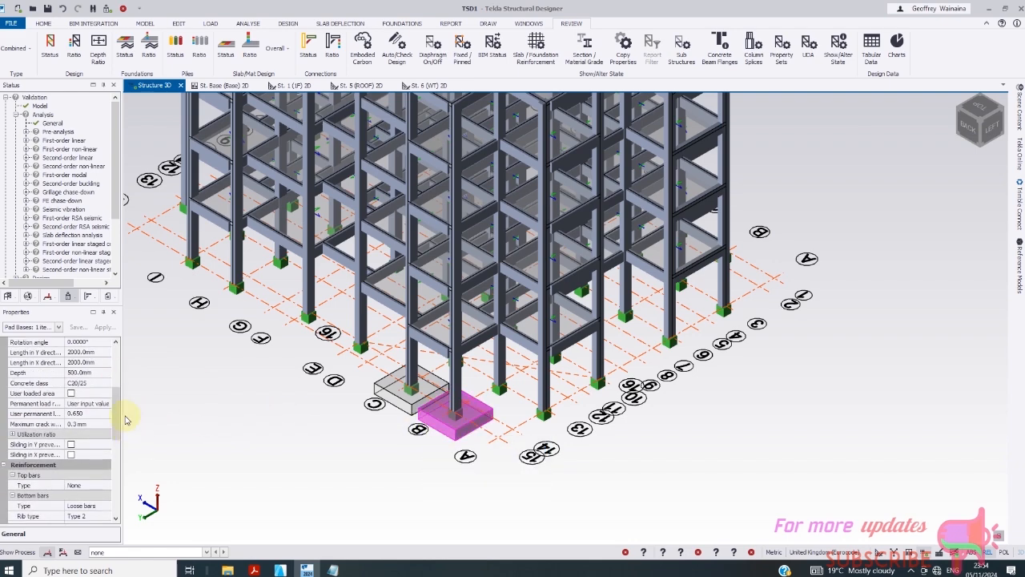
pyautogui.moveTo(116, 418); pyautogui.dragTo(118, 471)
pyautogui.click(361, 346)
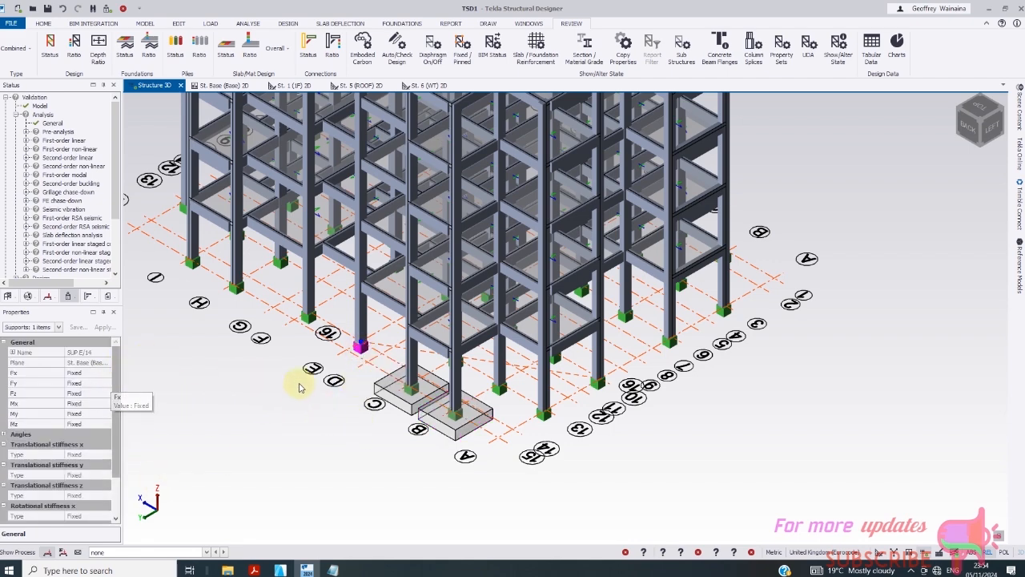
pyautogui.click(395, 404)
pyautogui.rightClick(395, 404)
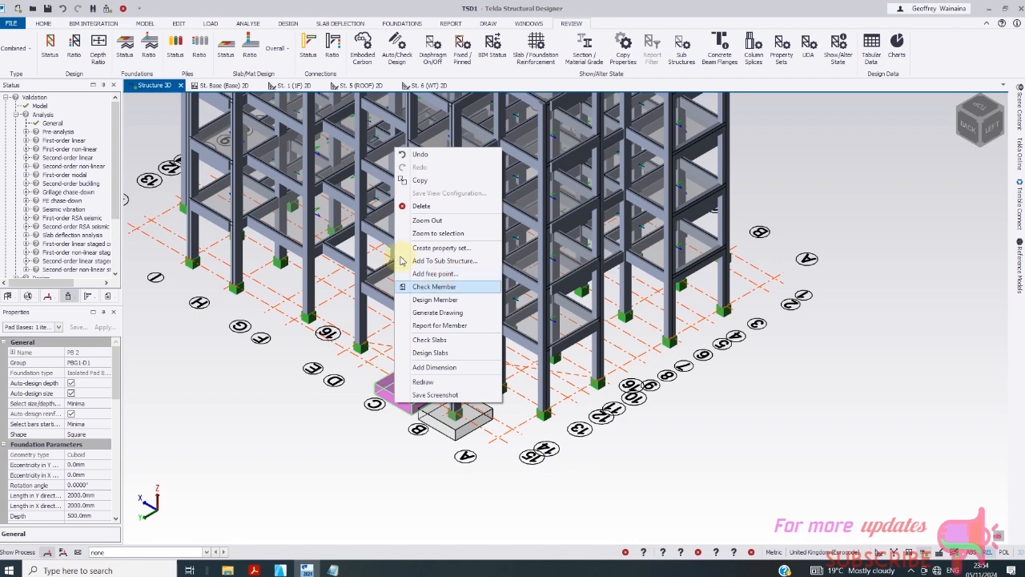
pyautogui.click(402, 23)
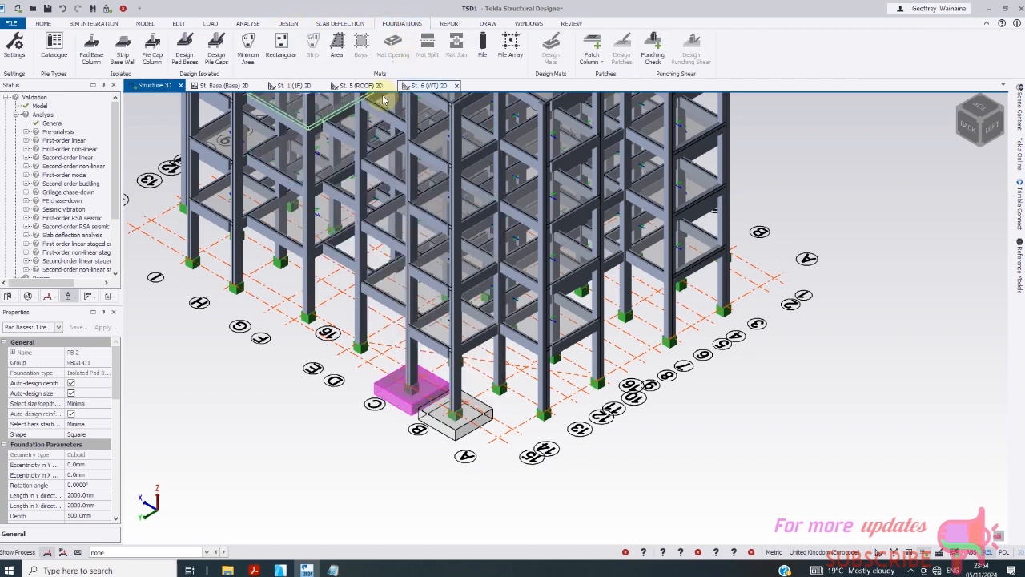
# - Start the Pad Base Column command with size 12 outside-layer bars
pyautogui.click(86, 44)
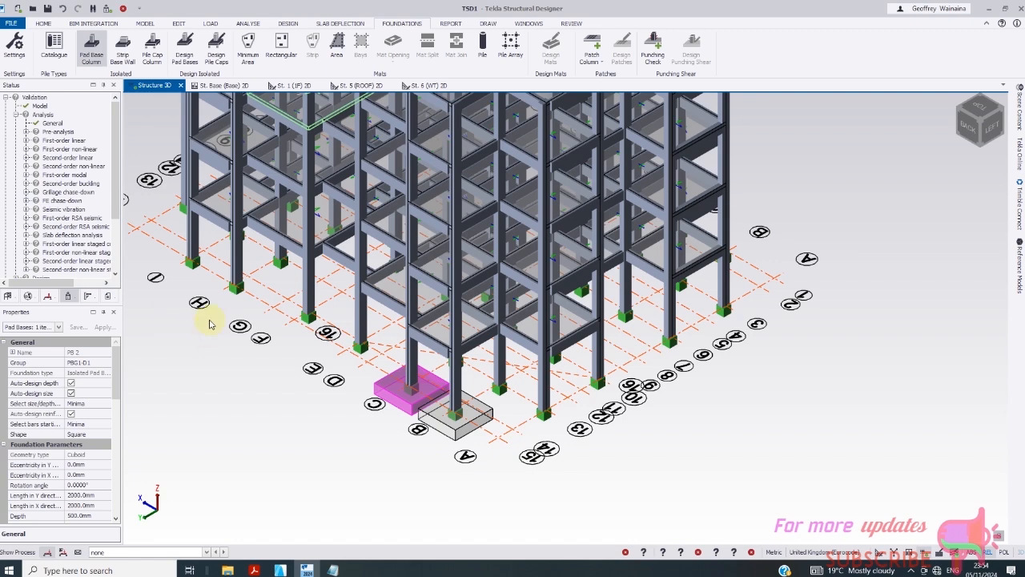
pyautogui.moveTo(115, 405); pyautogui.dragTo(119, 453)
pyautogui.click(107, 445)
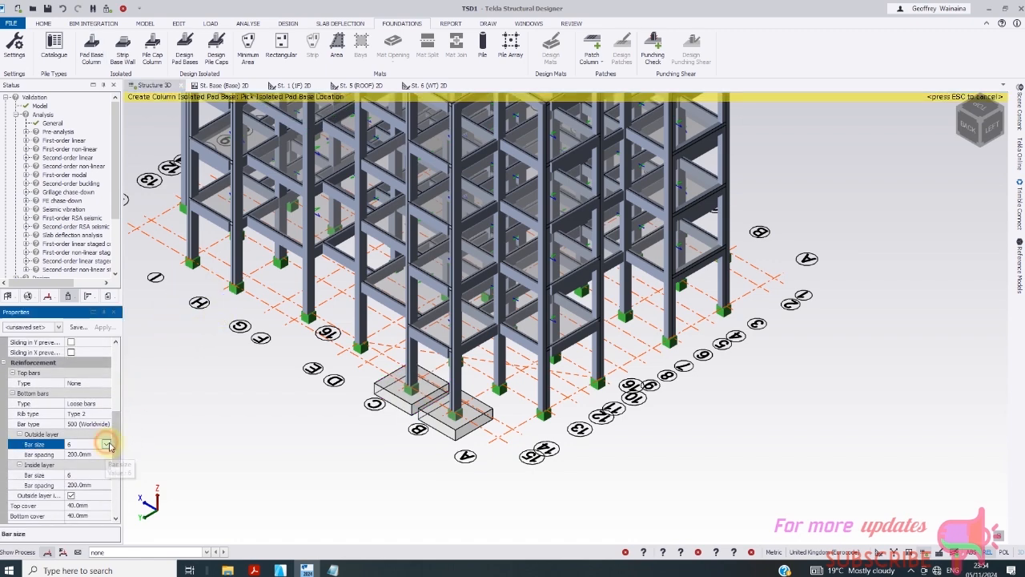
pyautogui.click(108, 443)
pyautogui.click(79, 491)
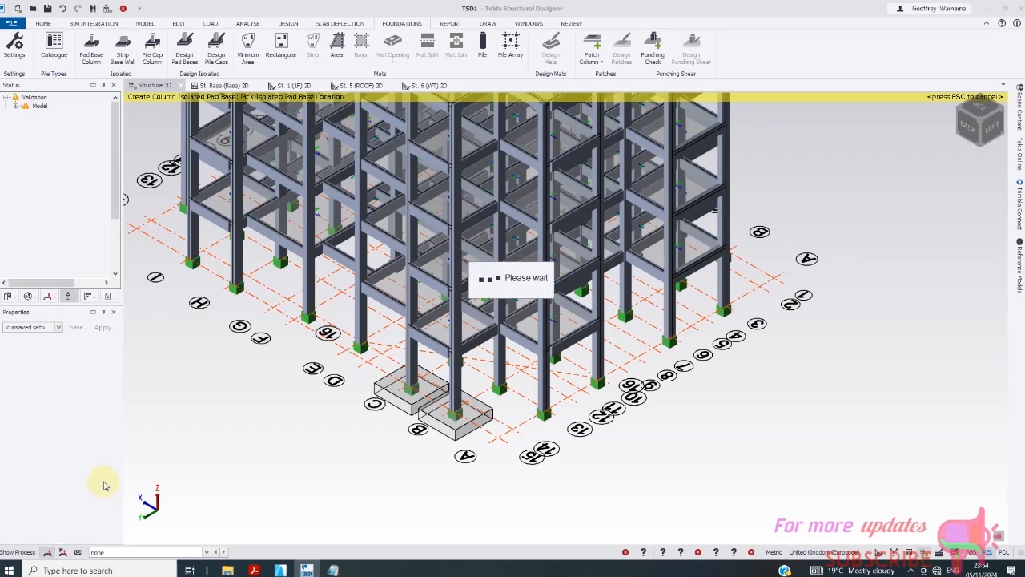
# - Make the pads 2000 mm in Y and X and 500 mm deep
pyautogui.click(80, 475)
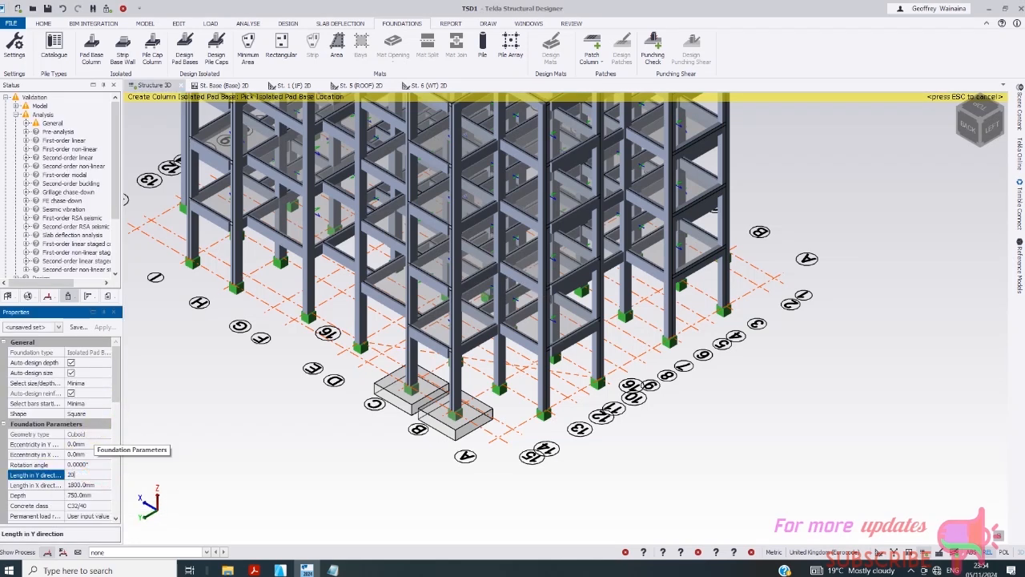
pyautogui.write('2000')
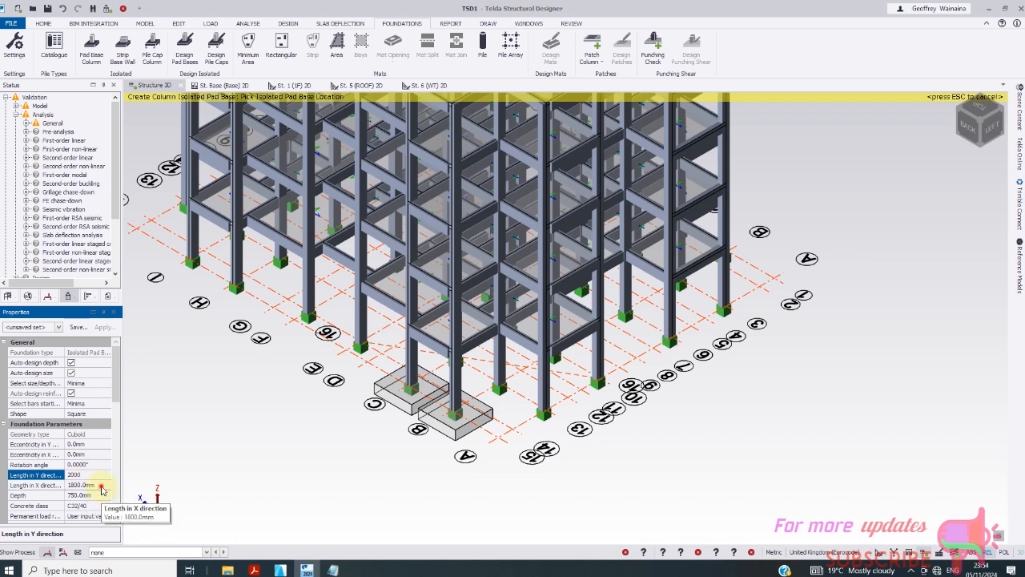
pyautogui.click(54, 488)
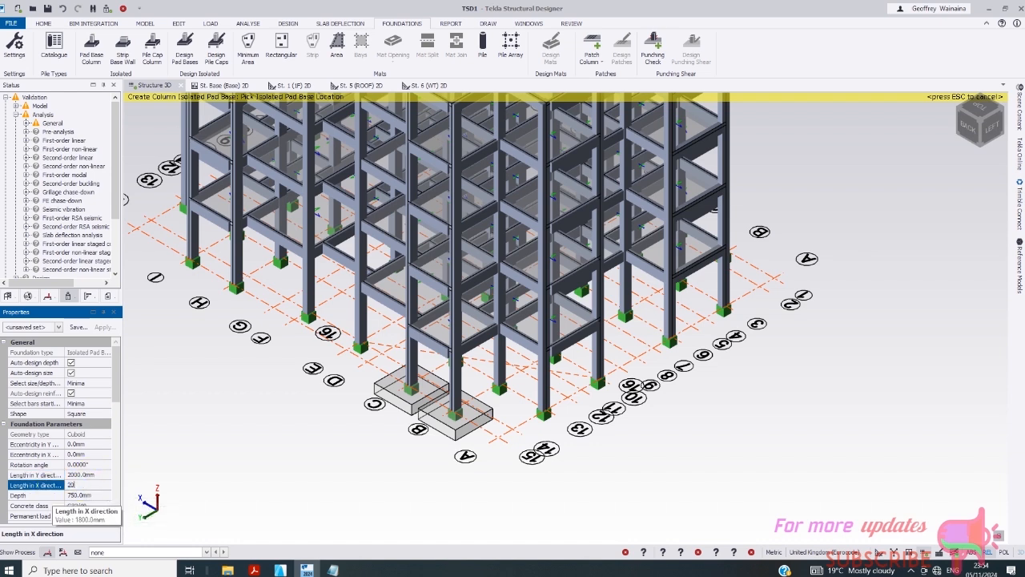
pyautogui.write('2000')
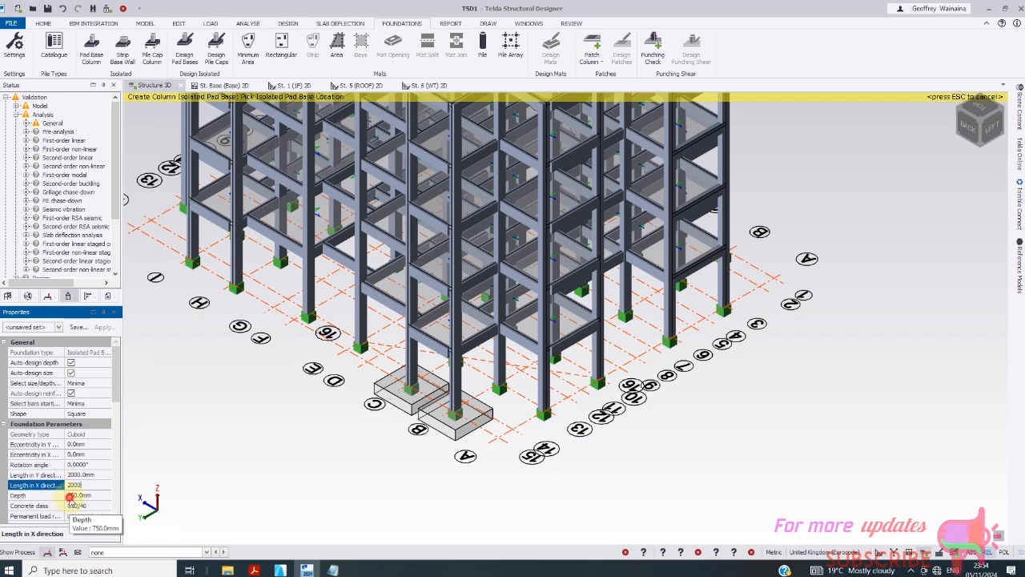
pyautogui.click(34, 496)
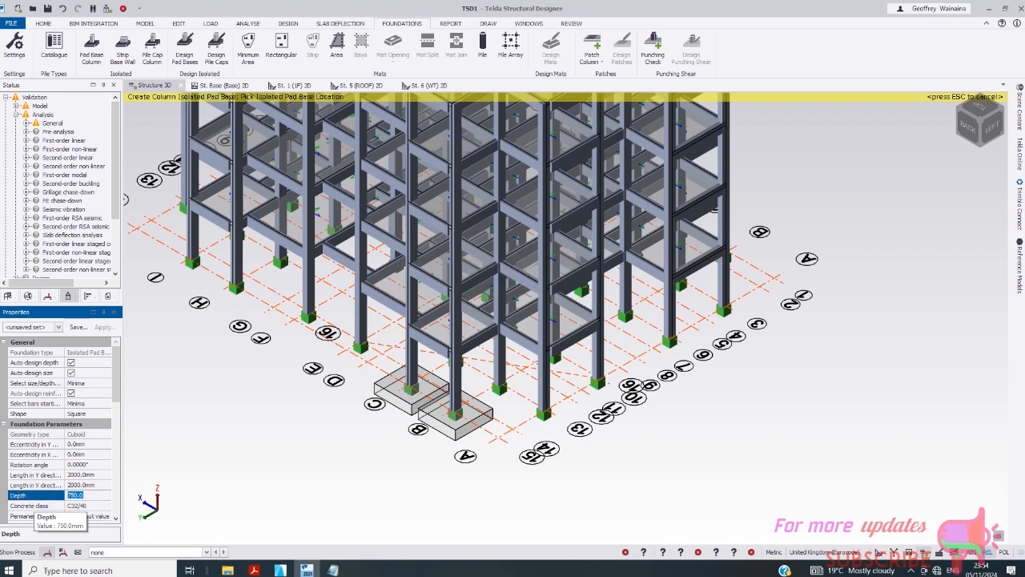
pyautogui.write('500')
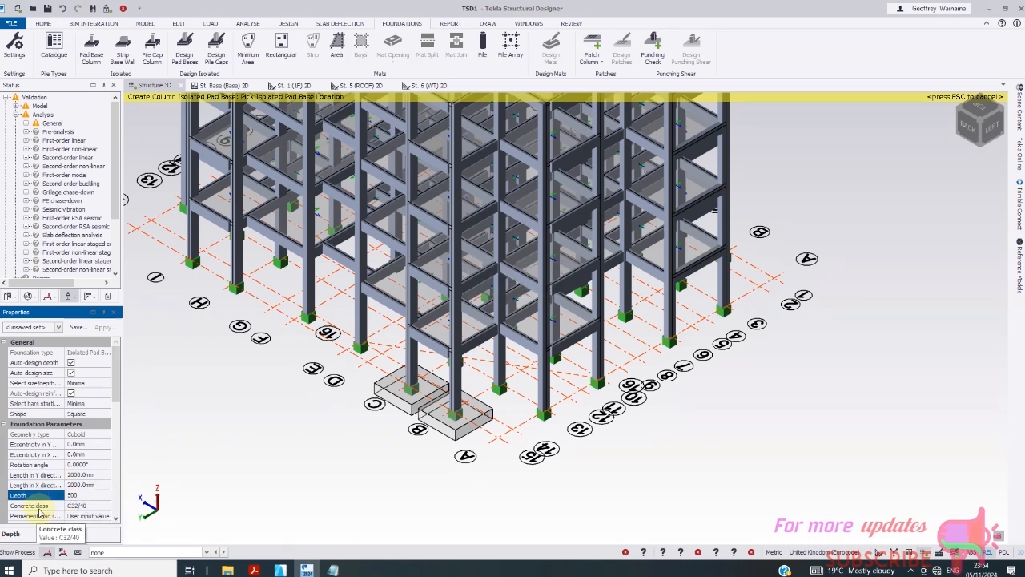
pyautogui.click(88, 505)
# - Use C20/25 concrete and size 12 inside-layer bars
pyautogui.click(107, 506)
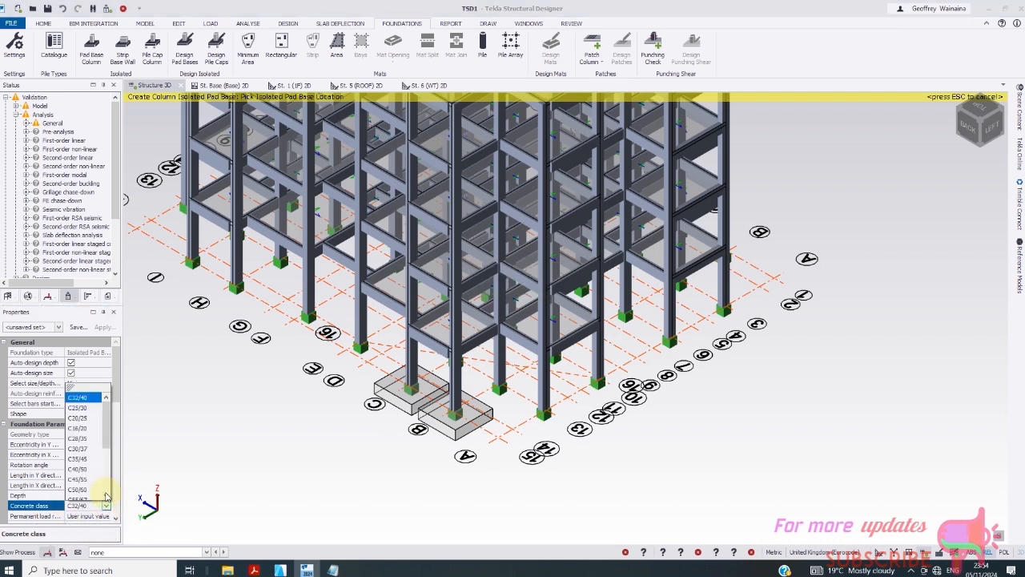
pyautogui.click(82, 408)
pyautogui.click(106, 506)
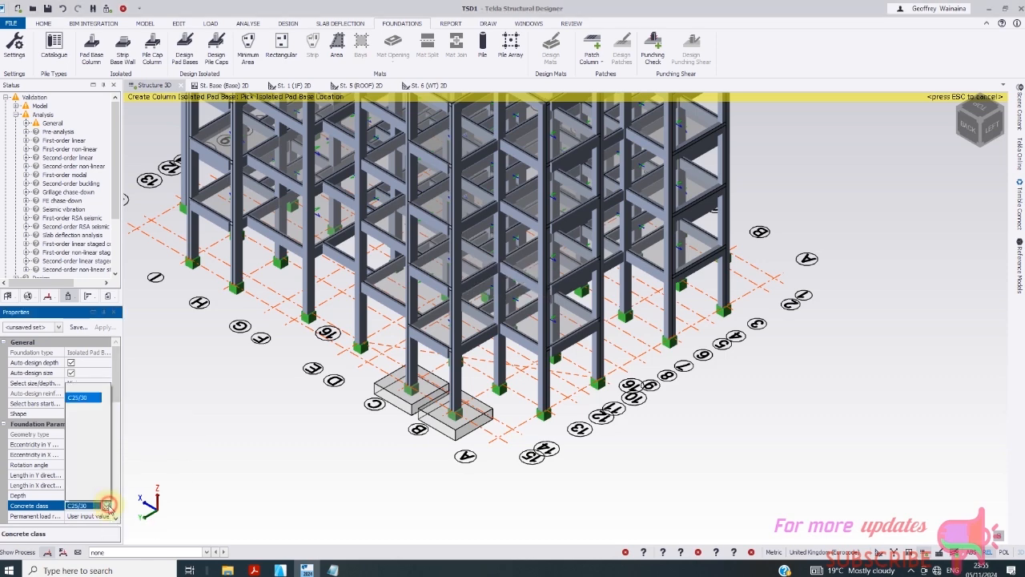
pyautogui.click(78, 417)
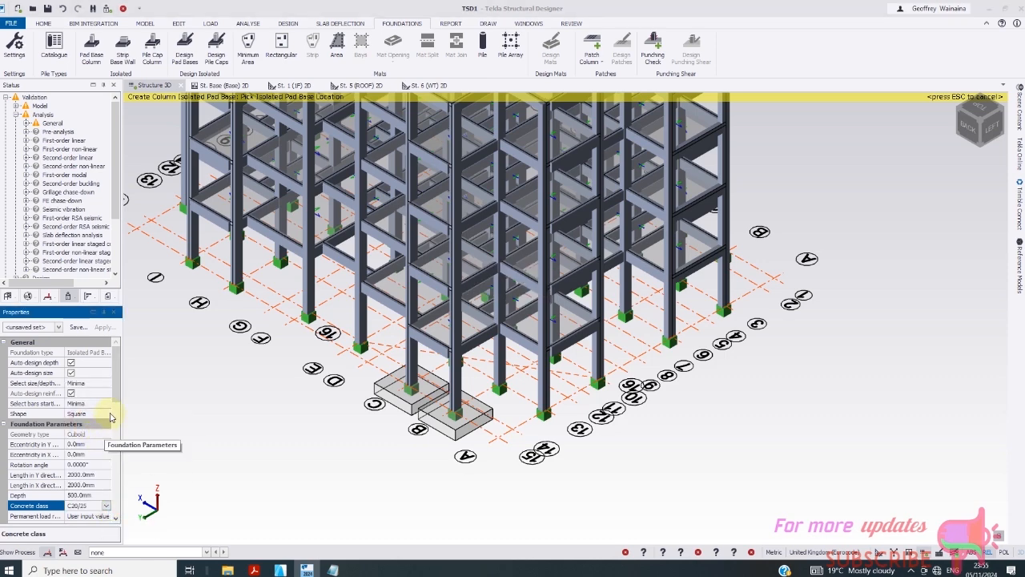
pyautogui.moveTo(116, 408); pyautogui.dragTo(123, 466)
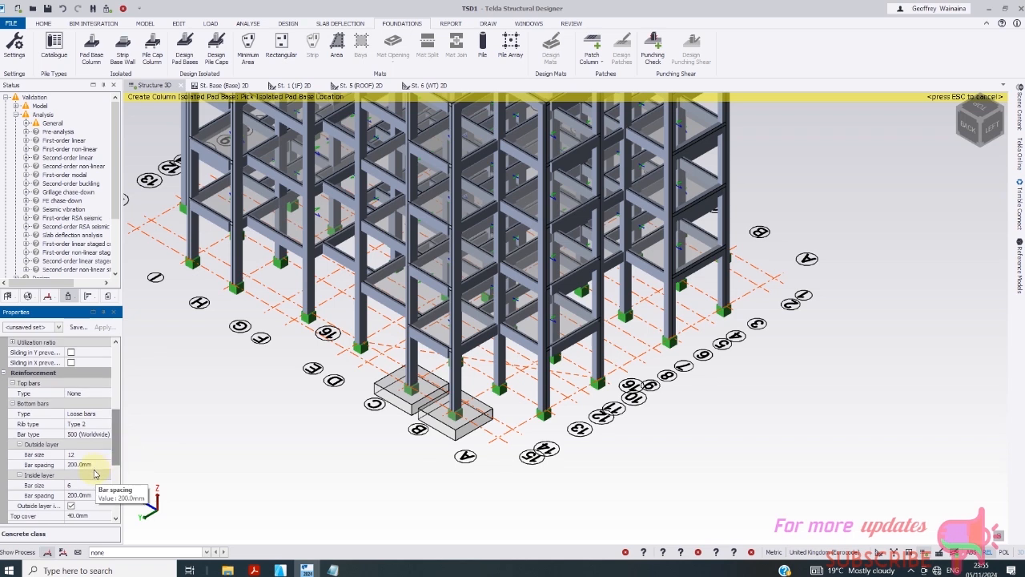
pyautogui.click(96, 486)
pyautogui.click(106, 487)
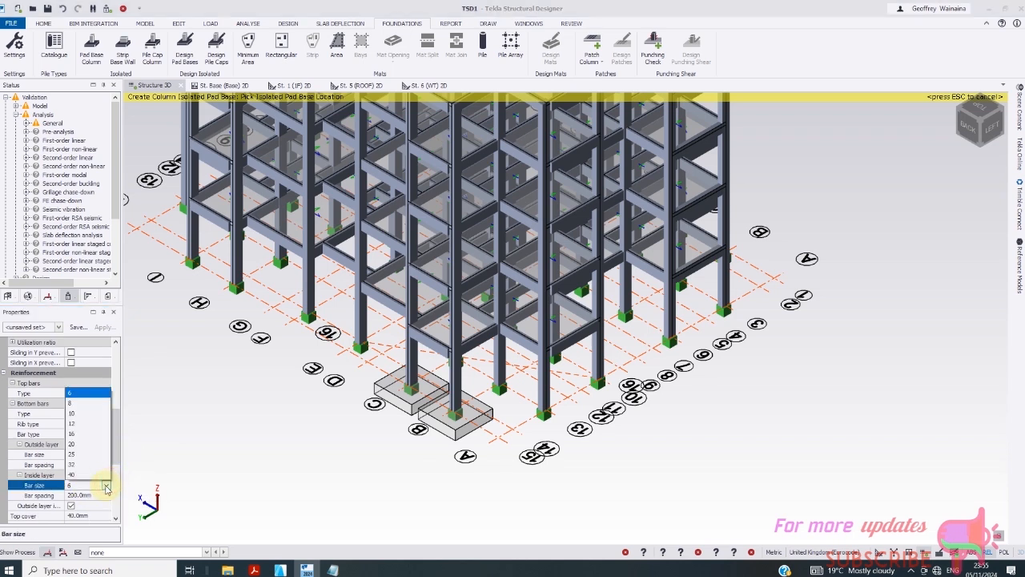
pyautogui.click(78, 423)
# - Set bearing capacities A1 and A2 to 200 kN/m²
pyautogui.moveTo(120, 468); pyautogui.dragTo(122, 497)
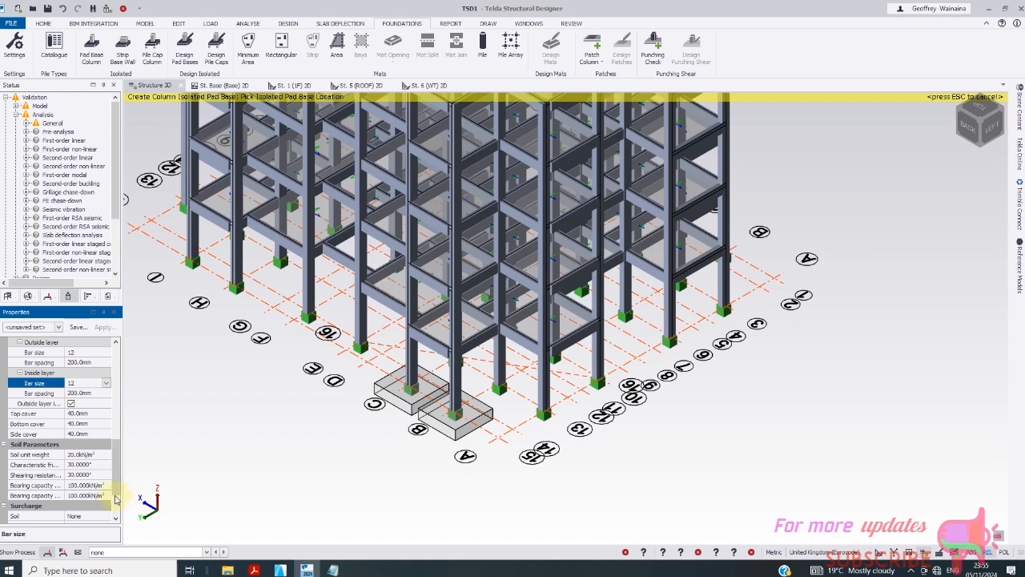
pyautogui.click(102, 486)
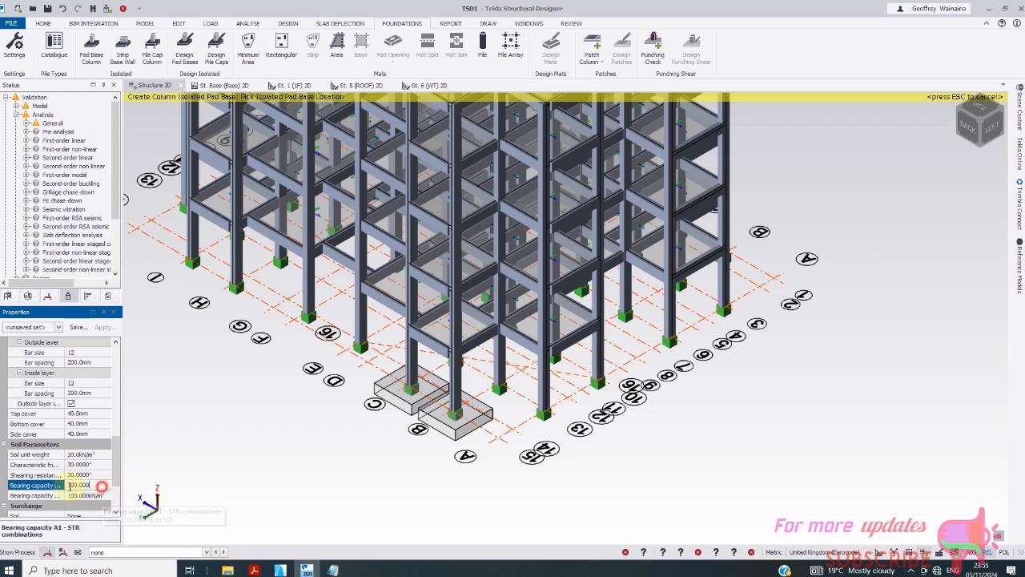
pyautogui.moveTo(102, 487); pyautogui.dragTo(66, 488)
pyautogui.write('20')
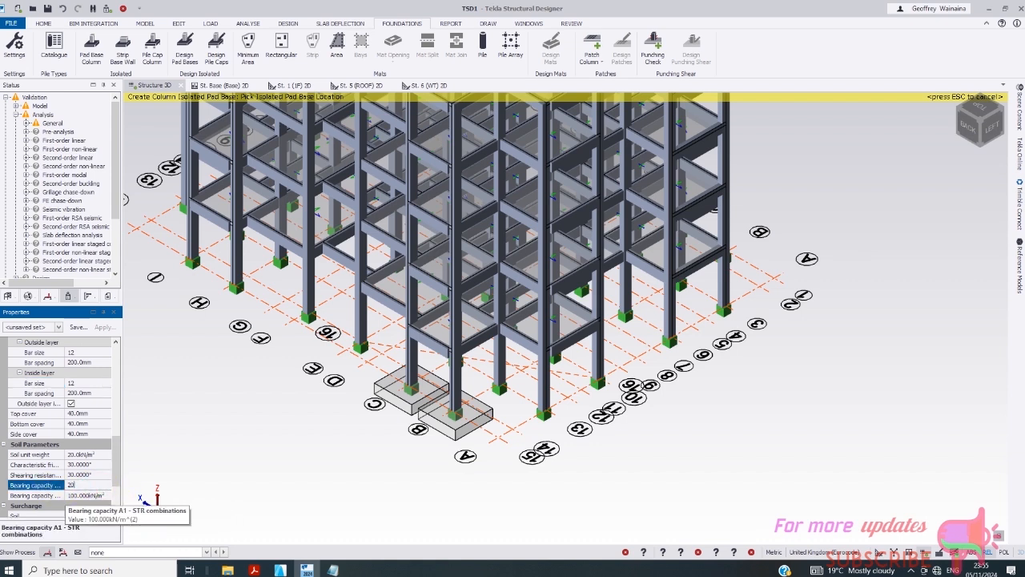
pyautogui.write('0')
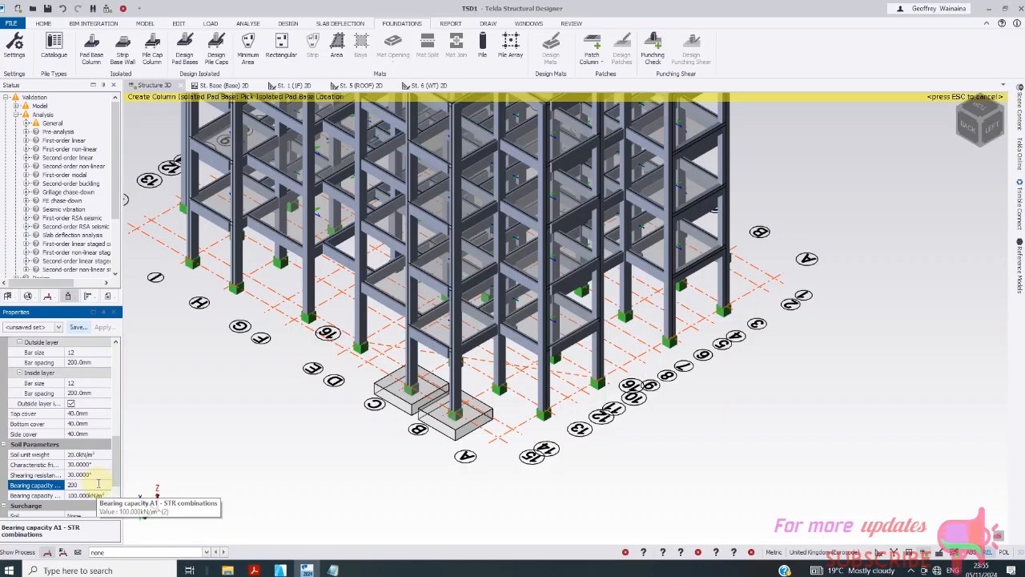
pyautogui.press('Tab')
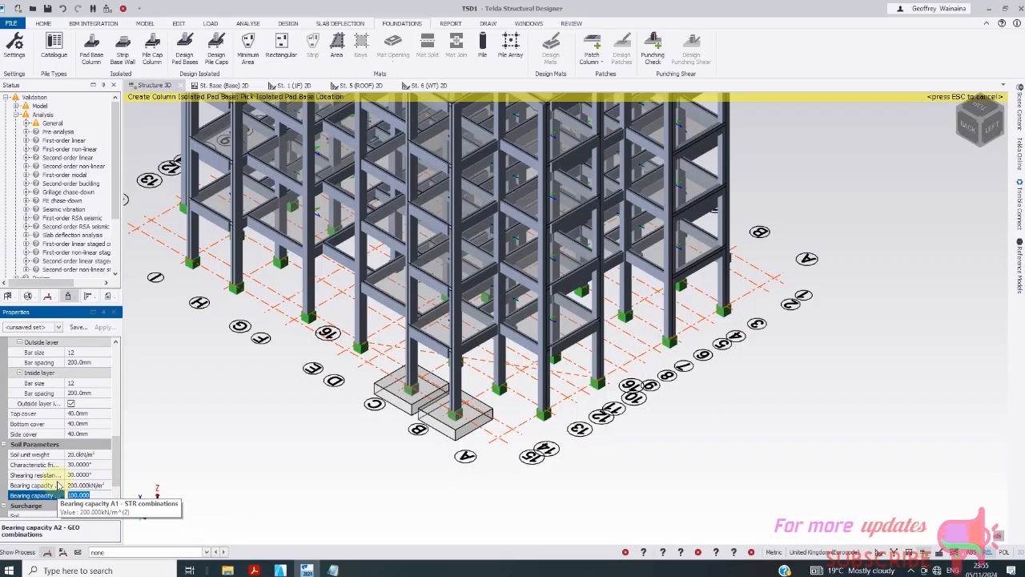
pyautogui.write('200')
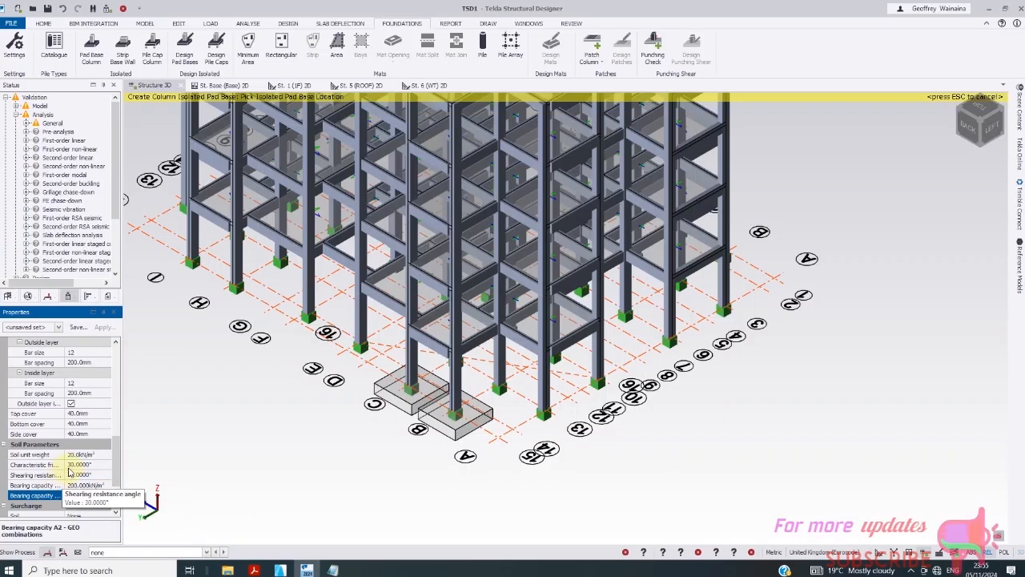
# - In the 3D view, add pad bases under columns E/14, C4, line H and I/15
pyautogui.click(231, 85)
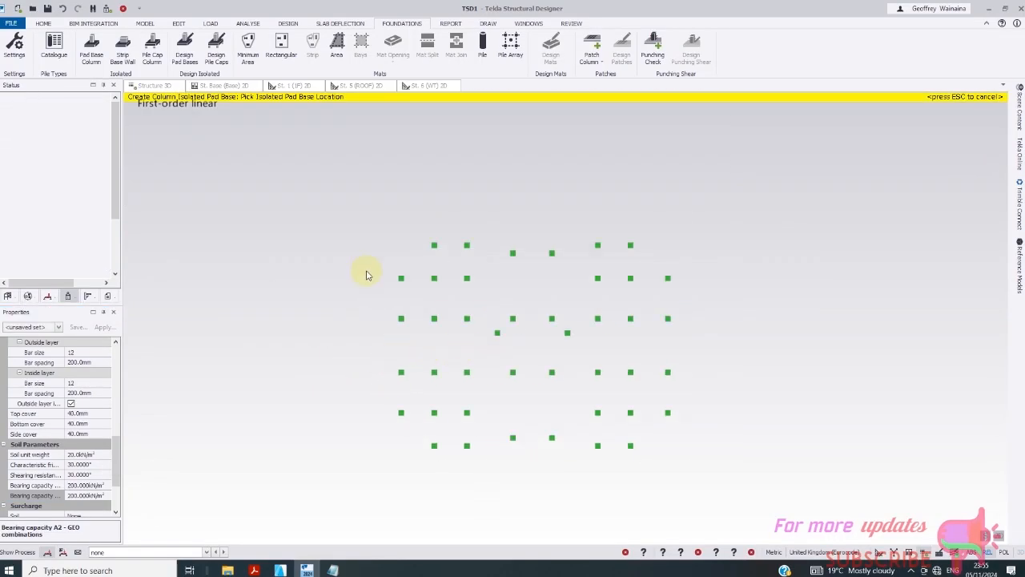
pyautogui.click(157, 85)
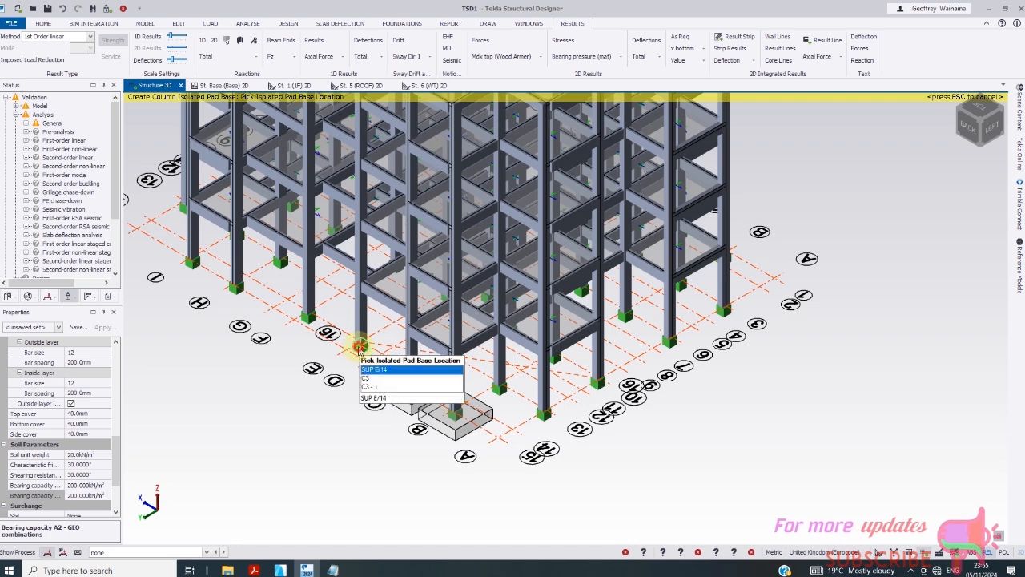
pyautogui.click(358, 360)
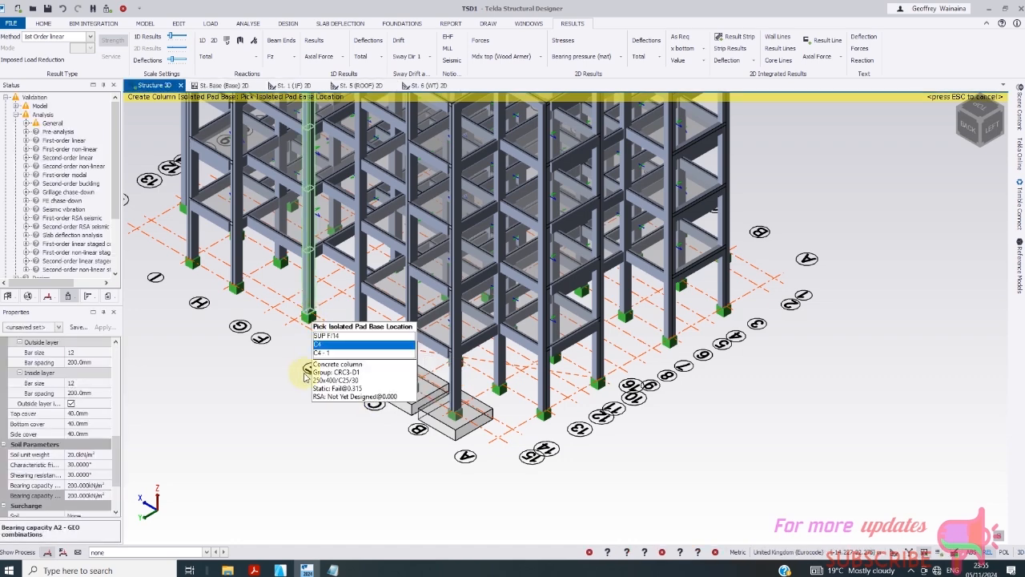
pyautogui.click(311, 315)
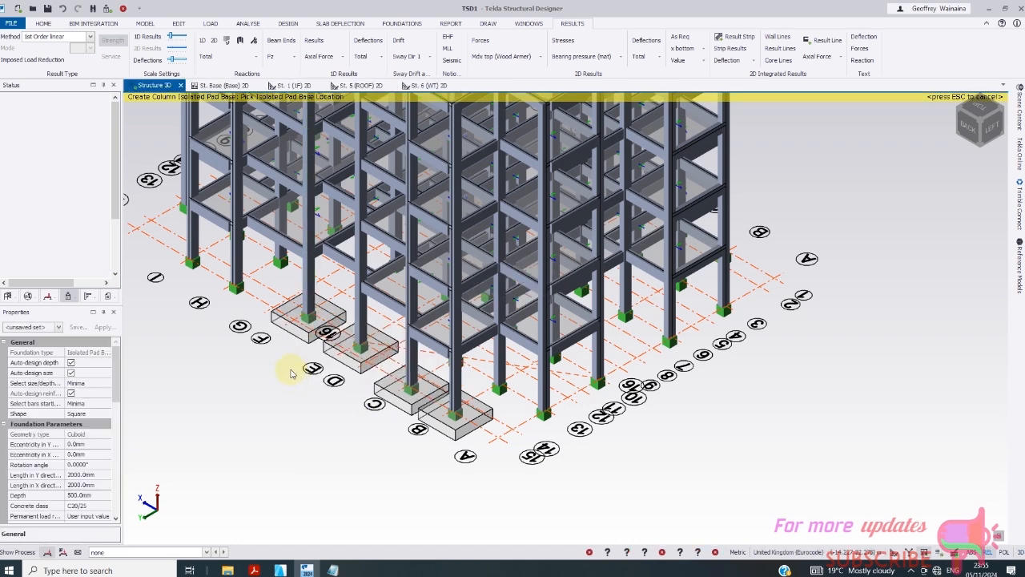
pyautogui.click(278, 262)
pyautogui.click(193, 262)
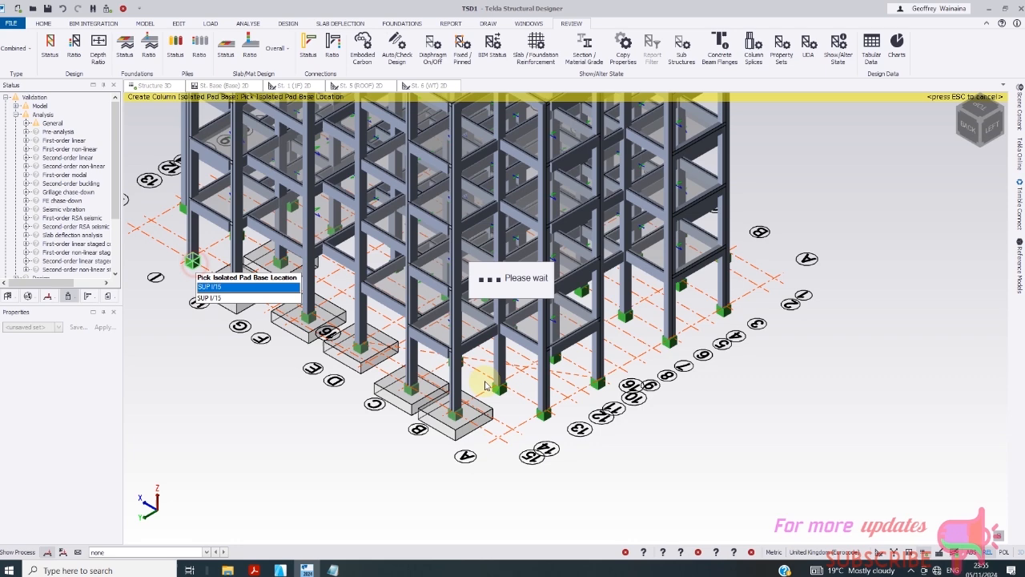
# - Add pad bases along grids A and B, including A/13, A/10, B/10, B/6, B/3 and the far corner
pyautogui.click(544, 413)
pyautogui.click(501, 389)
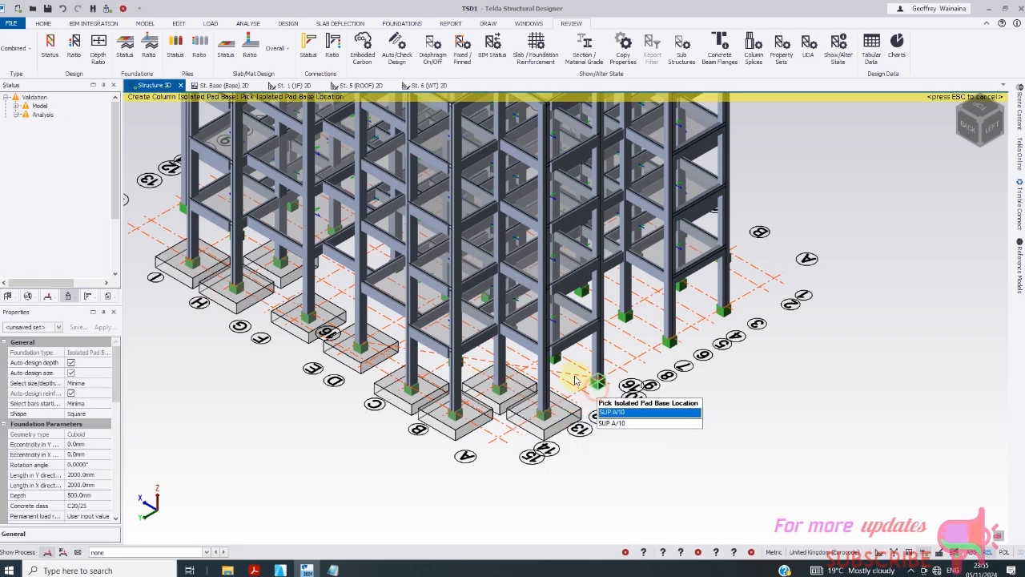
pyautogui.click(597, 386)
pyautogui.click(564, 374)
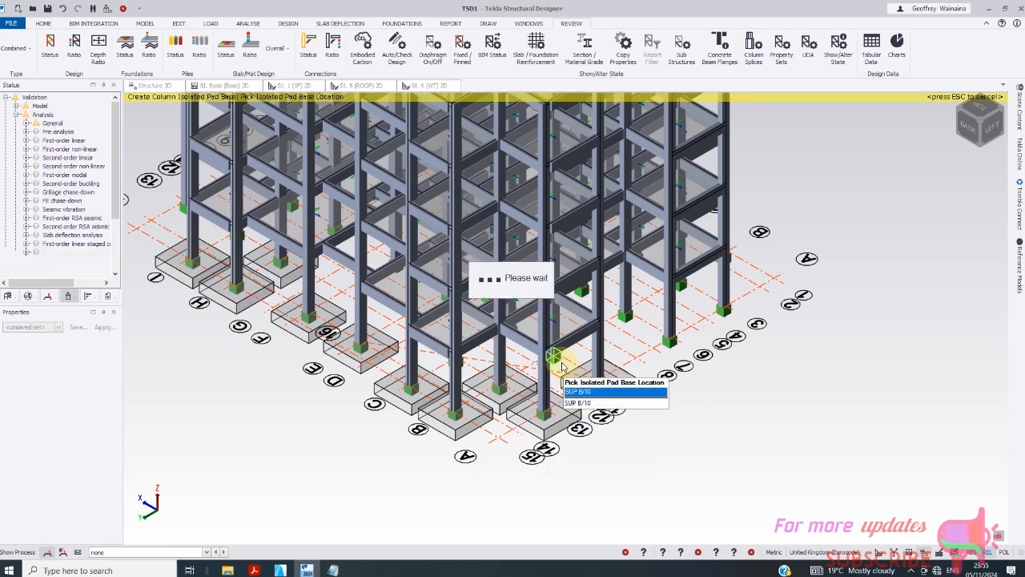
pyautogui.click(626, 318)
pyautogui.click(670, 356)
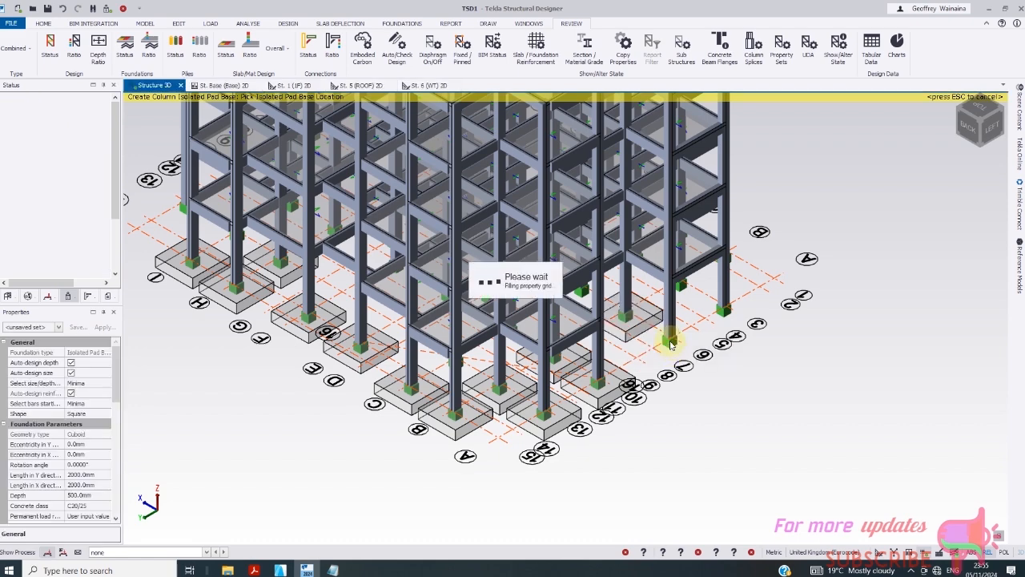
pyautogui.click(670, 340)
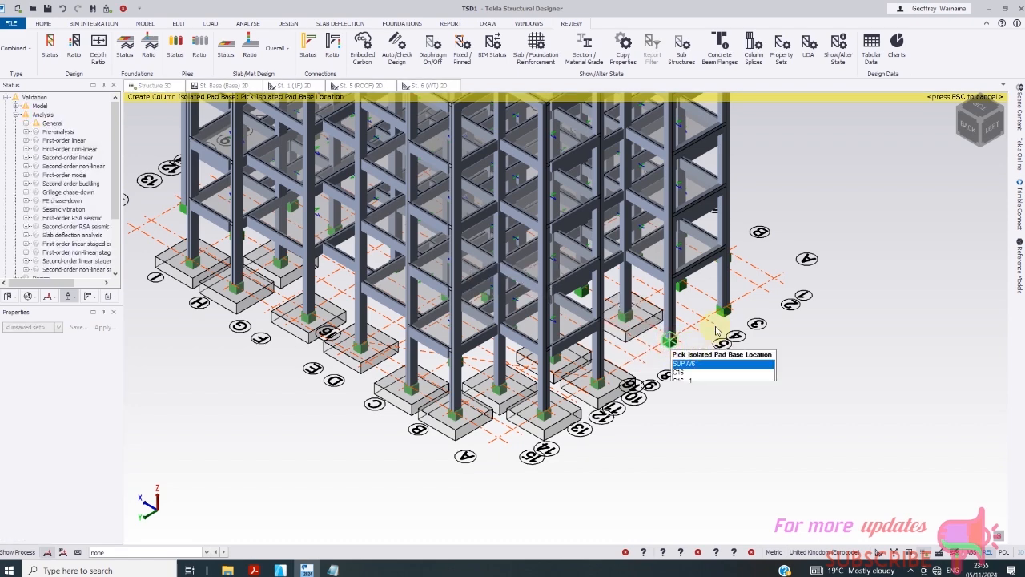
pyautogui.click(680, 284)
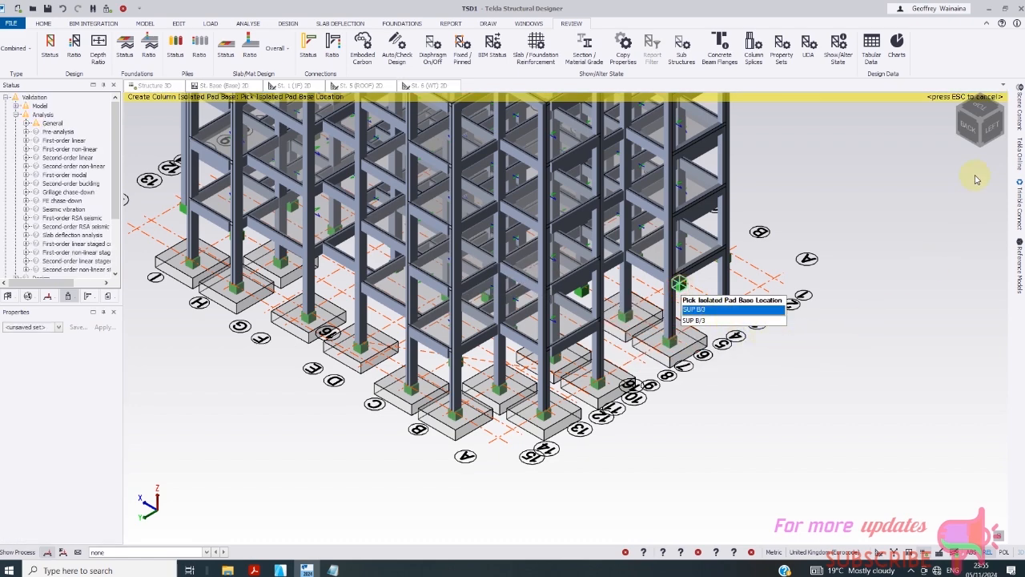
pyautogui.click(748, 309)
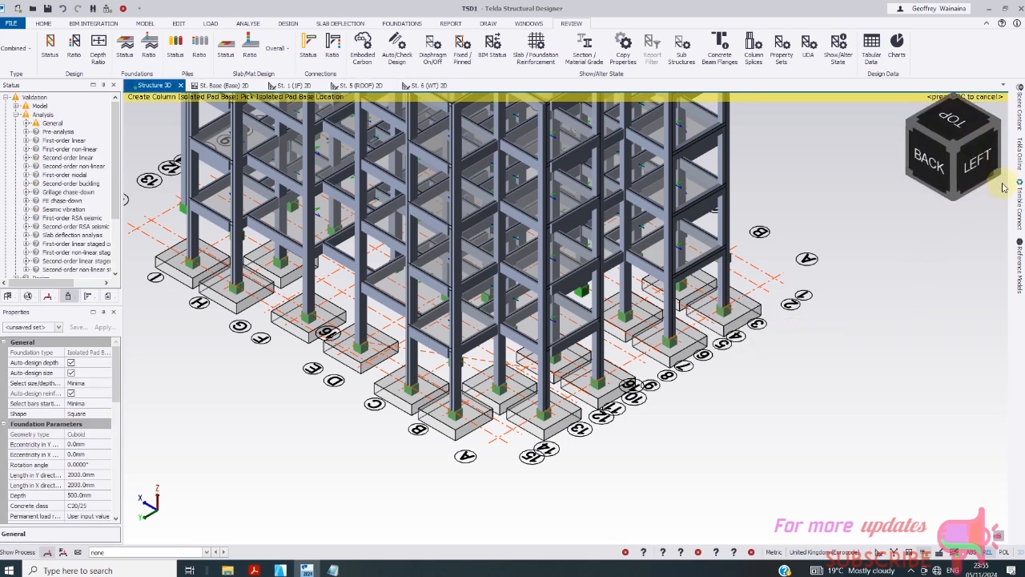
# - Zoom out and add pad bases under supports on lines J, I and H, including J/3, J/10, I/6, I/1, H/3
pyautogui.click(1002, 178)
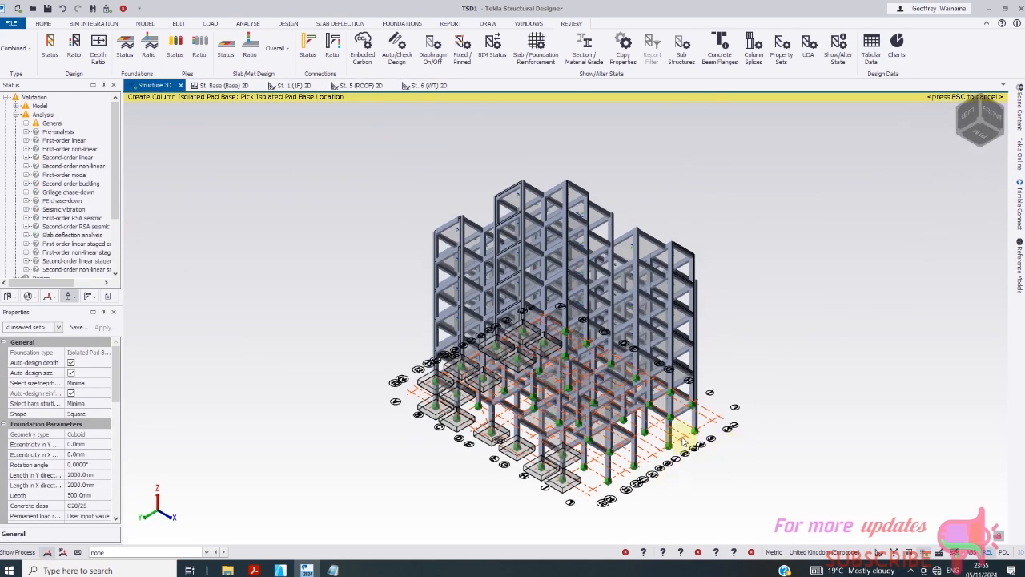
pyautogui.click(690, 430)
pyautogui.click(691, 430)
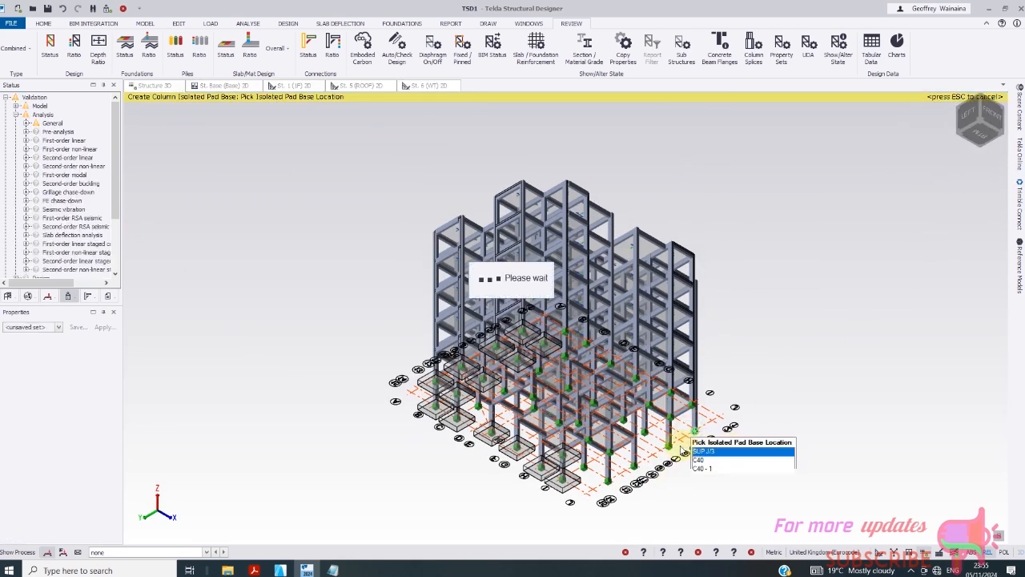
pyautogui.click(634, 478)
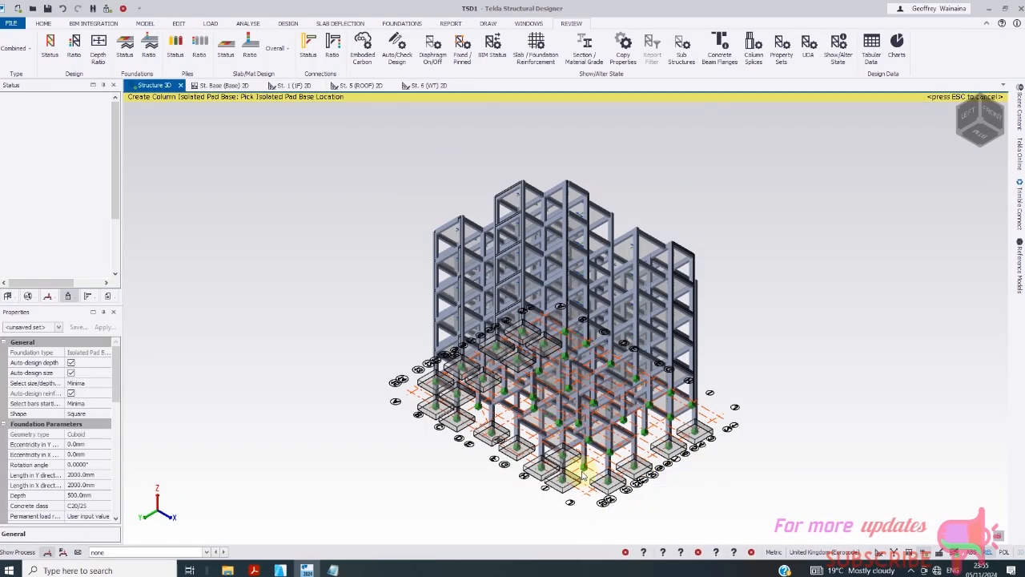
pyautogui.click(644, 433)
pyautogui.click(671, 418)
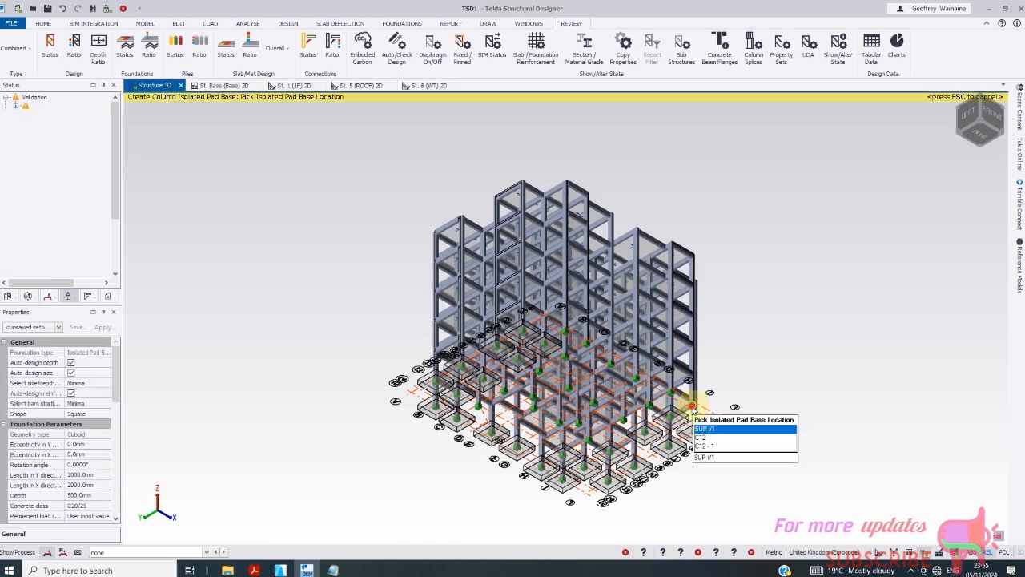
pyautogui.click(694, 405)
pyautogui.click(670, 393)
pyautogui.click(650, 407)
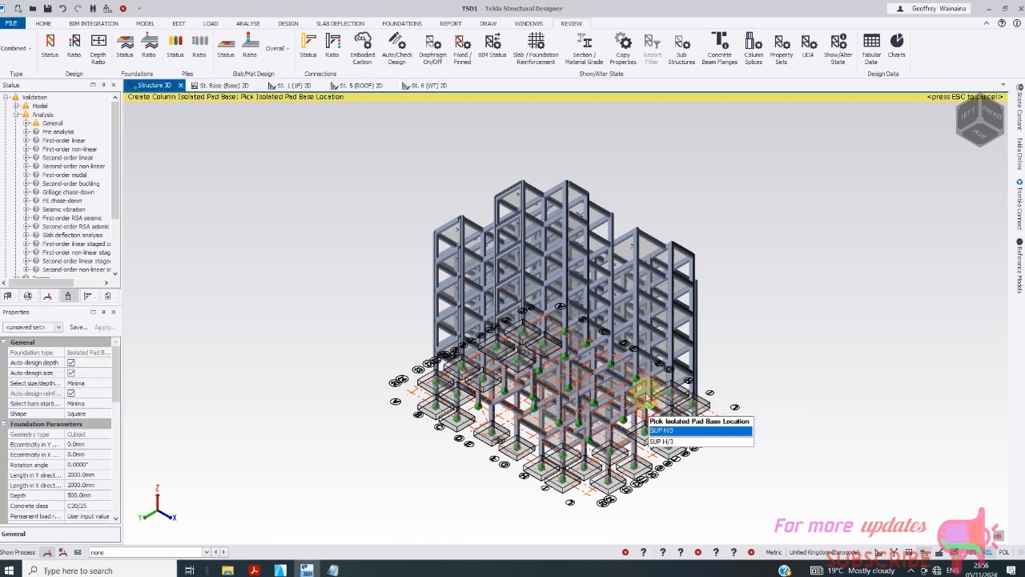
pyautogui.click(636, 381)
pyautogui.click(625, 422)
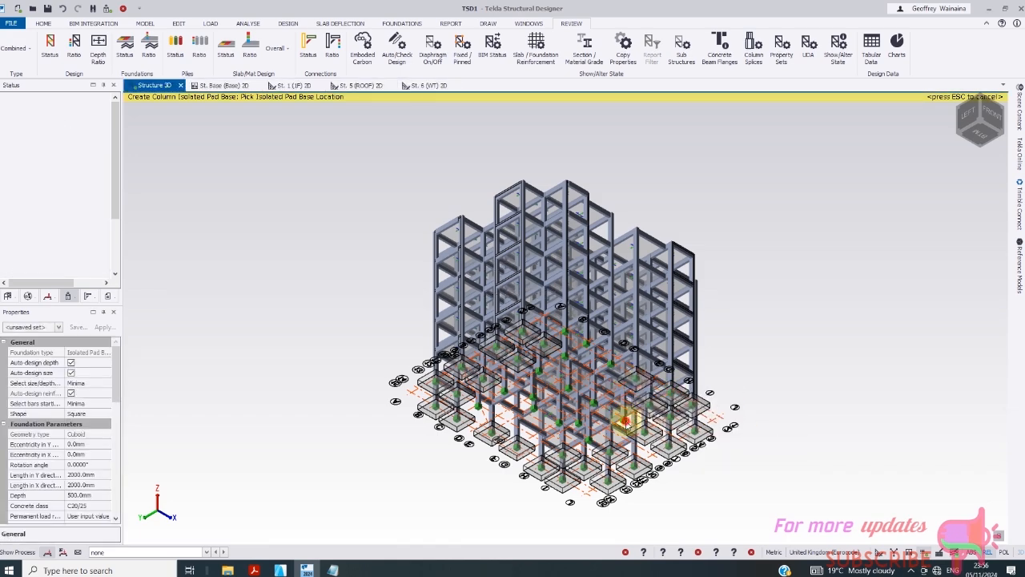
# - Add pad bases under the remaining interior supports, including F/6, G/9, F/10, C/1 and C/13
pyautogui.click(588, 444)
pyautogui.click(577, 427)
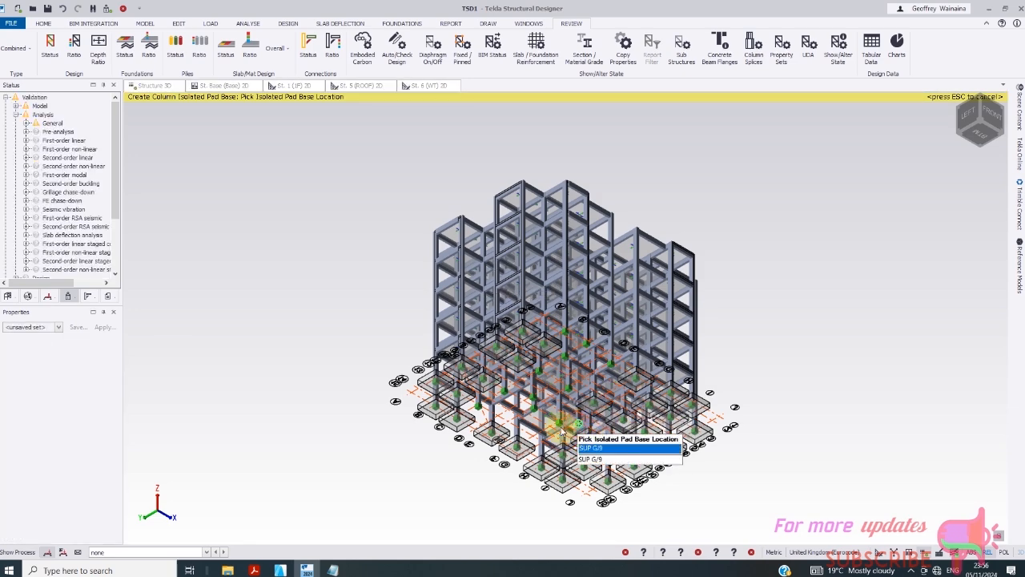
pyautogui.click(562, 431)
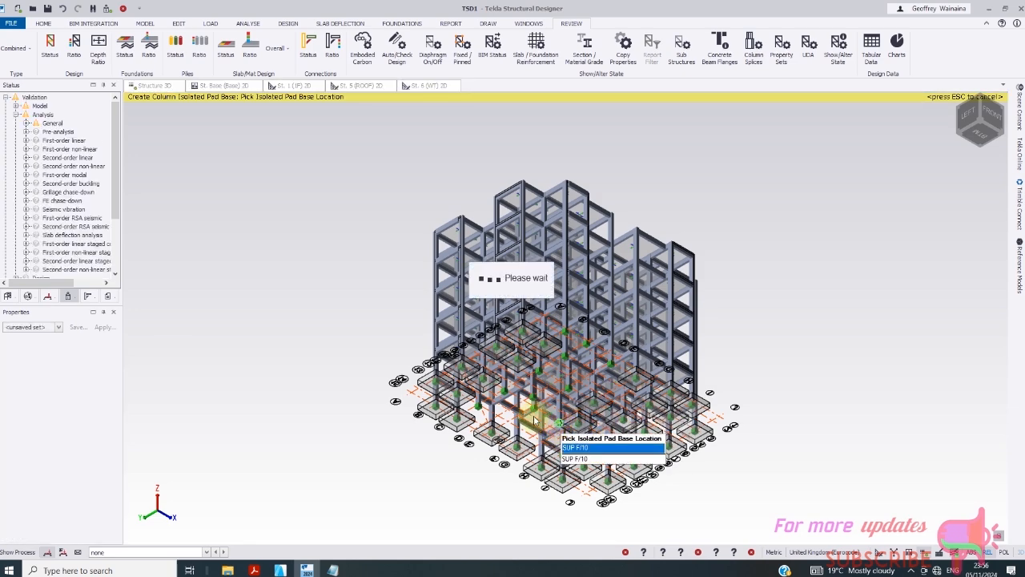
pyautogui.click(565, 407)
pyautogui.click(653, 393)
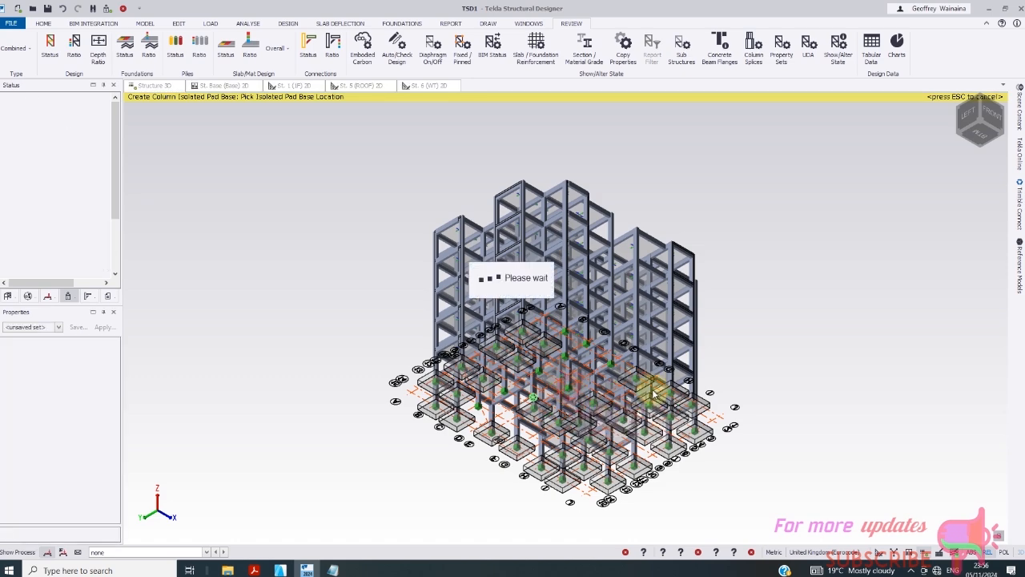
pyautogui.click(617, 383)
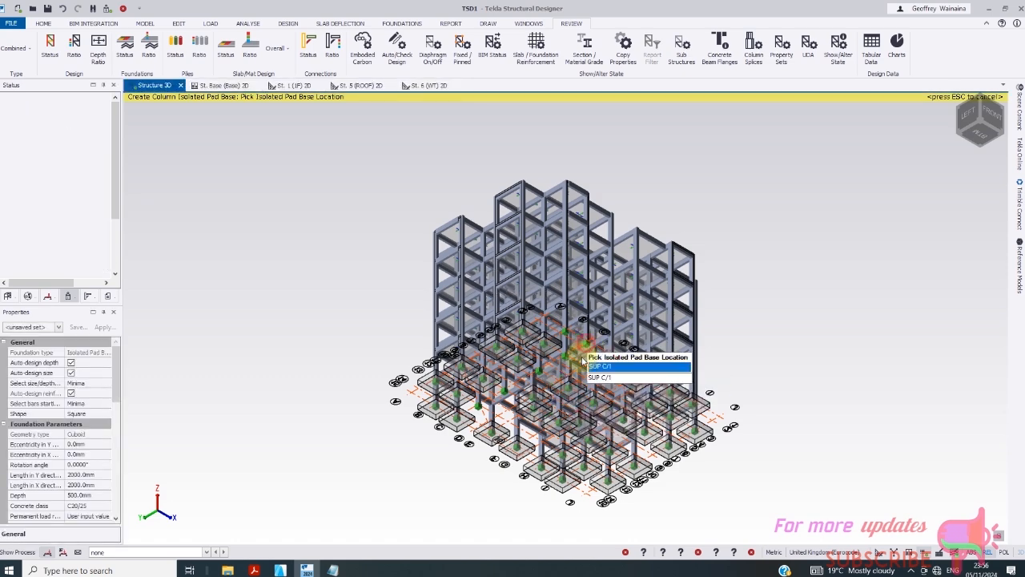
pyautogui.click(582, 357)
pyautogui.click(563, 362)
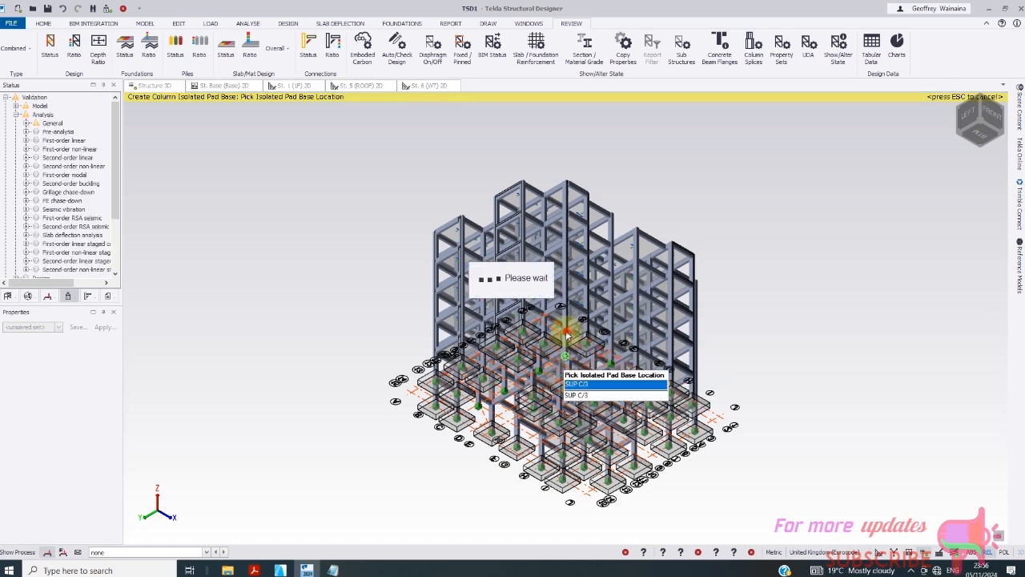
pyautogui.click(545, 383)
pyautogui.click(491, 410)
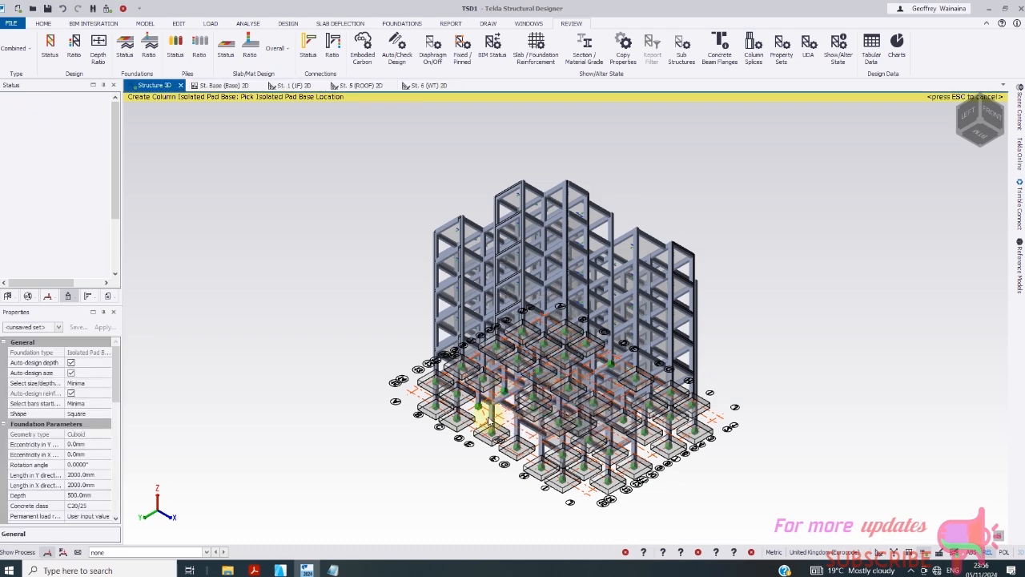
pyautogui.click(480, 411)
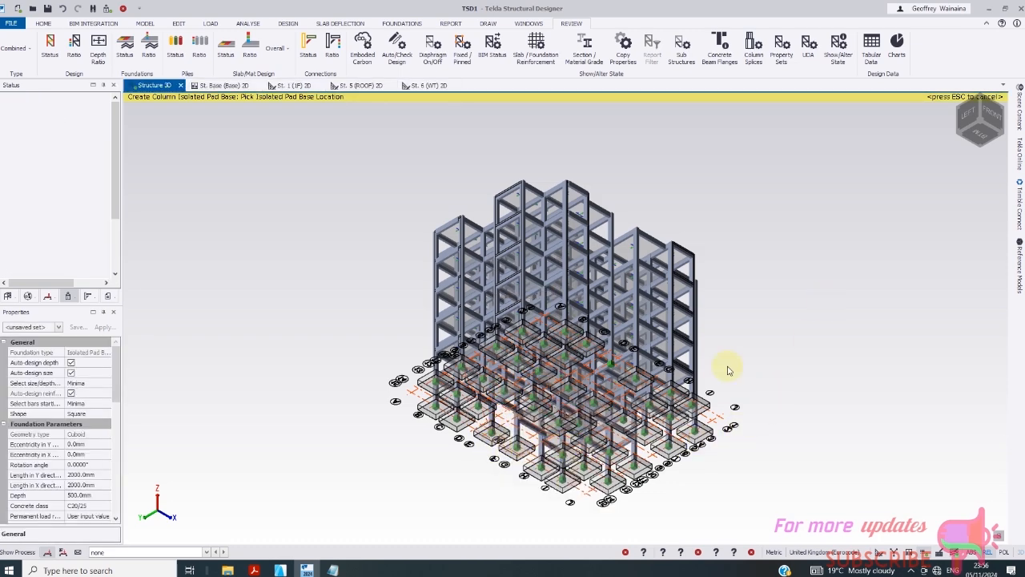
# - Place the final missing pad base and turn the model to a top-front-right view
pyautogui.scroll(1, 604, 362)
pyautogui.click(603, 362)
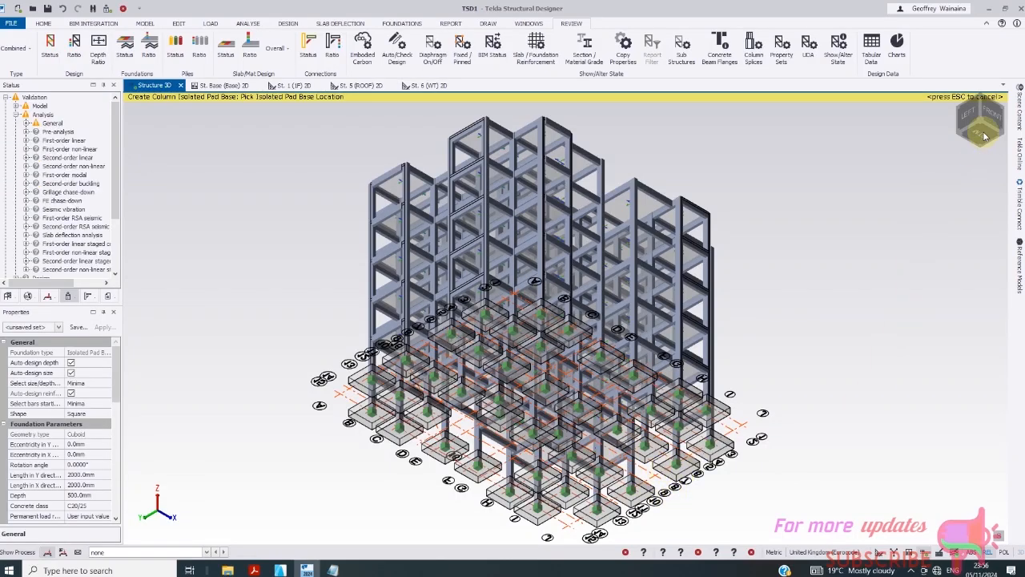
pyautogui.click(972, 171)
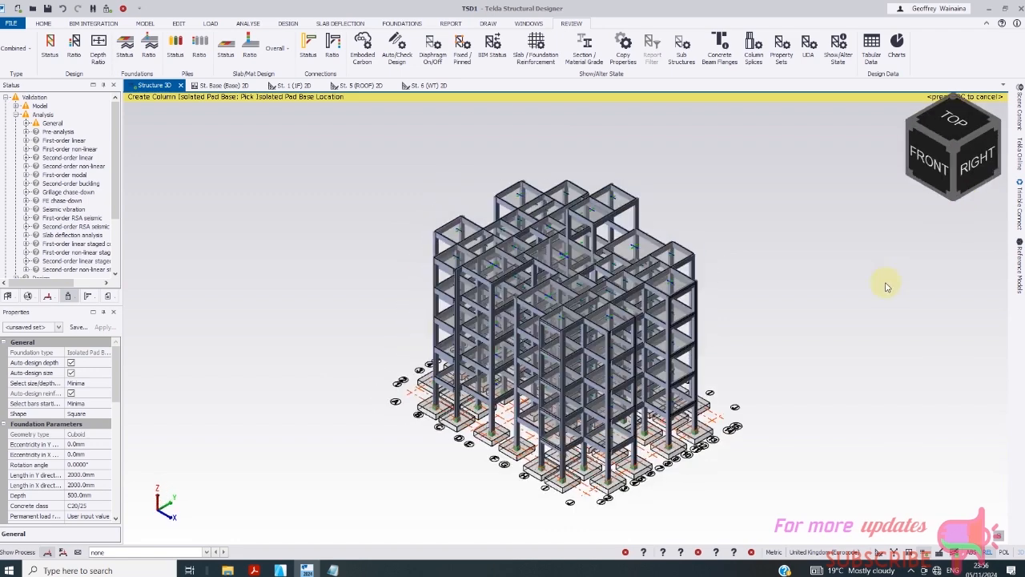
pyautogui.scroll(1, 665, 364)
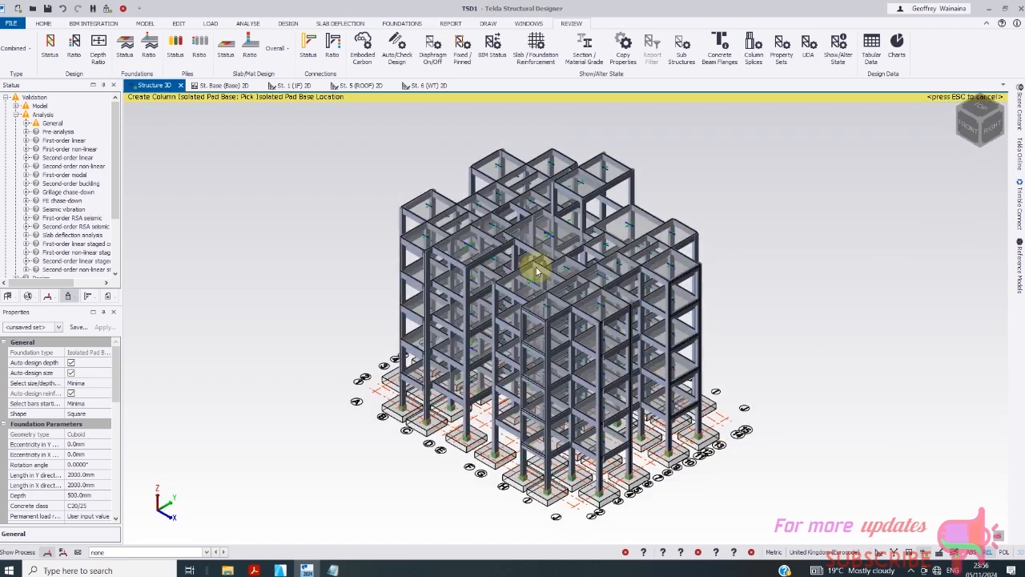
pyautogui.click(253, 24)
# - Run Analyse All (Static) on the whole frame, then start Design All (Gravity)
pyautogui.click(309, 56)
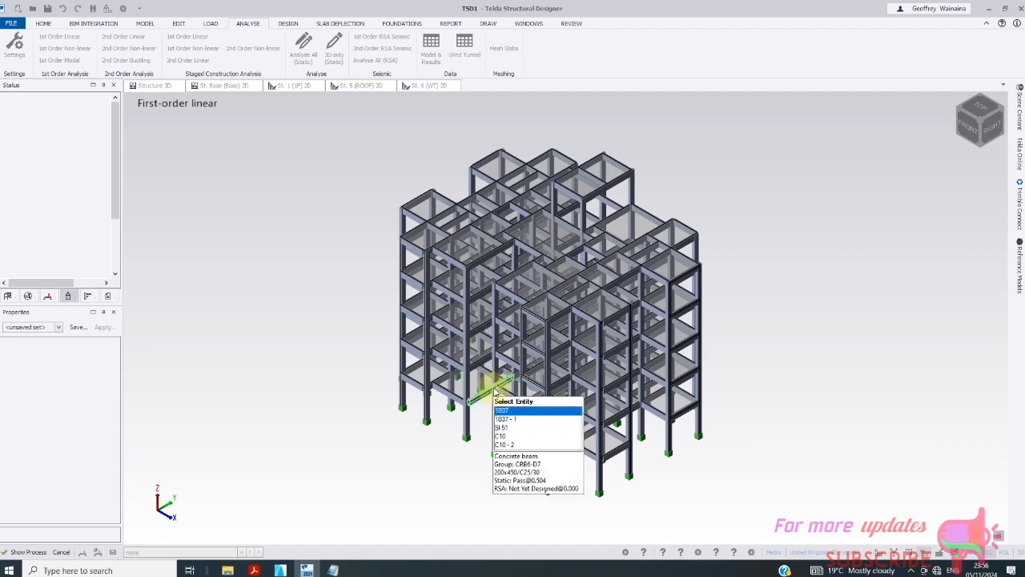
pyautogui.click(302, 24)
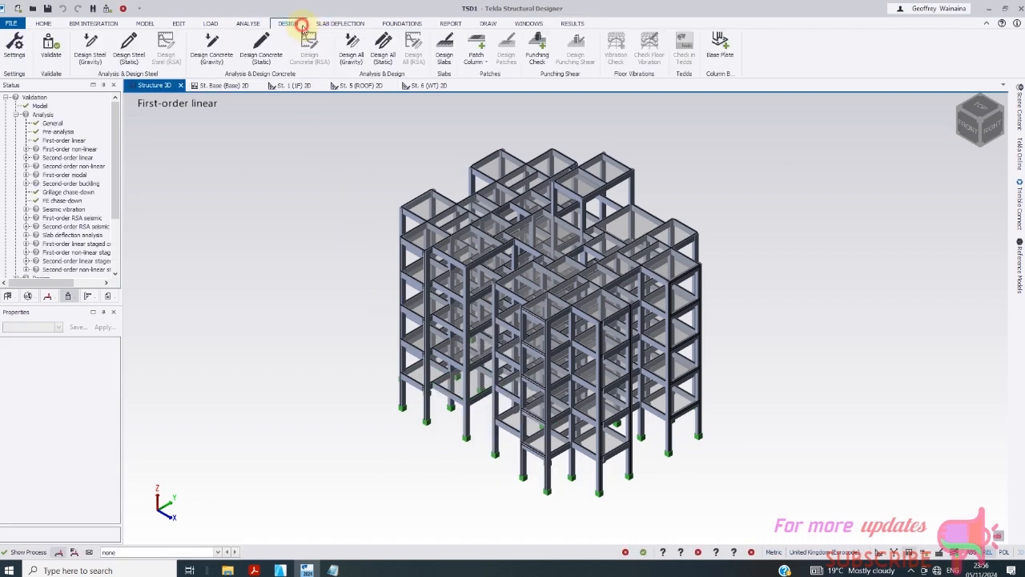
pyautogui.click(352, 57)
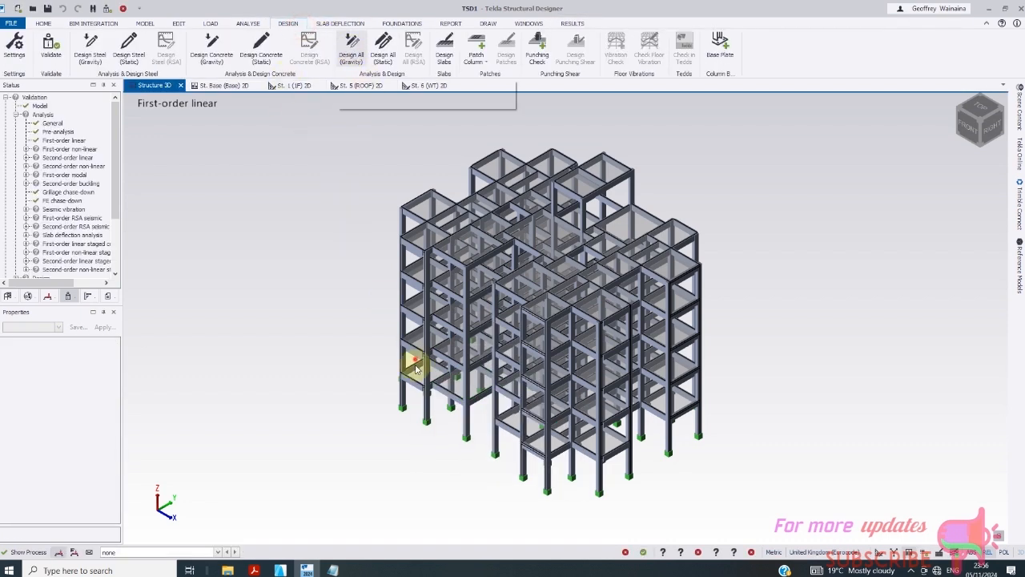
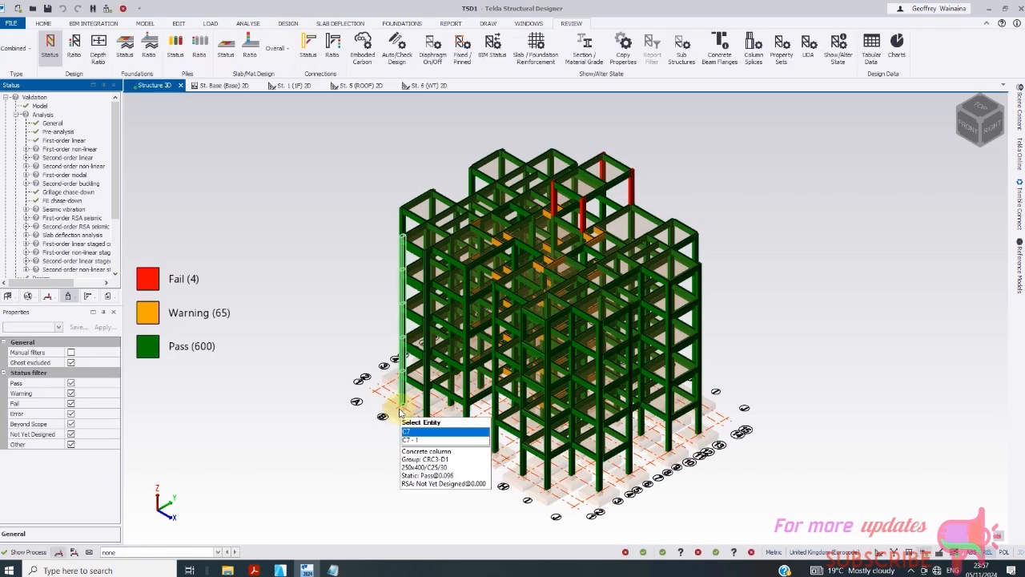
# - Rotate the model to a top-back-left view and zoom in on the failing columns
pyautogui.click(993, 135)
pyautogui.click(998, 124)
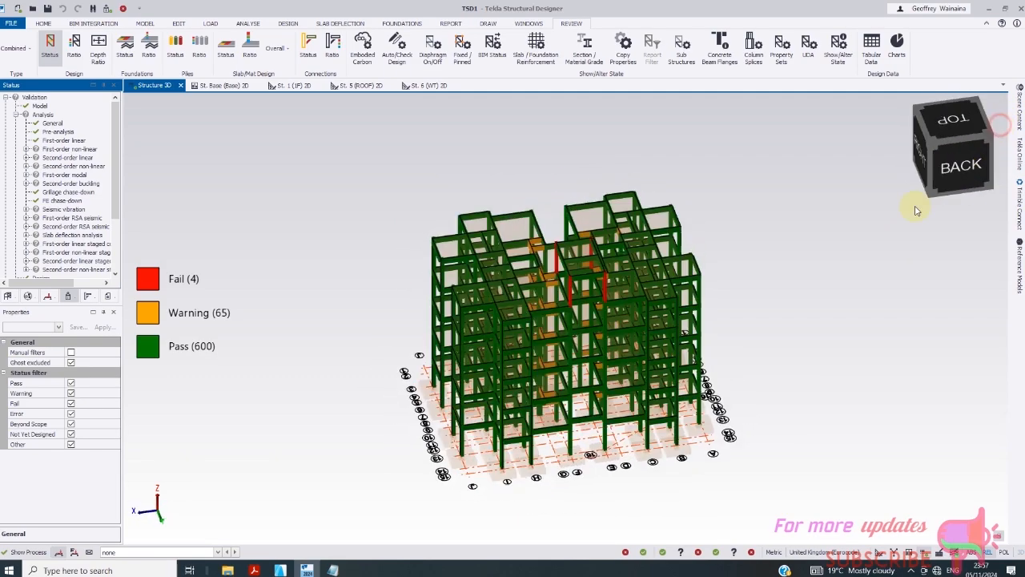
pyautogui.scroll(3, 459, 341)
pyautogui.scroll(3, 537, 368)
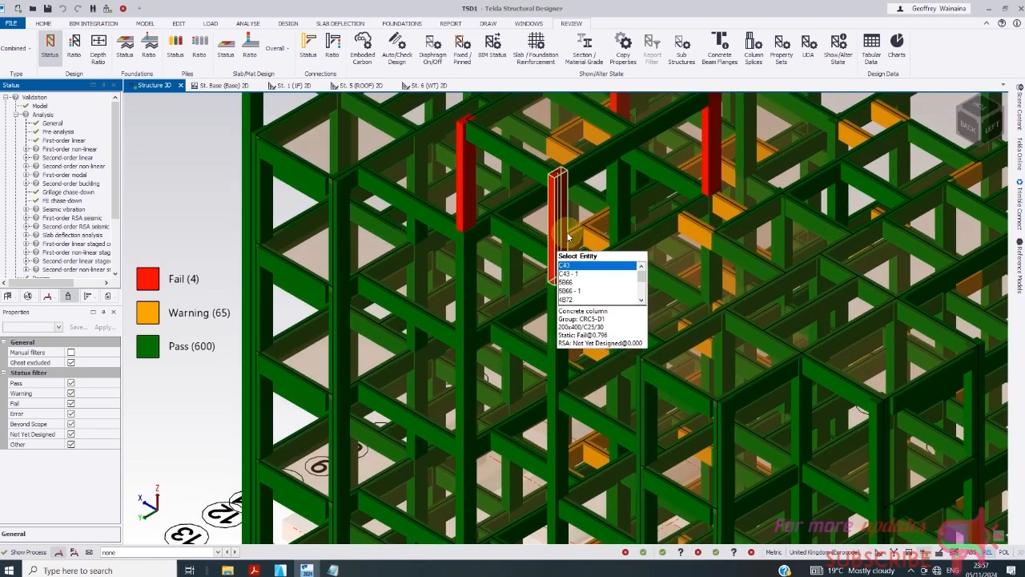
pyautogui.scroll(-2, 577, 344)
pyautogui.scroll(2, 552, 228)
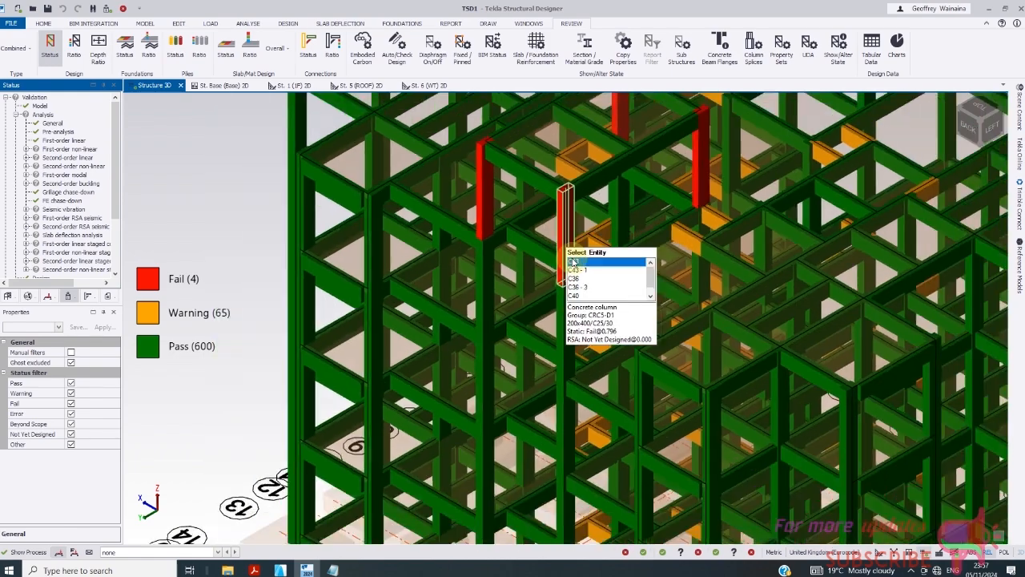
pyautogui.scroll(-2, 561, 232)
pyautogui.scroll(3, 572, 238)
pyautogui.scroll(5, 470, 304)
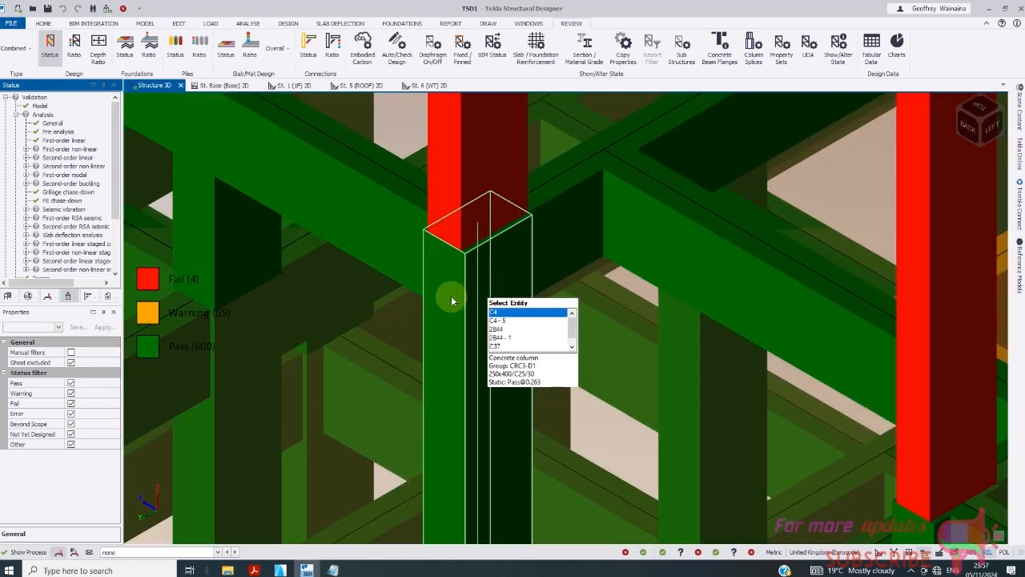
pyautogui.scroll(-3, 463, 316)
pyautogui.scroll(-2, 463, 317)
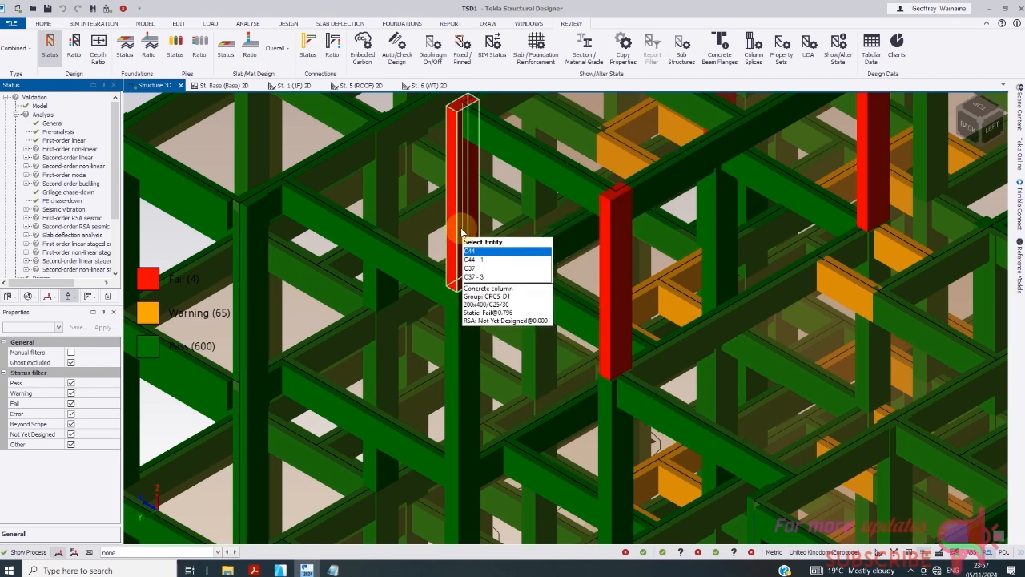
pyautogui.scroll(-1, 462, 233)
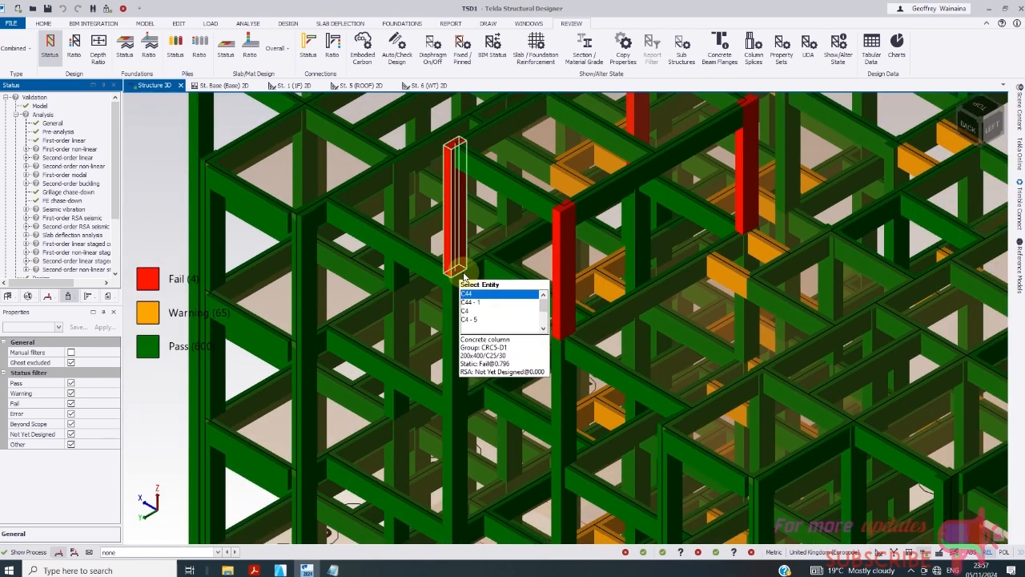
# - Select failing columns C44, C43, C45 and C46, checking C46's properties along the way
pyautogui.click(457, 252)
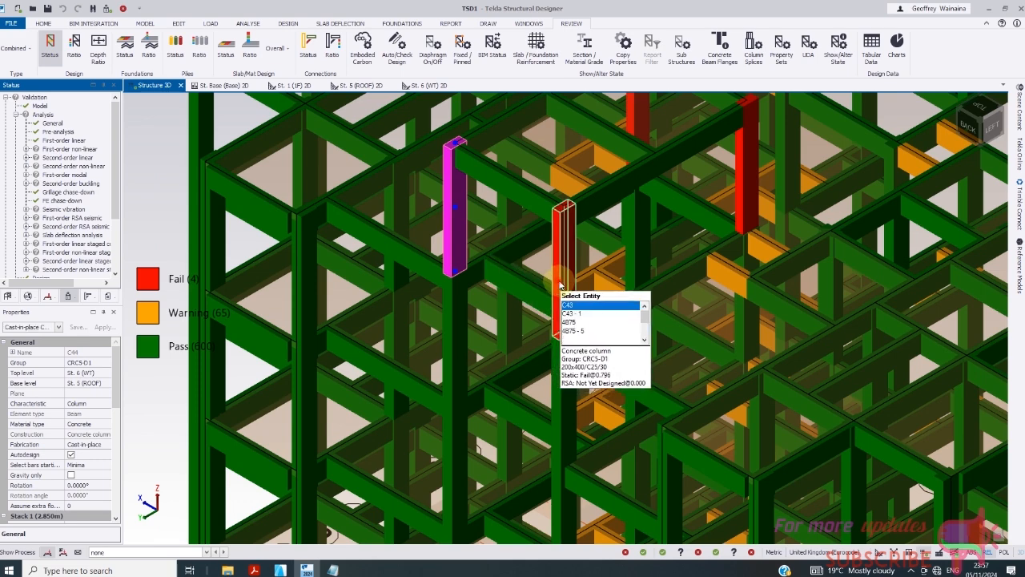
pyautogui.click(564, 261)
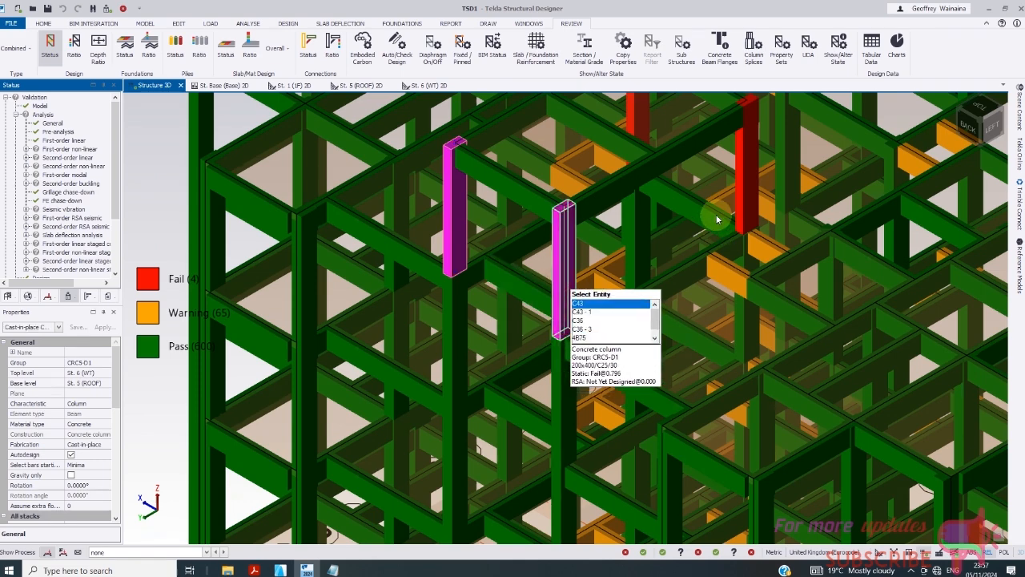
pyautogui.click(637, 116)
pyautogui.scroll(-3, 641, 241)
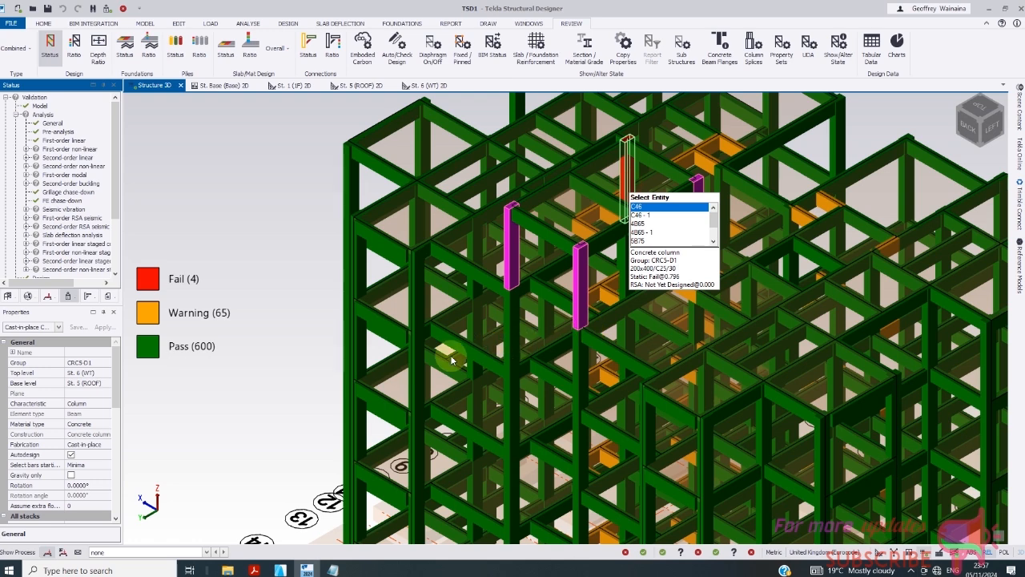
pyautogui.doubleClick(498, 352)
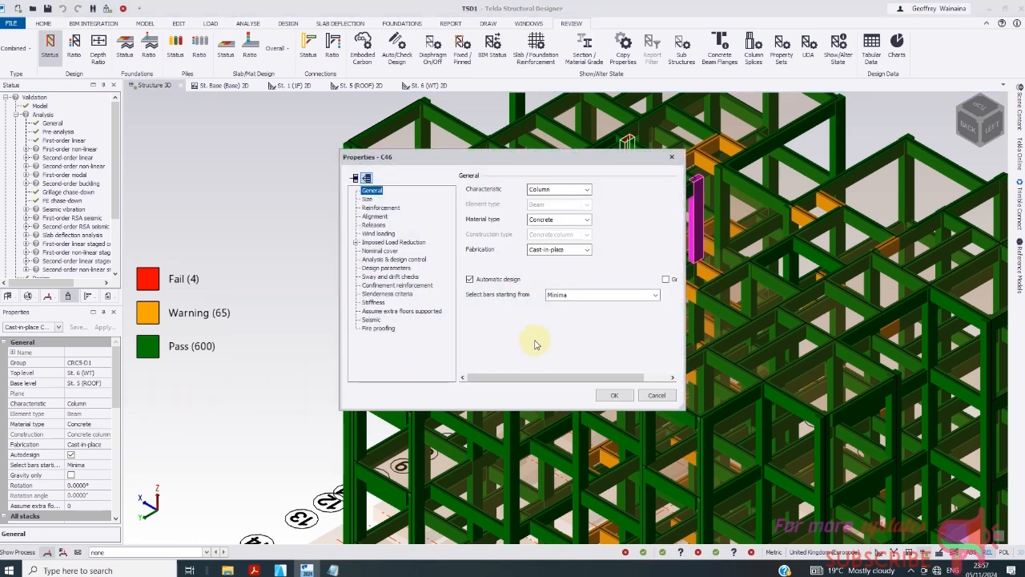
pyautogui.click(657, 395)
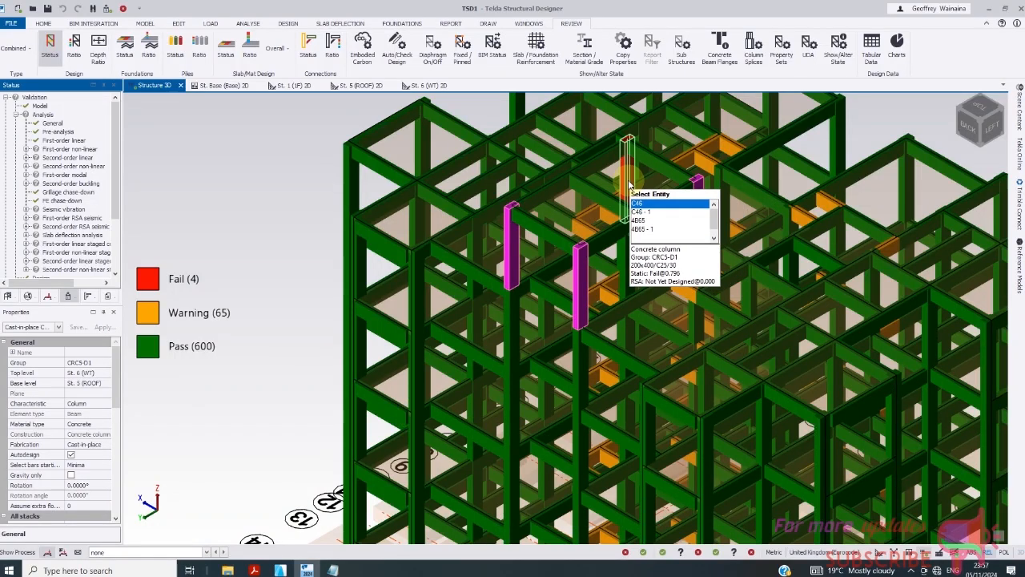
# - Change the selected columns' section for all stacks from 200x400 to 250x400
pyautogui.scroll(-5, 119, 405)
pyautogui.click(104, 405)
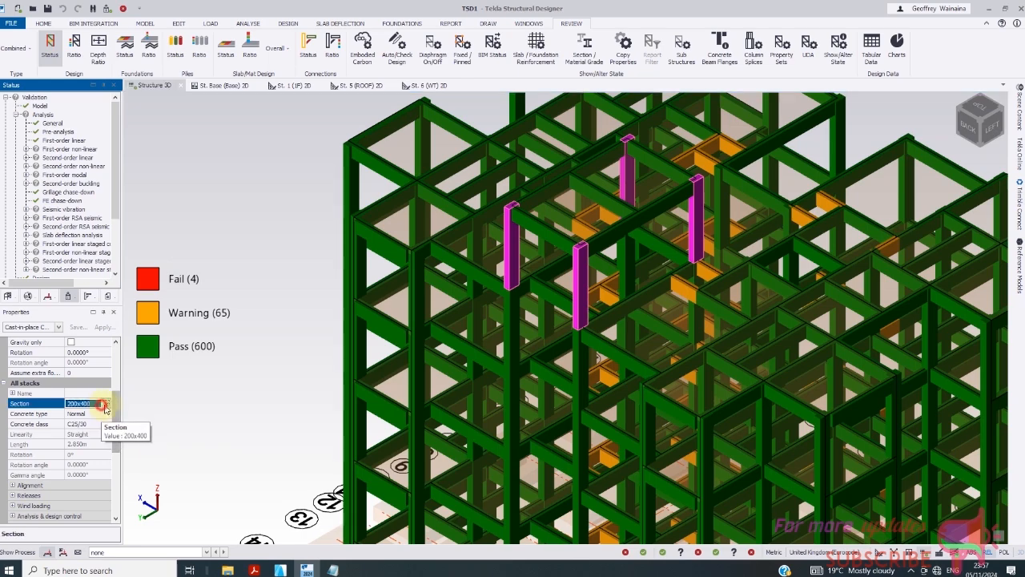
pyautogui.click(106, 404)
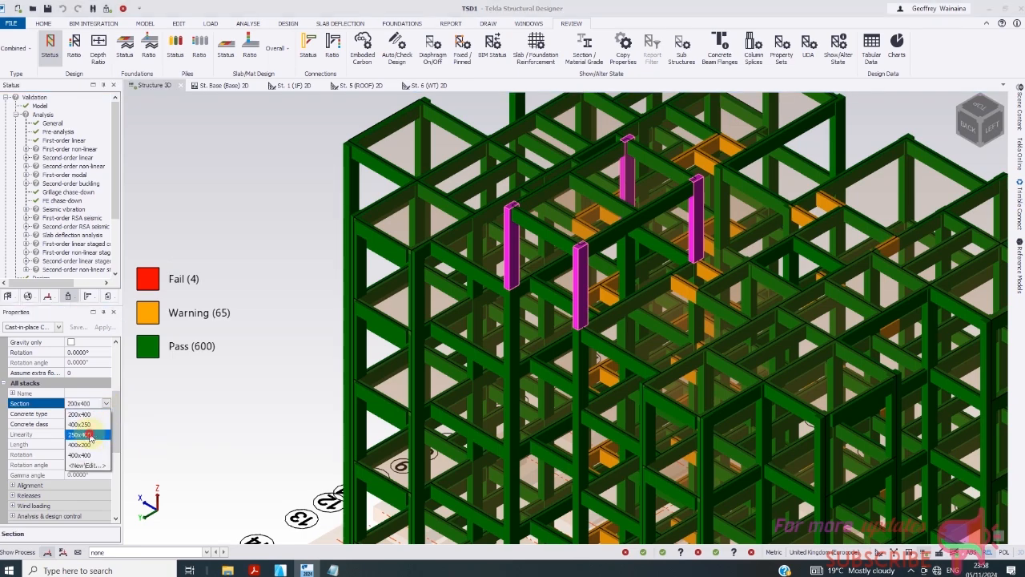
pyautogui.click(96, 434)
pyautogui.scroll(-3, 423, 340)
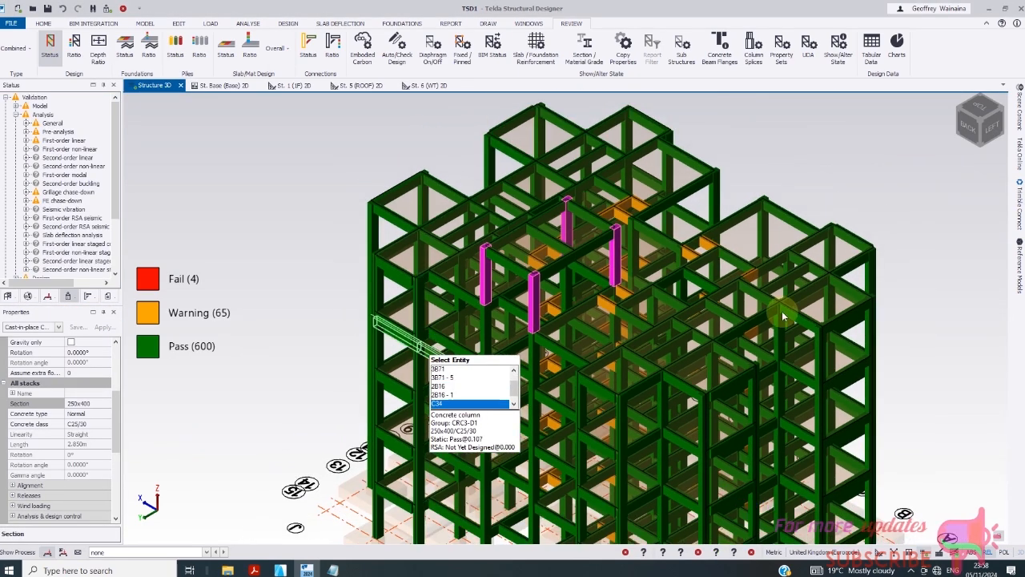
pyautogui.scroll(-2, 530, 324)
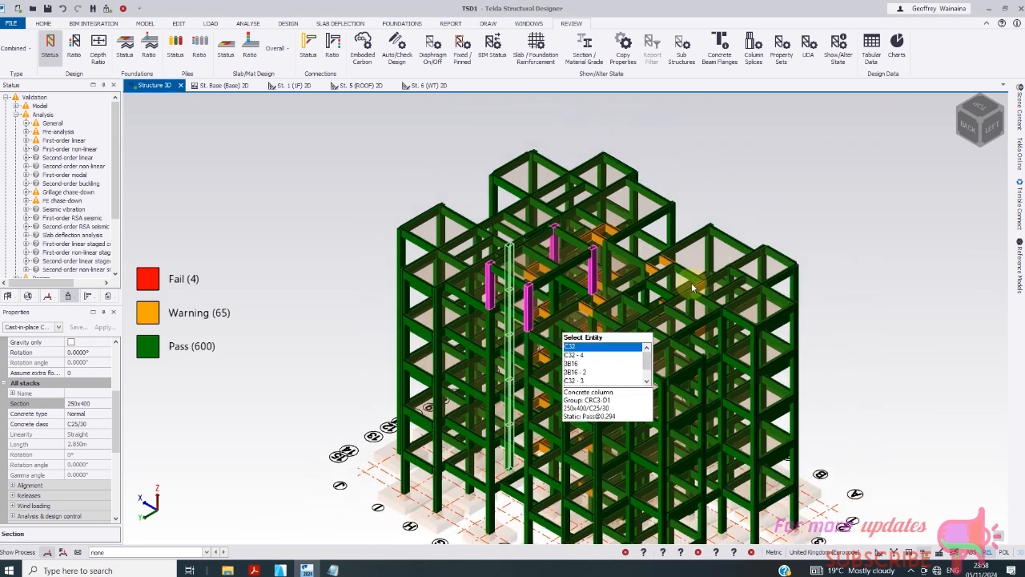
# - Rerun Analyse All (Static) and Design All (Gravity) to get 604 passes and no fails
pyautogui.click(248, 23)
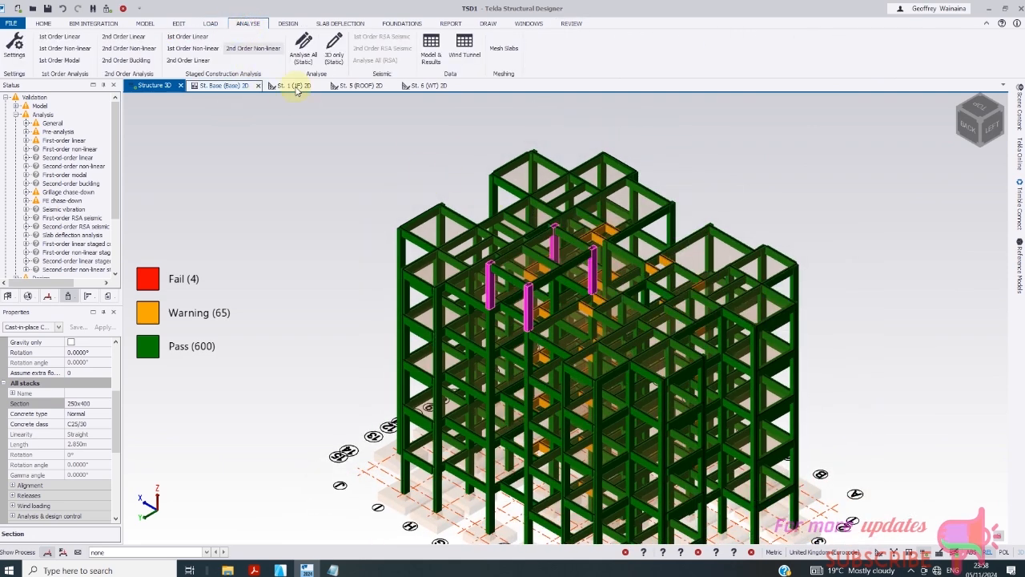
pyautogui.click(303, 49)
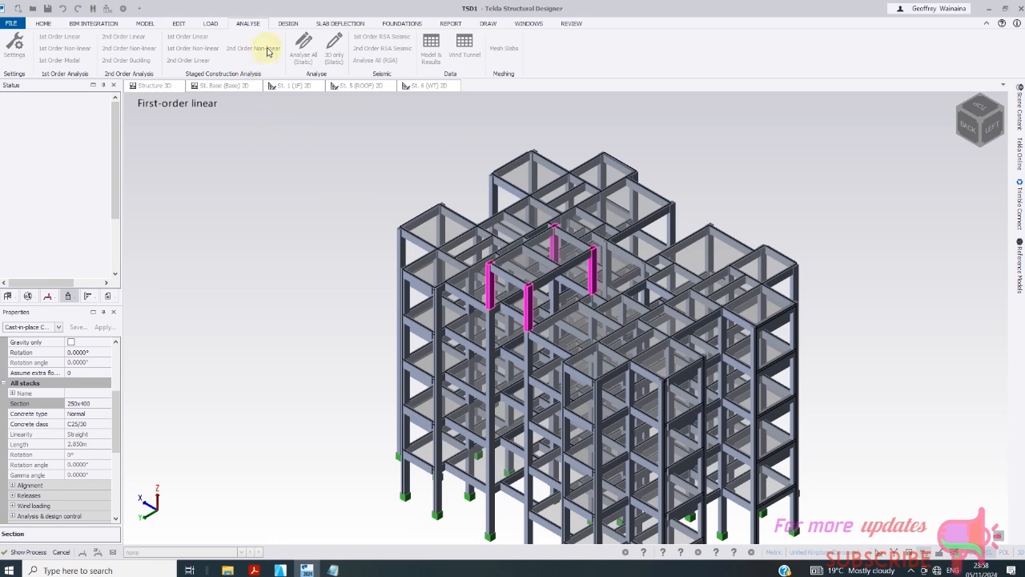
pyautogui.click(288, 24)
pyautogui.click(356, 62)
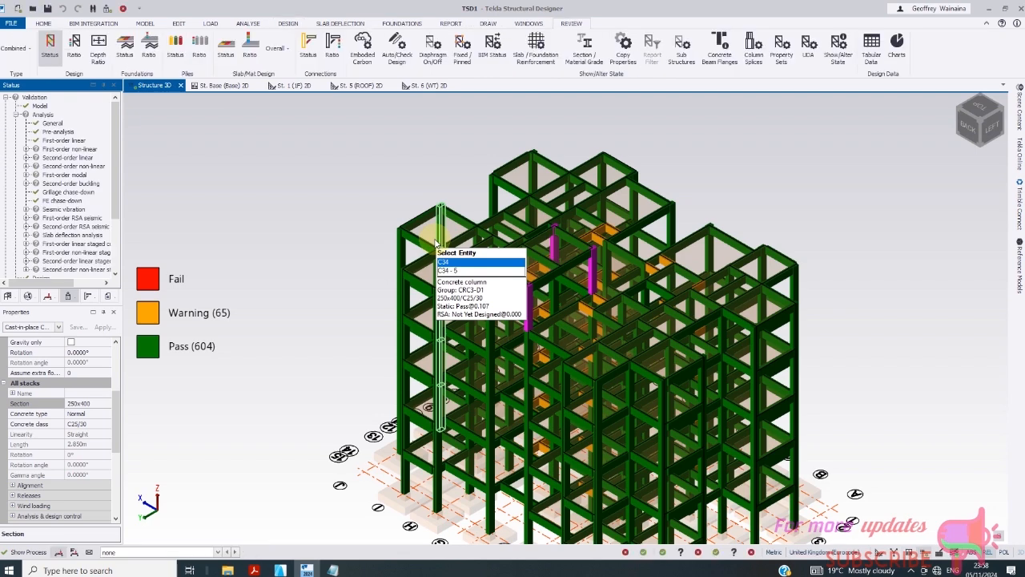
pyautogui.click(743, 196)
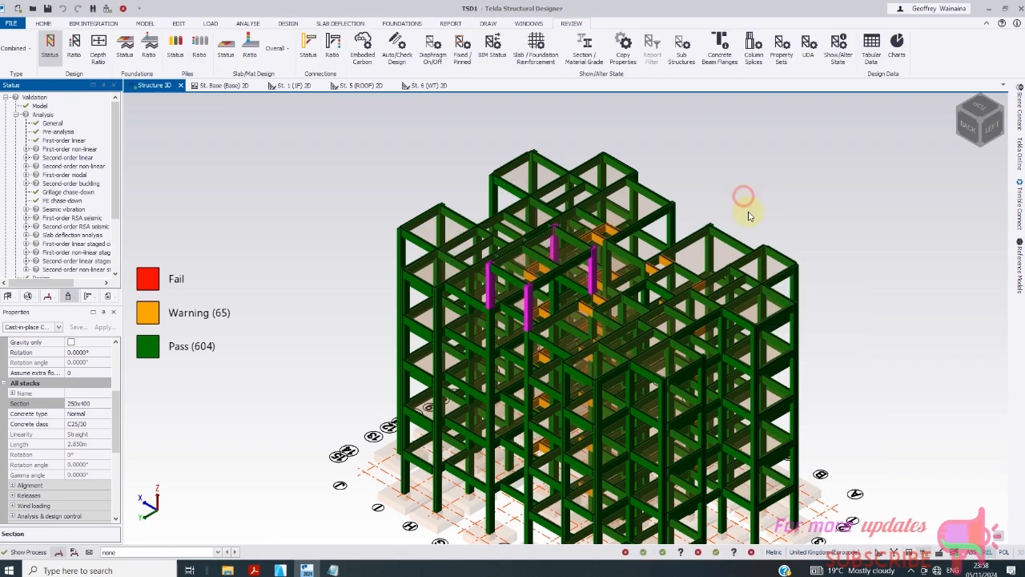
pyautogui.scroll(2, 651, 263)
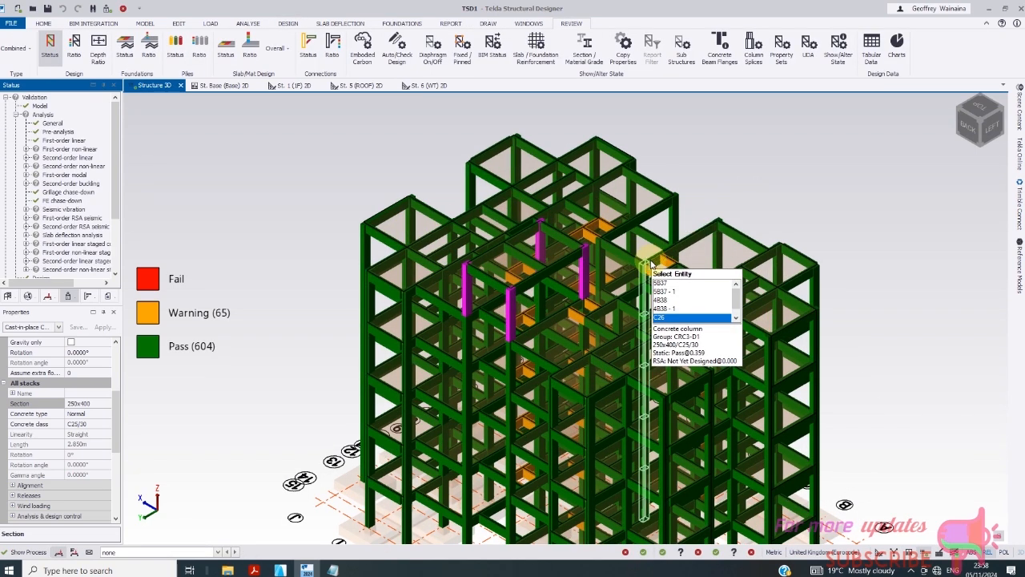
pyautogui.press('Escape')
pyautogui.press('Escape')
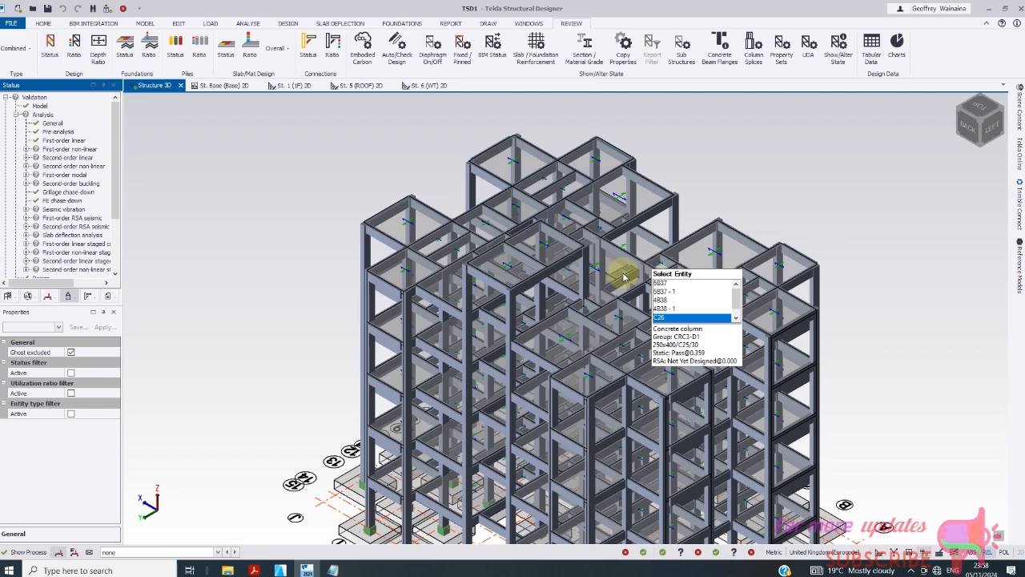
pyautogui.click(174, 48)
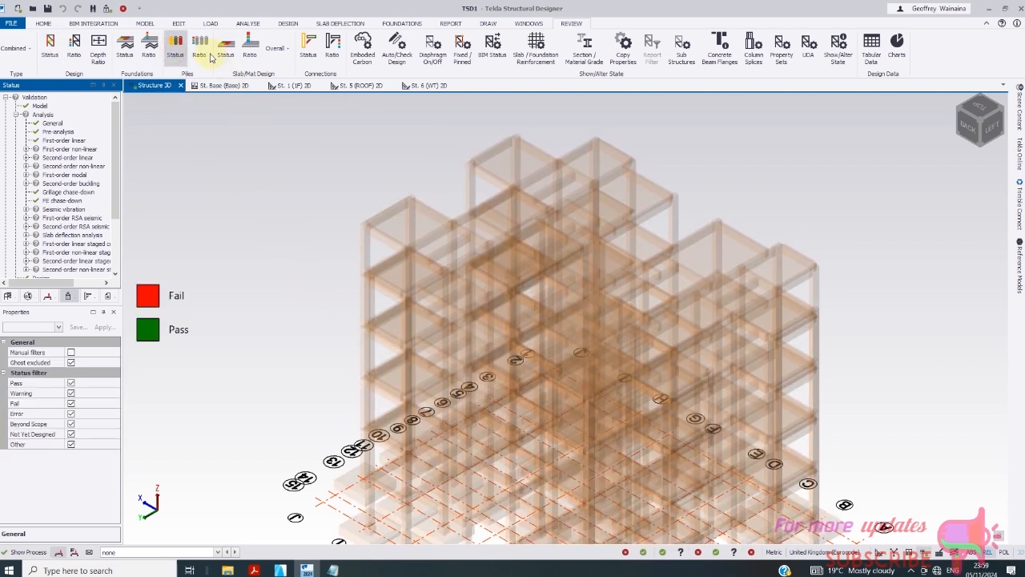
pyautogui.click(49, 47)
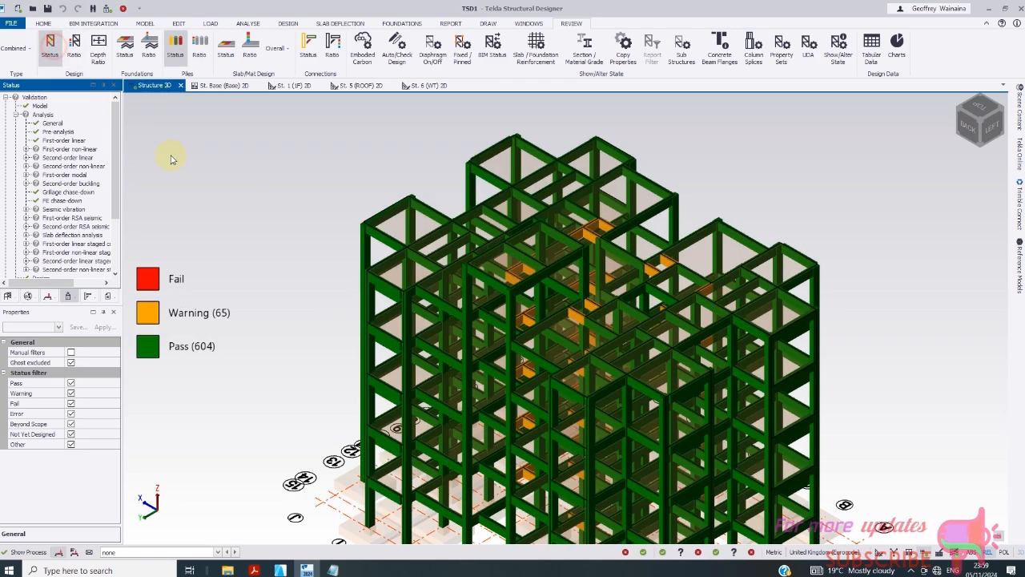
pyautogui.scroll(5, 433, 377)
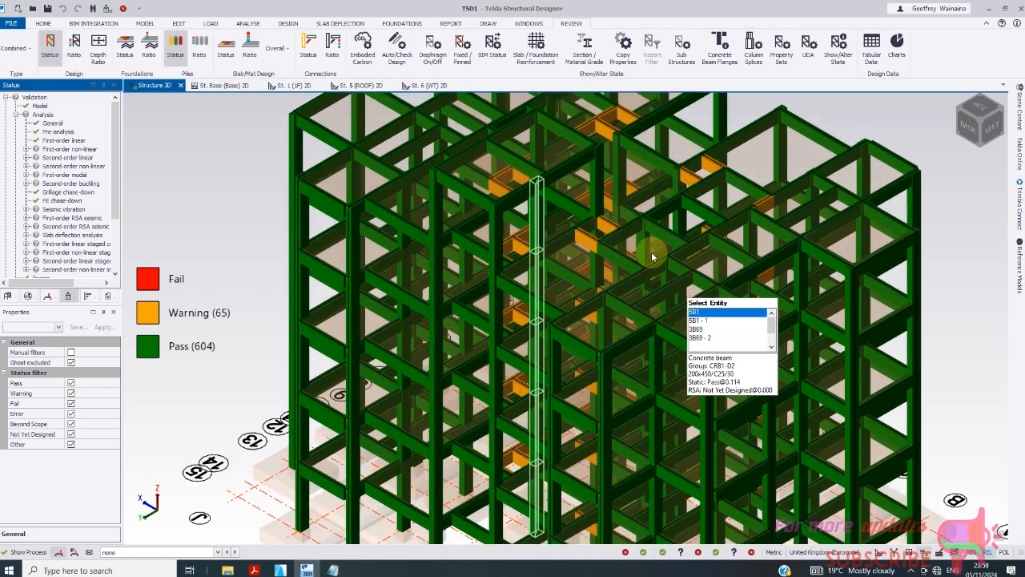
pyautogui.scroll(-5, 651, 252)
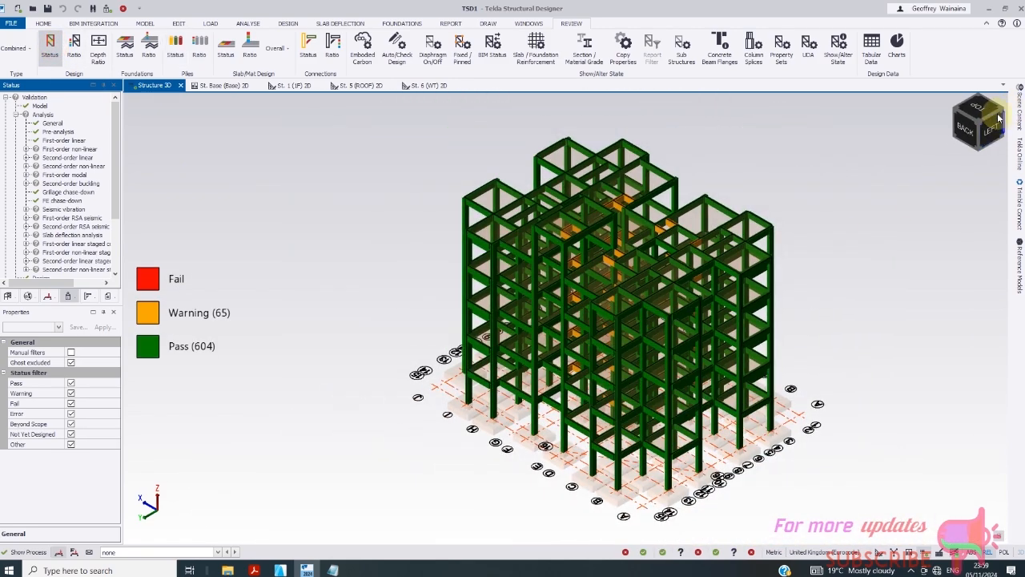
pyautogui.click(999, 119)
pyautogui.scroll(5, 573, 466)
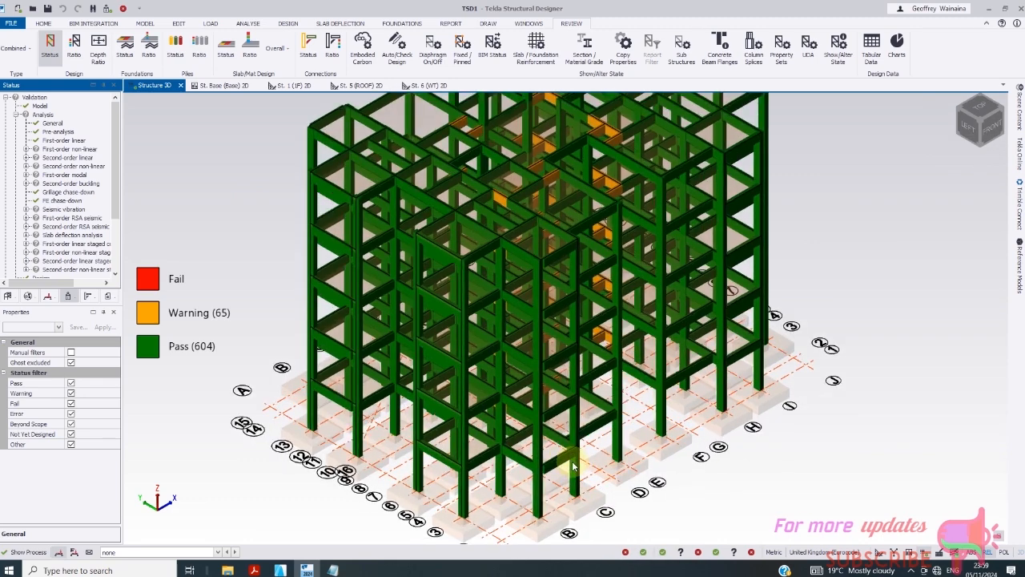
pyautogui.scroll(-2, 641, 392)
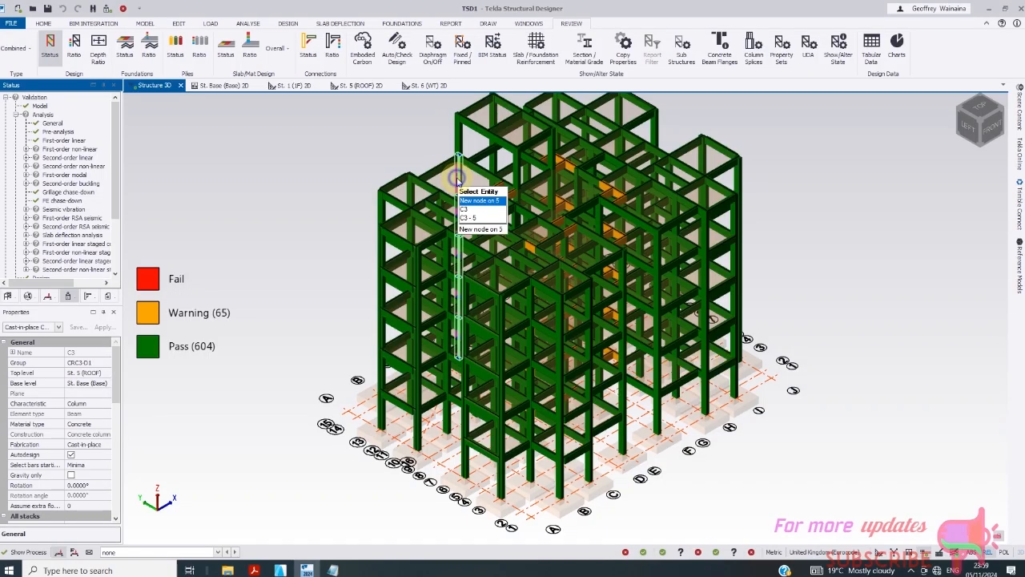
# - Generate a member report for column C3 and scroll through its design summary pages
pyautogui.rightClick(459, 181)
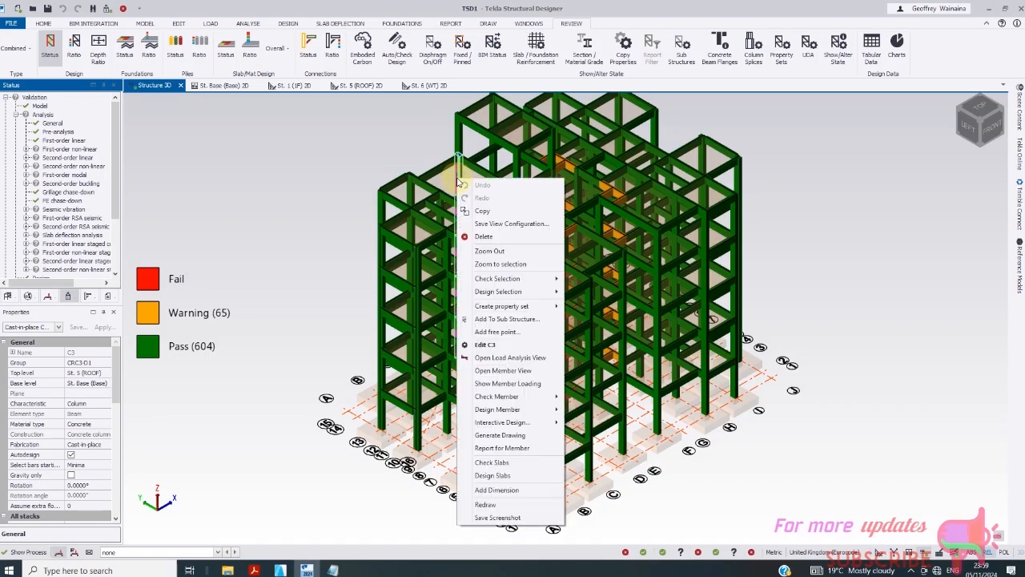
pyautogui.click(513, 435)
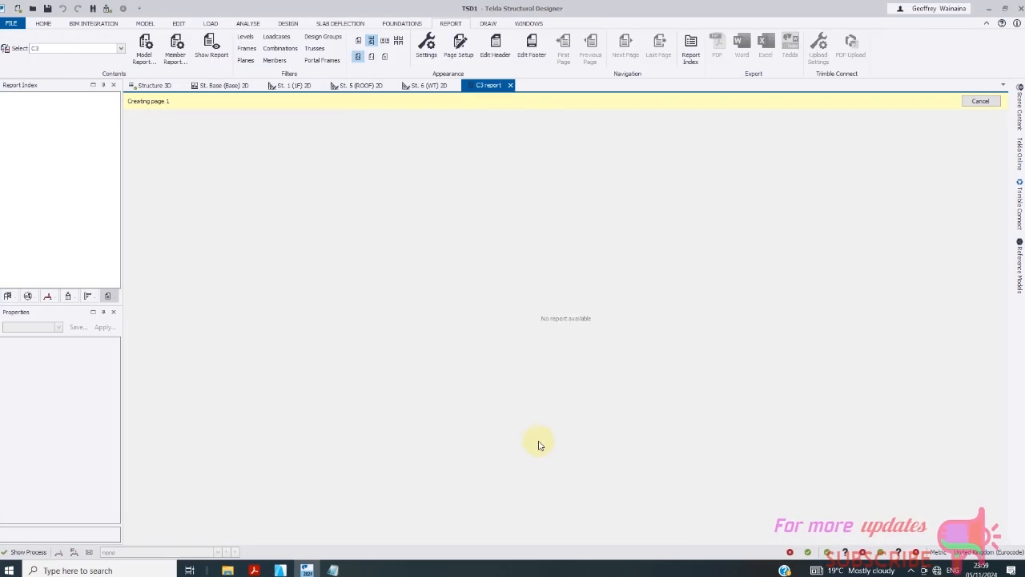
pyautogui.scroll(-3, 577, 350)
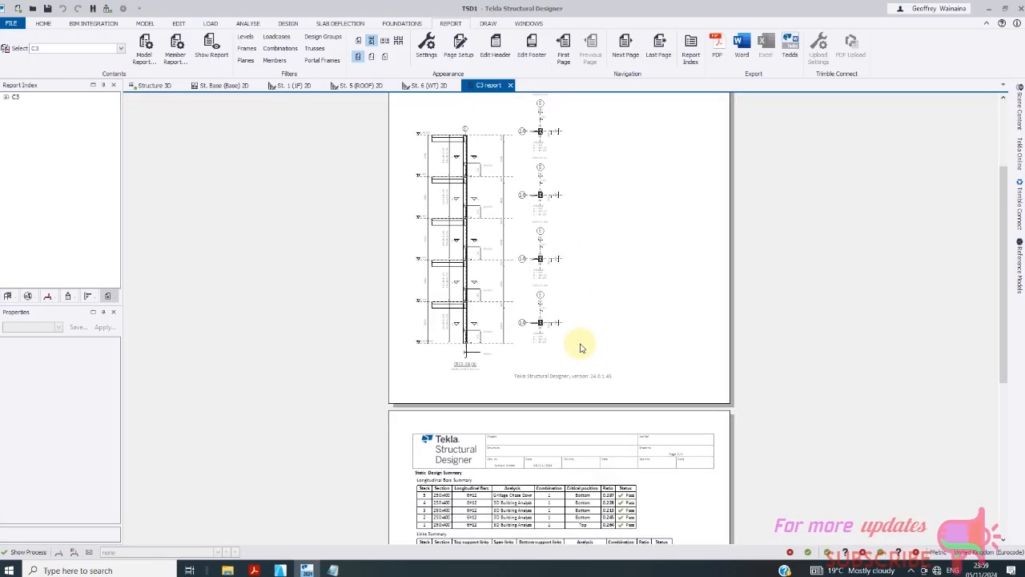
pyautogui.scroll(3, 527, 327)
pyautogui.scroll(-5, 554, 343)
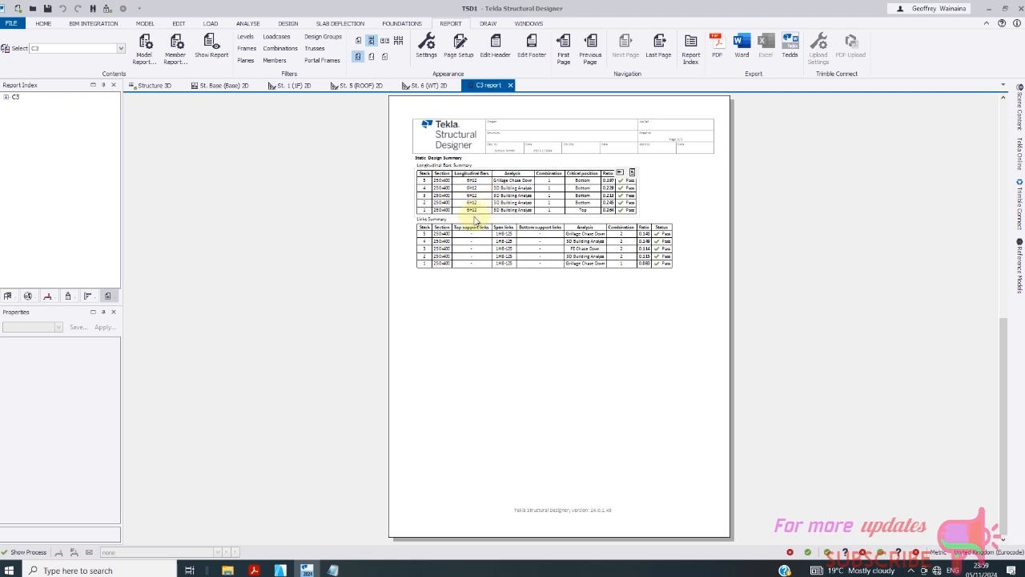
pyautogui.scroll(2, 470, 233)
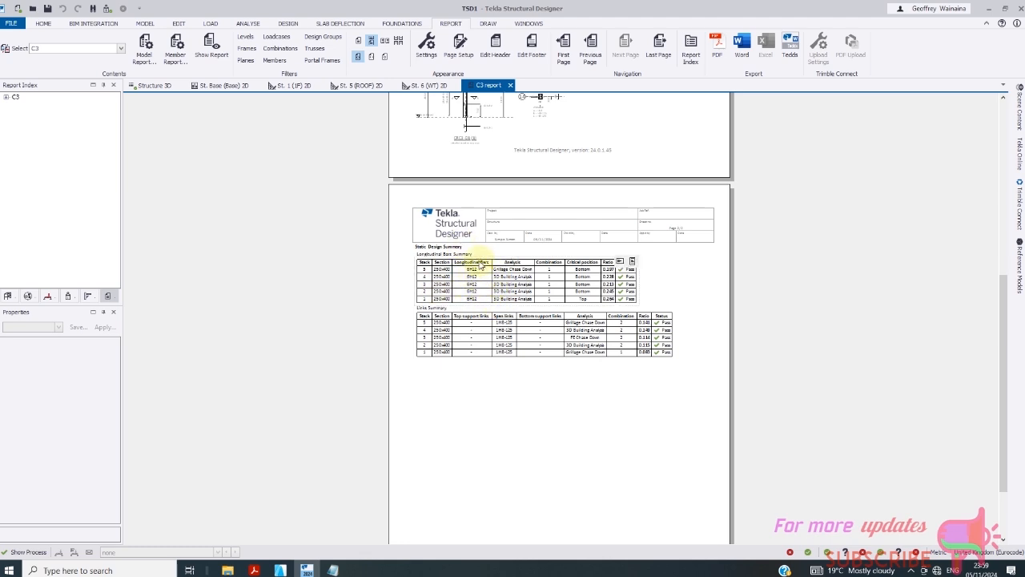
# - In Structure 3D, inspect beam 4B37's properties (CRB6-D7, 200x450) and generate its member report
pyautogui.click(218, 85)
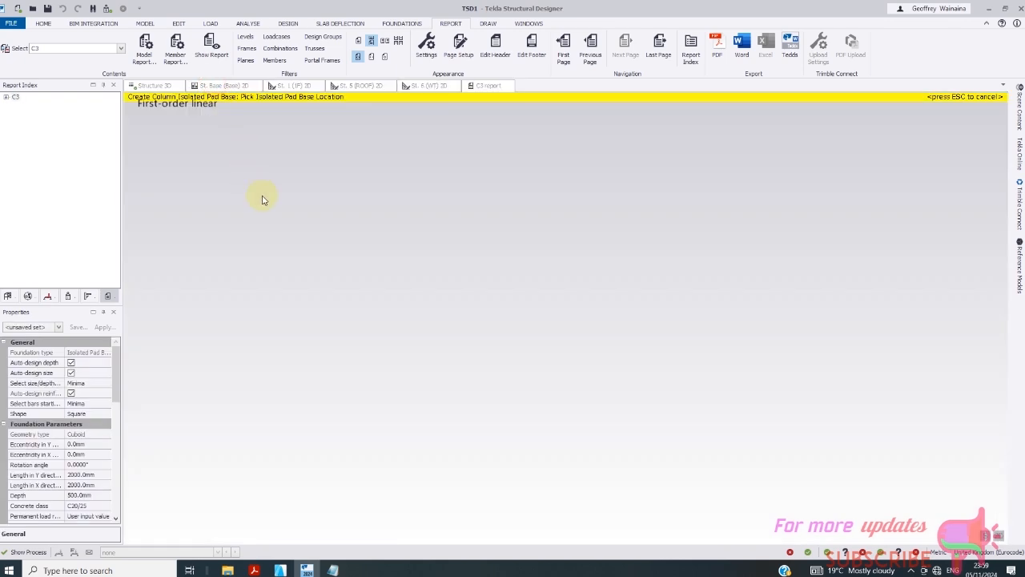
pyautogui.click(160, 86)
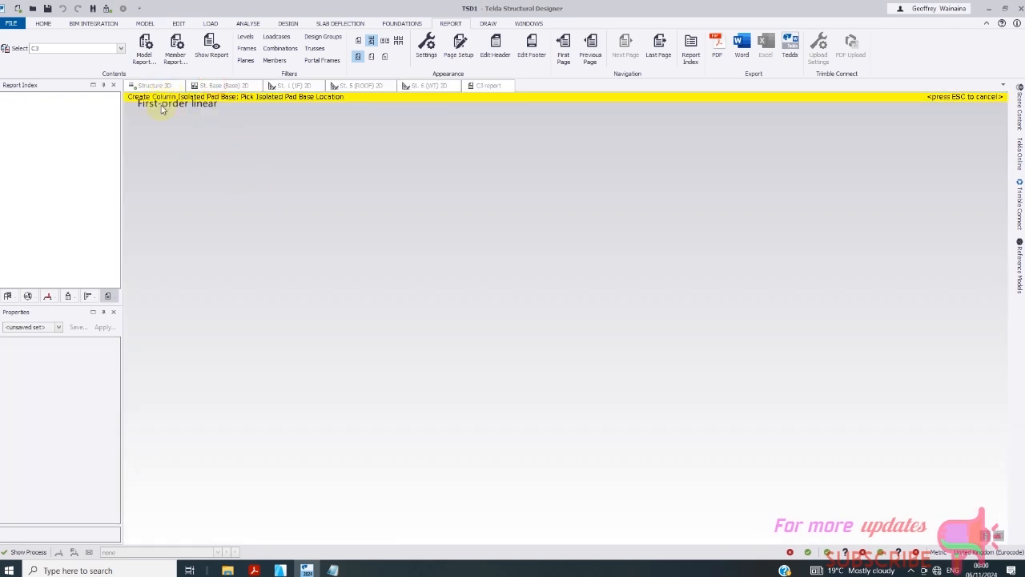
pyautogui.scroll(3, 452, 238)
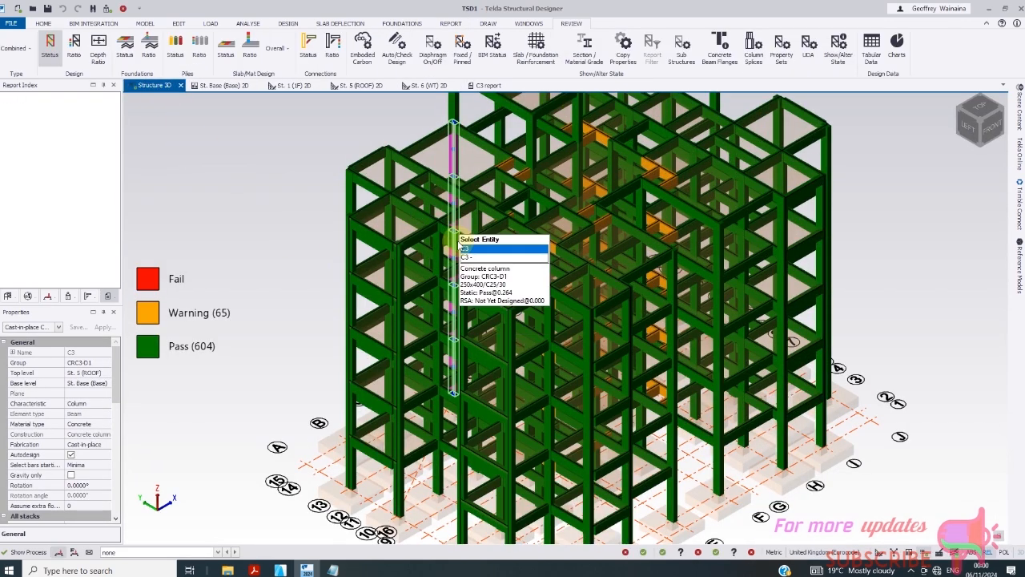
pyautogui.scroll(5, 665, 315)
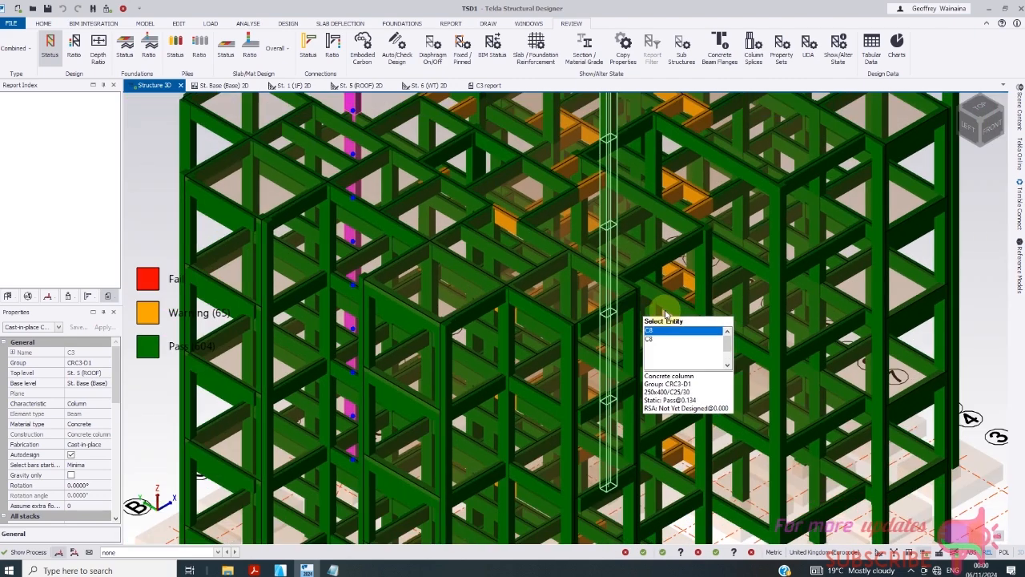
pyautogui.click(665, 312)
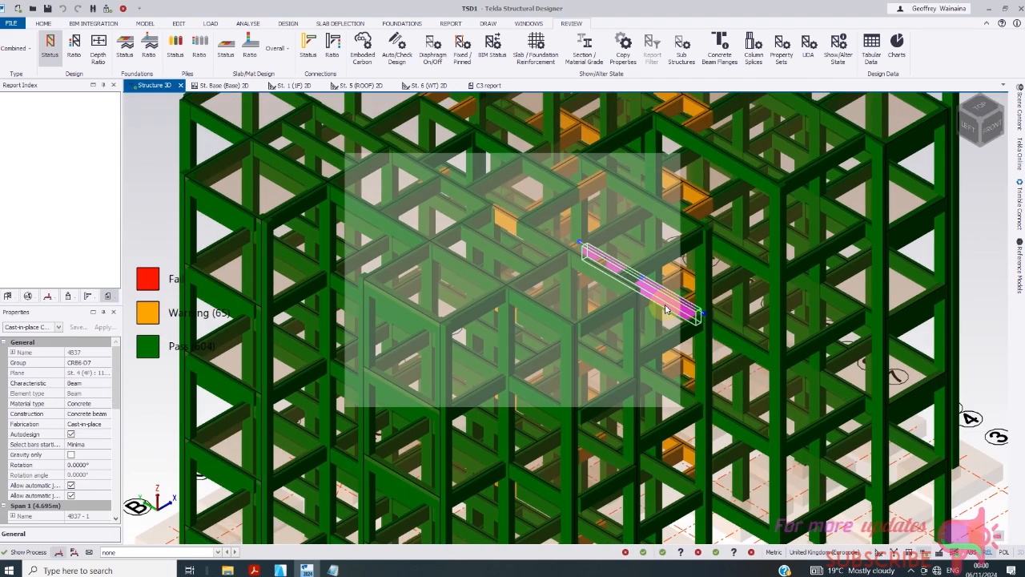
pyautogui.doubleClick(665, 310)
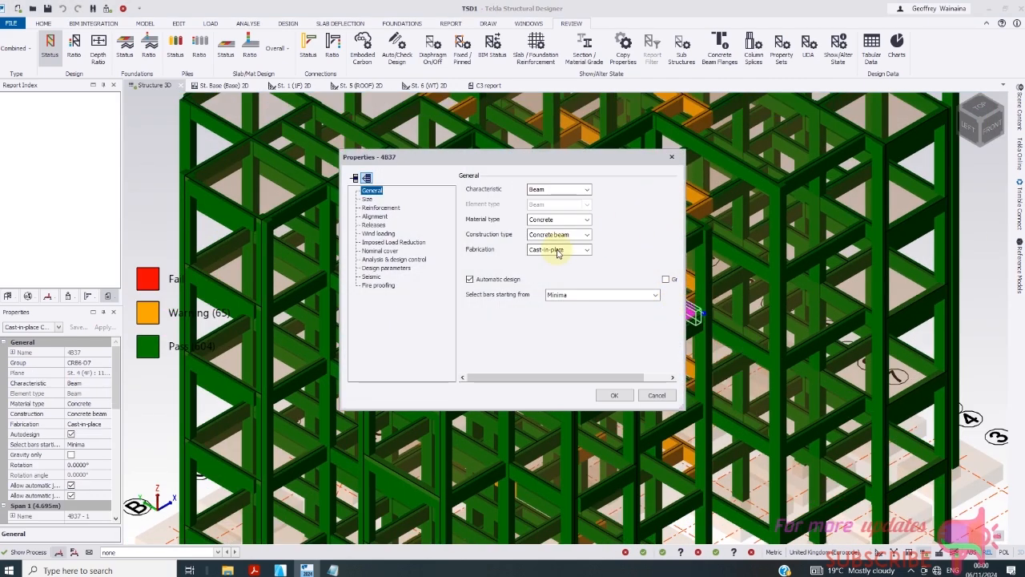
pyautogui.click(671, 160)
pyautogui.moveTo(663, 303)
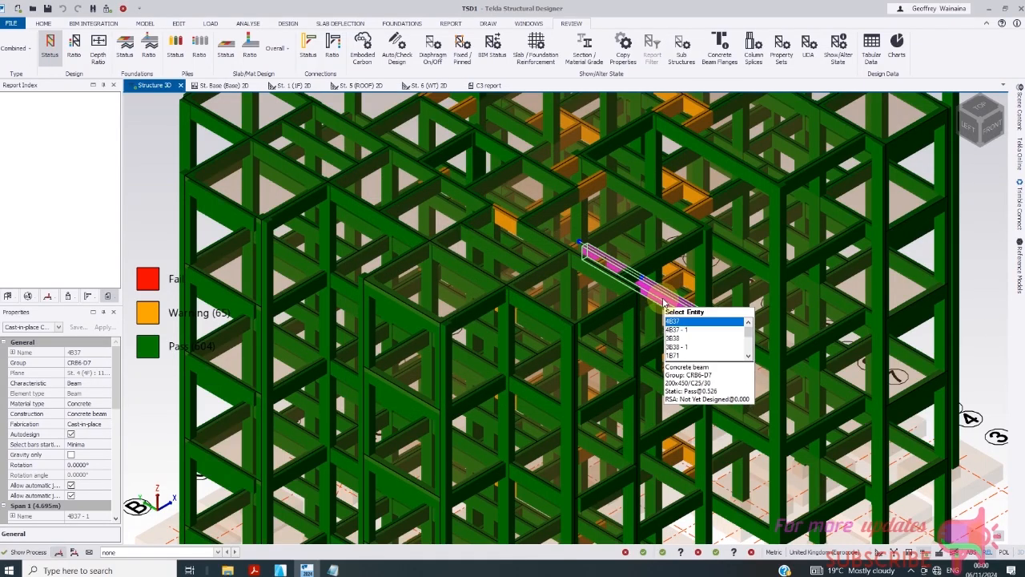
pyautogui.rightClick(663, 303)
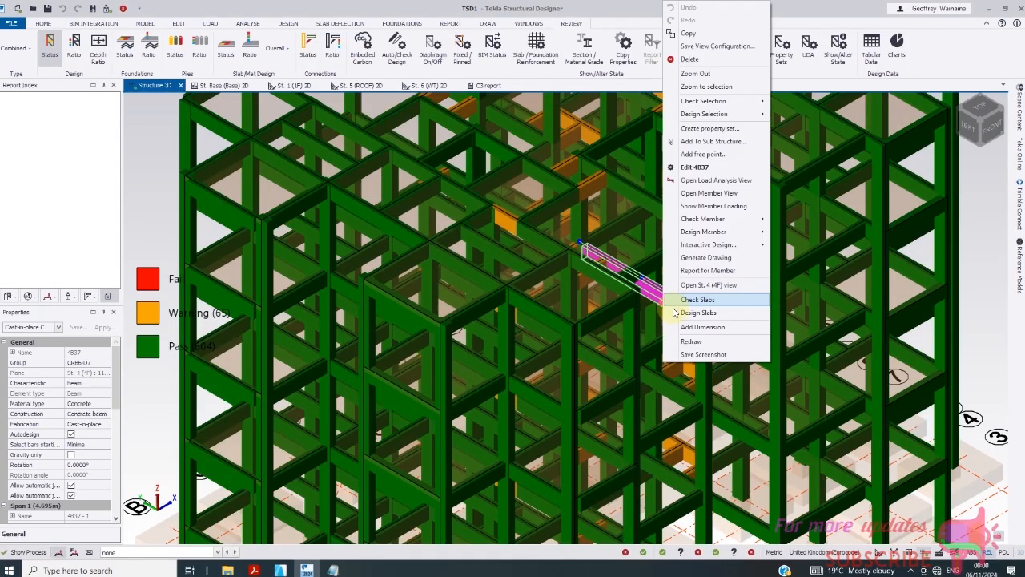
pyautogui.click(715, 270)
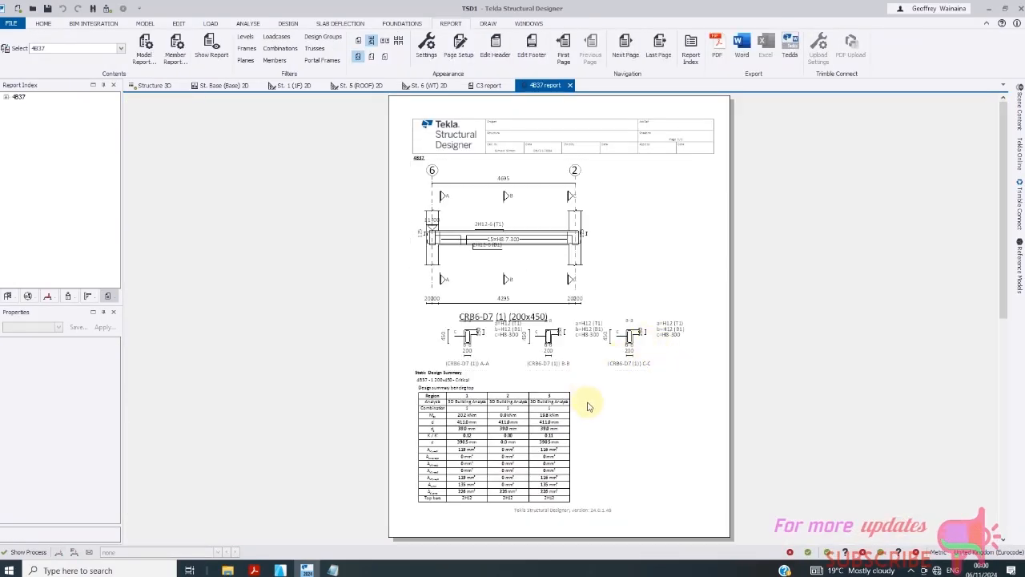
# - Scroll 4B37's bending and shear summaries, glance at the C3 report, then return to Structure 3D
pyautogui.scroll(-10, 573, 377)
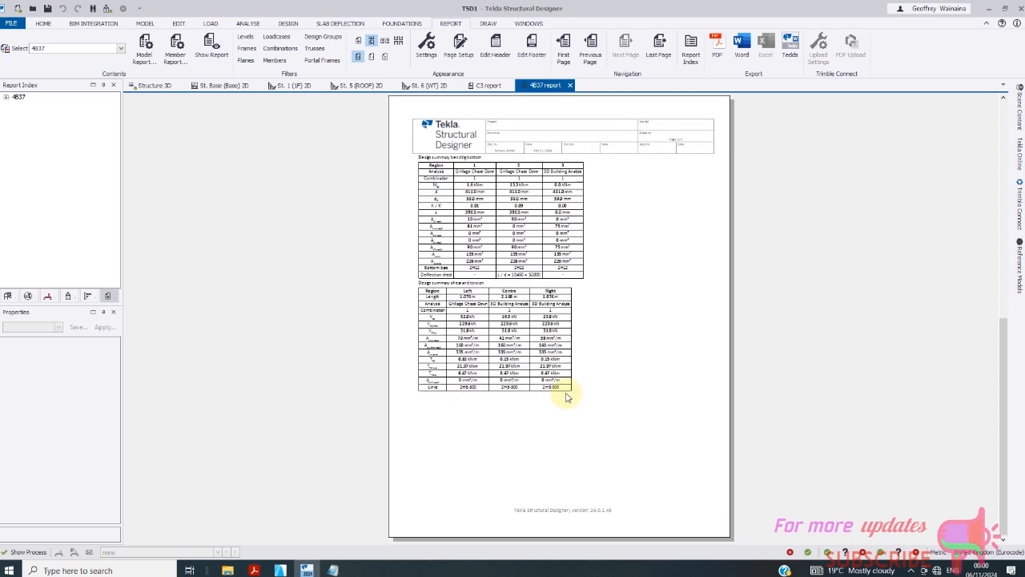
pyautogui.scroll(6, 567, 407)
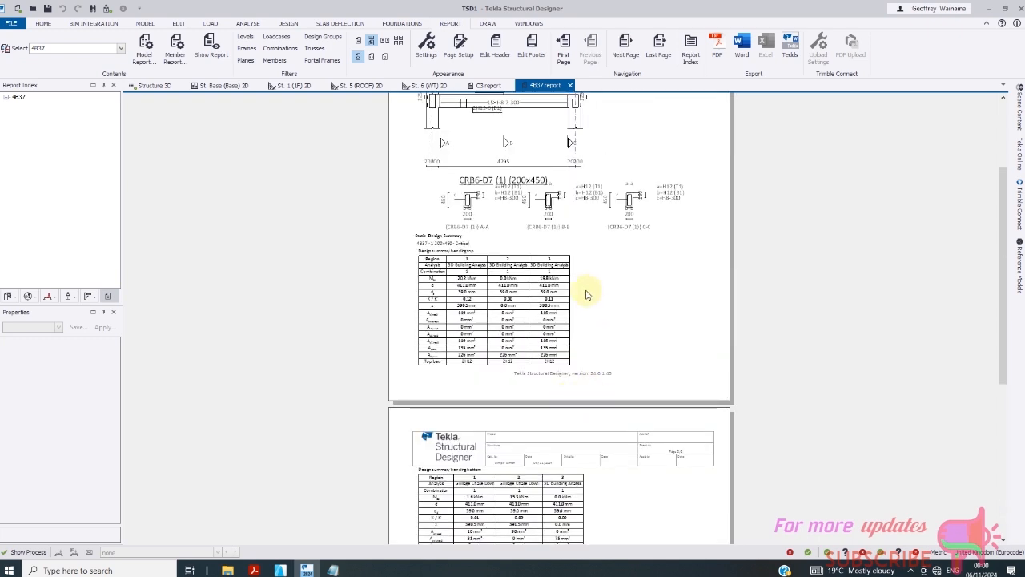
pyautogui.click(490, 86)
pyautogui.click(153, 86)
pyautogui.scroll(-5, 549, 340)
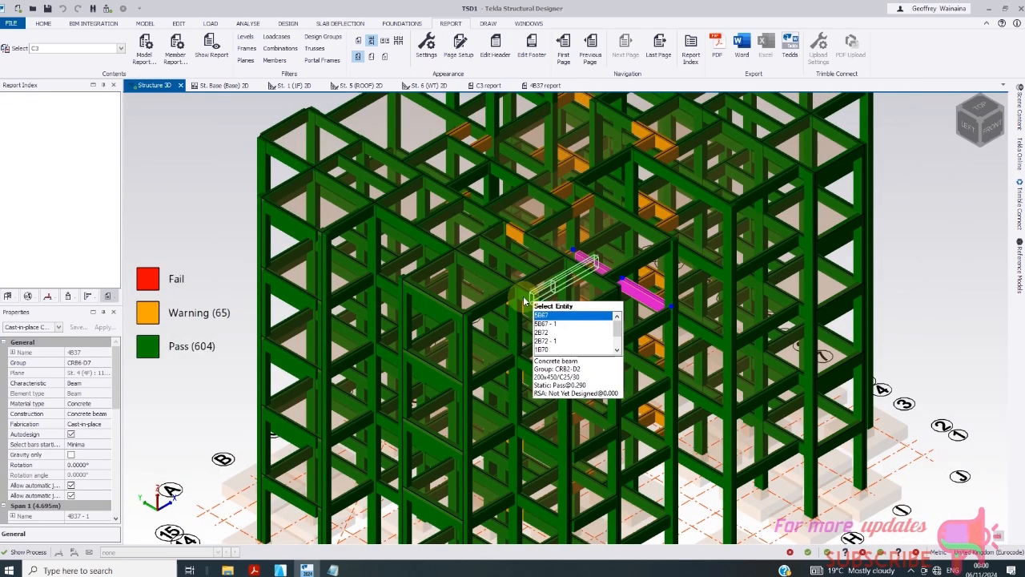
pyautogui.moveTo(548, 340)
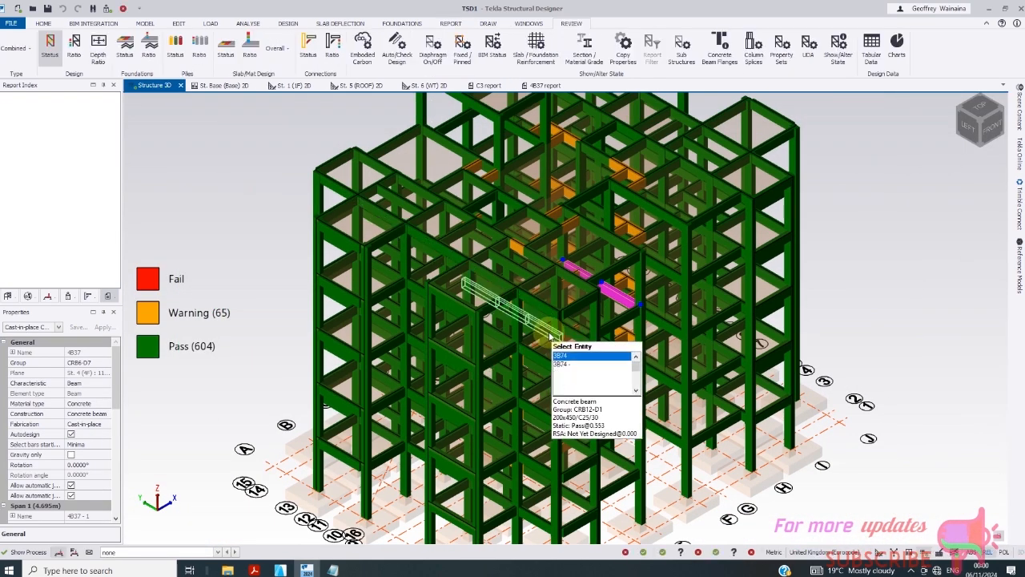
pyautogui.scroll(3, 725, 330)
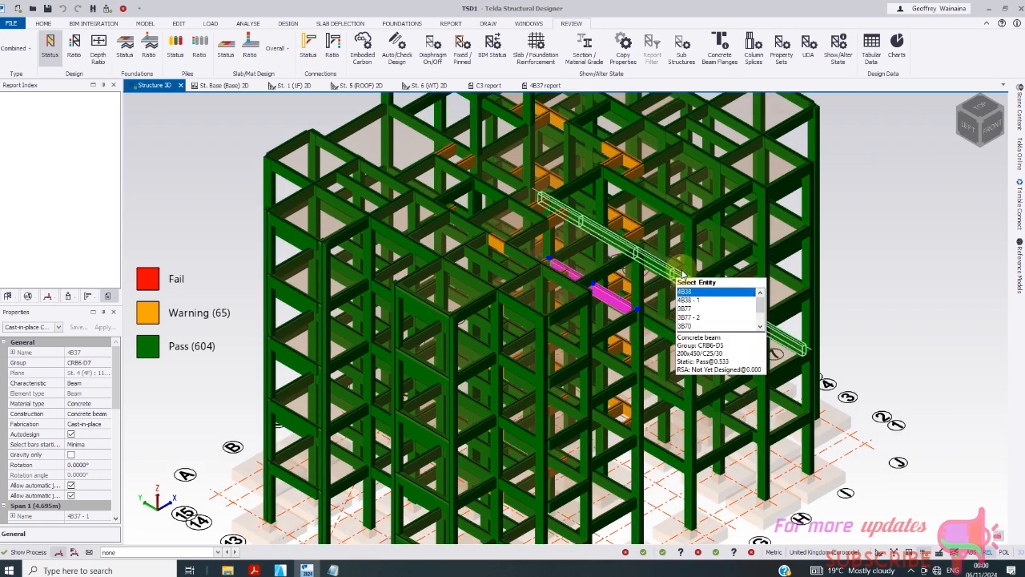
pyautogui.scroll(5, 695, 255)
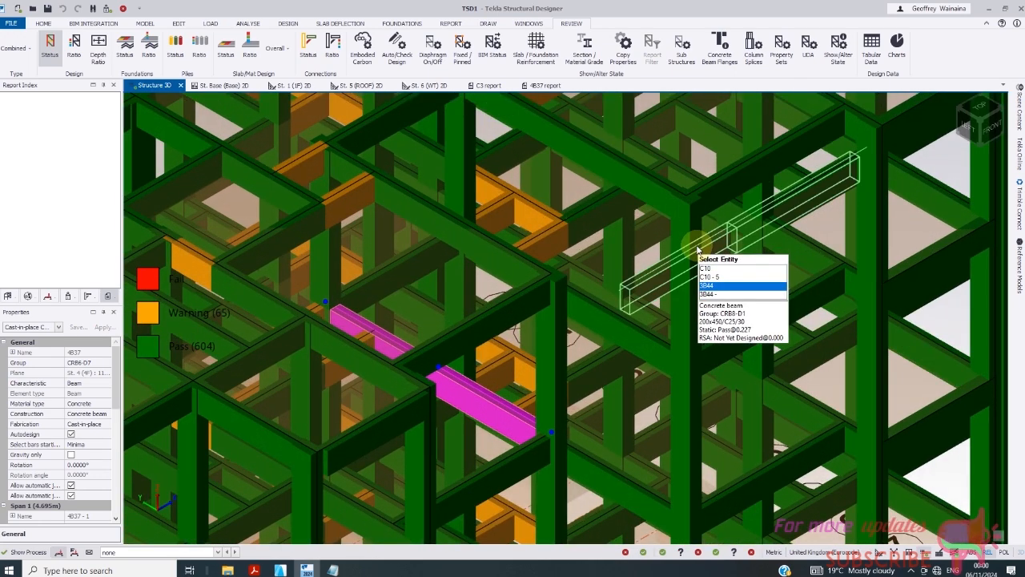
pyautogui.scroll(-5, 585, 309)
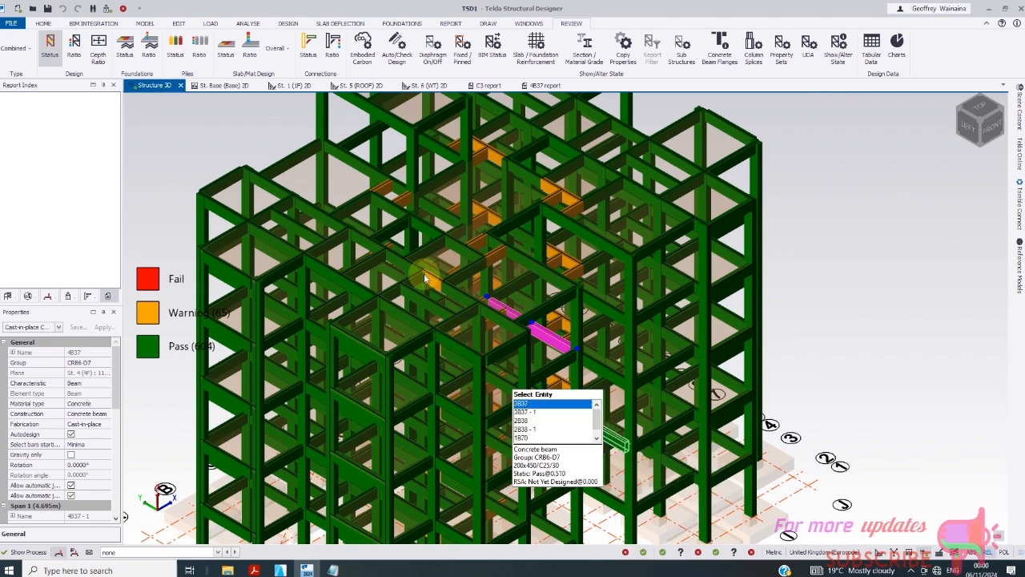
# - Pick out column C41 in the 3D model and check its right-click actions
pyautogui.click(412, 179)
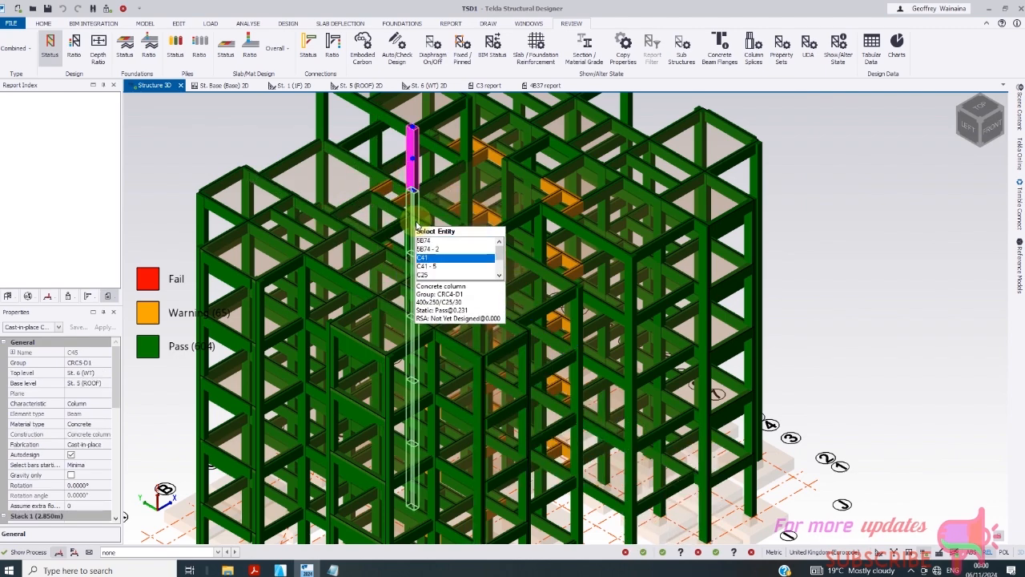
pyautogui.scroll(3, 417, 227)
pyautogui.click(410, 221)
pyautogui.rightClick(413, 216)
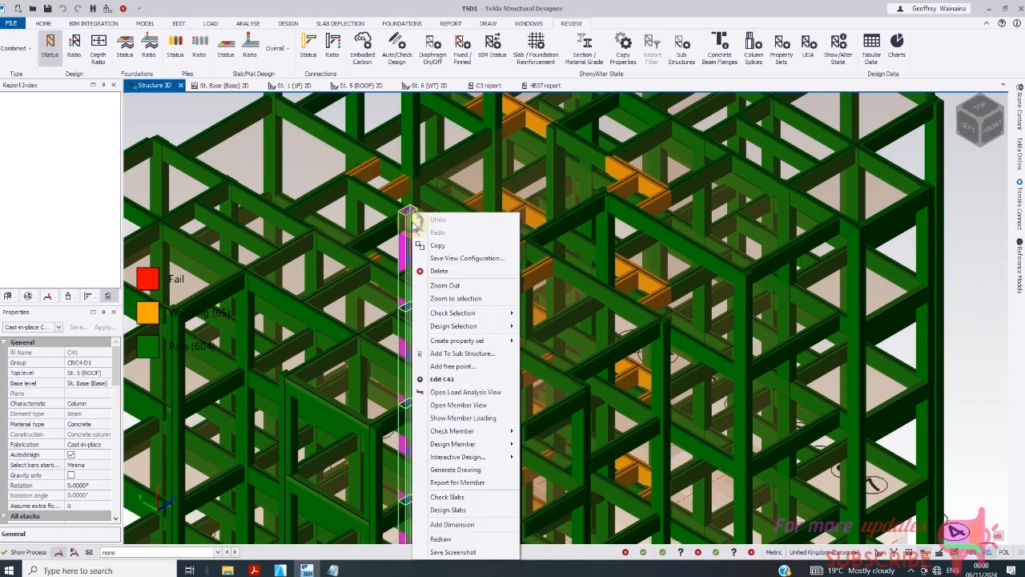
pyautogui.click(408, 244)
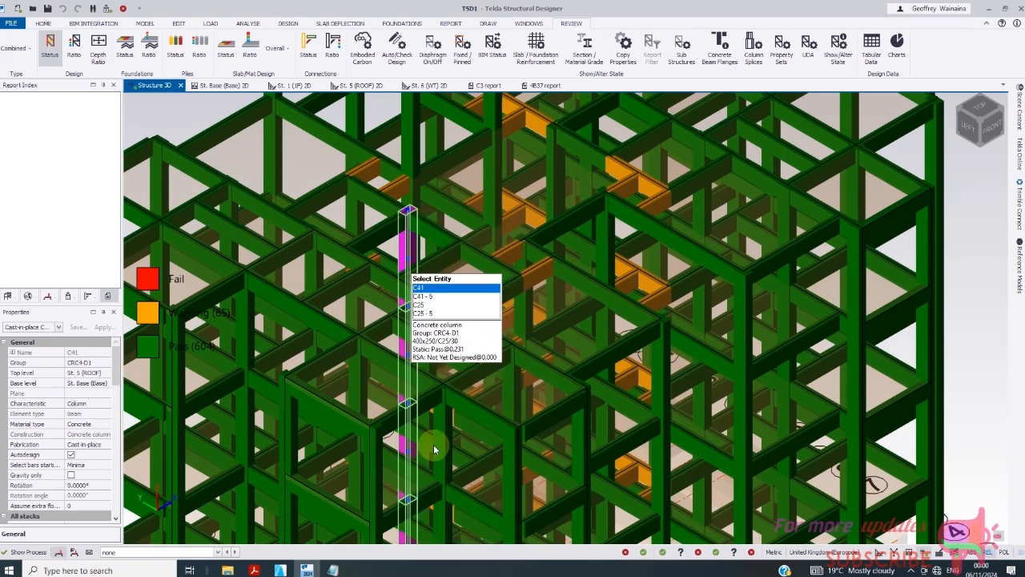
pyautogui.click(395, 253)
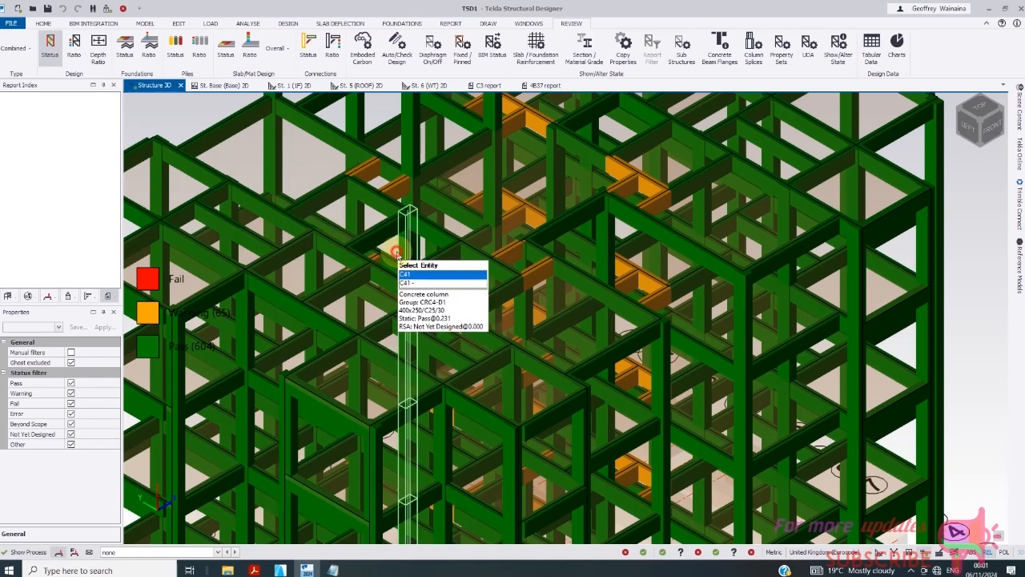
pyautogui.click(392, 253)
pyautogui.rightClick(391, 252)
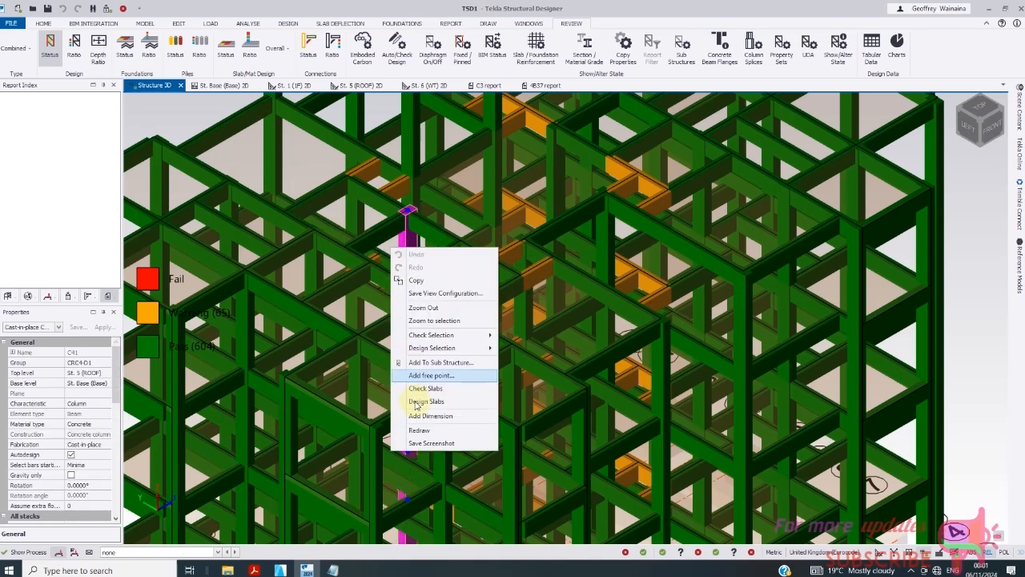
pyautogui.click(395, 243)
pyautogui.press('Escape')
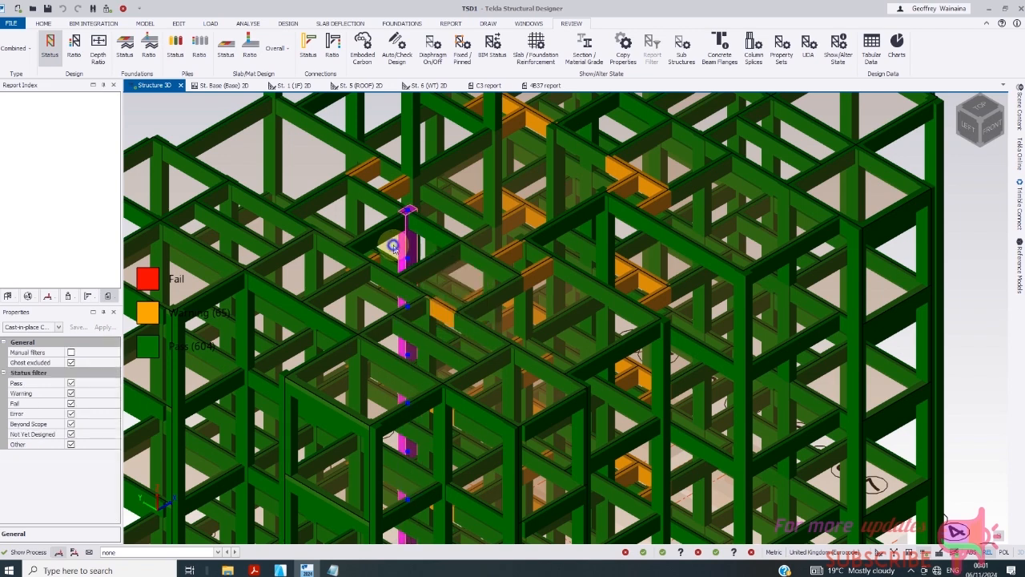
# - Generate column C41's detailing drawing and export it as C41 detailing.dxf at 1:25
pyautogui.click(394, 249)
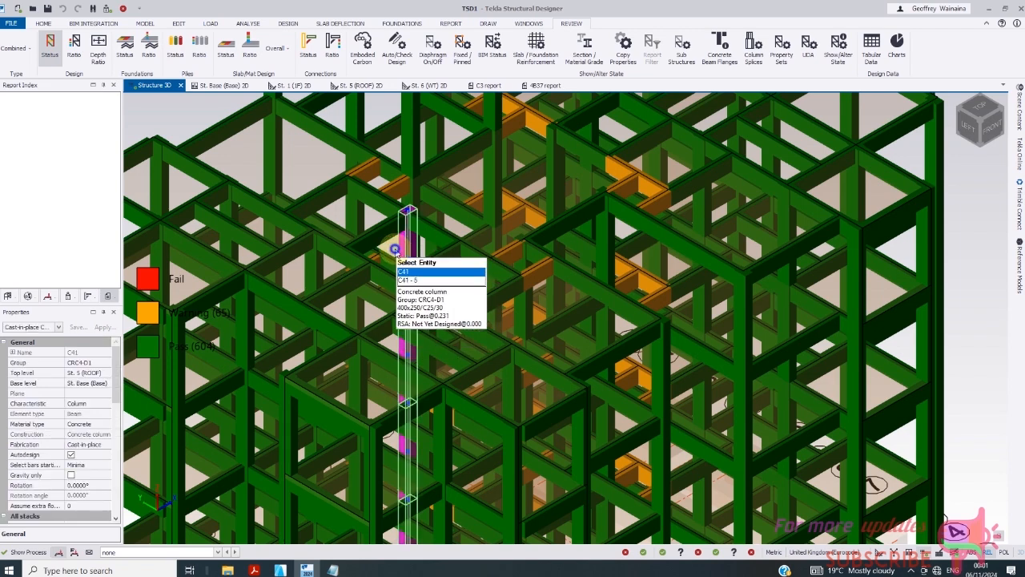
pyautogui.rightClick(396, 255)
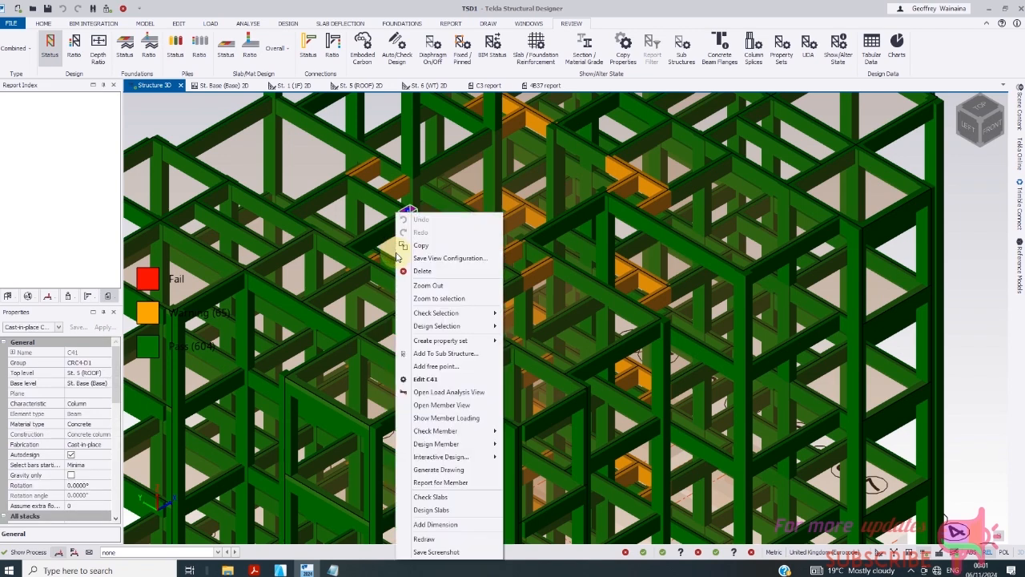
pyautogui.click(442, 472)
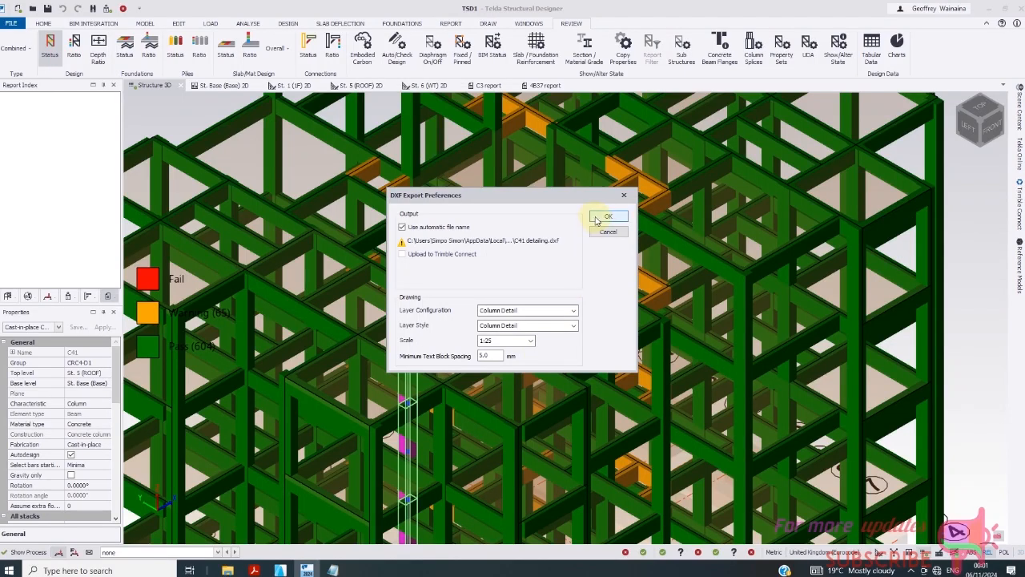
pyautogui.click(609, 216)
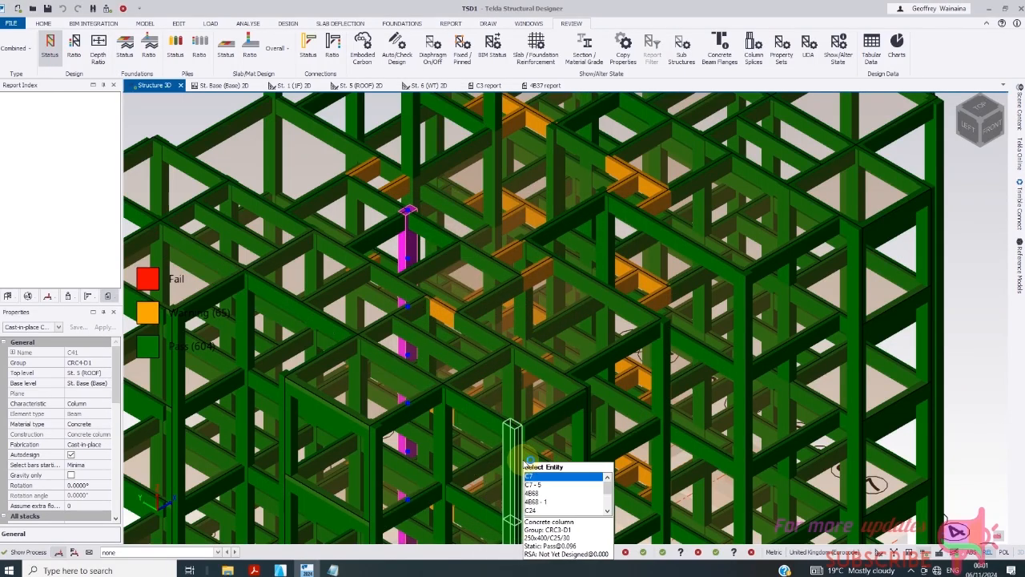
# - Zoom around the 3D design status view while AutoCAD 2019 finishes loading
pyautogui.scroll(-1, 496, 252)
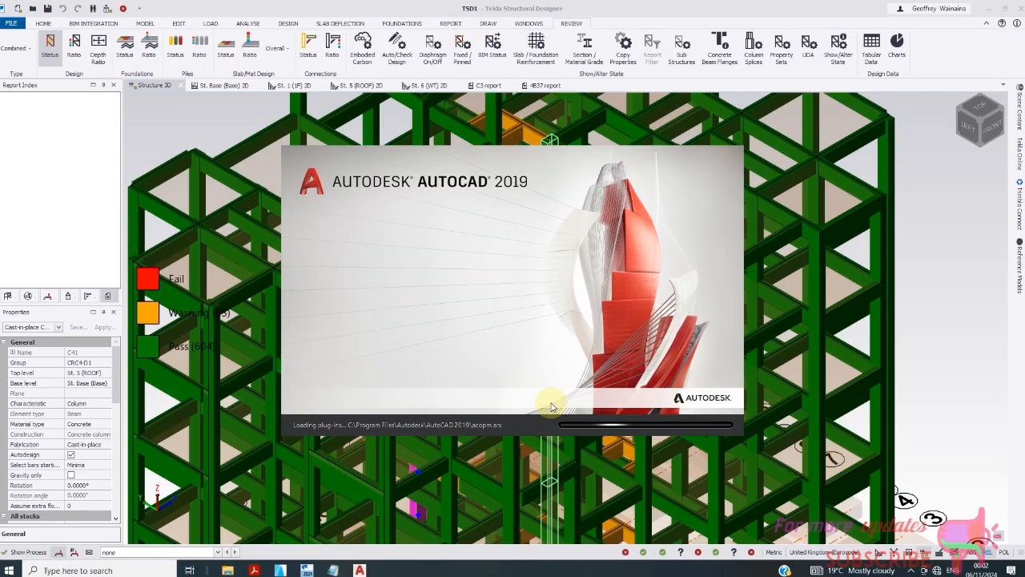
pyautogui.scroll(2, 439, 293)
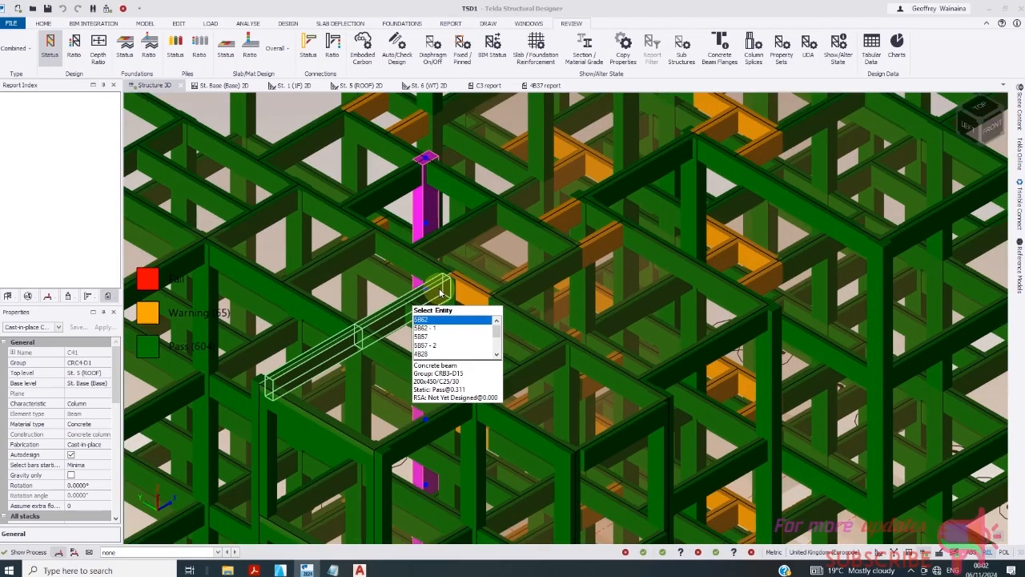
pyautogui.scroll(-2, 439, 294)
# - Run the design from the Design tab so all 167 slabs pass with none failing
pyautogui.click(284, 24)
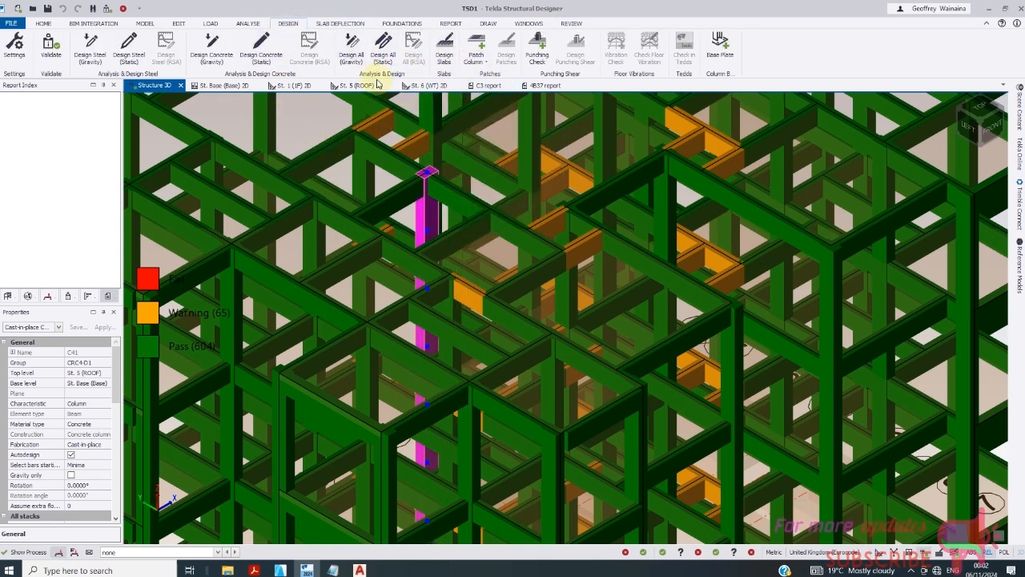
pyautogui.click(444, 48)
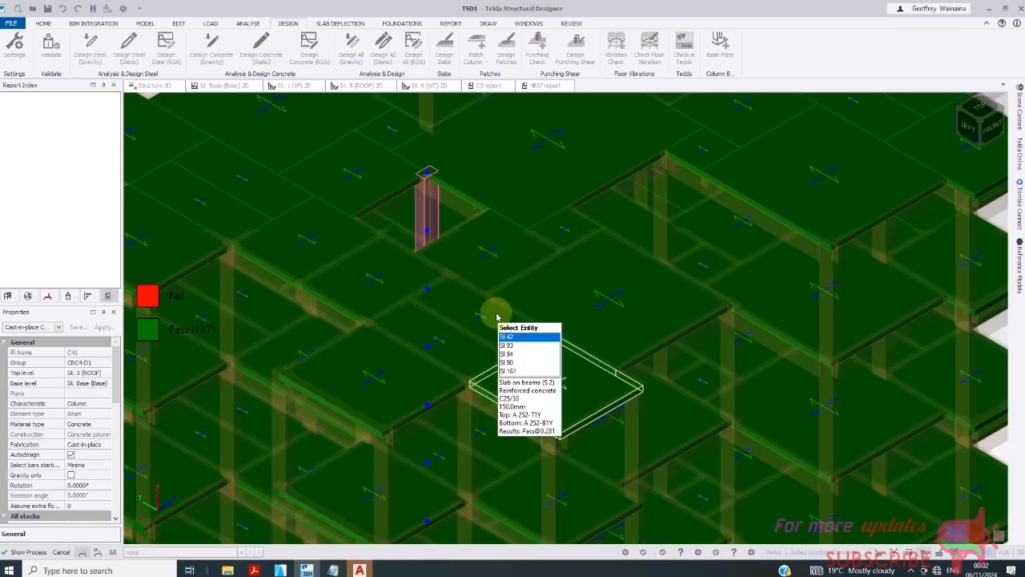
pyautogui.scroll(-5, 542, 387)
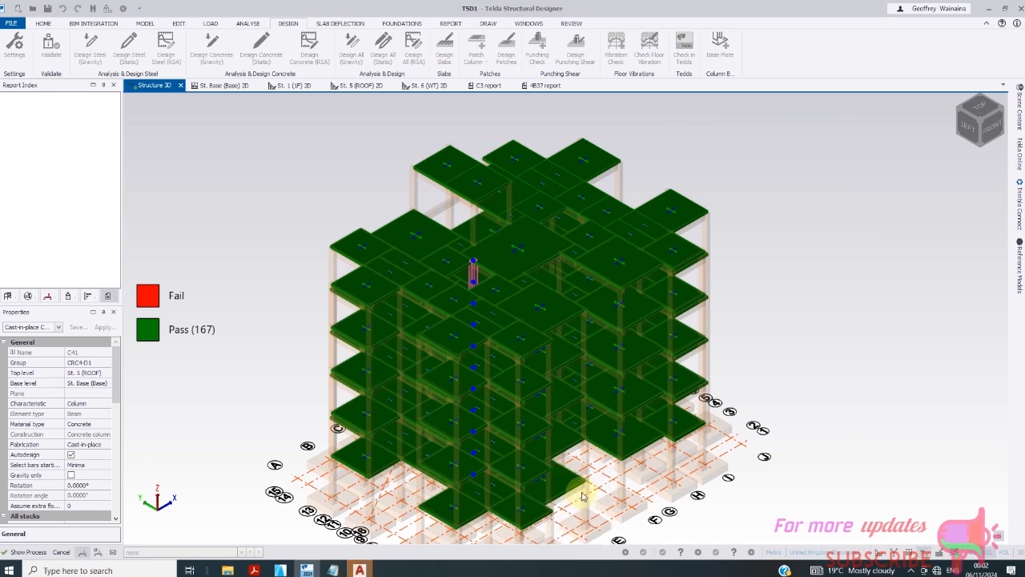
pyautogui.click(709, 150)
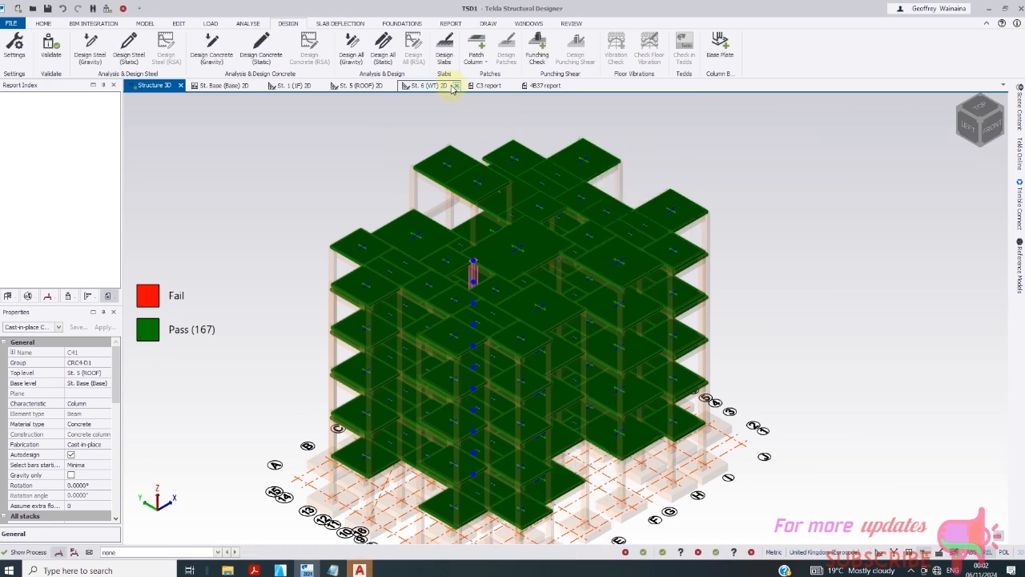
pyautogui.click(336, 24)
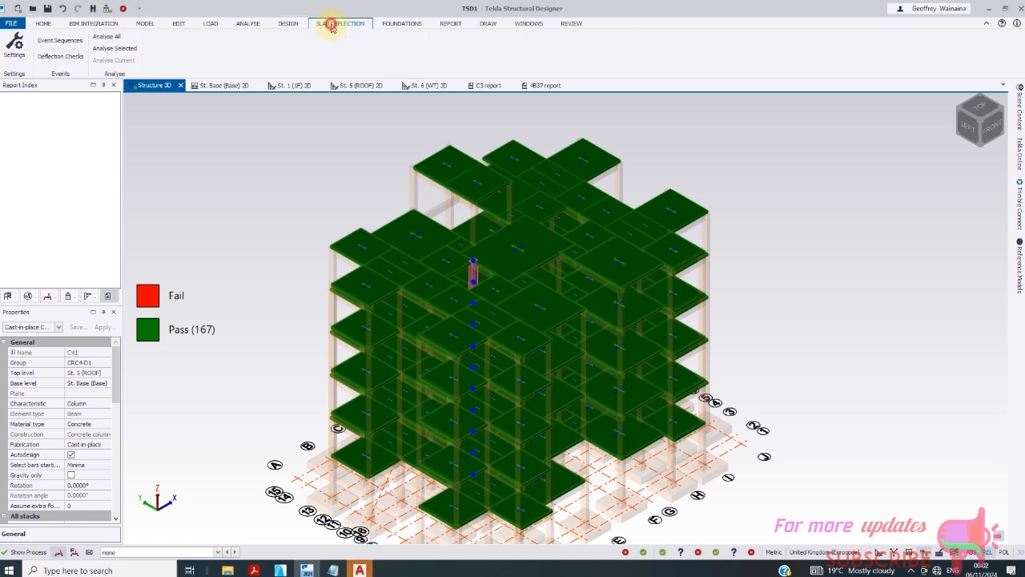
# - Analyse long-term deflections for all slabs and zoom around the contours, peaking at 17.0 mm
pyautogui.click(105, 39)
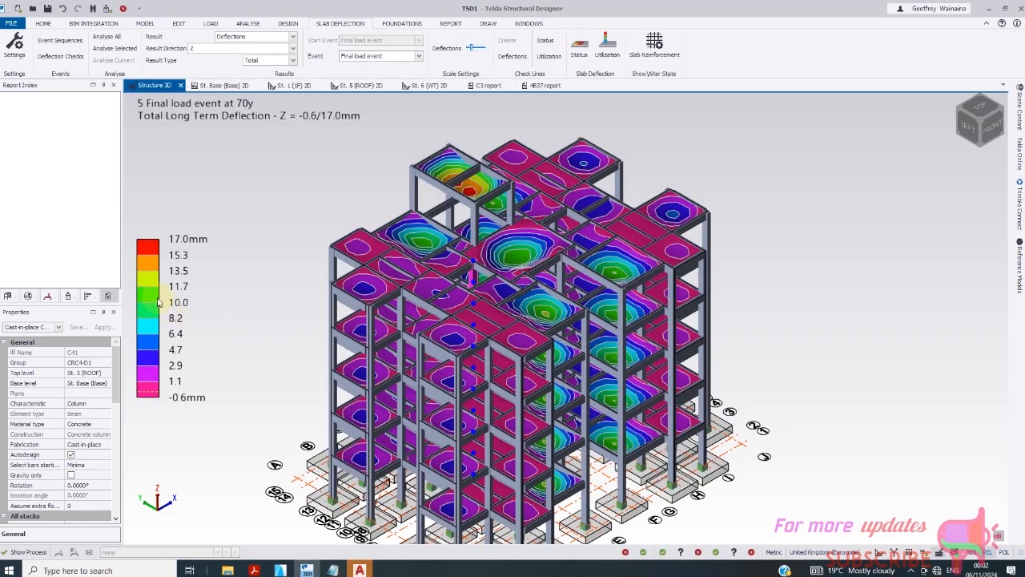
pyautogui.scroll(1, 152, 301)
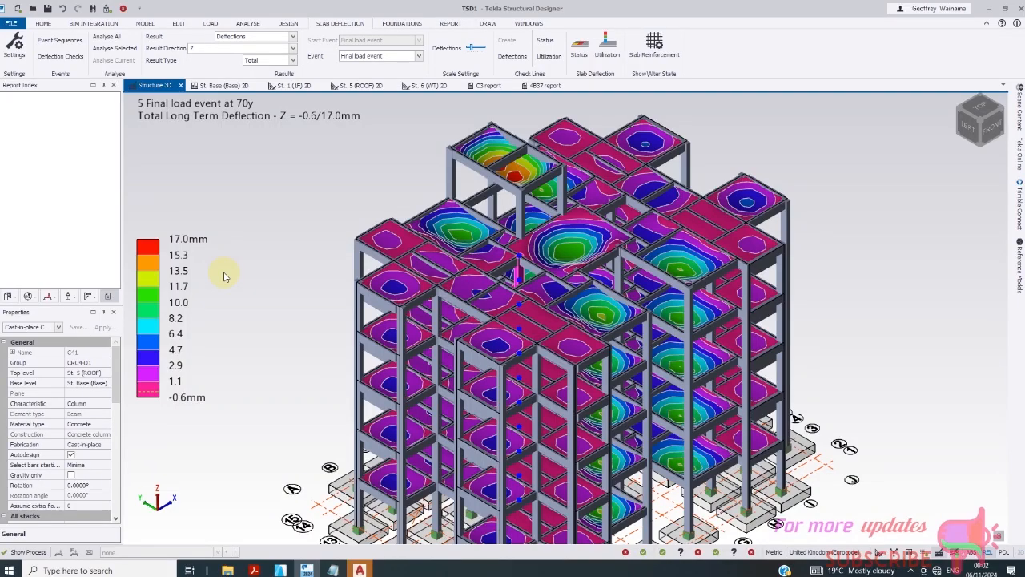
pyautogui.scroll(4, 513, 168)
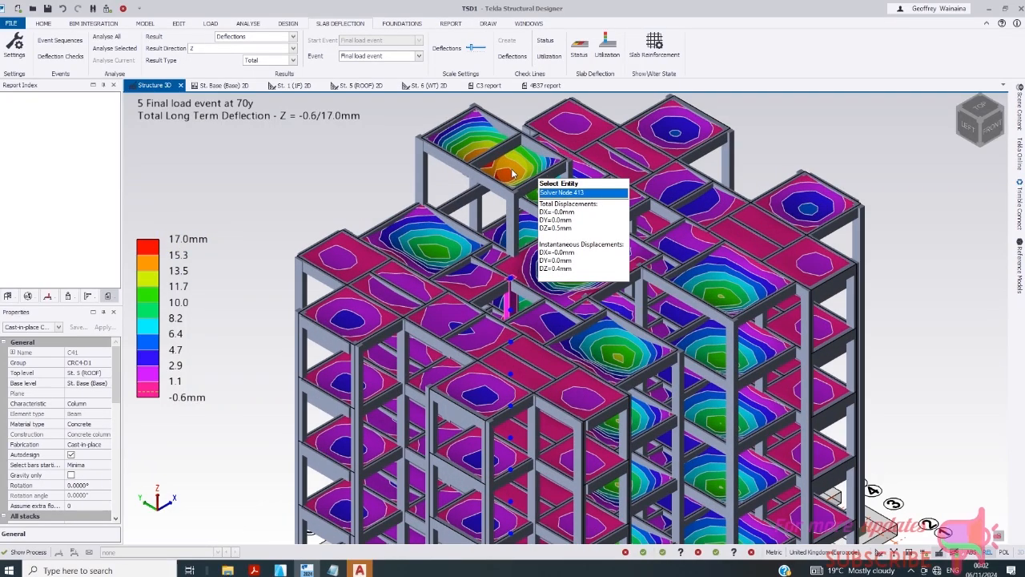
pyautogui.scroll(2, 509, 183)
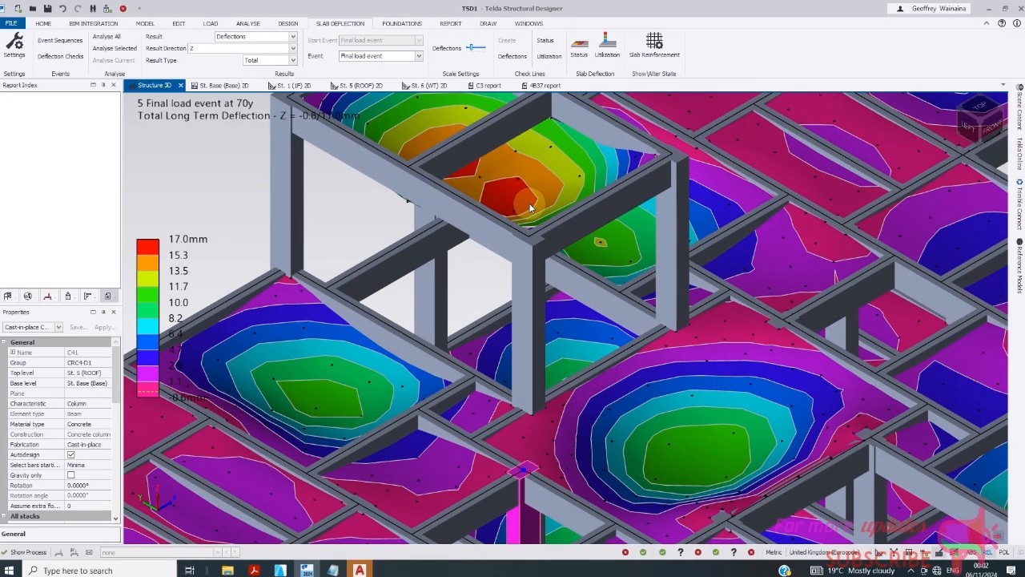
pyautogui.scroll(-3, 535, 204)
pyautogui.scroll(3, 534, 229)
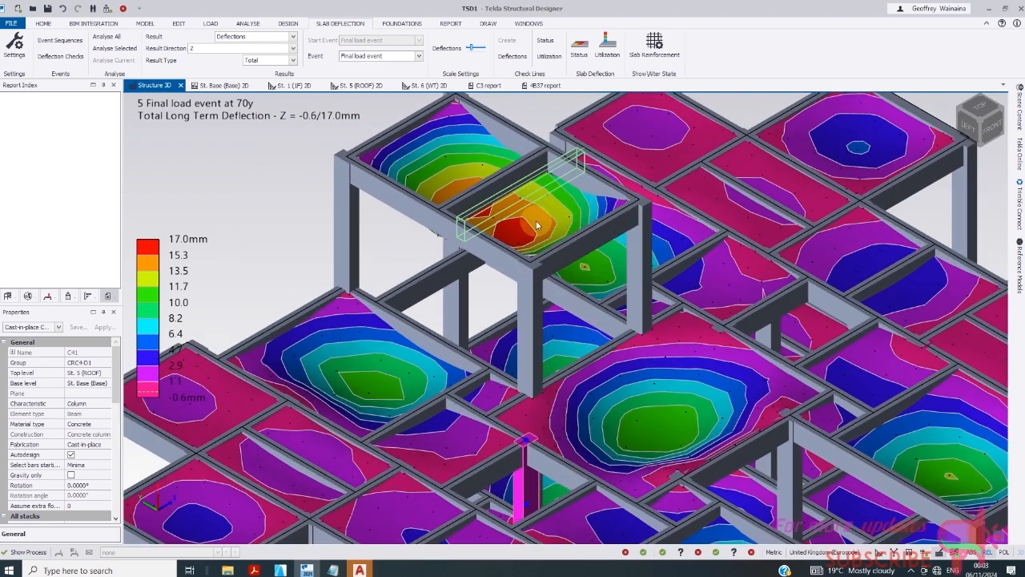
pyautogui.scroll(1, 538, 234)
pyautogui.scroll(-2, 537, 236)
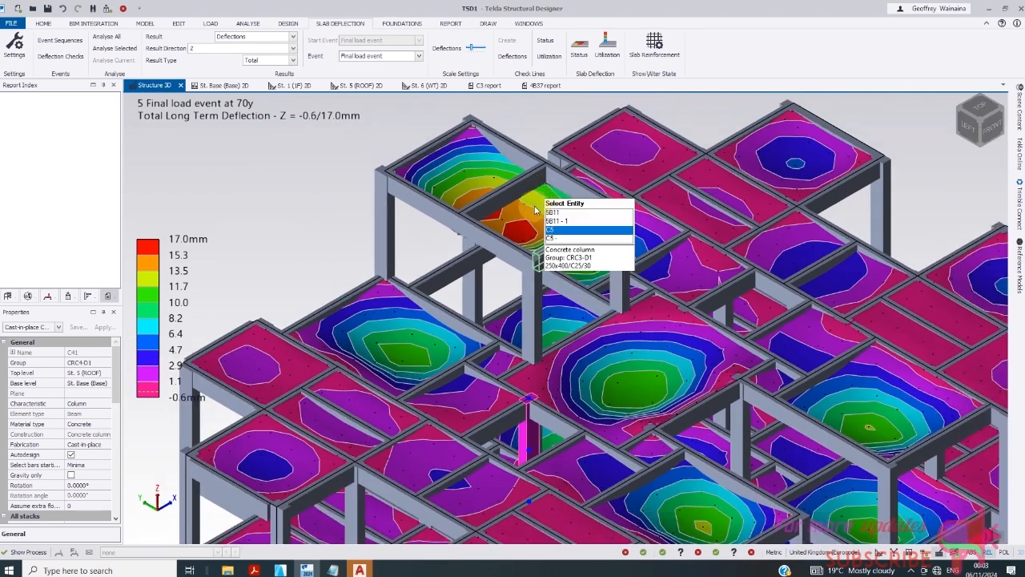
pyautogui.scroll(-3, 561, 240)
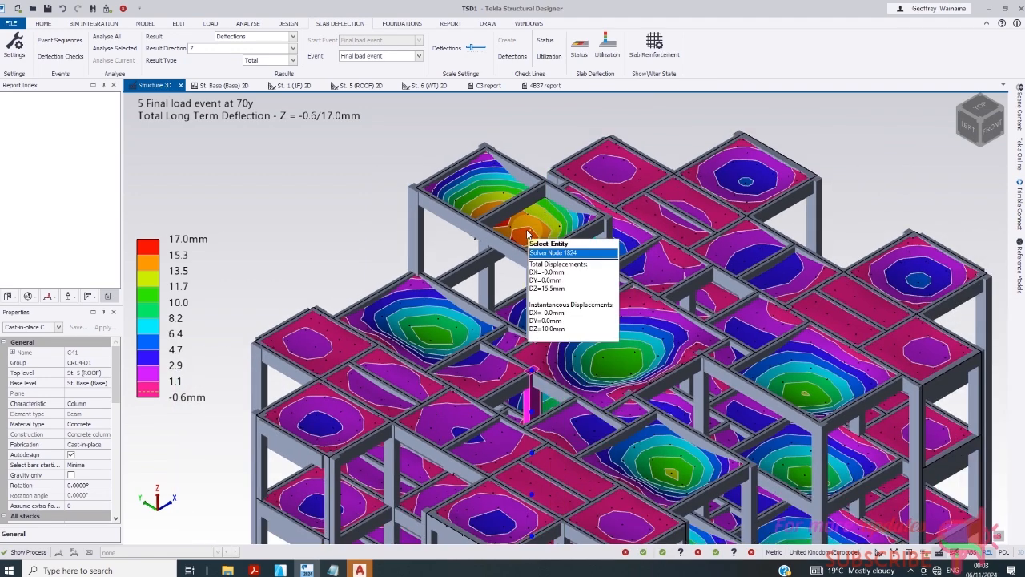
pyautogui.scroll(3, 528, 235)
pyautogui.scroll(2, 529, 234)
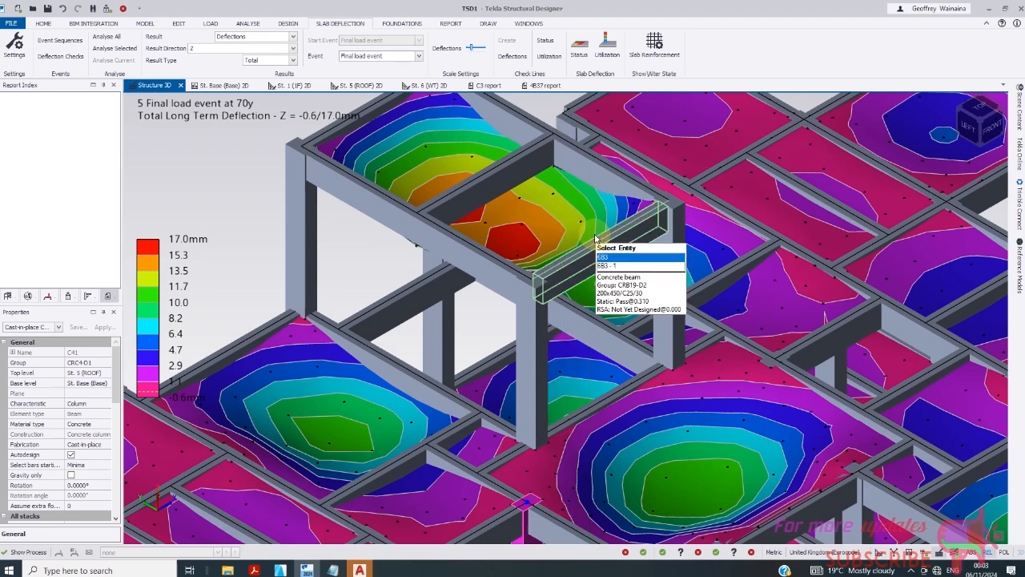
pyautogui.scroll(-4, 597, 241)
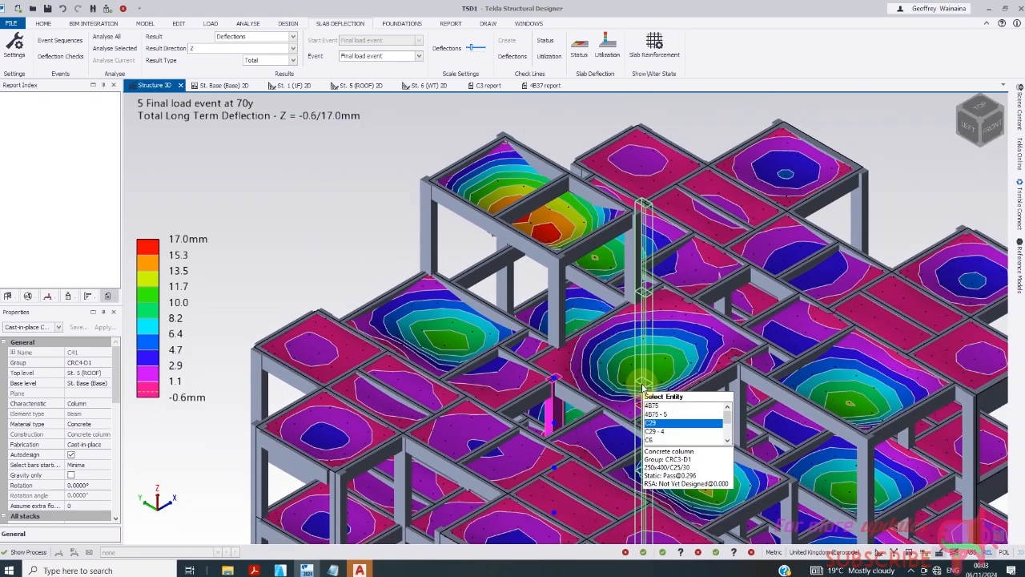
pyautogui.scroll(5, 643, 389)
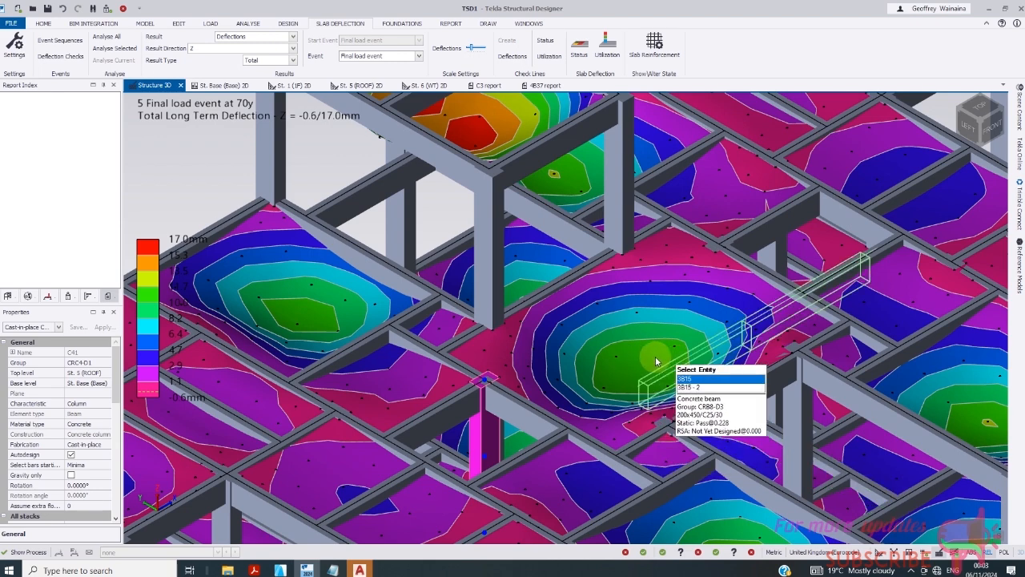
pyautogui.scroll(-1, 613, 351)
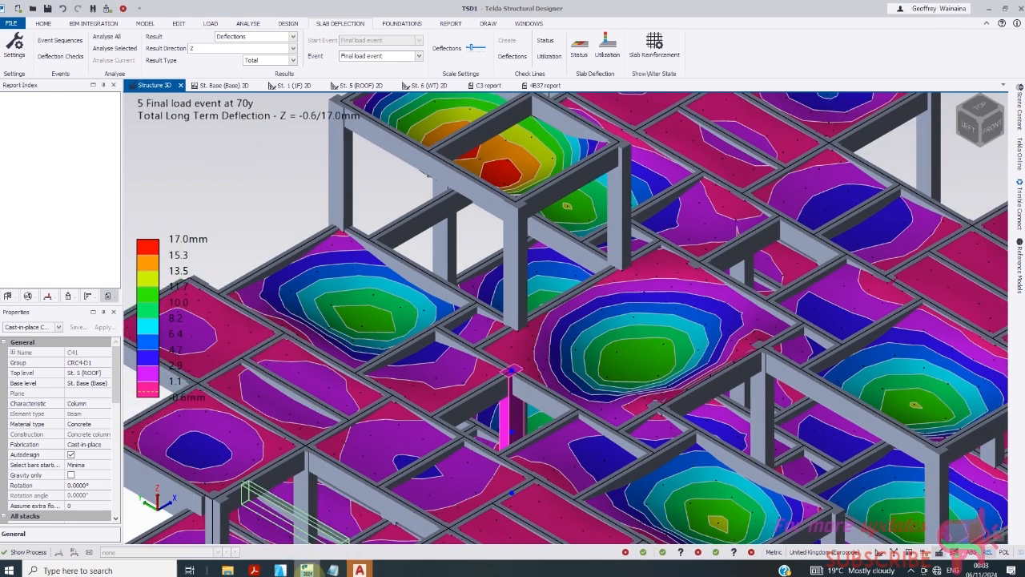
# - Switch to AutoCAD to reach the read-only alert for C41 detailing.dxf
pyautogui.click(359, 570)
pyautogui.click(307, 571)
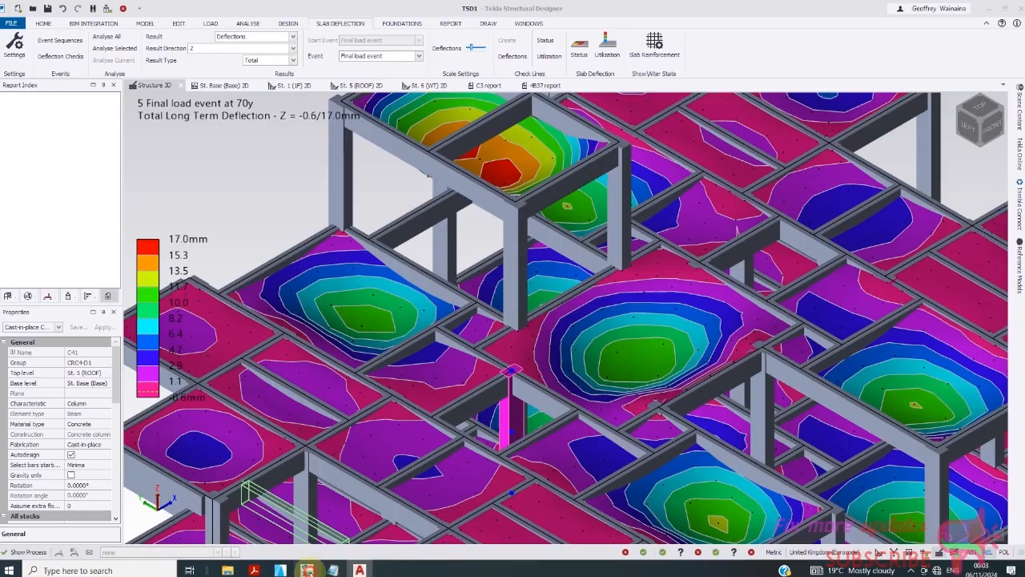
pyautogui.click(360, 570)
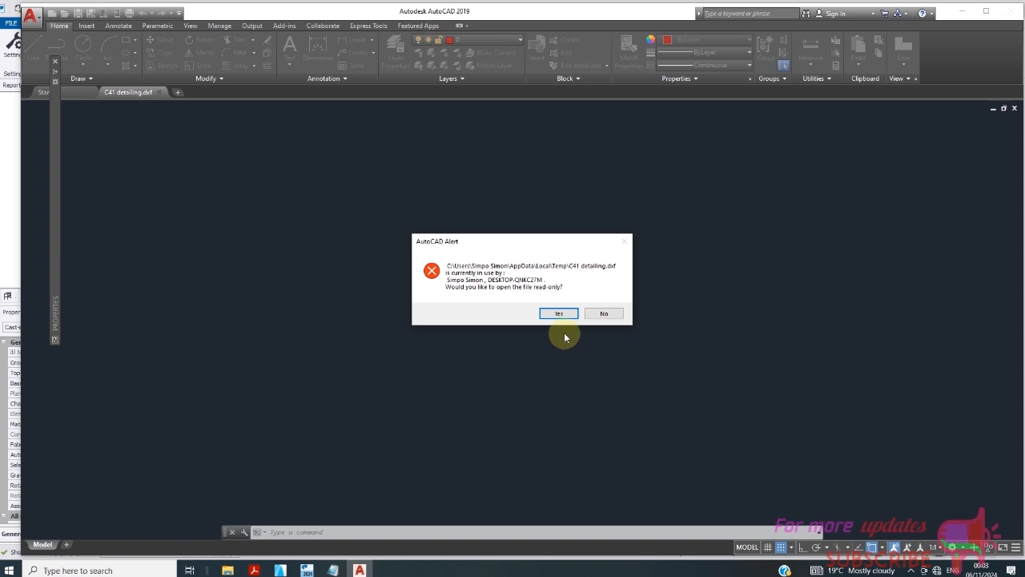
# - Open C41 detailing.dxf read-only and zoom through its column sections
pyautogui.click(559, 313)
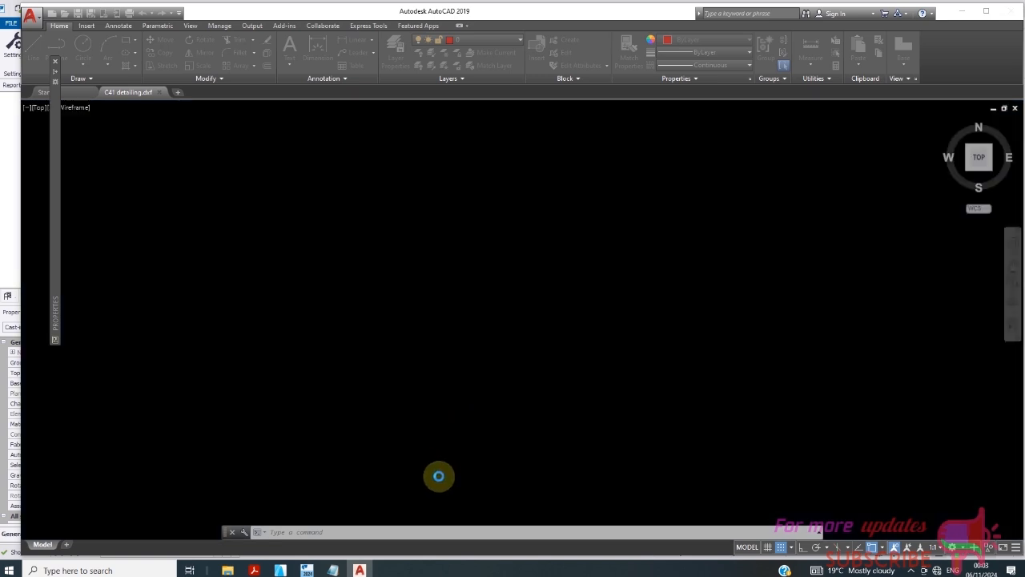
pyautogui.scroll(-4, 473, 322)
pyautogui.scroll(4, 341, 352)
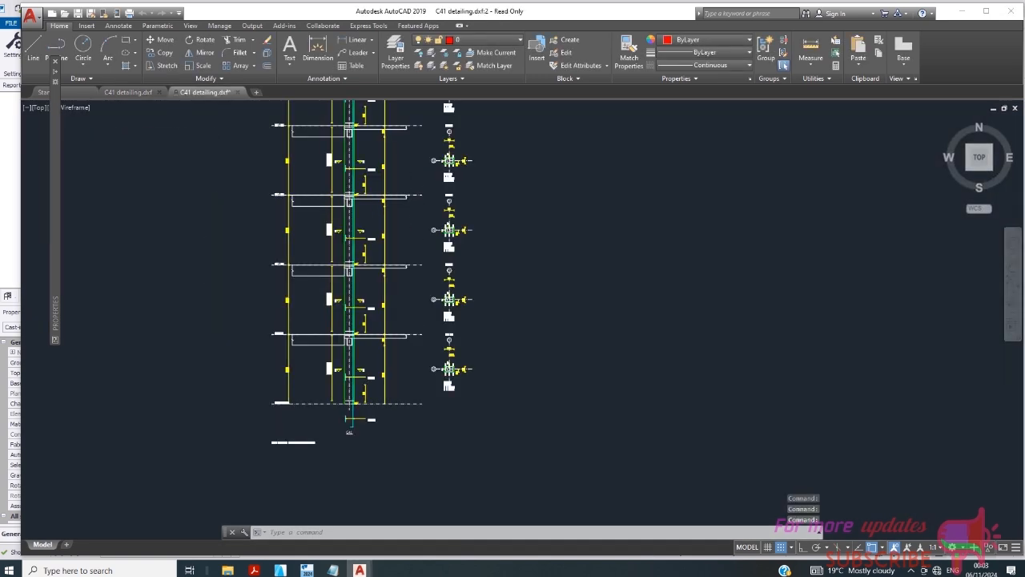
pyautogui.scroll(4, 343, 360)
pyautogui.scroll(6, 653, 392)
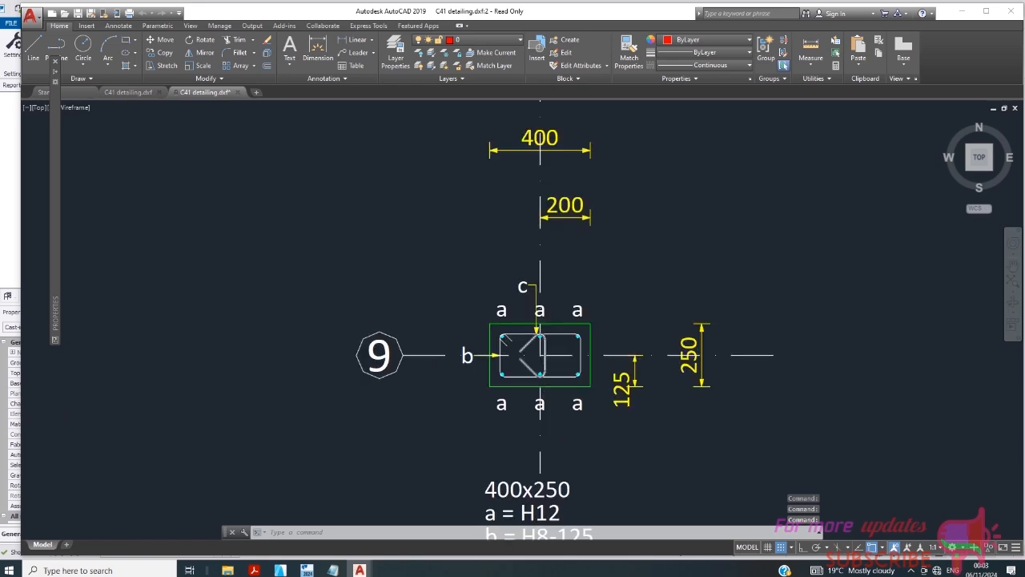
pyautogui.scroll(-5, 567, 360)
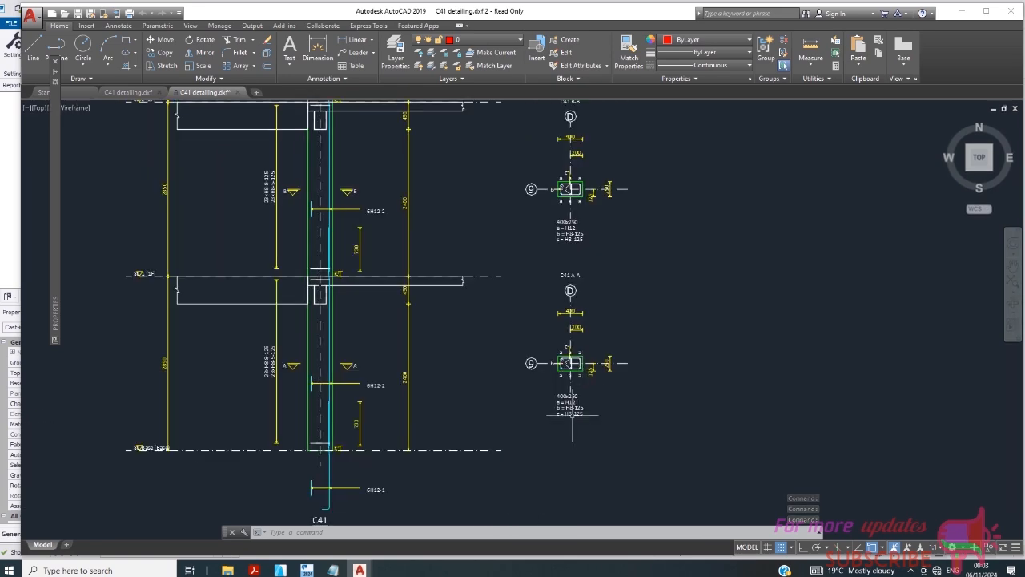
pyautogui.scroll(5, 569, 464)
pyautogui.scroll(-2, 553, 405)
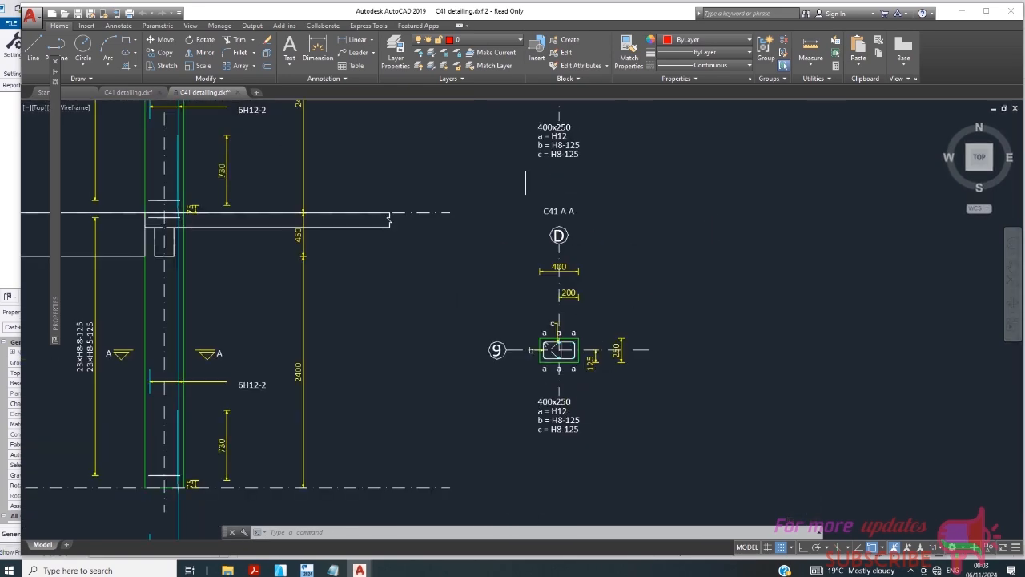
pyautogui.scroll(2, 526, 129)
pyautogui.scroll(-6, 547, 367)
pyautogui.scroll(-4, 478, 323)
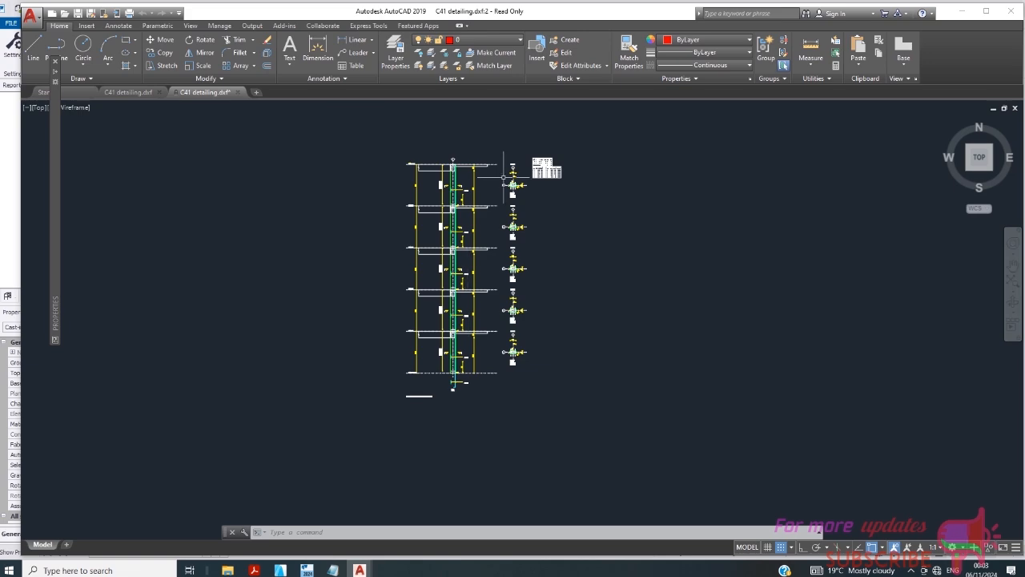
# - Check the bar schedule, then move via Tekla to the ArchiCAD ground floor plan
pyautogui.scroll(8, 504, 174)
pyautogui.scroll(-8, 526, 230)
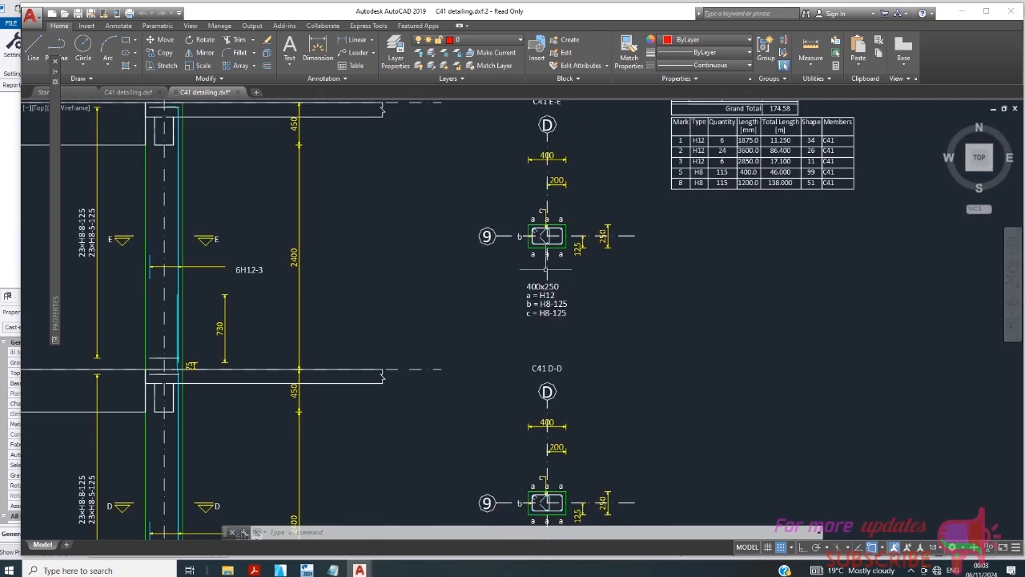
pyautogui.scroll(5, 549, 224)
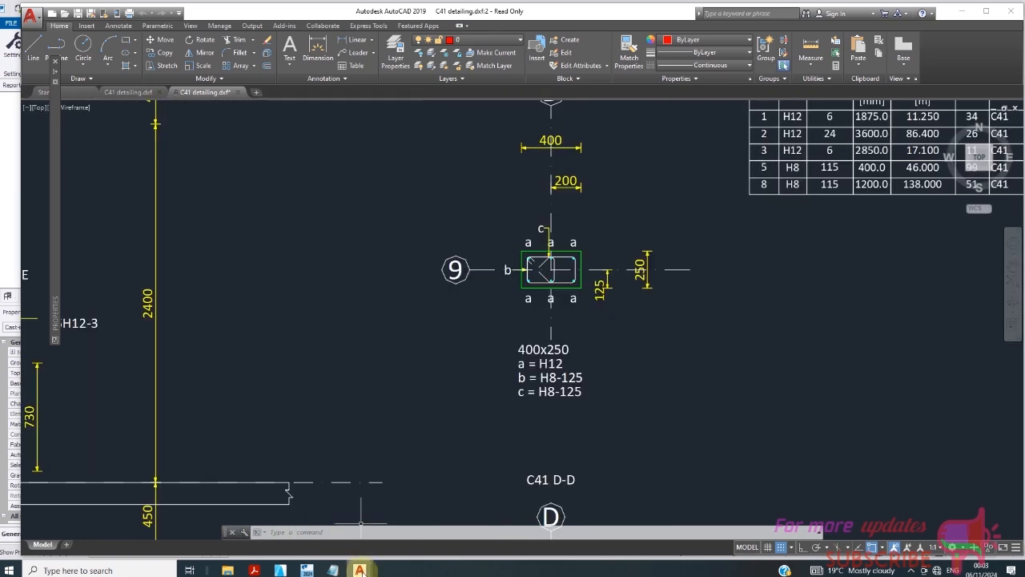
pyautogui.click(306, 569)
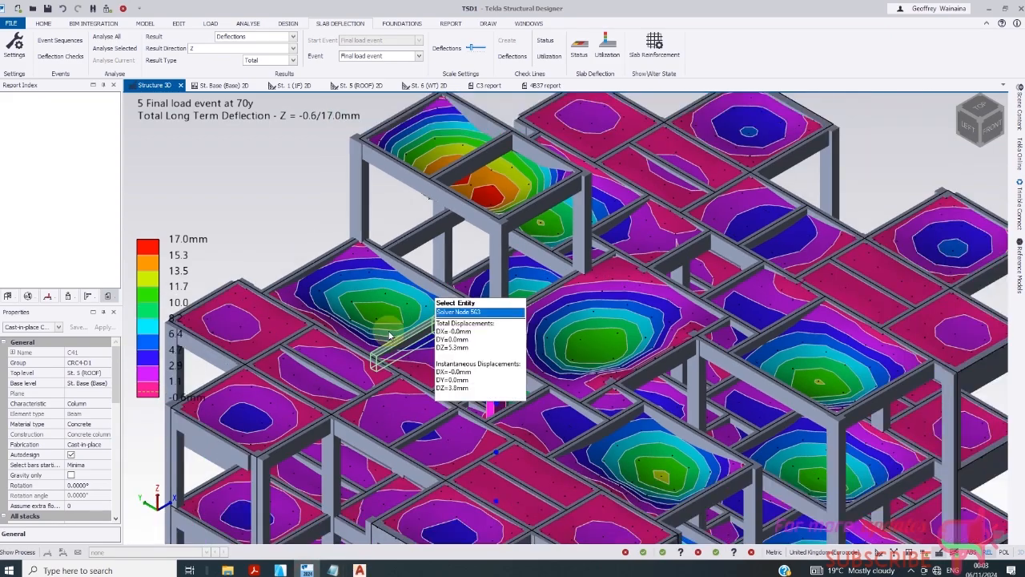
pyautogui.click(284, 570)
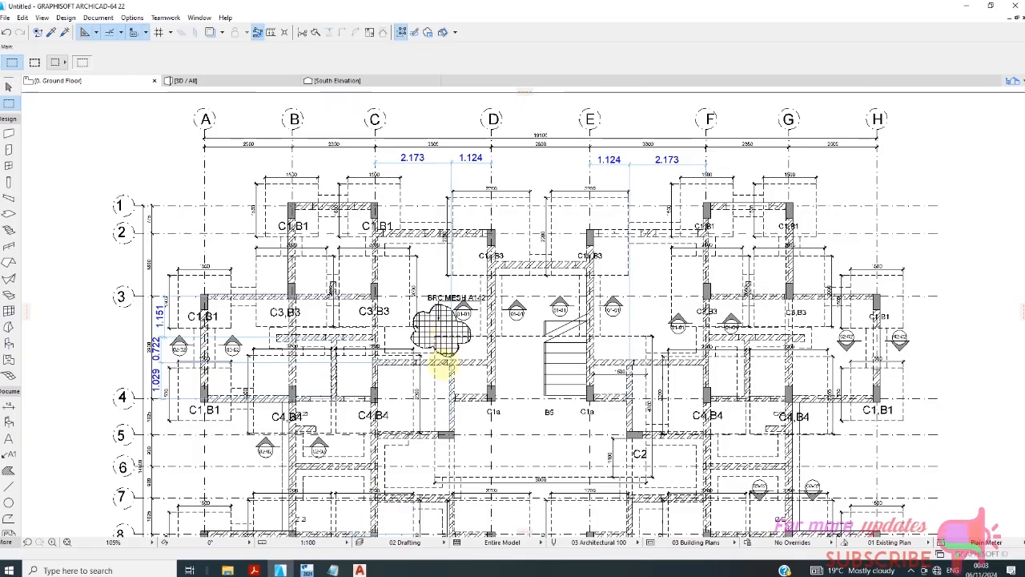
# - Zoom around the foundation and ground floor plan, then select the Dimension tool
pyautogui.scroll(-3, 467, 437)
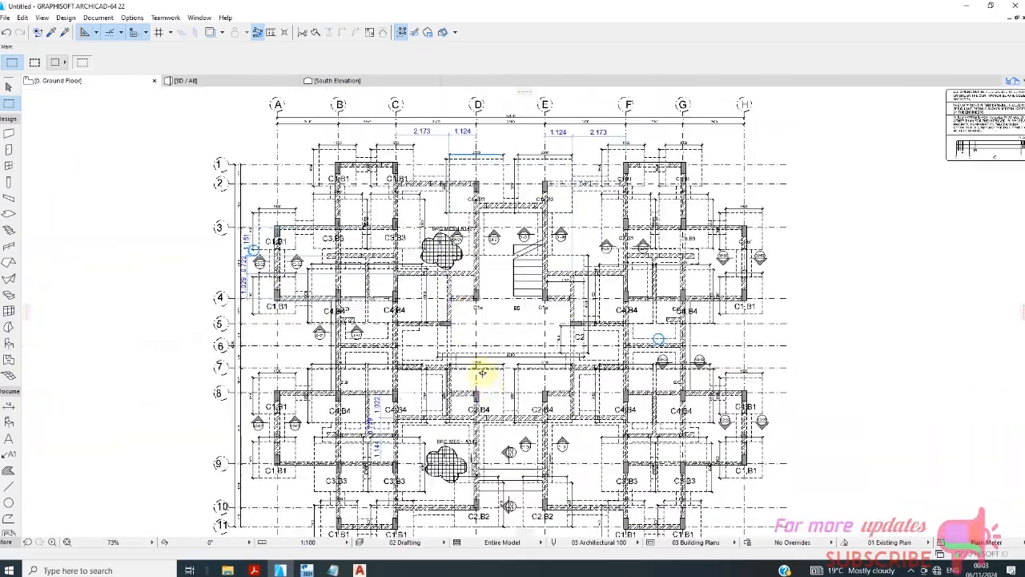
pyautogui.scroll(4, 481, 373)
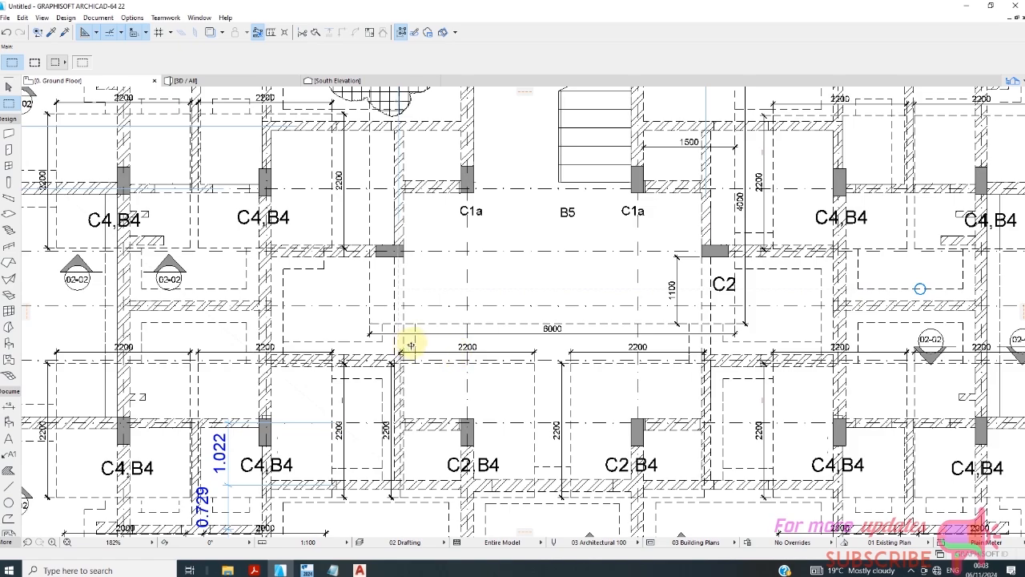
pyautogui.scroll(-3, 481, 314)
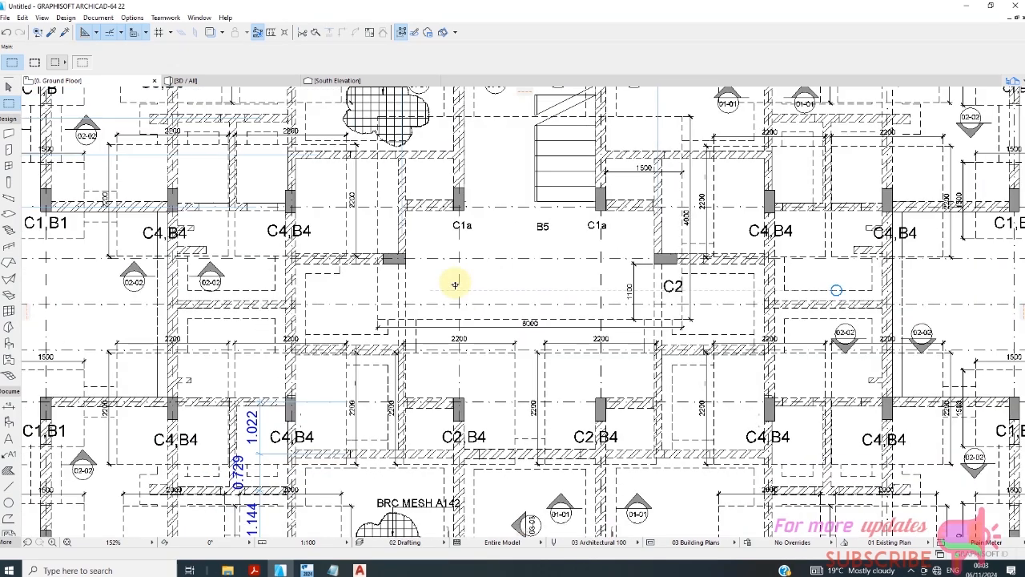
pyautogui.scroll(1, 525, 353)
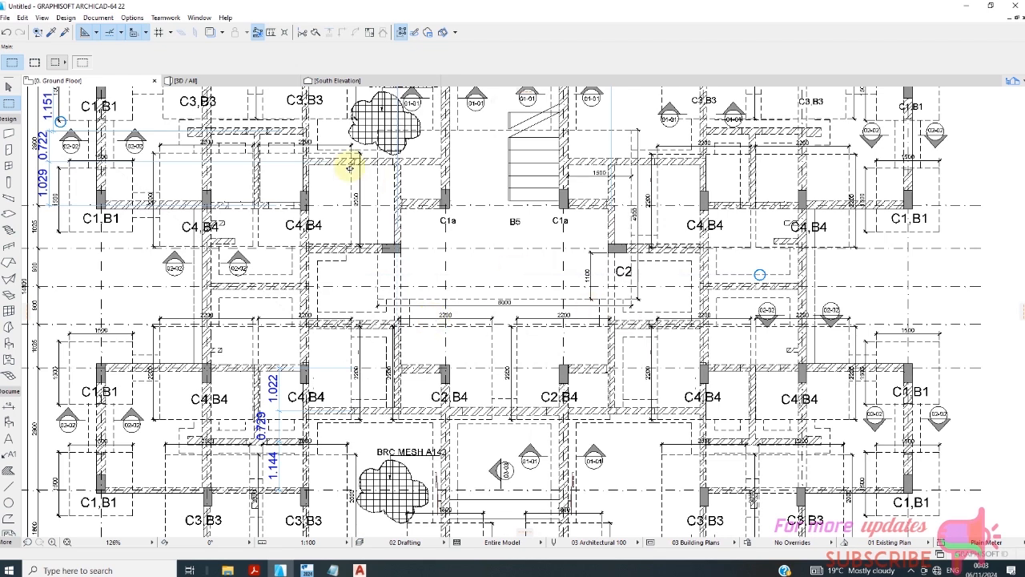
pyautogui.scroll(-2, 233, 218)
pyautogui.click(9, 406)
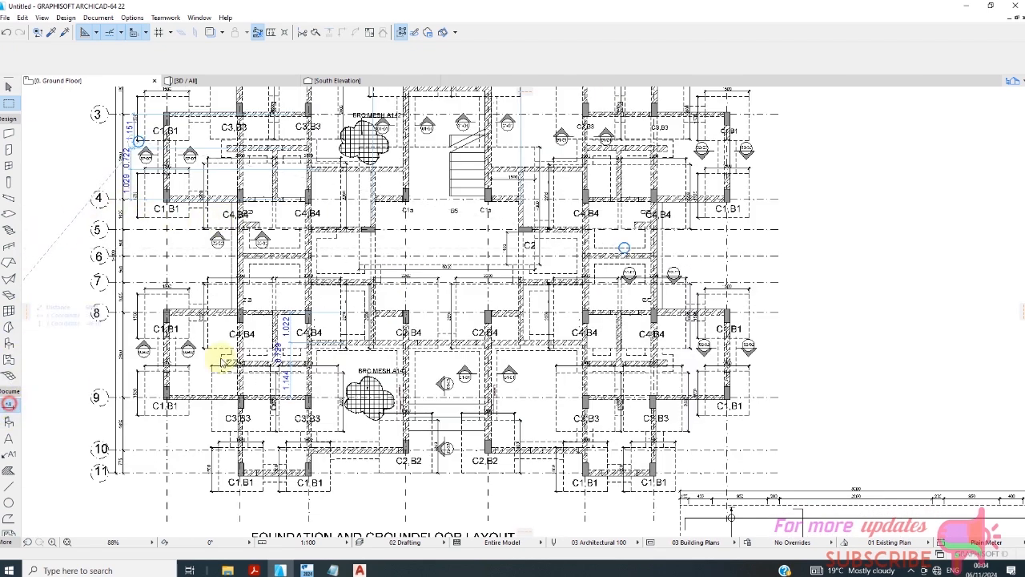
# - Dimension the B5 bay between its two column nodes, placing the 4.898 dimension line
pyautogui.scroll(3, 375, 249)
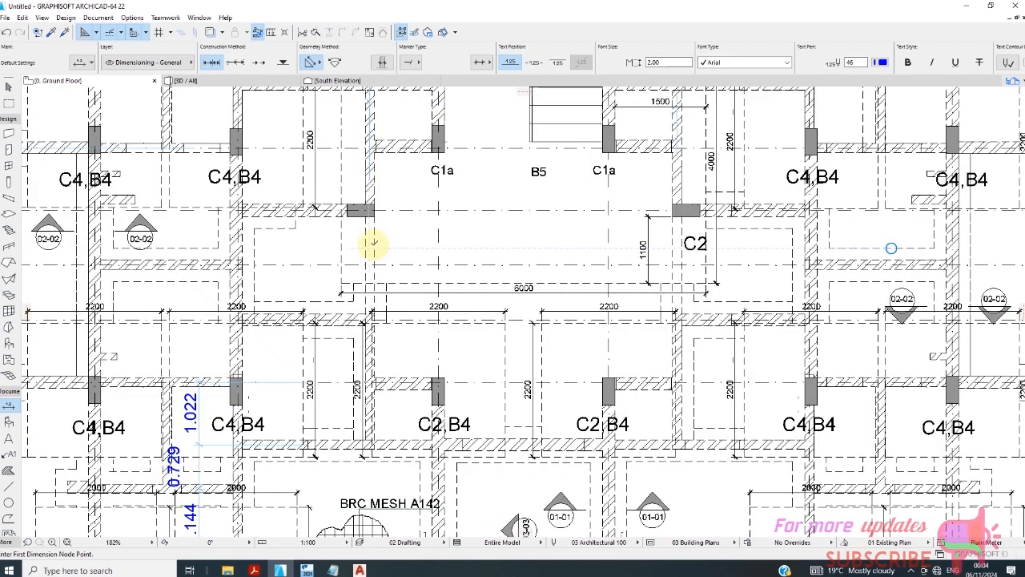
pyautogui.click(374, 245)
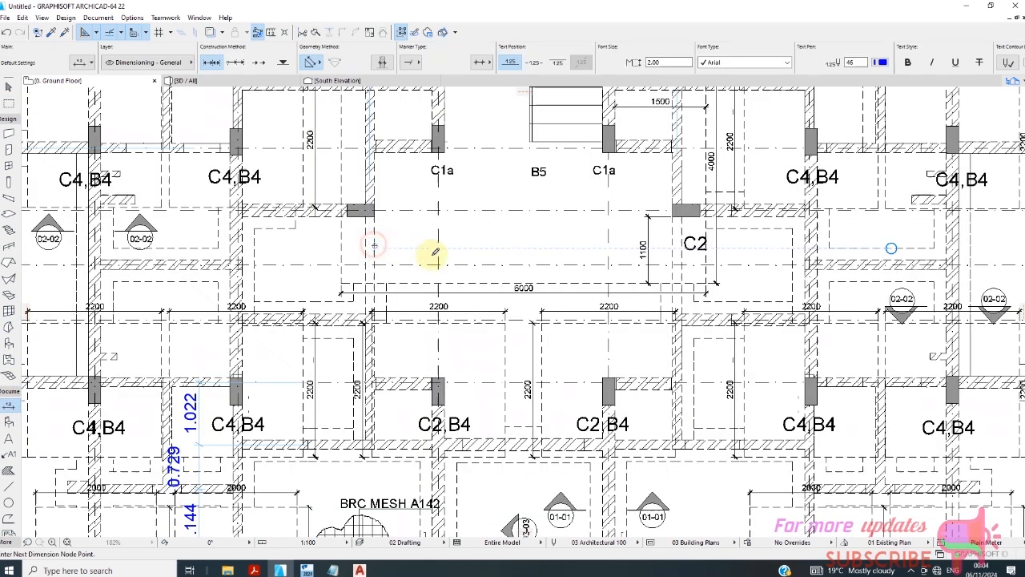
pyautogui.rightClick(647, 249)
pyautogui.click(681, 320)
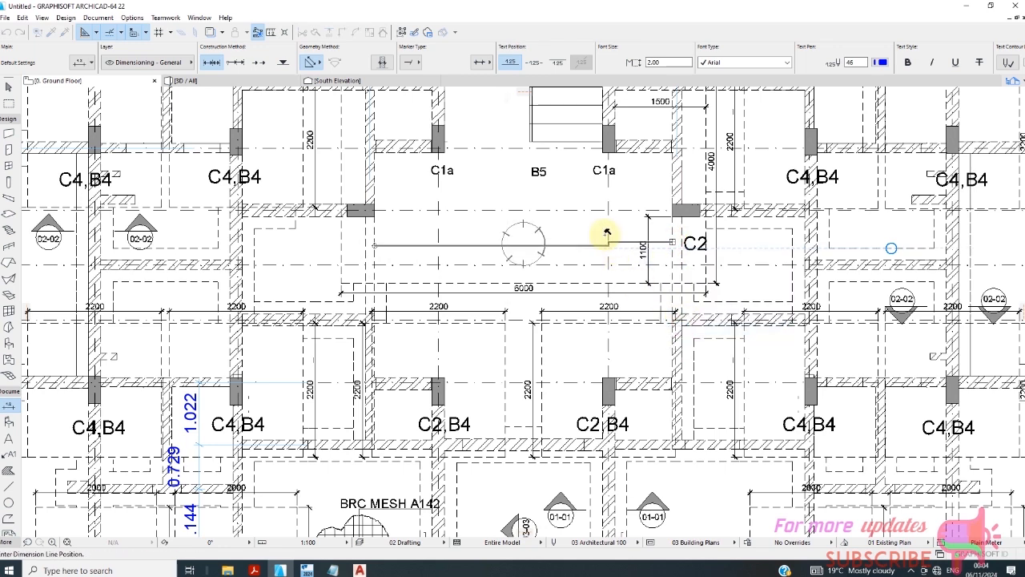
pyautogui.click(556, 208)
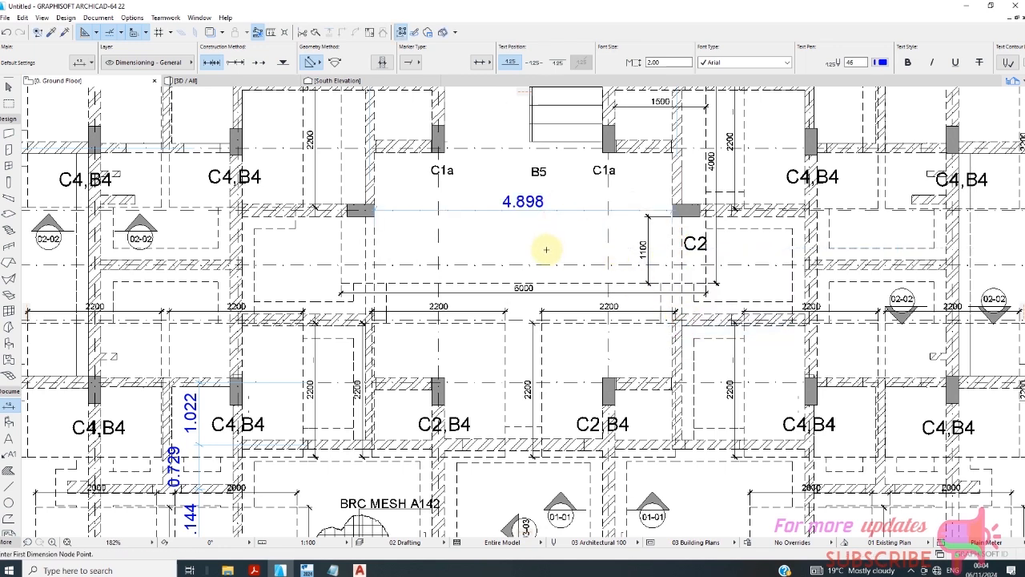
# - Zoom out over the plan and bring the C41 detailing drawing in AutoCAD forward
pyautogui.scroll(-2, 476, 236)
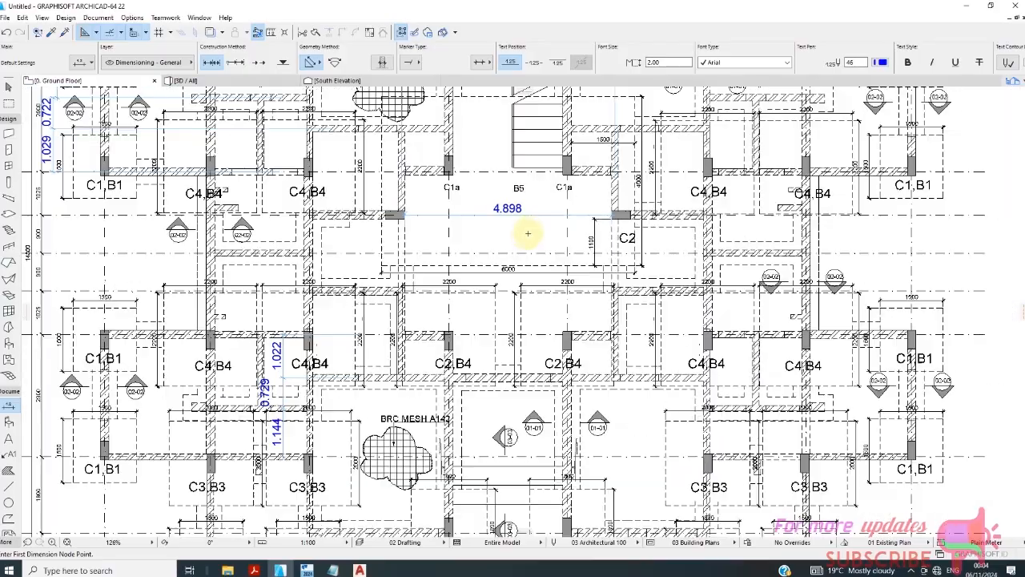
pyautogui.scroll(4, 520, 215)
pyautogui.scroll(-4, 390, 232)
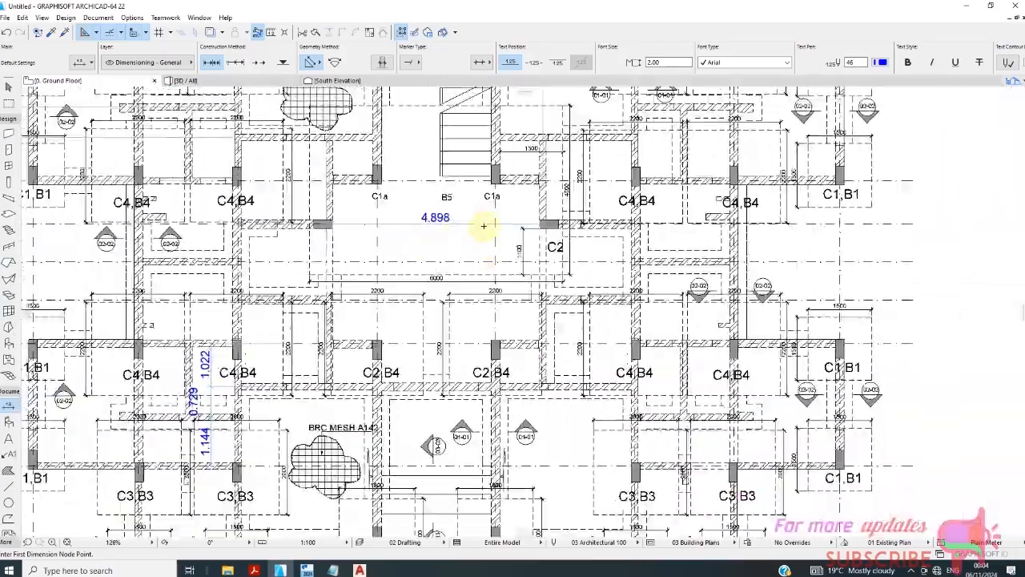
pyautogui.scroll(3, 484, 227)
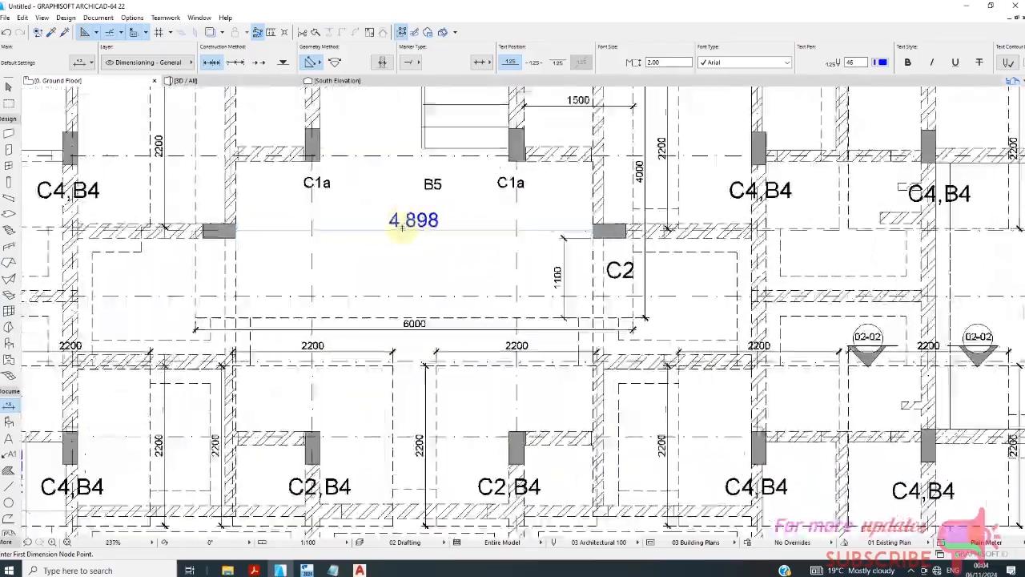
pyautogui.scroll(3, 402, 228)
pyautogui.scroll(-4, 396, 240)
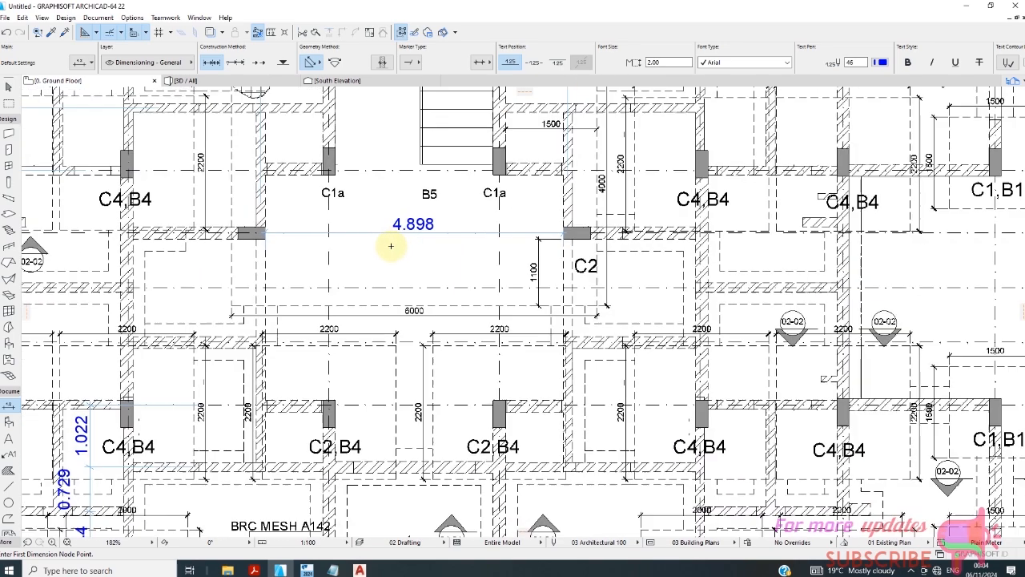
pyautogui.scroll(-2, 407, 252)
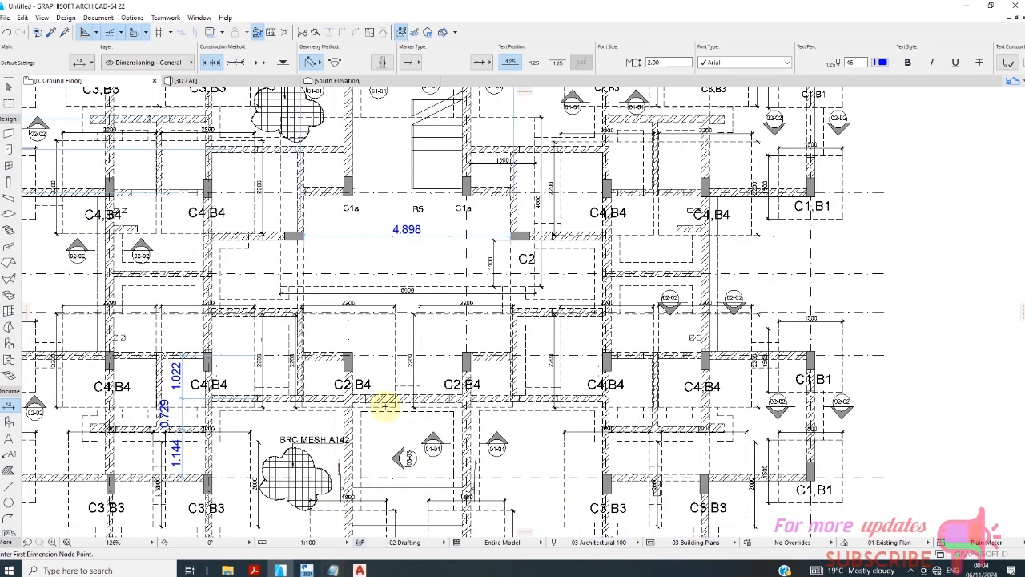
pyautogui.scroll(-3, 353, 323)
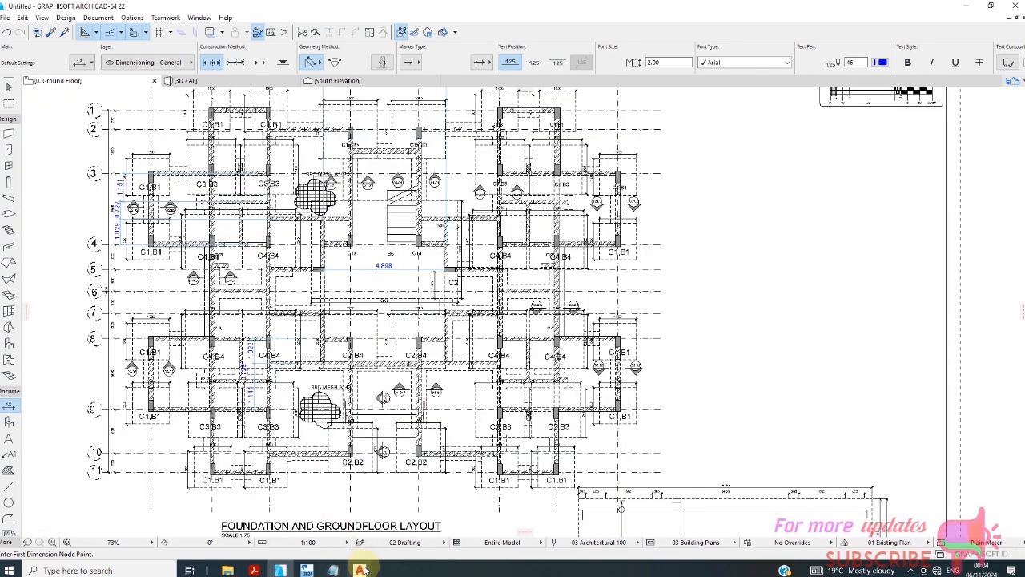
pyautogui.moveTo(362, 570)
pyautogui.click(335, 536)
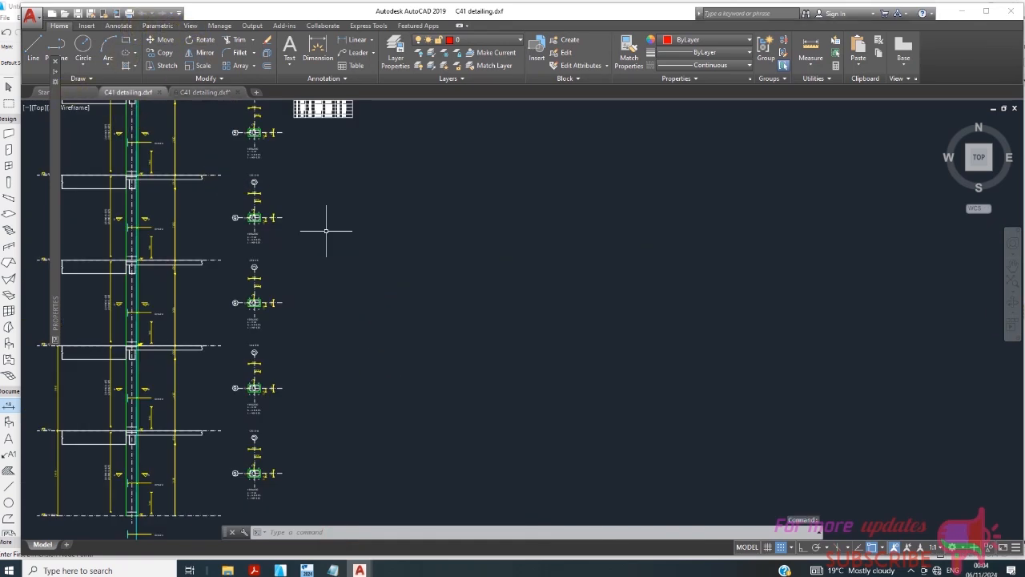
# - Launch QuickCalc through the C command and evaluate 4900/500 to get 9.8
pyautogui.click(407, 283)
pyautogui.write('c')
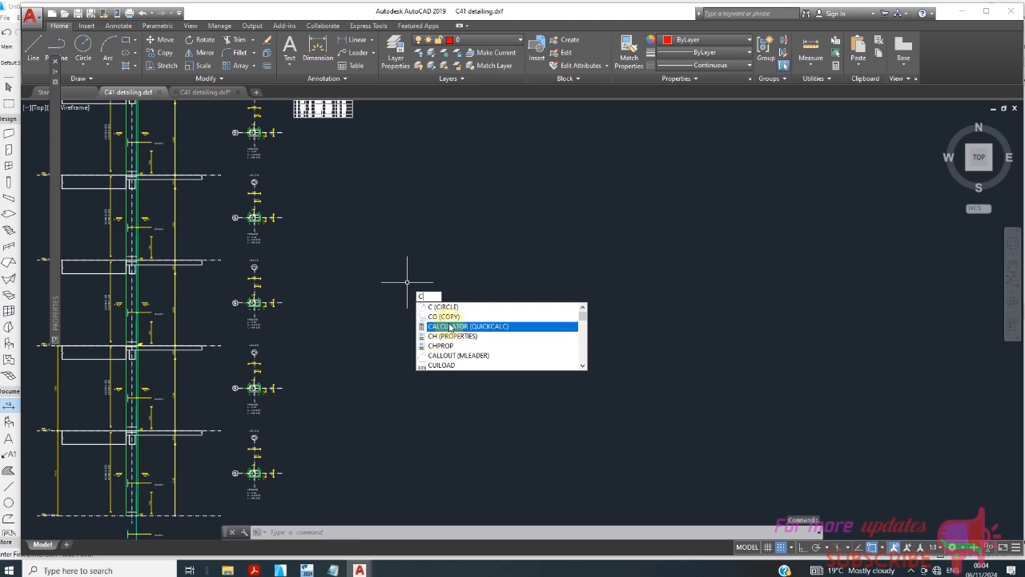
pyautogui.click(448, 328)
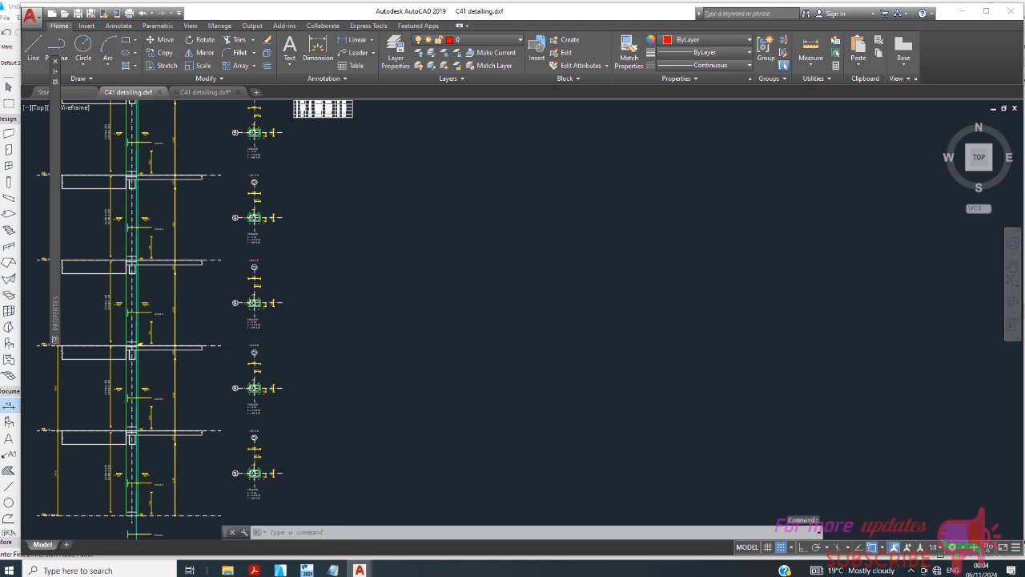
pyautogui.click(58, 93)
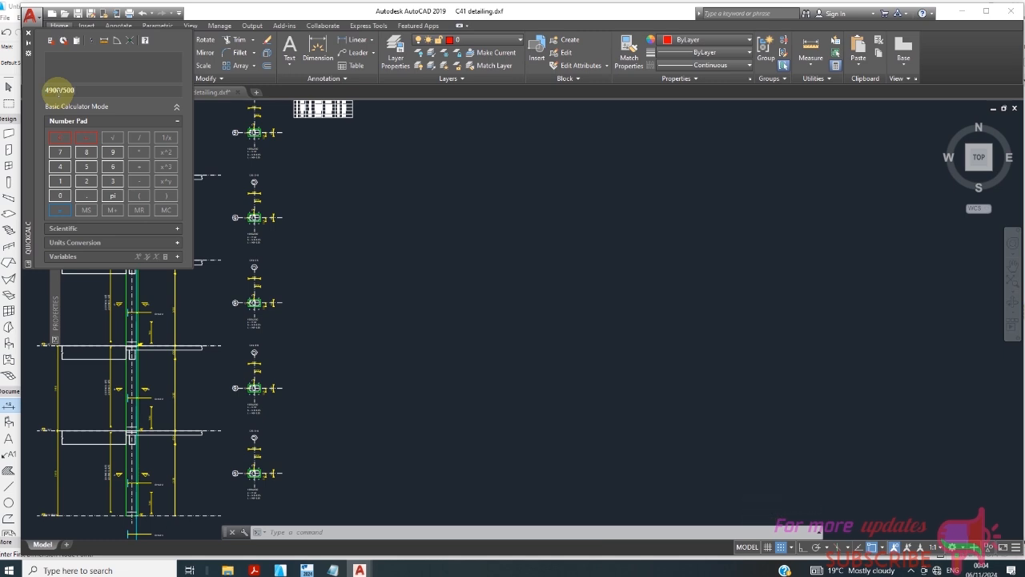
pyautogui.click(60, 210)
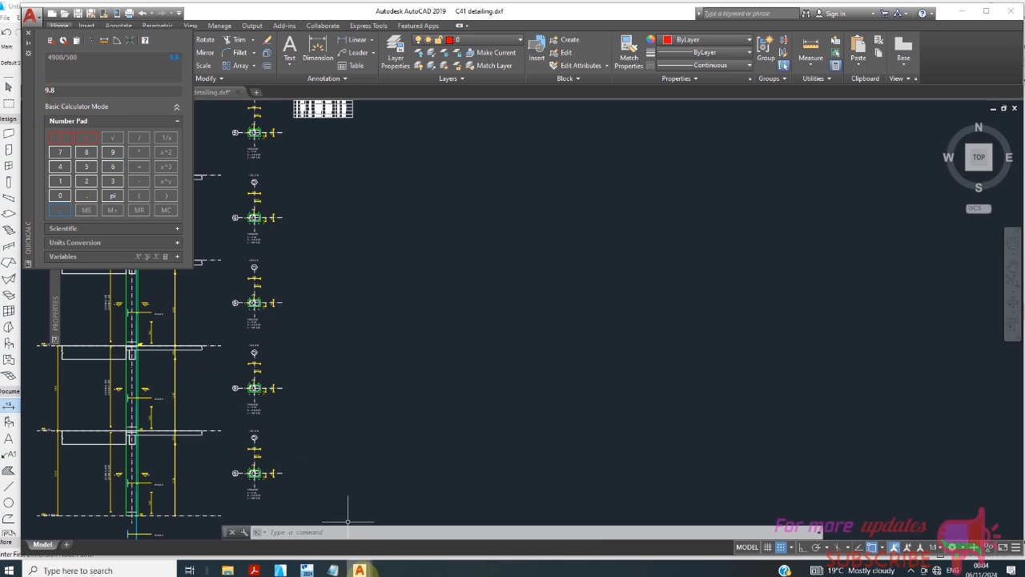
# - Return to Tekla and zoom the 3D long-term slab deflection view (70y final, -0.6 to 17.0 mm)
pyautogui.click(307, 570)
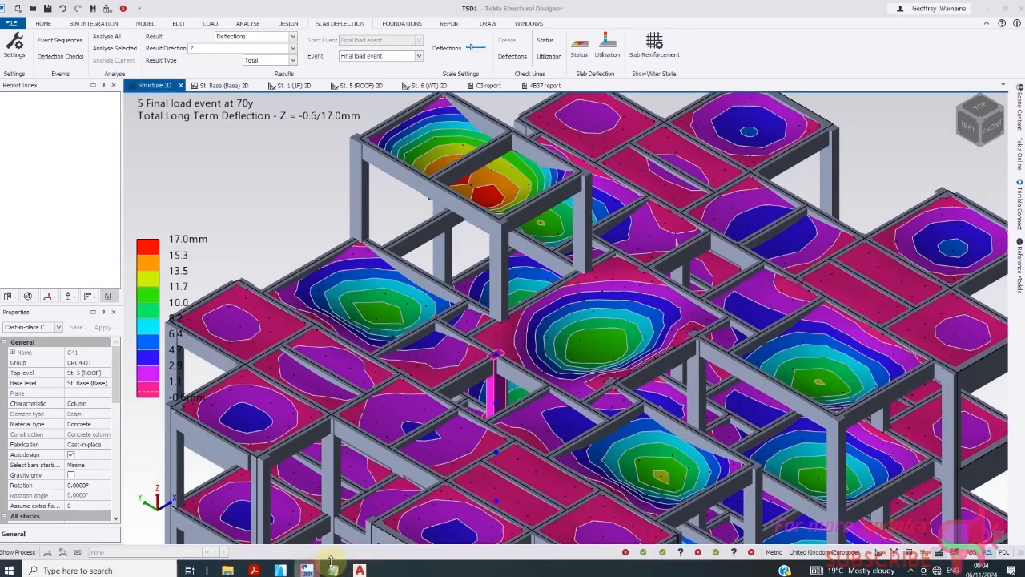
pyautogui.scroll(2, 408, 360)
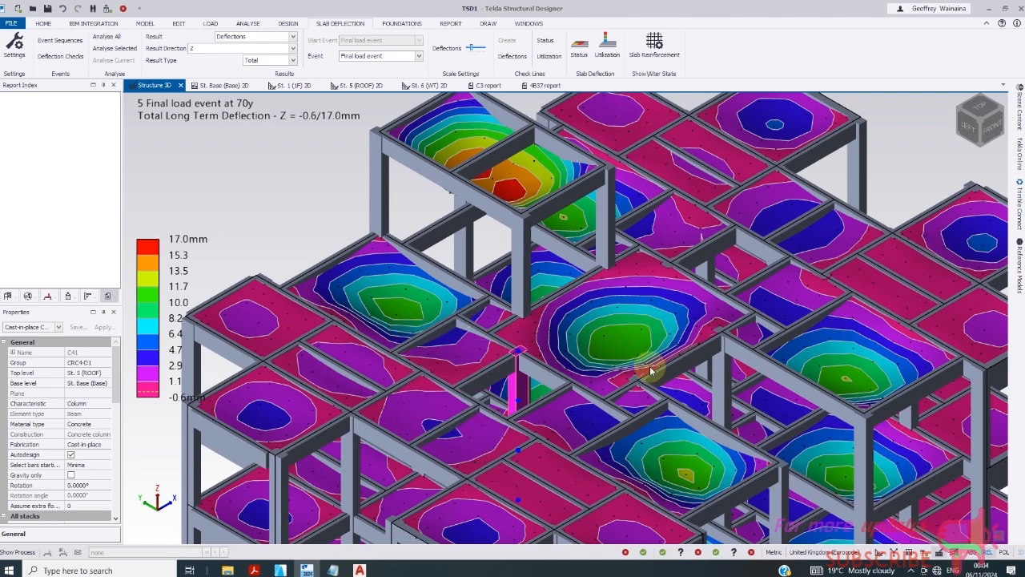
pyautogui.scroll(2, 624, 349)
pyautogui.scroll(-4, 625, 348)
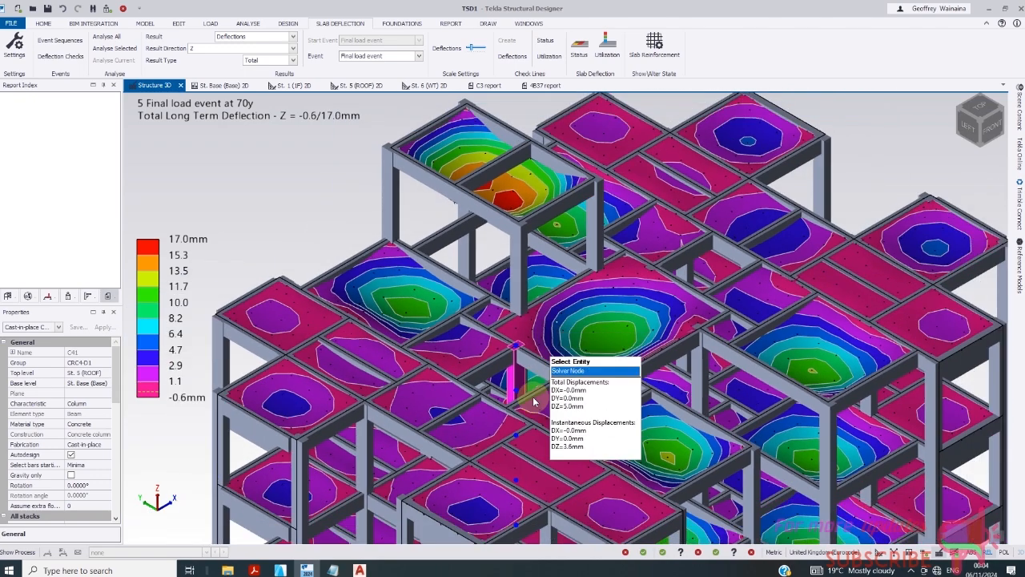
pyautogui.scroll(1, 725, 413)
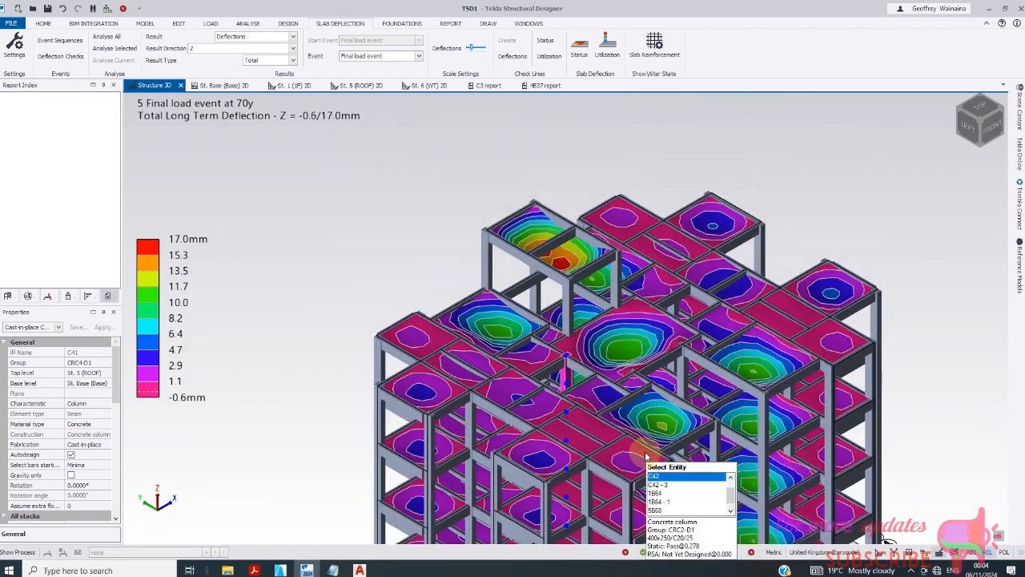
pyautogui.scroll(1, 681, 445)
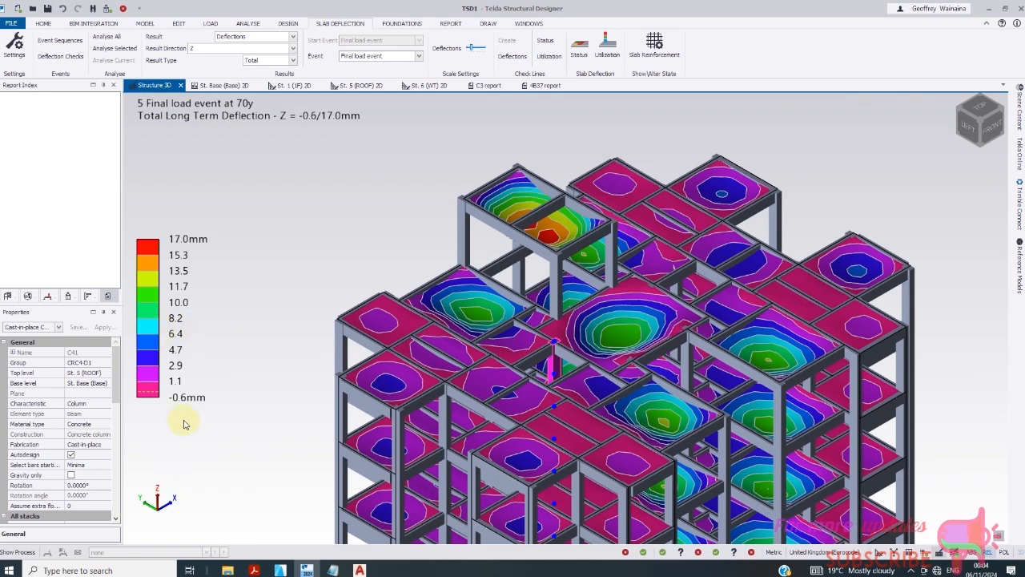
pyautogui.scroll(-3, 579, 324)
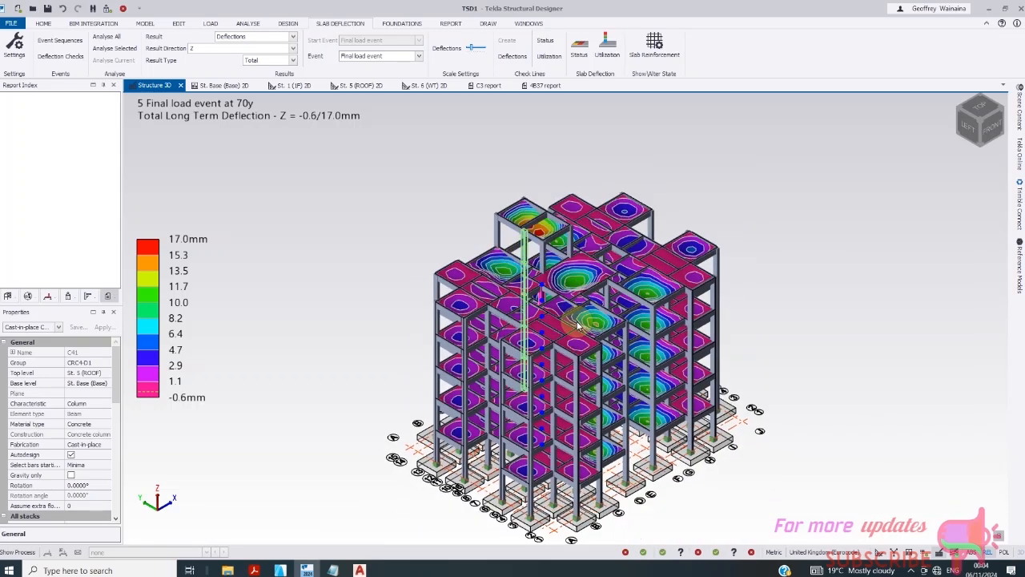
pyautogui.scroll(3, 647, 405)
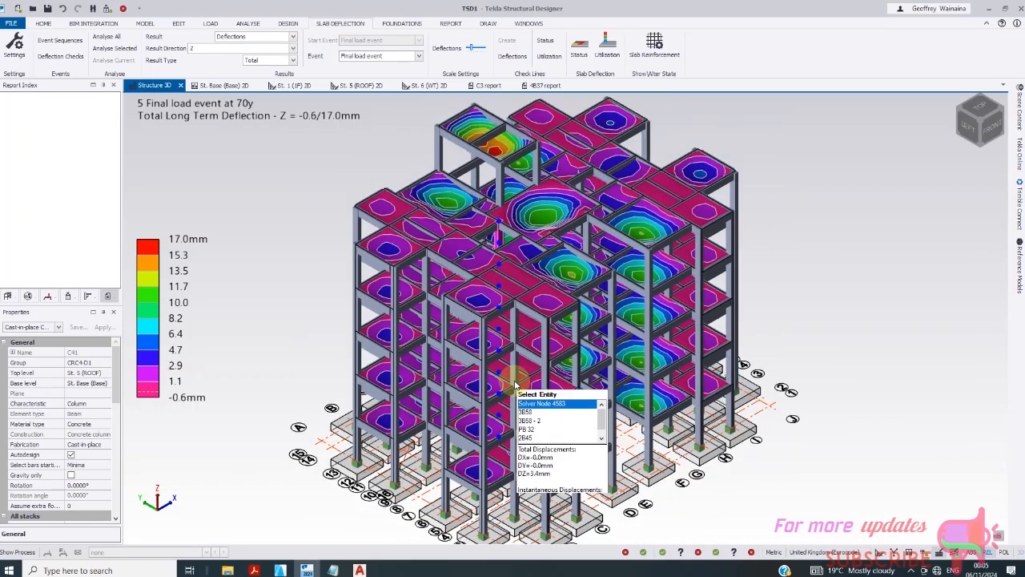
pyautogui.scroll(-2, 515, 386)
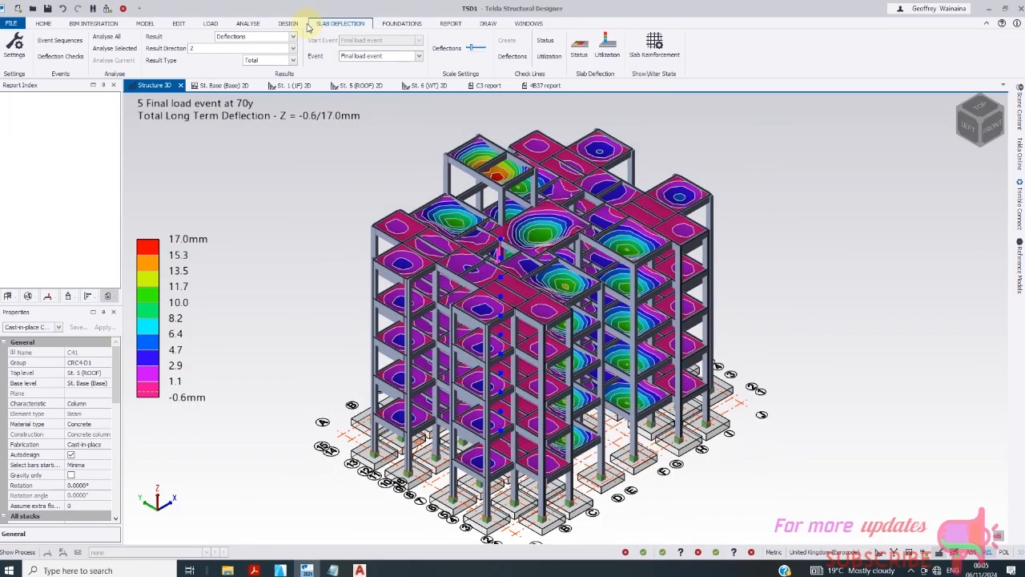
# - Run Design Pad Bases from the FOUNDATIONS tab and review all 42 pads passing
pyautogui.click(401, 23)
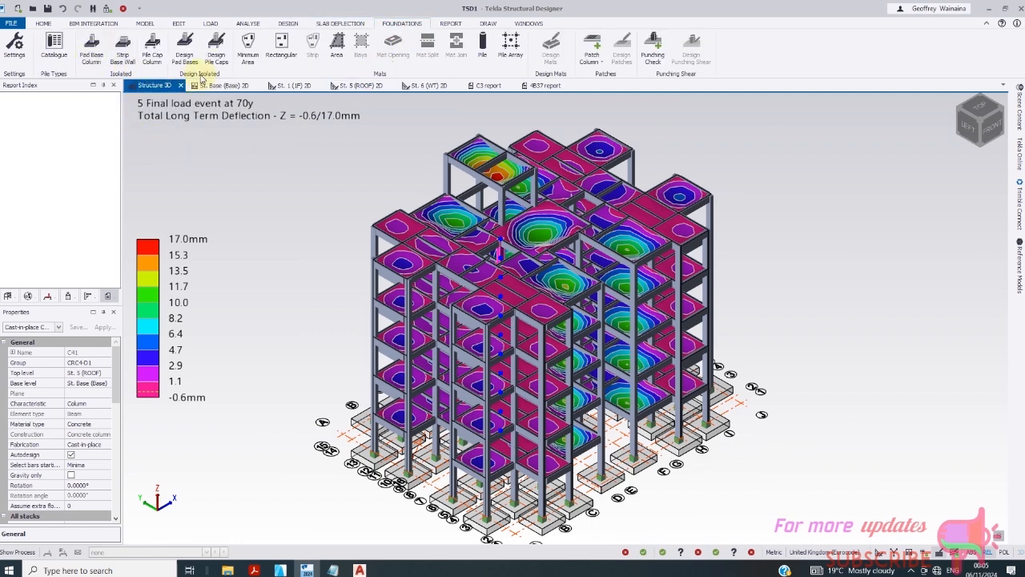
pyautogui.click(186, 54)
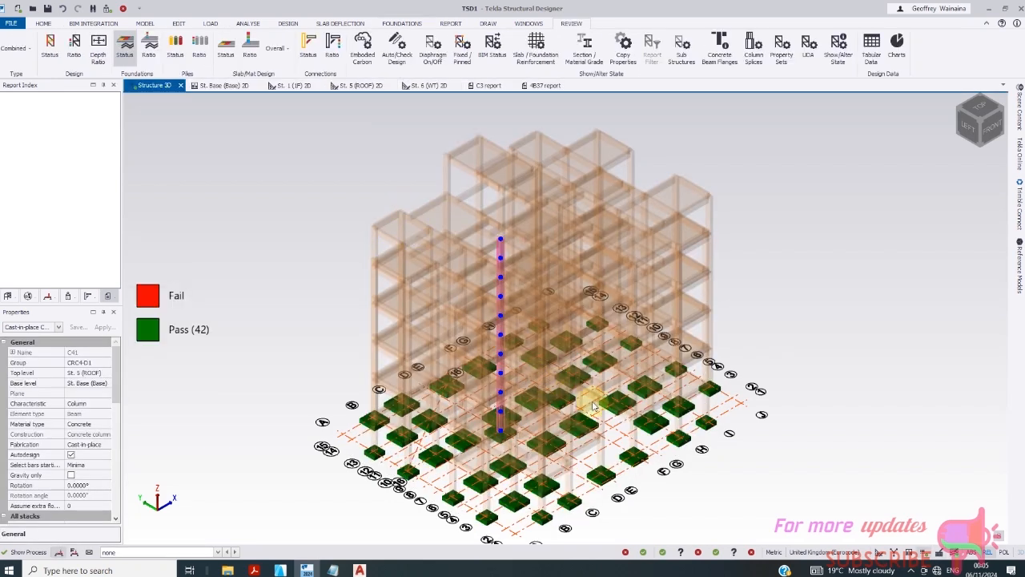
pyautogui.scroll(6, 510, 394)
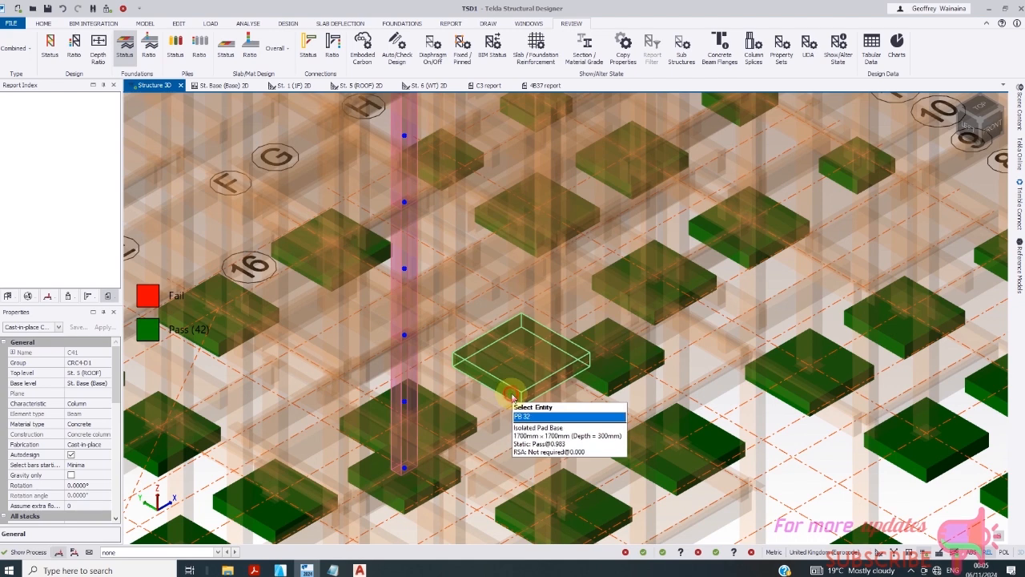
# - Generate the PB 32 detailing drawing and accept the DXF export preferences
pyautogui.click(512, 395)
pyautogui.rightClick(512, 396)
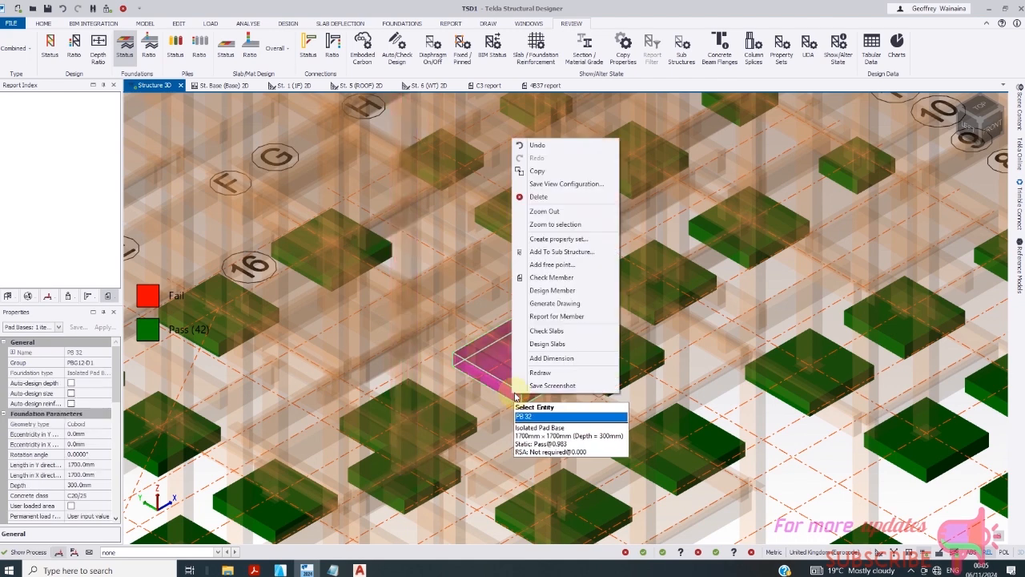
pyautogui.click(561, 304)
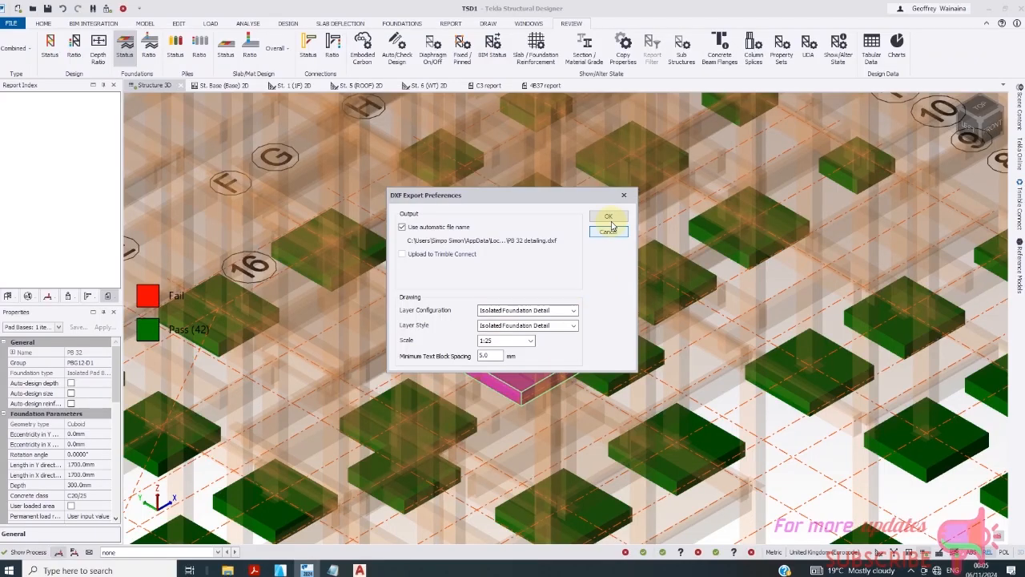
pyautogui.click(610, 219)
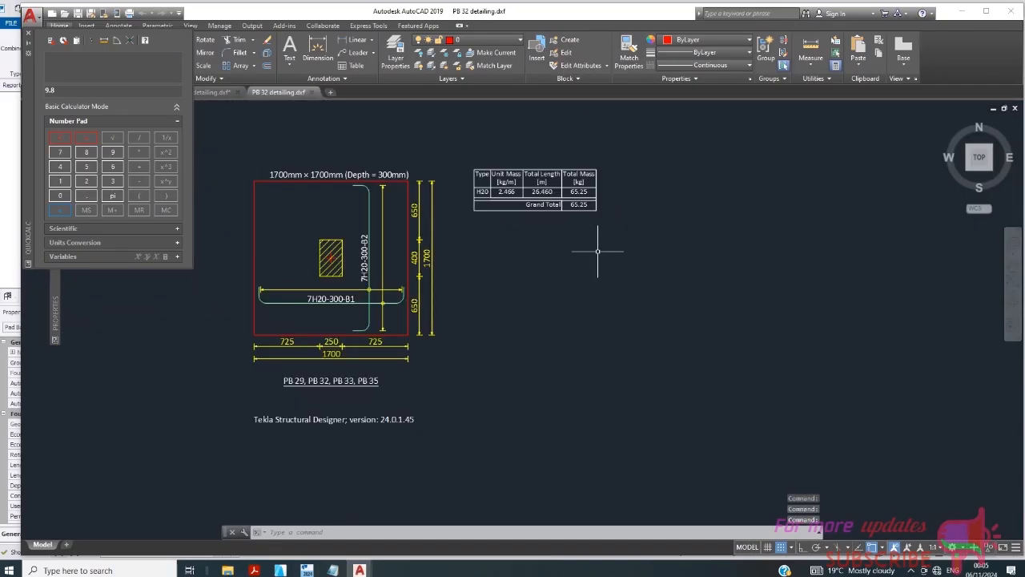
pyautogui.scroll(4, 324, 289)
pyautogui.scroll(-1, 336, 281)
pyautogui.scroll(1, 366, 264)
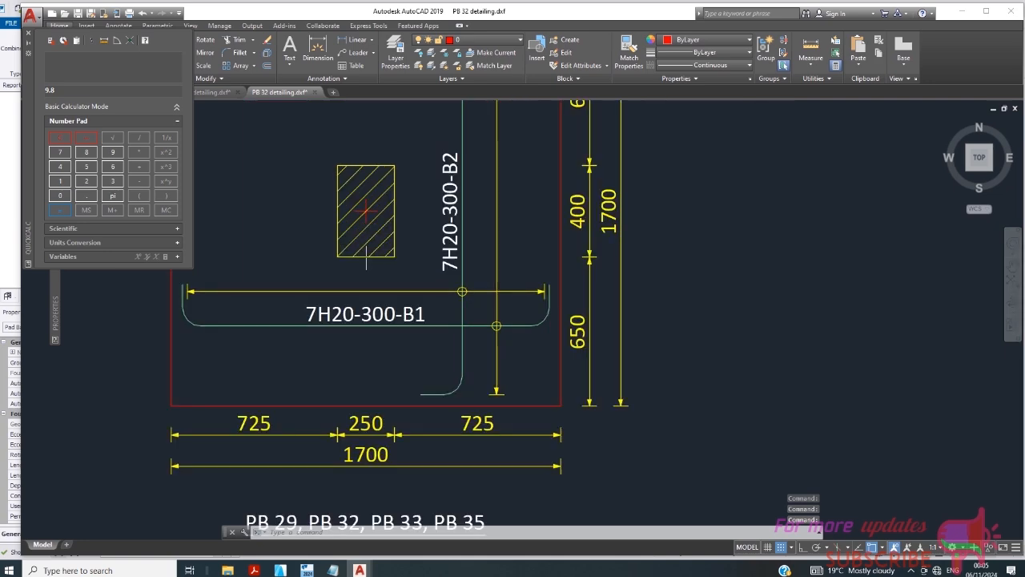
pyautogui.scroll(-5, 496, 272)
pyautogui.scroll(5, 513, 276)
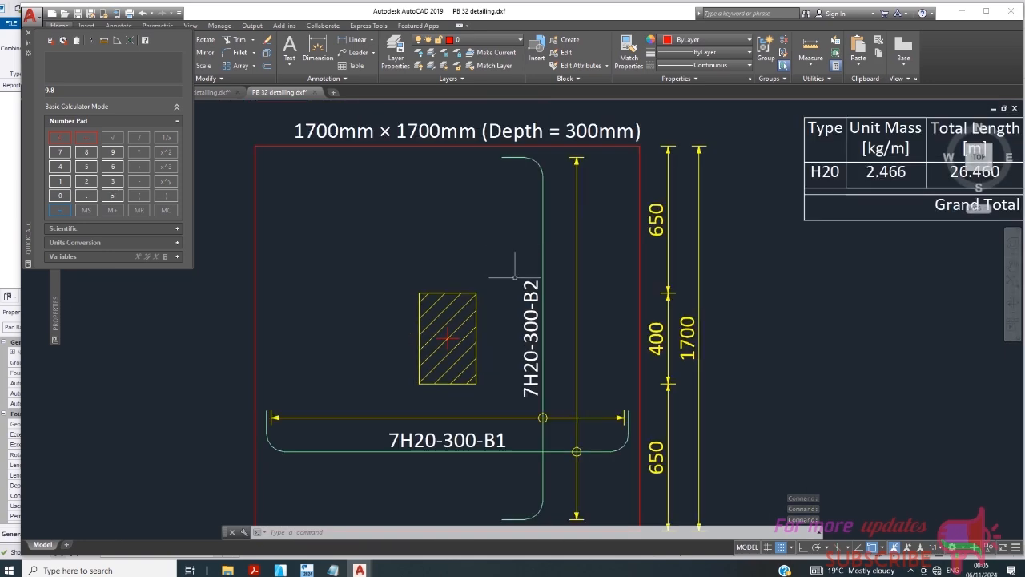
pyautogui.scroll(-2, 514, 277)
pyautogui.scroll(2, 527, 202)
pyautogui.scroll(-2, 530, 197)
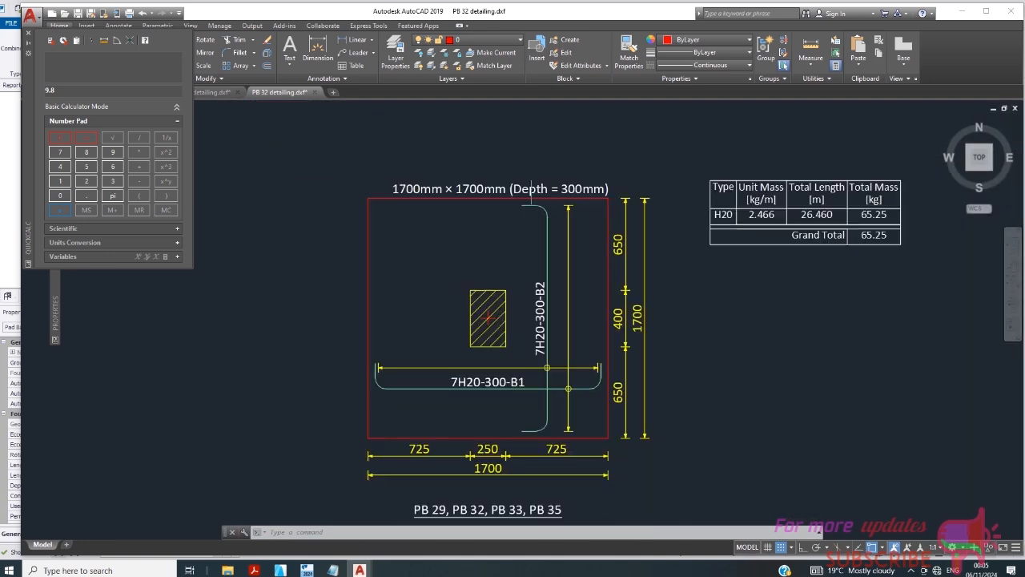
pyautogui.scroll(2, 552, 367)
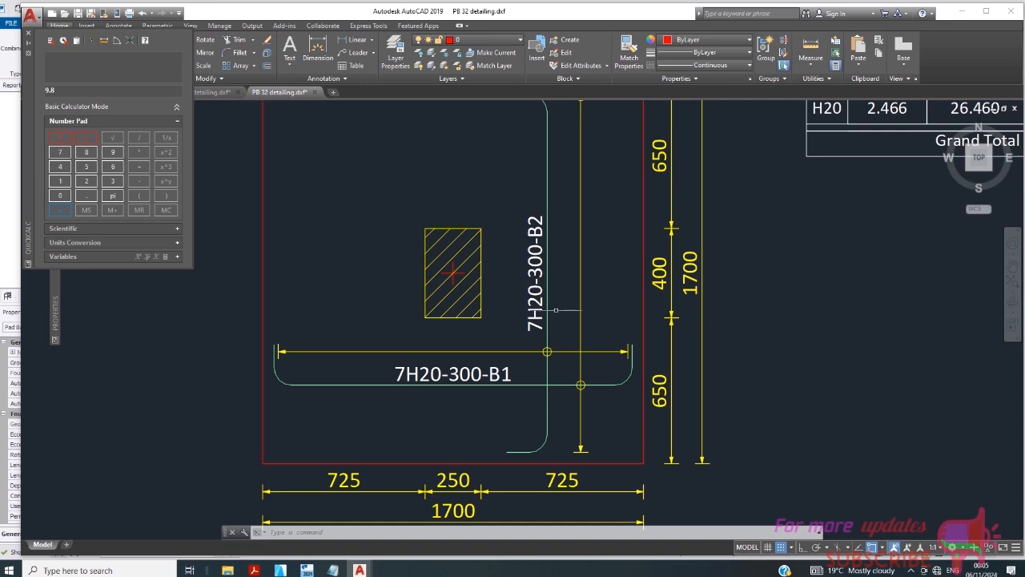
pyautogui.scroll(-2, 555, 318)
pyautogui.scroll(2, 535, 324)
pyautogui.scroll(-2, 529, 326)
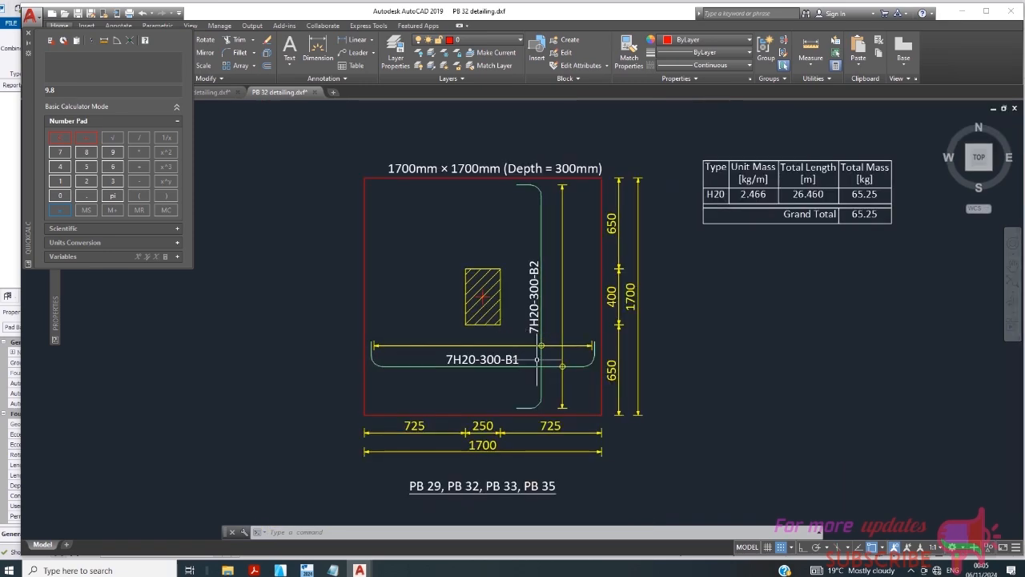
pyautogui.scroll(2, 536, 332)
pyautogui.scroll(-2, 546, 343)
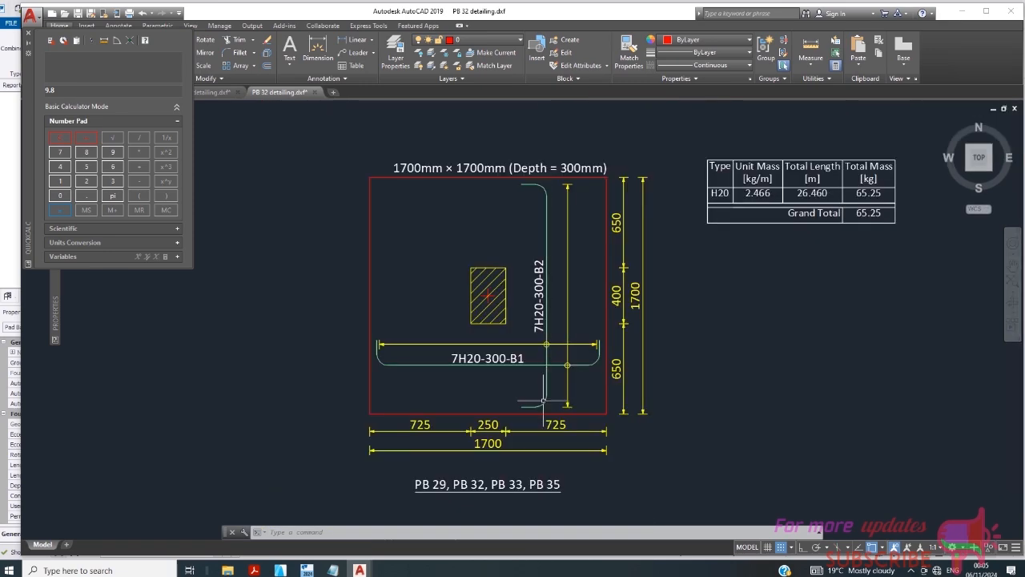
pyautogui.scroll(2, 483, 370)
pyautogui.scroll(-2, 469, 351)
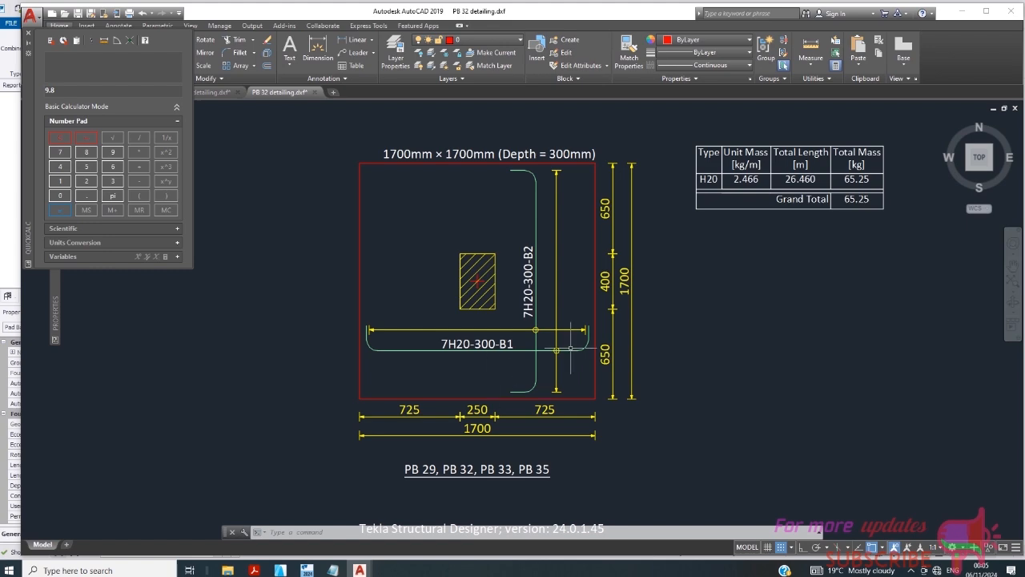
pyautogui.scroll(-4, 584, 222)
pyautogui.scroll(4, 507, 312)
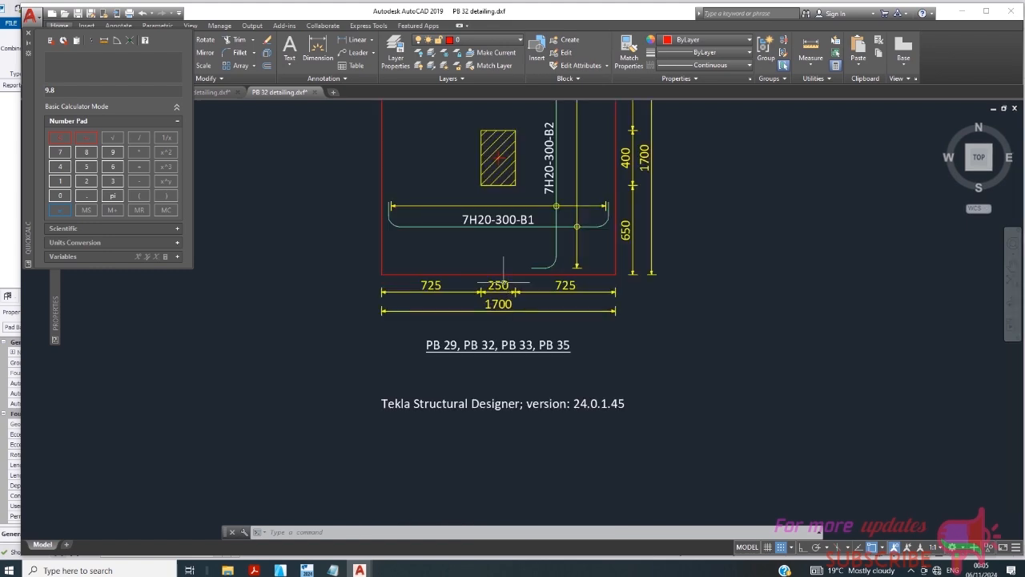
pyautogui.scroll(4, 479, 218)
pyautogui.scroll(2, 477, 229)
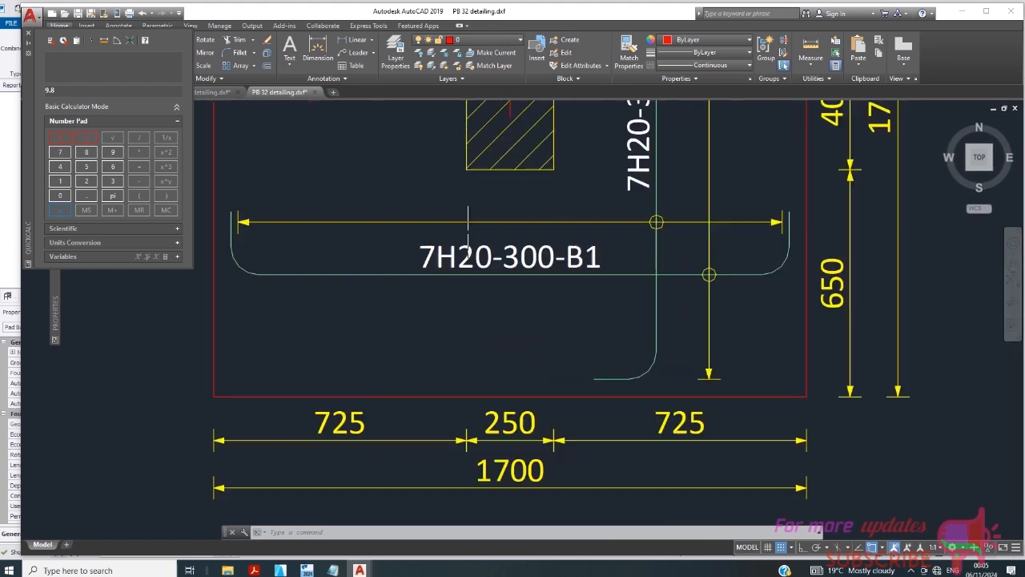
pyautogui.scroll(-4, 487, 262)
pyautogui.scroll(1, 487, 262)
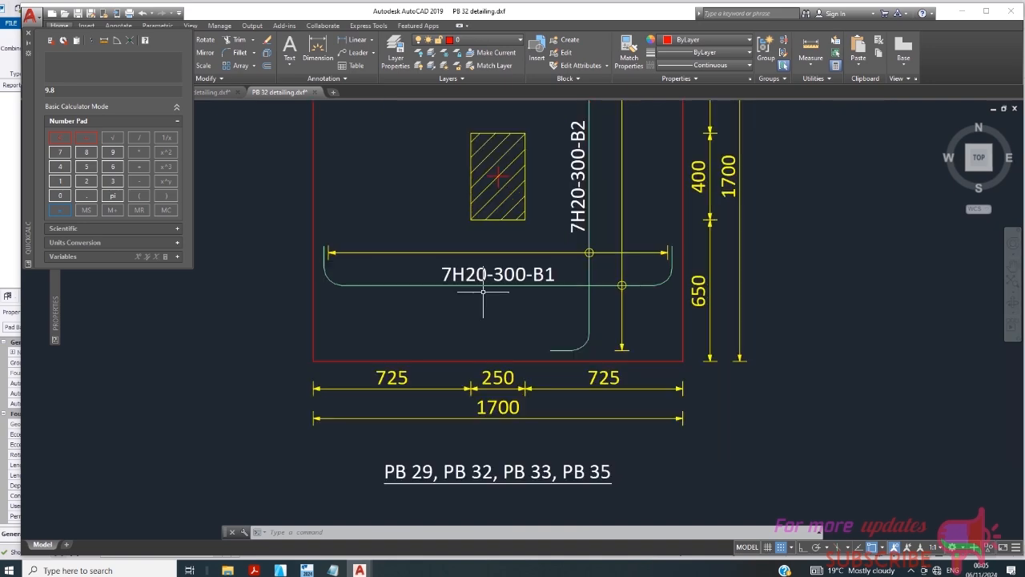
pyautogui.scroll(-1, 489, 289)
pyautogui.scroll(3, 482, 285)
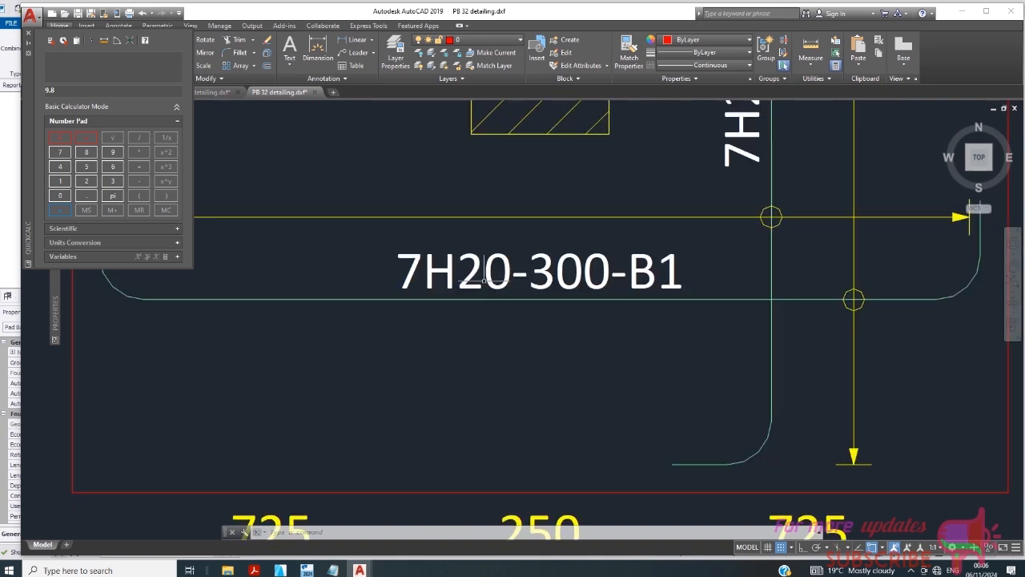
pyautogui.scroll(-3, 490, 314)
pyautogui.scroll(2, 510, 313)
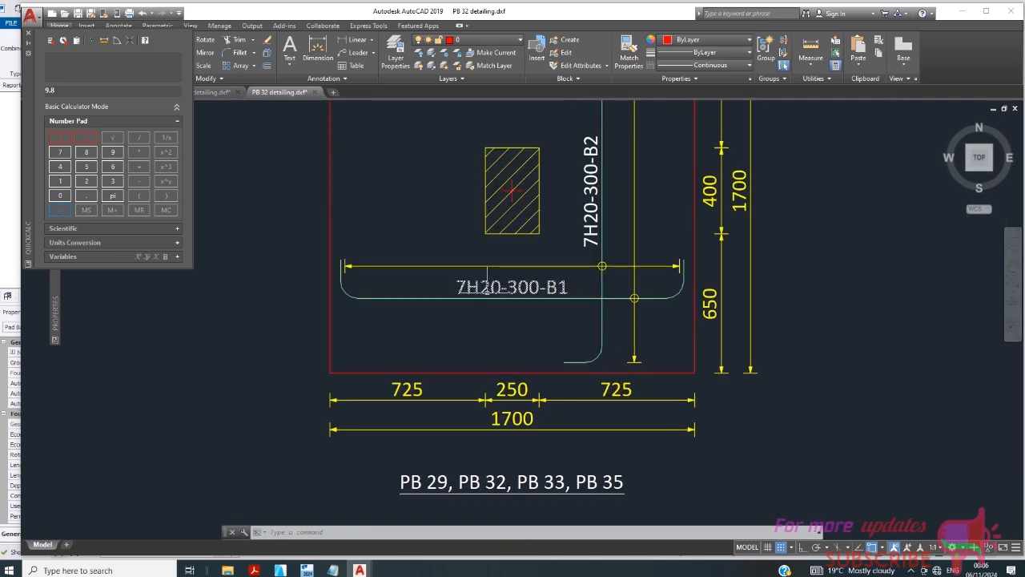
pyautogui.scroll(-2, 483, 285)
pyautogui.scroll(2, 481, 303)
pyautogui.scroll(-3, 497, 293)
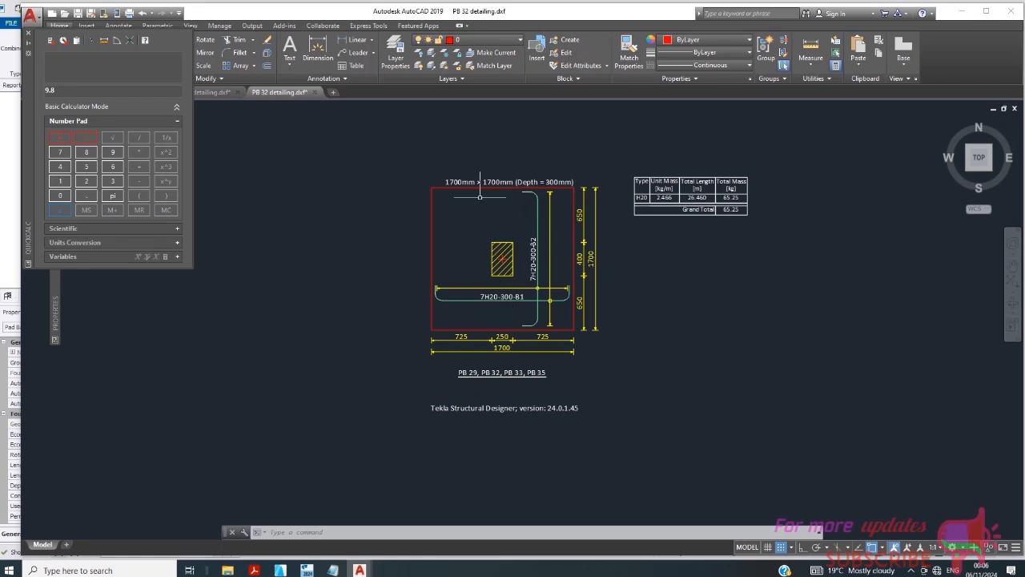
pyautogui.scroll(2, 480, 195)
pyautogui.scroll(-2, 609, 221)
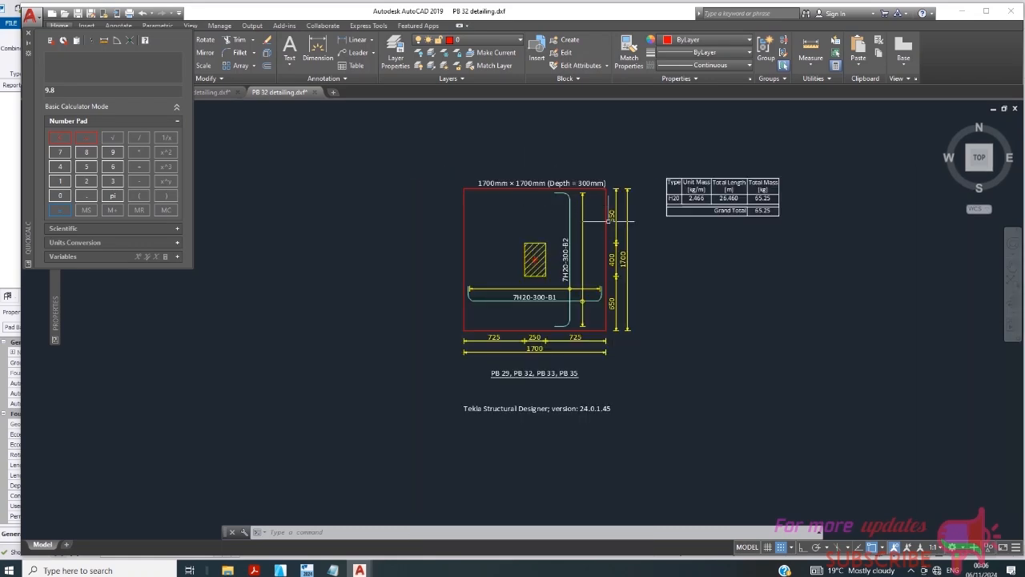
pyautogui.scroll(4, 549, 192)
pyautogui.scroll(-3, 470, 264)
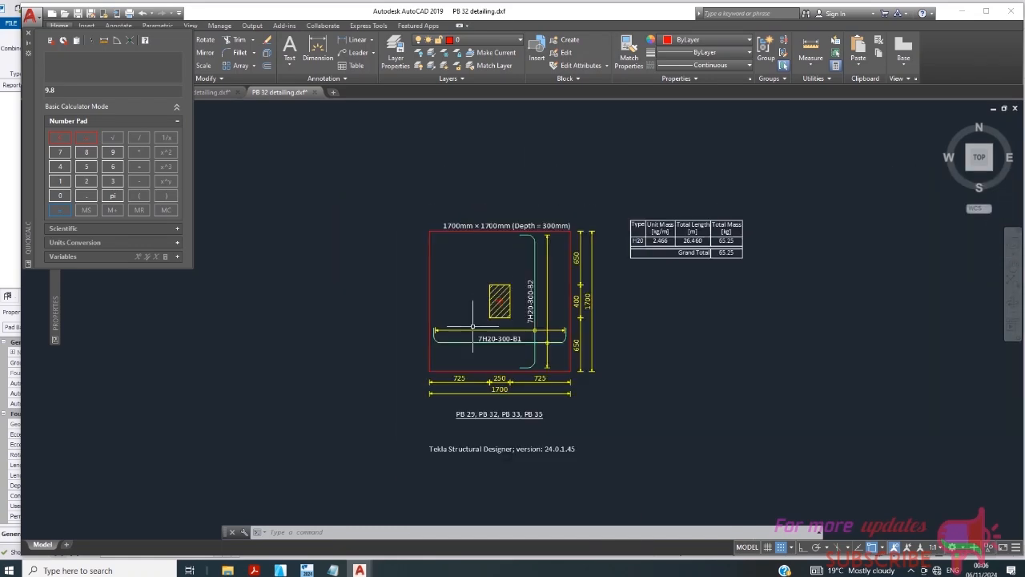
pyautogui.scroll(1, 501, 340)
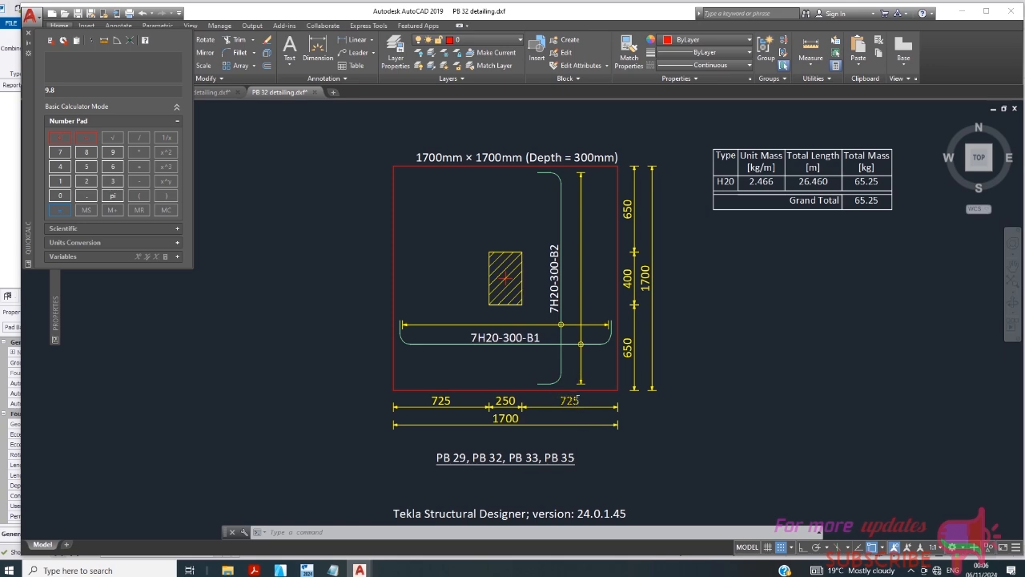
pyautogui.scroll(4, 497, 343)
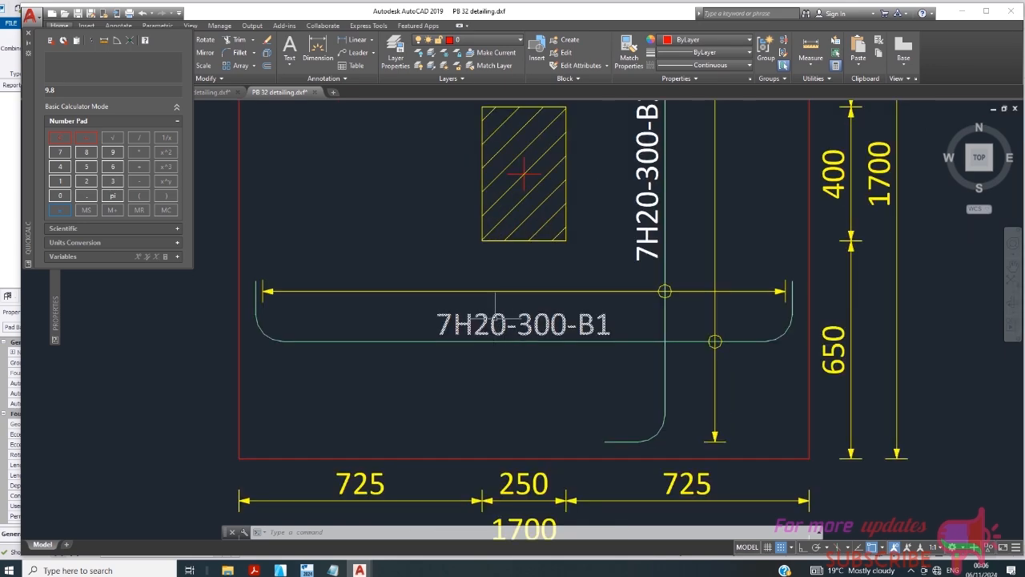
pyautogui.scroll(-2, 513, 336)
pyautogui.scroll(2, 516, 324)
pyautogui.scroll(-2, 514, 322)
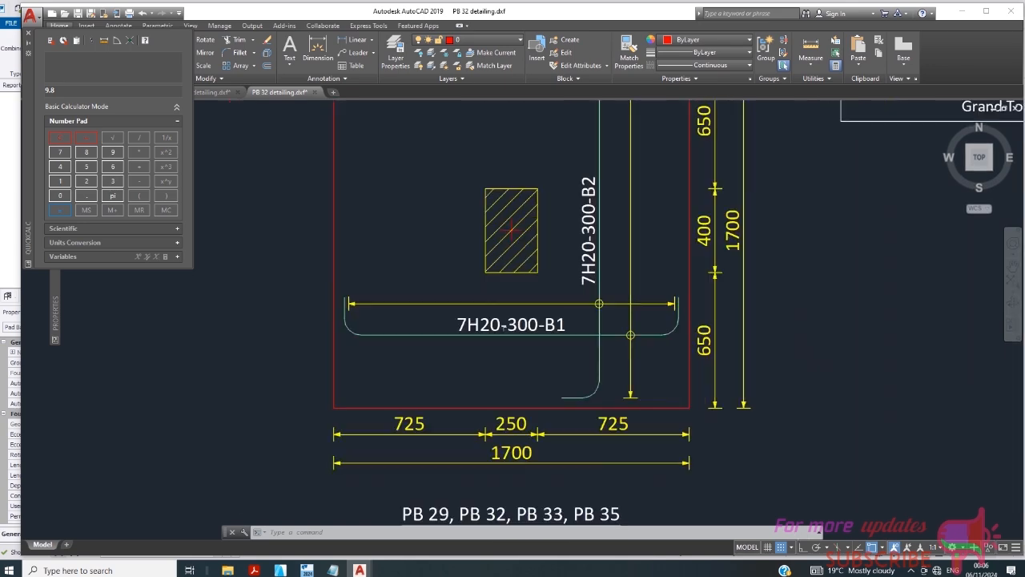
pyautogui.scroll(4, 521, 321)
pyautogui.scroll(2, 527, 315)
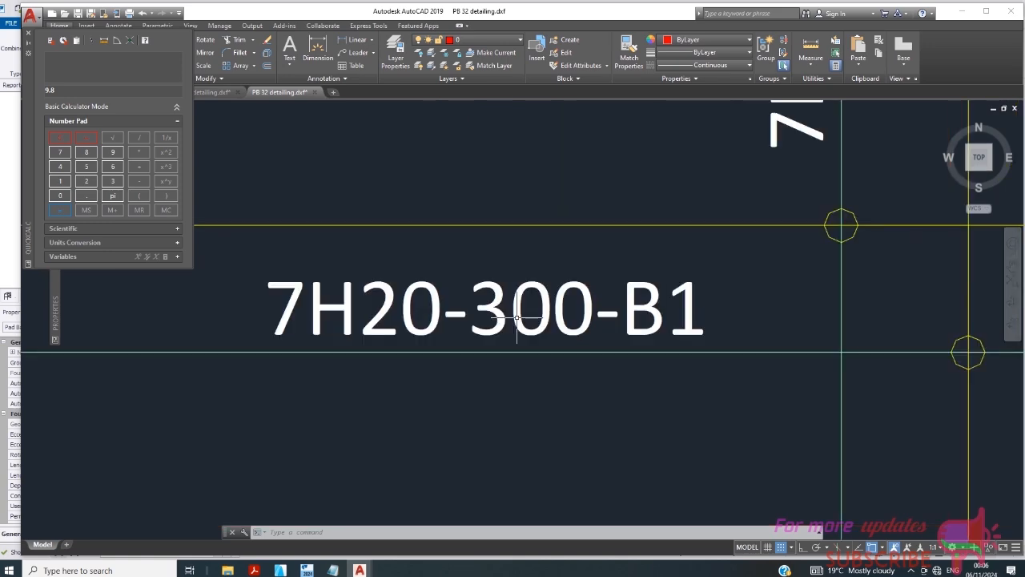
pyautogui.scroll(-4, 545, 313)
pyautogui.scroll(-4, 585, 323)
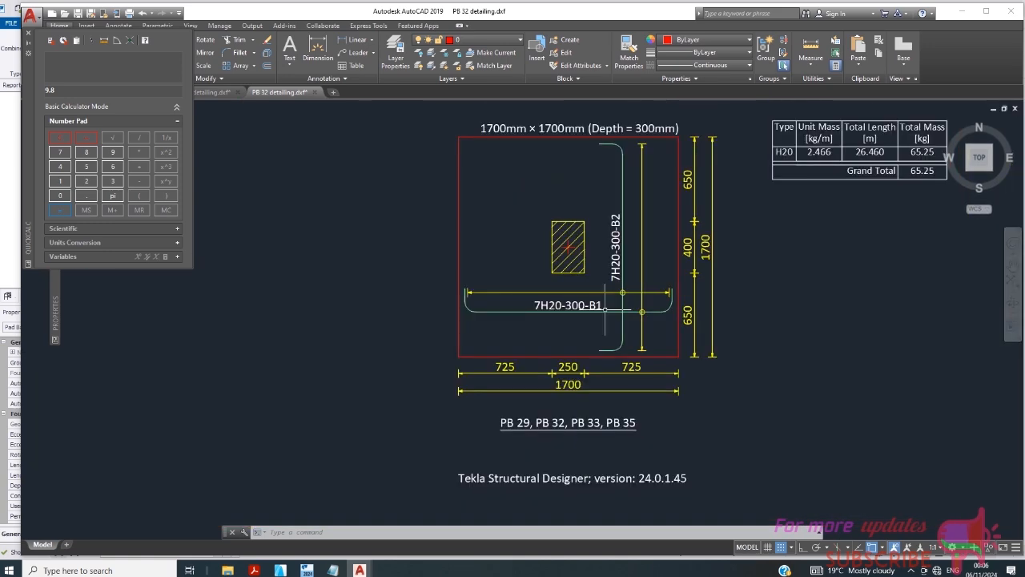
pyautogui.scroll(2, 608, 297)
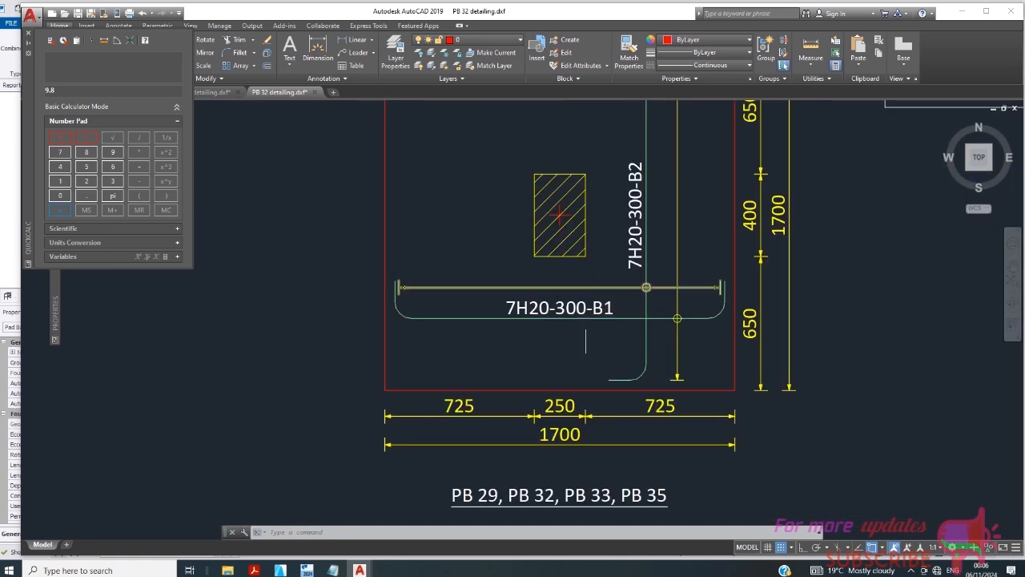
# - Bring Tekla's 3D pad base status view forward, zoom out, and open Bandicam from the tray
pyautogui.click(306, 570)
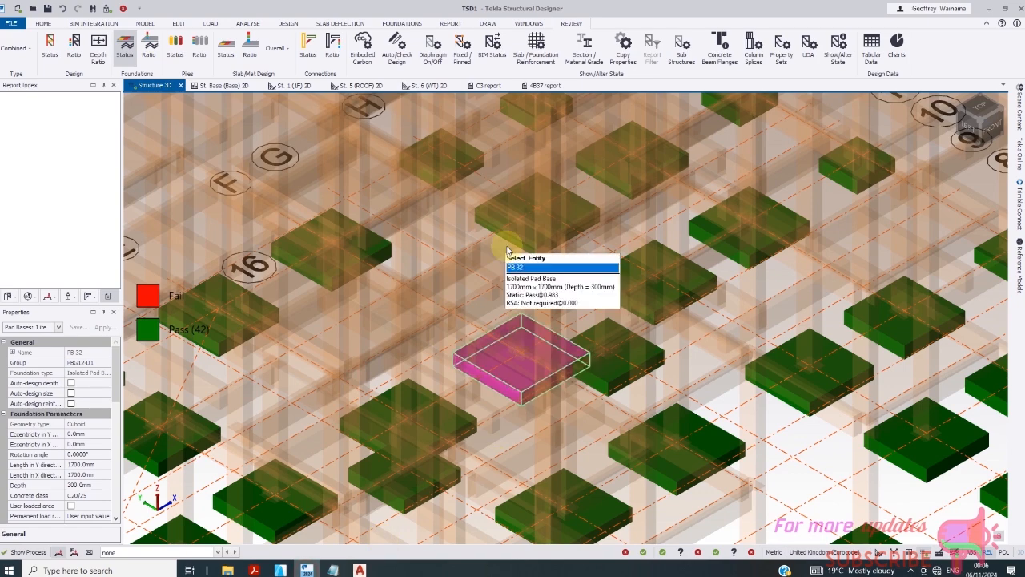
pyautogui.scroll(-3, 490, 293)
pyautogui.scroll(-4, 490, 293)
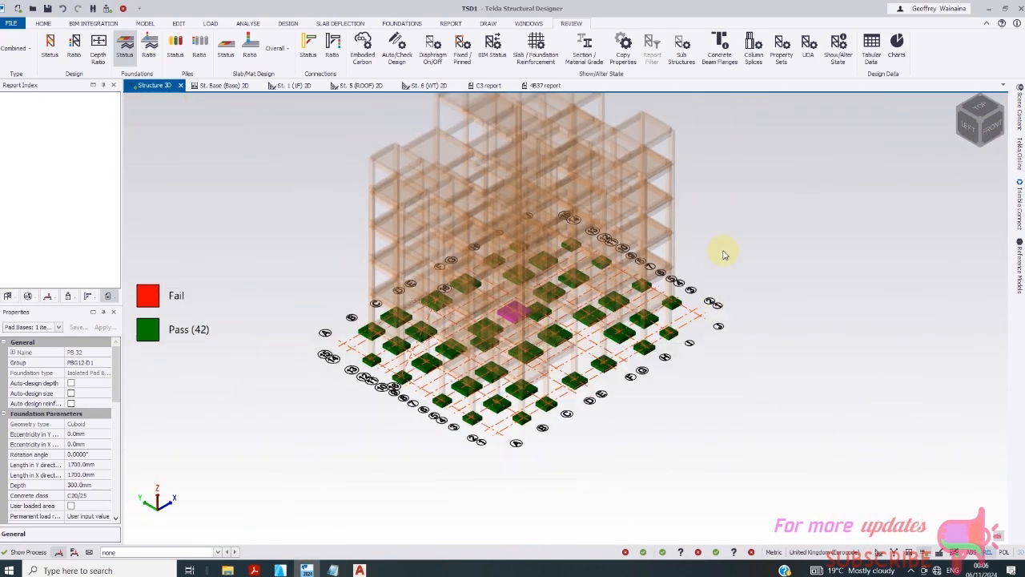
pyautogui.click(911, 571)
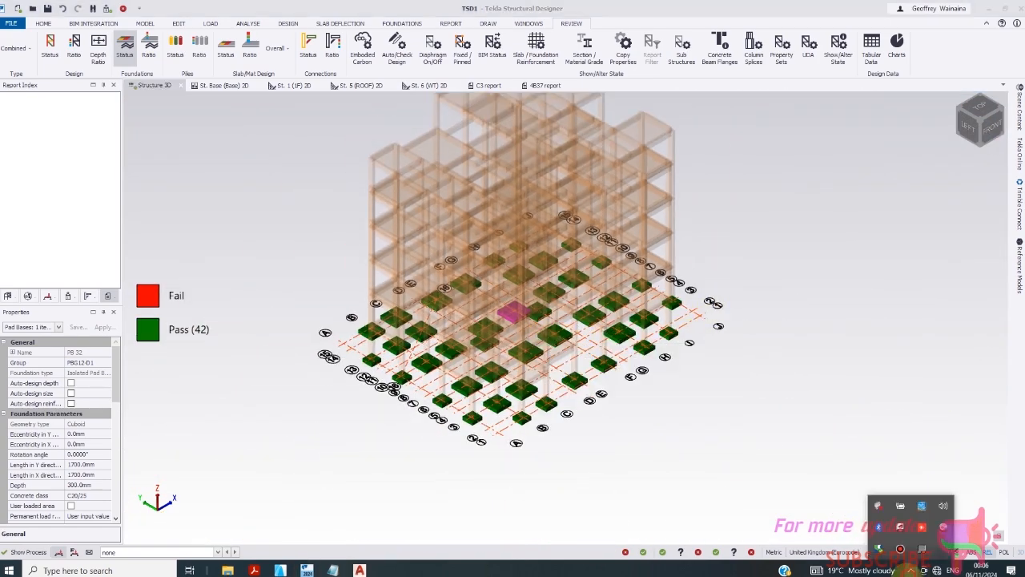
pyautogui.click(899, 551)
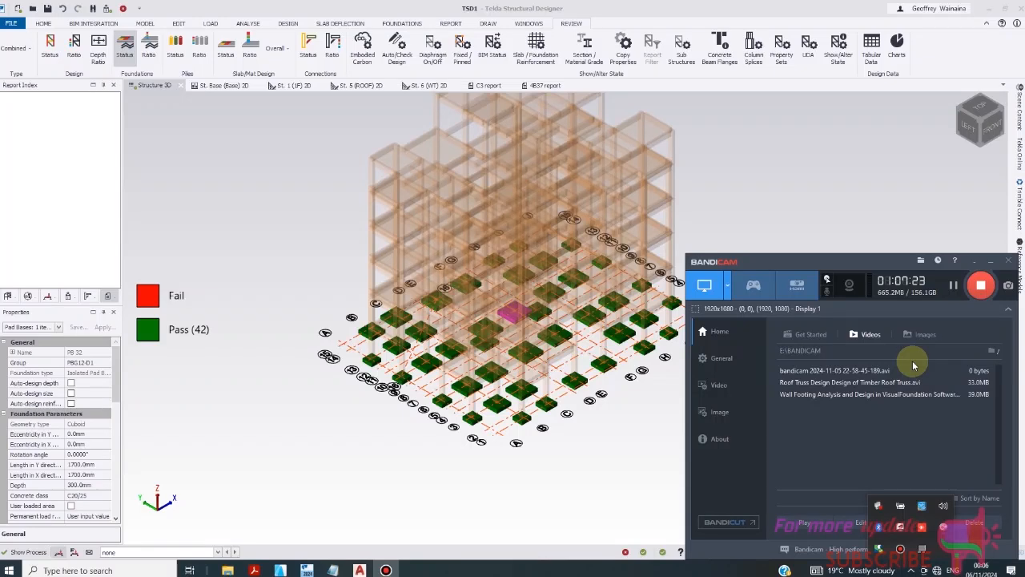